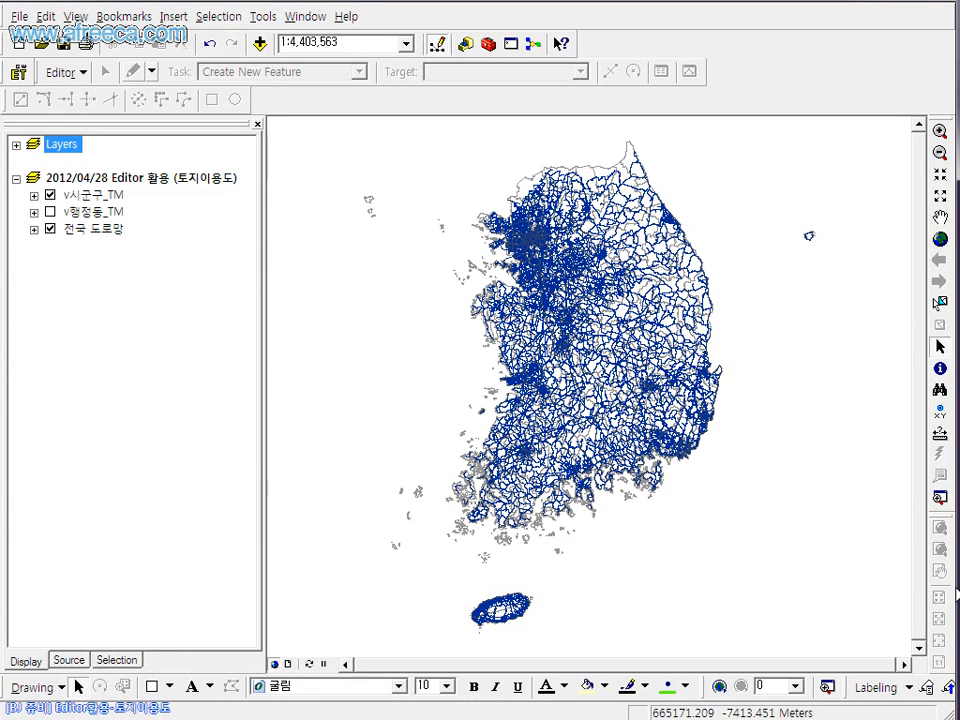
pyautogui.moveTo(956, 588); pyautogui.dragTo(959, 588)
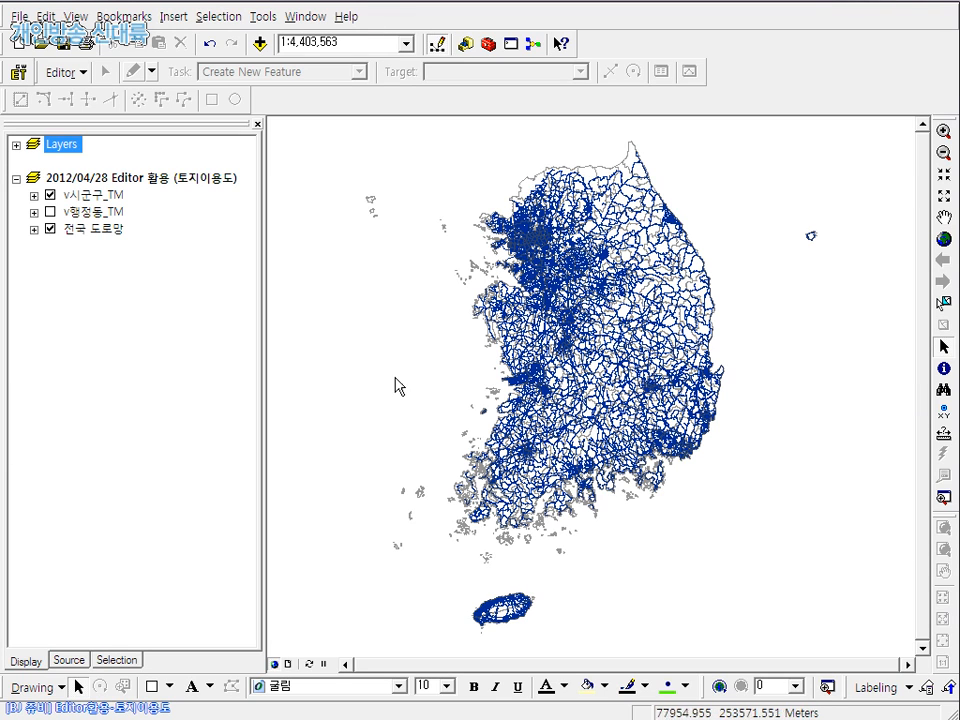
pyautogui.click(97, 200)
pyautogui.click(85, 212)
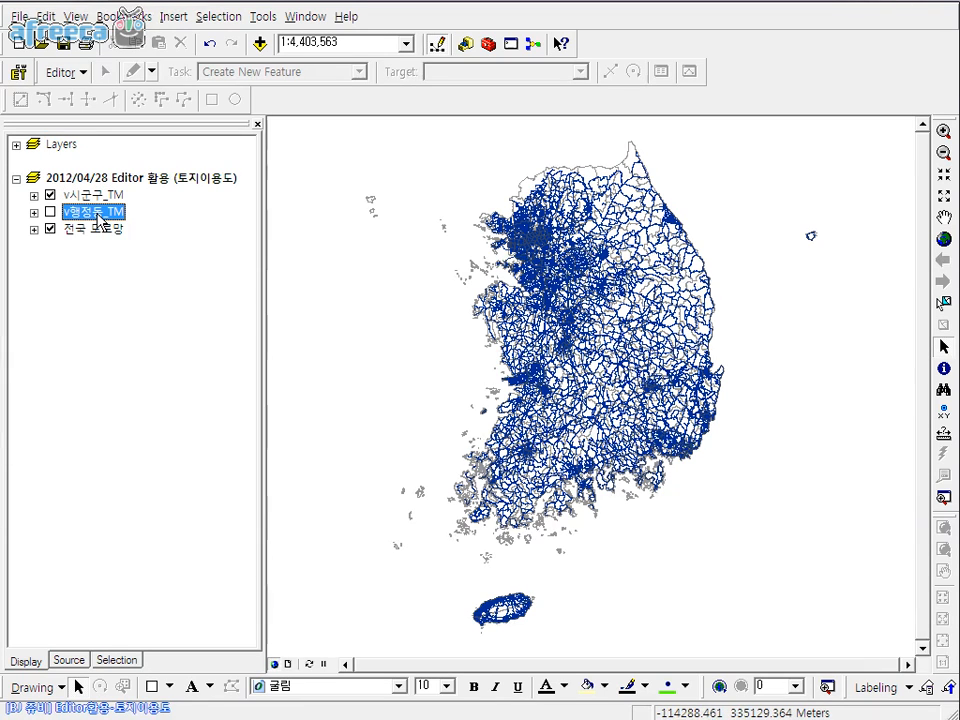
pyautogui.click(51, 229)
pyautogui.click(51, 229)
pyautogui.click(88, 231)
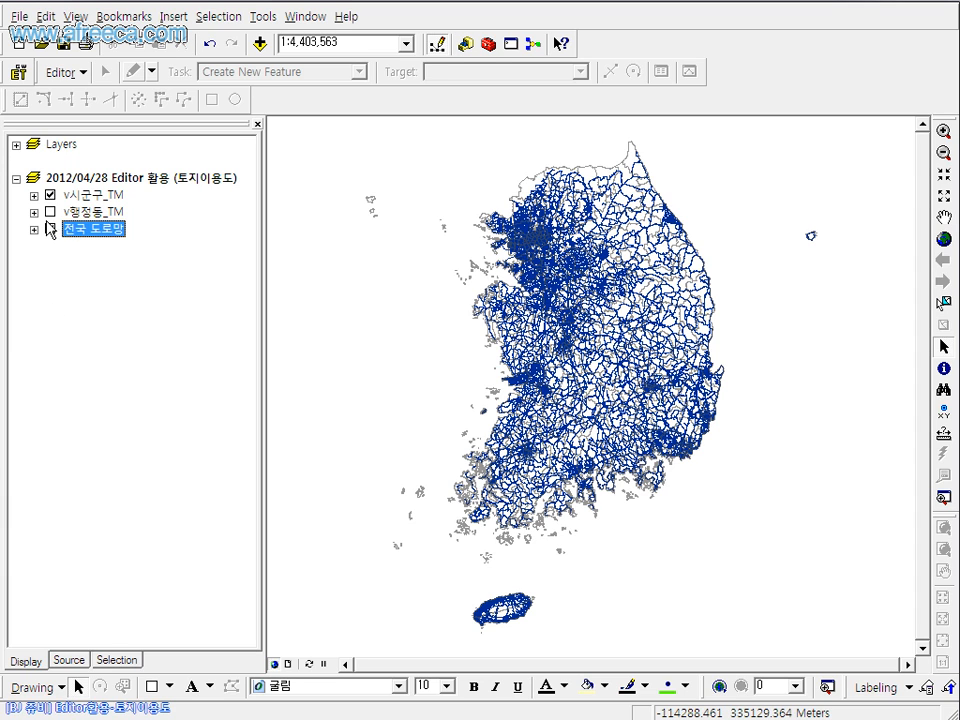
# Open the attribute table of the v시군구_TM layer and widen its window over the map
pyautogui.rightClick(97, 200)
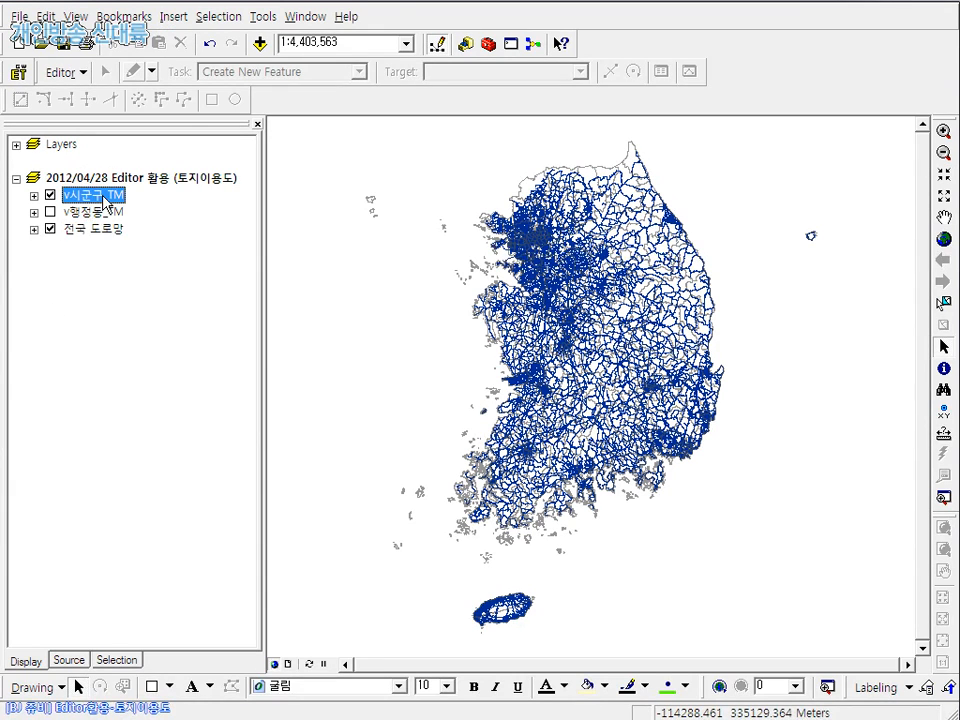
pyautogui.click(165, 256)
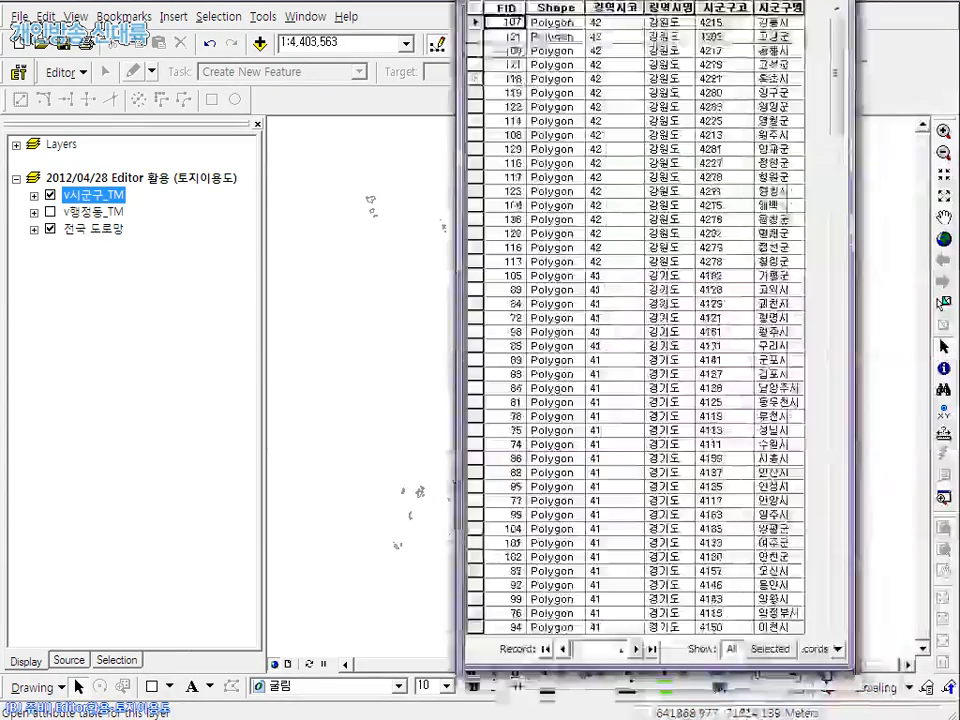
pyautogui.moveTo(699, 2); pyautogui.dragTo(429, 176)
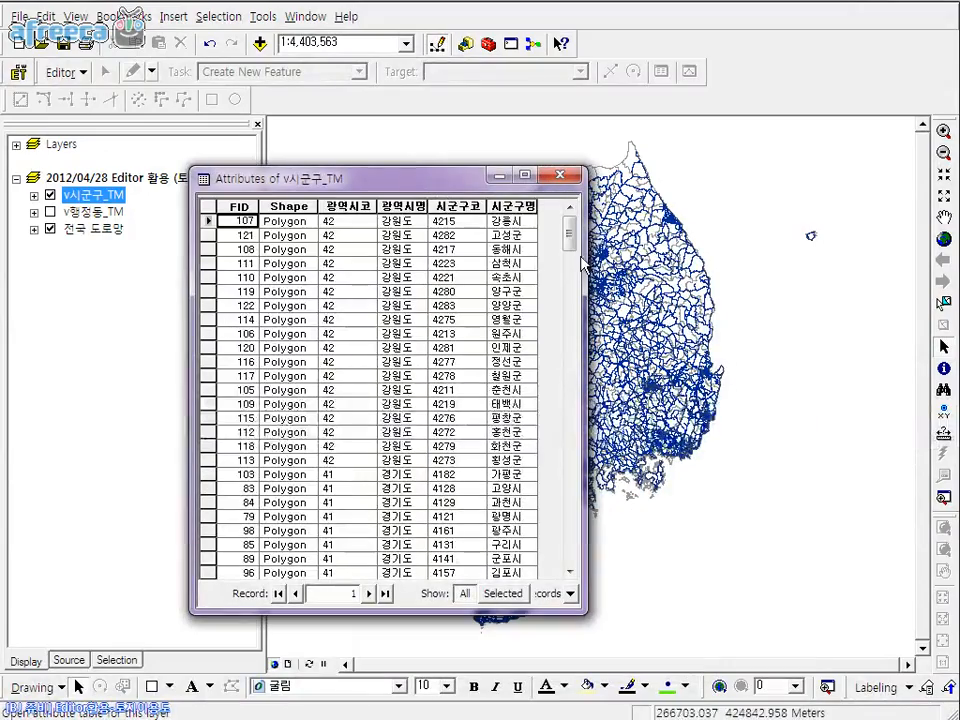
pyautogui.moveTo(586, 262); pyautogui.dragTo(830, 264)
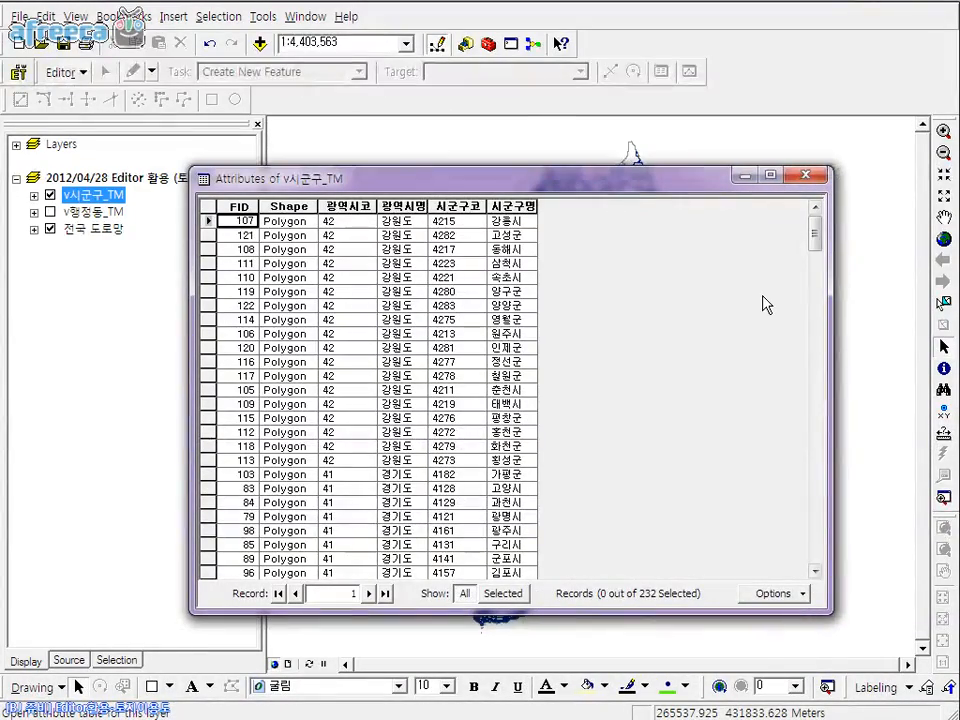
pyautogui.moveTo(643, 192); pyautogui.dragTo(688, 189)
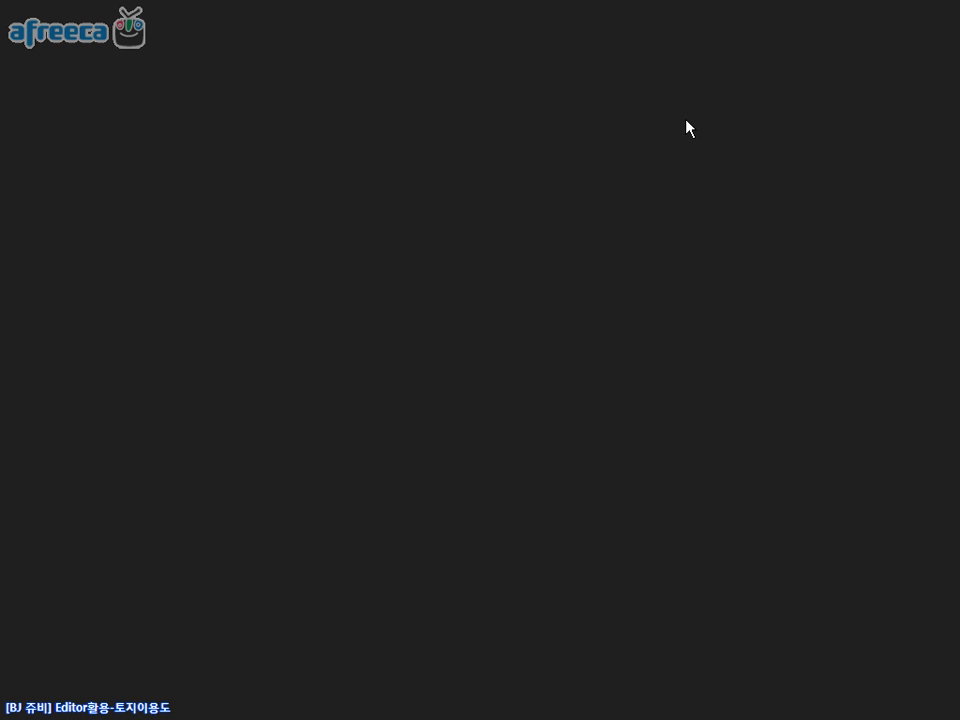
# Change the drawing board's tool palette to the round wheel skin and choose orange as the brush colour
pyautogui.rightClick(370, 278)
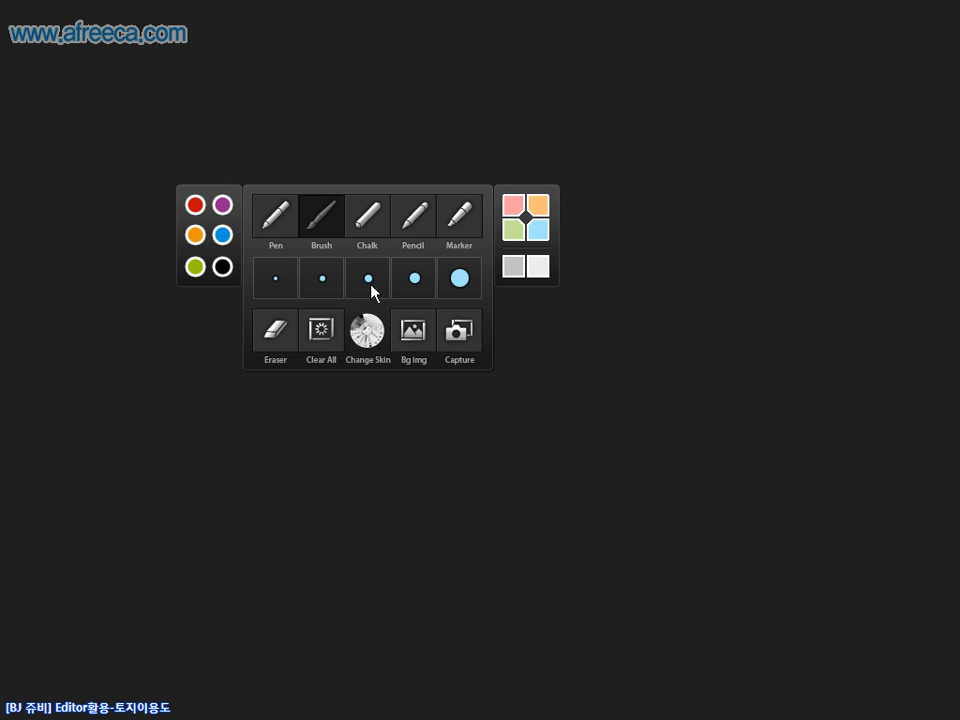
pyautogui.click(367, 344)
pyautogui.click(296, 312)
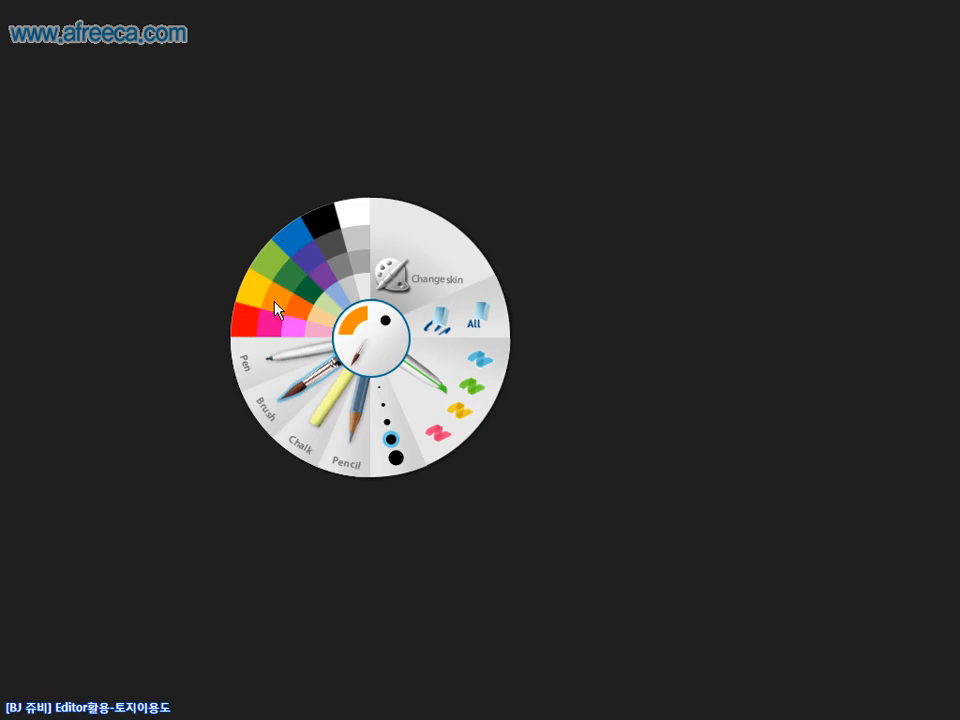
pyautogui.click(275, 303)
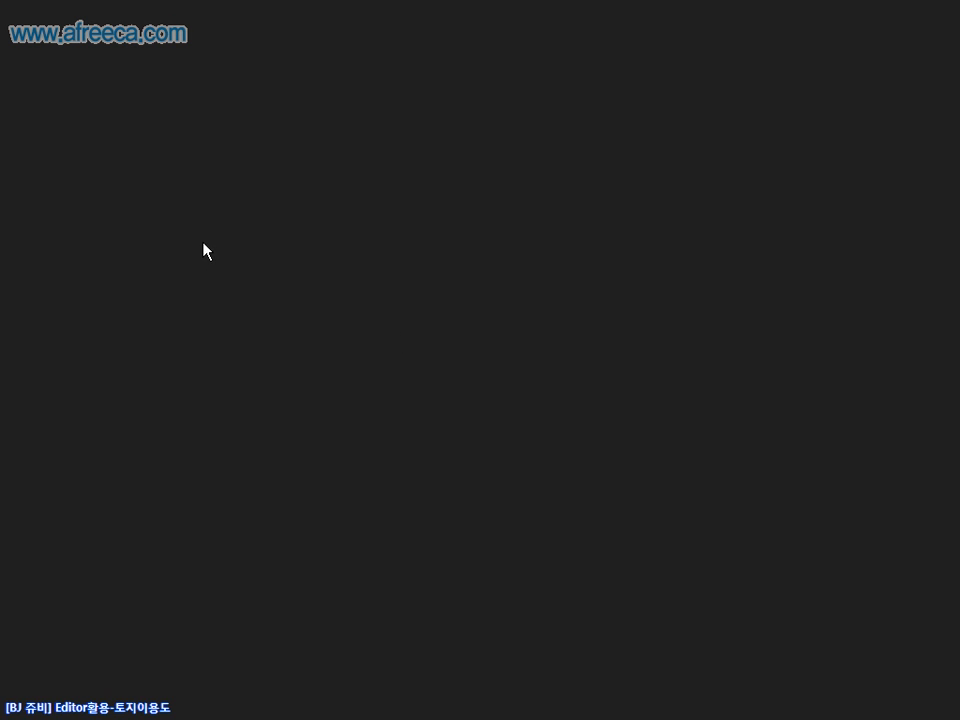
# Handwrite "biz-gis" with the orange brush in the upper half of the board
pyautogui.moveTo(175, 185); pyautogui.dragTo(219, 268)
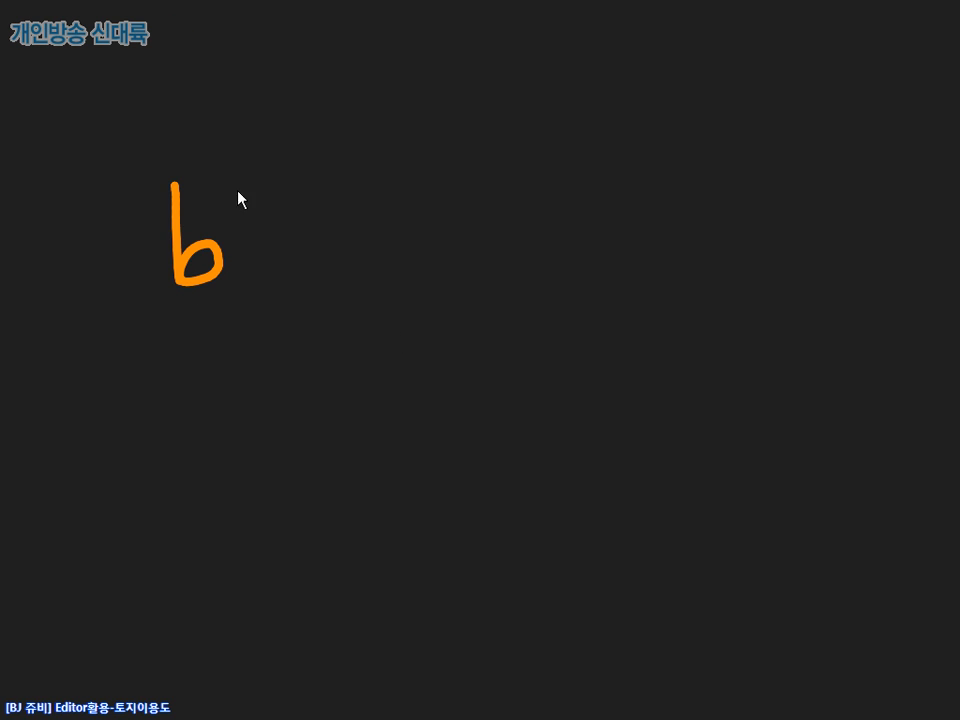
pyautogui.moveTo(244, 208); pyautogui.dragTo(245, 293)
pyautogui.moveTo(276, 224); pyautogui.dragTo(335, 283)
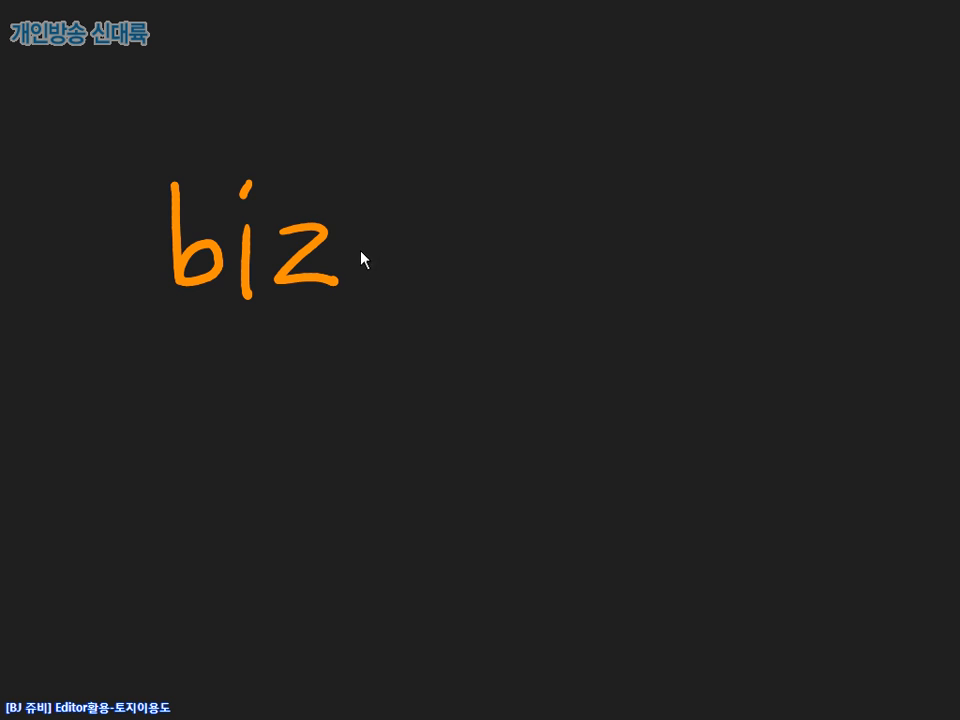
pyautogui.moveTo(497, 214); pyautogui.dragTo(515, 316)
pyautogui.click(539, 184)
pyautogui.moveTo(627, 211); pyautogui.dragTo(597, 298)
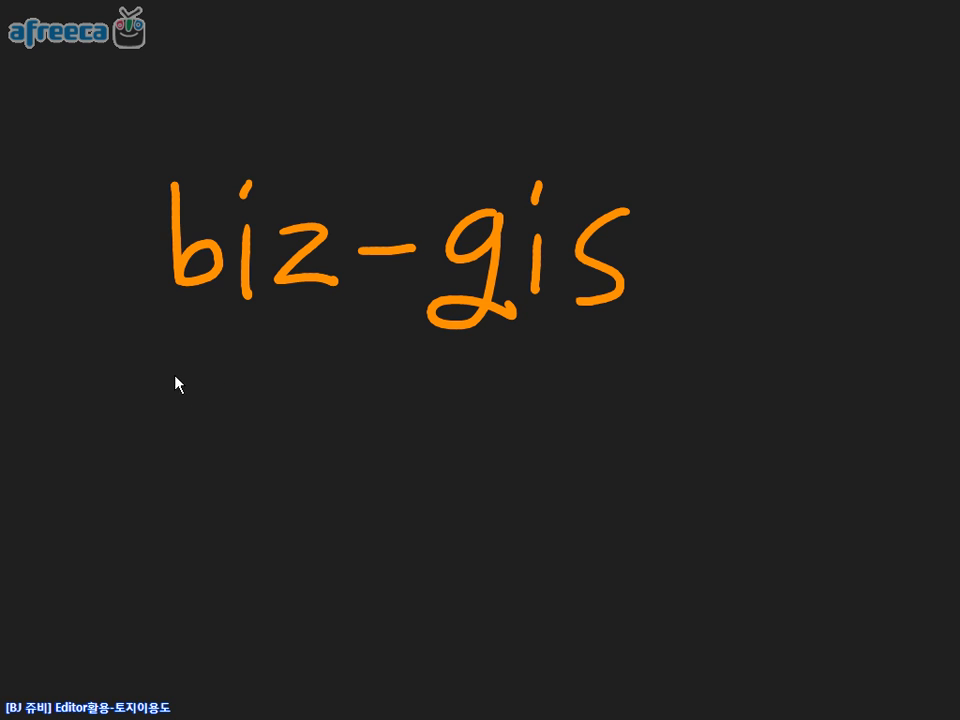
# Handwrite "bizgis" without the hyphen below the first word
pyautogui.moveTo(231, 440); pyautogui.dragTo(178, 478)
pyautogui.moveTo(259, 365); pyautogui.dragTo(261, 455)
pyautogui.moveTo(295, 400)
pyautogui.mouseDown()
pyautogui.moveTo(365, 455)
pyautogui.moveTo(394, 499)
pyautogui.moveTo(480, 497)
pyautogui.mouseUp()
pyautogui.moveTo(490, 368); pyautogui.dragTo(491, 402)
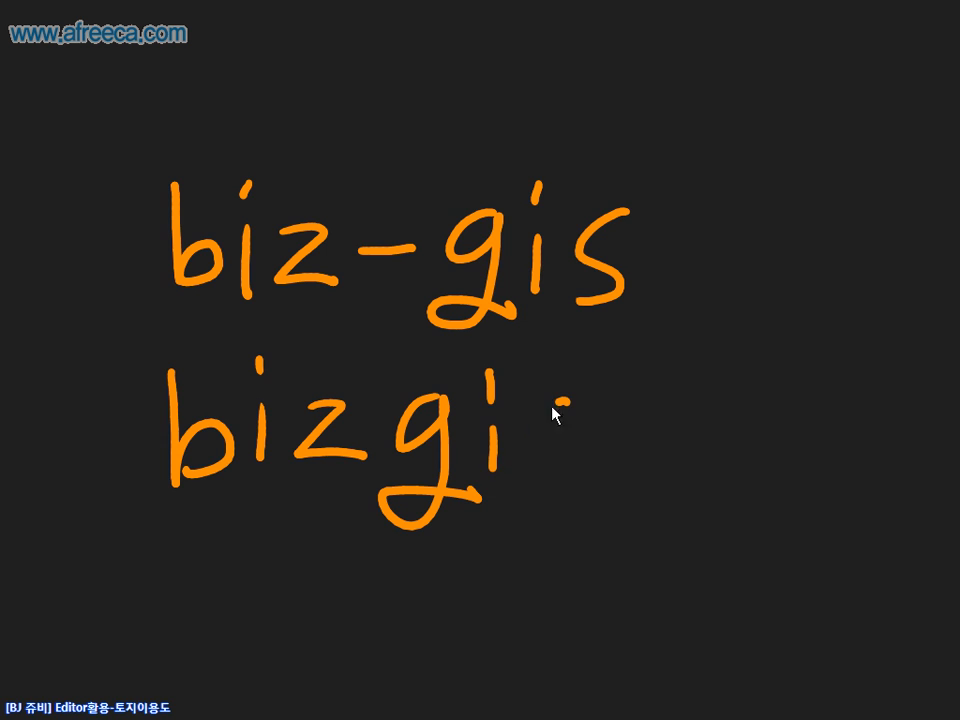
# Handwrite "검색" beside the two words and draw a loop around it
pyautogui.moveTo(695, 283); pyautogui.dragTo(662, 378)
pyautogui.moveTo(764, 243); pyautogui.dragTo(755, 428)
pyautogui.moveTo(857, 252); pyautogui.dragTo(812, 360)
pyautogui.moveTo(830, 320); pyautogui.dragTo(850, 358)
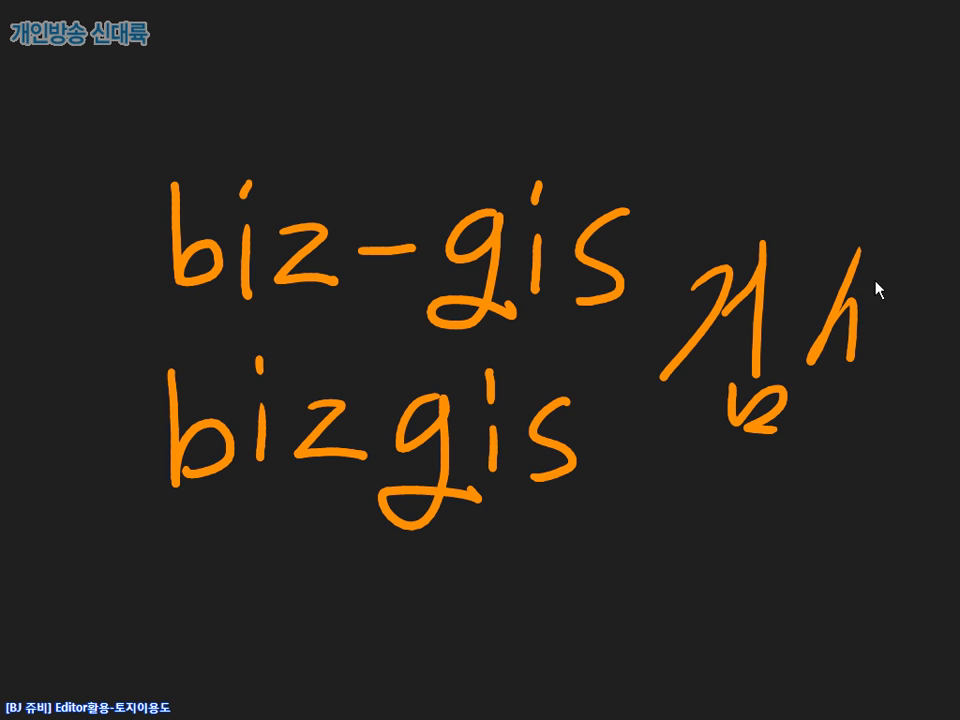
pyautogui.moveTo(860, 280); pyautogui.dragTo(852, 350)
pyautogui.moveTo(923, 245); pyautogui.dragTo(882, 387)
pyautogui.moveTo(925, 195)
pyautogui.mouseDown()
pyautogui.moveTo(842, 199)
pyautogui.moveTo(733, 465)
pyautogui.moveTo(945, 404)
pyautogui.mouseUp()
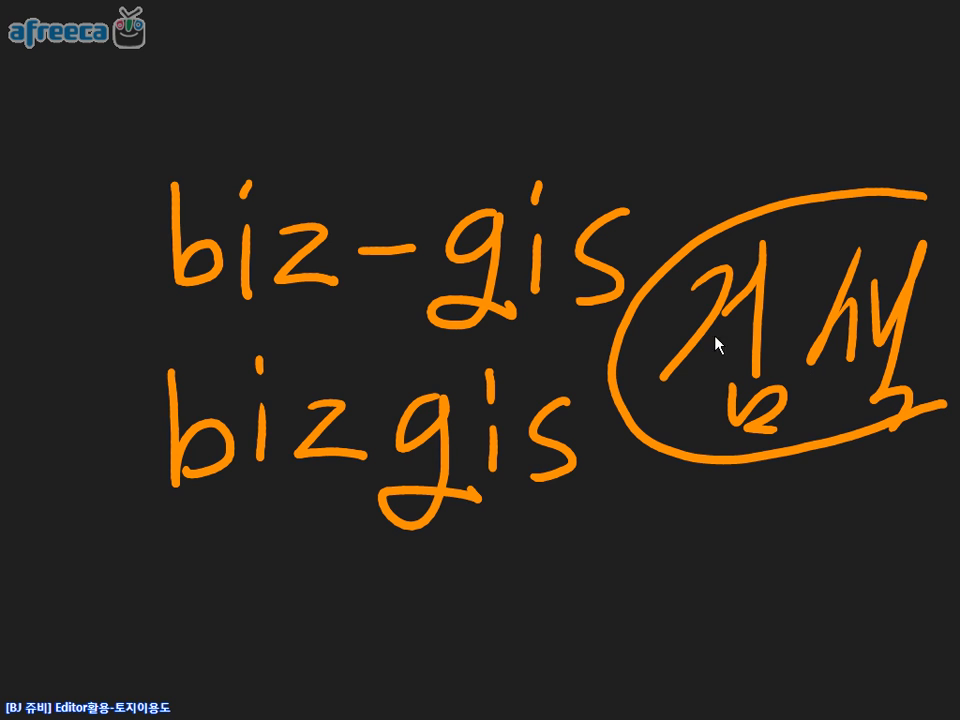
# Erase all the handwriting from the board
pyautogui.rightClick(673, 324)
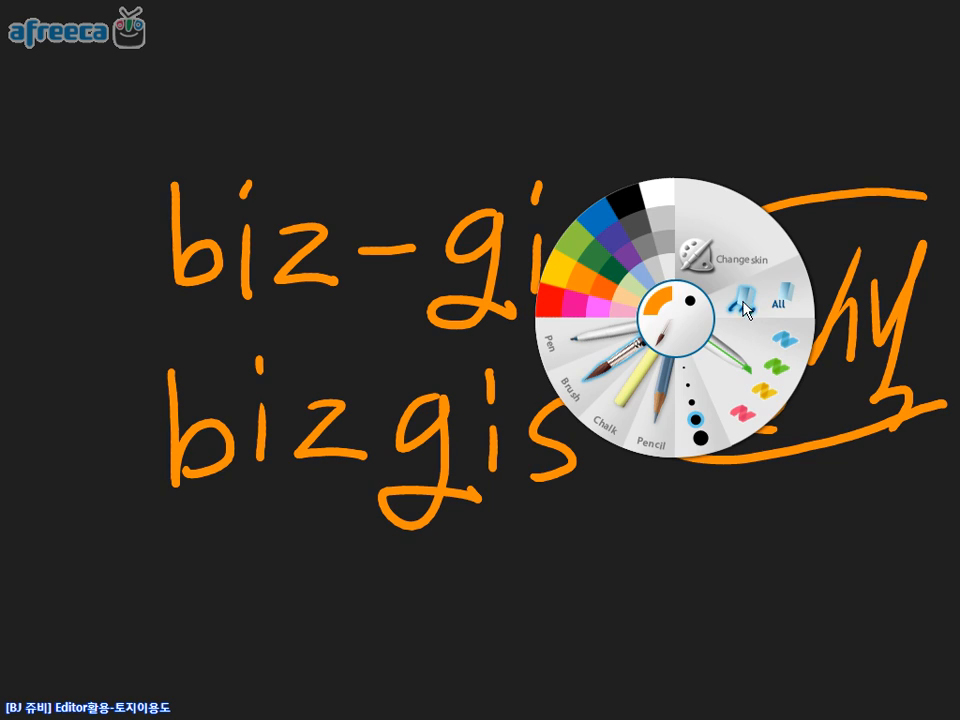
pyautogui.click(785, 298)
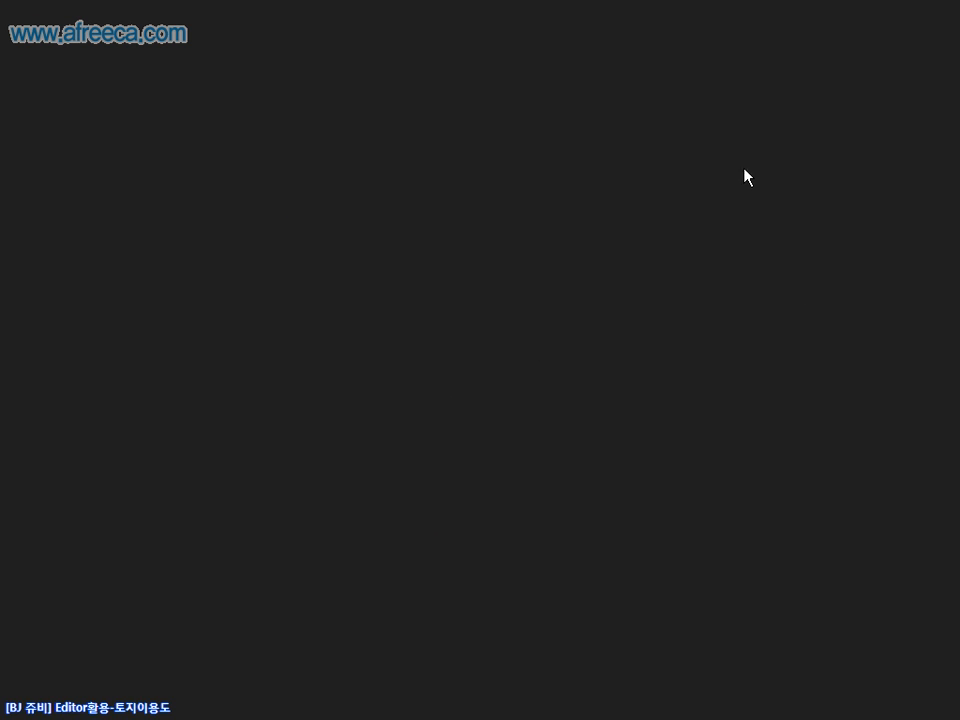
# Switch to the Chrome browser, widen its window and search Google for "bizgis"
pyautogui.moveTo(680, 1)
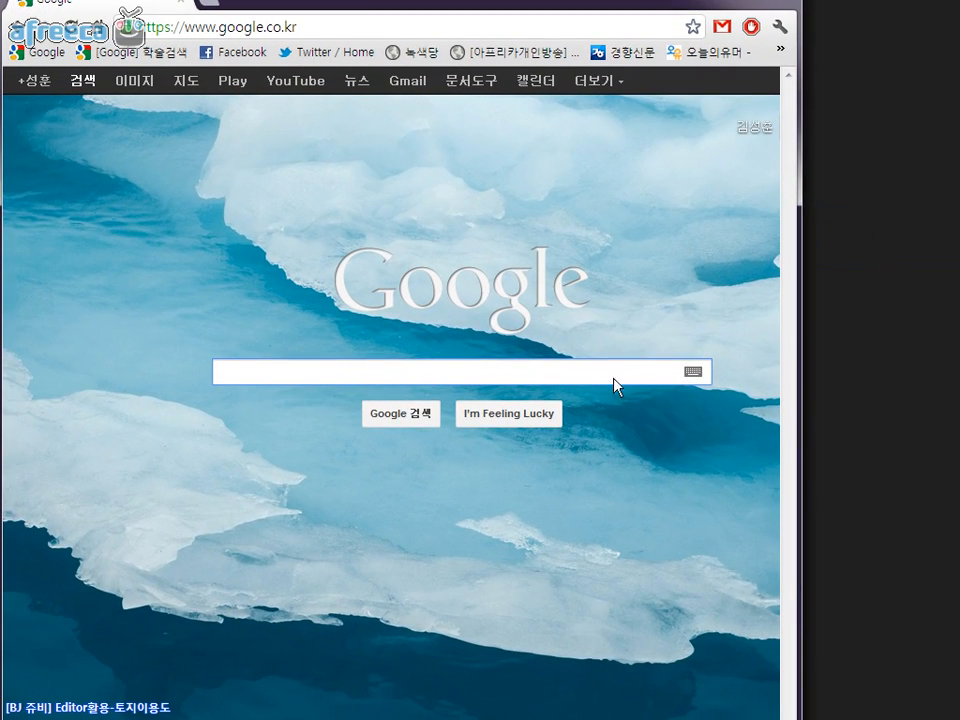
pyautogui.moveTo(800, 718); pyautogui.dragTo(957, 716)
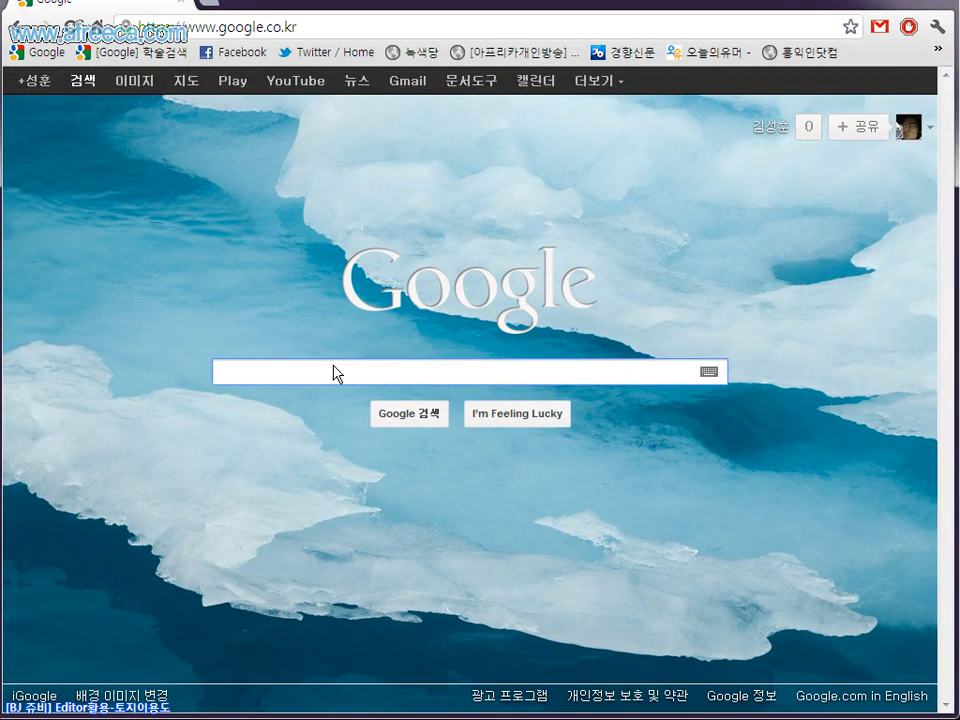
pyautogui.write('b')
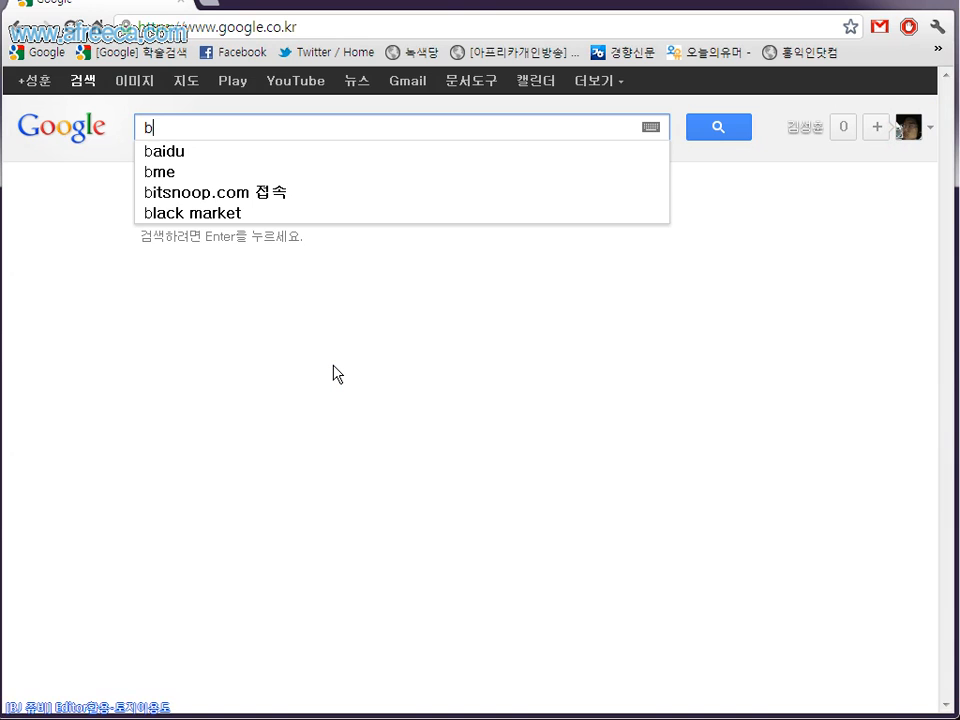
pyautogui.write('izgis')
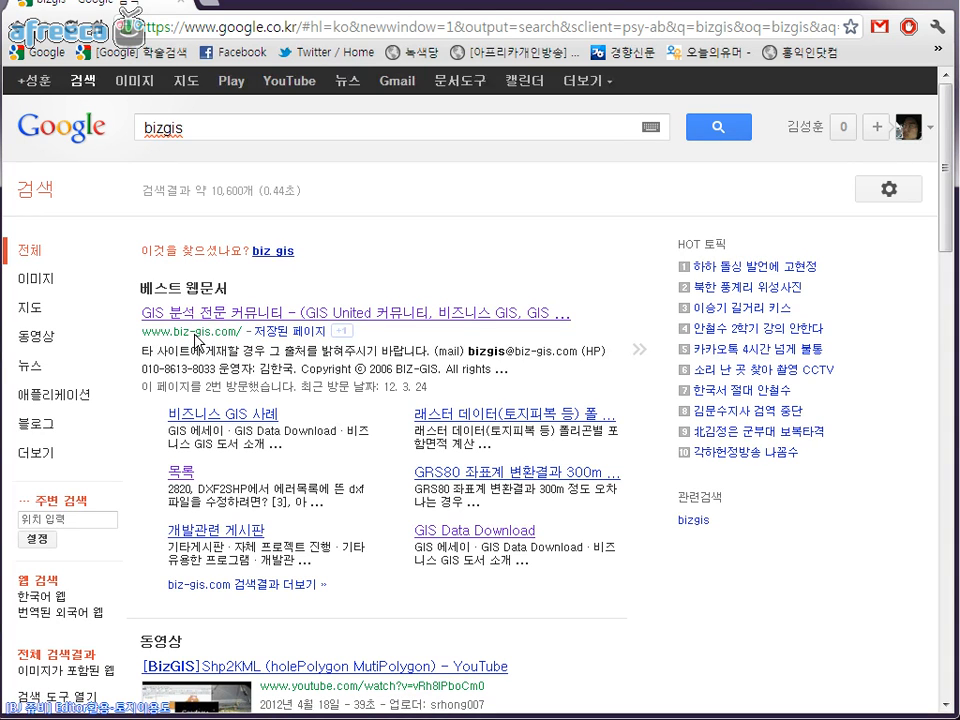
pyautogui.click(267, 316)
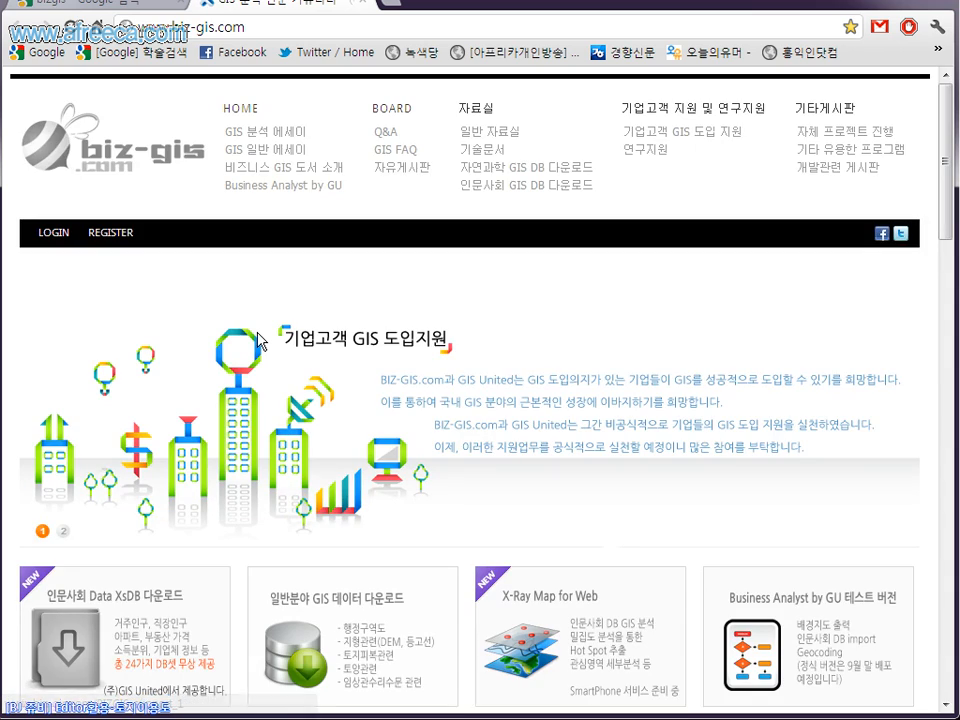
pyautogui.moveTo(944, 107); pyautogui.dragTo(944, 197)
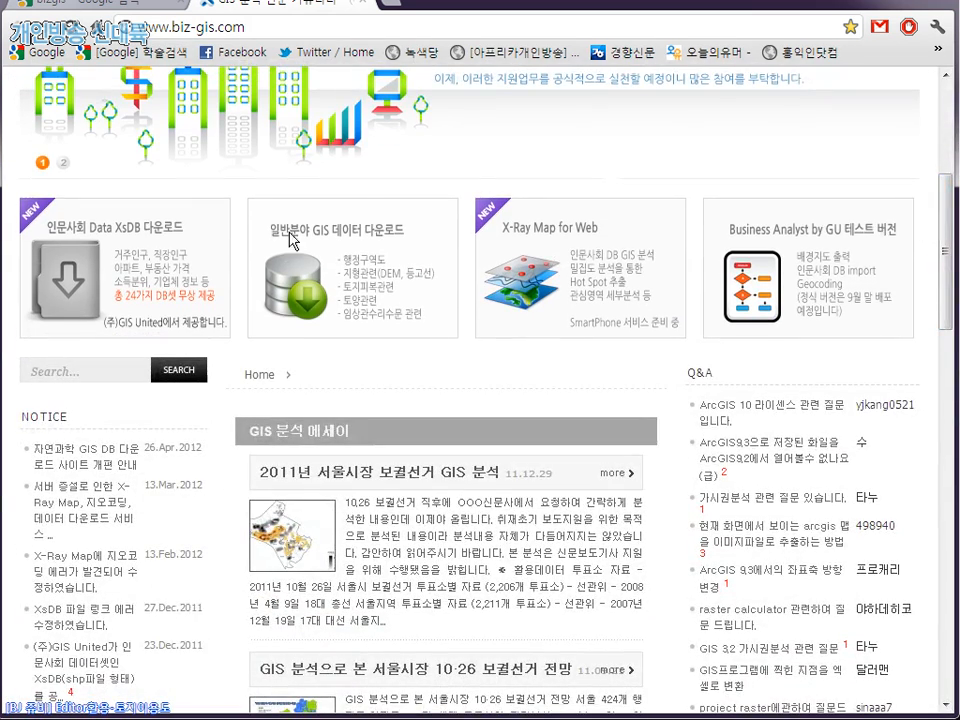
pyautogui.click(395, 278)
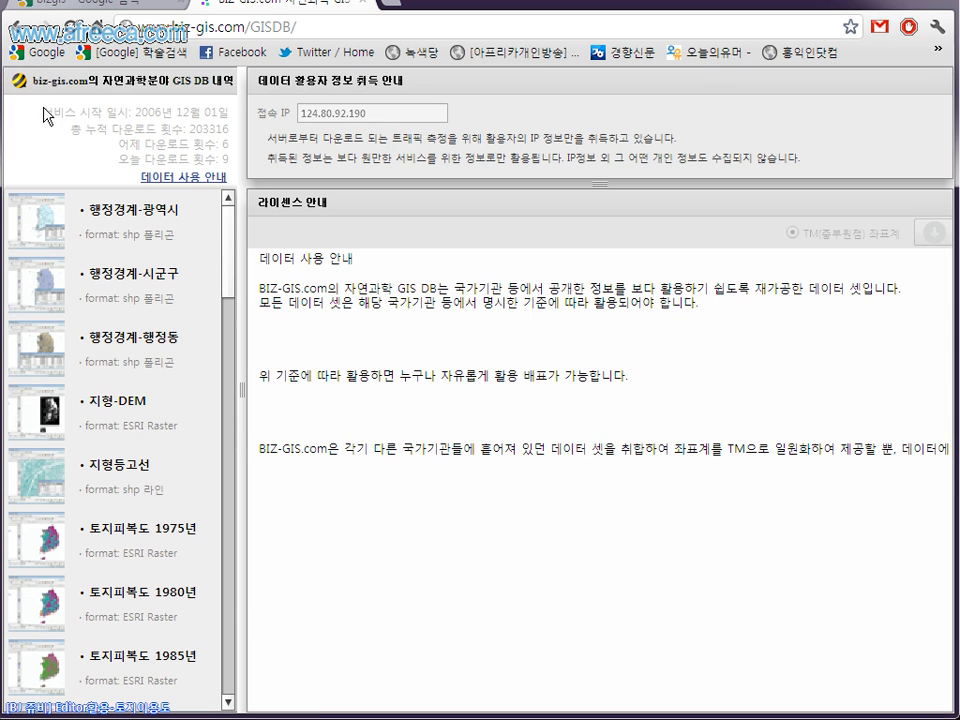
# Return to the Google home page and search for "도로 노드"
pyautogui.click(48, 51)
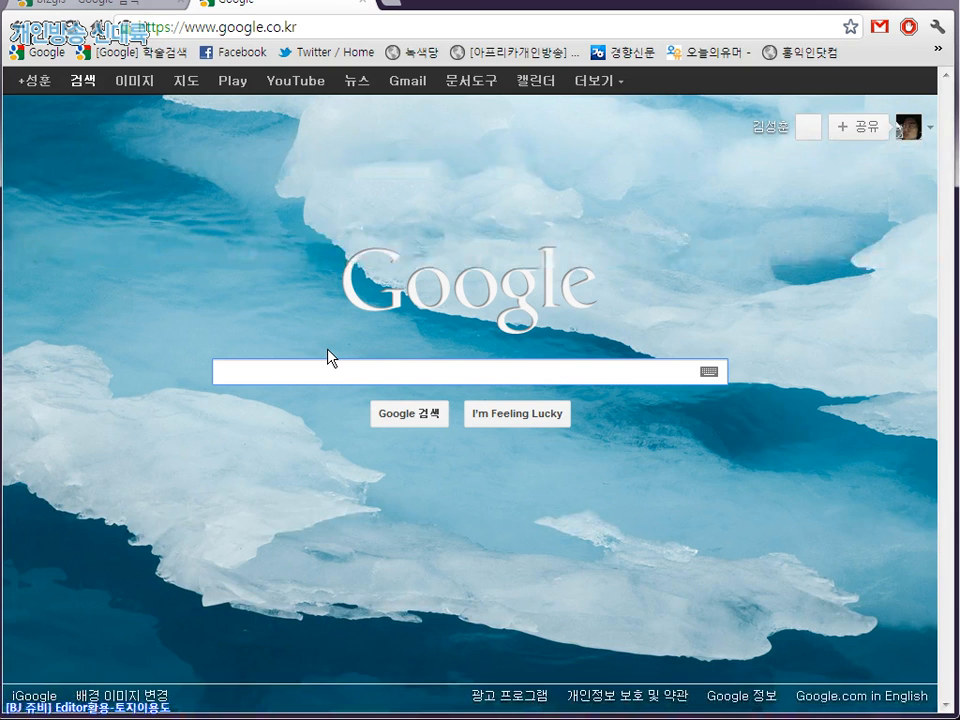
pyautogui.write('w')
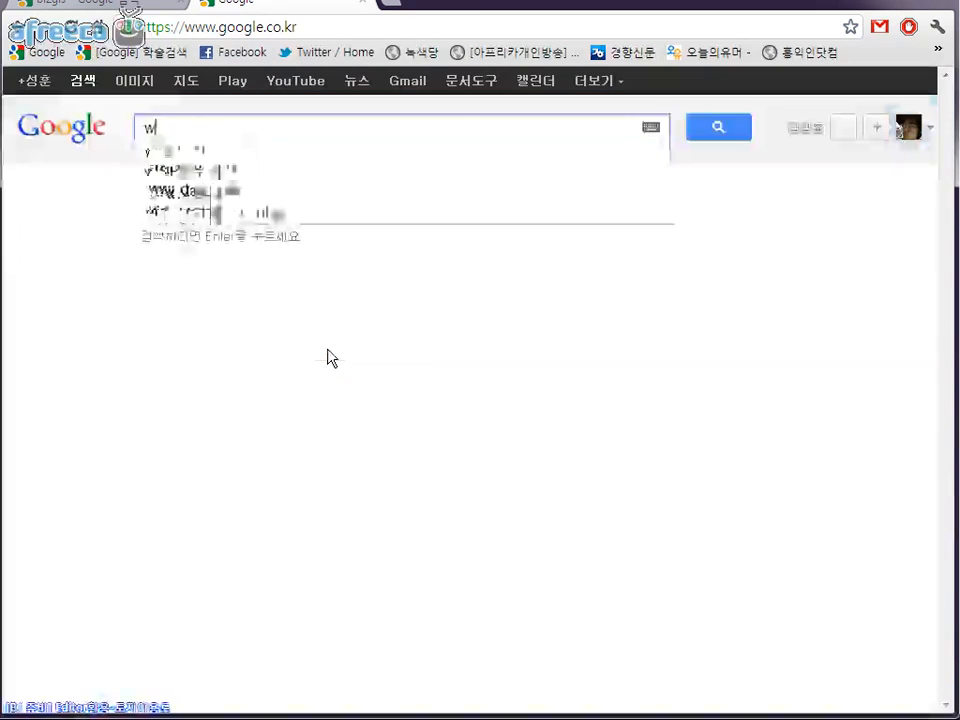
pyautogui.press('BackSpace')
pyautogui.write('도')
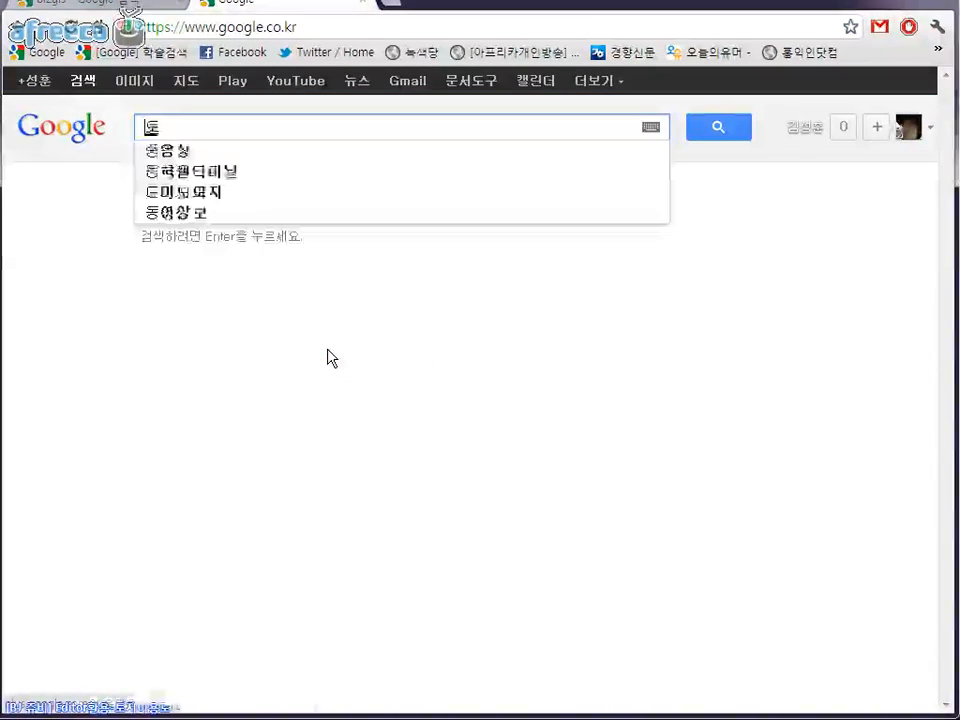
pyautogui.write('로ㄴㅗ드')
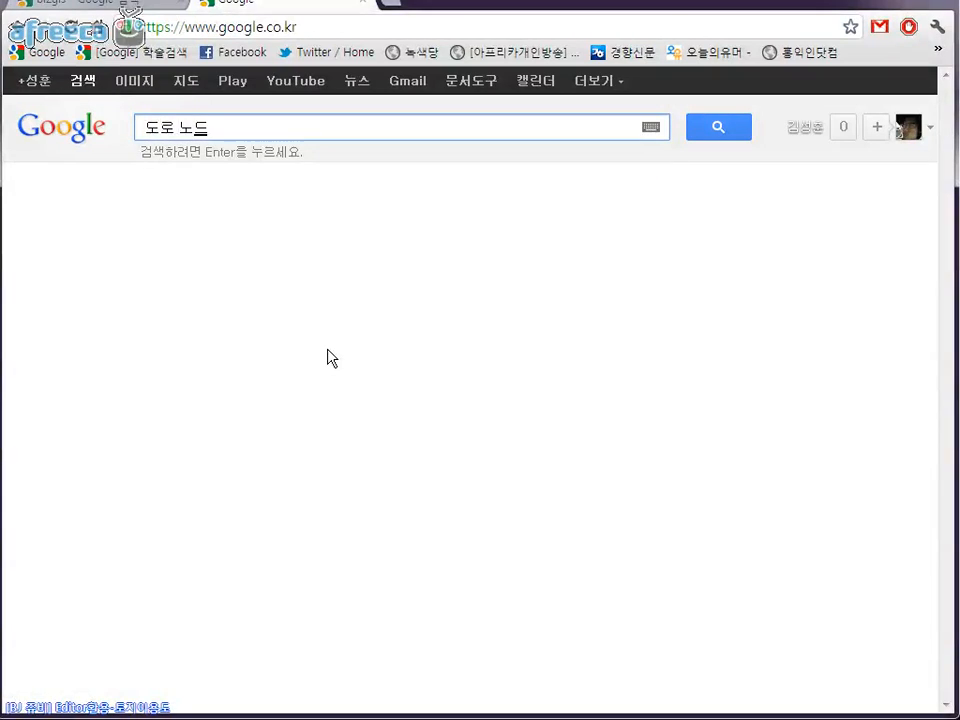
pyautogui.press('Return')
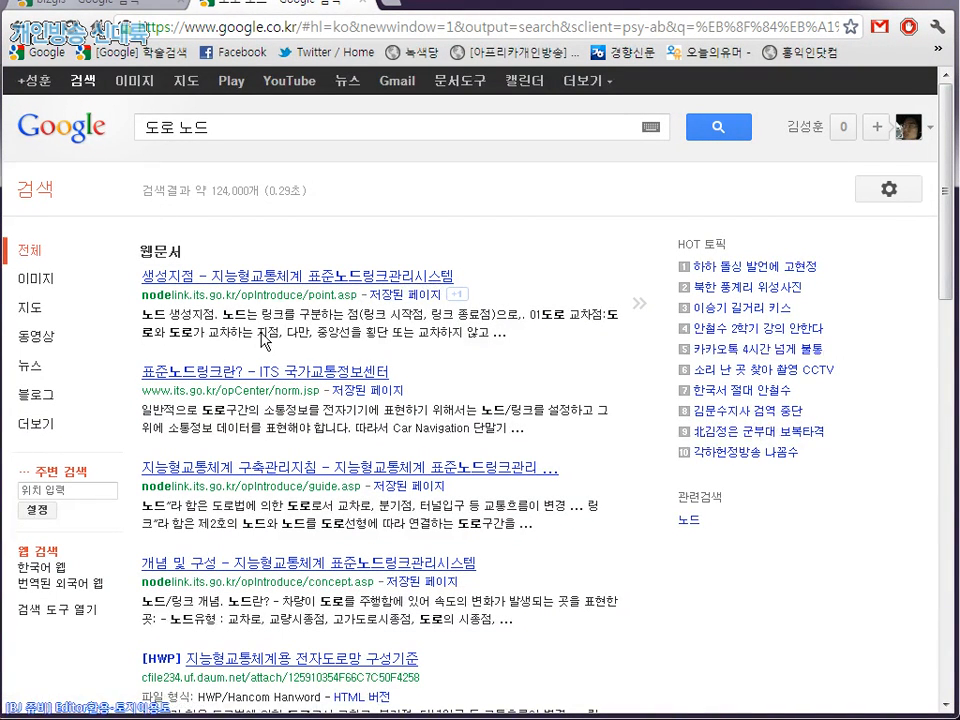
# Open the 표준노드링크란? result from ITS 국가교통정보센터 to view the page, and close its tab
pyautogui.click(237, 380)
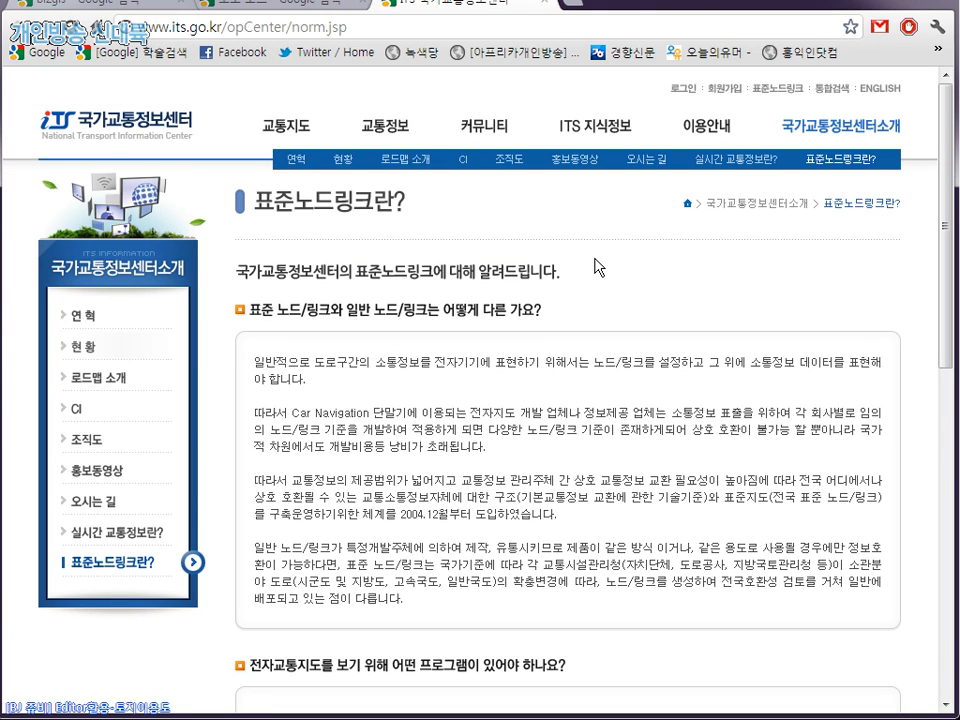
pyautogui.click(544, 7)
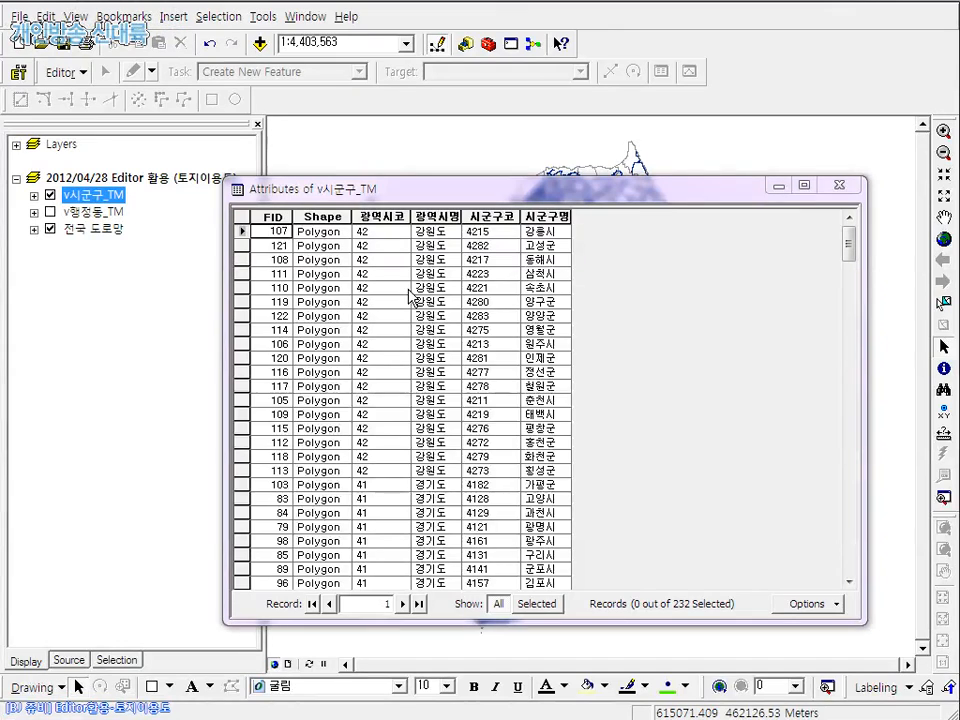
# Select the 군포시 record in the v시군구_TM attribute table and move the table aside to locate the polygon on the map
pyautogui.click(560, 314)
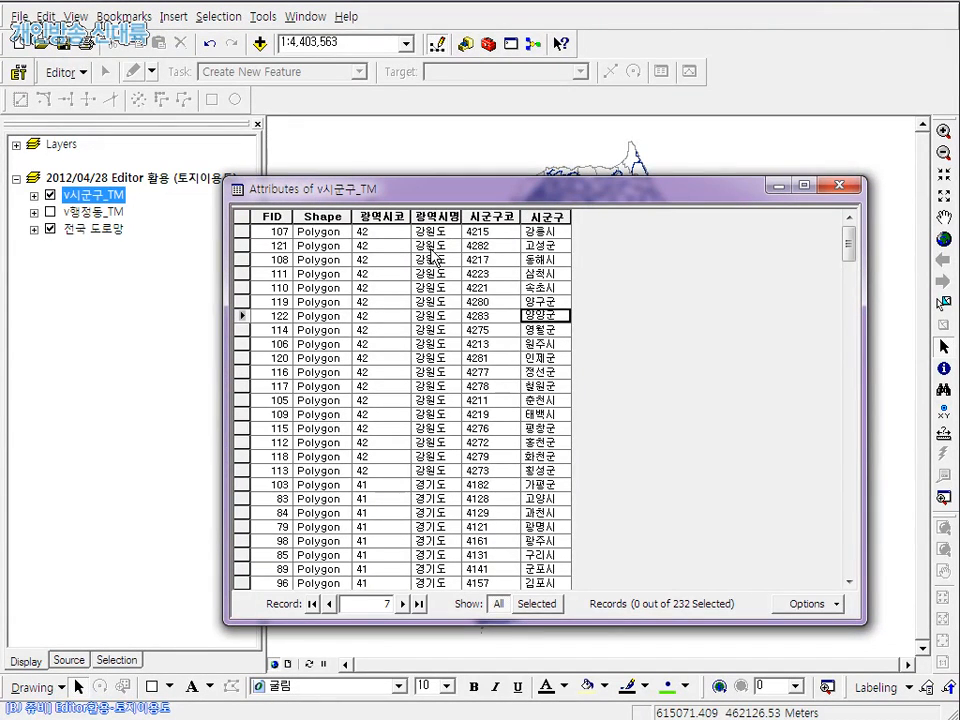
pyautogui.moveTo(847, 245); pyautogui.dragTo(848, 261)
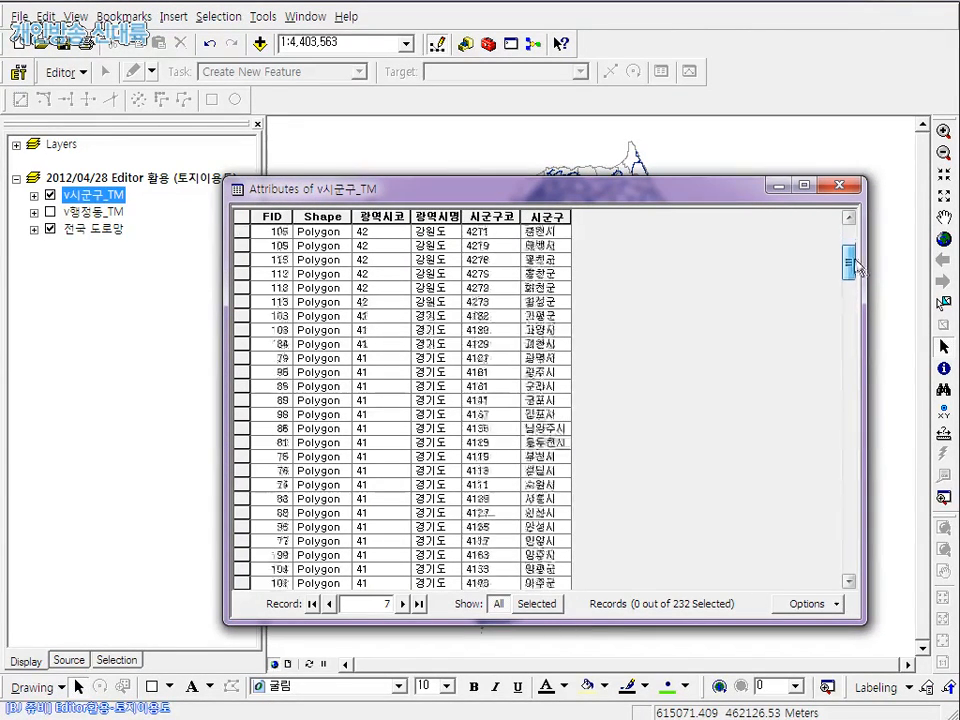
pyautogui.click(430, 316)
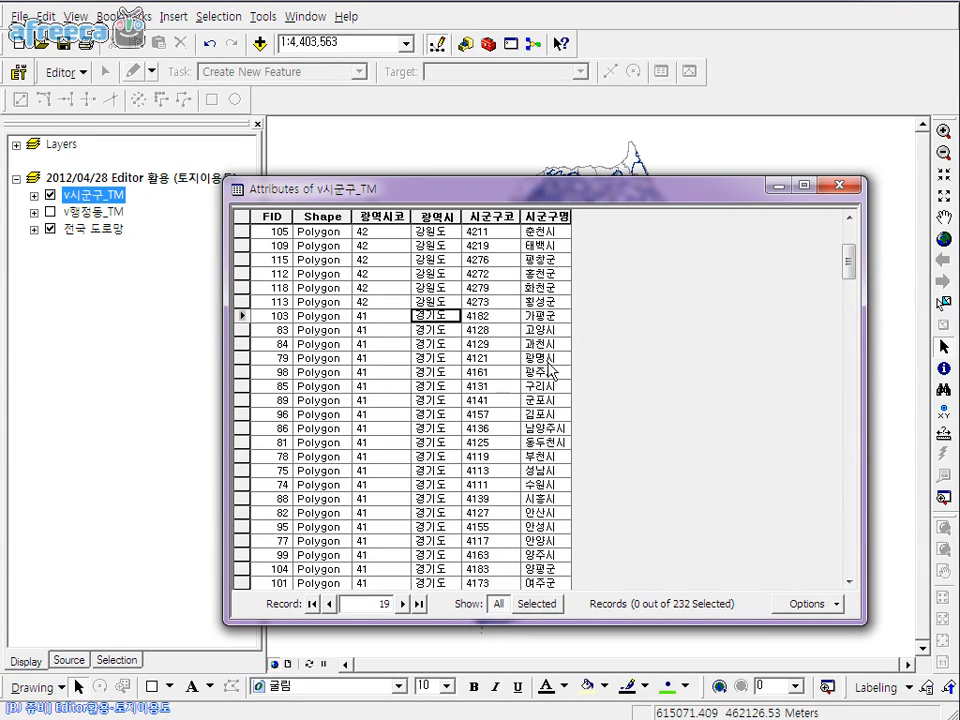
pyautogui.click(544, 401)
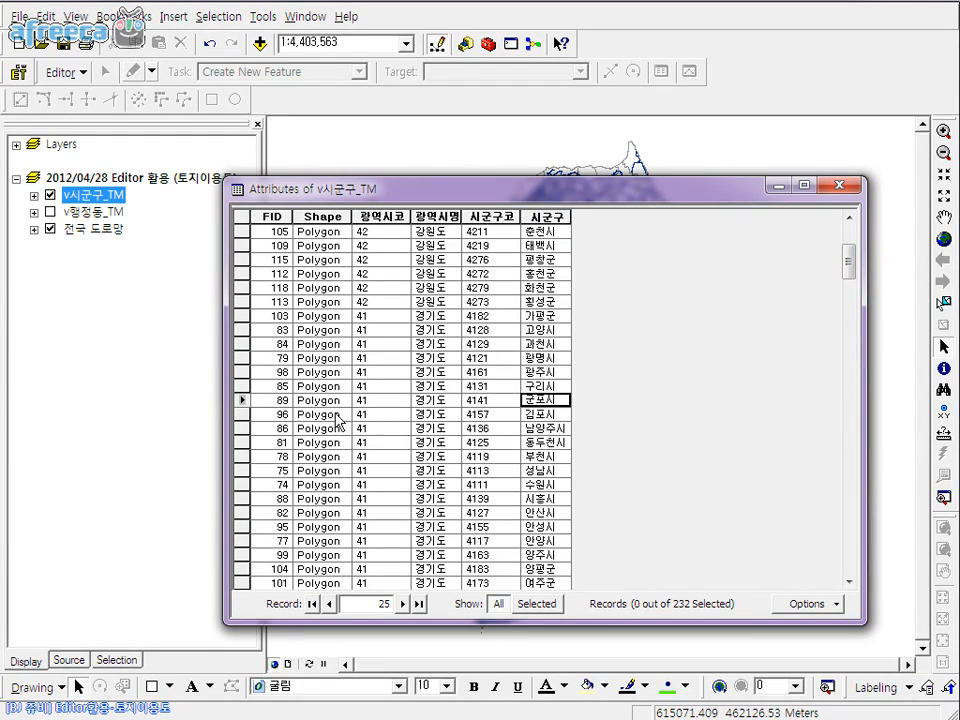
pyautogui.click(243, 401)
pyautogui.moveTo(548, 195); pyautogui.dragTo(475, 632)
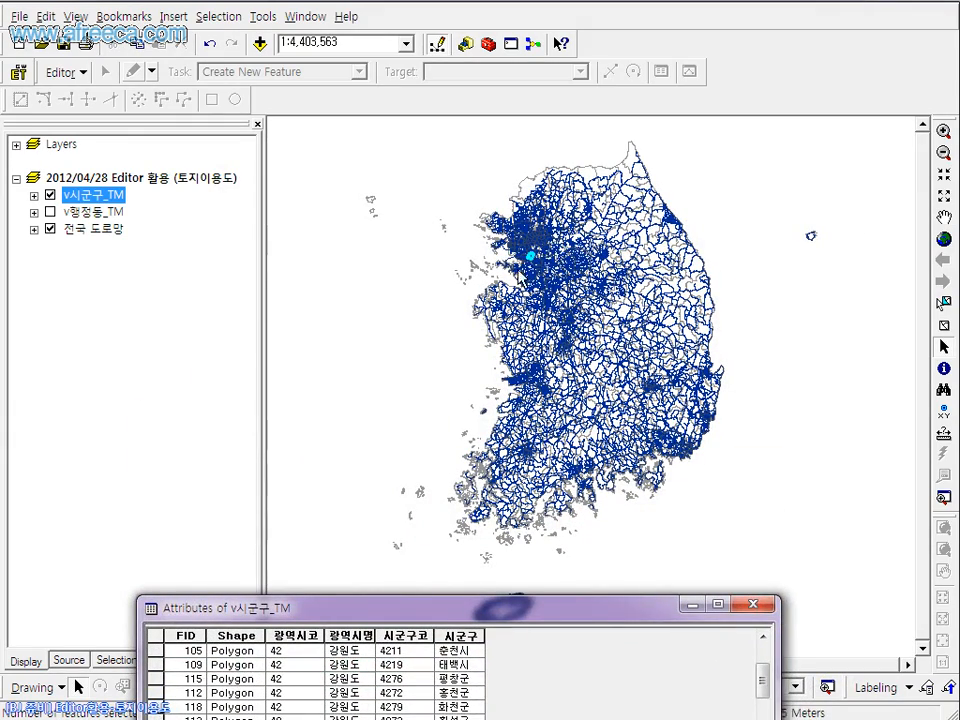
pyautogui.moveTo(632, 607); pyautogui.dragTo(609, 316)
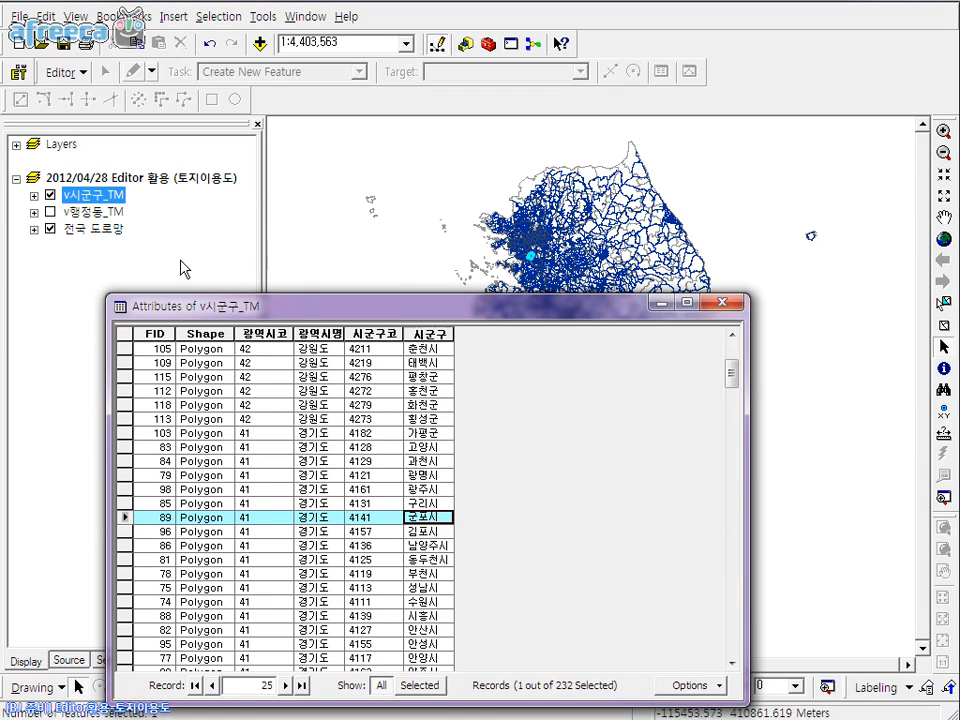
# Zoom the map to the selected 군포시 polygon and close the v시군구_TM attribute table
pyautogui.rightClick(113, 198)
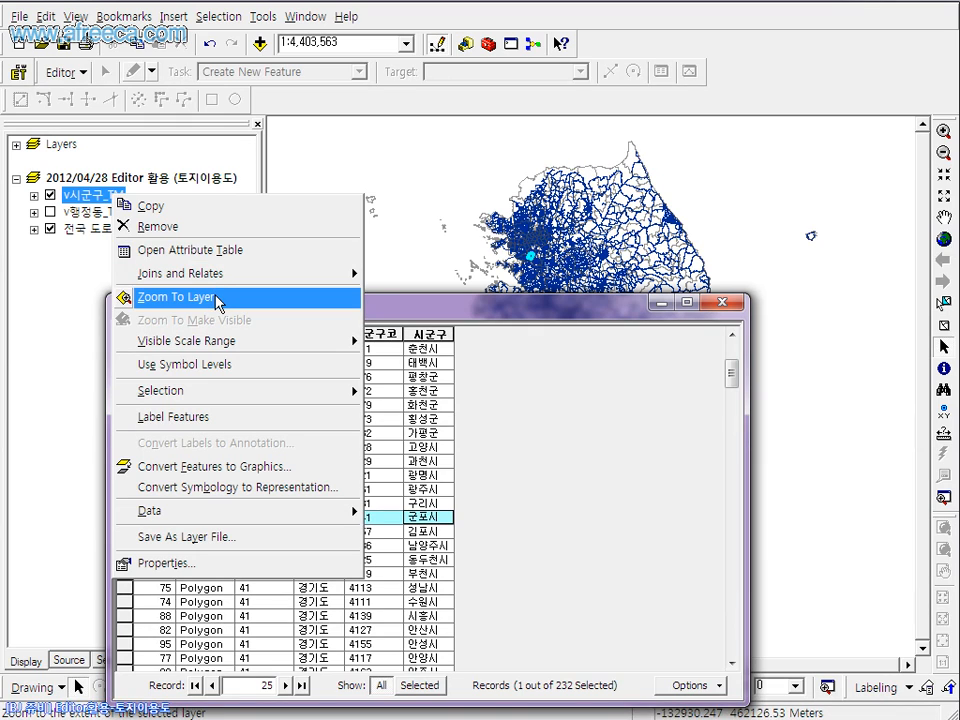
pyautogui.click(519, 319)
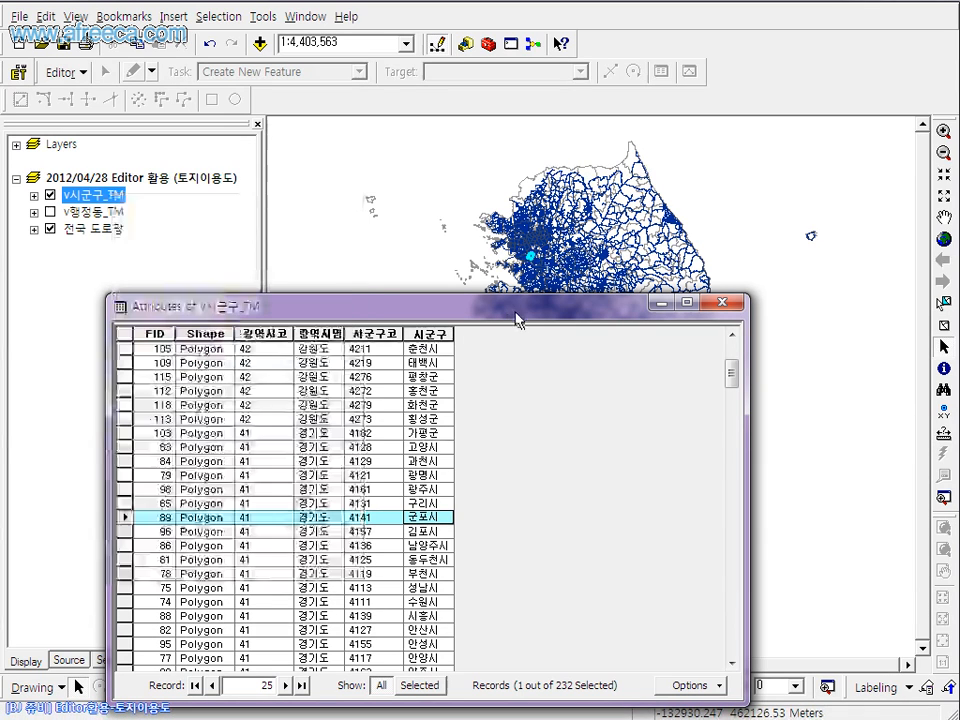
pyautogui.click(700, 694)
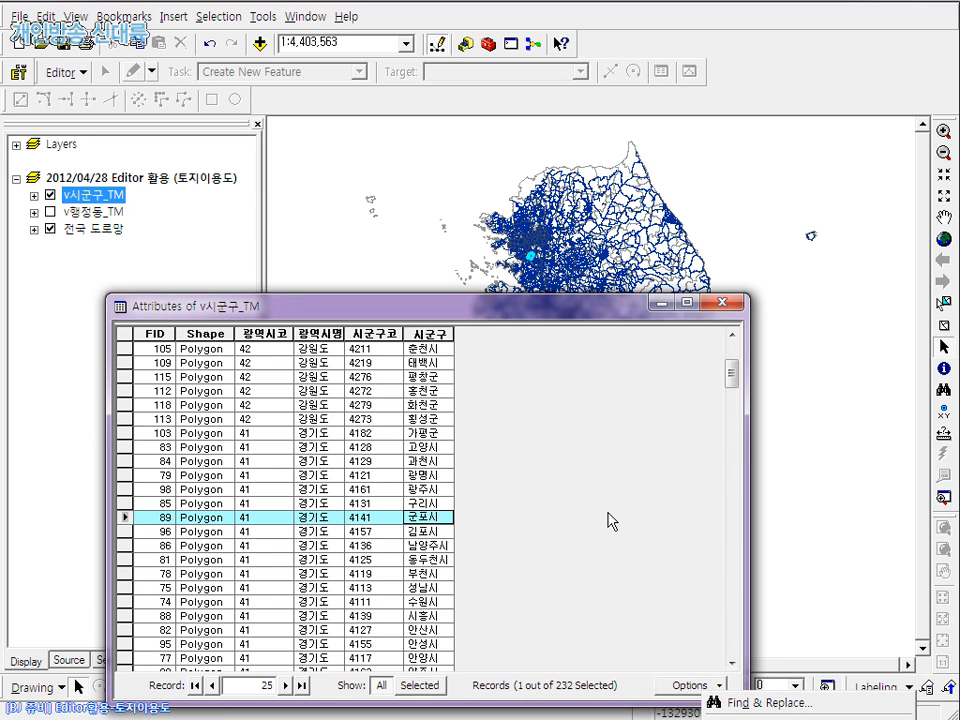
pyautogui.rightClick(836, 434)
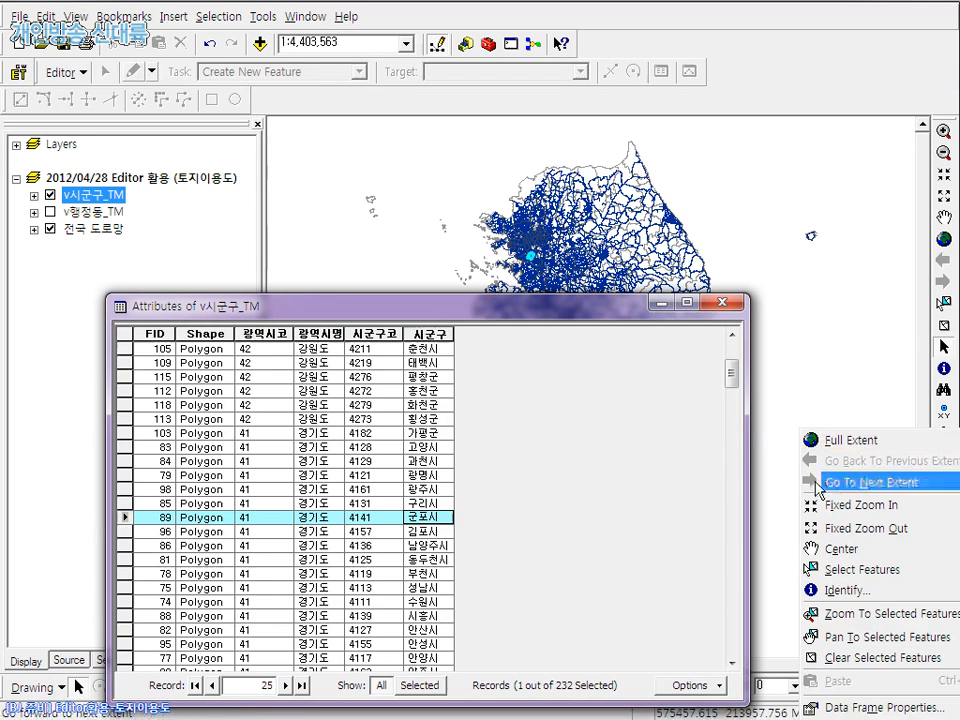
pyautogui.click(806, 360)
pyautogui.rightClick(813, 348)
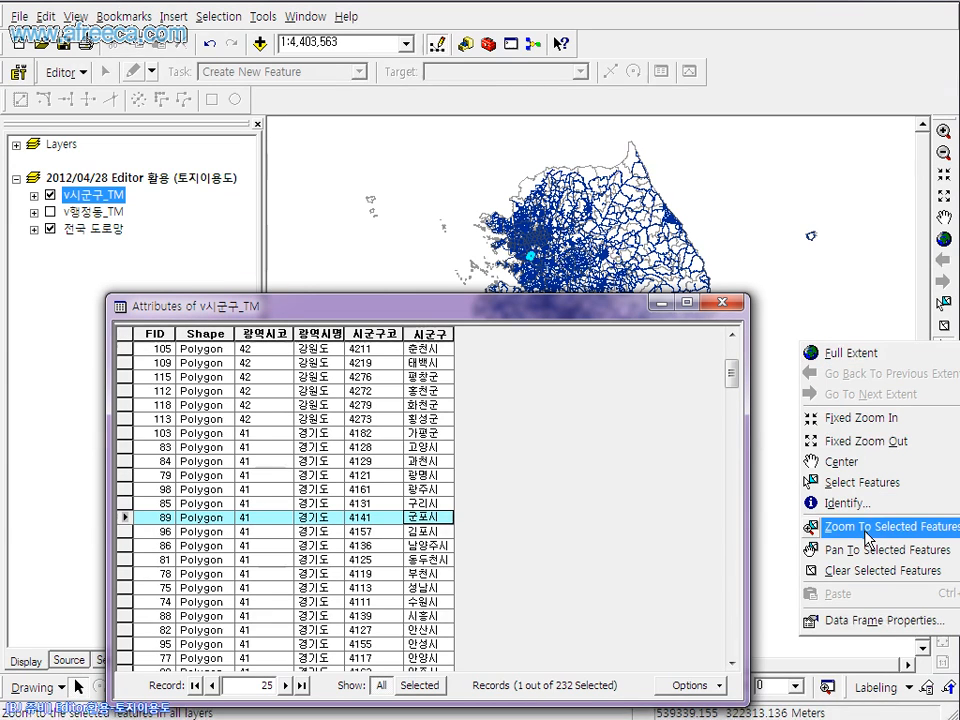
pyautogui.rightClick(666, 184)
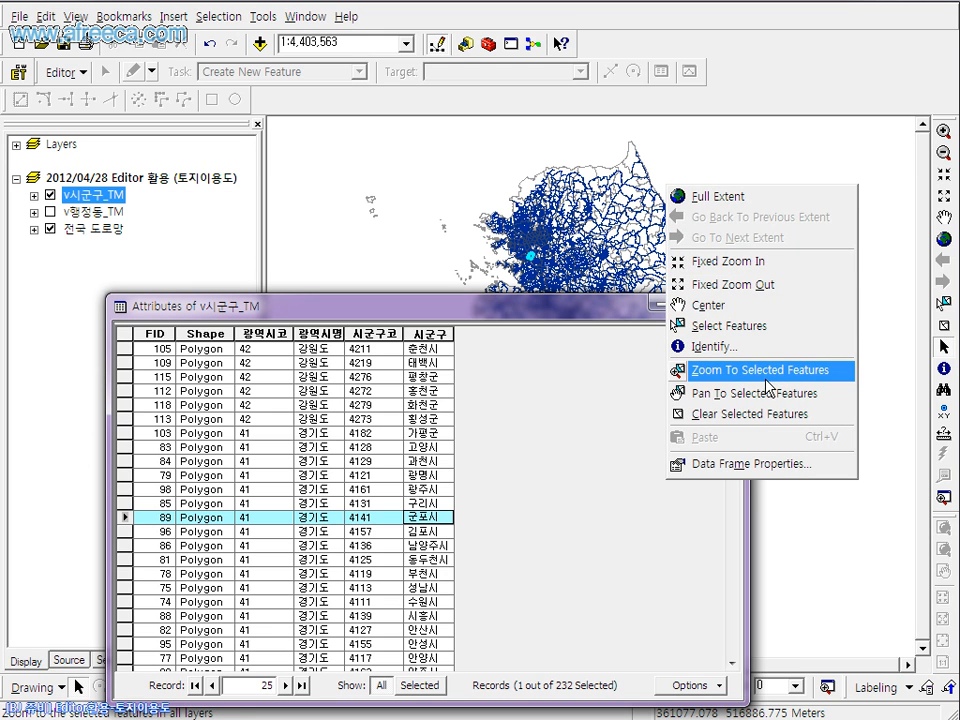
pyautogui.click(767, 385)
pyautogui.moveTo(664, 310)
pyautogui.mouseDown()
pyautogui.moveTo(652, 562)
pyautogui.moveTo(676, 707)
pyautogui.moveTo(628, 268)
pyautogui.mouseUp()
pyautogui.click(740, 268)
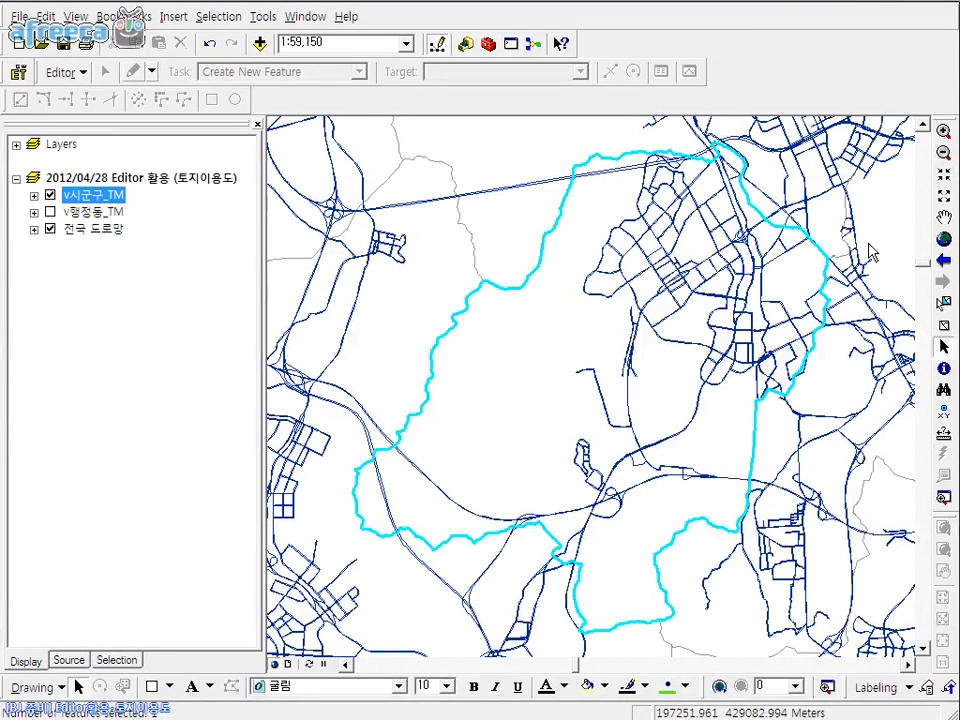
# Try to add the district north of 군포시 to the selection by picking it on the map
pyautogui.click(944, 195)
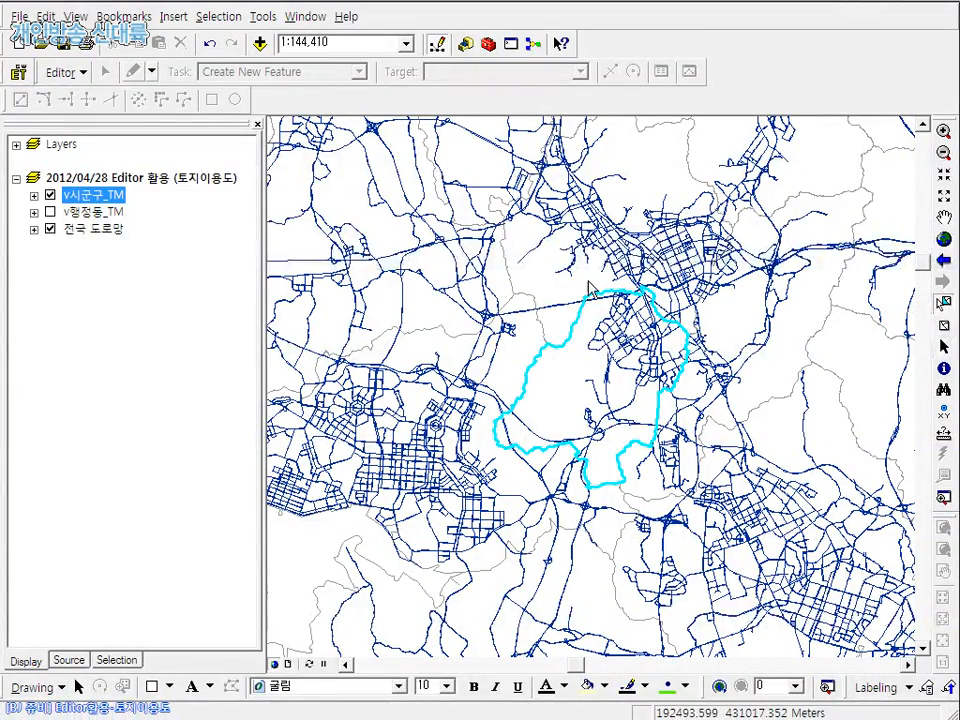
pyautogui.keyDown('shift'); pyautogui.click(616, 262); pyautogui.keyUp('shift')
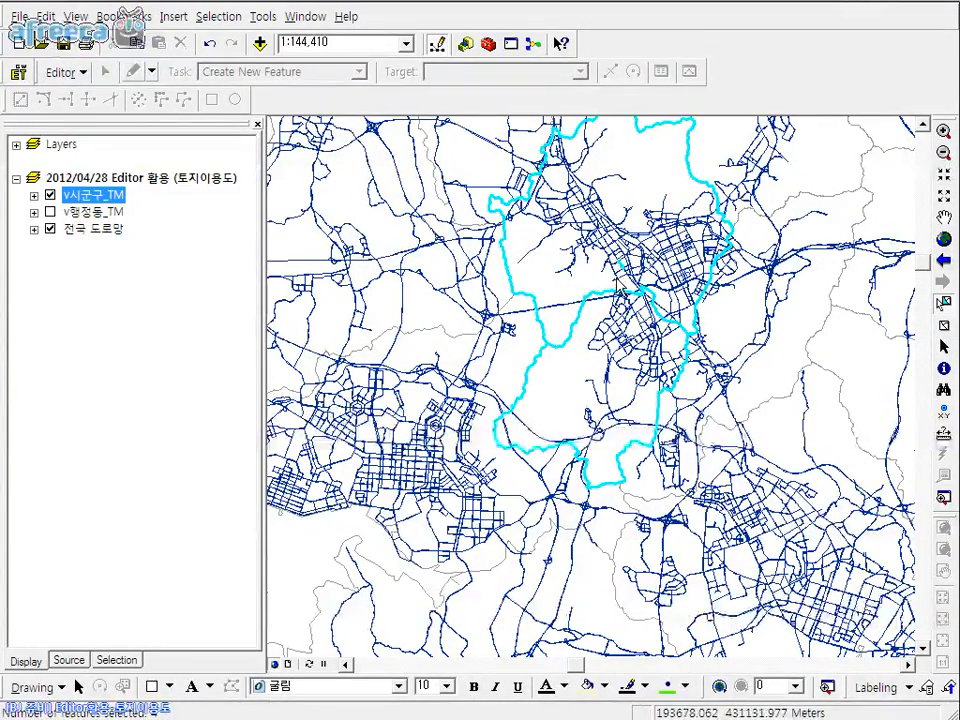
pyautogui.moveTo(606, 247); pyautogui.dragTo(582, 284)
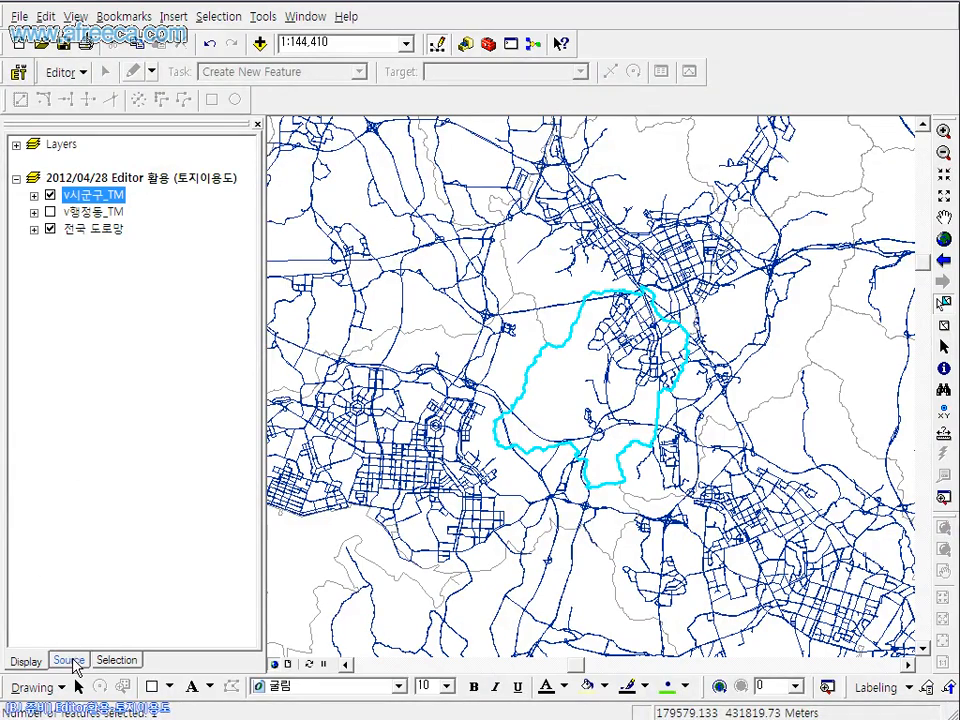
# Make v시군구_TM the only selectable layer by excluding v행정동_TM, 도로_LINK_TM and 도로_NODE_TM from selection
pyautogui.click(116, 661)
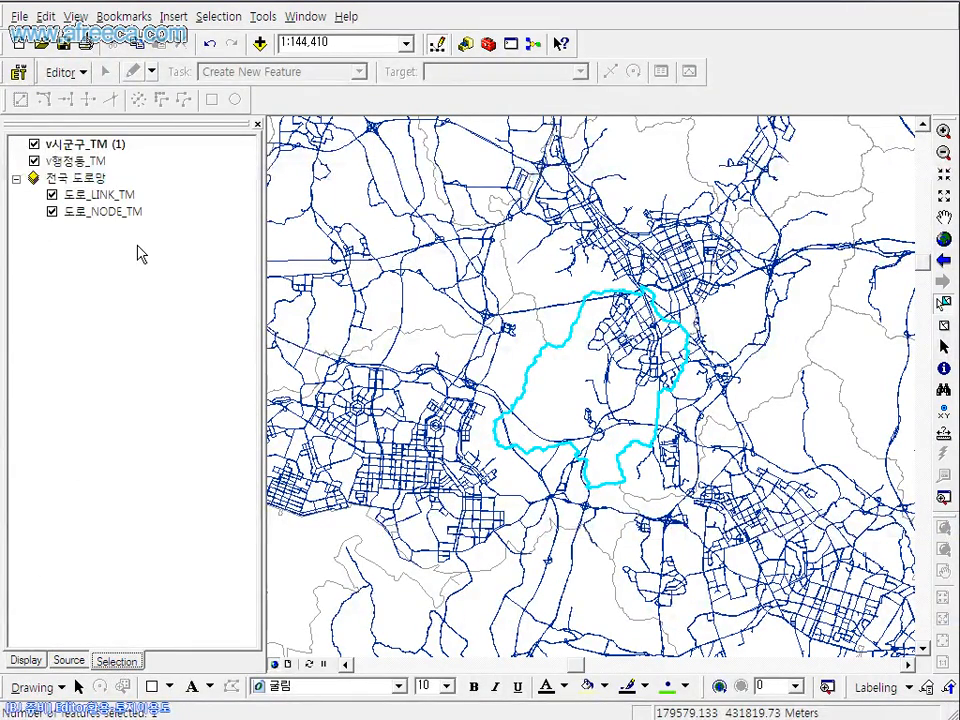
pyautogui.click(34, 161)
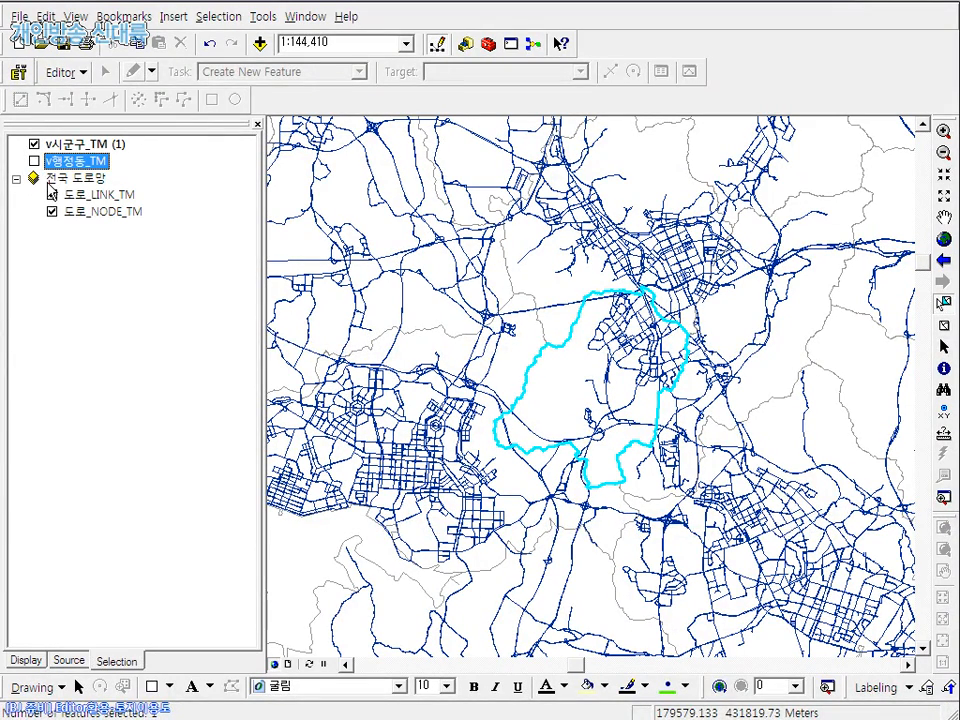
pyautogui.click(52, 194)
pyautogui.click(52, 211)
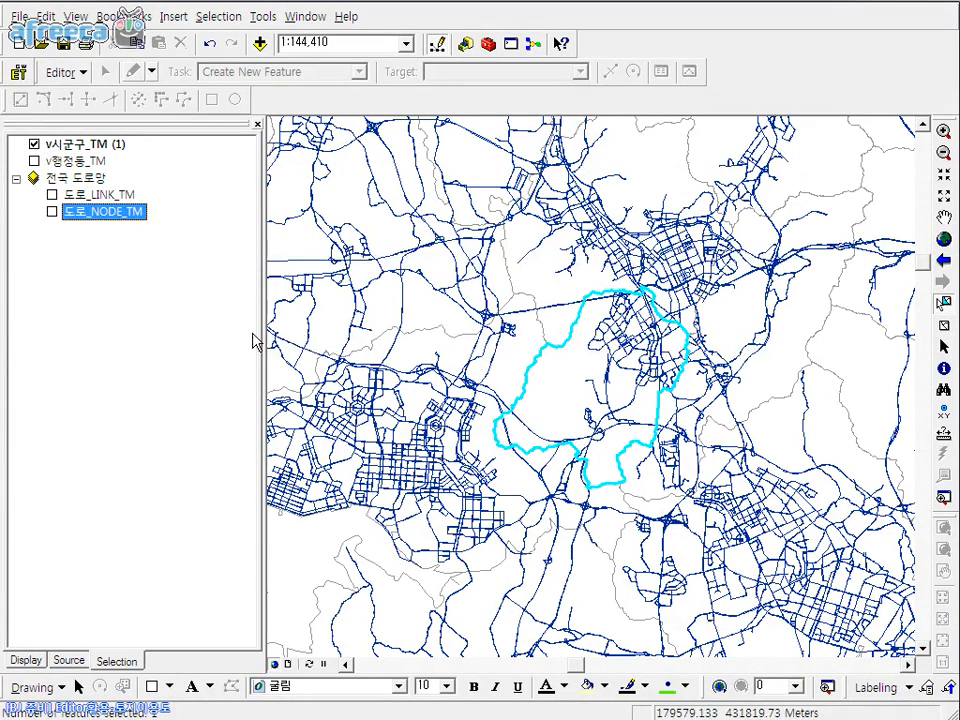
# Select 군포시 and its surrounding districts with a selection box, and reselect the same districts one by one
pyautogui.moveTo(482, 243); pyautogui.dragTo(795, 585)
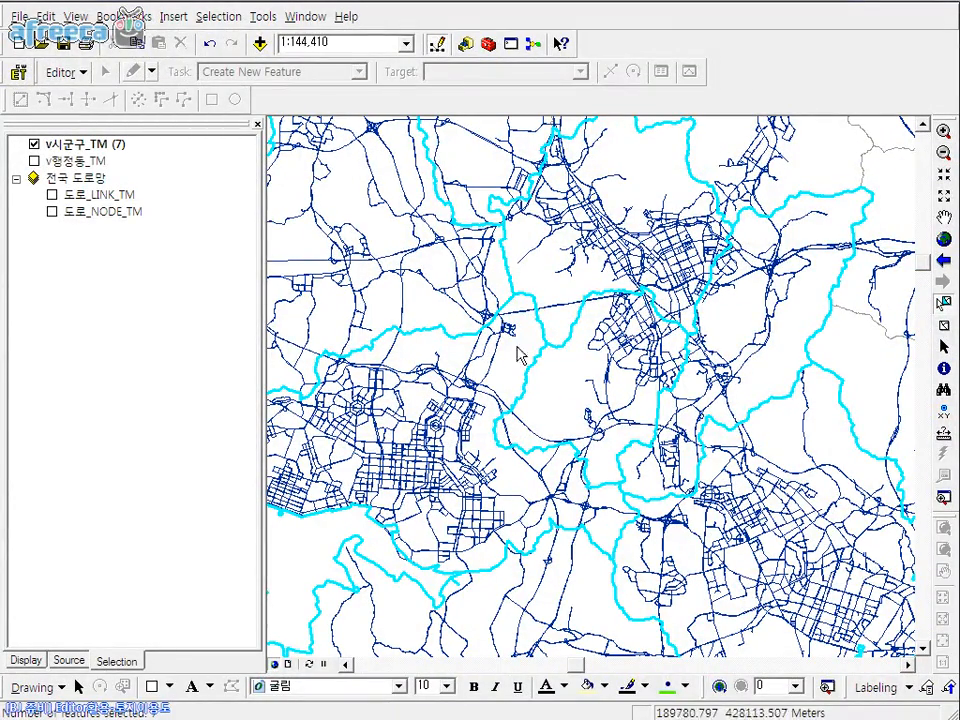
pyautogui.click(455, 283)
pyautogui.keyDown('shift'); pyautogui.click(544, 242); pyautogui.keyUp('shift')
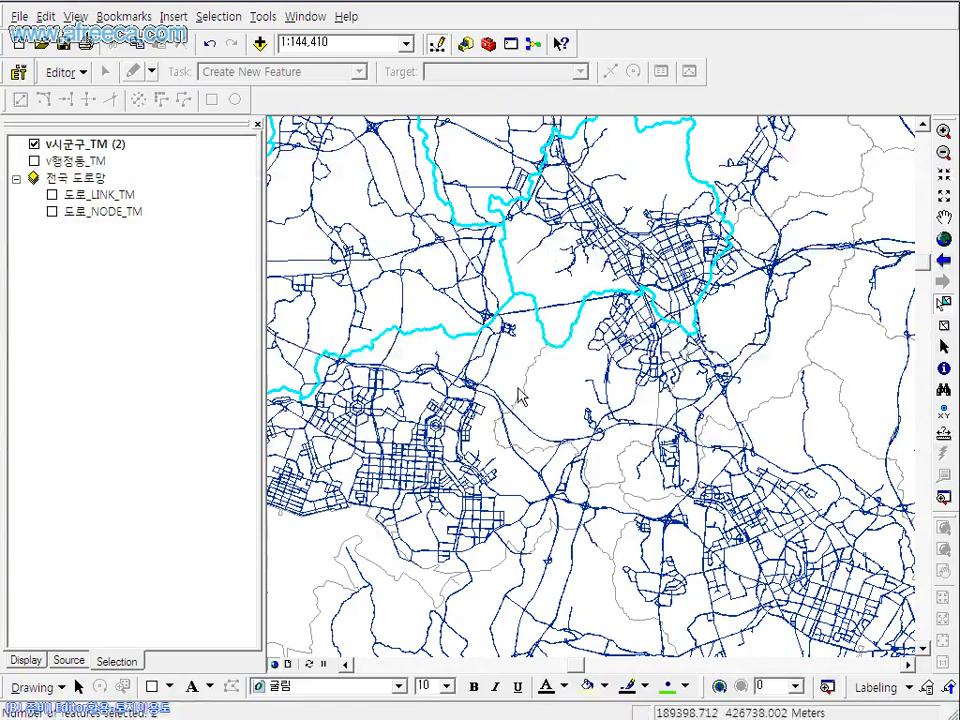
pyautogui.keyDown('shift'); pyautogui.click(549, 405); pyautogui.keyUp('shift')
pyautogui.keyDown('shift'); pyautogui.click(600, 455); pyautogui.keyUp('shift')
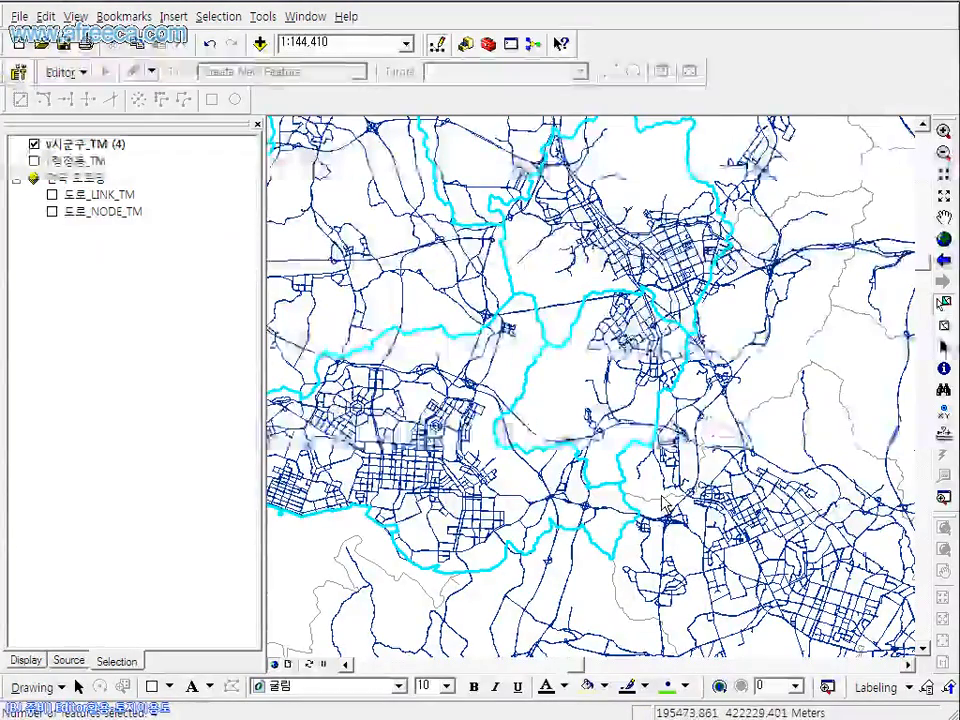
pyautogui.keyDown('shift'); pyautogui.click(665, 504); pyautogui.keyUp('shift')
pyautogui.keyDown('shift'); pyautogui.click(669, 522); pyautogui.keyUp('shift')
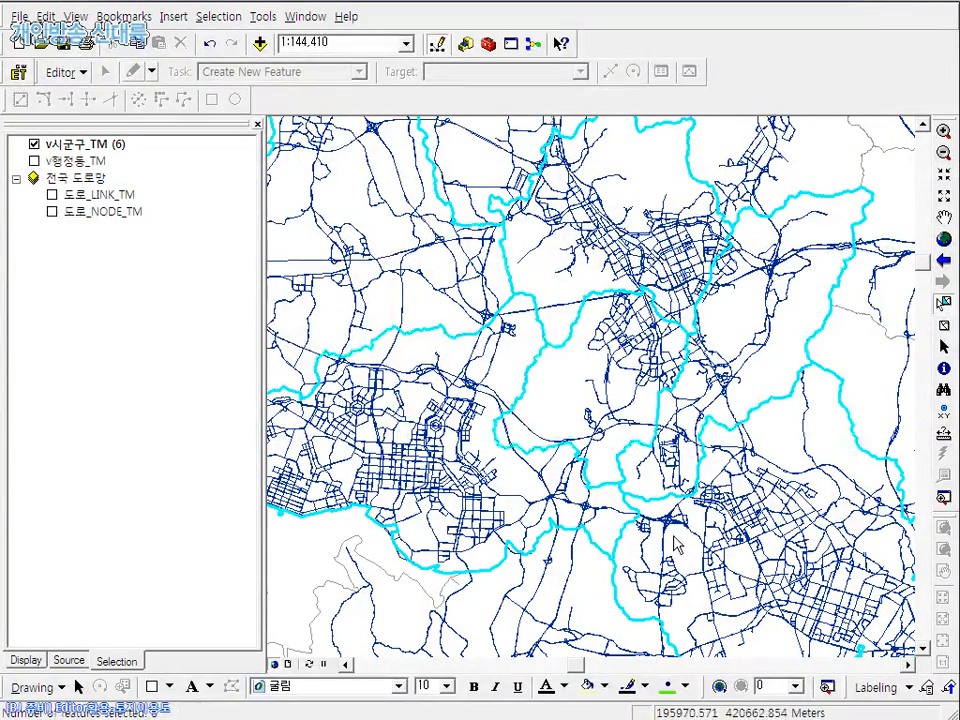
pyautogui.keyDown('shift'); pyautogui.click(572, 581); pyautogui.keyUp('shift')
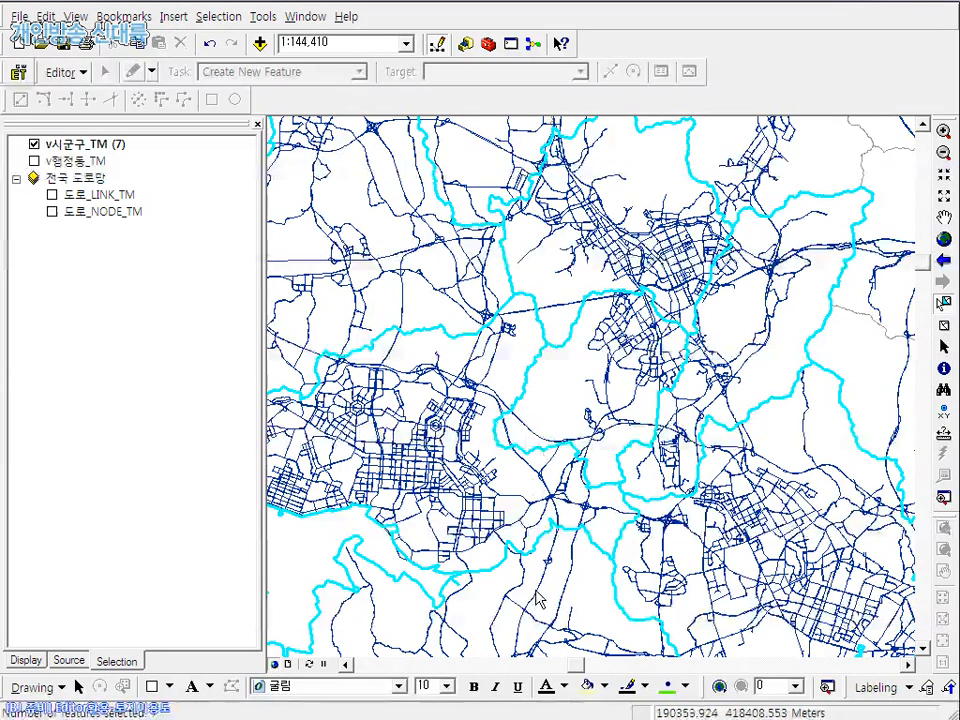
# Remove the southern and northwestern neighbouring districts of 군포시 from the selection and add both back
pyautogui.keyDown('shift'); pyautogui.click(571, 590); pyautogui.keyUp('shift')
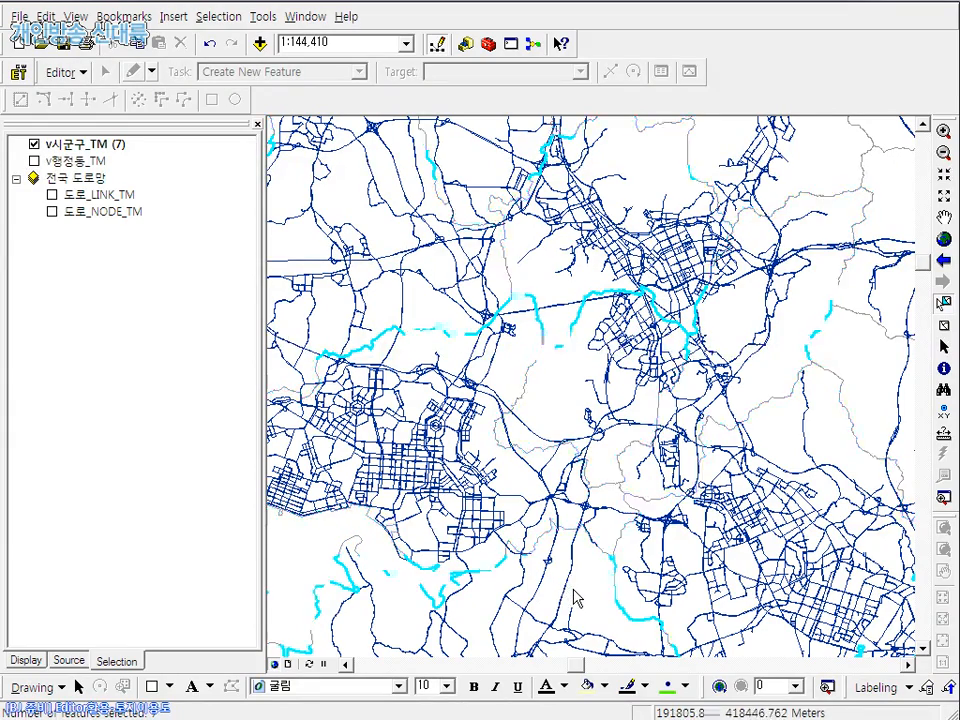
pyautogui.keyDown('shift'); pyautogui.click(392, 279); pyautogui.keyUp('shift')
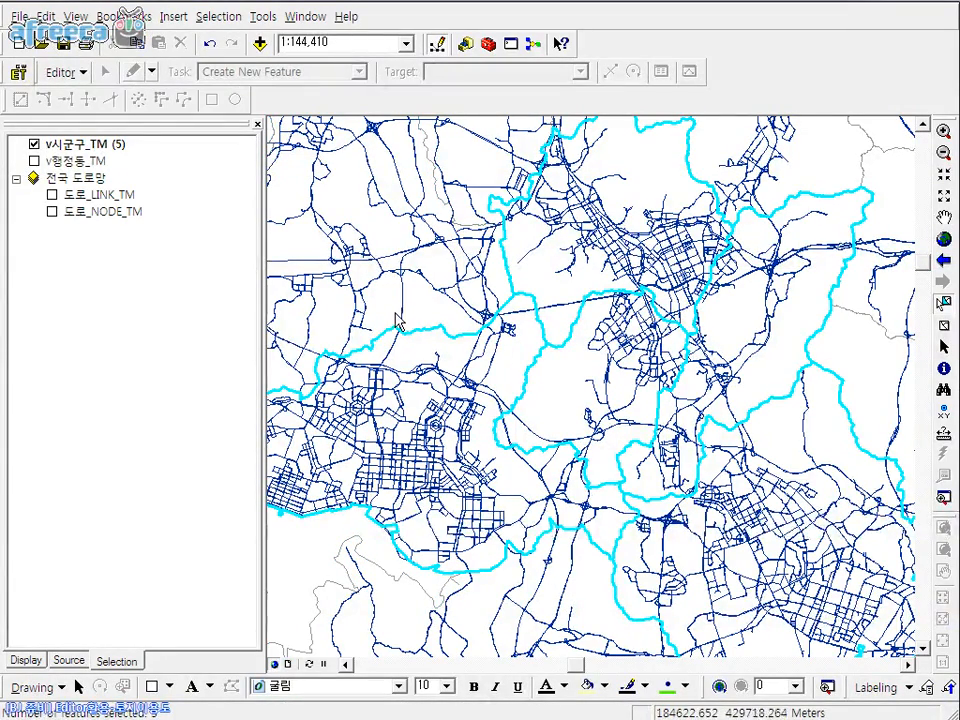
pyautogui.keyDown('shift'); pyautogui.click(425, 295); pyautogui.keyUp('shift')
pyautogui.keyDown('shift'); pyautogui.click(583, 611); pyautogui.keyUp('shift')
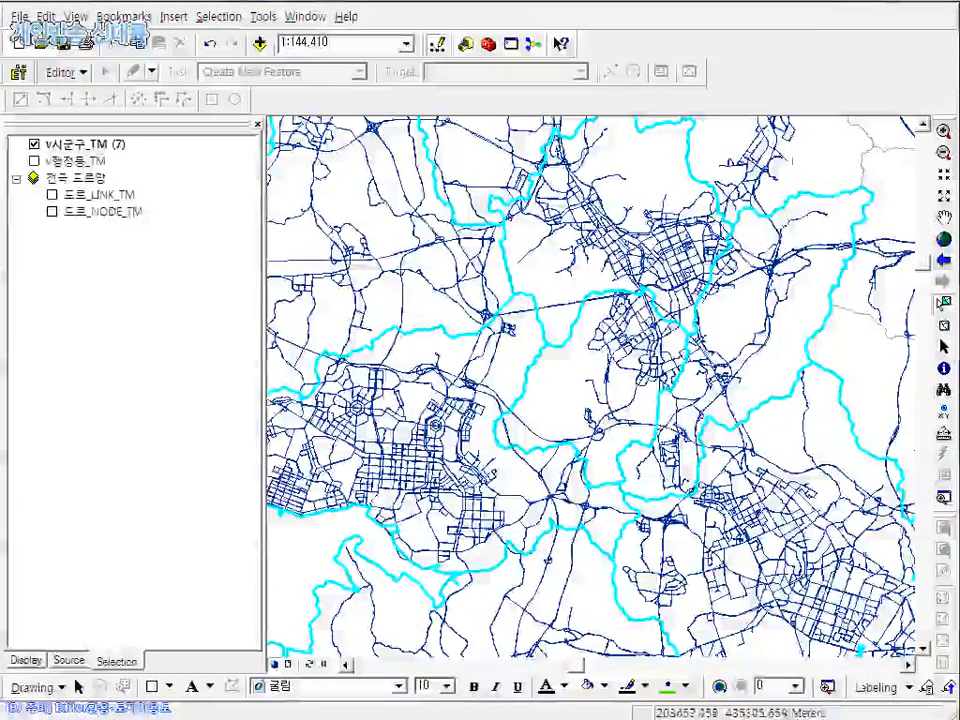
# Restart the selection from the district northwest of 군포시 and add 군포시 and the other surrounding districts
pyautogui.click(337, 218)
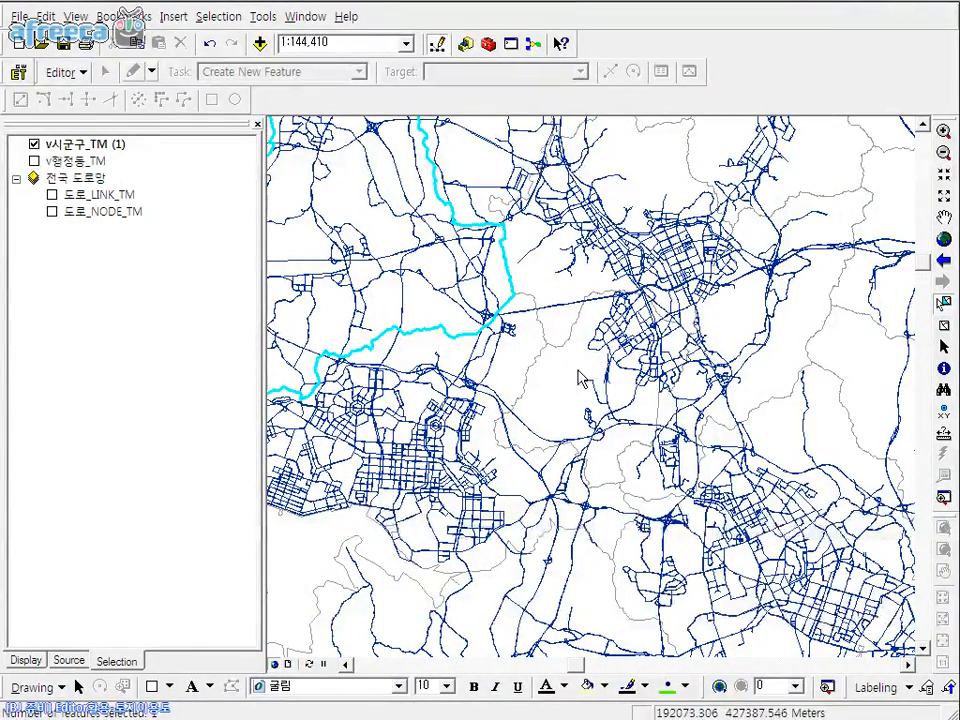
pyautogui.moveTo(497, 326); pyautogui.dragTo(612, 378)
pyautogui.keyDown('shift'); pyautogui.click(706, 437); pyautogui.keyUp('shift')
pyautogui.keyDown('shift'); pyautogui.click(737, 396); pyautogui.keyUp('shift')
pyautogui.keyDown('shift'); pyautogui.click(536, 607); pyautogui.keyUp('shift')
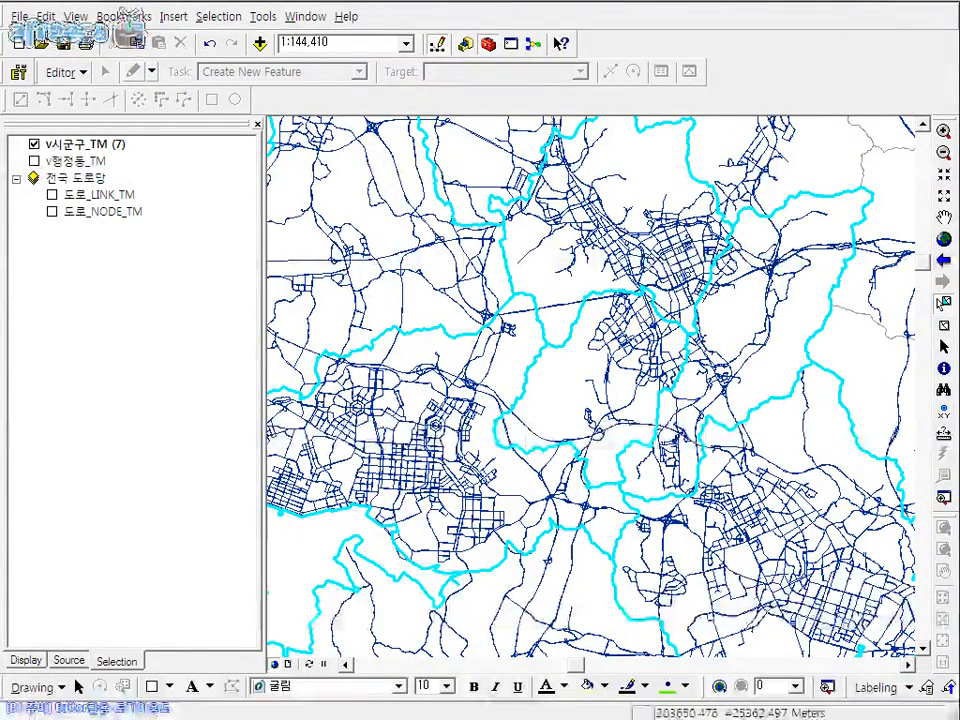
# Dock ArcToolbox below the table of contents, switch it to its tool search and enlarge it
pyautogui.moveTo(700, 712); pyautogui.dragTo(599, 498)
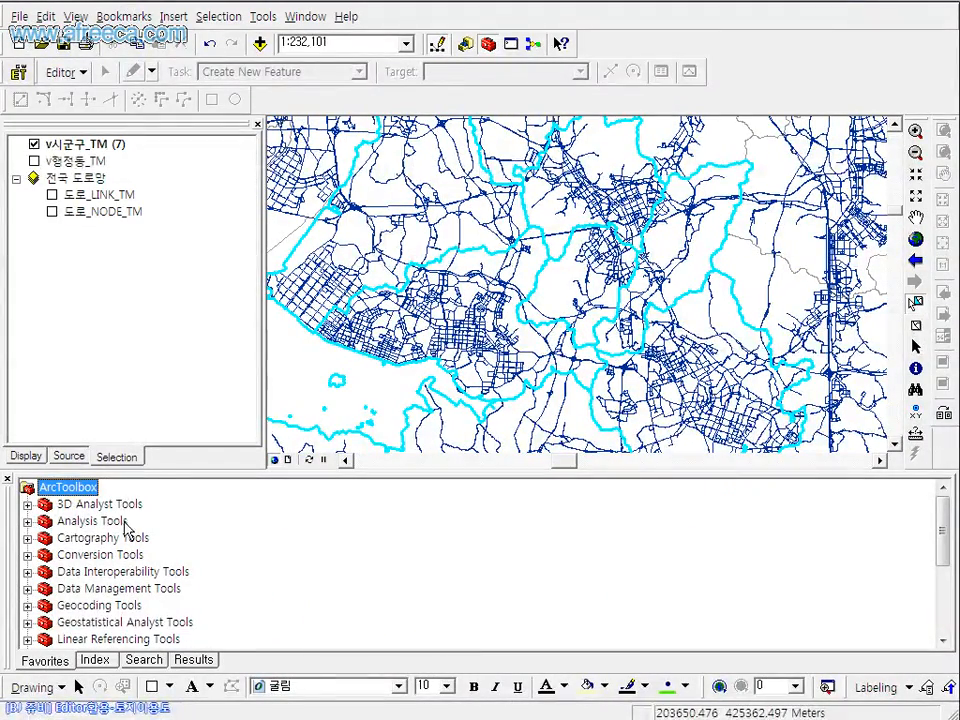
pyautogui.moveTo(10, 538); pyautogui.dragTo(64, 339)
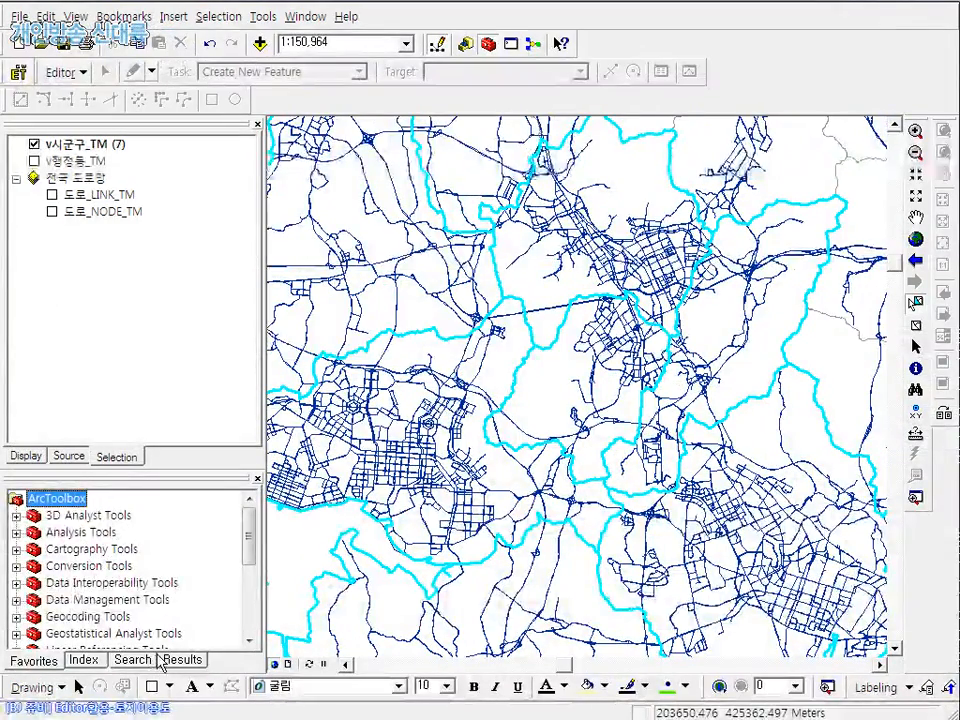
pyautogui.click(132, 659)
pyautogui.moveTo(184, 472); pyautogui.dragTo(205, 292)
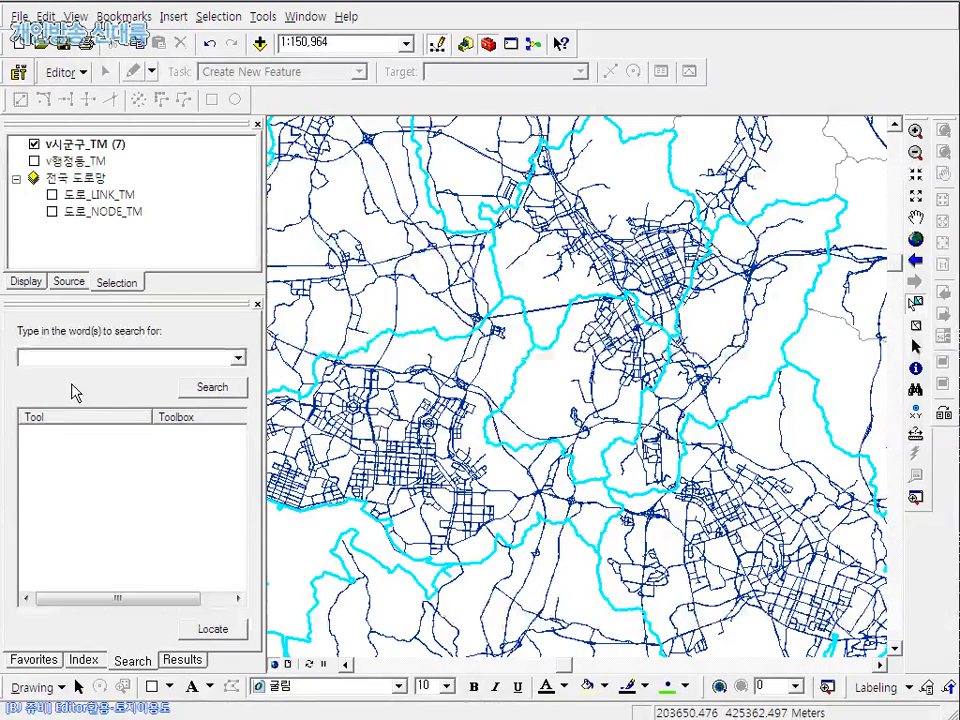
# Search ArcToolbox for "dissolve"
pyautogui.write('약ㄴㅐ')
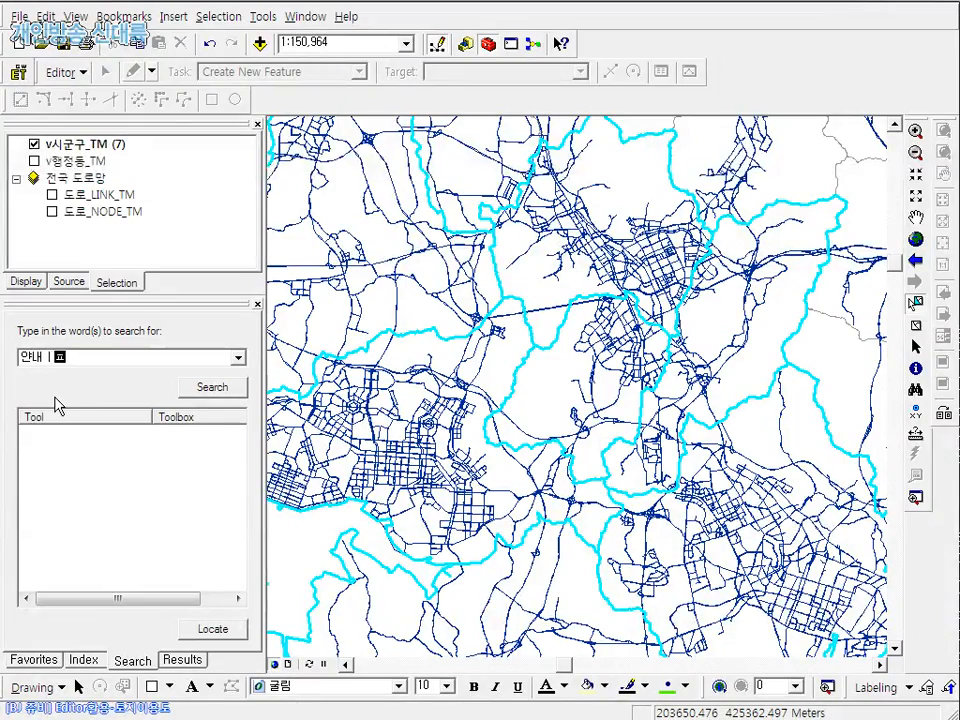
pyautogui.click(198, 388)
pyautogui.press('BackSpace')
pyautogui.press('BackSpace')
pyautogui.press('BackSpace')
pyautogui.press('BackSpace')
pyautogui.press('BackSpace')
pyautogui.press('BackSpace')
pyautogui.write('dissolve')
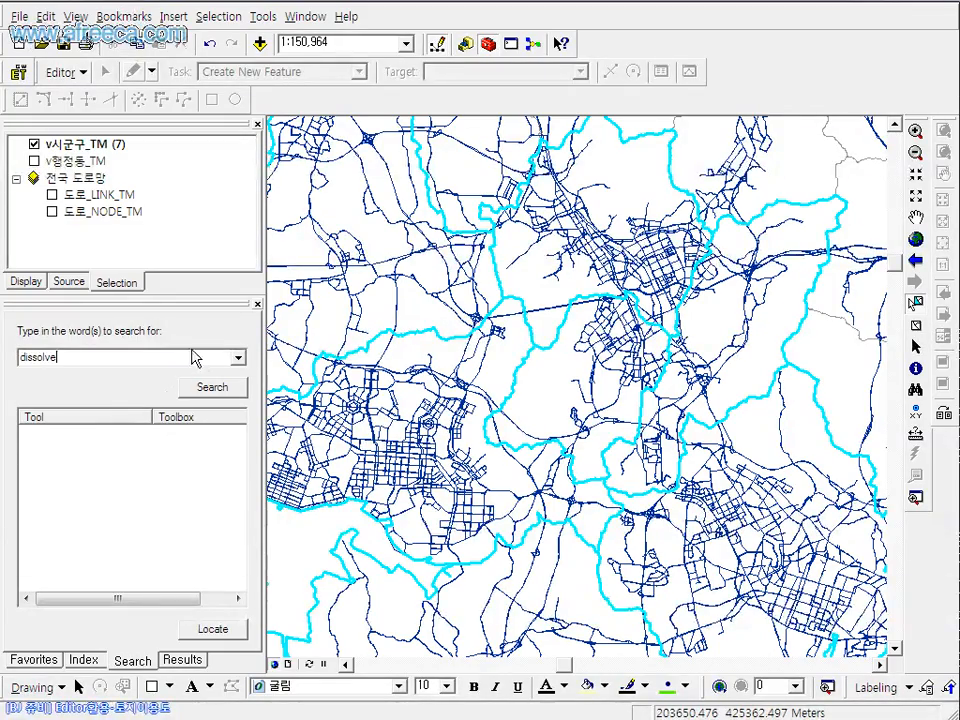
pyautogui.click(212, 392)
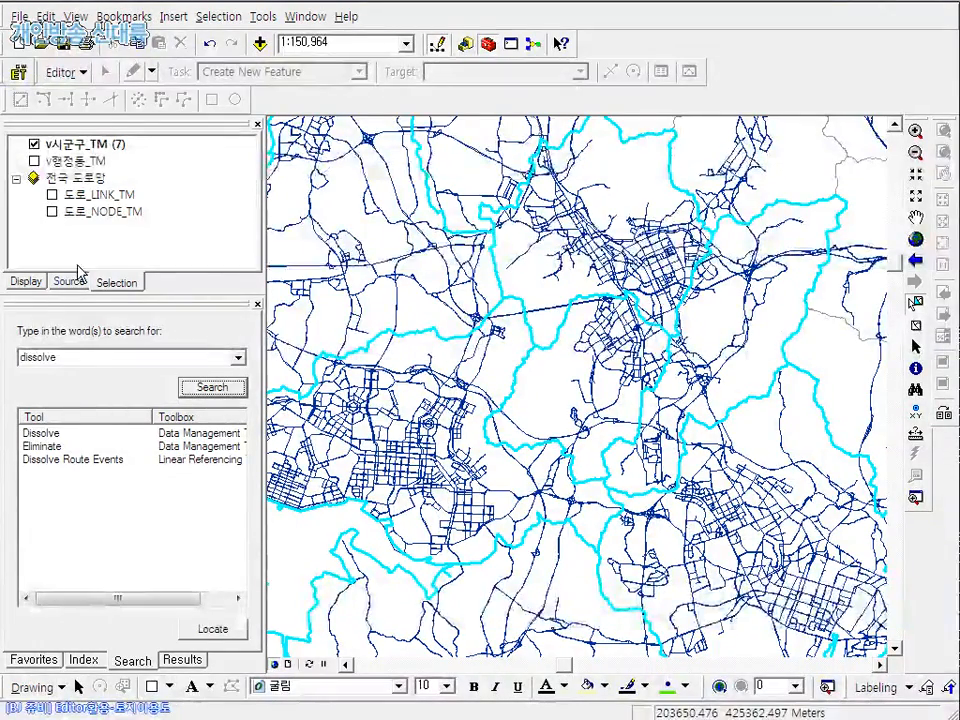
# Open the data export settings for the v시군구_TM layer
pyautogui.rightClick(100, 152)
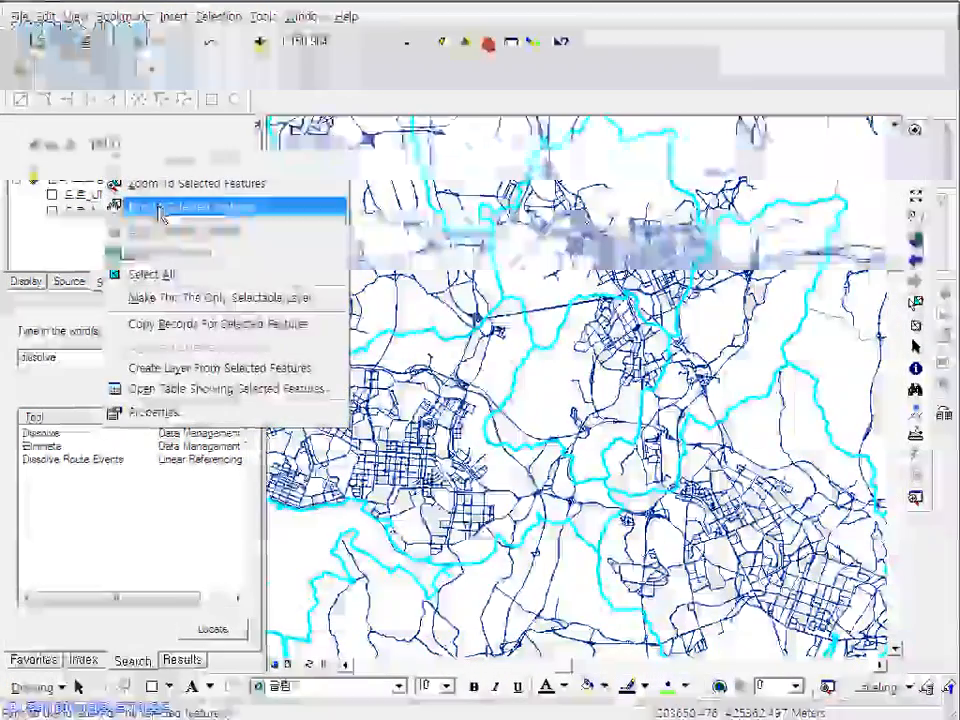
pyautogui.click(82, 146)
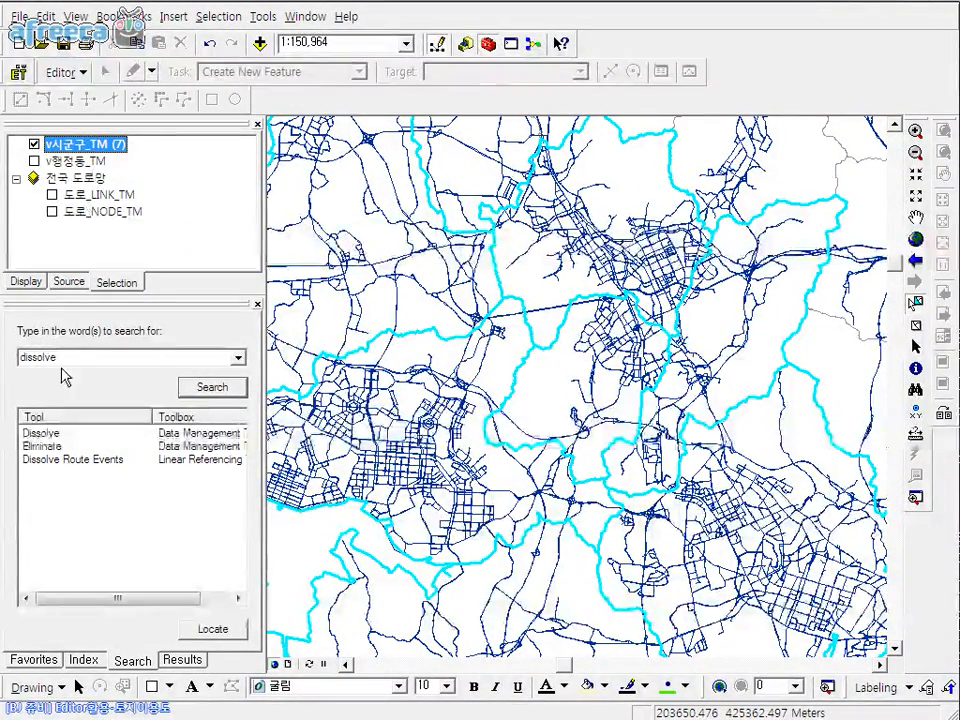
pyautogui.click(30, 281)
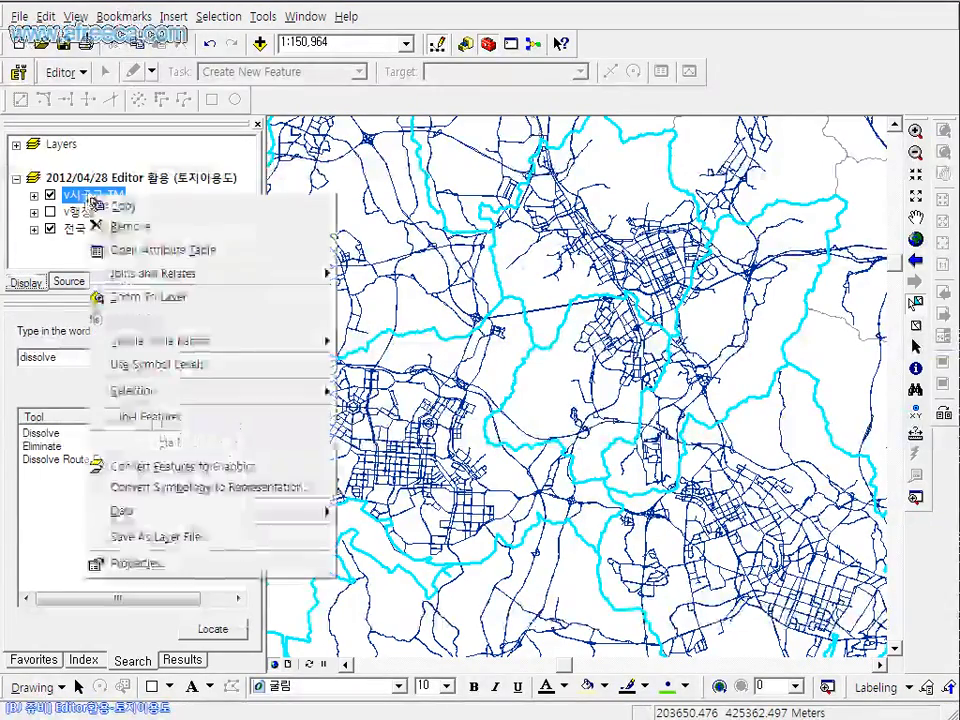
pyautogui.rightClick(88, 197)
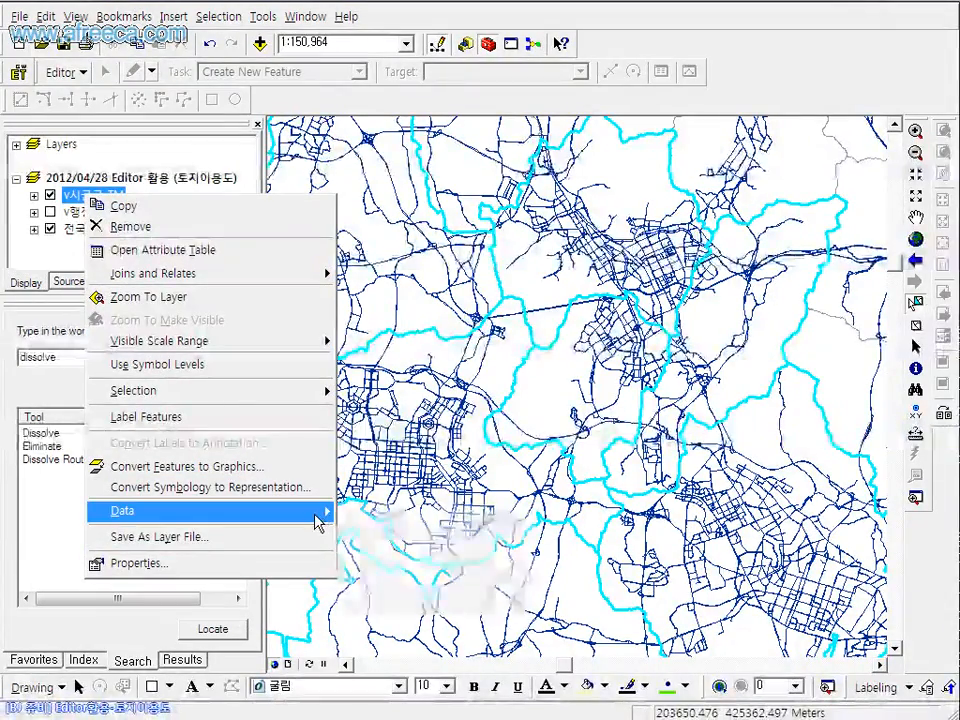
pyautogui.moveTo(321, 512)
pyautogui.click(350, 531)
# Set the export output to a shapefile named 군포일대 in the 2012 아프리카 강의\002 FEATURES\001 shp folder on drive G
pyautogui.click(640, 388)
pyautogui.moveTo(524, 208); pyautogui.dragTo(521, 240)
pyautogui.click(525, 267)
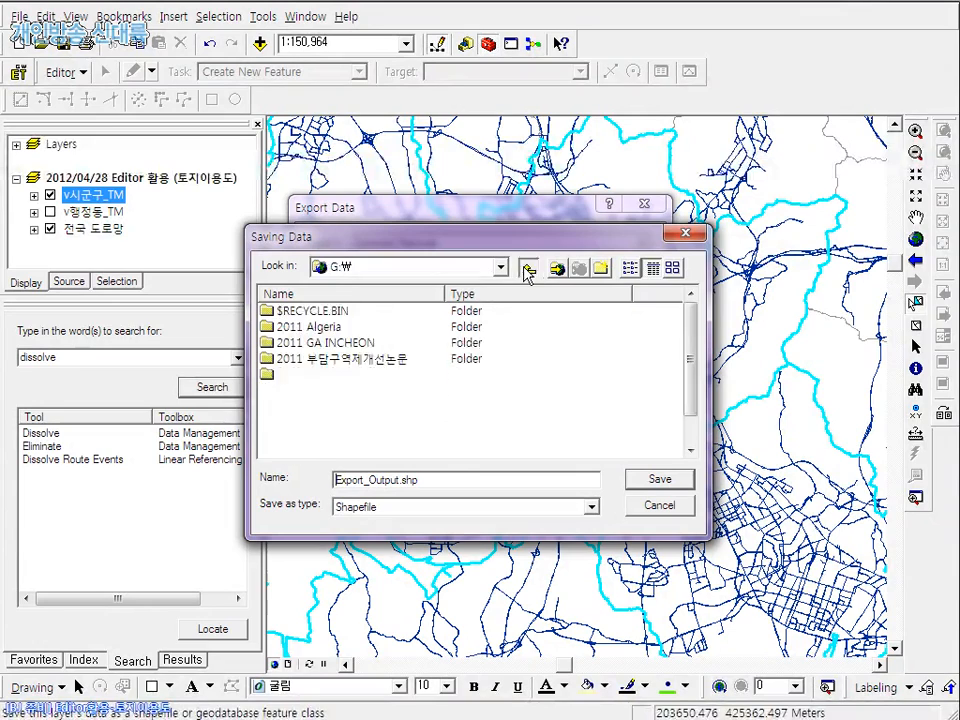
pyautogui.doubleClick(355, 433)
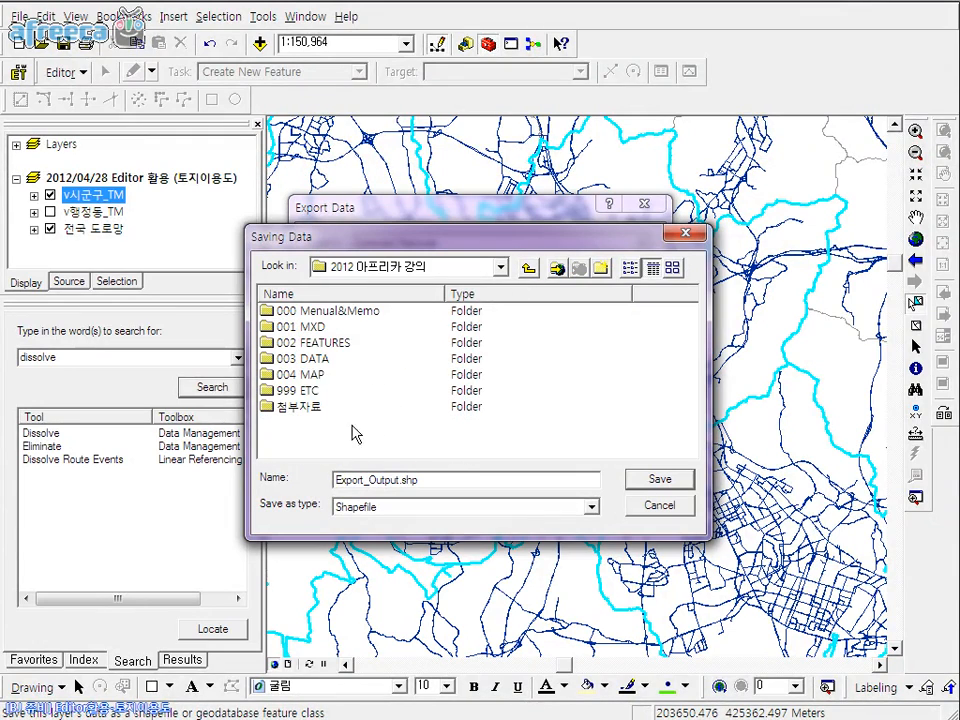
pyautogui.doubleClick(318, 343)
pyautogui.doubleClick(300, 311)
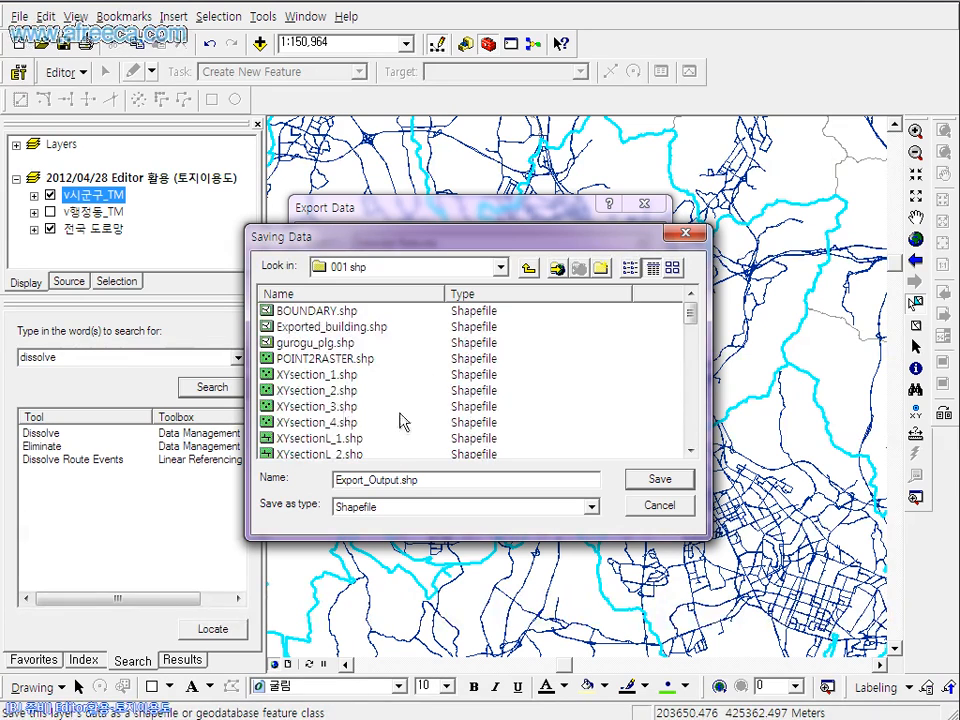
pyautogui.moveTo(440, 485); pyautogui.dragTo(290, 455)
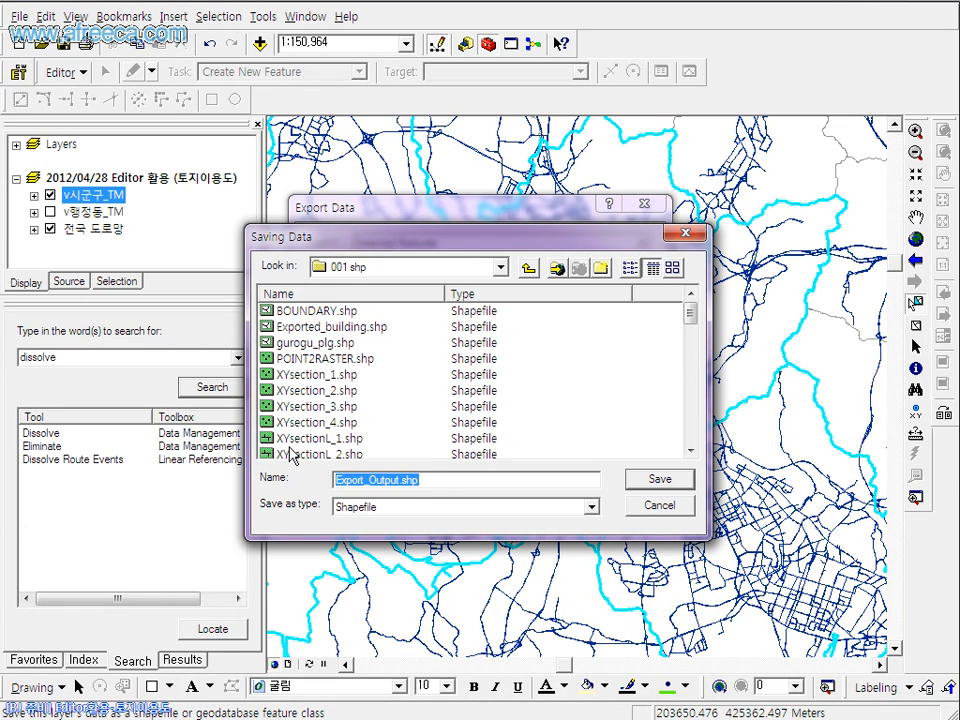
pyautogui.press('BackSpace')
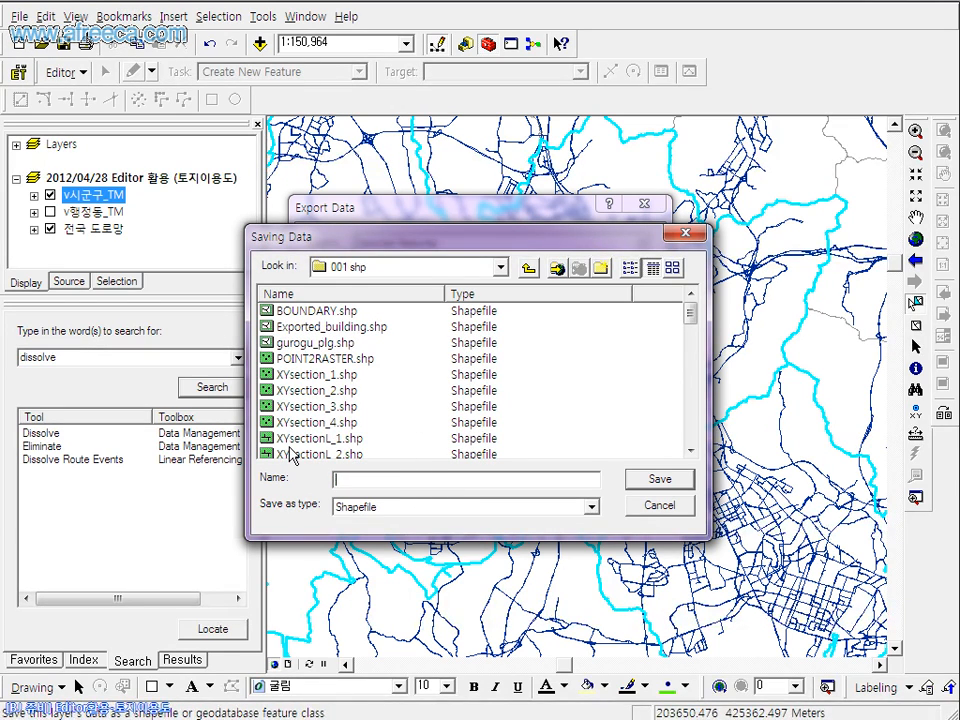
pyautogui.write('토')
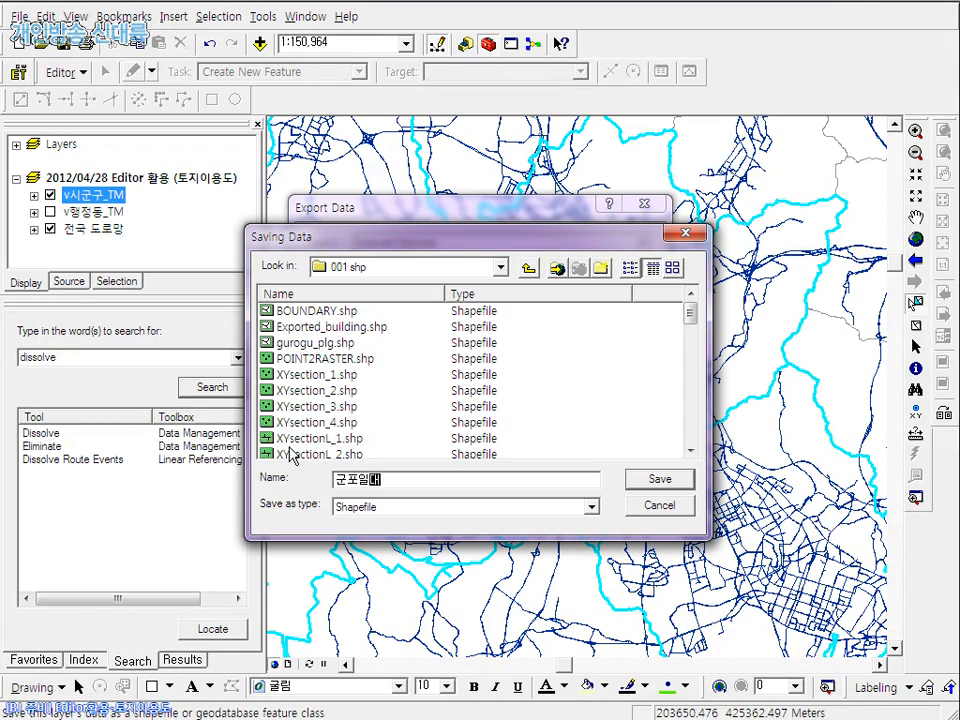
pyautogui.press('Return')
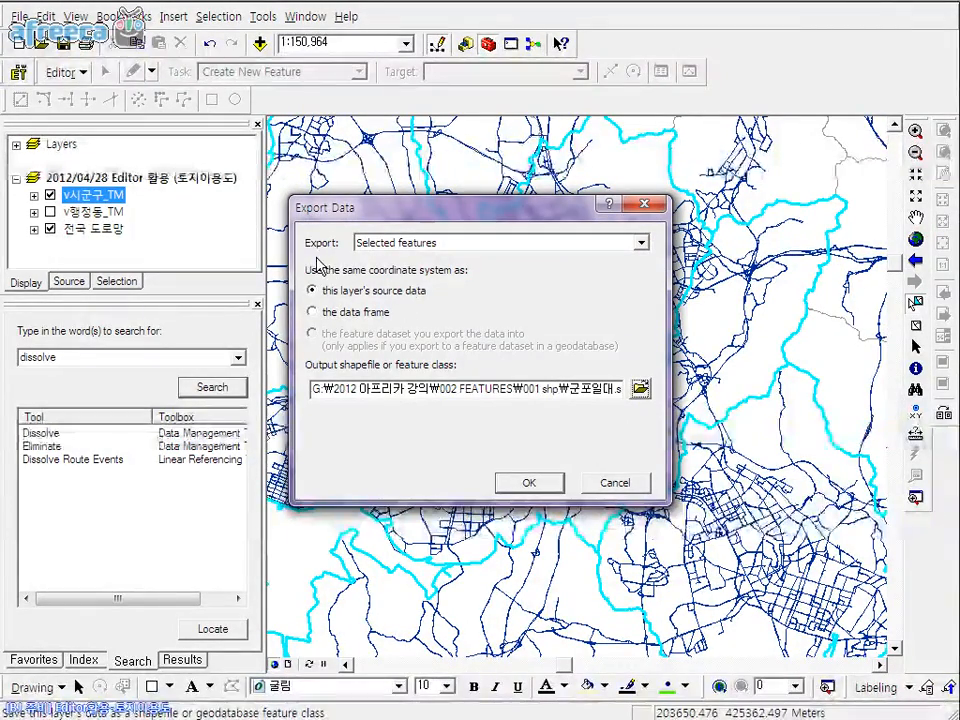
# Export only the selected features with the layer's source coordinate system and add the result to the map as a layer
pyautogui.click(410, 246)
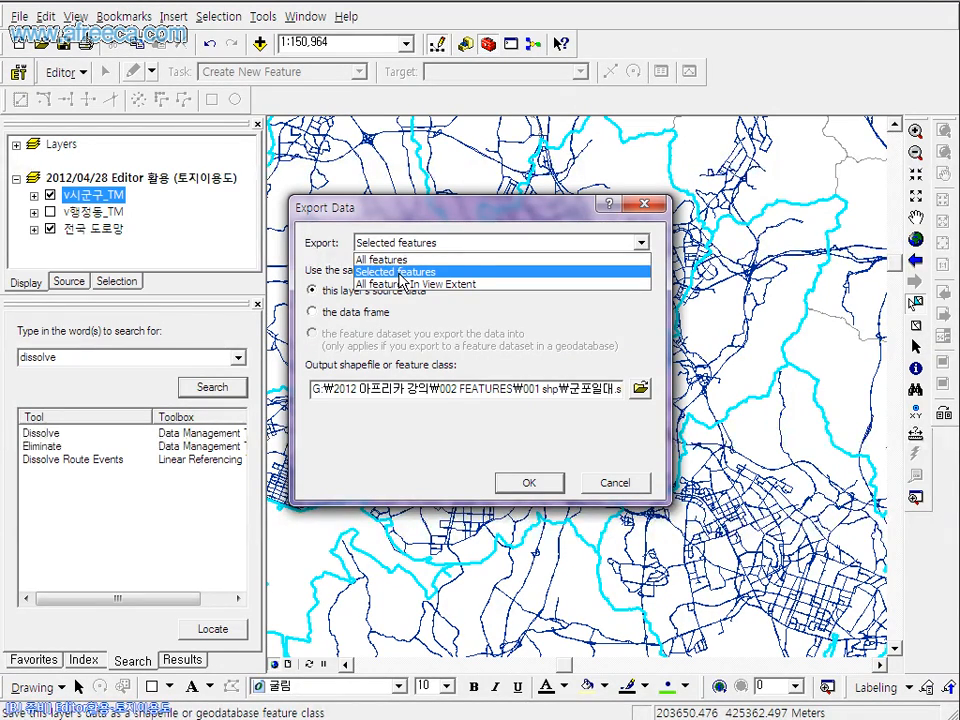
pyautogui.click(401, 272)
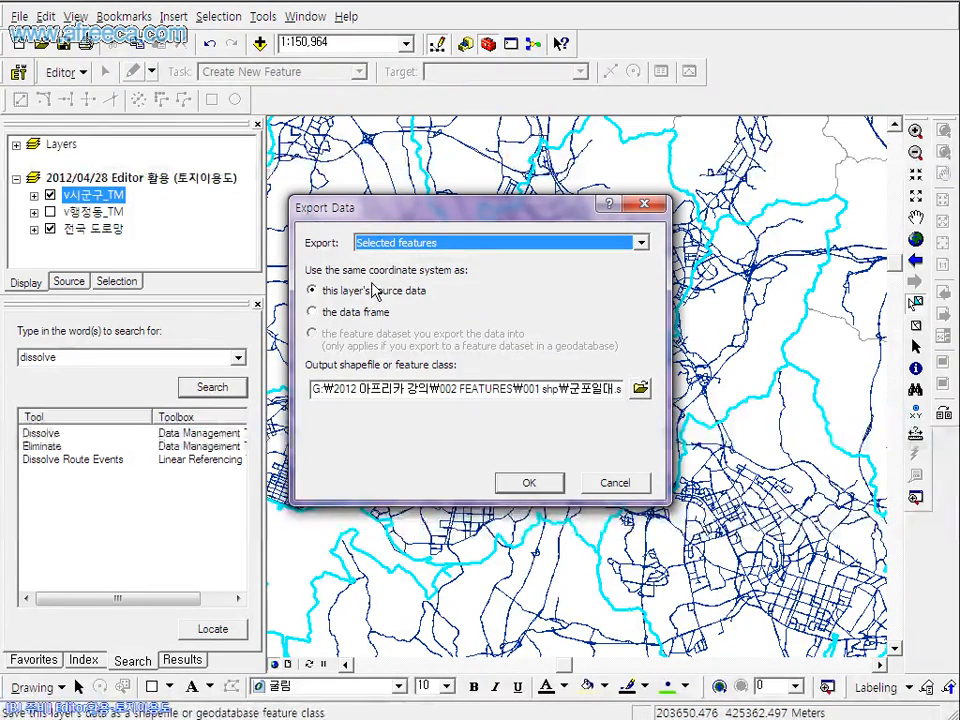
pyautogui.click(530, 483)
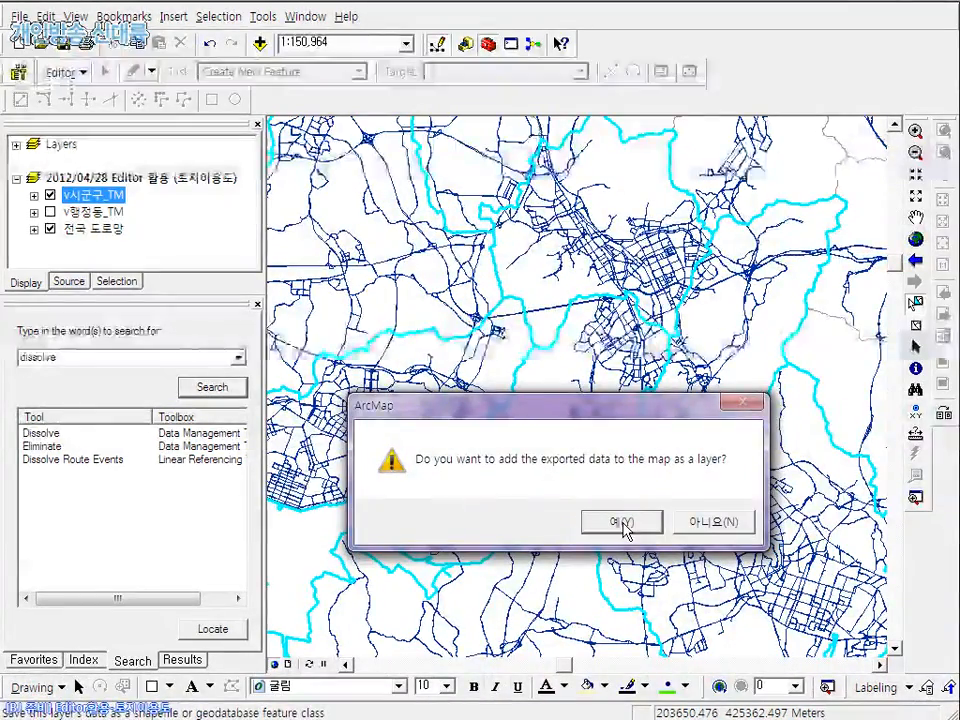
pyautogui.click(597, 520)
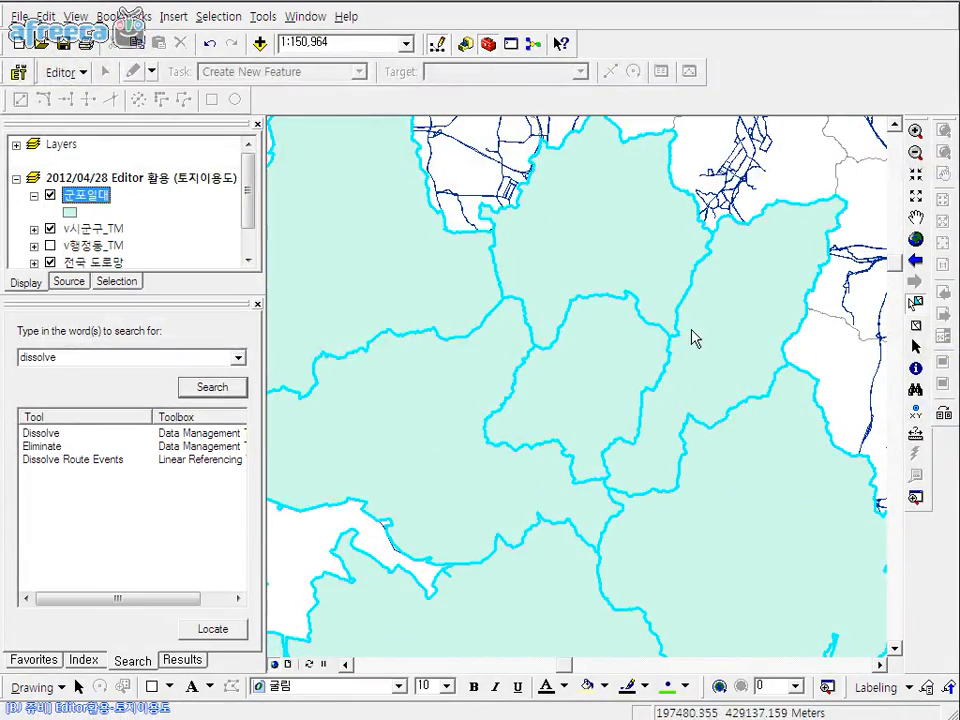
# Replace the district selection with the district east of the exported 군포일대 area and clear the selection
pyautogui.click(916, 200)
pyautogui.click(916, 200)
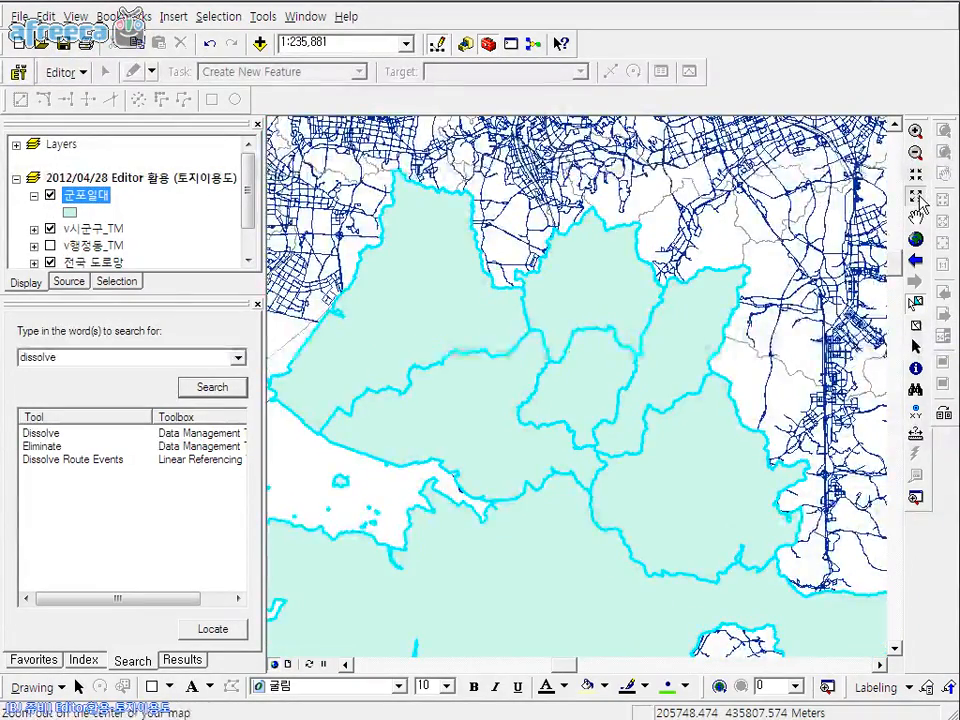
pyautogui.click(916, 200)
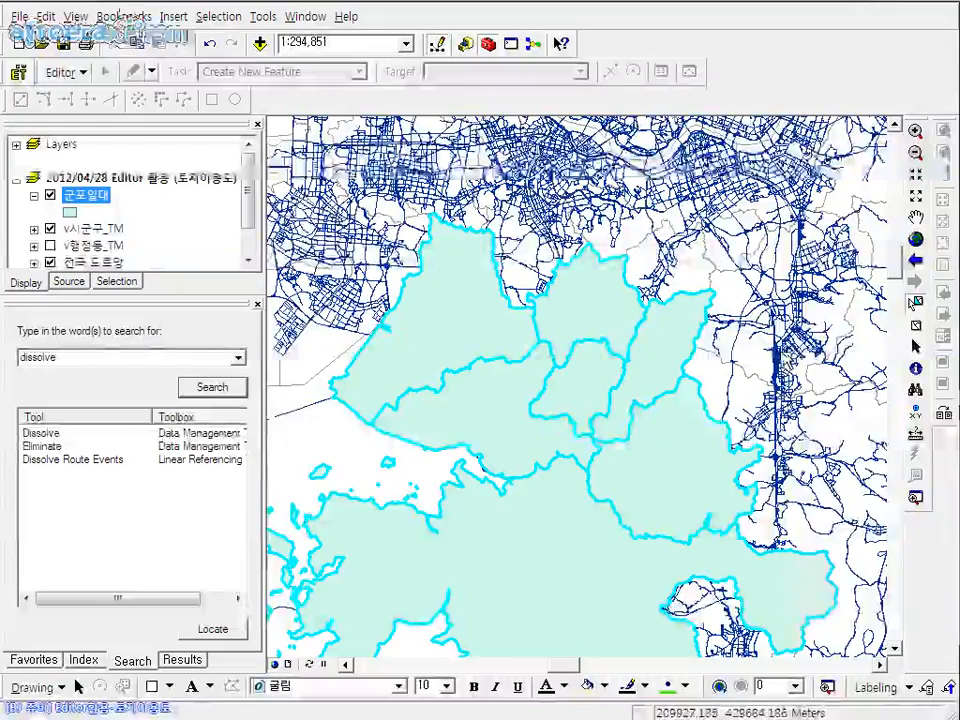
pyautogui.rightClick(783, 353)
pyautogui.click(800, 292)
pyautogui.click(768, 333)
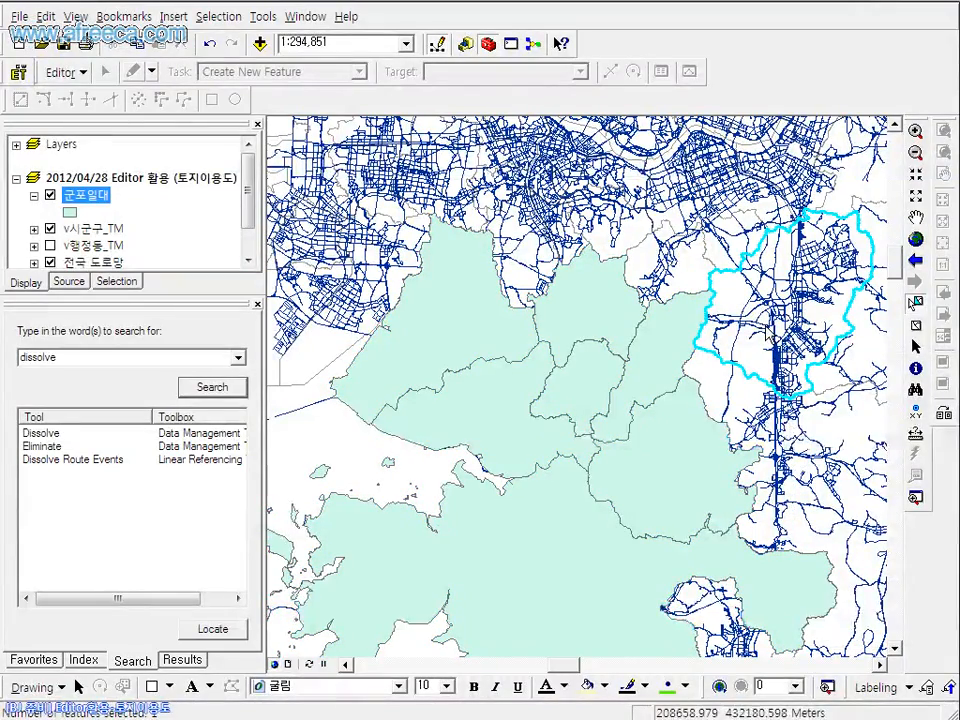
pyautogui.click(916, 217)
pyautogui.moveTo(817, 316)
pyautogui.mouseDown()
pyautogui.moveTo(824, 242)
pyautogui.moveTo(809, 301)
pyautogui.mouseUp()
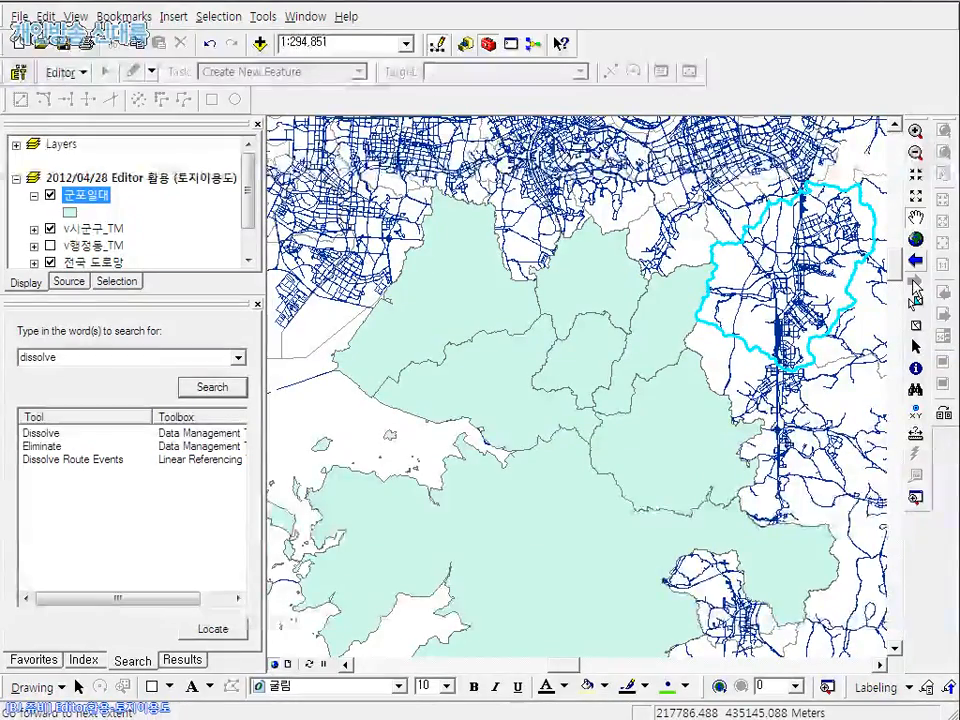
pyautogui.click(916, 300)
pyautogui.click(329, 440)
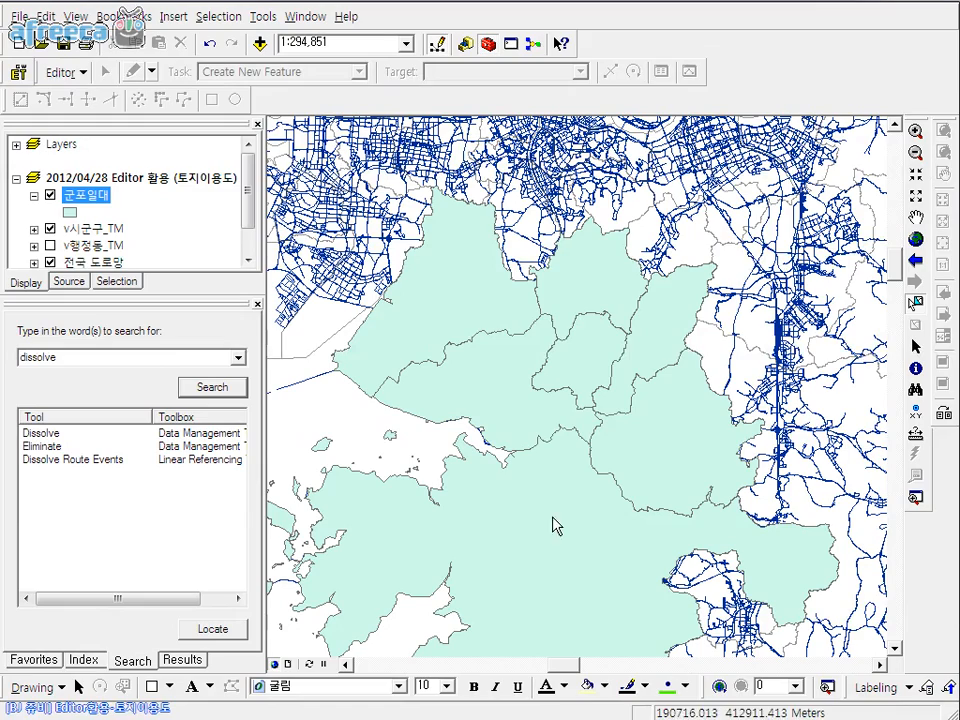
# Compare the layers in both editable source folders and start an edit session on 002 FEATURES\001 shp, which holds 군포일대
pyautogui.click(80, 73)
pyautogui.click(85, 97)
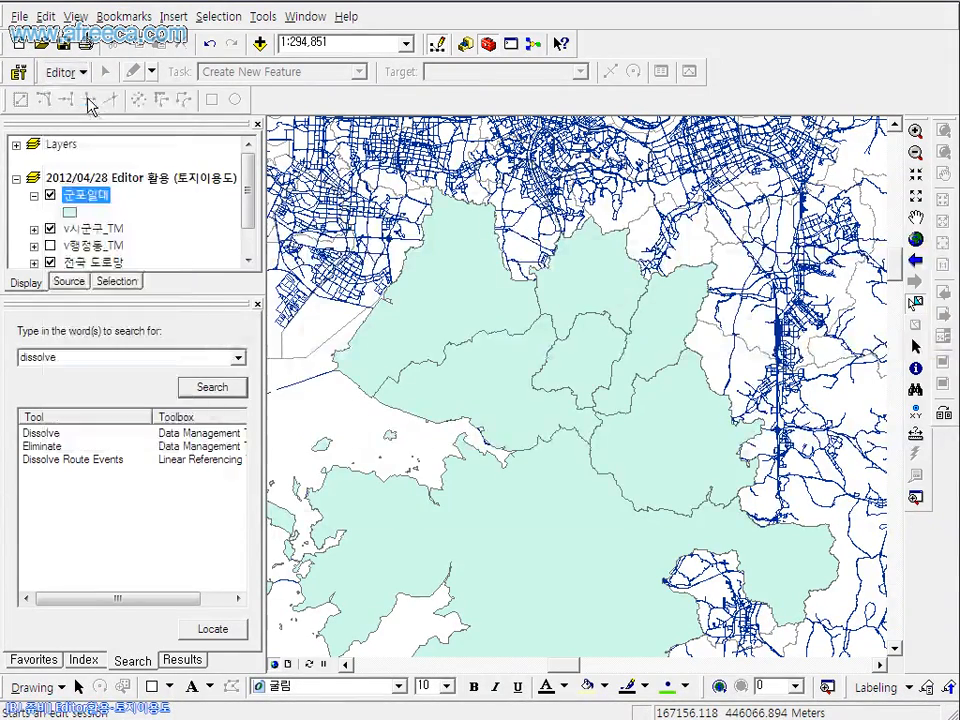
pyautogui.click(323, 253)
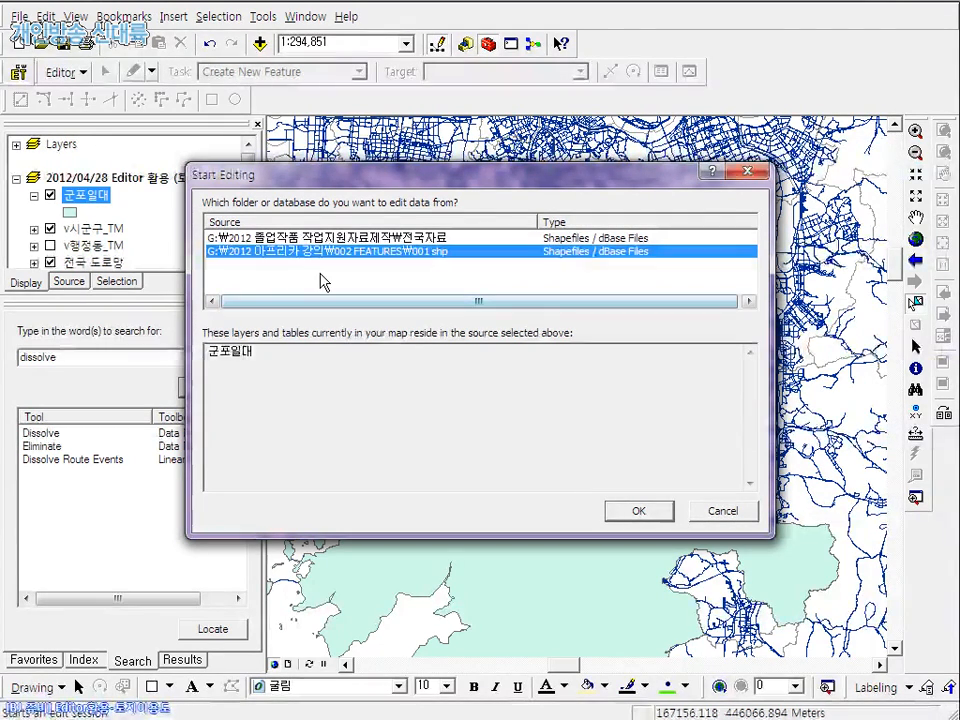
pyautogui.click(320, 239)
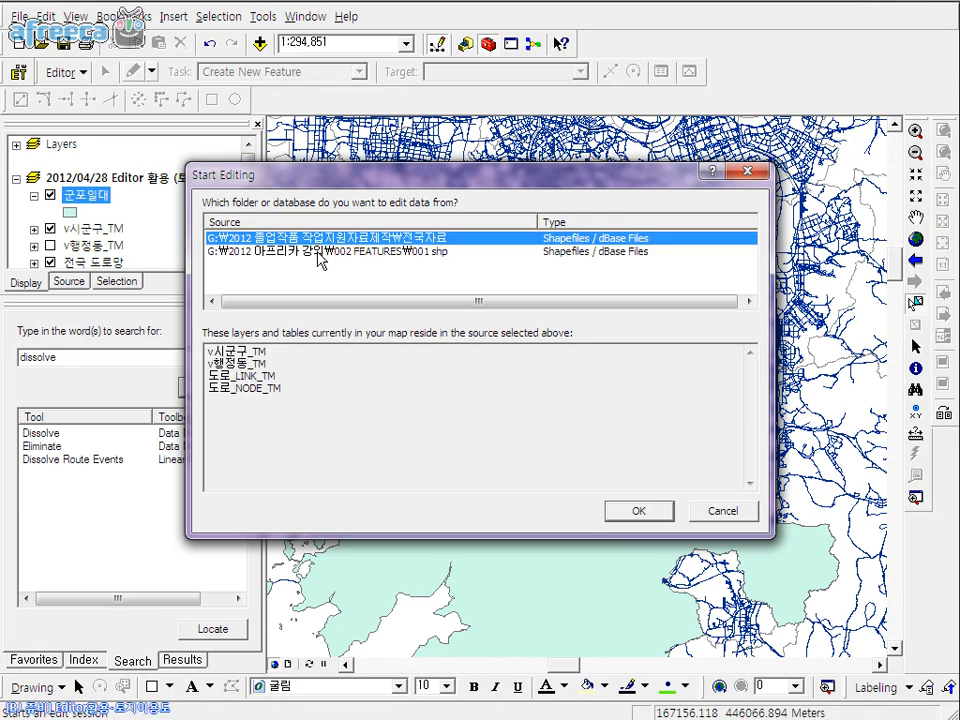
pyautogui.click(318, 252)
pyautogui.click(321, 239)
pyautogui.click(328, 251)
pyautogui.click(333, 240)
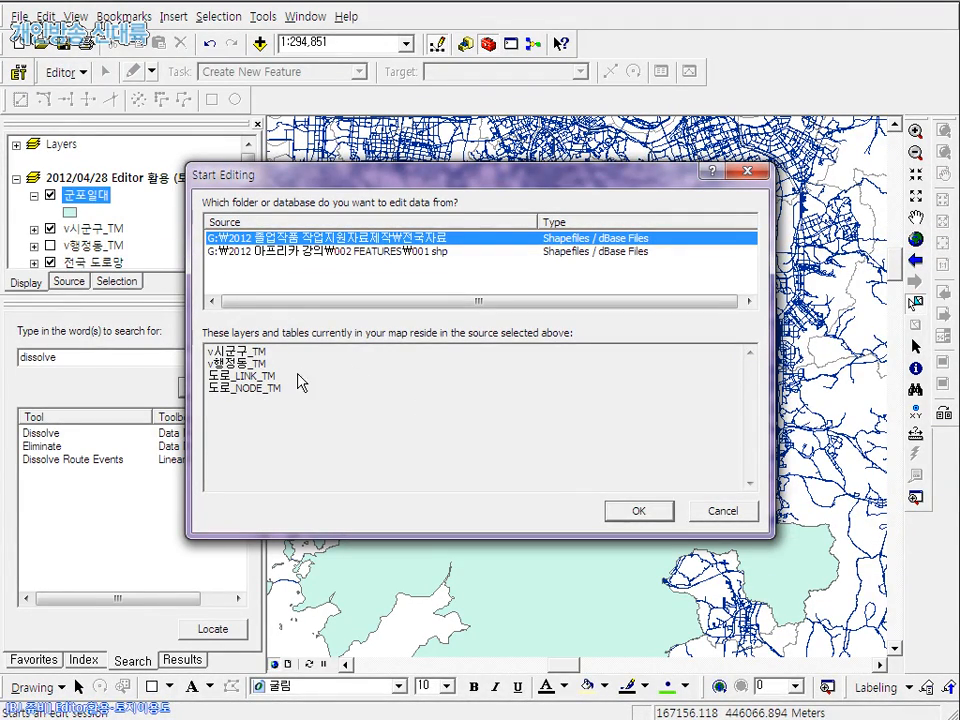
pyautogui.click(245, 251)
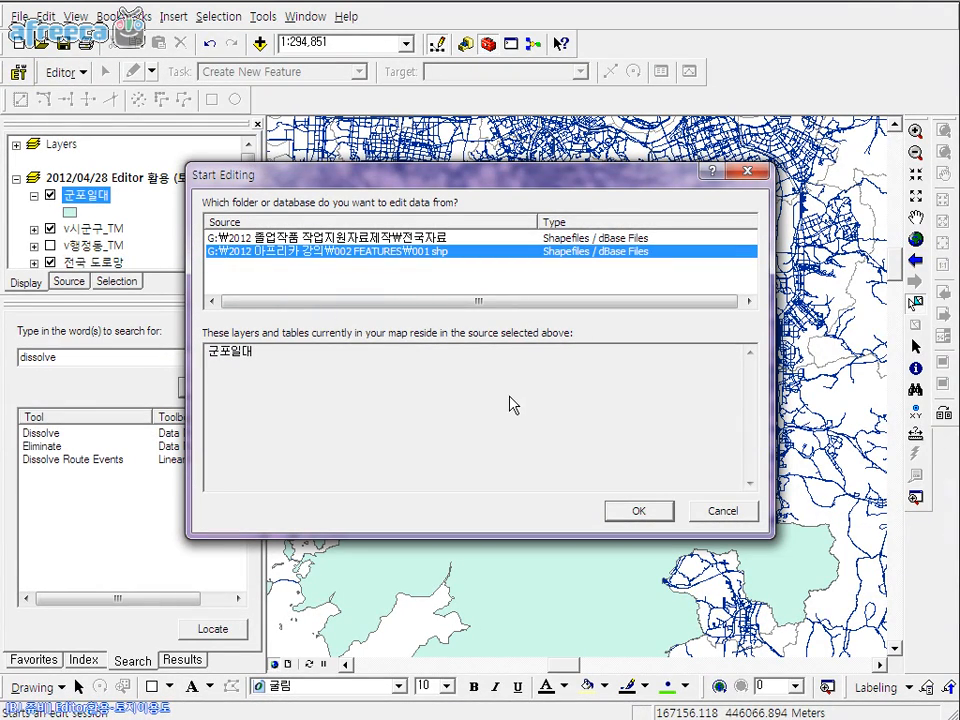
pyautogui.click(638, 510)
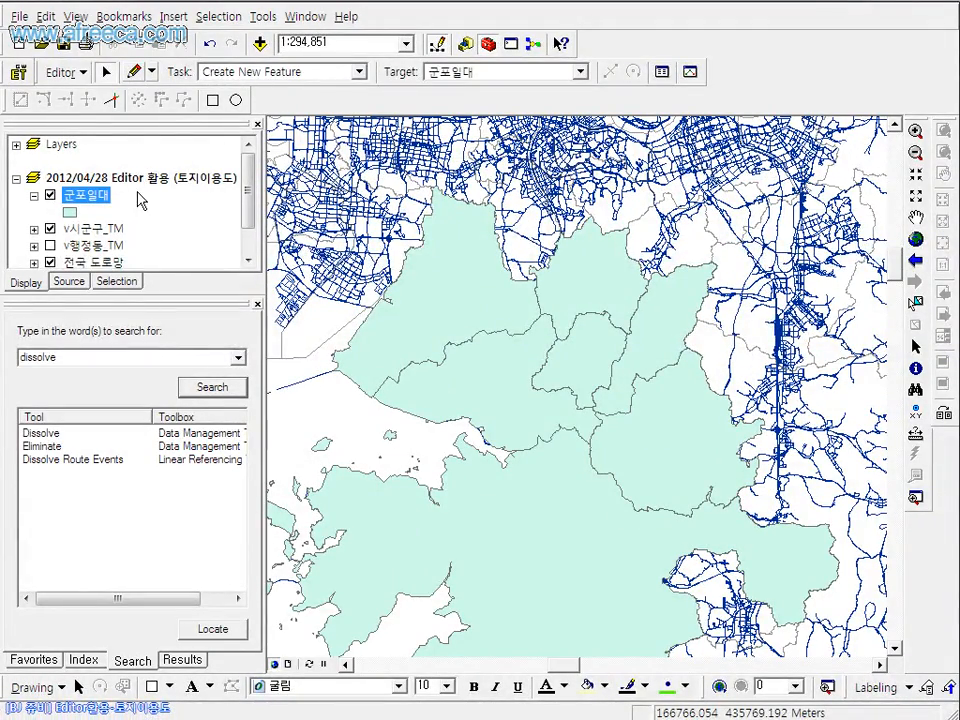
# Open the 군포일대 attribute table and delete the 화성시 record with its polygon
pyautogui.rightClick(103, 205)
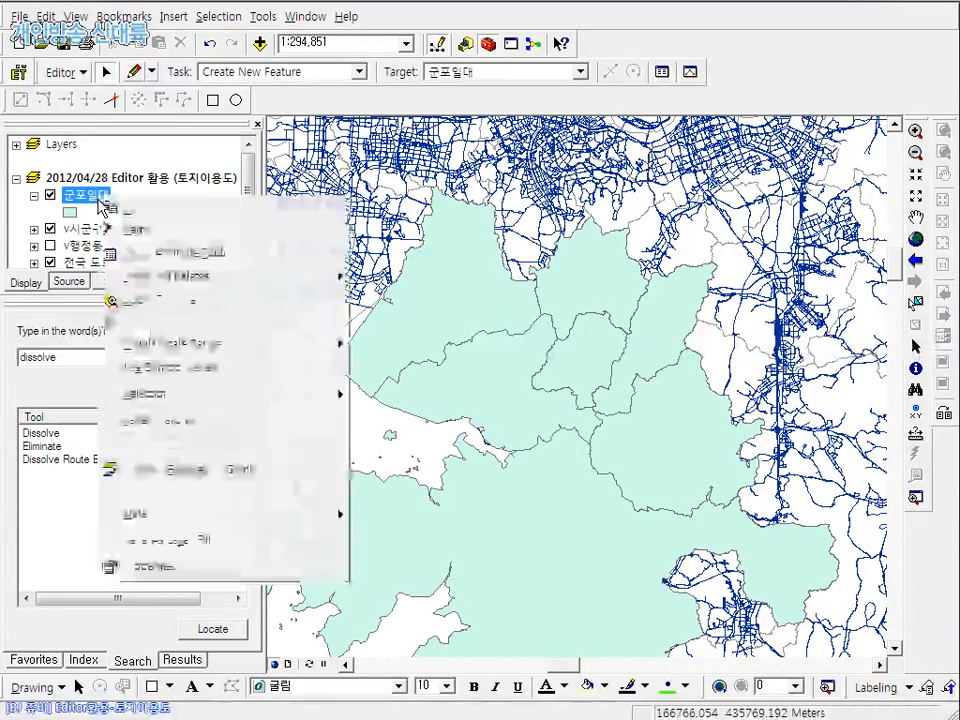
pyautogui.click(160, 253)
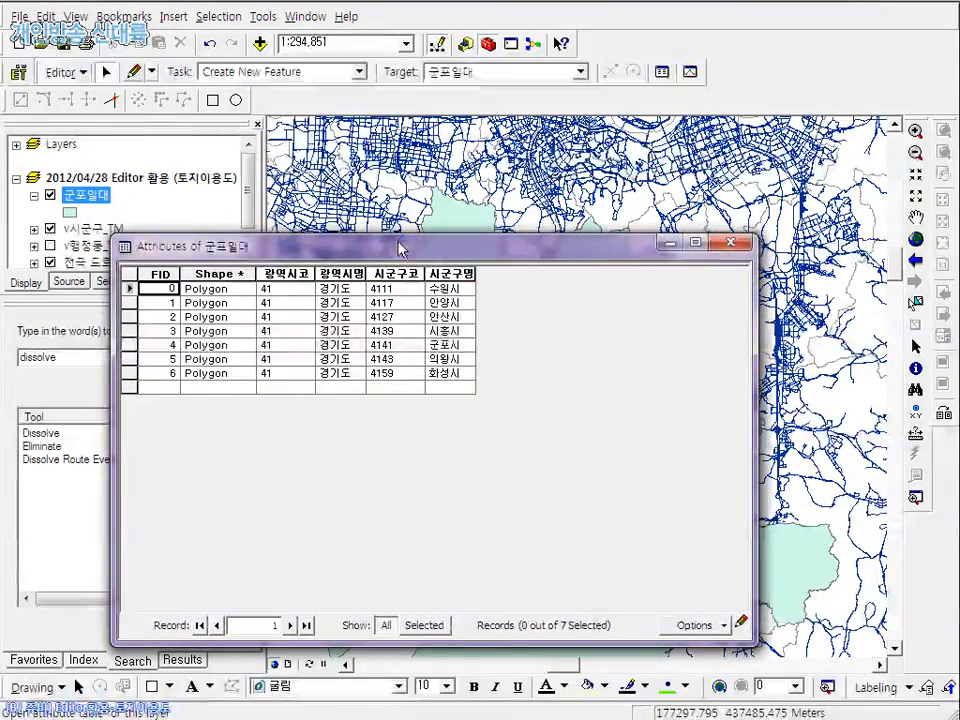
pyautogui.moveTo(398, 248); pyautogui.dragTo(423, 218)
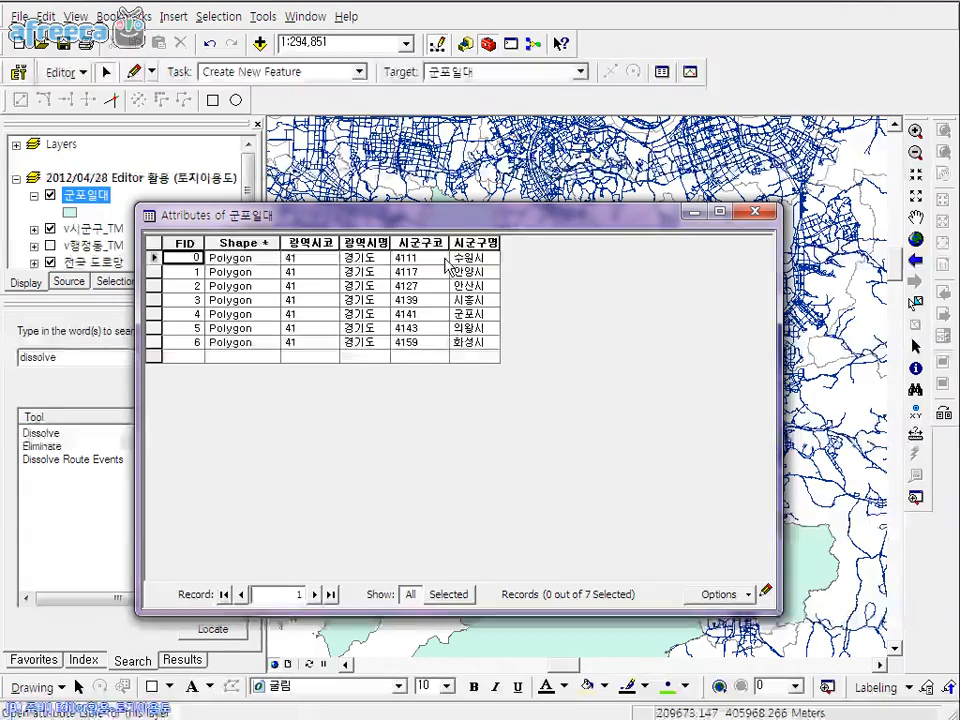
pyautogui.click(157, 343)
pyautogui.moveTo(357, 215); pyautogui.dragTo(337, 717)
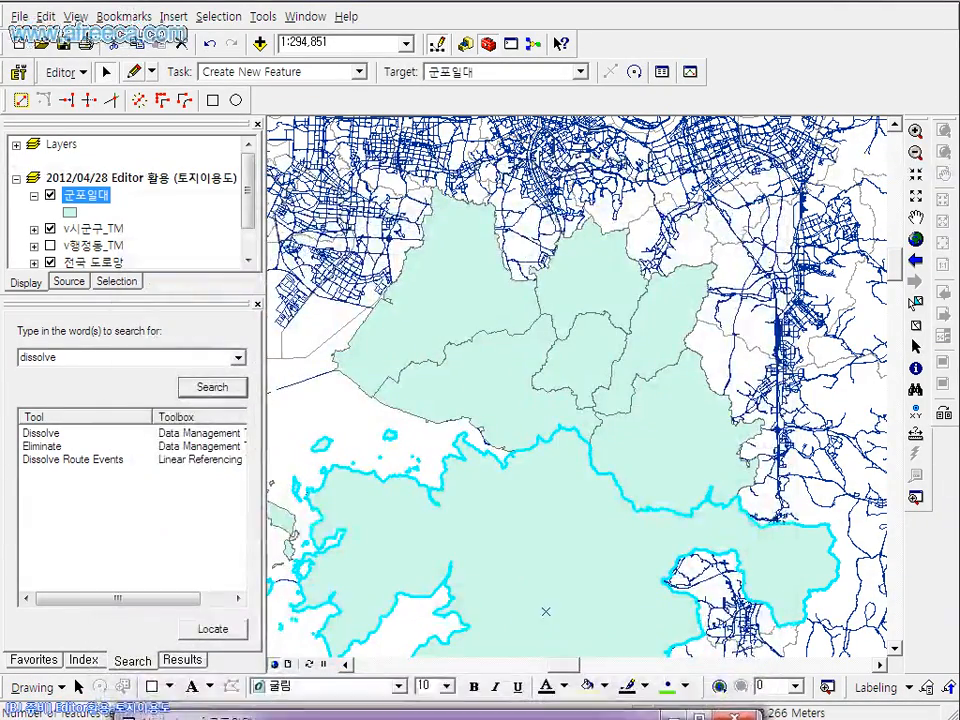
pyautogui.moveTo(419, 654); pyautogui.dragTo(383, 590)
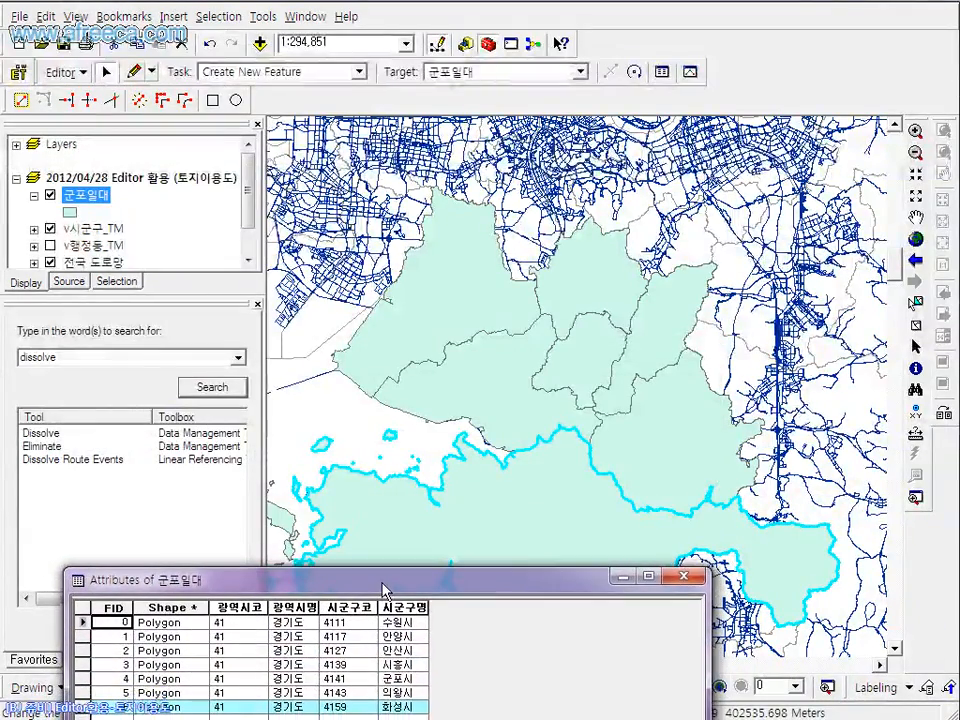
pyautogui.press('Delete')
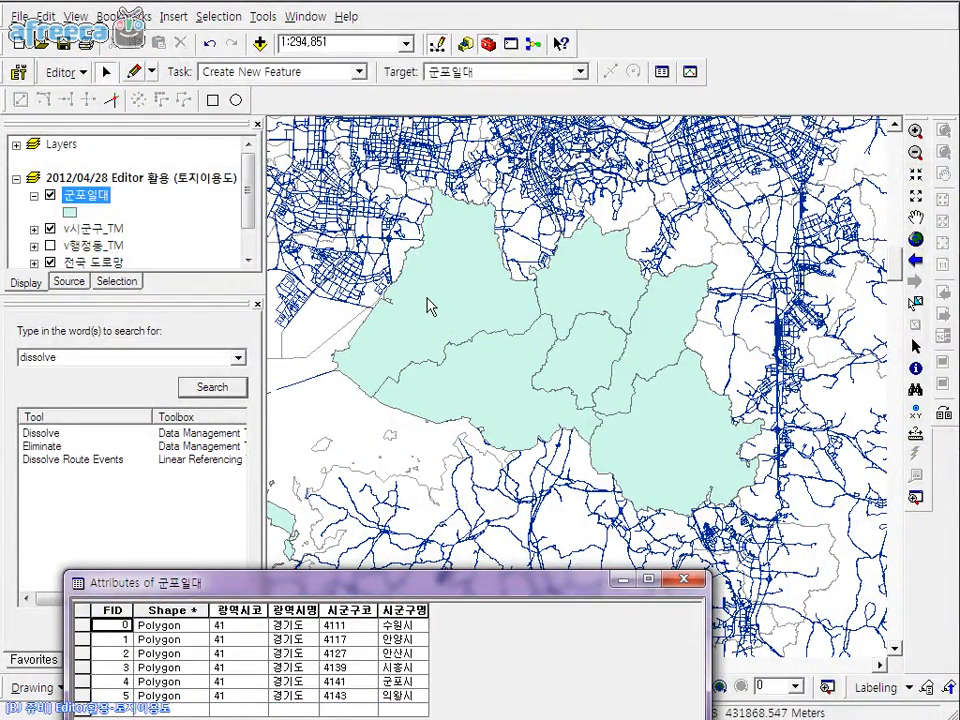
# Delete the northwestern 시흥시 polygon from 군포일대 and close the attribute table
pyautogui.click(431, 310)
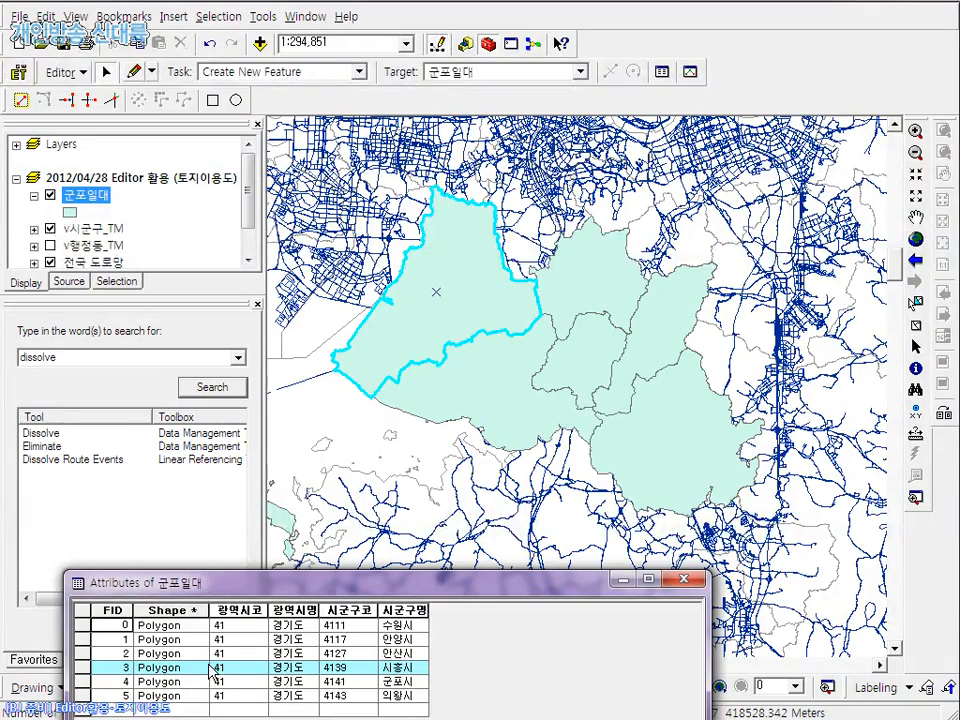
pyautogui.press('Delete')
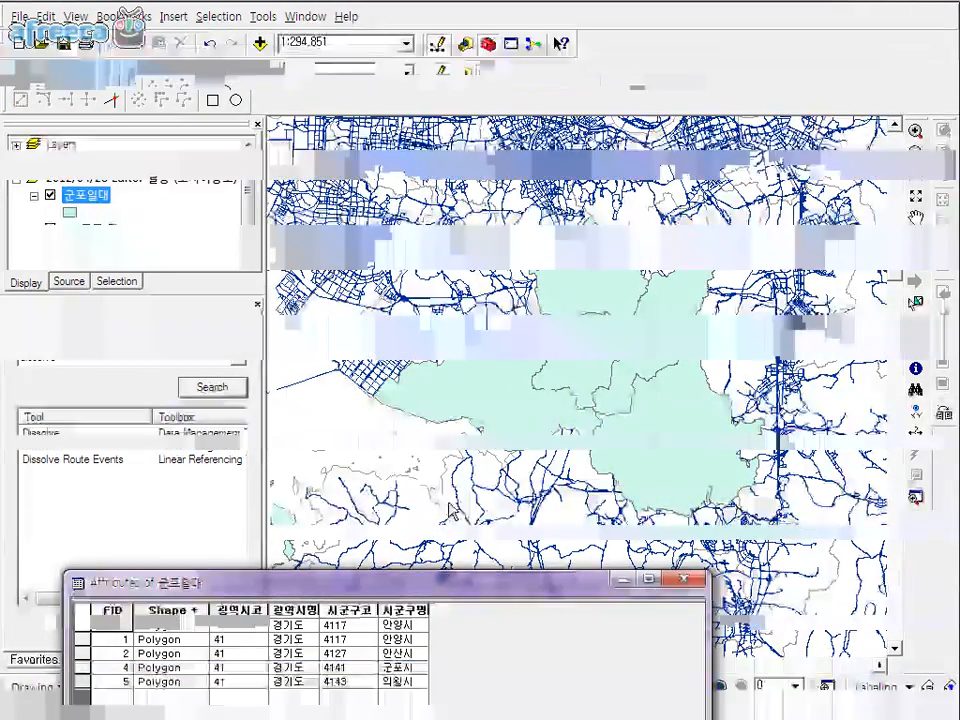
pyautogui.click(680, 582)
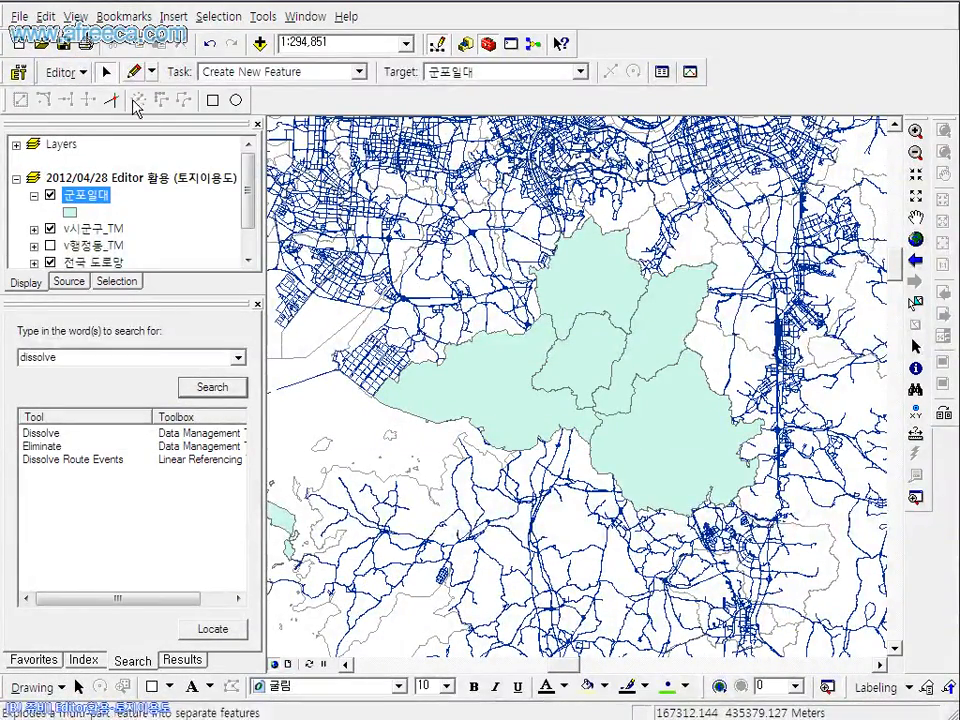
# Save the edits and end the edit session, and review the records in the 군포일대 attribute table
pyautogui.click(62, 73)
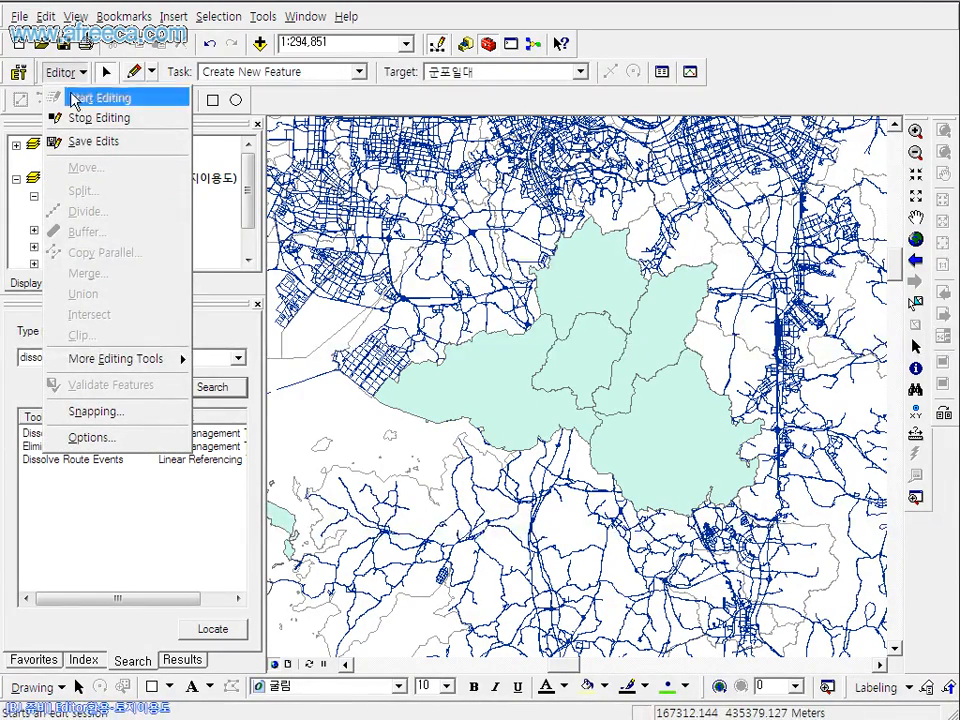
pyautogui.click(100, 142)
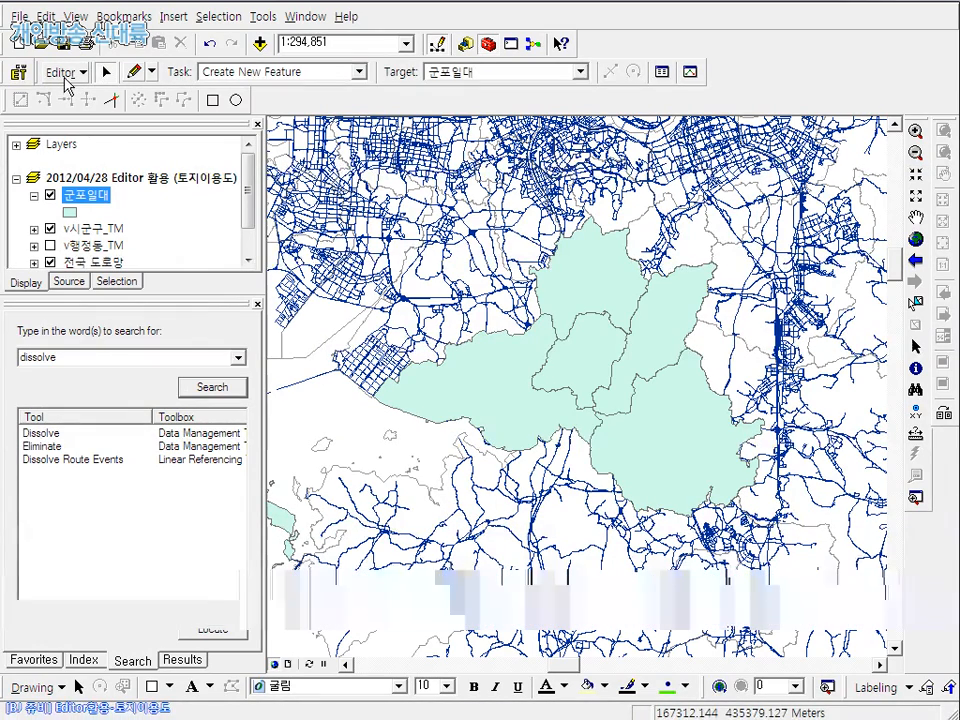
pyautogui.click(64, 74)
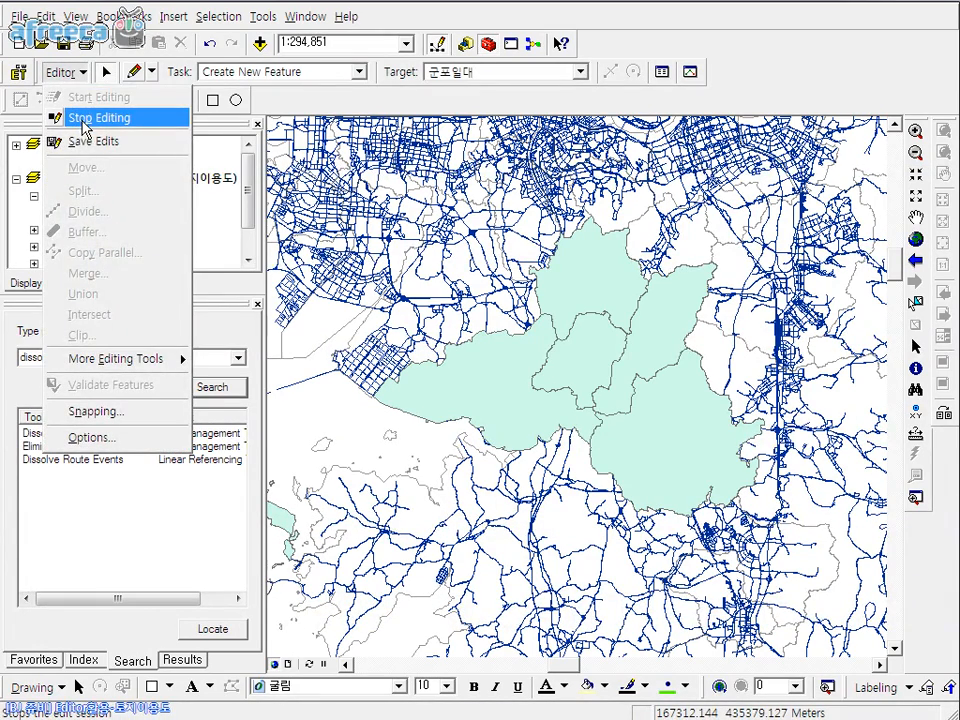
pyautogui.click(92, 122)
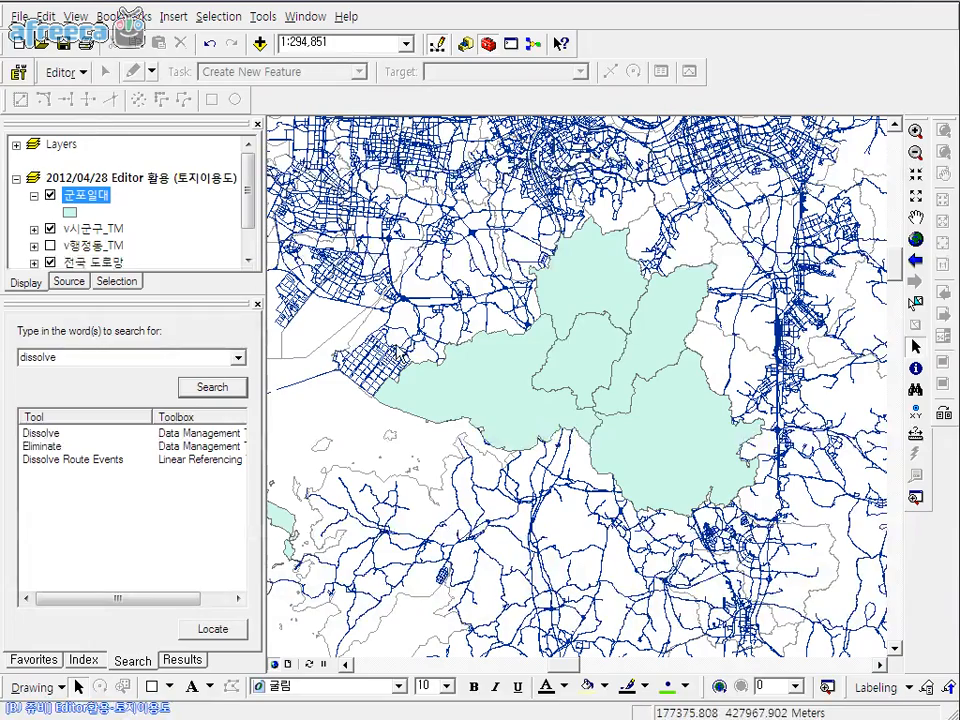
pyautogui.rightClick(88, 197)
pyautogui.click(120, 248)
pyautogui.moveTo(522, 594); pyautogui.dragTo(504, 180)
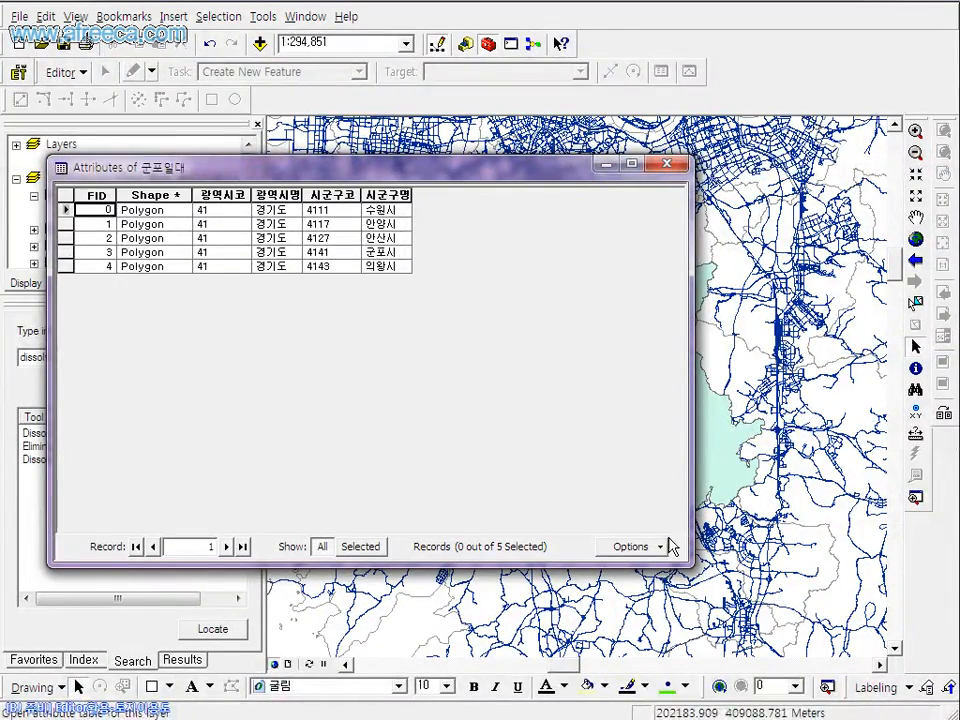
pyautogui.click(666, 163)
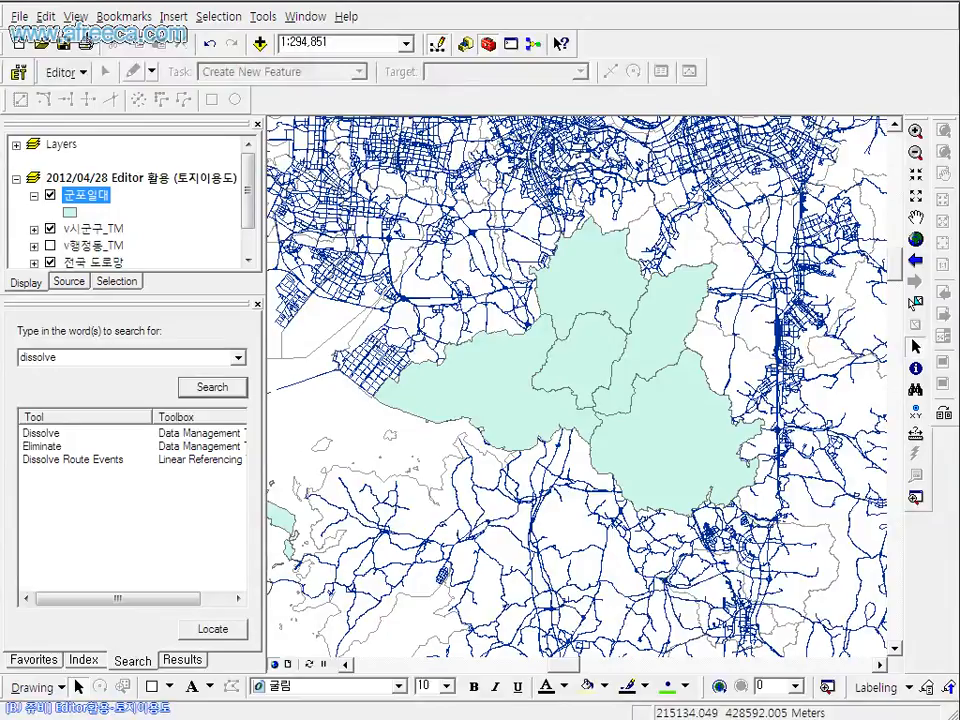
# Dissolve the 군포일대 layer without dissolve or statistics fields, keeping the default output path and the multipart features option
pyautogui.moveTo(615, 388); pyautogui.dragTo(331, 146)
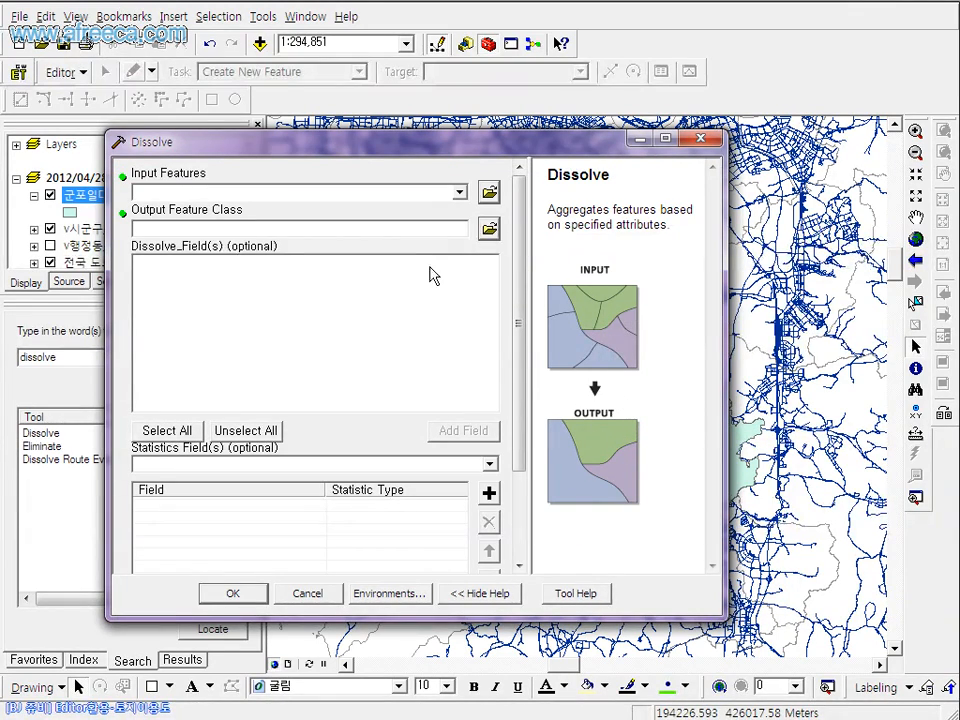
pyautogui.moveTo(508, 150); pyautogui.dragTo(625, 152)
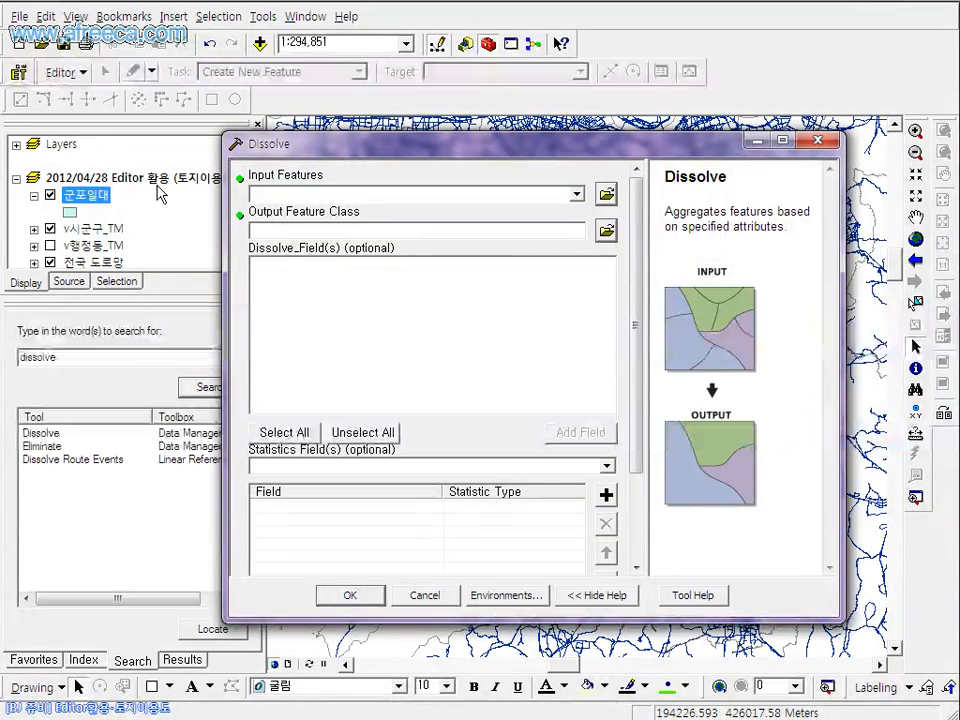
pyautogui.moveTo(91, 196); pyautogui.dragTo(197, 188)
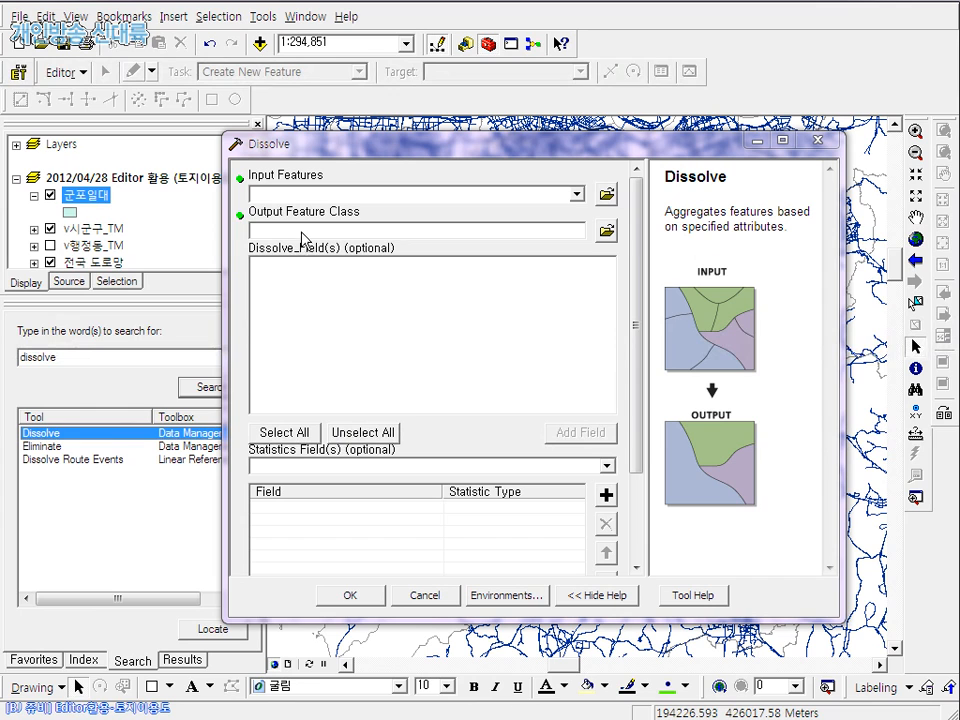
pyautogui.click(558, 229)
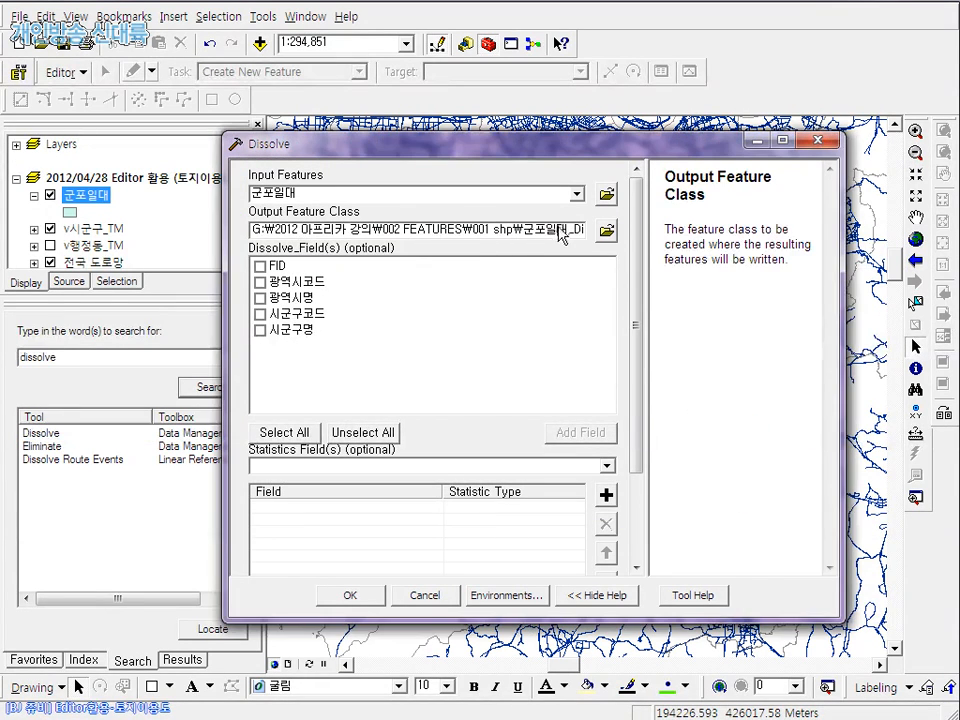
pyautogui.moveTo(561, 233); pyautogui.dragTo(629, 214)
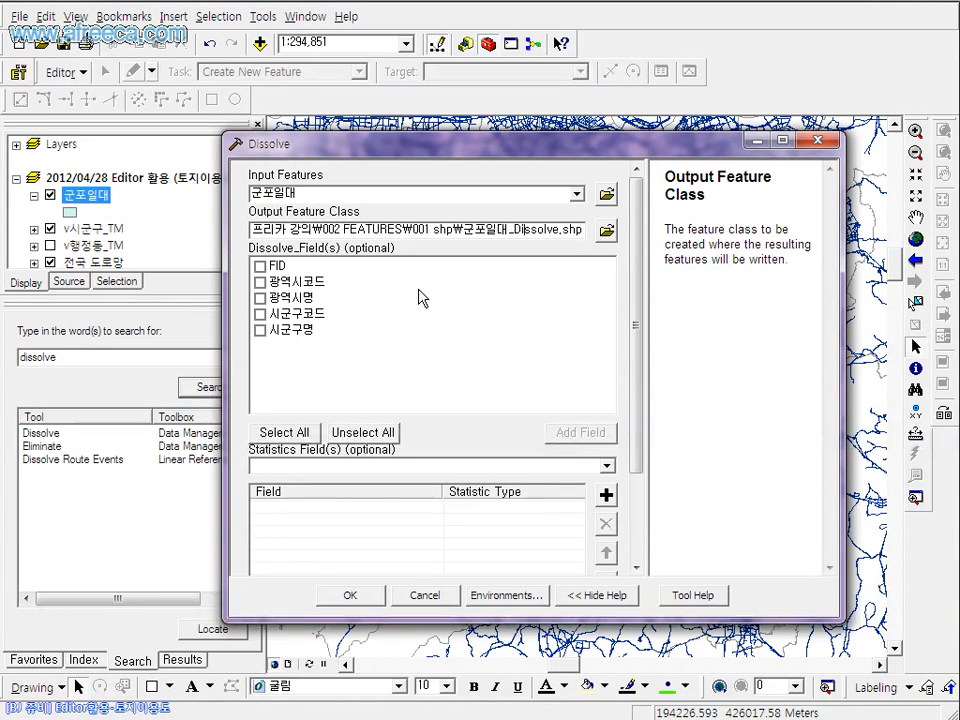
pyautogui.click(418, 311)
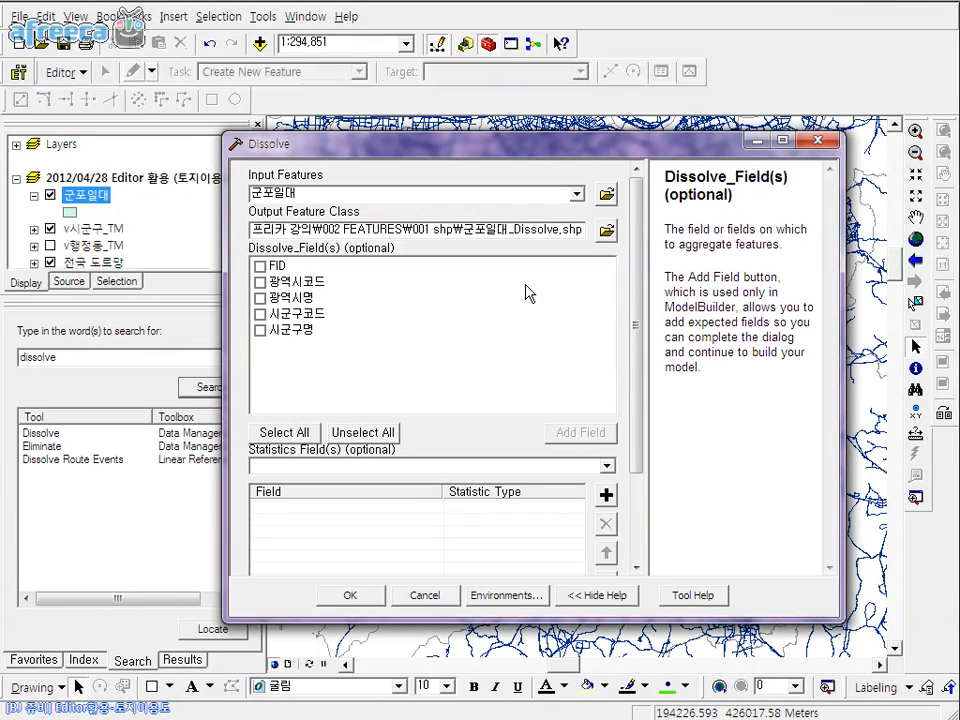
pyautogui.moveTo(637, 305); pyautogui.dragTo(637, 420)
pyautogui.click(607, 349)
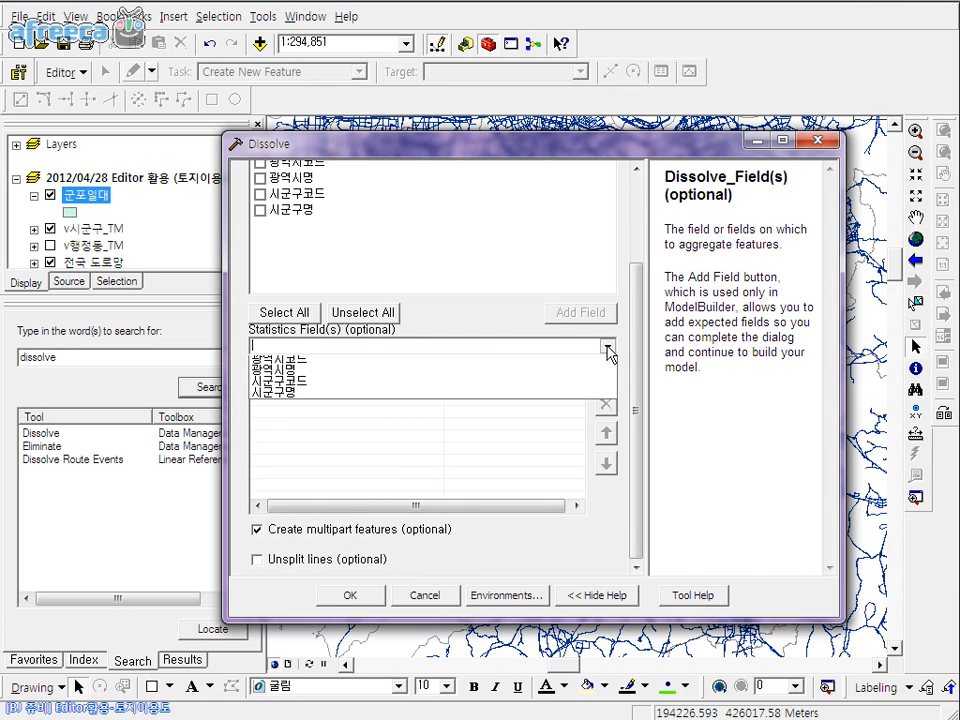
pyautogui.click(615, 343)
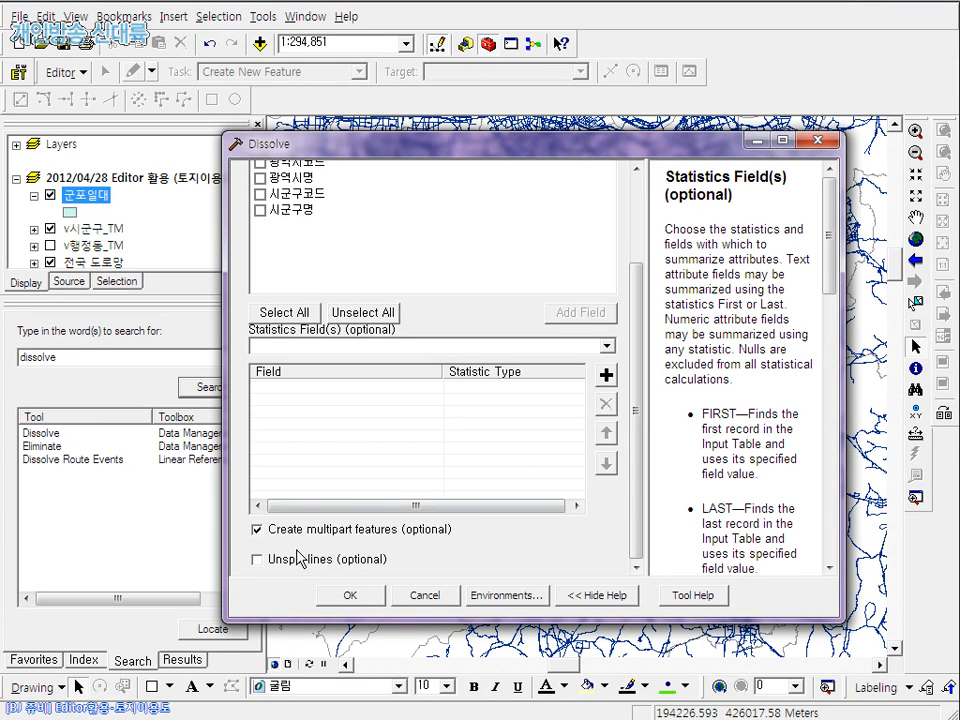
pyautogui.click(369, 599)
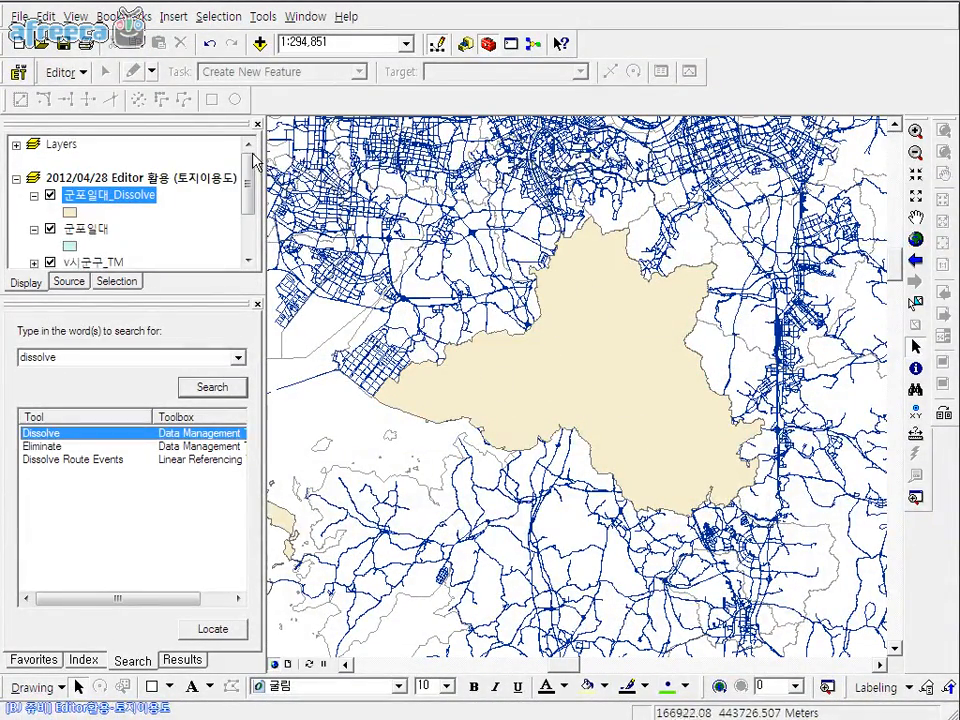
# Hide the original 군포일대 layer and move 전국 도로망 above 군포일대_Dissolve in the layer order
pyautogui.click(34, 229)
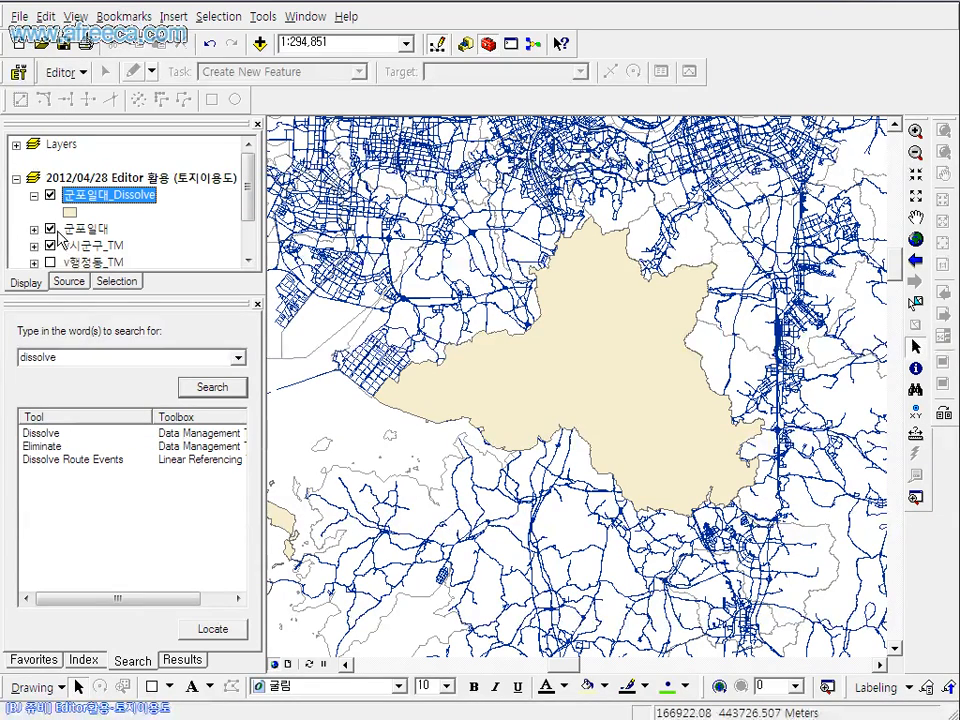
pyautogui.click(50, 229)
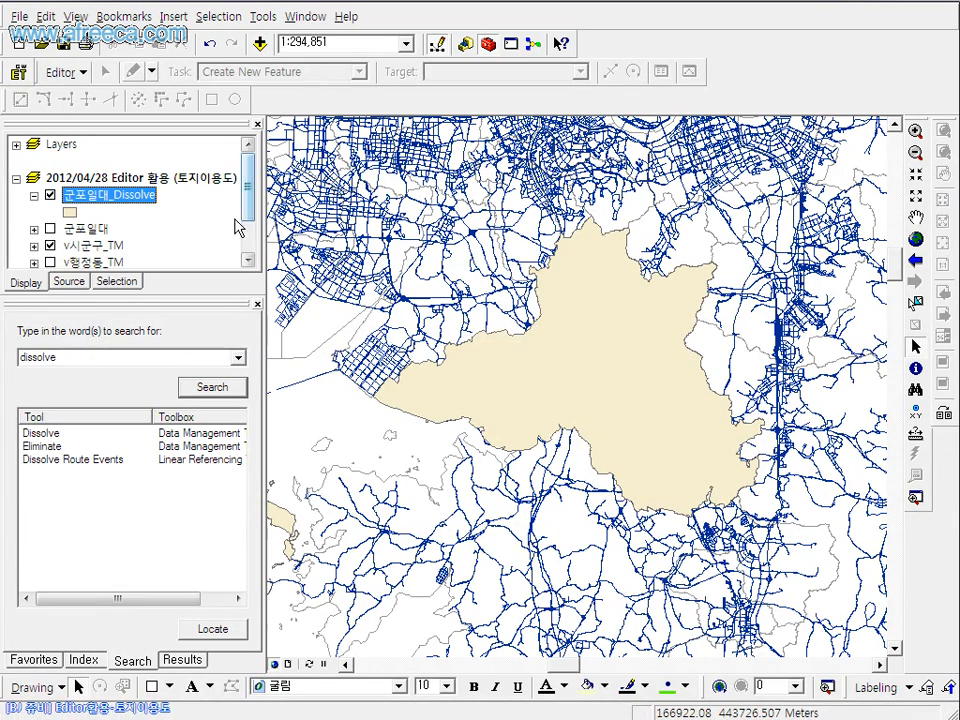
pyautogui.click(256, 304)
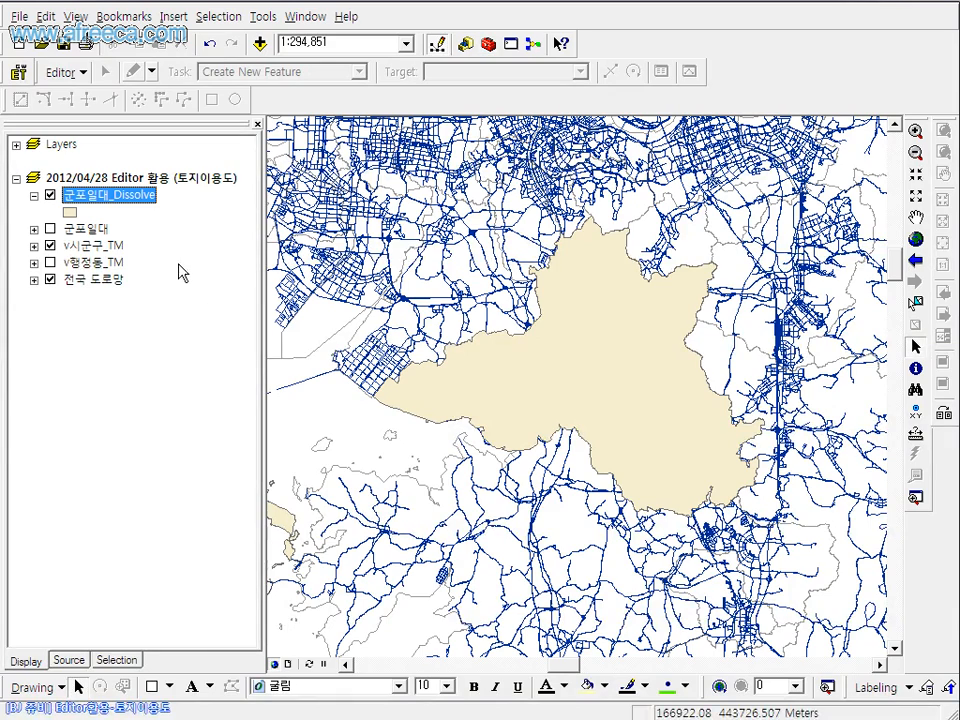
pyautogui.click(50, 246)
pyautogui.click(50, 246)
pyautogui.moveTo(92, 279); pyautogui.dragTo(86, 160)
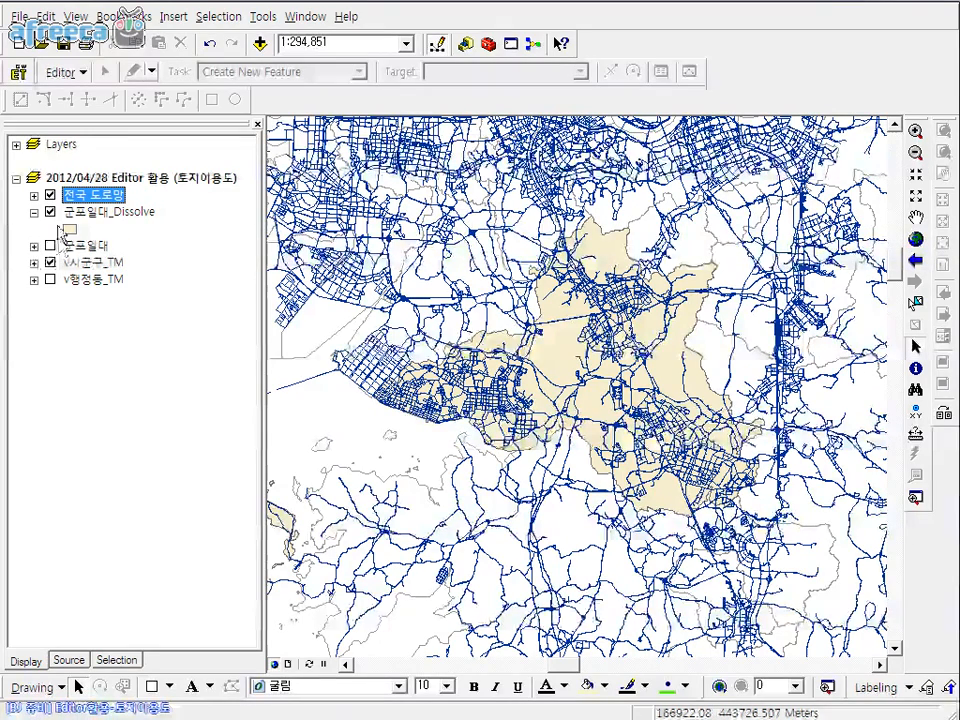
# Reopen the toolbox search and search the tools for clip, with enough room to see the list
pyautogui.click(487, 46)
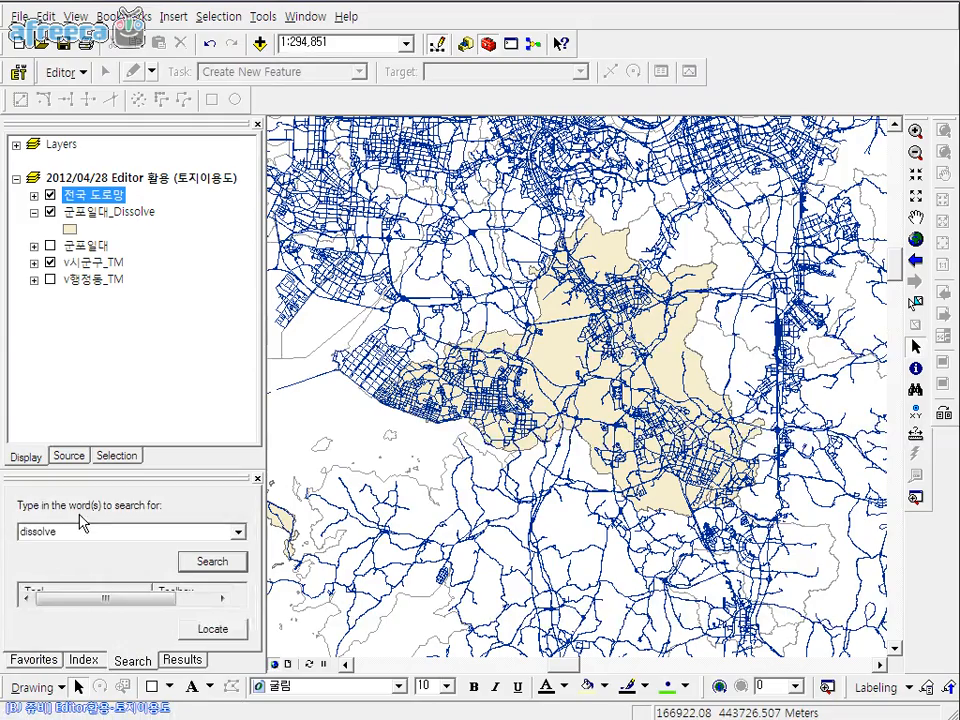
pyautogui.click(85, 532)
pyautogui.write('ㅊㅣ')
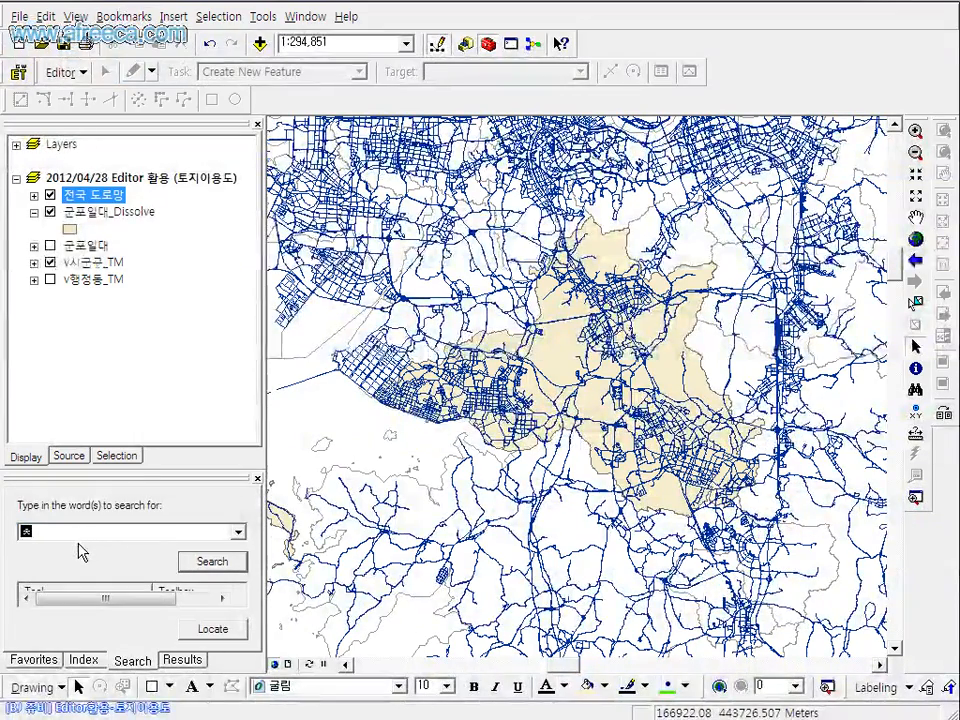
pyautogui.press('BackSpace')
pyautogui.press('BackSpace')
pyautogui.press('BackSpace')
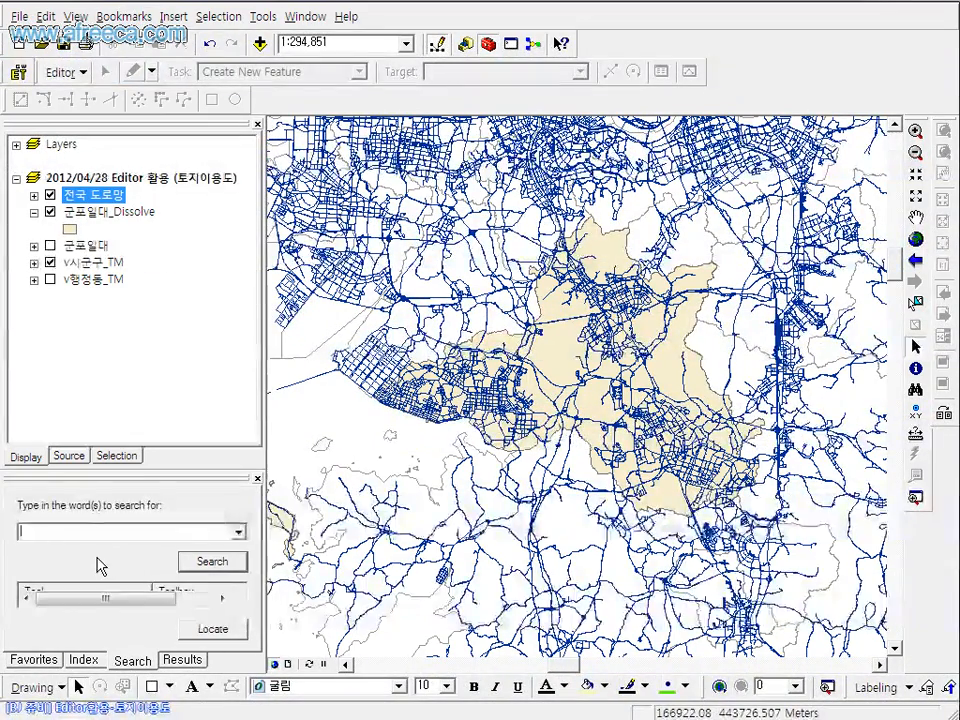
pyautogui.write('clip')
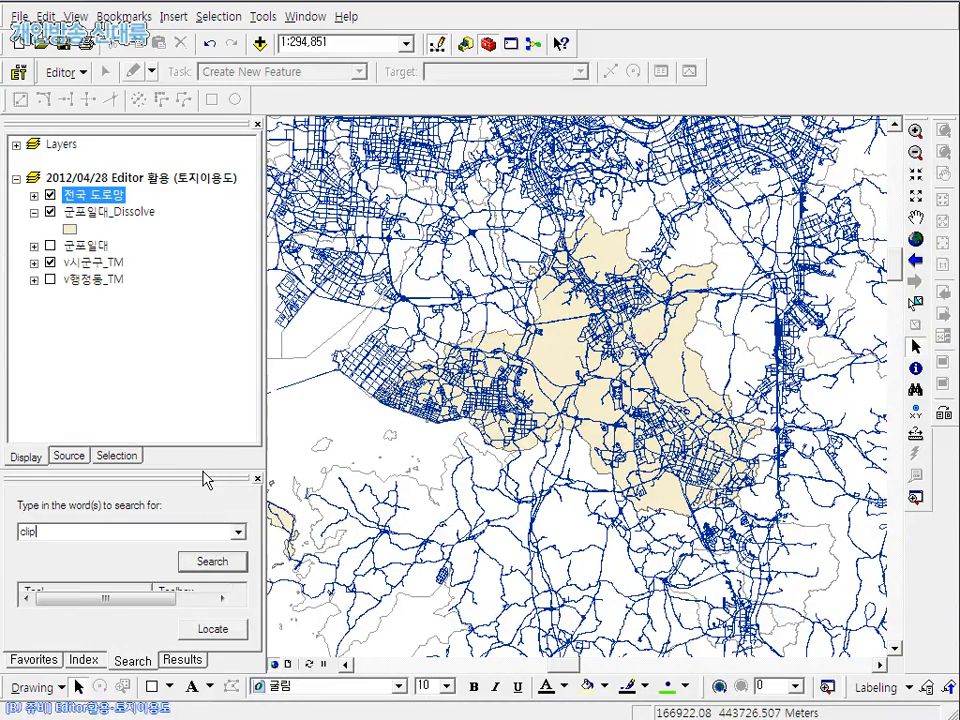
pyautogui.press('Return')
pyautogui.moveTo(205, 480); pyautogui.dragTo(204, 307)
# Open the Clip tool from Analysis Tools, review the layers offered as input features, and close it without running
pyautogui.click(37, 437)
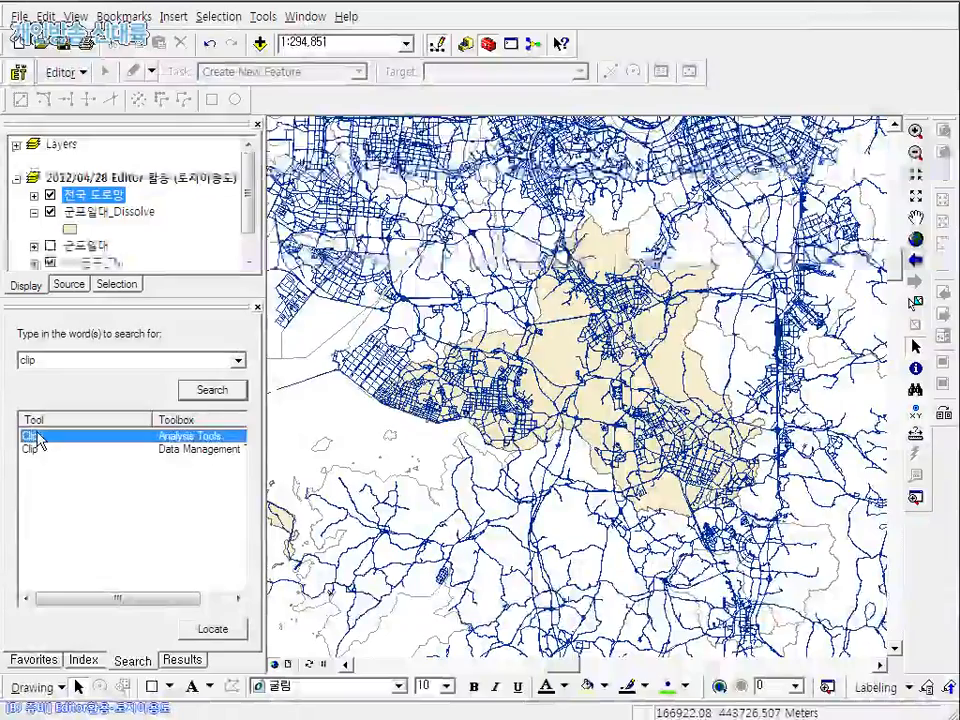
pyautogui.doubleClick(37, 437)
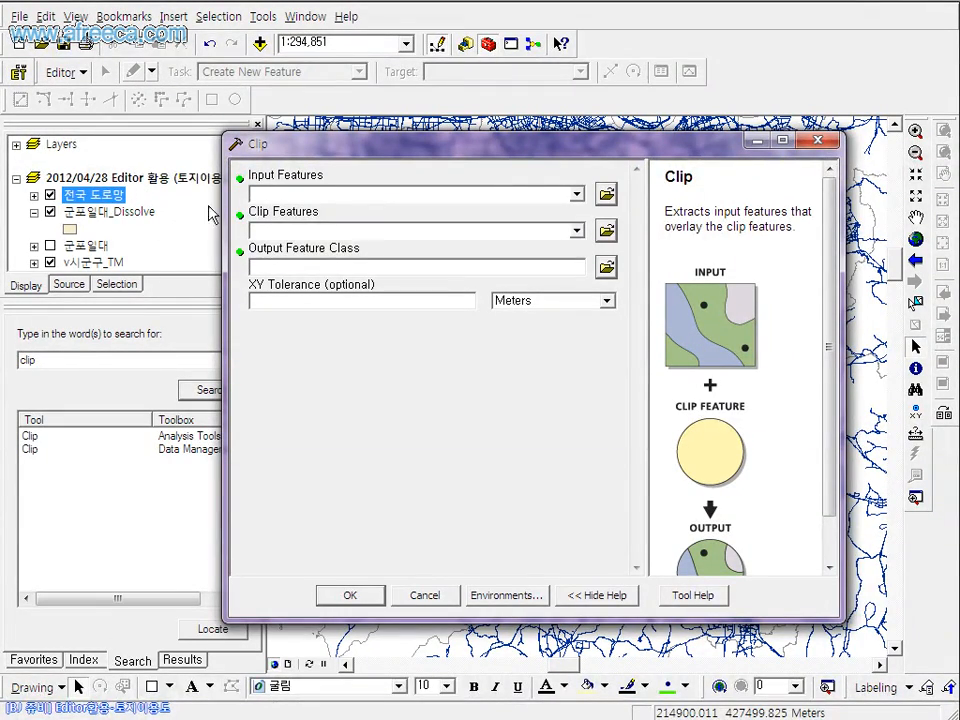
pyautogui.click(577, 194)
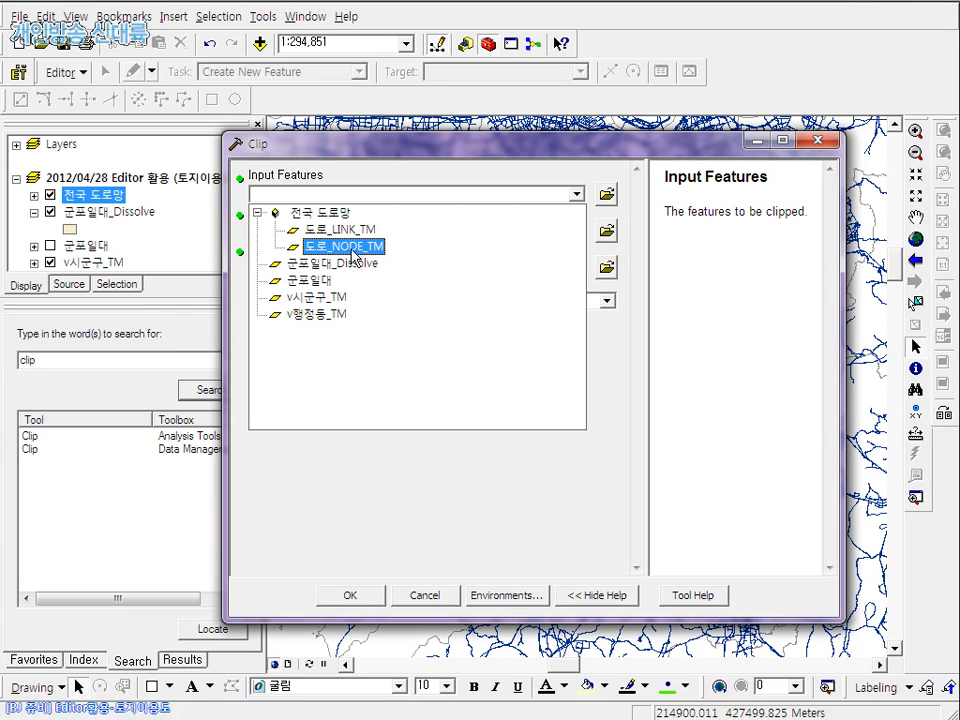
pyautogui.click(812, 150)
pyautogui.click(818, 141)
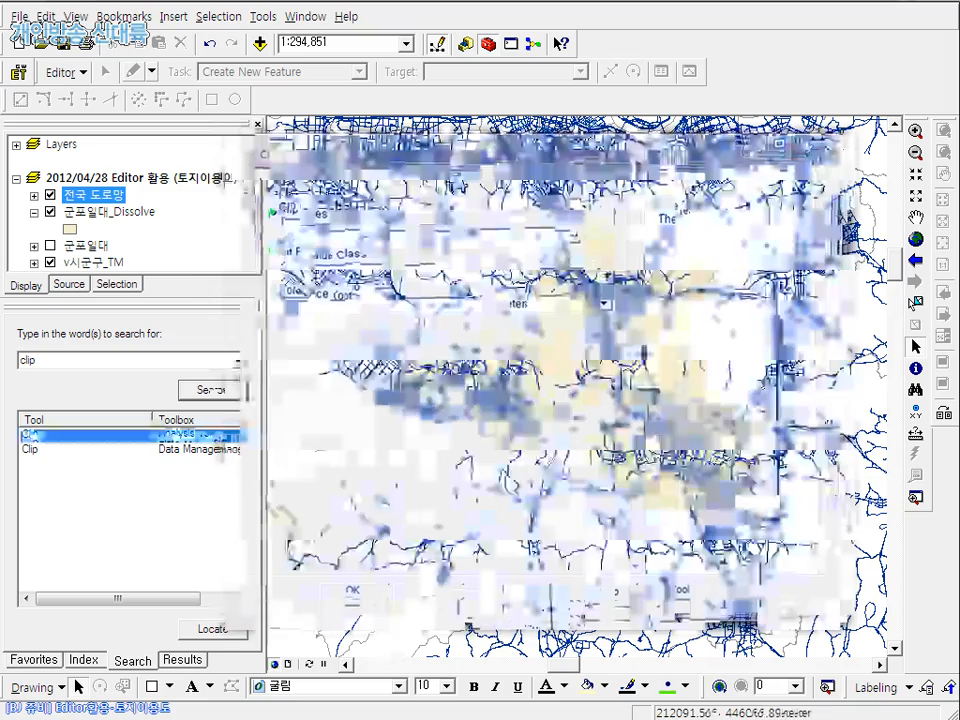
# Search the toolbox for extract and look through the listed tools
pyautogui.click(115, 369)
pyautogui.write('ext')
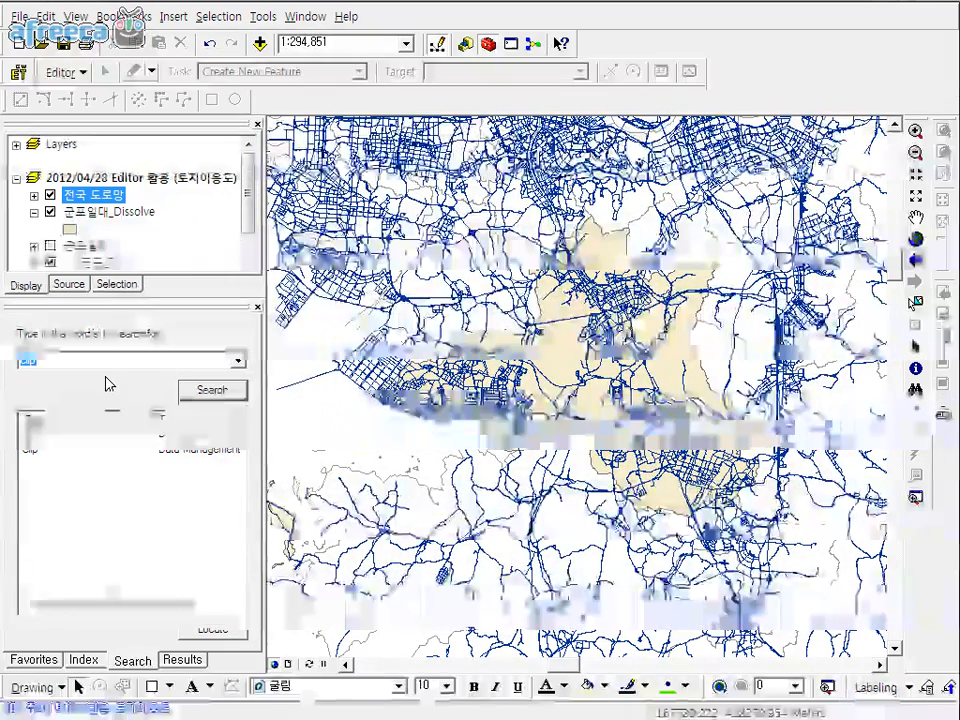
pyautogui.write('ract')
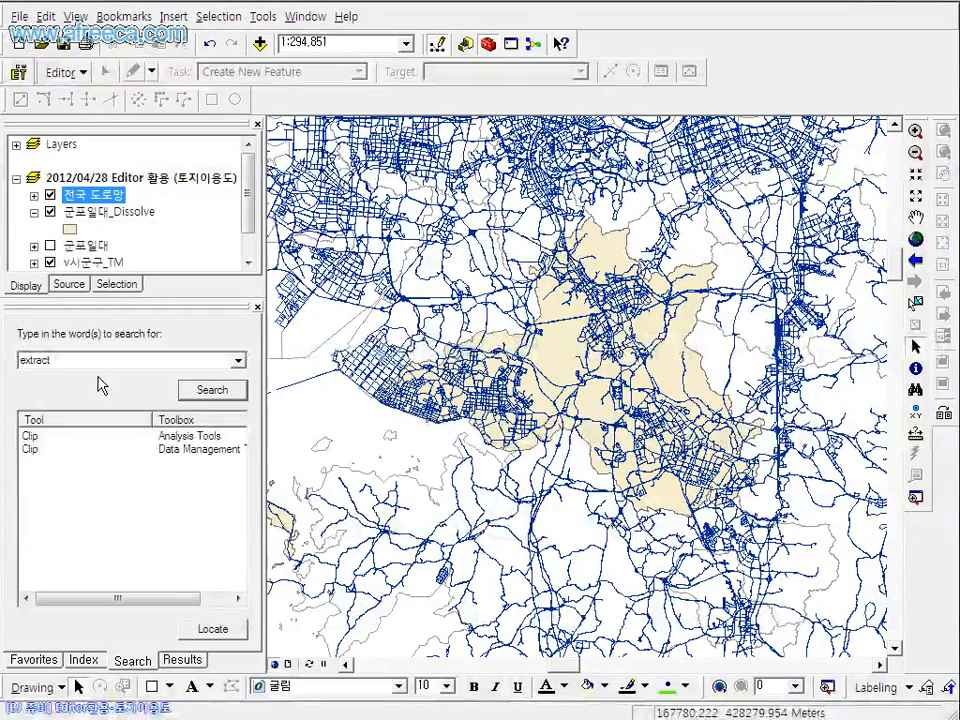
pyautogui.press('Return')
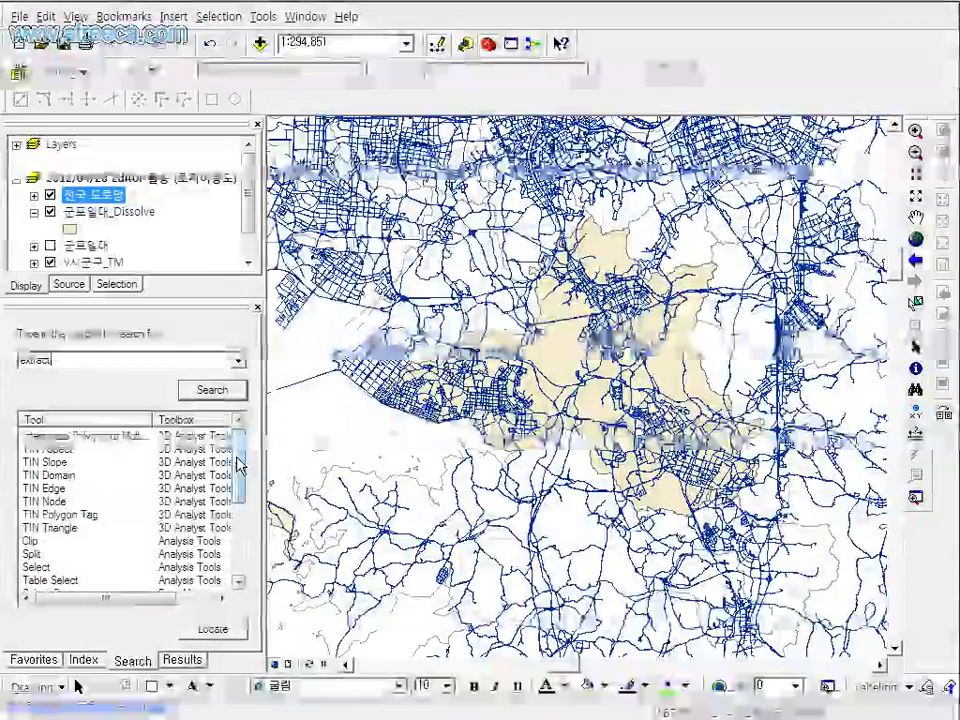
pyautogui.moveTo(238, 464); pyautogui.dragTo(238, 499)
pyautogui.moveTo(238, 510); pyautogui.dragTo(239, 540)
# Open the Extract by Polygon tool and read the help for the tool and its Polygon parameter
pyautogui.click(70, 545)
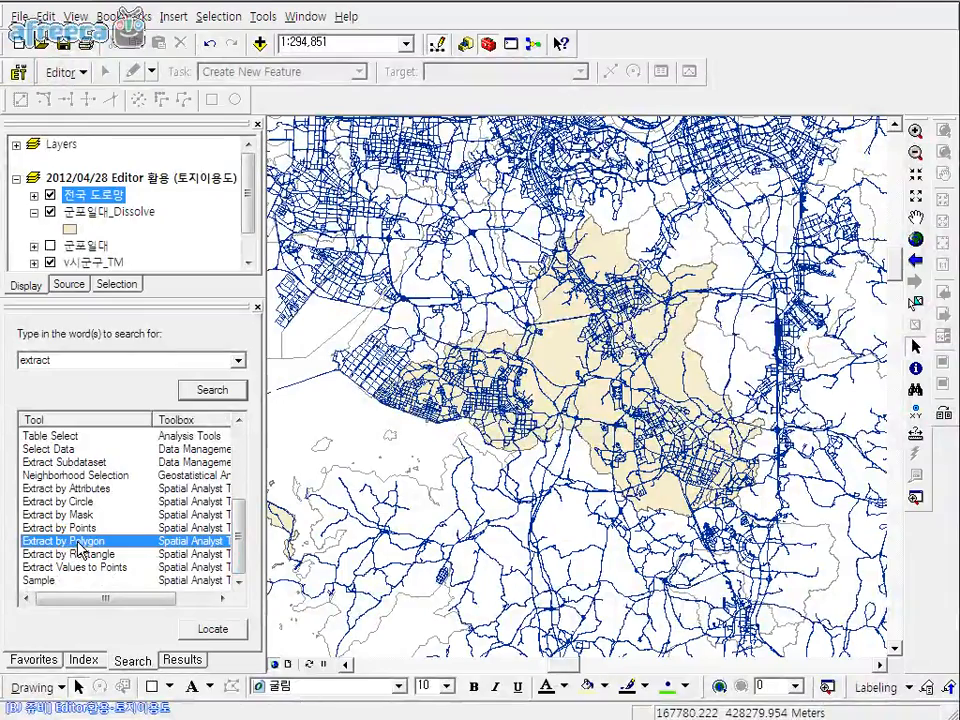
pyautogui.doubleClick(86, 545)
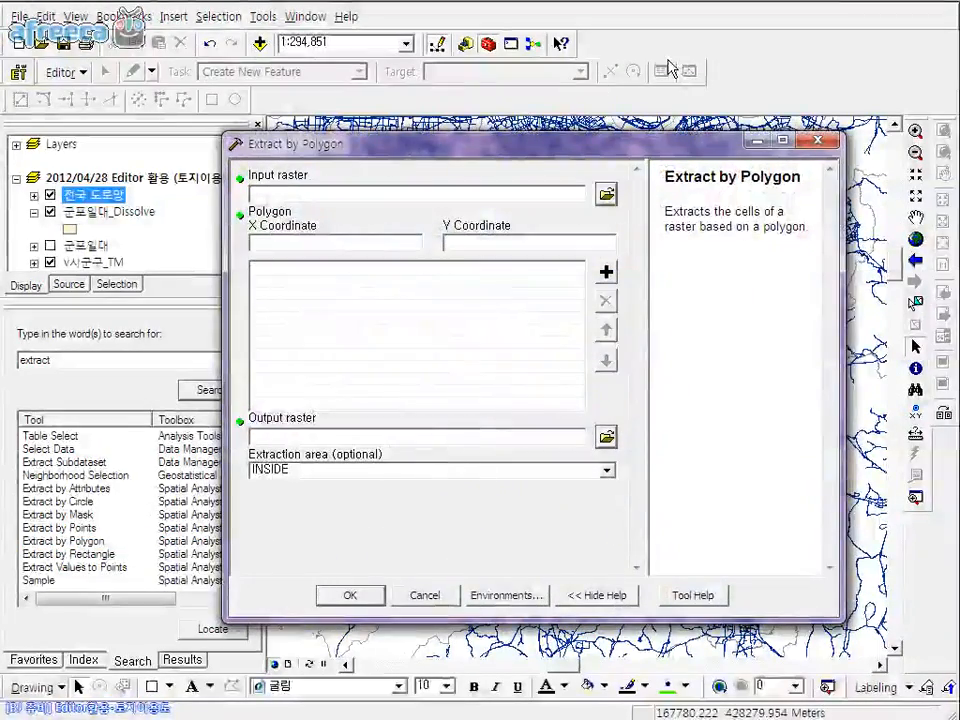
pyautogui.moveTo(664, 227); pyautogui.dragTo(807, 229)
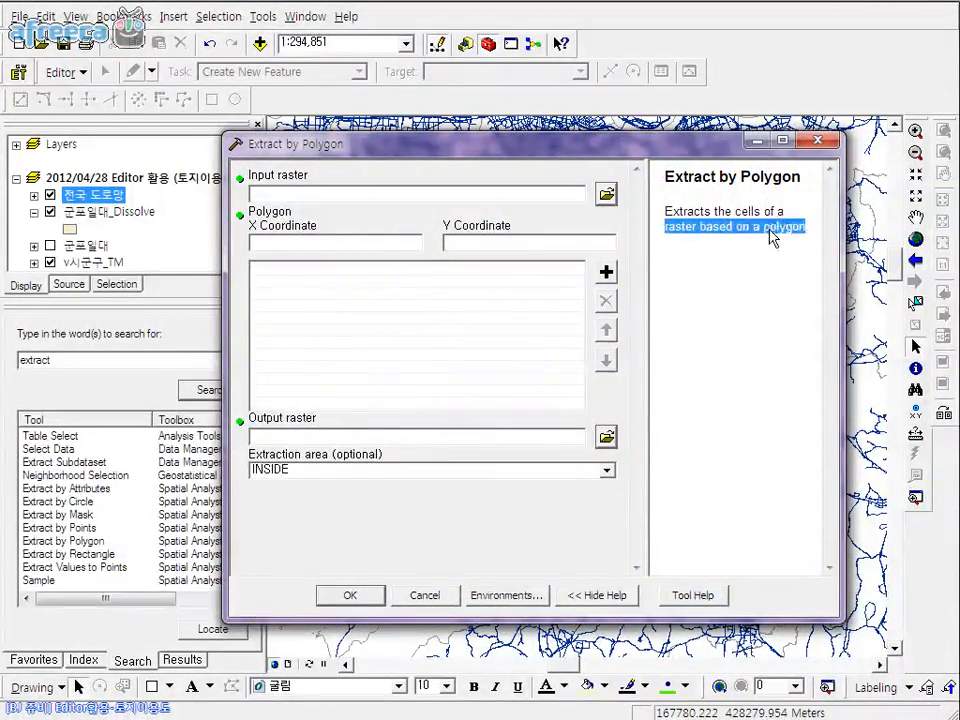
pyautogui.click(787, 268)
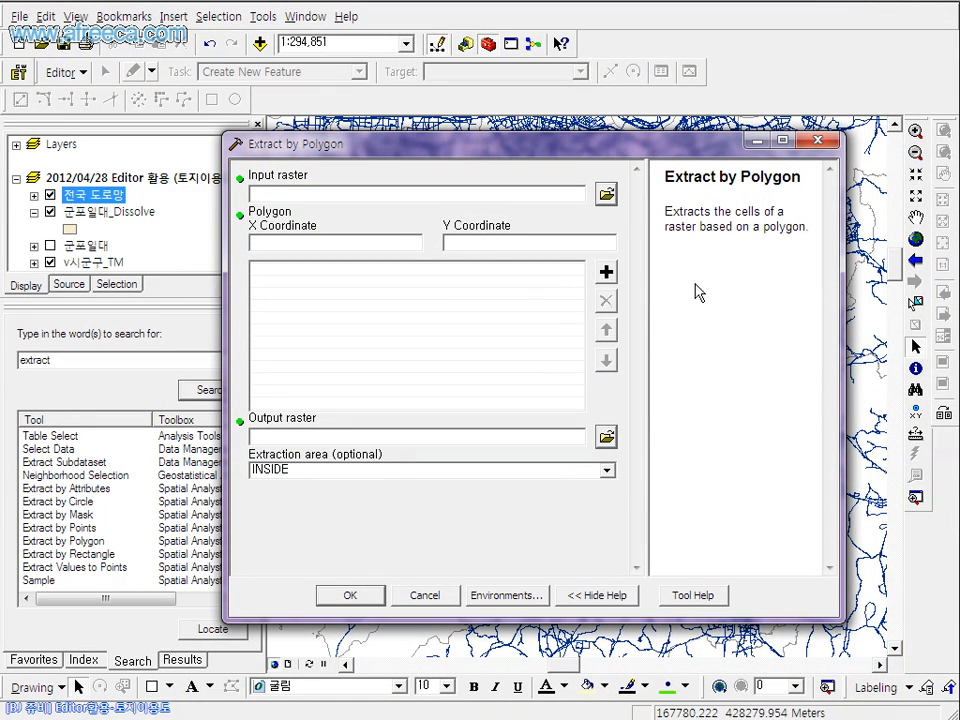
pyautogui.click(518, 325)
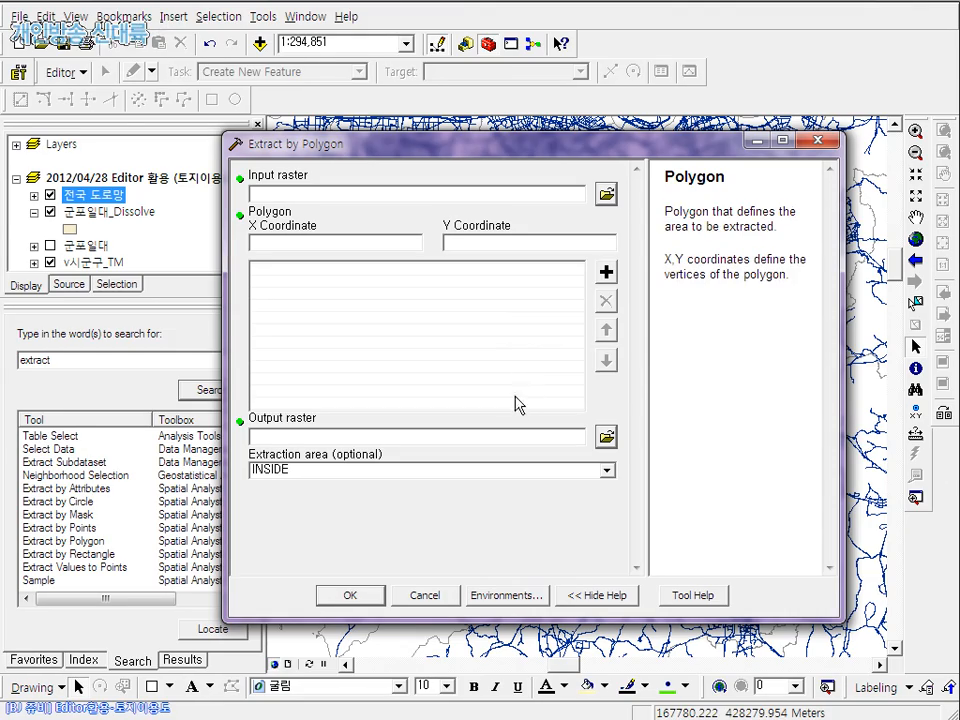
# Leave Extract by Polygon without running it, open Extract by Mask, read its help description, and close it without running
pyautogui.click(817, 141)
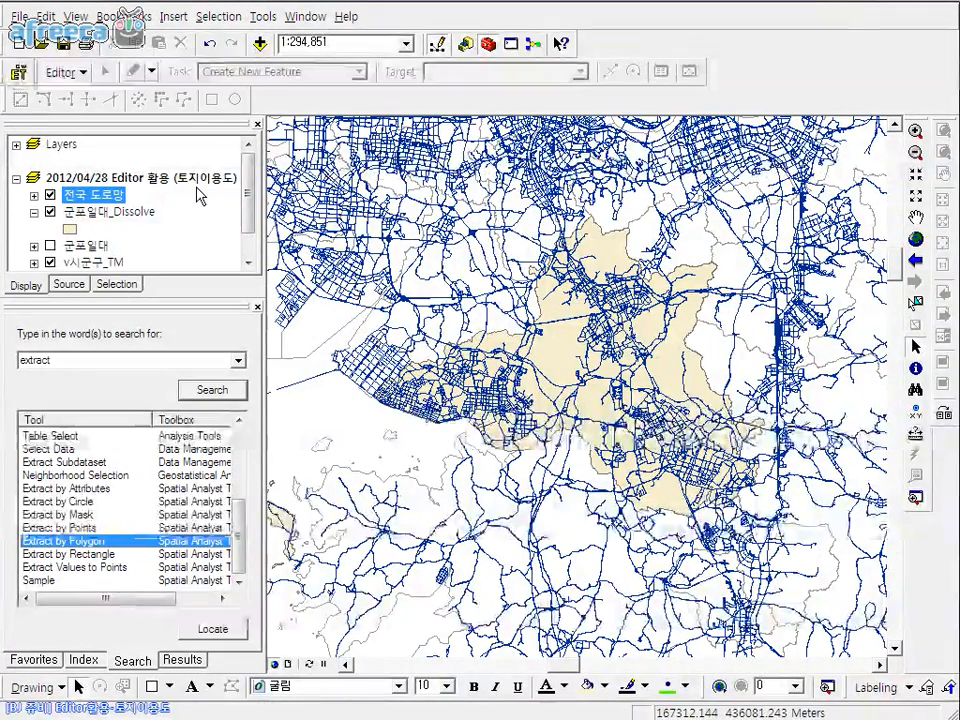
pyautogui.click(122, 213)
pyautogui.moveTo(122, 216); pyautogui.dragTo(130, 256)
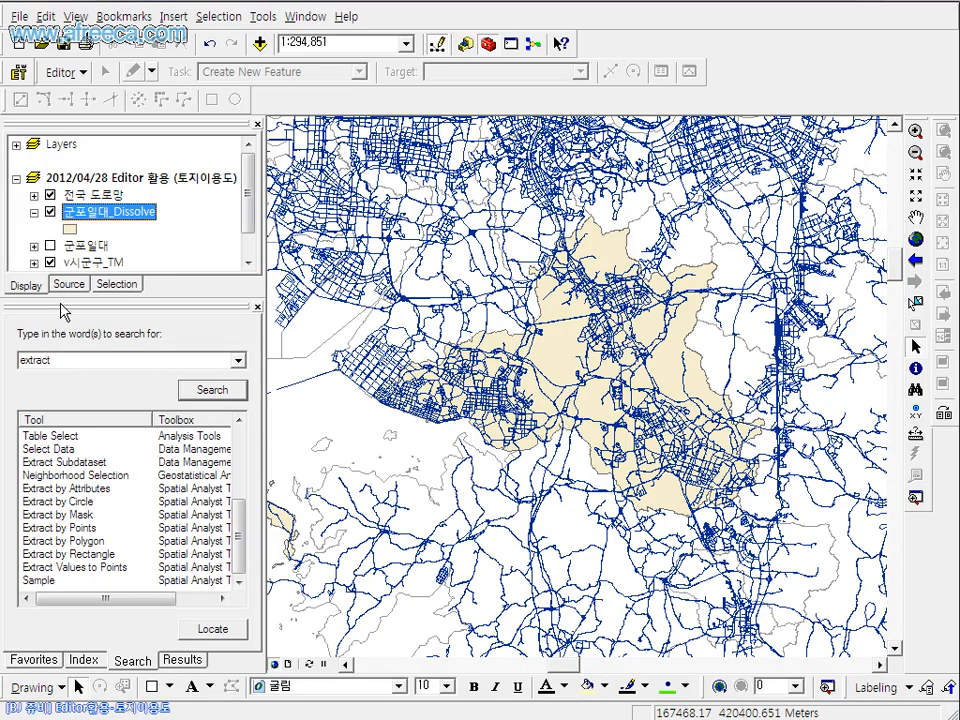
pyautogui.click(88, 514)
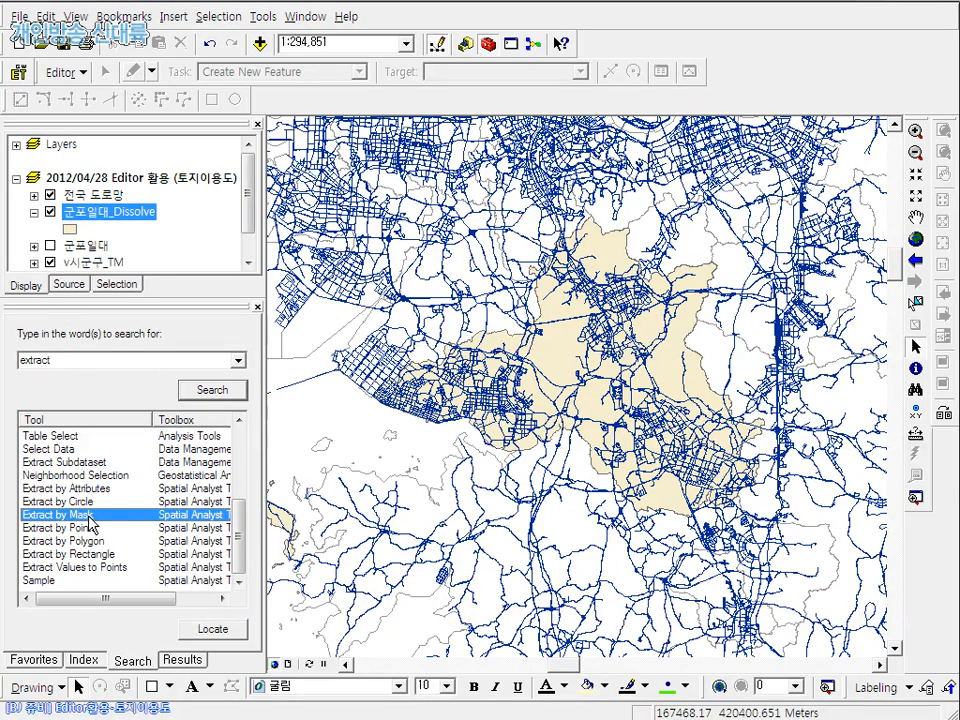
pyautogui.doubleClick(88, 515)
pyautogui.moveTo(784, 211); pyautogui.dragTo(735, 268)
pyautogui.click(722, 316)
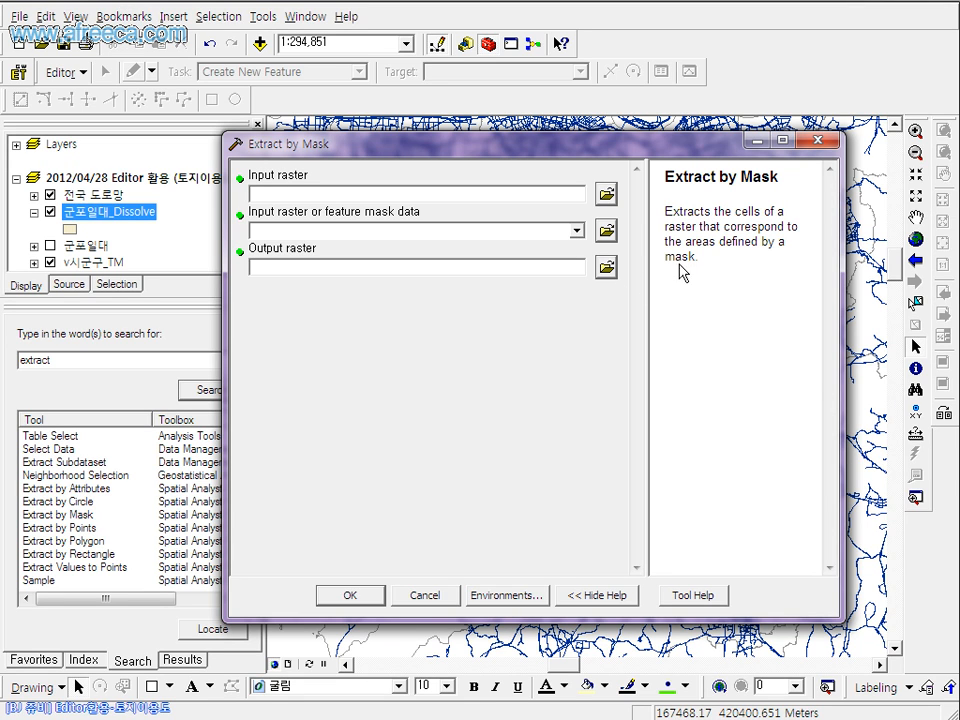
pyautogui.doubleClick(677, 262)
pyautogui.click(682, 280)
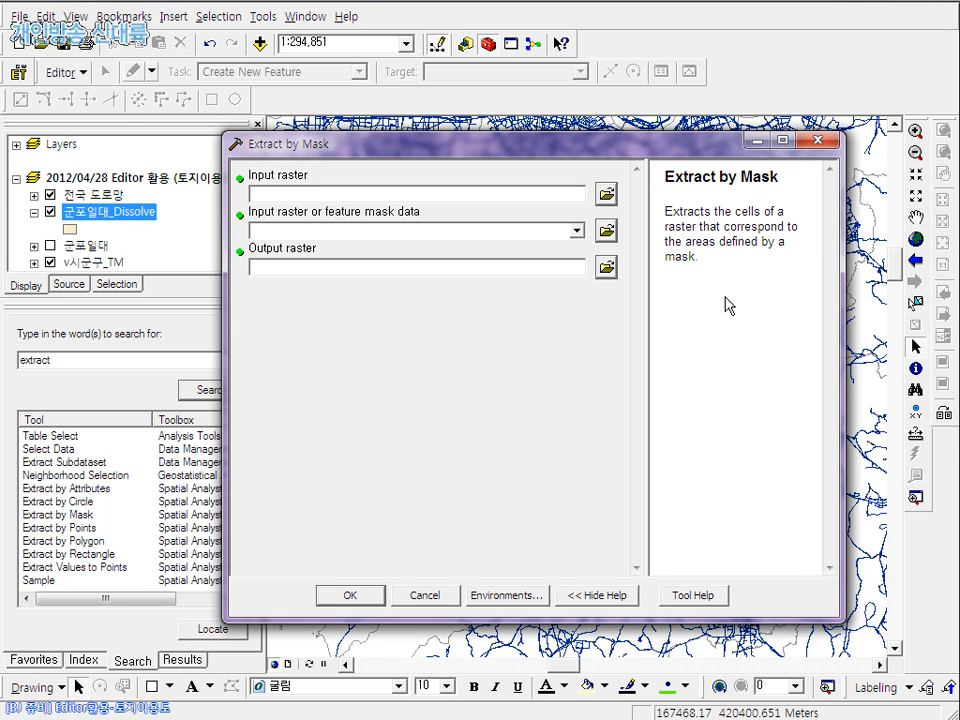
pyautogui.moveTo(706, 273); pyautogui.dragTo(669, 192)
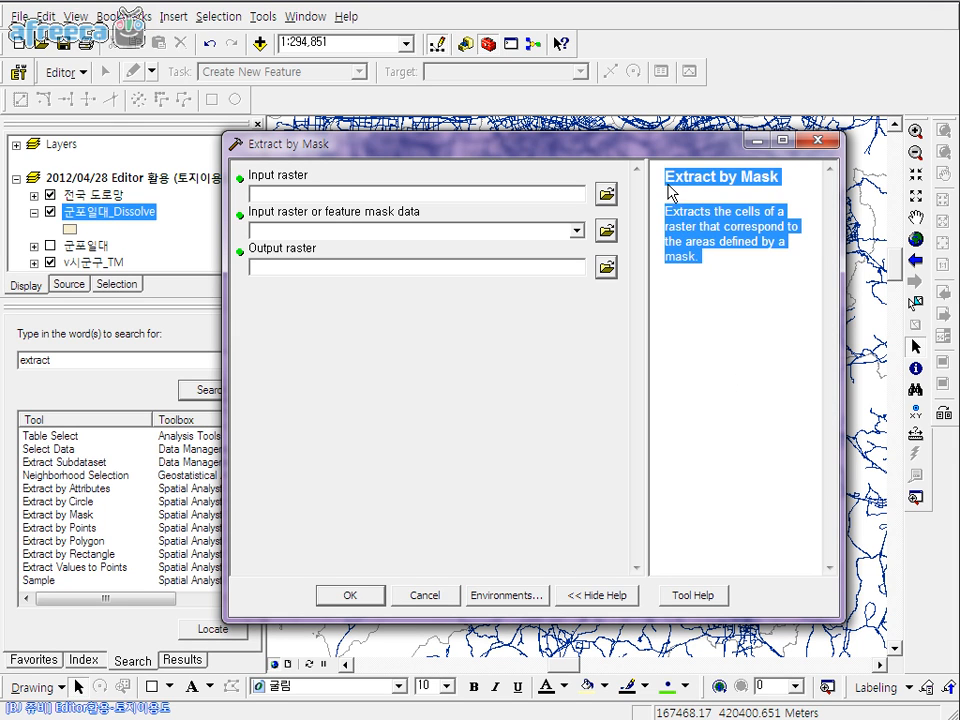
pyautogui.click(753, 325)
pyautogui.click(818, 141)
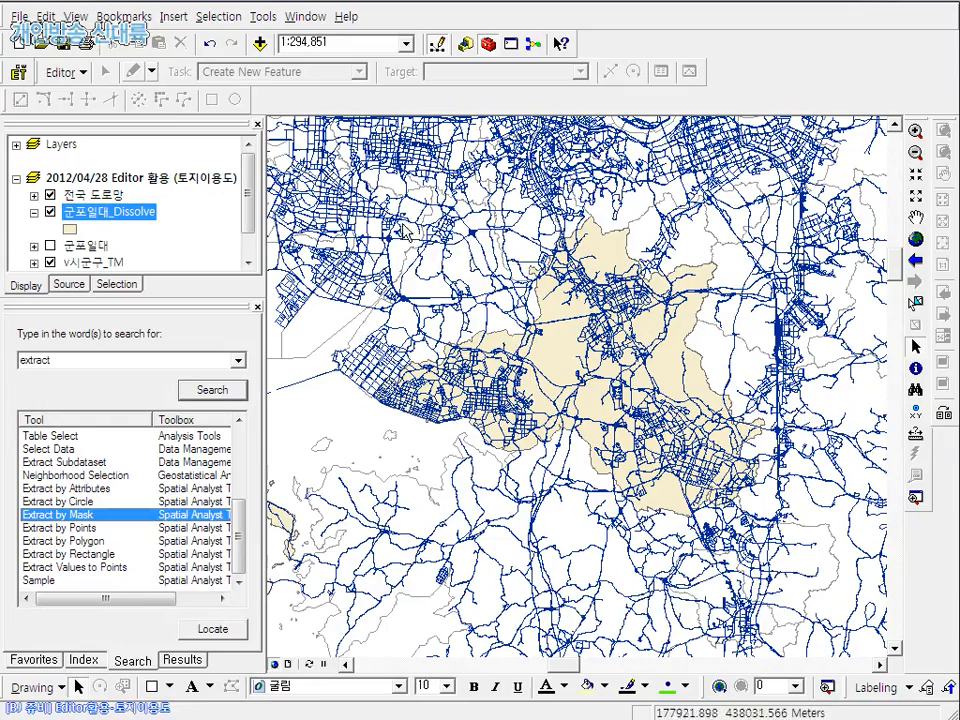
pyautogui.moveTo(366, 203); pyautogui.dragTo(728, 509)
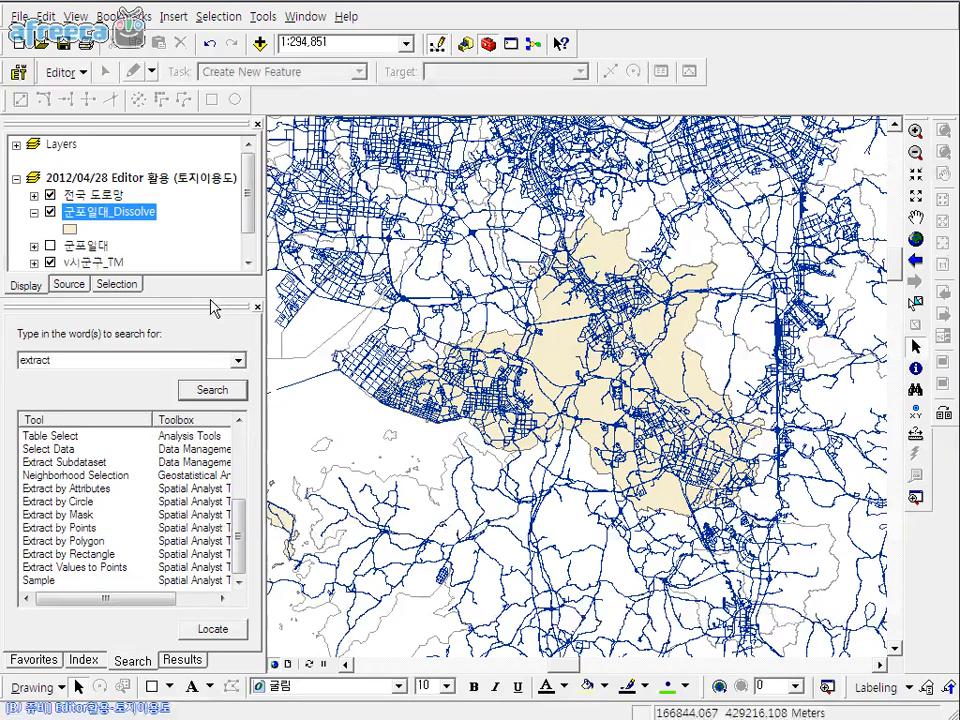
# Search the toolbox for clip and open the Clip tool from Analysis Tools, keeping the layer list readable beside its dialog
pyautogui.doubleClick(167, 356)
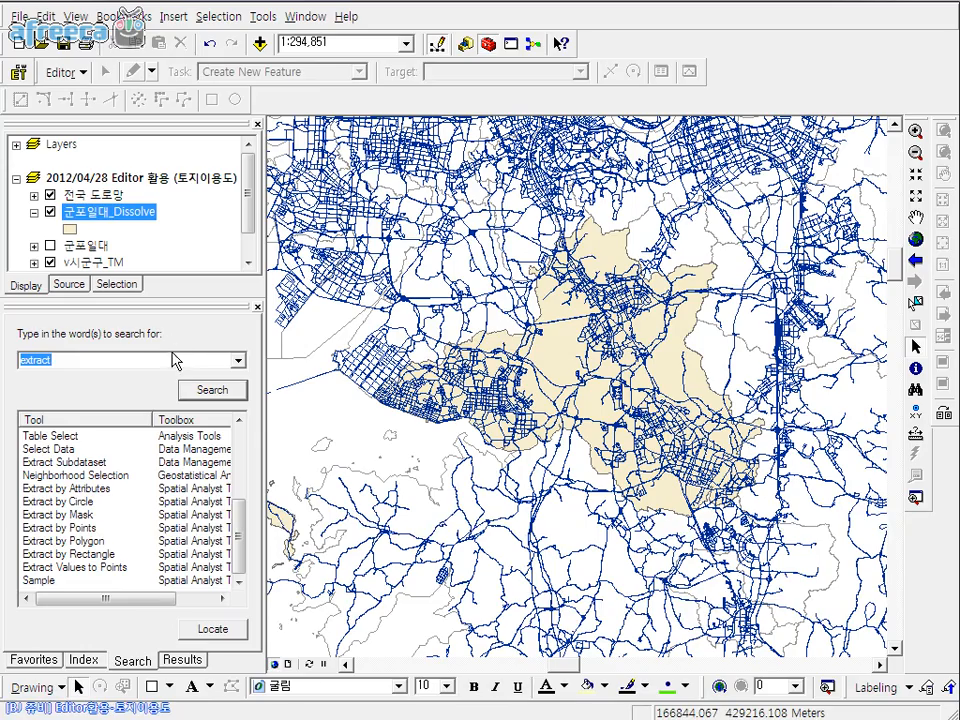
pyautogui.write('clip')
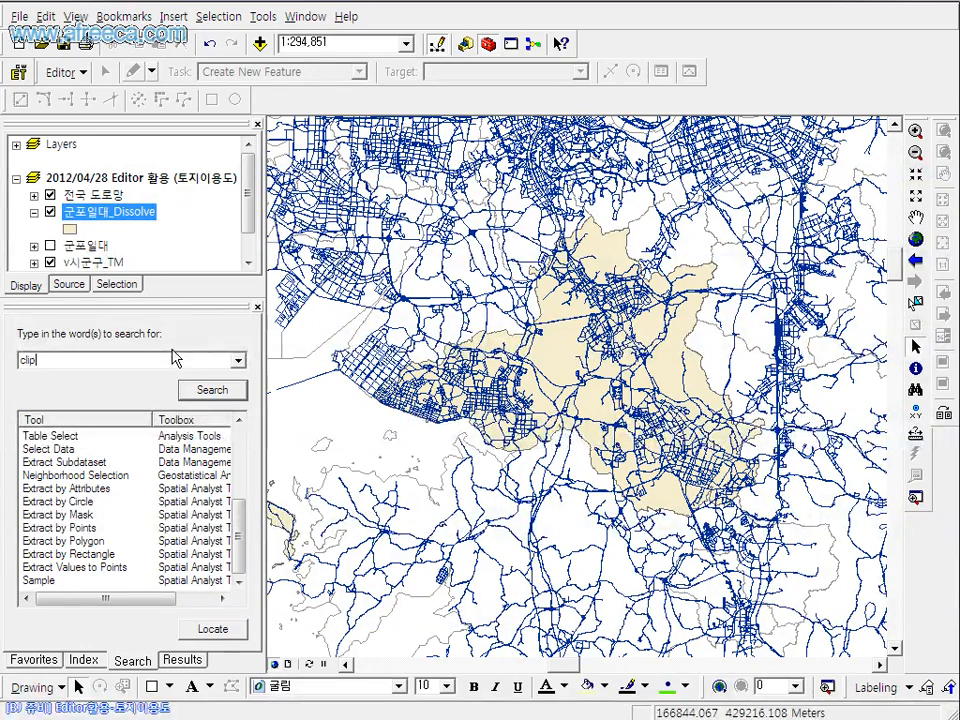
pyautogui.click(214, 390)
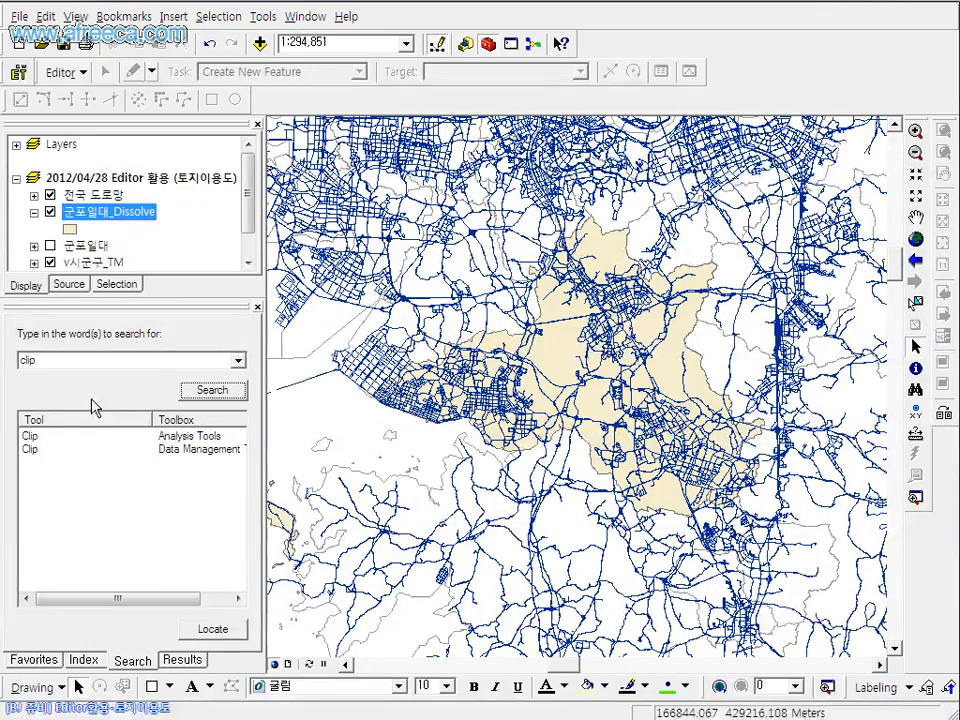
pyautogui.doubleClick(52, 445)
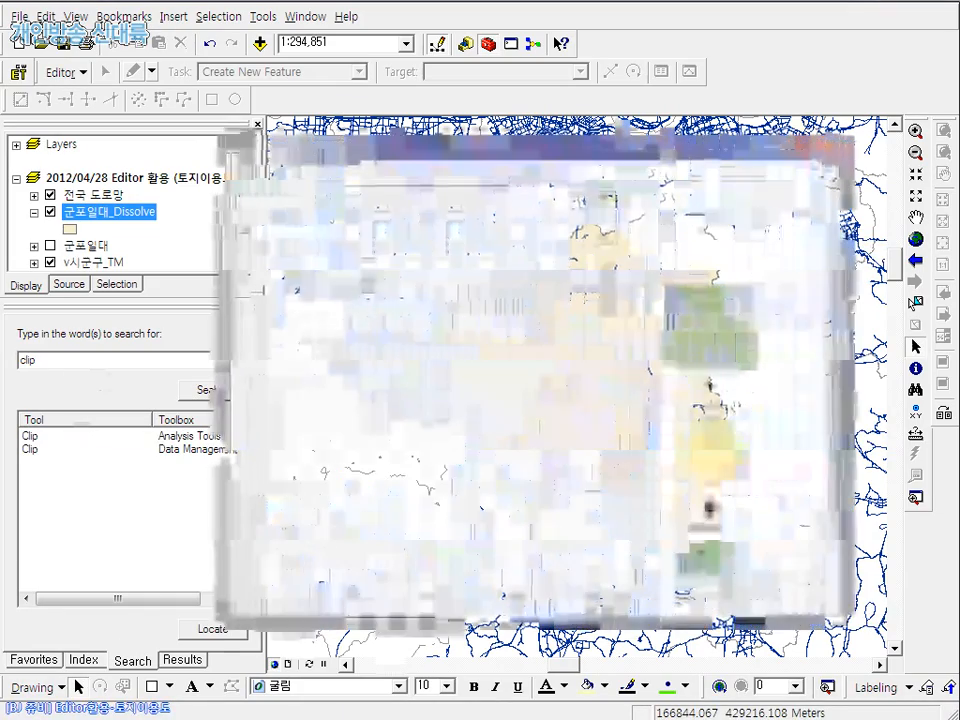
pyautogui.moveTo(334, 145); pyautogui.dragTo(380, 142)
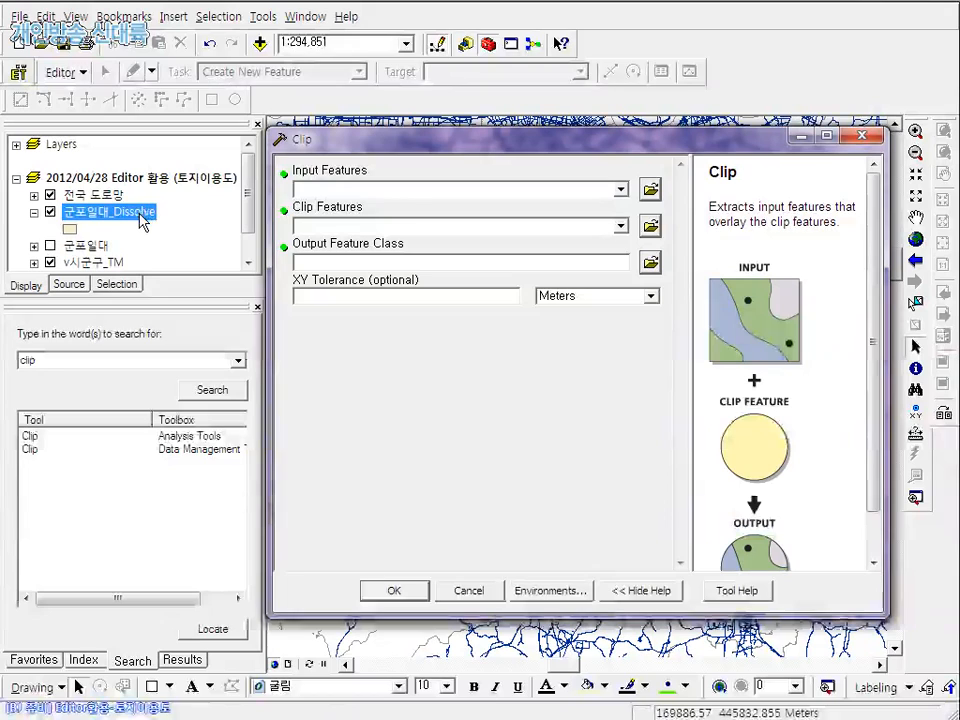
# Assign the 군포일대_Dissolve layer to both the input features and the clip features of the Clip tool
pyautogui.click(109, 196)
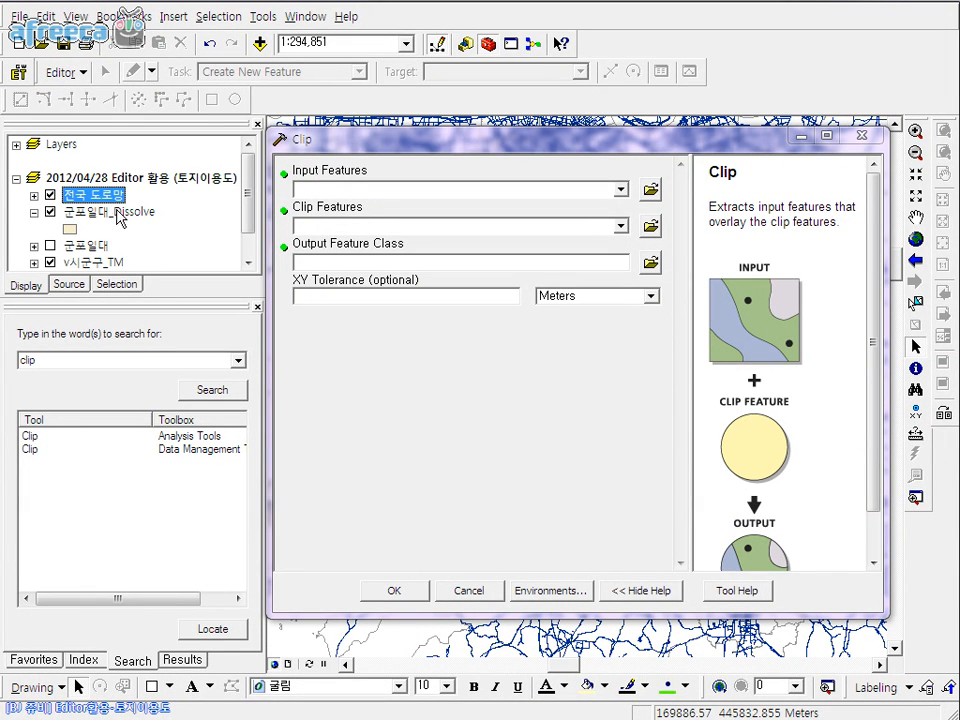
pyautogui.click(118, 213)
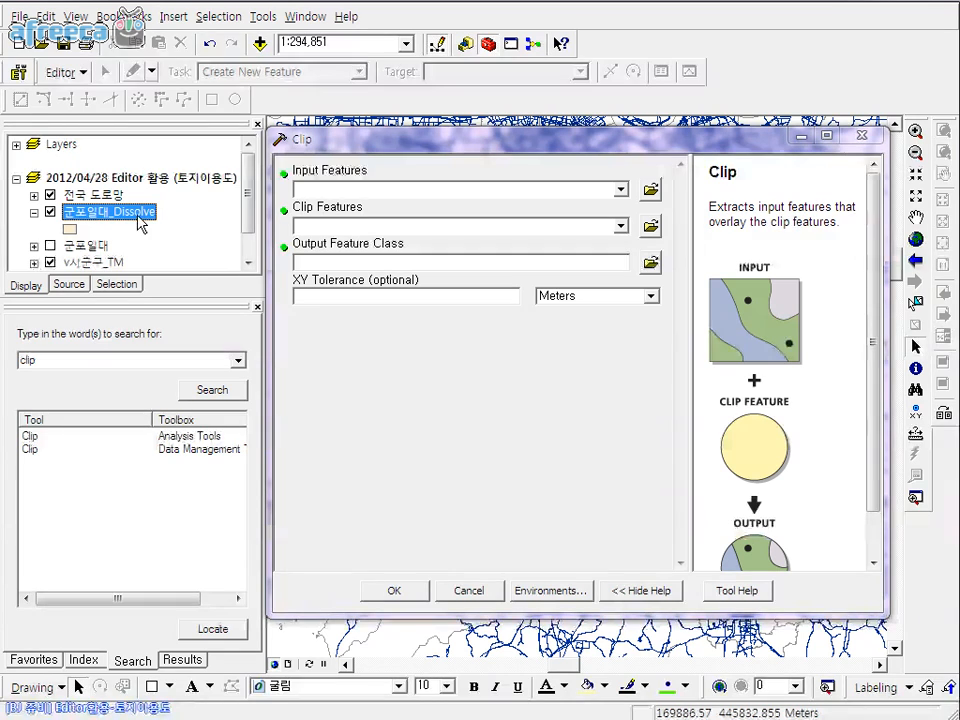
pyautogui.moveTo(362, 194); pyautogui.dragTo(378, 183)
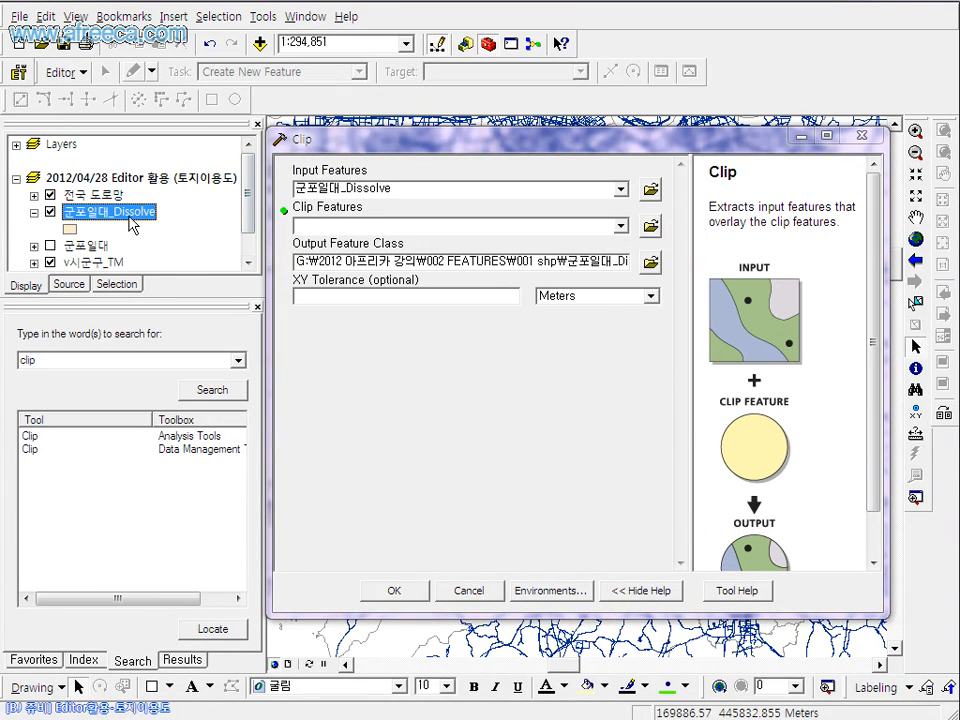
pyautogui.moveTo(315, 237); pyautogui.dragTo(314, 227)
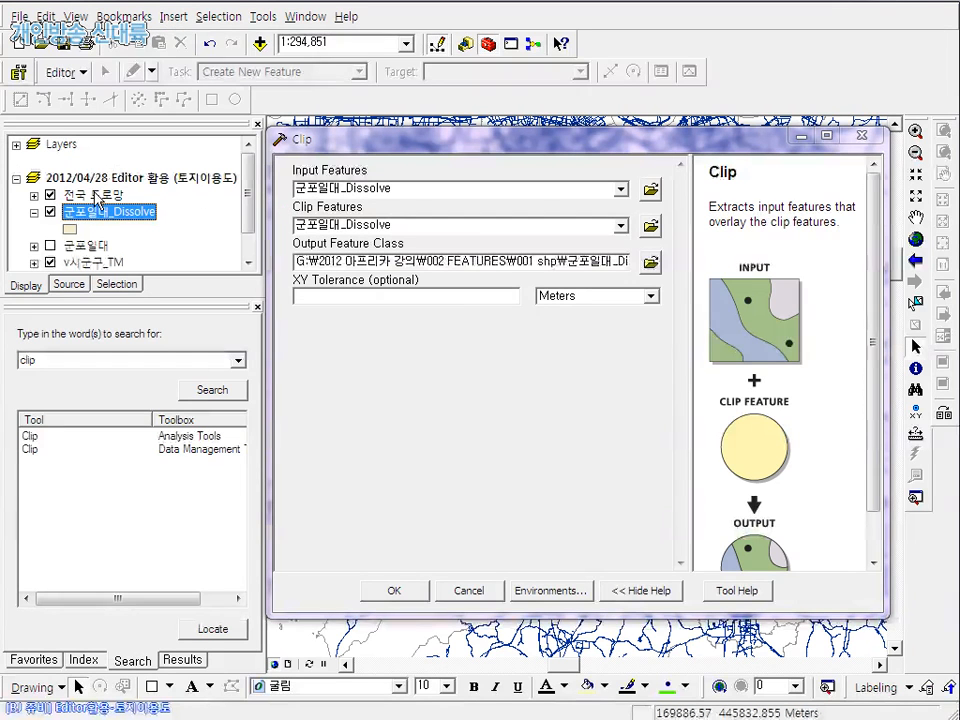
# Try 전국 도로망 as the Clip tool's input features, and set them to its 도로_LINK_TM sublayer instead
pyautogui.moveTo(97, 200); pyautogui.dragTo(367, 183)
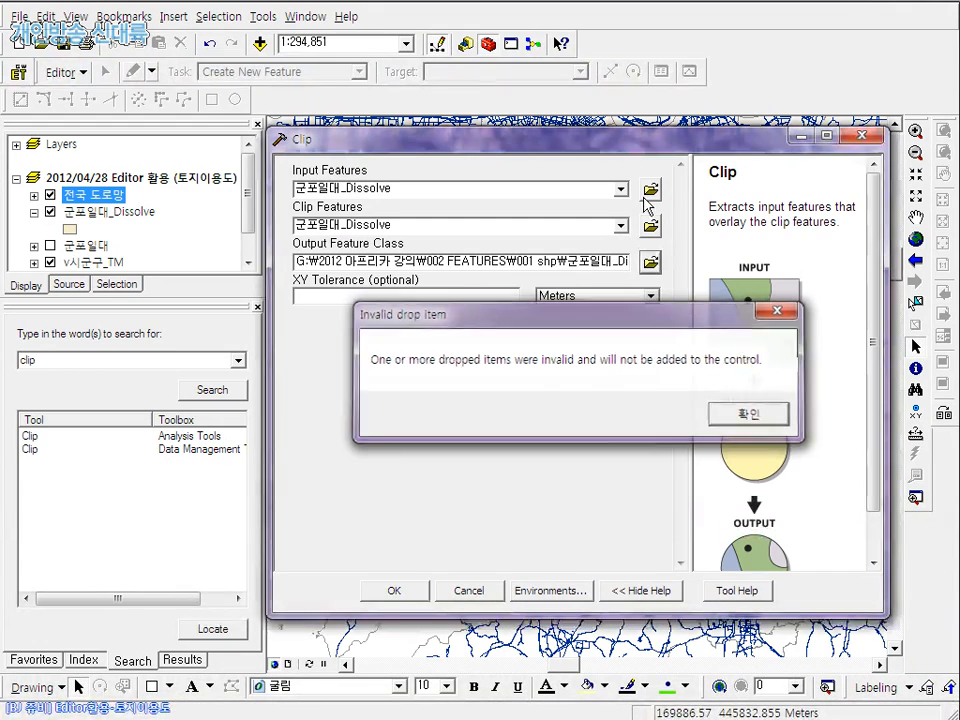
pyautogui.click(750, 413)
pyautogui.click(620, 189)
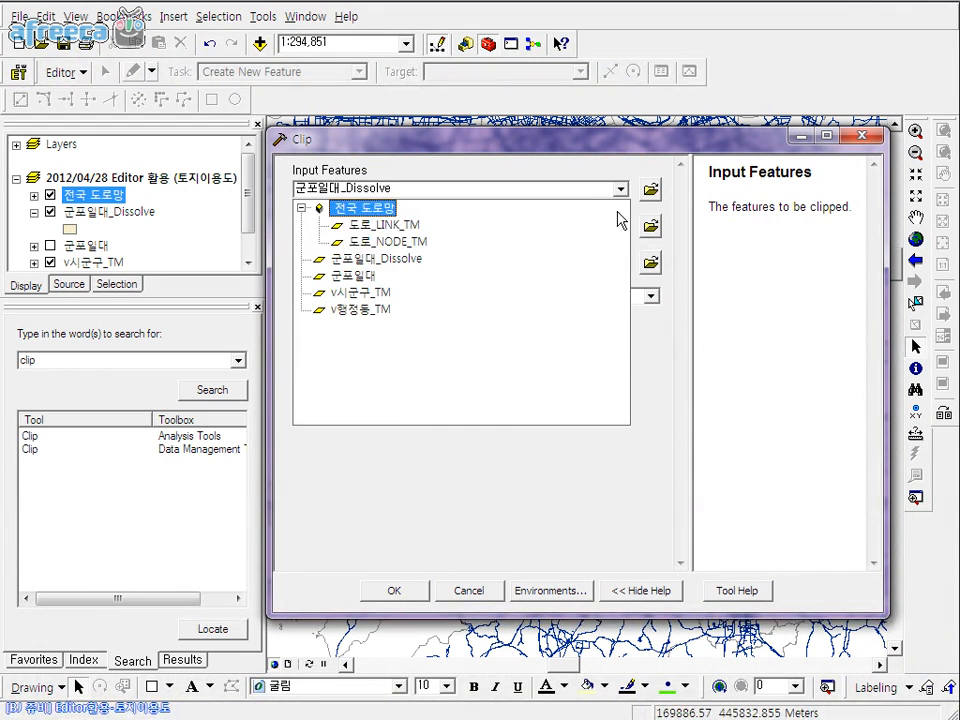
pyautogui.click(401, 228)
pyautogui.click(428, 232)
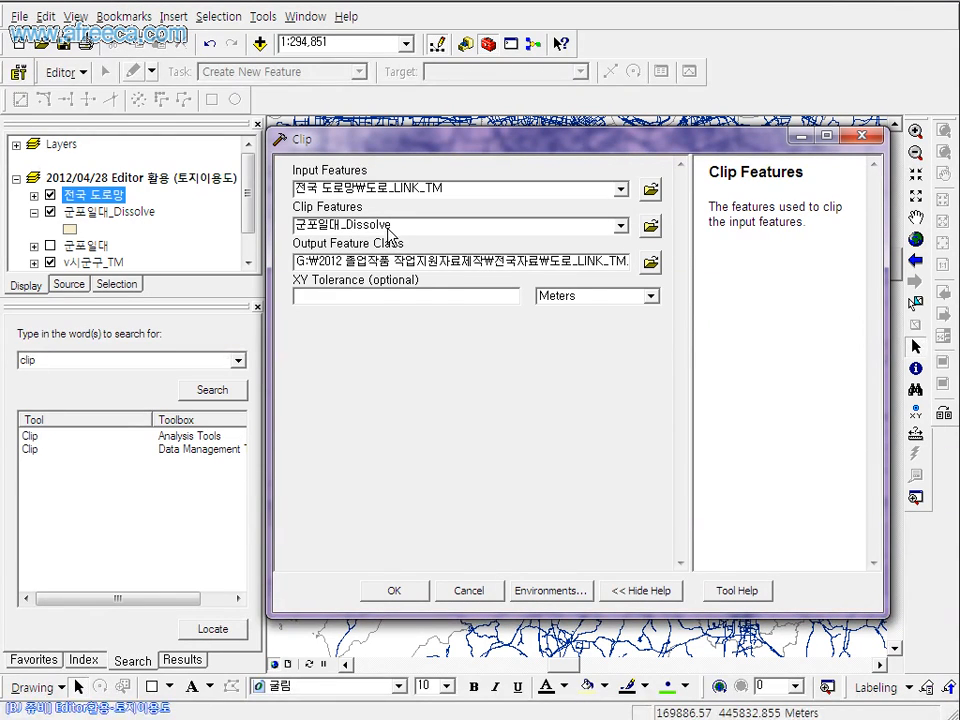
# Browse for the Clip output location and open the folder G:\2012 아프리카 강의\002 FEATURES\001 shp
pyautogui.click(650, 263)
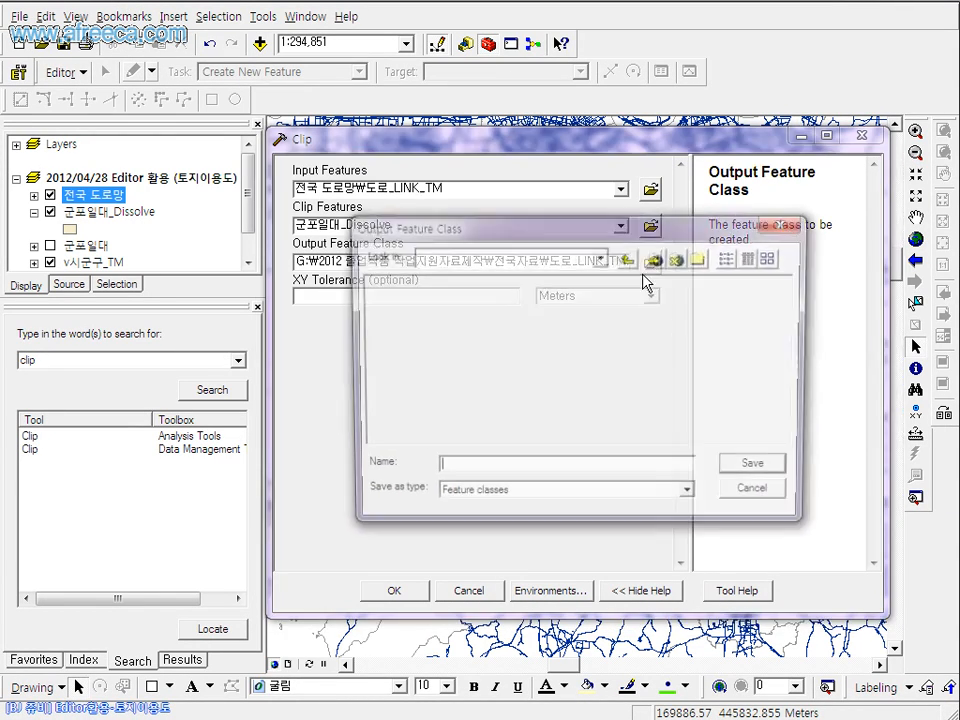
pyautogui.click(627, 261)
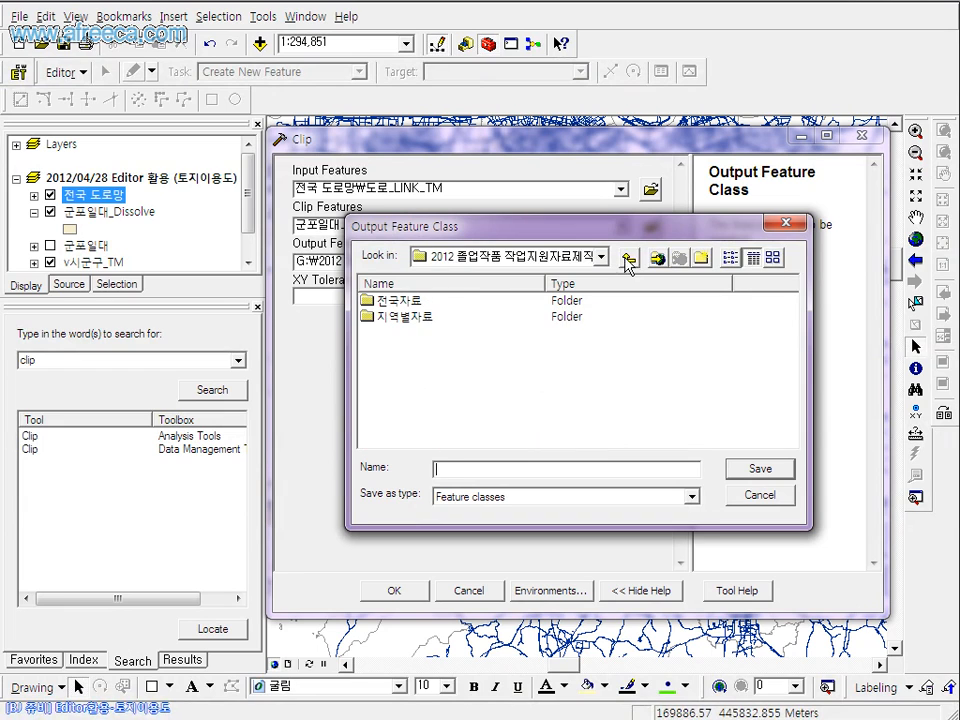
pyautogui.click(630, 262)
pyautogui.click(479, 416)
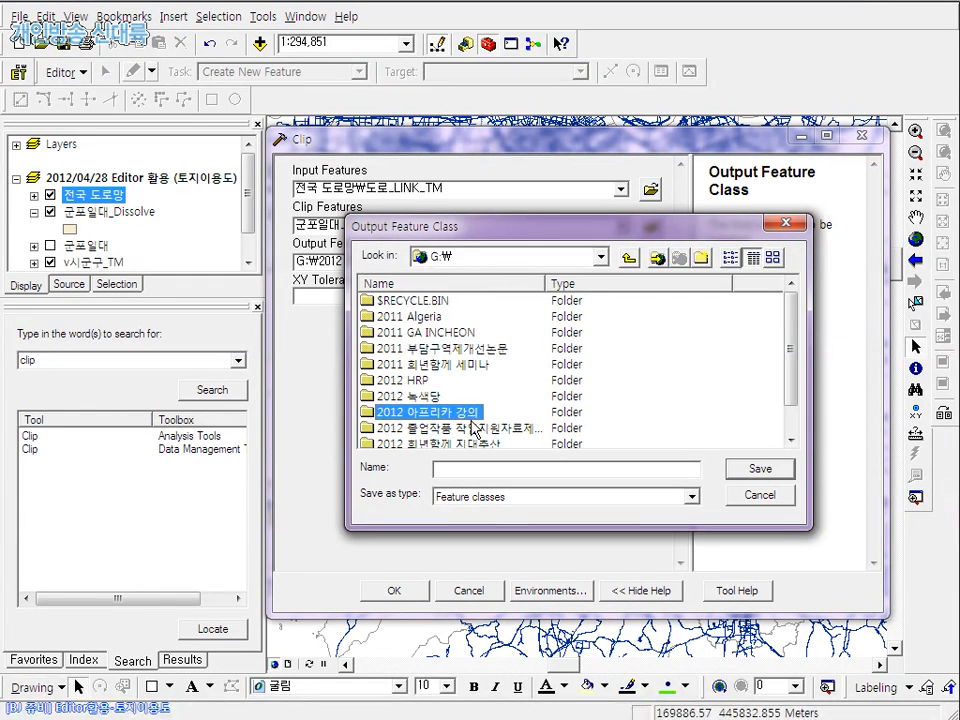
pyautogui.doubleClick(467, 416)
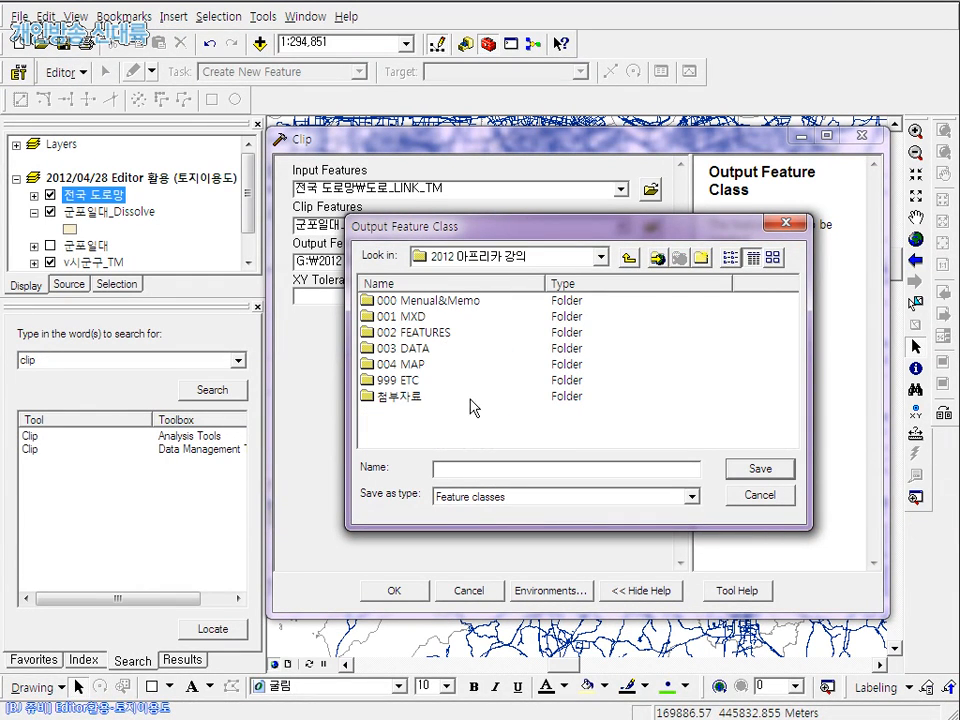
pyautogui.click(420, 336)
pyautogui.click(443, 336)
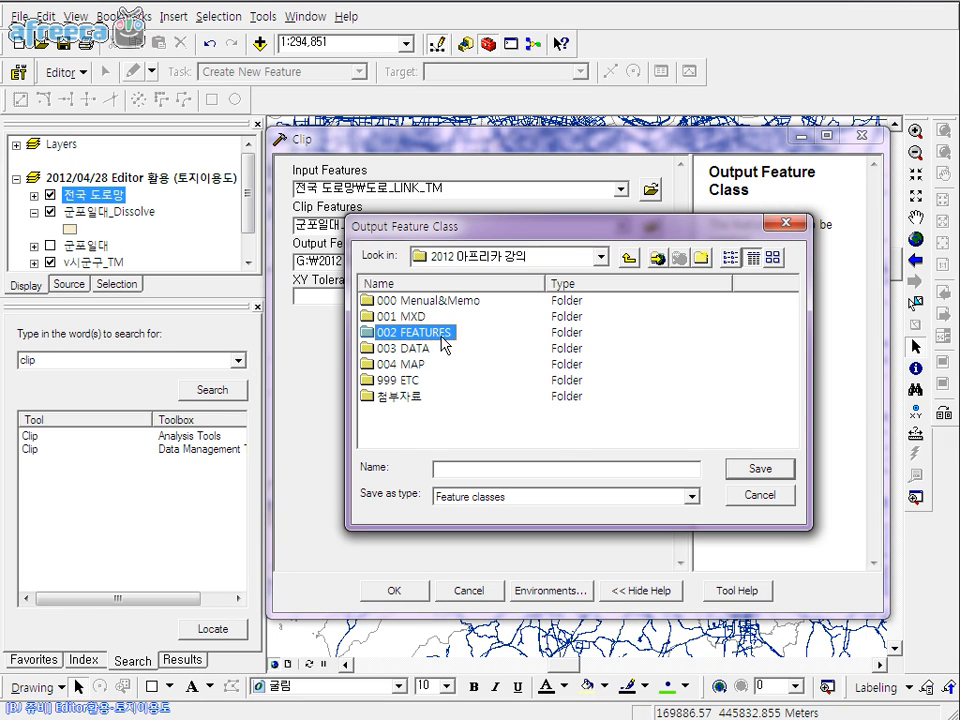
pyautogui.doubleClick(442, 336)
pyautogui.doubleClick(408, 301)
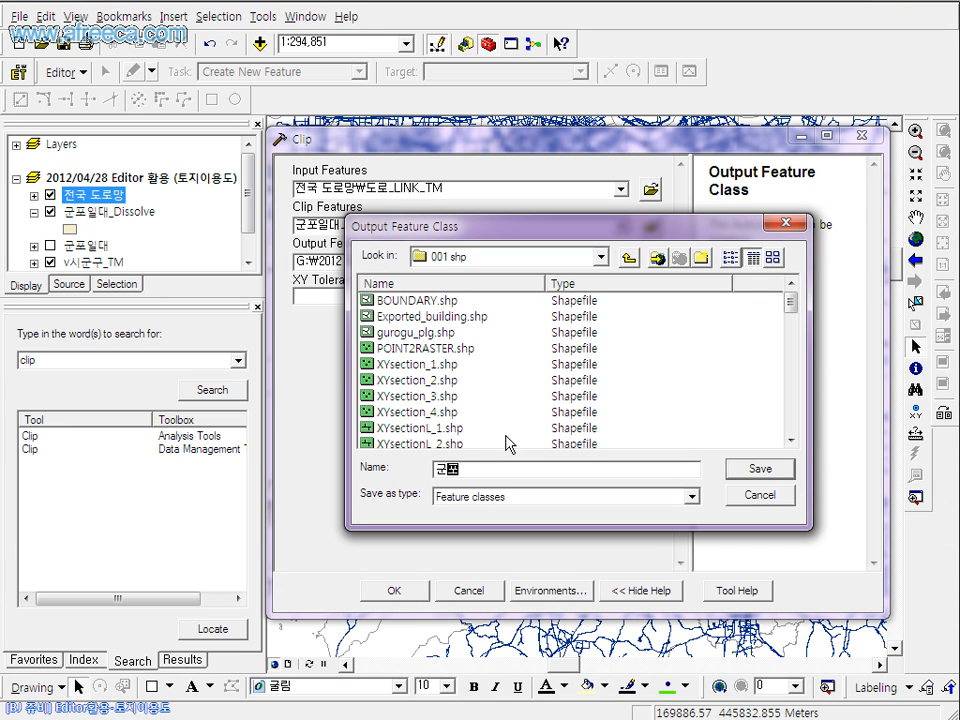
# Name the output feature class 군포일대도로, save it in the 001 shp folder, and run the Clip tool
pyautogui.write('포')
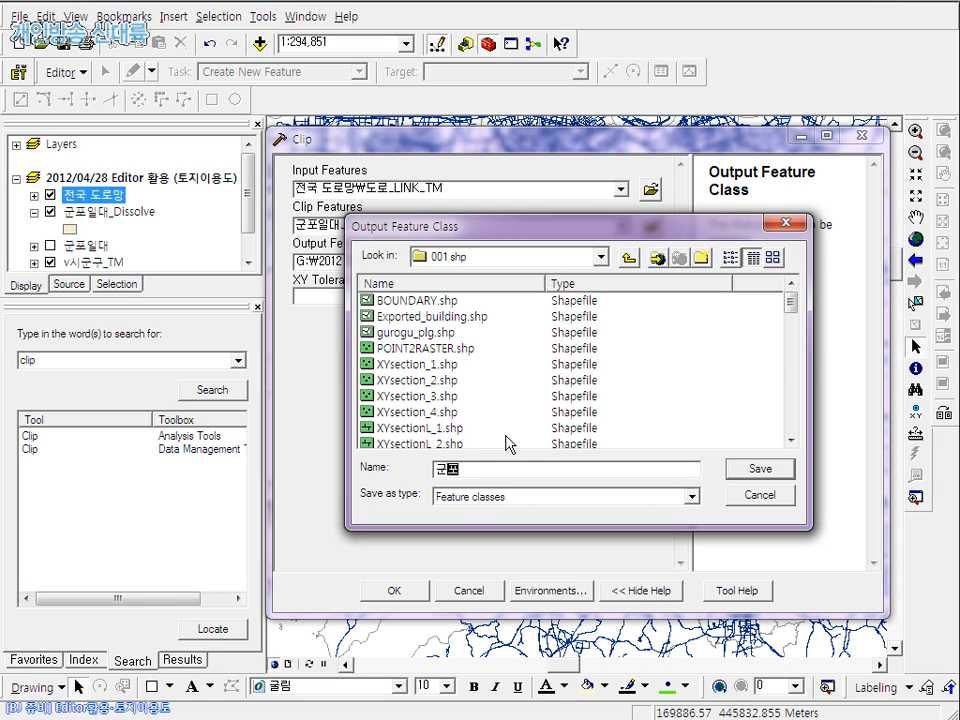
pyautogui.write('도로ㅁ')
pyautogui.click(769, 469)
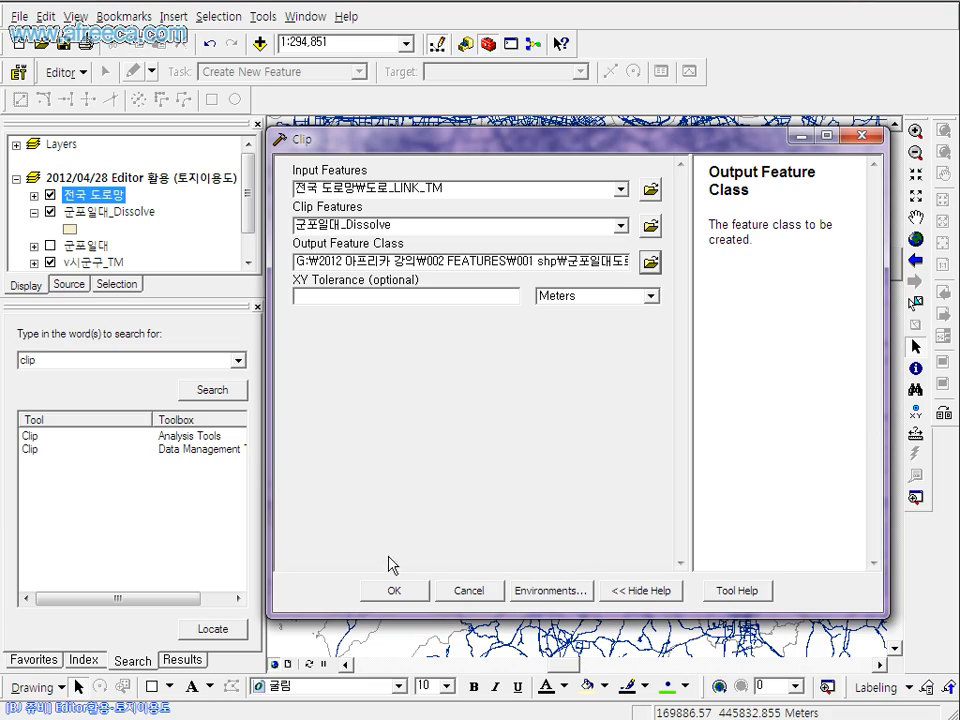
pyautogui.click(396, 591)
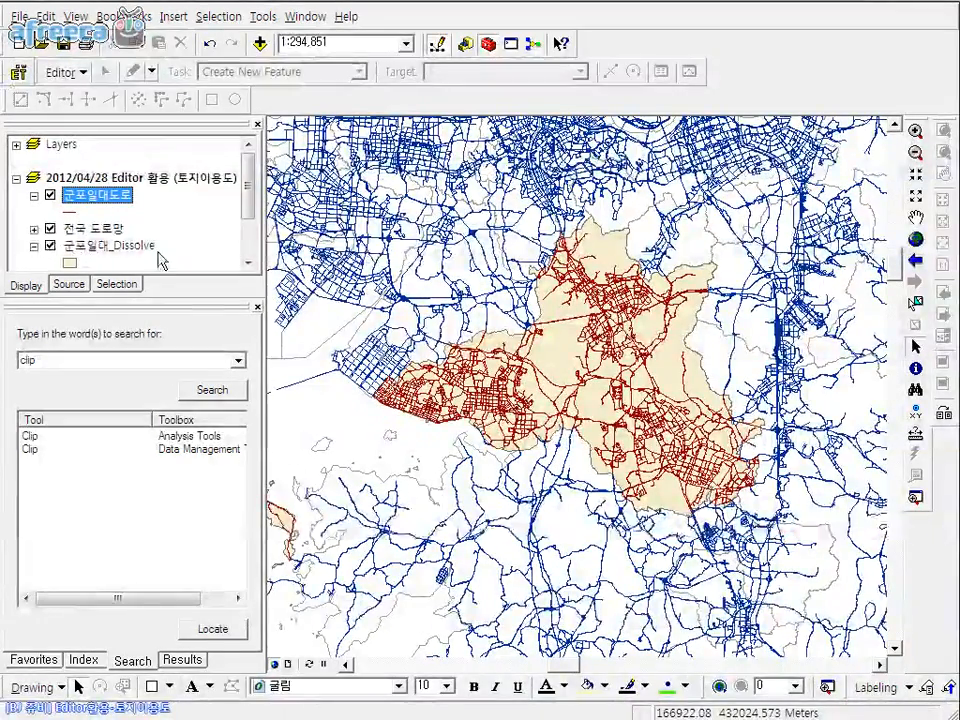
# Close the toolbox window, move the 전국 도로망 group to the end of the layer list, and turn off its display
pyautogui.click(256, 308)
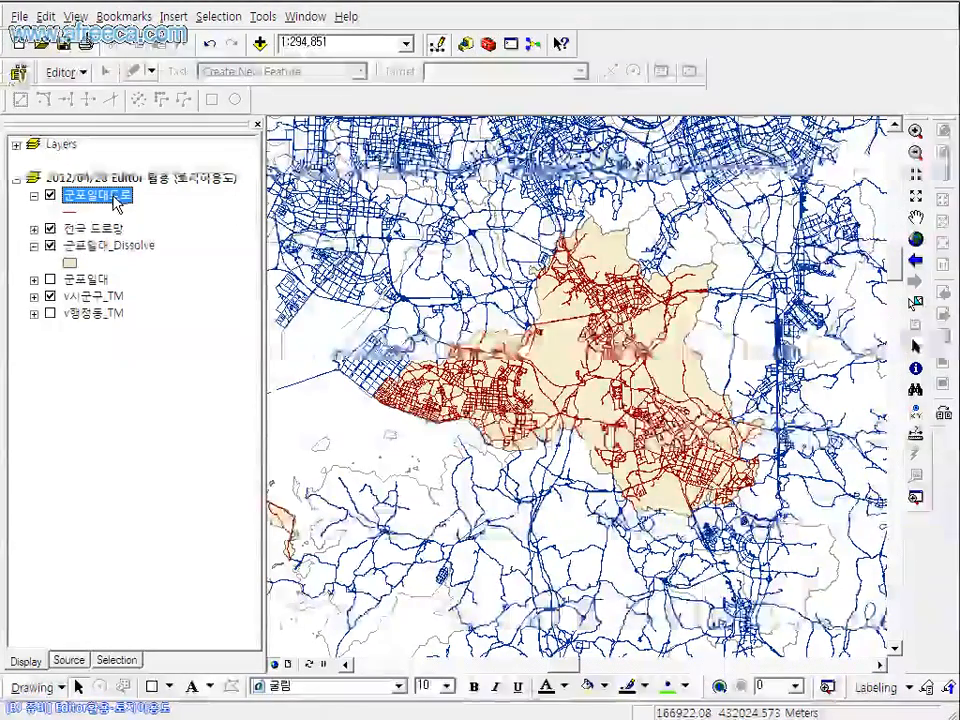
pyautogui.moveTo(113, 391); pyautogui.dragTo(128, 396)
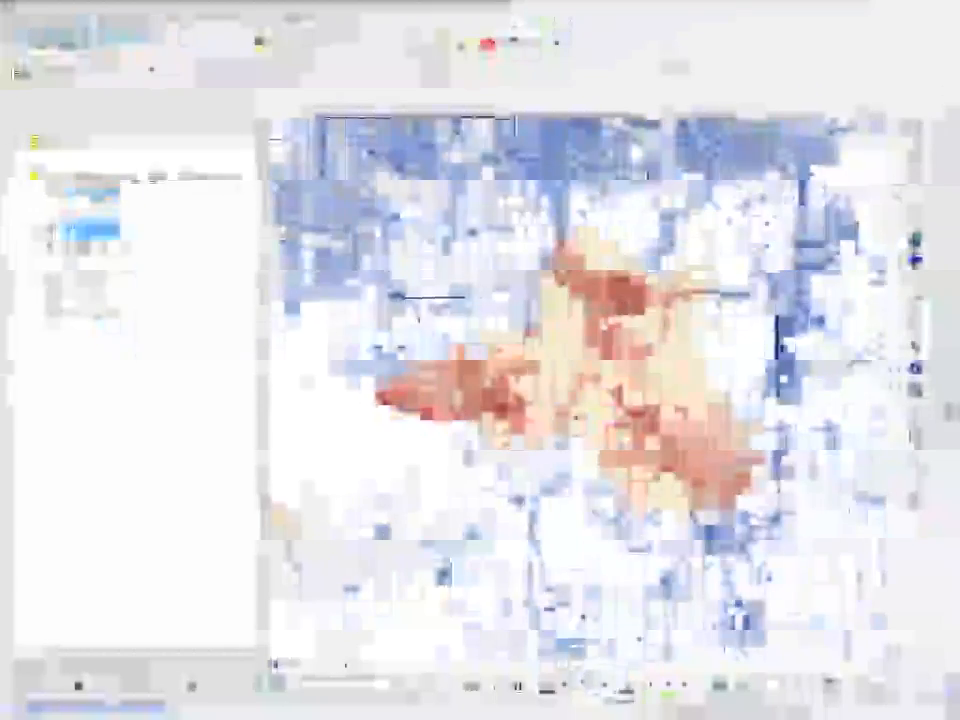
pyautogui.moveTo(90, 229); pyautogui.dragTo(79, 341)
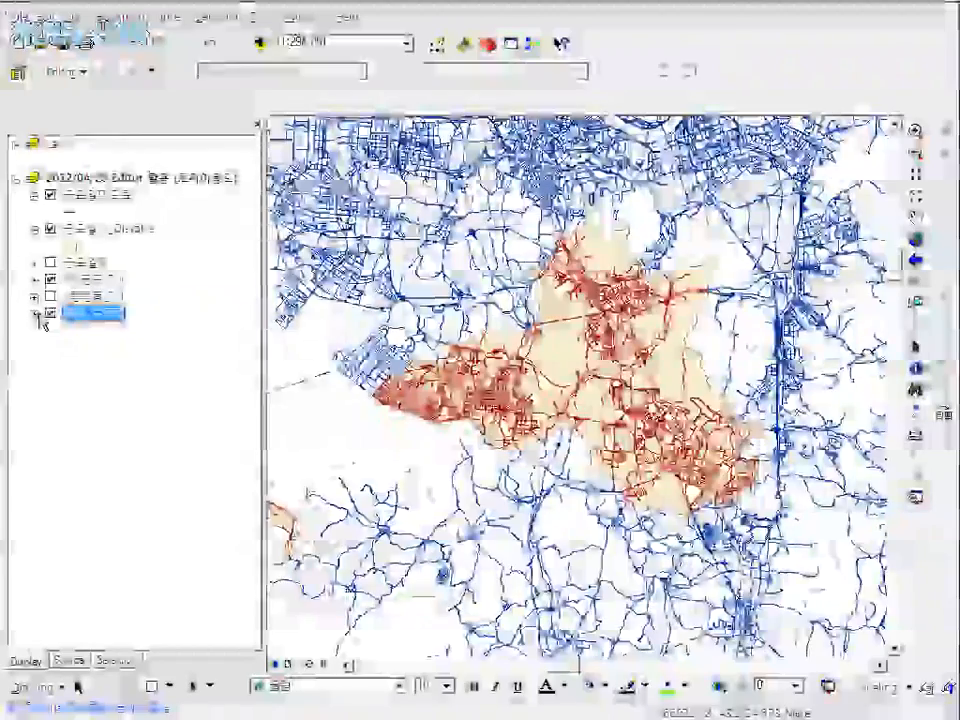
pyautogui.click(50, 312)
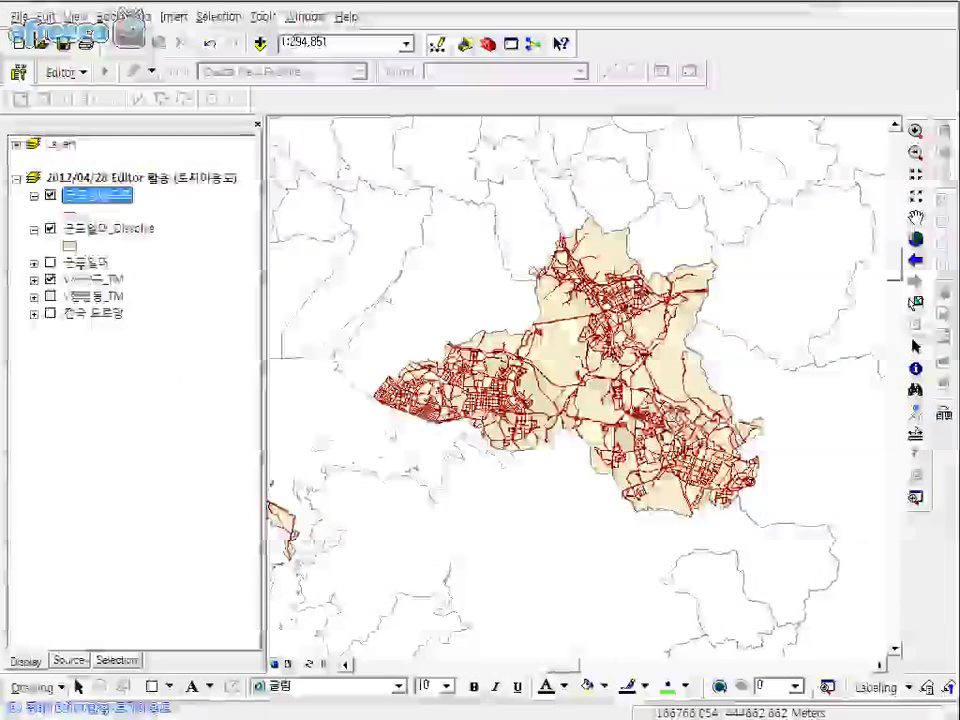
# Move the 군포일대 layer directly above 군포일대_Dissolve in the layer order
pyautogui.click(90, 264)
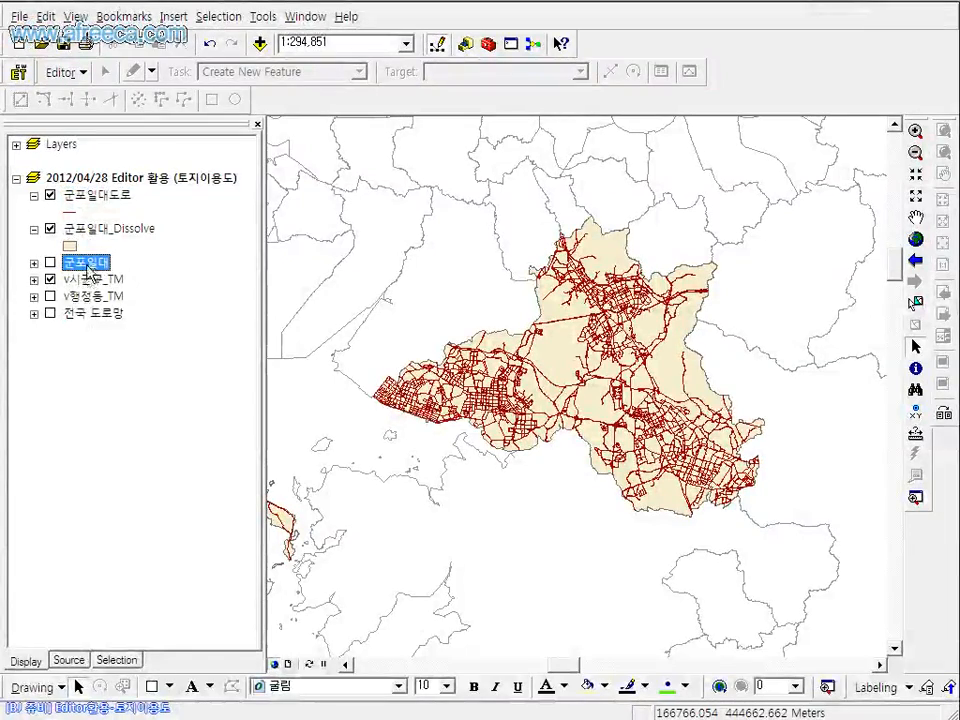
pyautogui.moveTo(88, 268); pyautogui.dragTo(60, 222)
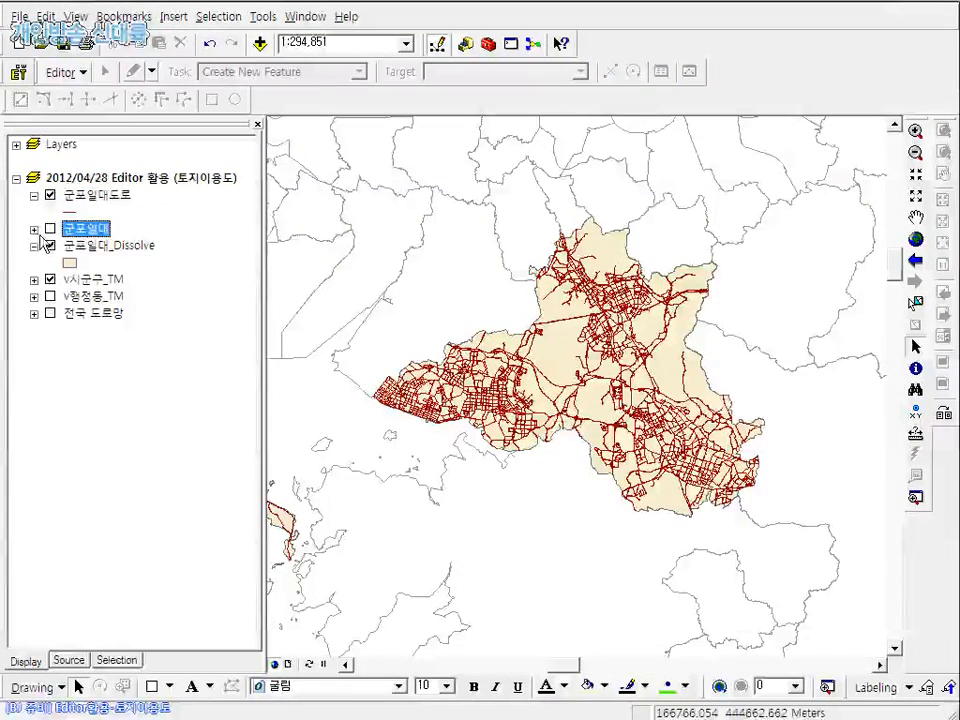
# Expand the 군포일대 layer's legend and set its symbol's fill to No Color
pyautogui.click(34, 229)
pyautogui.click(70, 245)
pyautogui.click(664, 297)
pyautogui.click(690, 324)
pyautogui.click(664, 374)
pyautogui.click(661, 374)
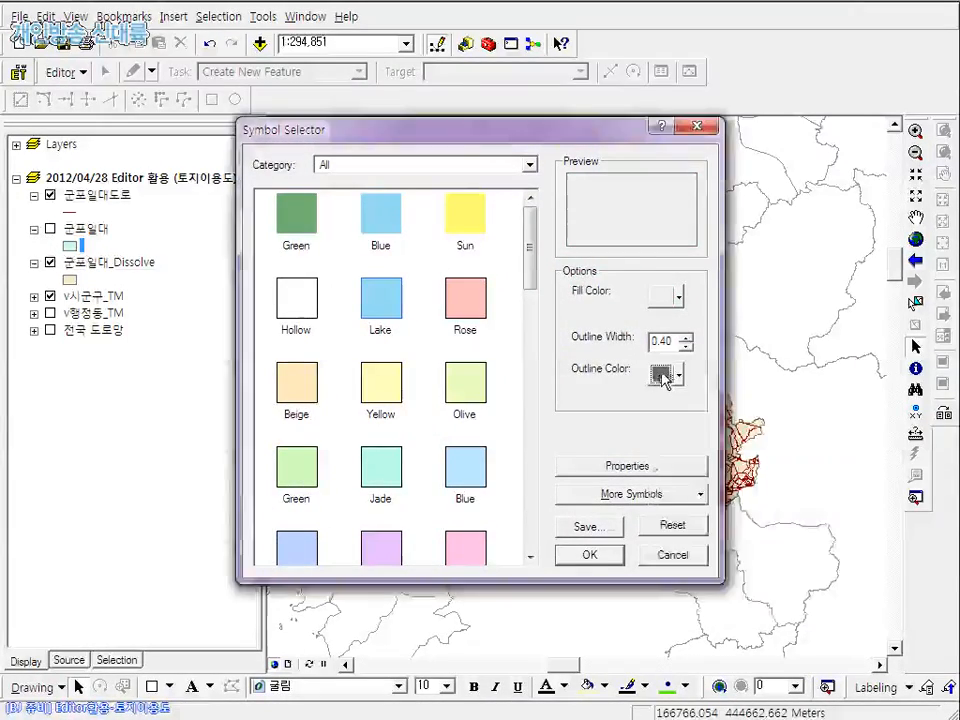
pyautogui.click(589, 556)
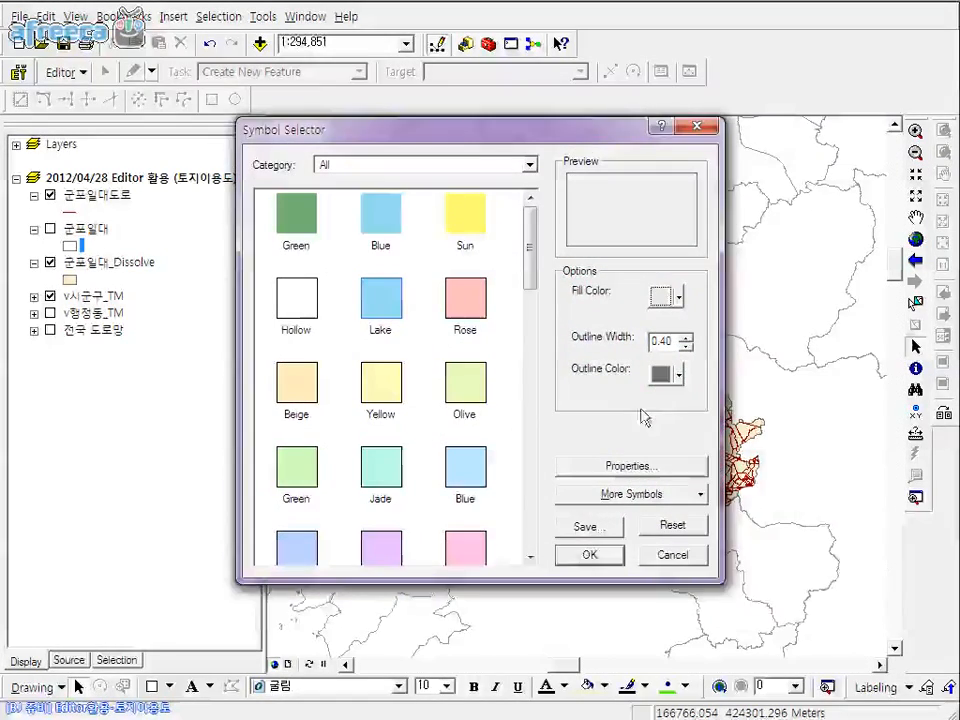
# Give the 군포일대 symbol an orange outline with a width of 0.80
pyautogui.click(678, 374)
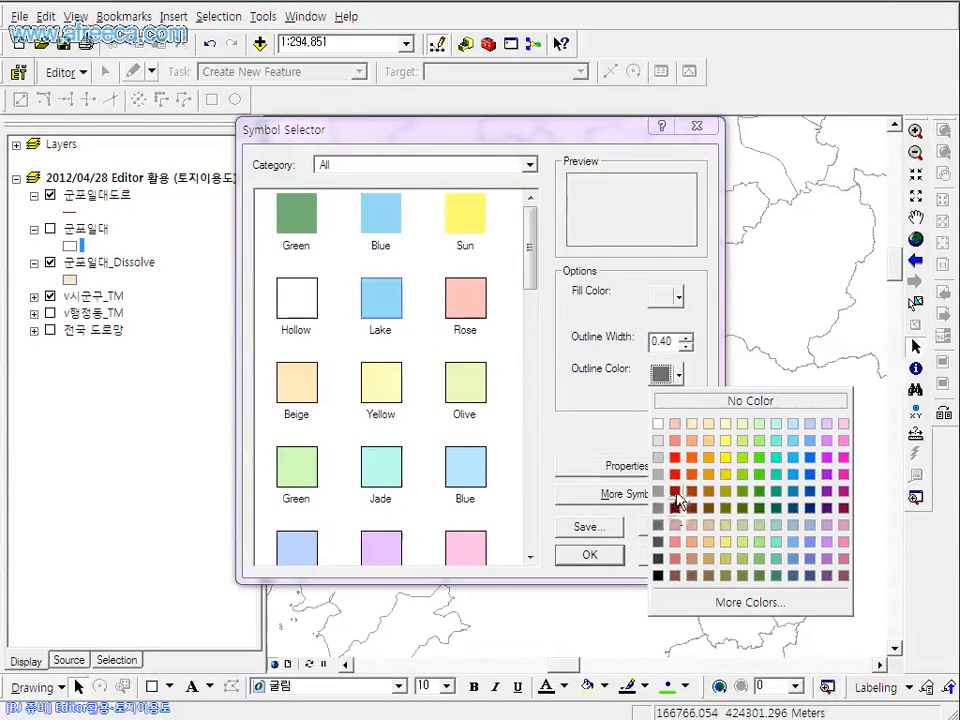
pyautogui.click(692, 458)
pyautogui.moveTo(677, 339); pyautogui.dragTo(620, 328)
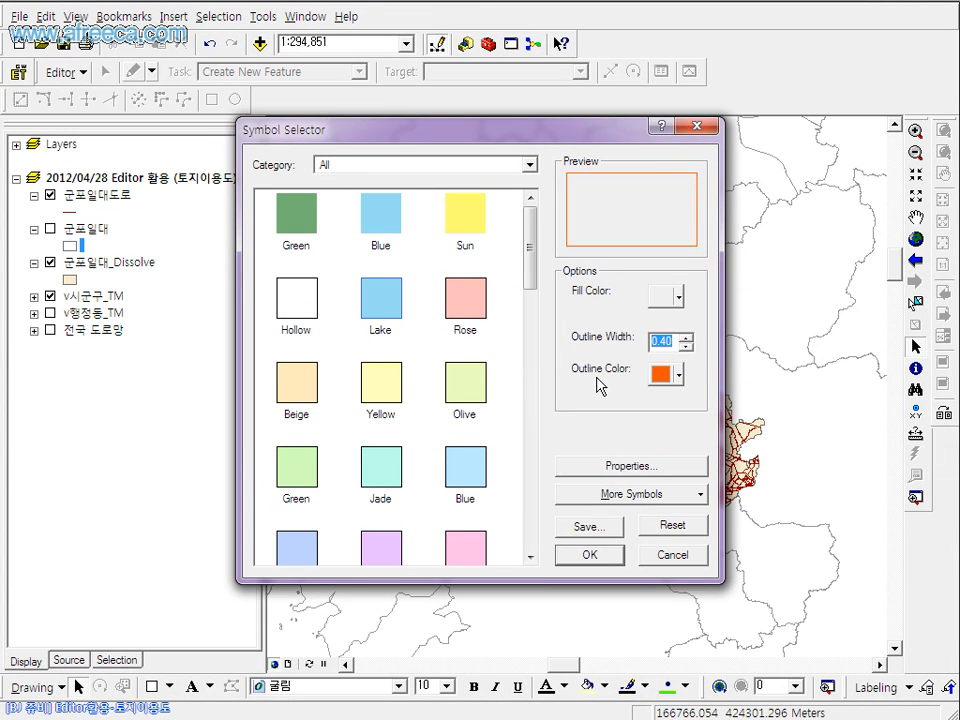
pyautogui.press('Return')
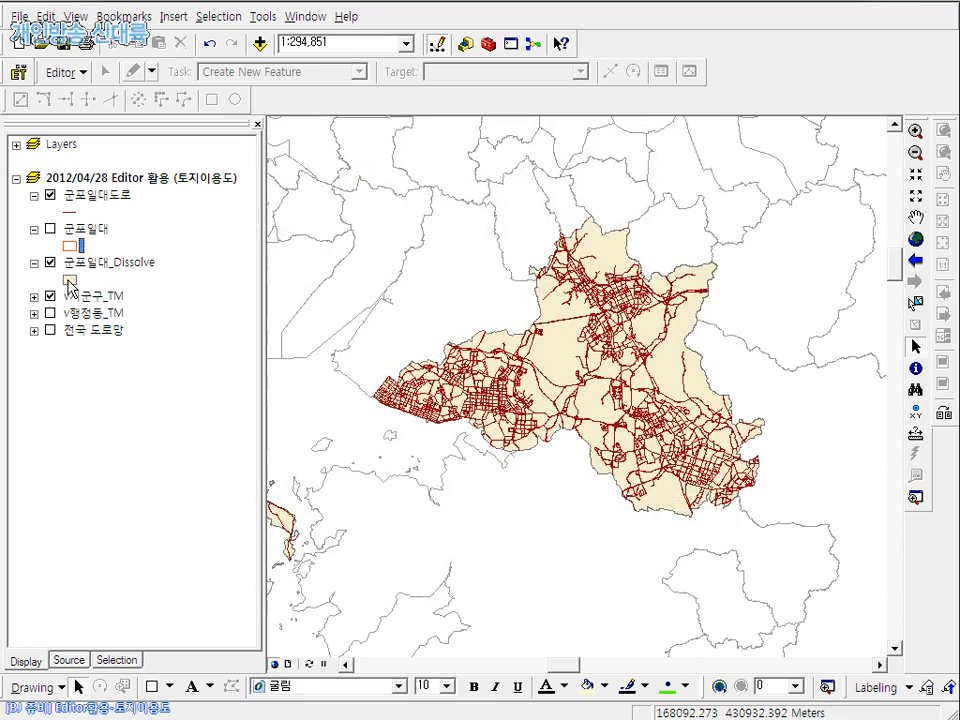
# Give the 군포일대_Dissolve symbol a black outline with a width of 2
pyautogui.click(70, 281)
pyautogui.click(672, 375)
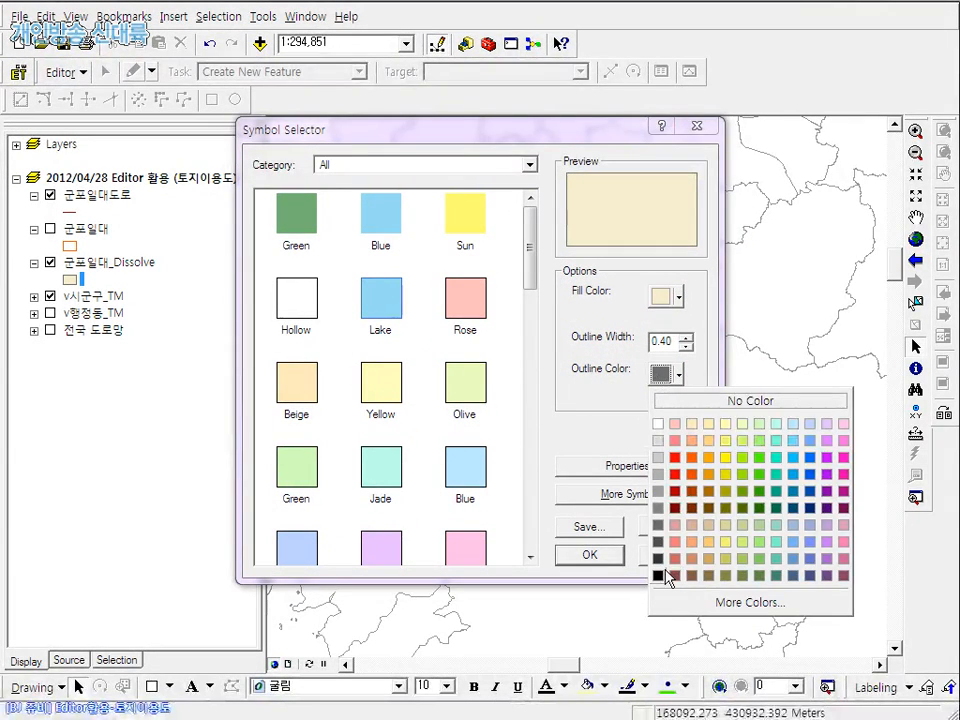
pyautogui.click(660, 575)
pyautogui.moveTo(679, 341); pyautogui.dragTo(589, 354)
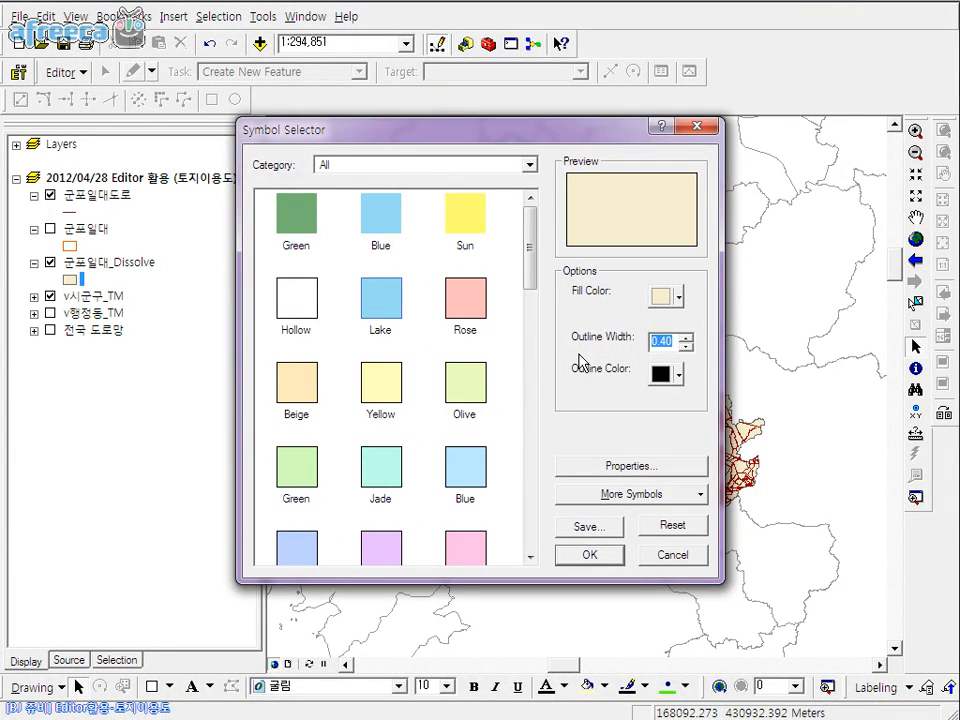
pyautogui.write('2')
pyautogui.press('Return')
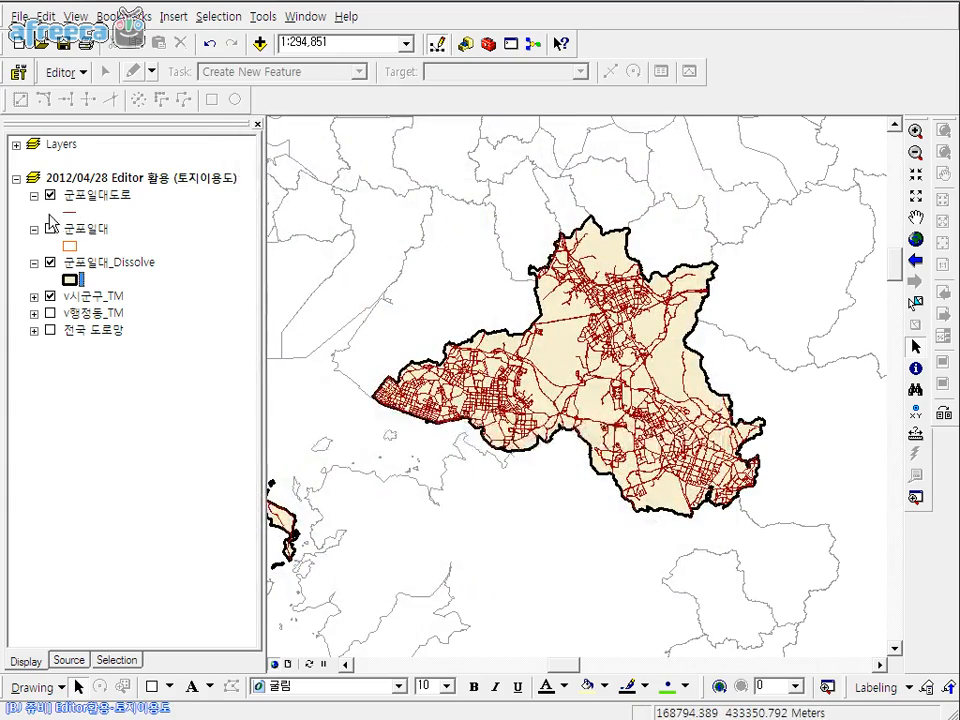
# Turn on the display of the 군포일대 layer, keeping 군포일대_Dissolve displayed as well
pyautogui.click(69, 246)
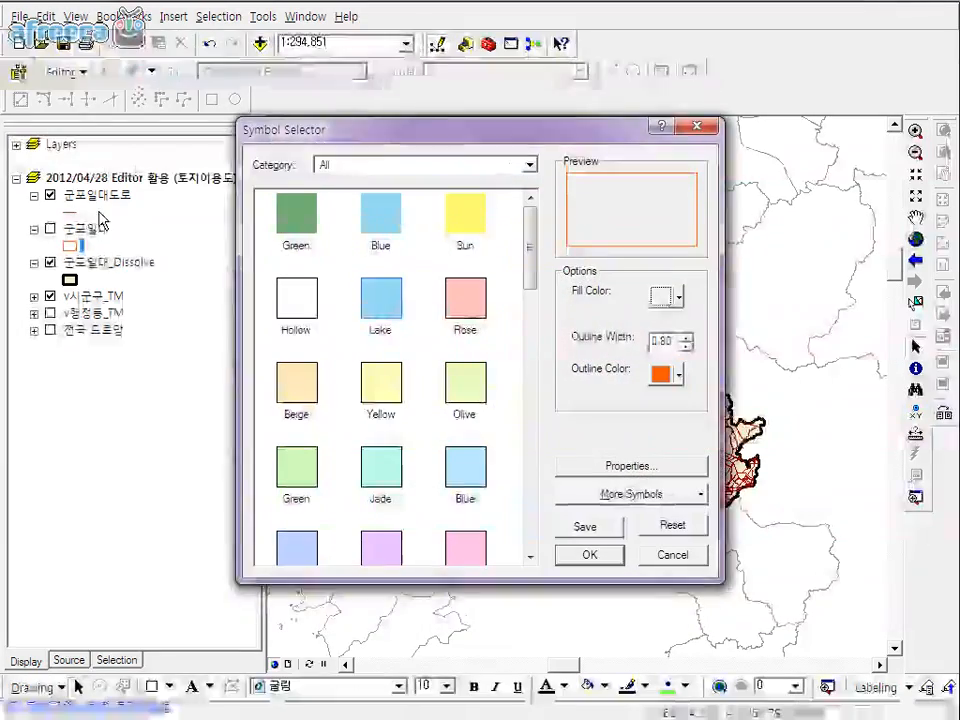
pyautogui.click(707, 128)
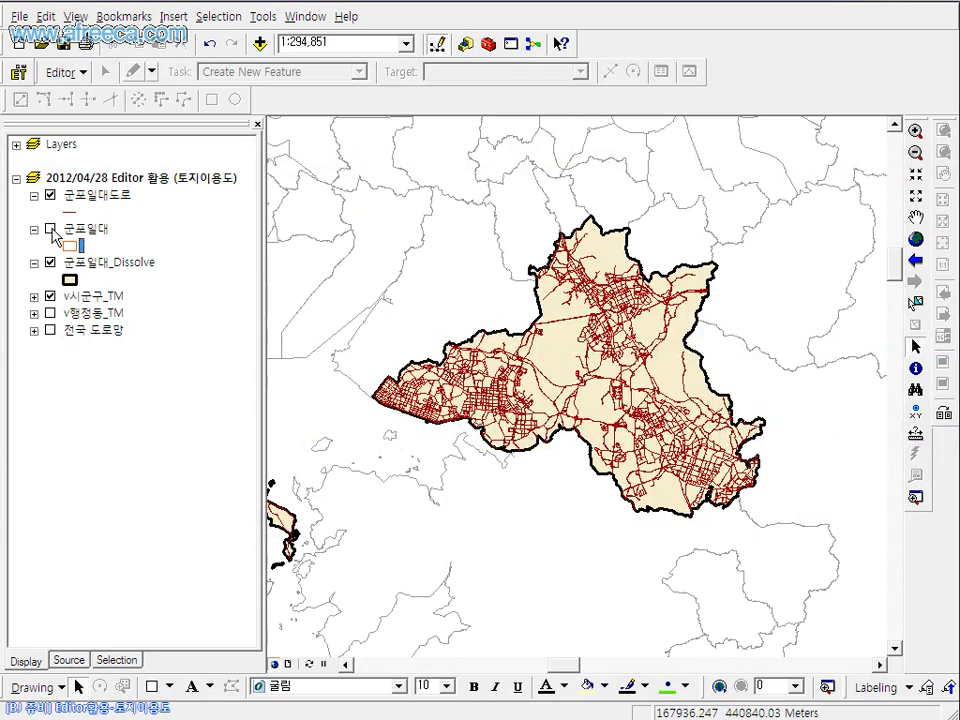
pyautogui.click(50, 229)
pyautogui.click(50, 263)
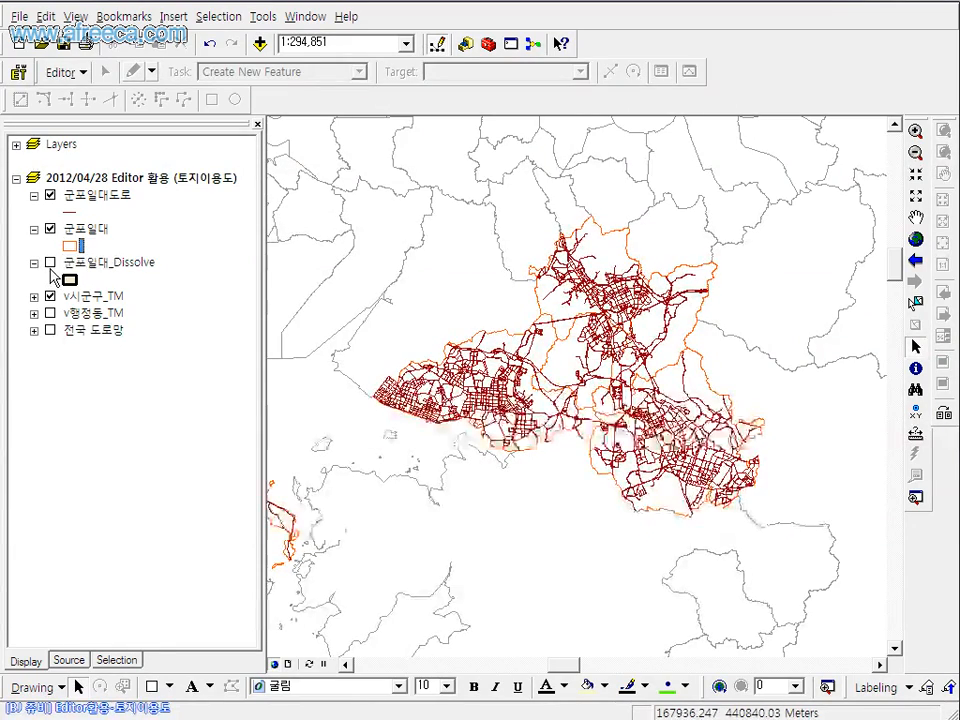
pyautogui.click(50, 263)
# Set the fill of the 군포일대_Dissolve symbol to No Color
pyautogui.click(70, 280)
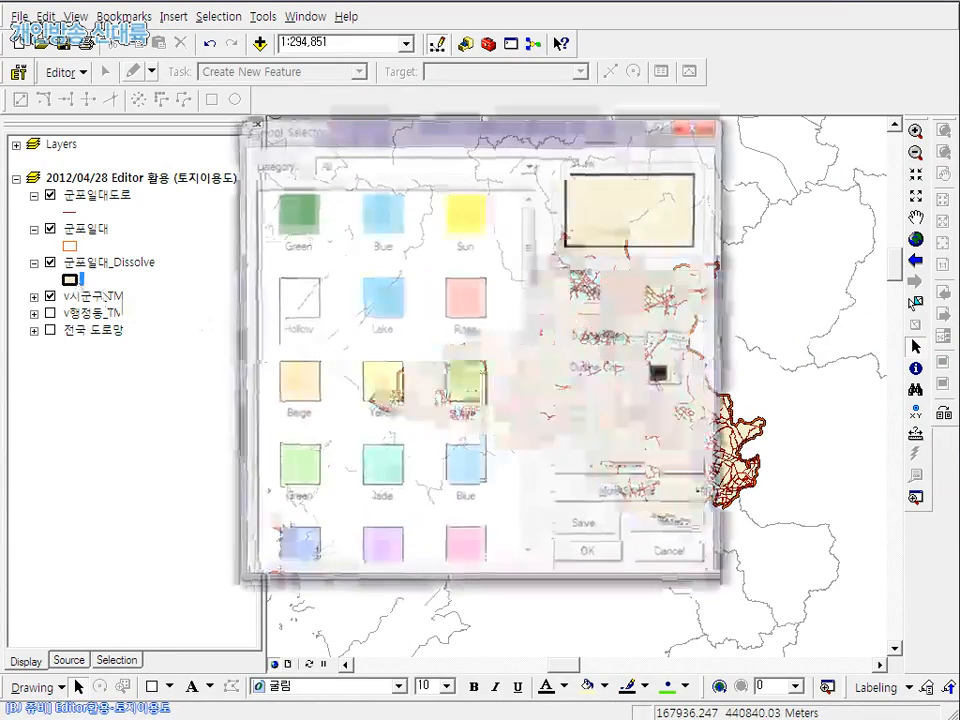
pyautogui.click(664, 300)
pyautogui.click(700, 323)
pyautogui.click(568, 554)
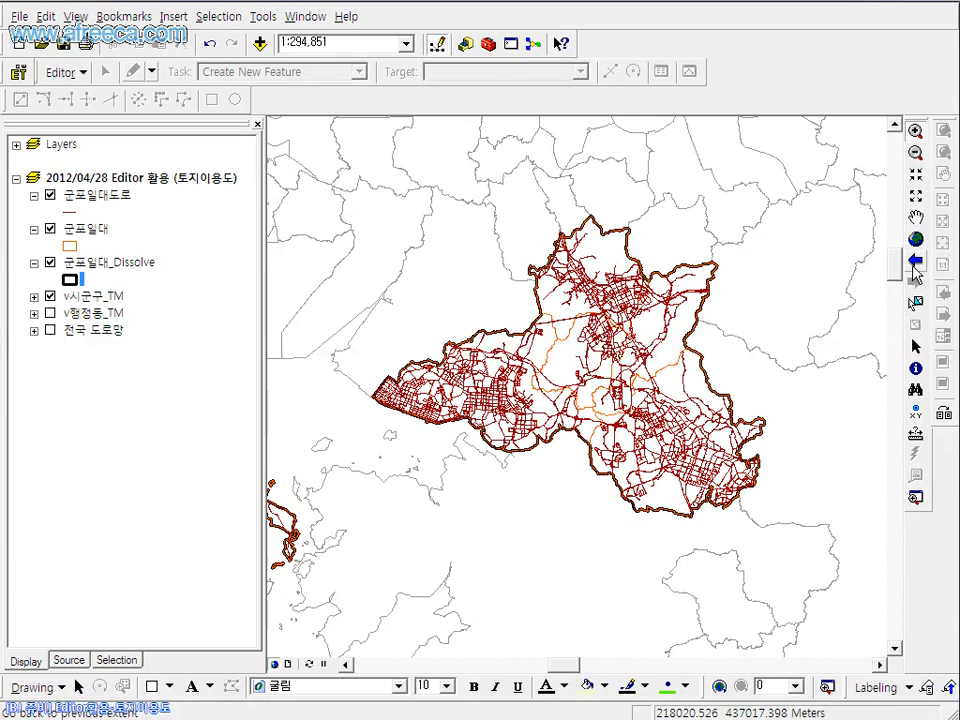
# Try to select the central 군포 district polygon on the map with the Select Features tool
pyautogui.click(916, 301)
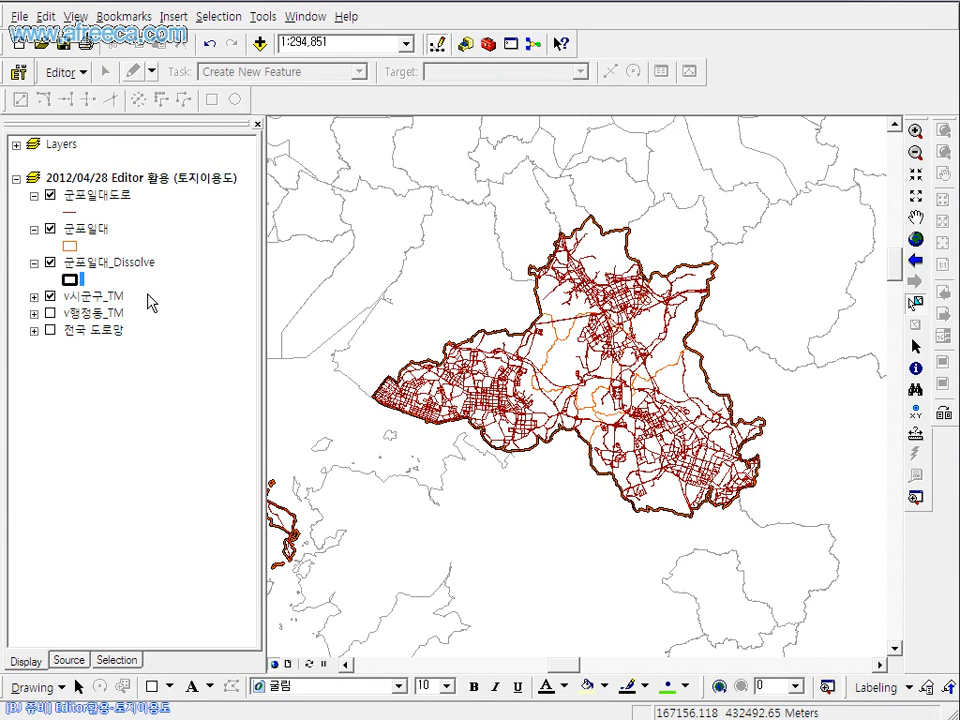
pyautogui.click(577, 383)
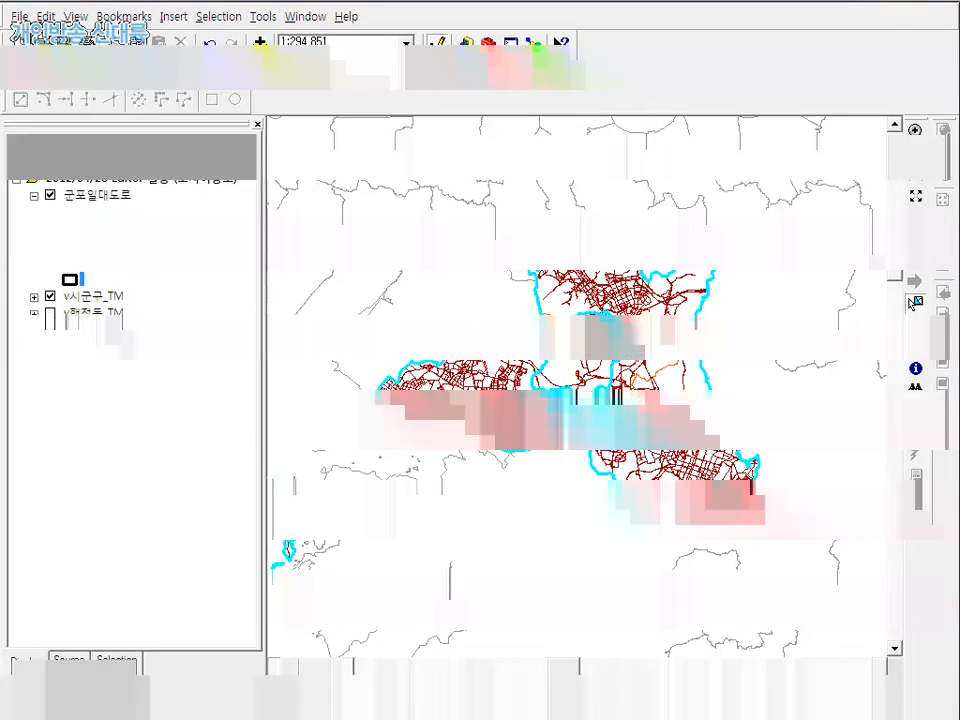
pyautogui.click(656, 436)
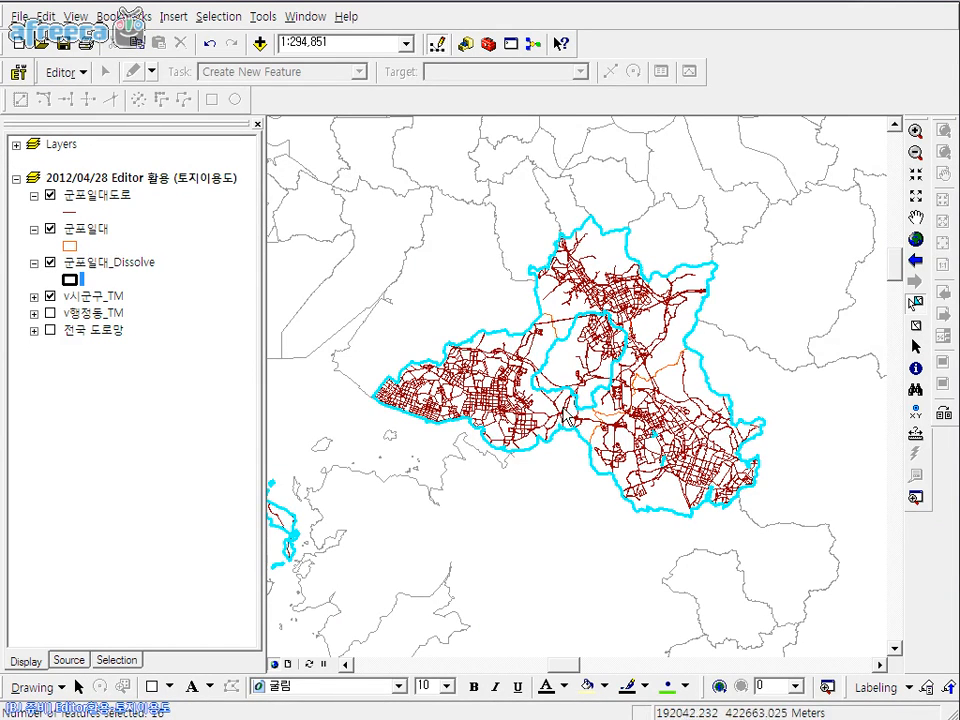
pyautogui.click(579, 467)
# Make 군포일대 the only selectable layer by excluding v시군구_TM, 군포일대_Dissolve and 군포일대도로 from selection
pyautogui.click(117, 661)
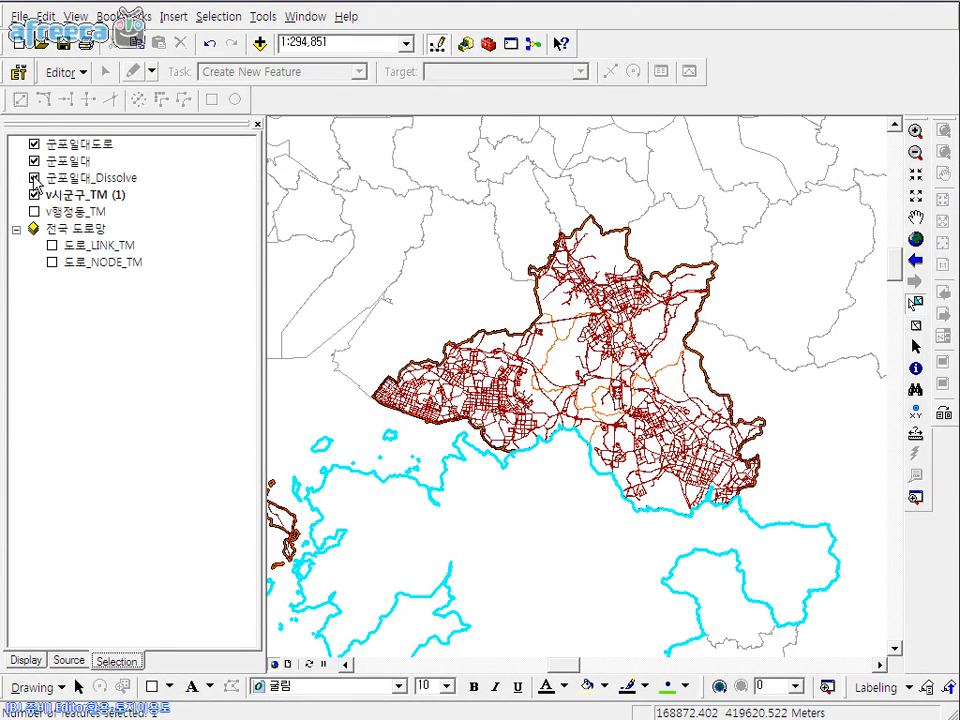
pyautogui.click(35, 194)
pyautogui.click(35, 177)
pyautogui.click(35, 144)
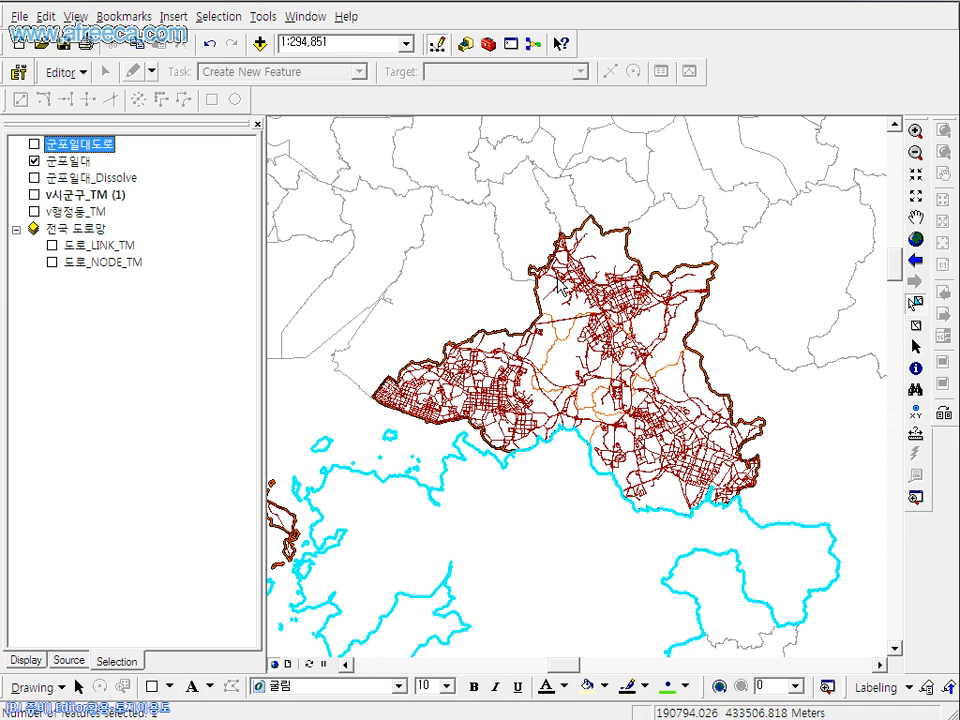
# Clear the current selection, select the central 군포 polygon of 군포일대, and return to the layer display list
pyautogui.click(915, 324)
pyautogui.click(582, 366)
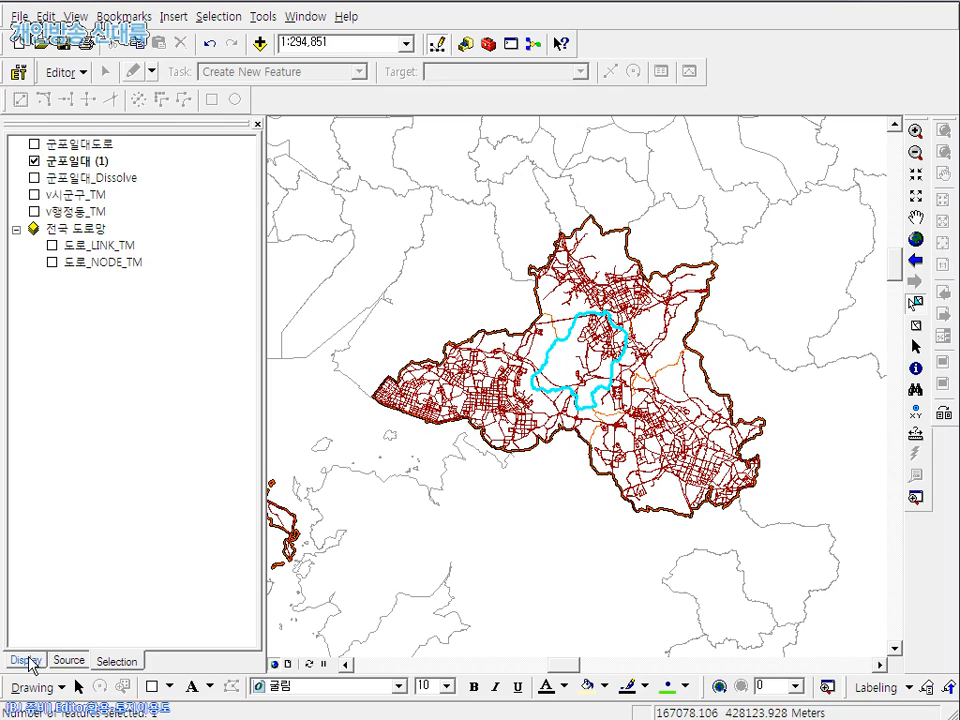
pyautogui.click(30, 661)
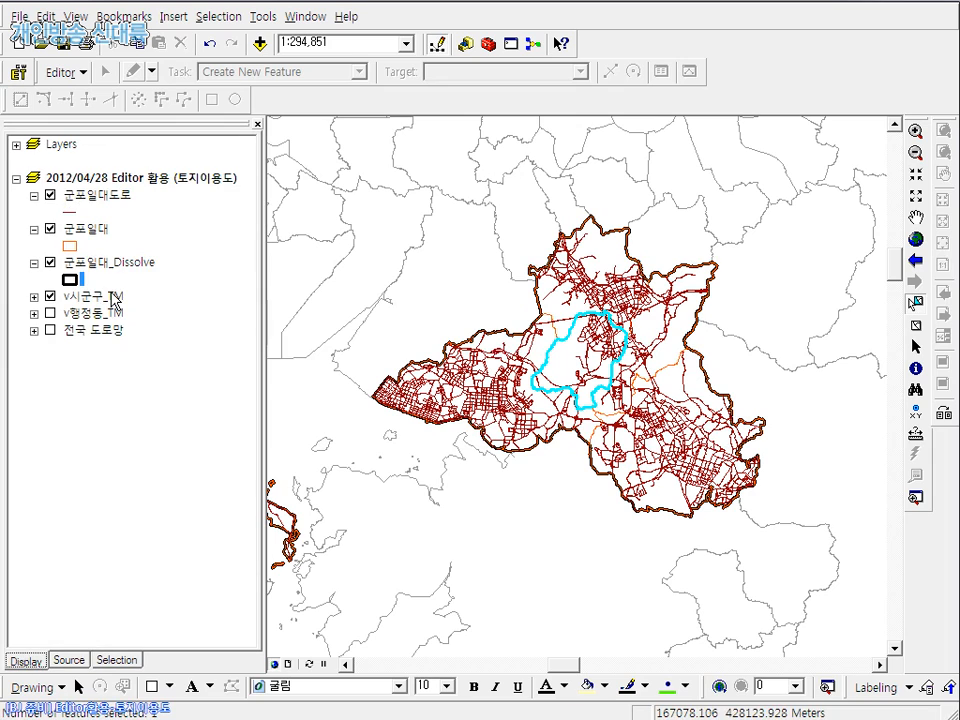
# Export the selected 군포일대 feature as 군포 in the 001 shp folder, add it to the map, and clear the selection
pyautogui.rightClick(86, 233)
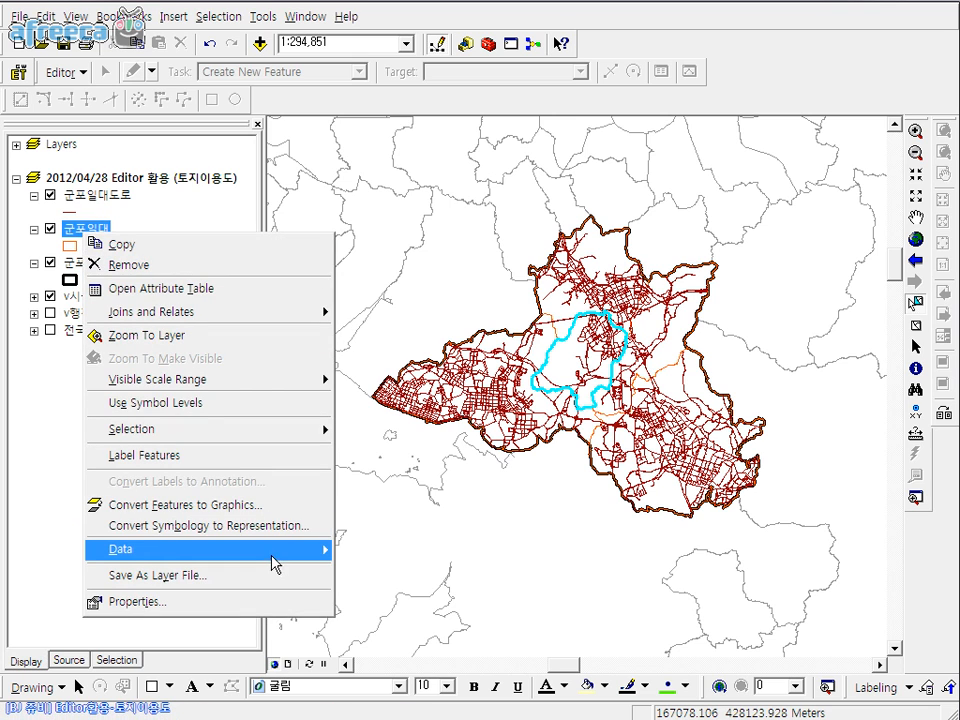
pyautogui.moveTo(272, 552)
pyautogui.click(368, 574)
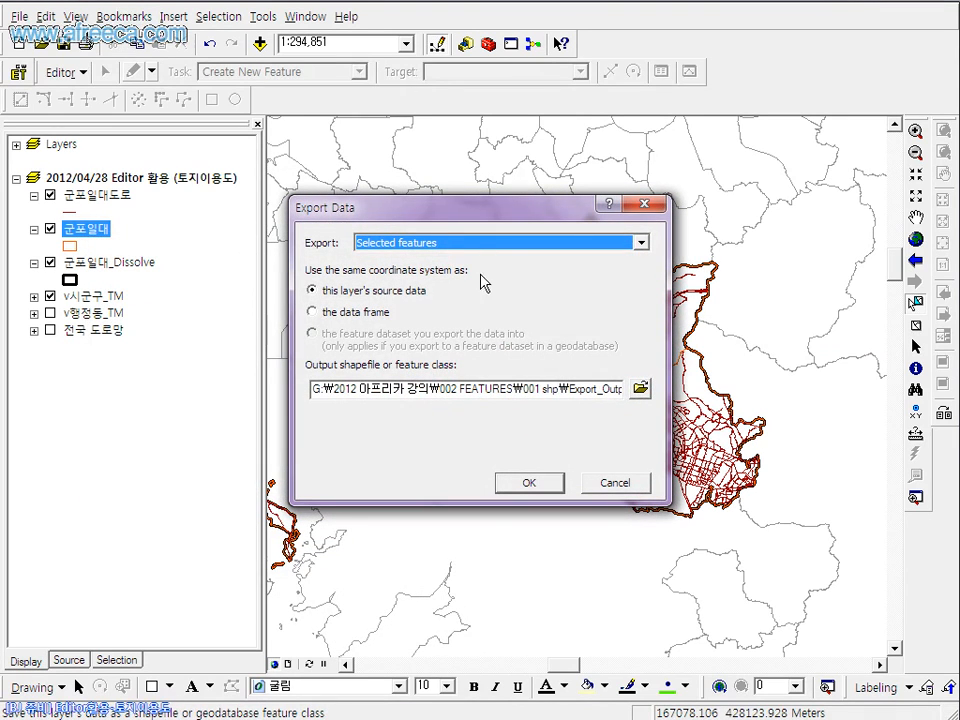
pyautogui.doubleClick(588, 402)
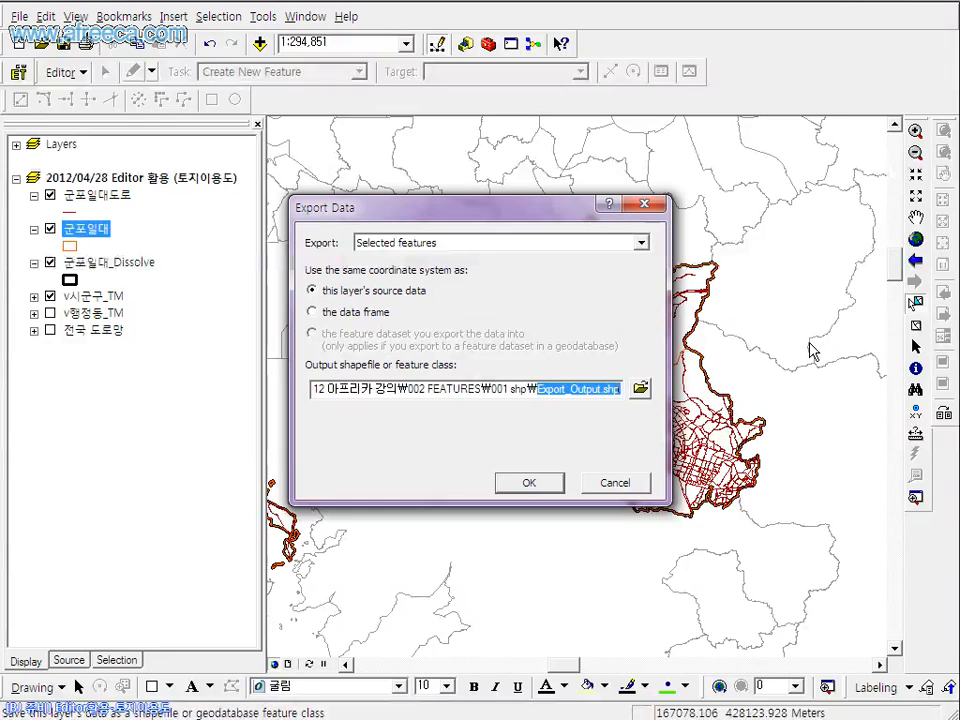
pyautogui.write('구')
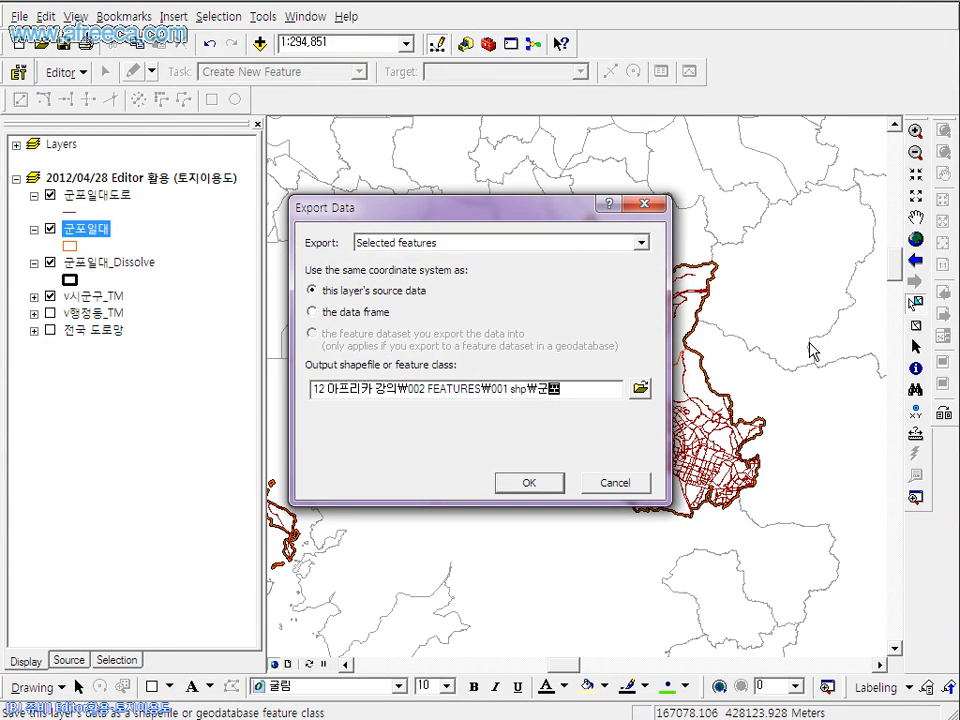
pyautogui.write('포')
pyautogui.click(547, 481)
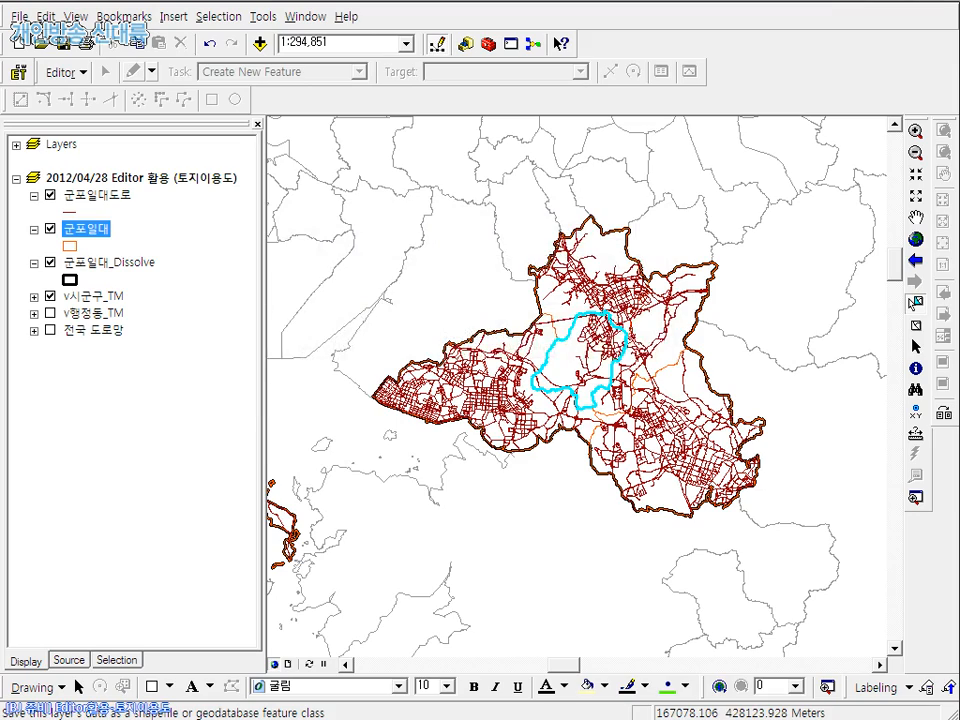
pyautogui.rightClick(280, 246)
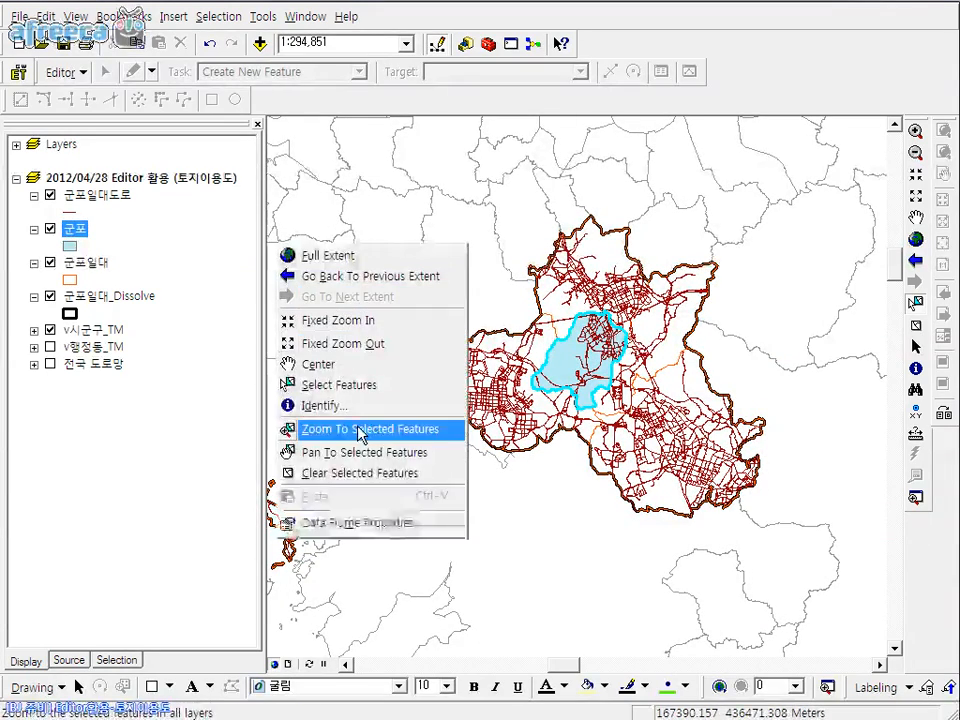
pyautogui.click(356, 473)
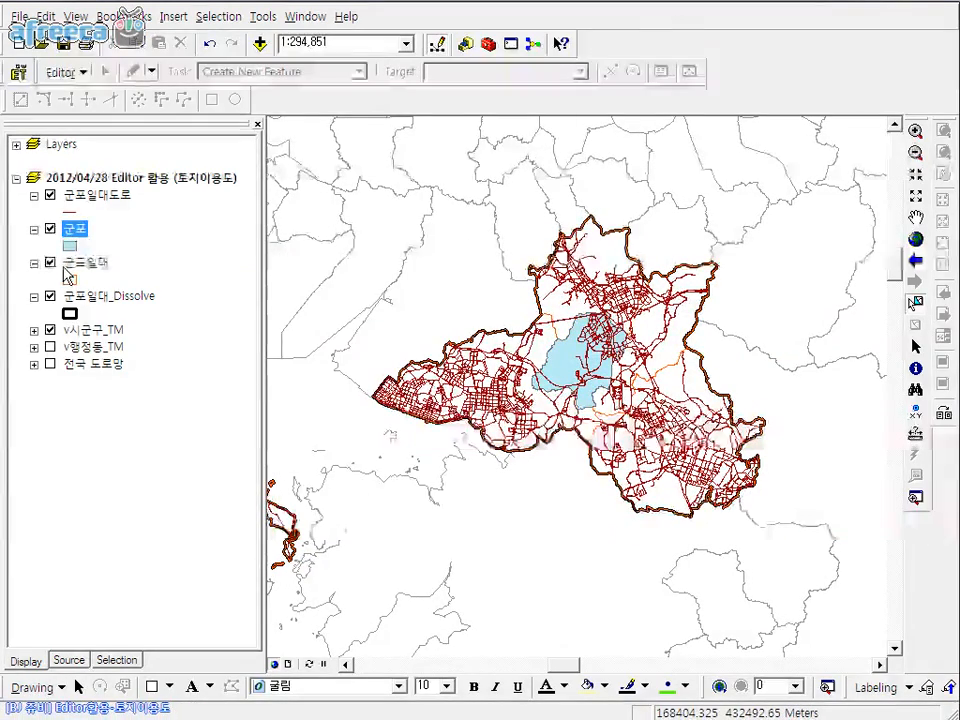
pyautogui.click(69, 245)
pyautogui.click(670, 300)
pyautogui.click(690, 323)
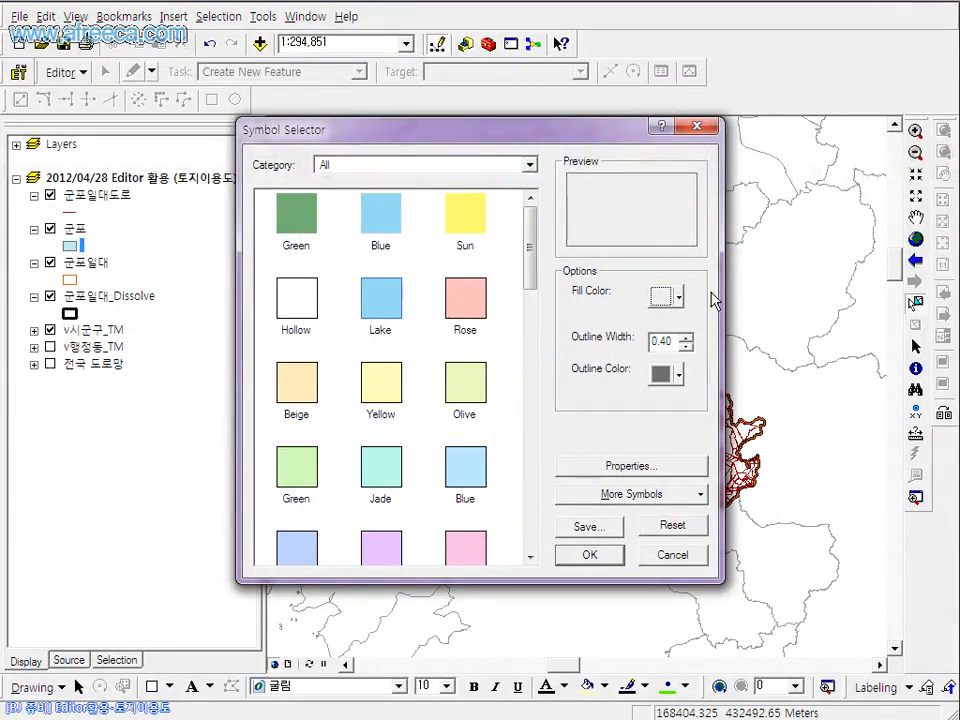
pyautogui.doubleClick(652, 215)
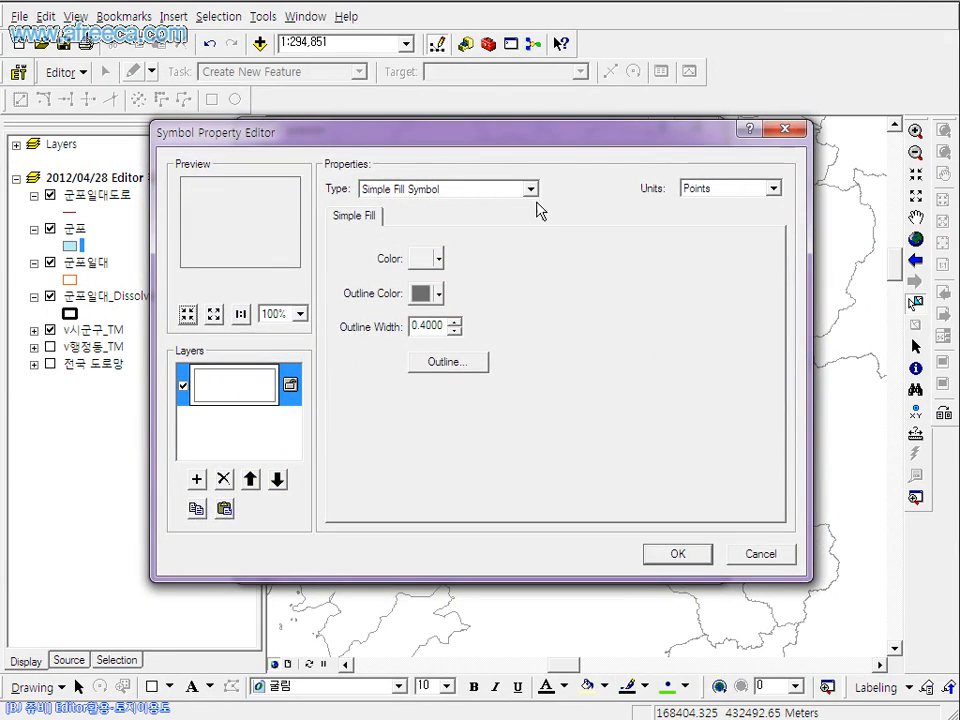
pyautogui.click(783, 130)
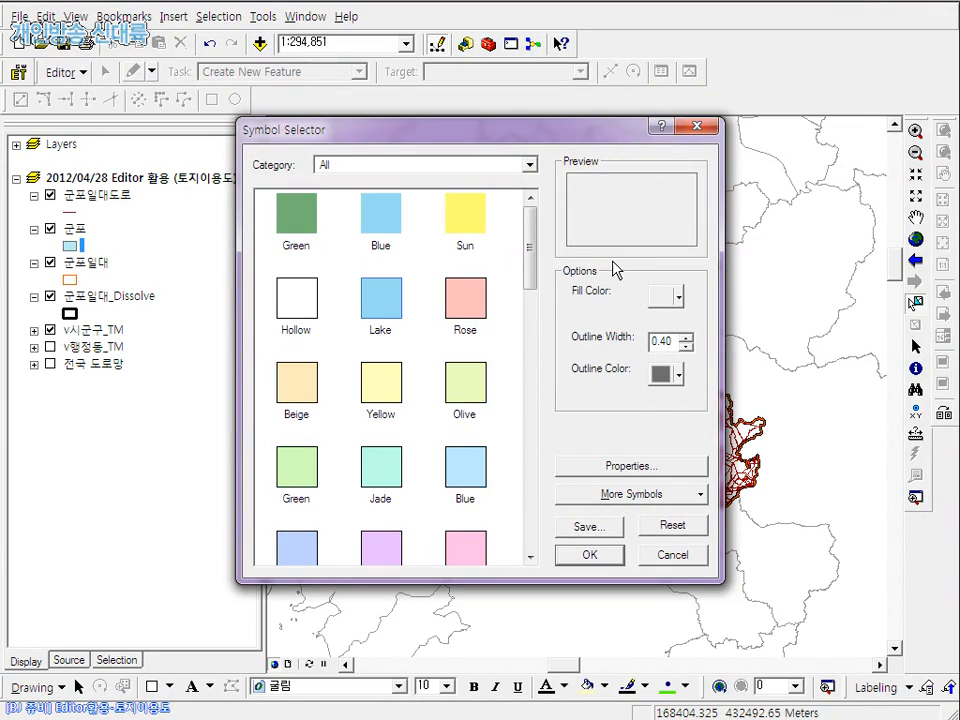
pyautogui.click(696, 128)
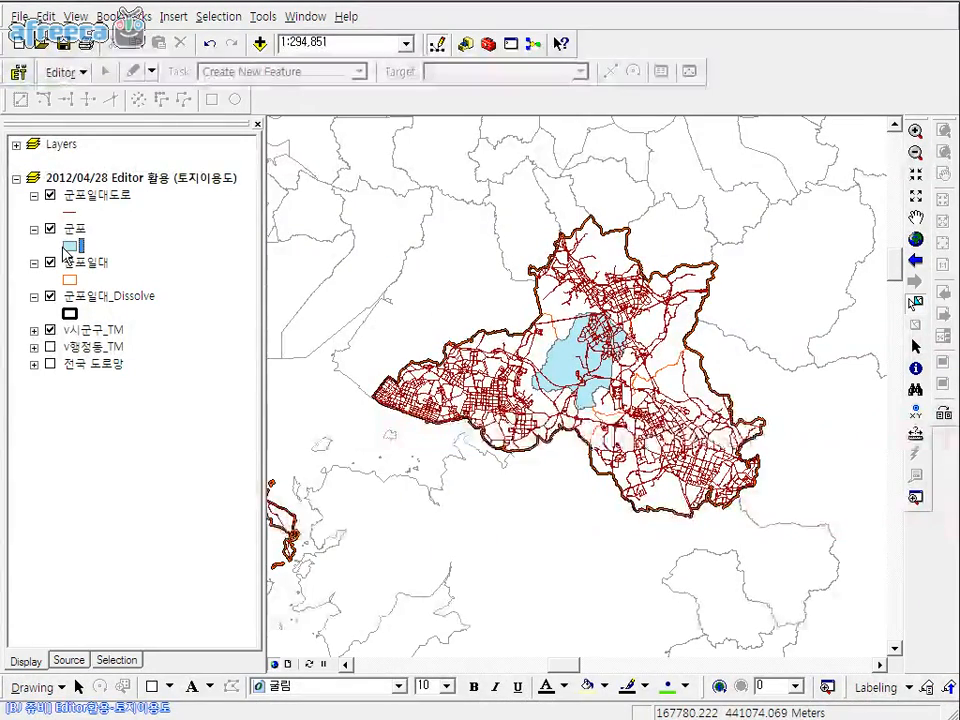
# Set the 군포 layer's fill to No Color and change its outline type to Cartographic Line Symbol
pyautogui.click(69, 247)
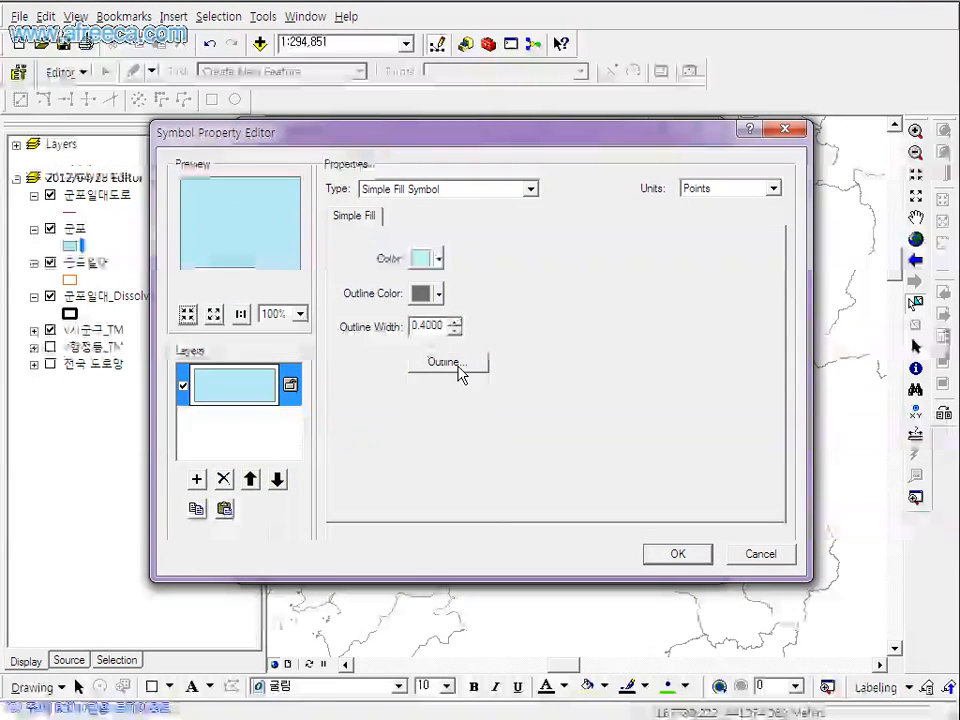
pyautogui.click(422, 258)
pyautogui.click(450, 283)
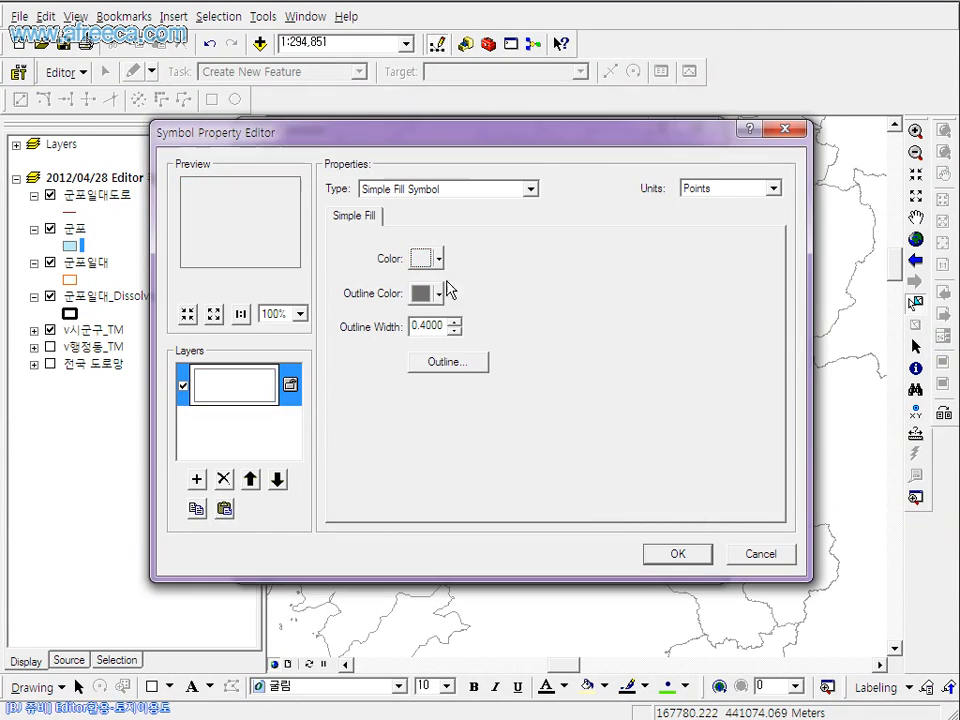
pyautogui.click(448, 362)
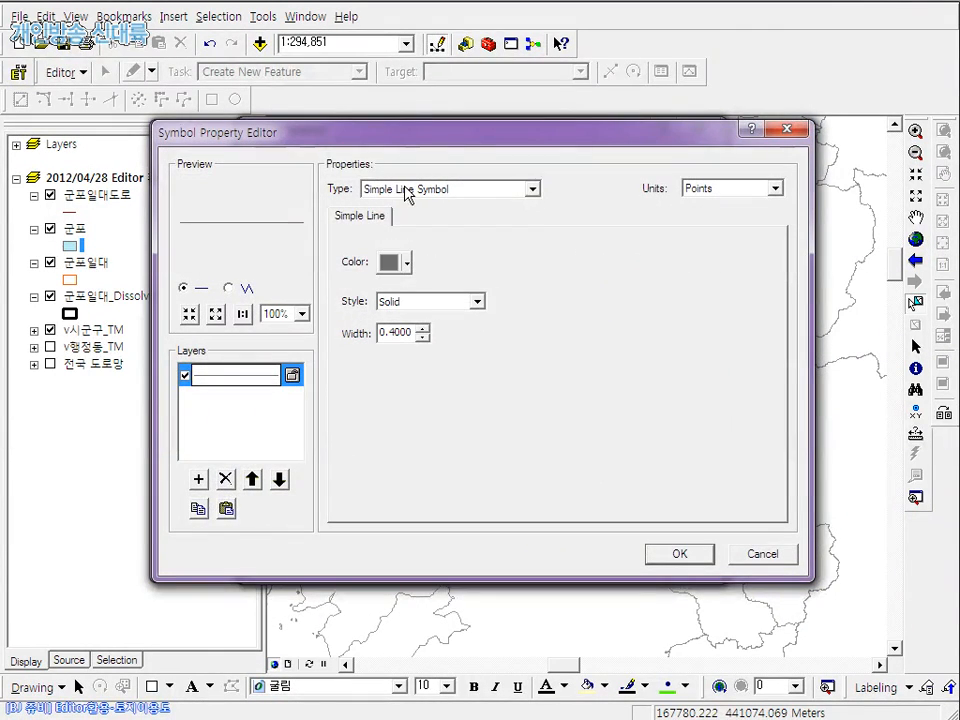
pyautogui.click(407, 192)
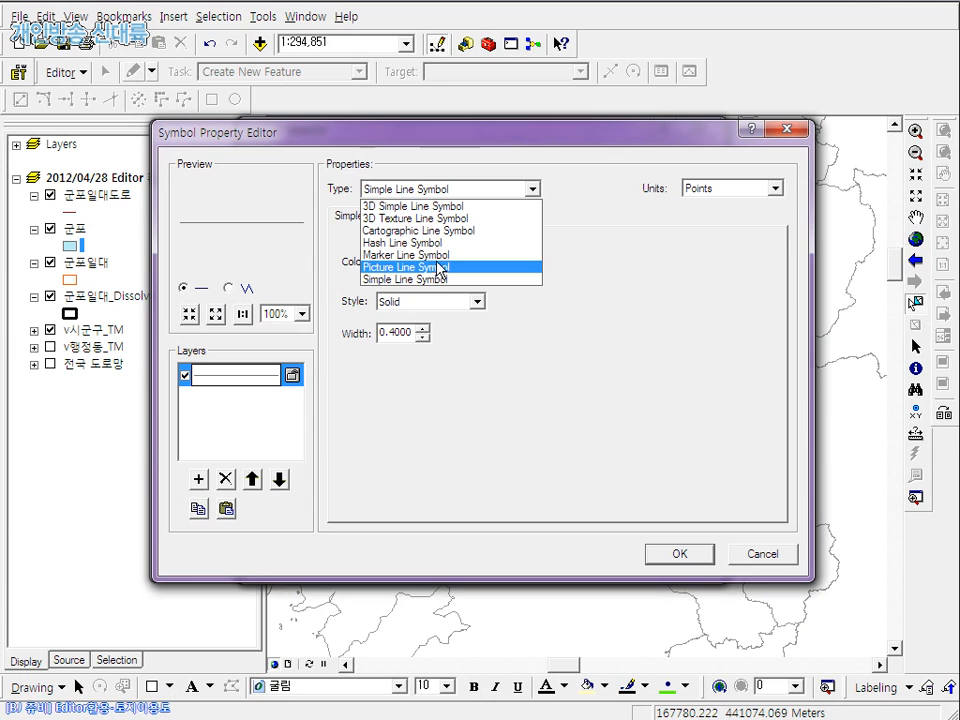
pyautogui.click(447, 231)
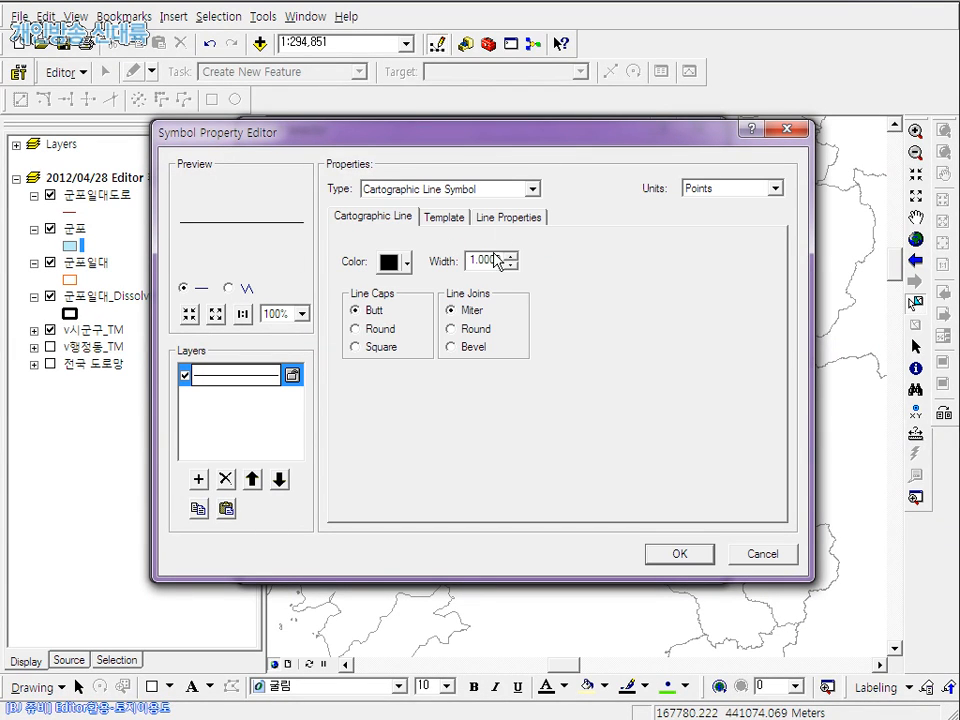
# Define the 군포 outline's template as a repeating pattern of one long and two short dashes, with an interval of 2
pyautogui.click(444, 217)
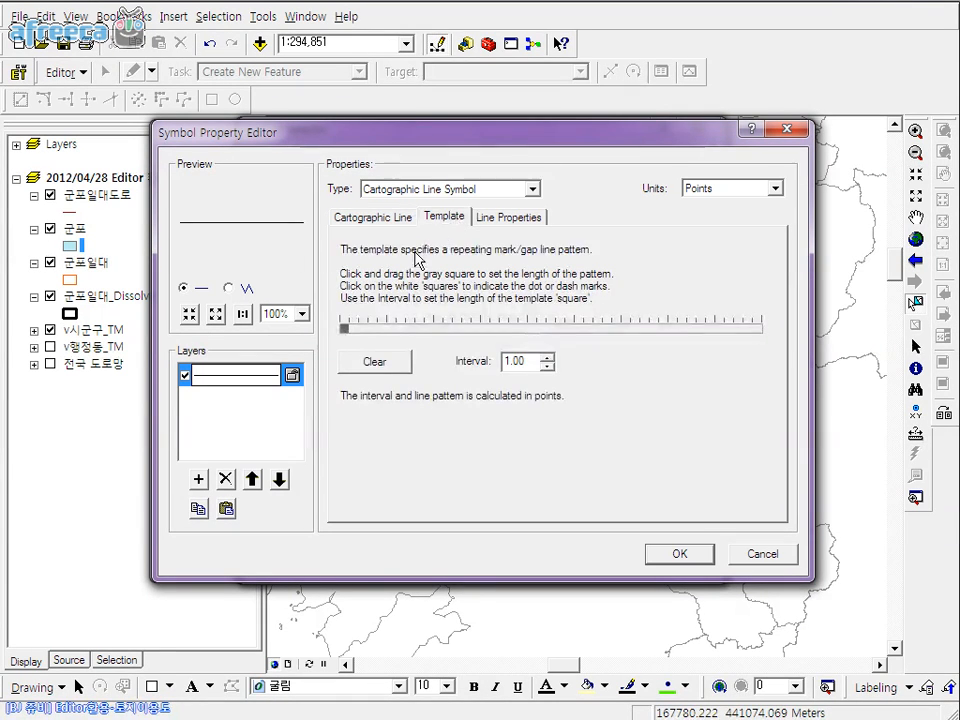
pyautogui.moveTo(343, 326); pyautogui.dragTo(621, 326)
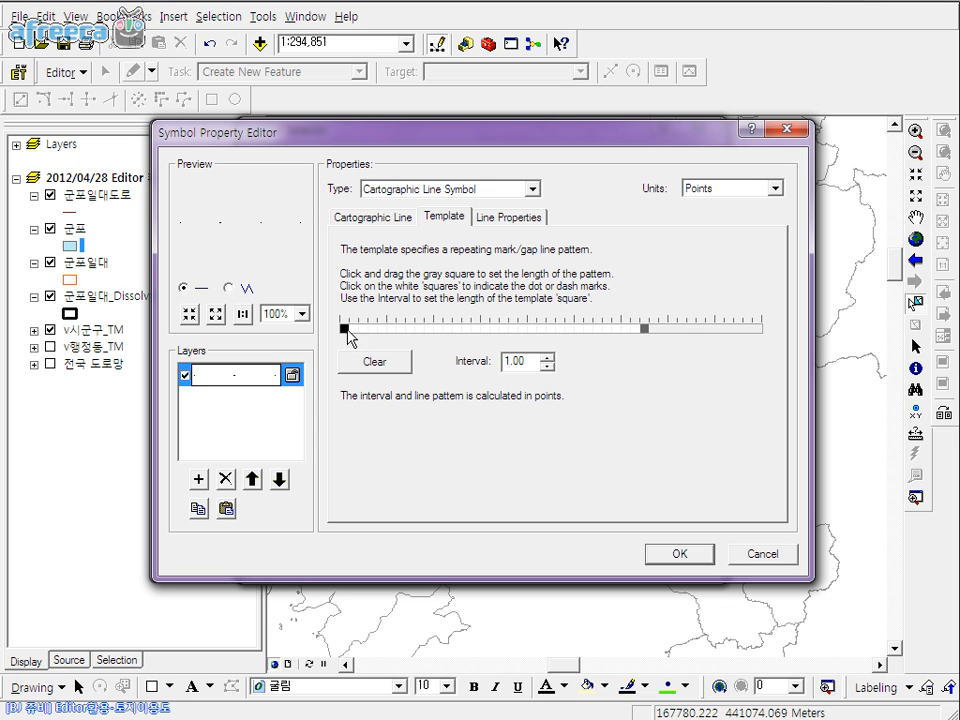
pyautogui.moveTo(364, 329); pyautogui.dragTo(389, 329)
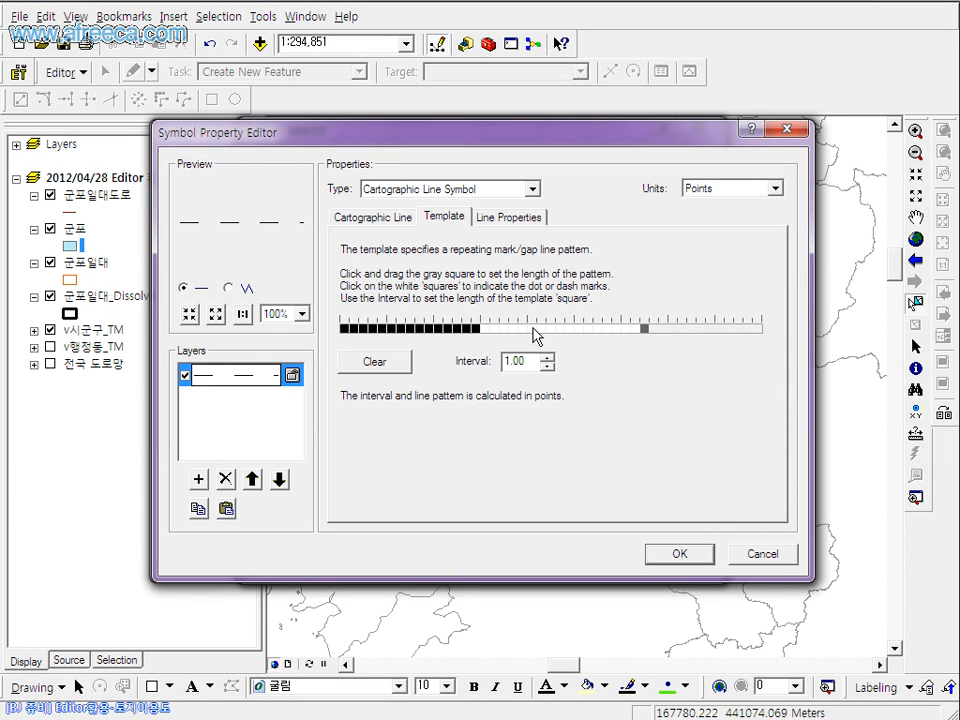
pyautogui.moveTo(533, 329); pyautogui.dragTo(547, 329)
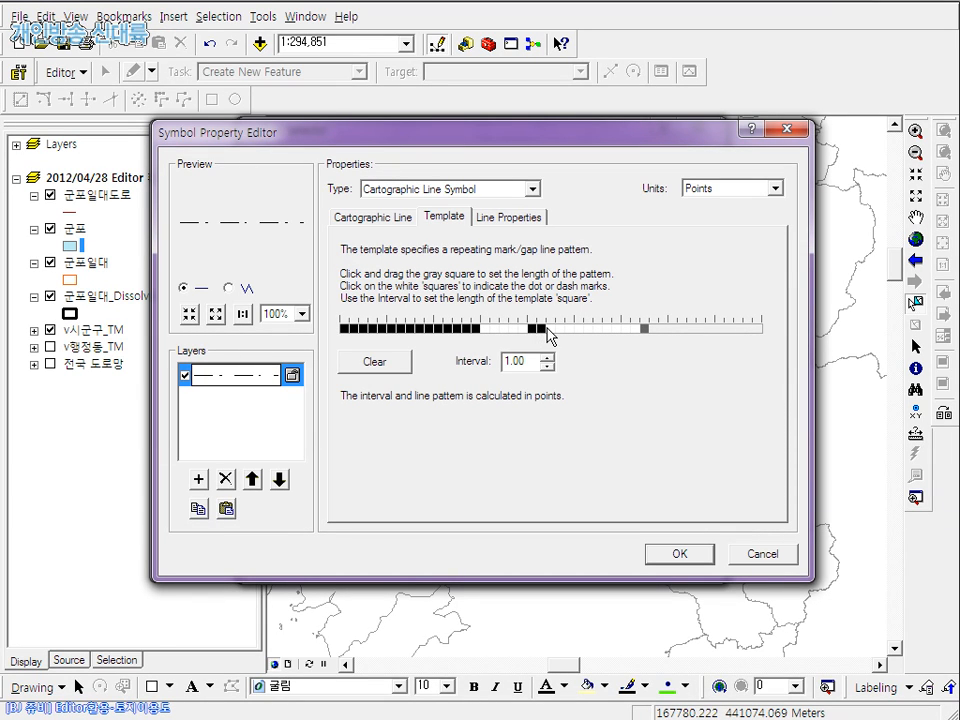
pyautogui.moveTo(650, 330); pyautogui.dragTo(702, 330)
pyautogui.click(607, 328)
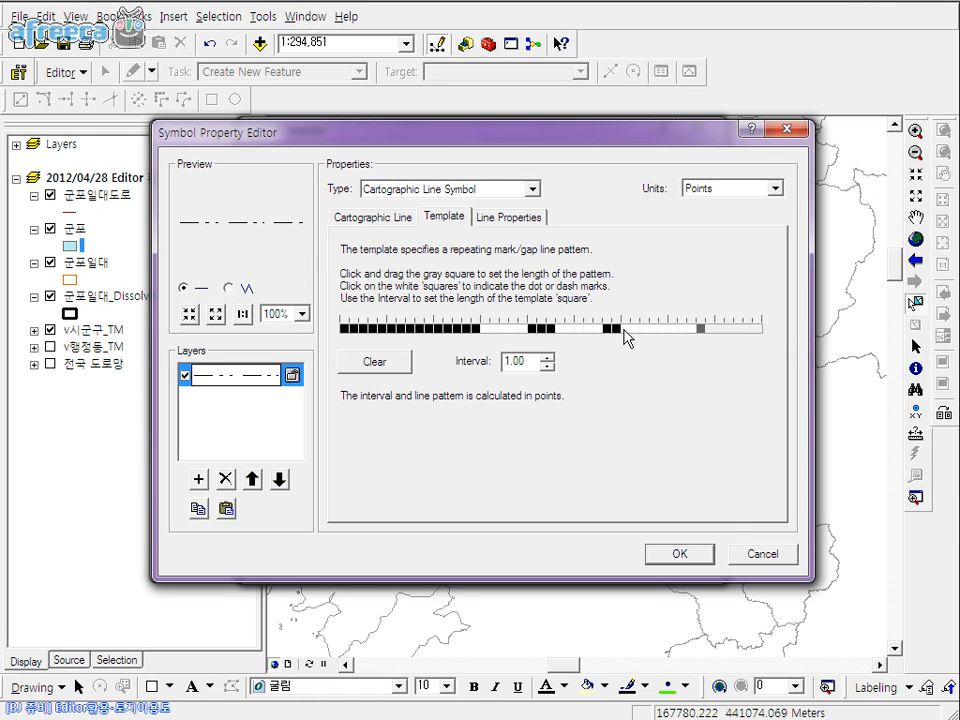
pyautogui.moveTo(701, 328); pyautogui.dragTo(685, 331)
pyautogui.click(546, 357)
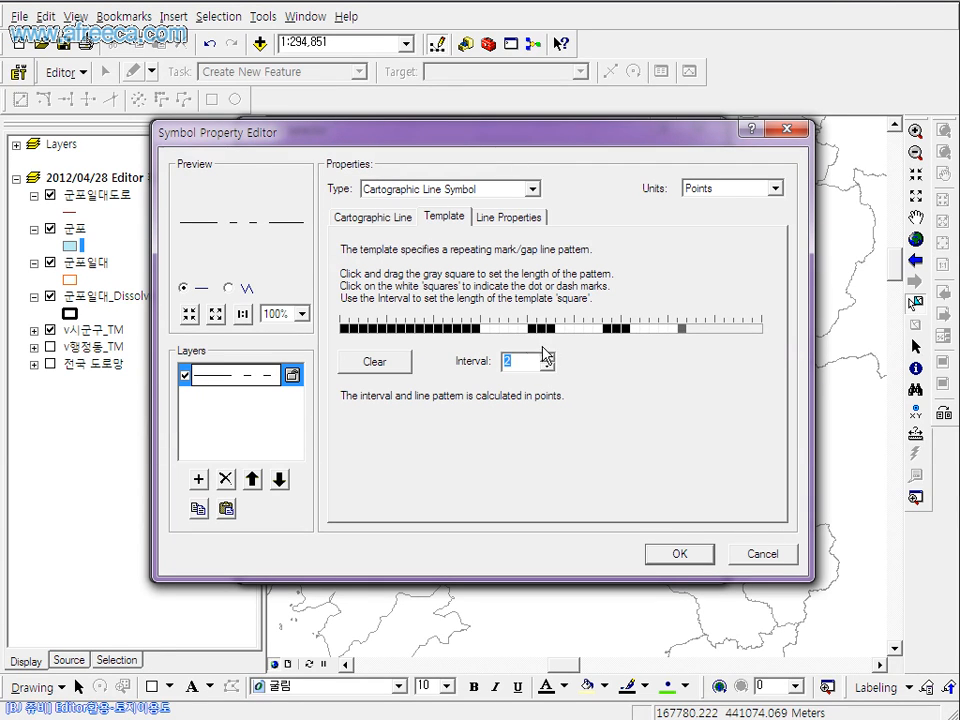
# Make the 군포 outline red with width 2 and Round line caps, and apply the symbol to the layer
pyautogui.click(402, 222)
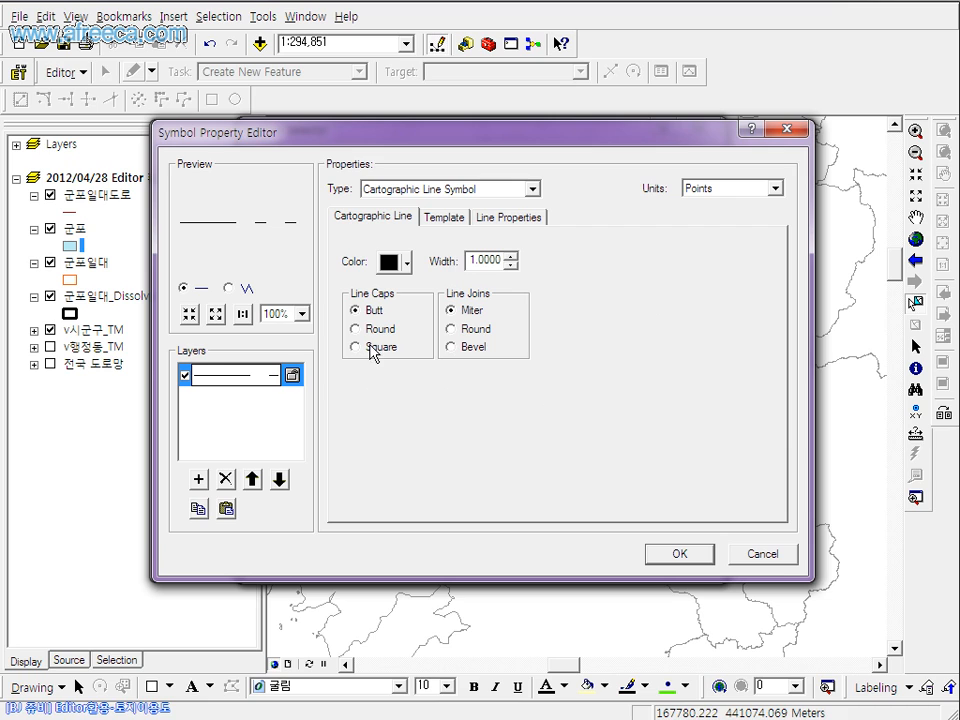
pyautogui.click(390, 262)
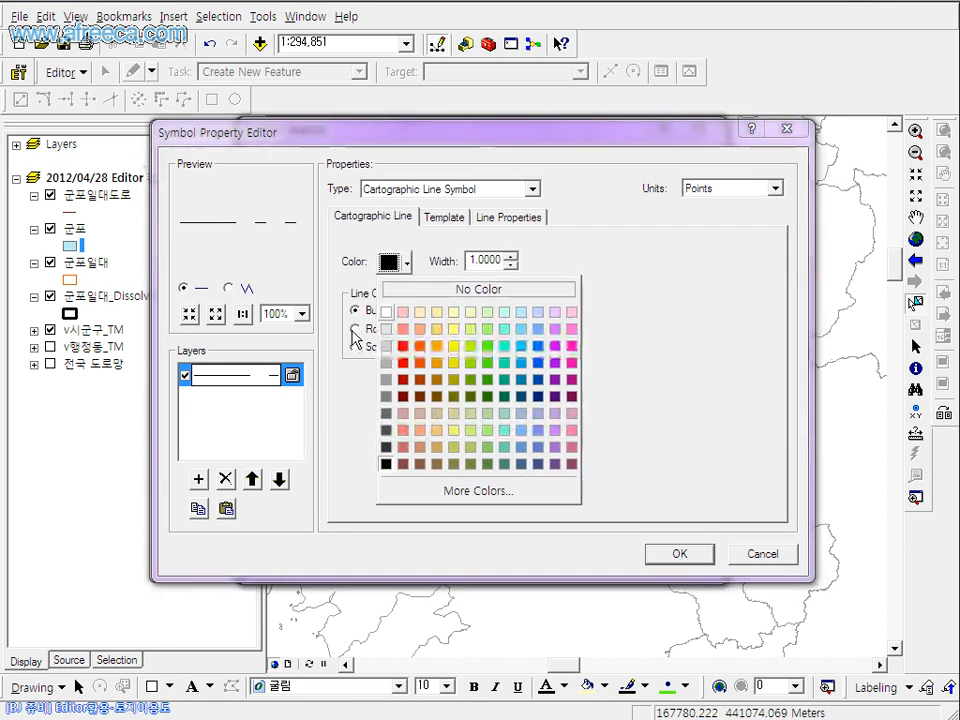
pyautogui.click(403, 363)
pyautogui.click(511, 256)
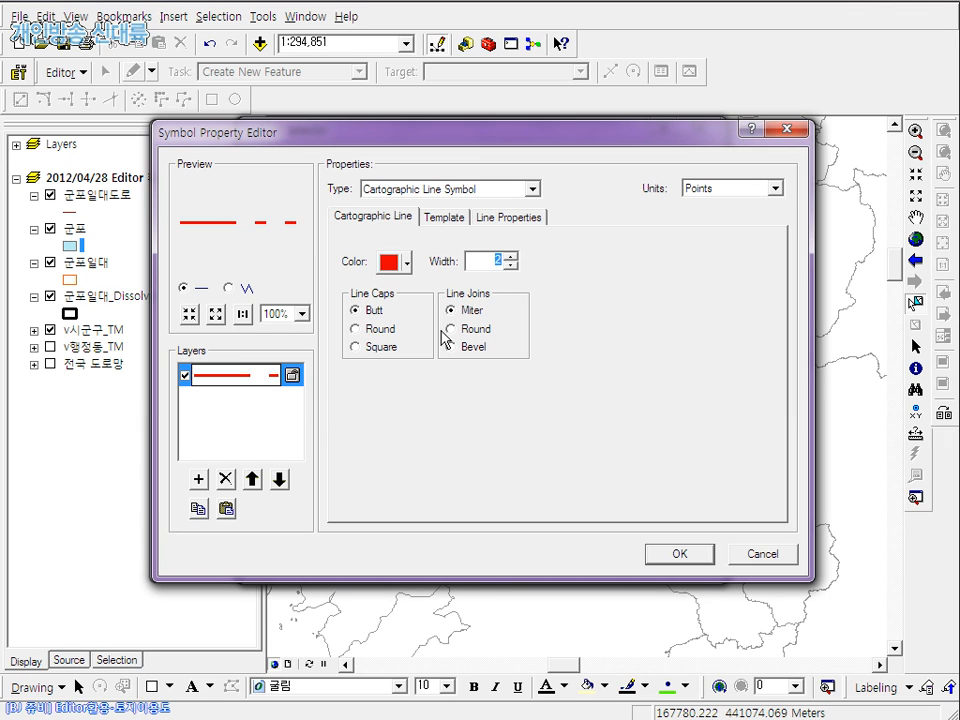
pyautogui.click(230, 289)
pyautogui.click(372, 312)
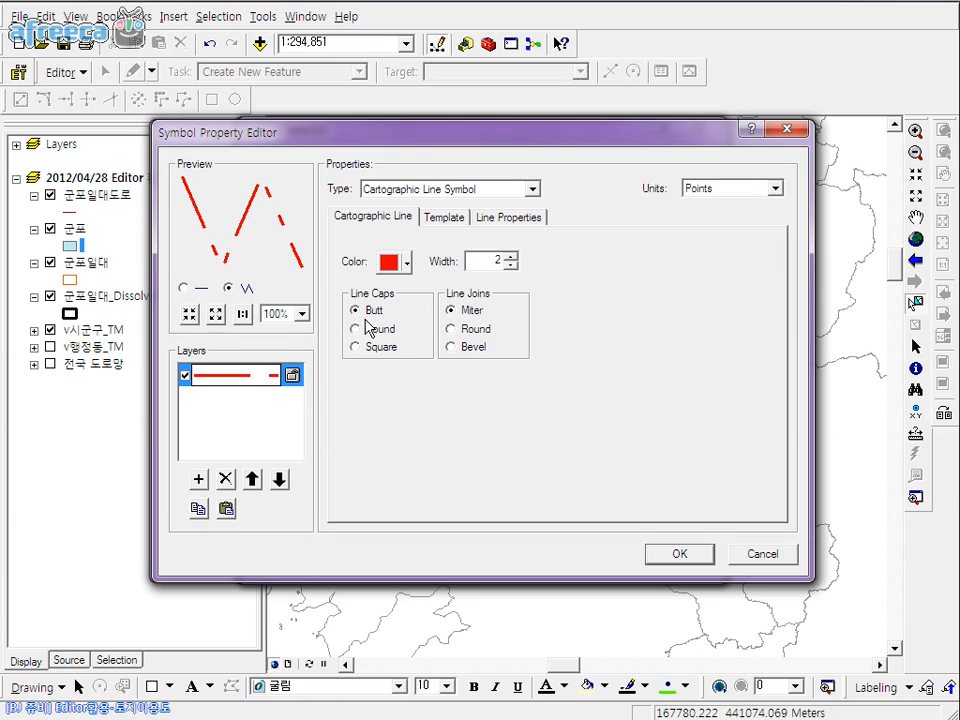
pyautogui.click(381, 332)
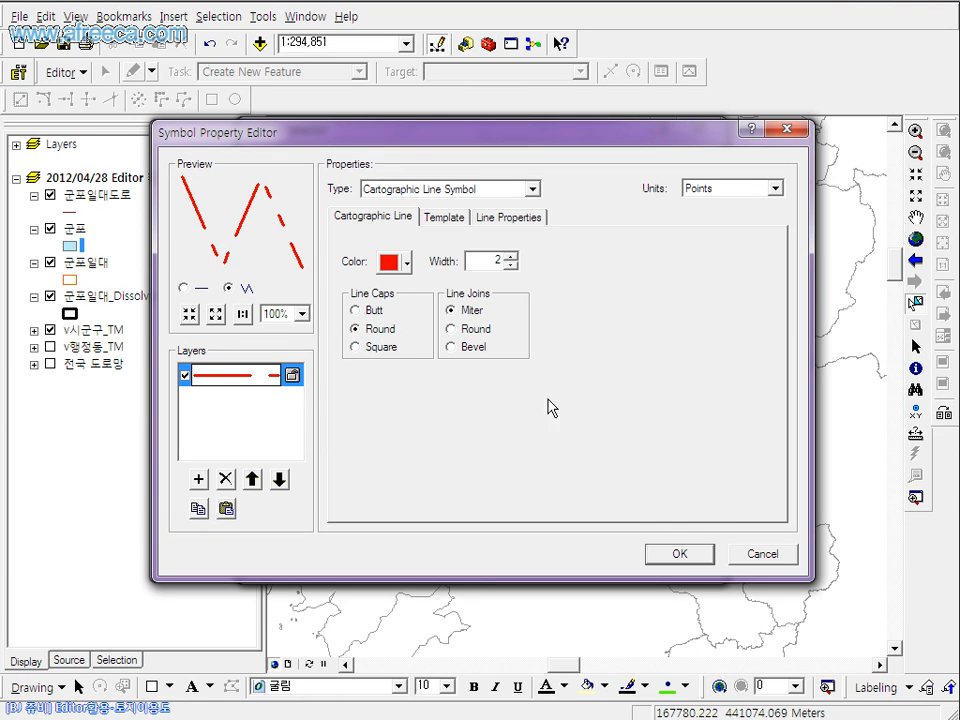
pyautogui.click(695, 558)
pyautogui.click(595, 560)
pyautogui.click(668, 555)
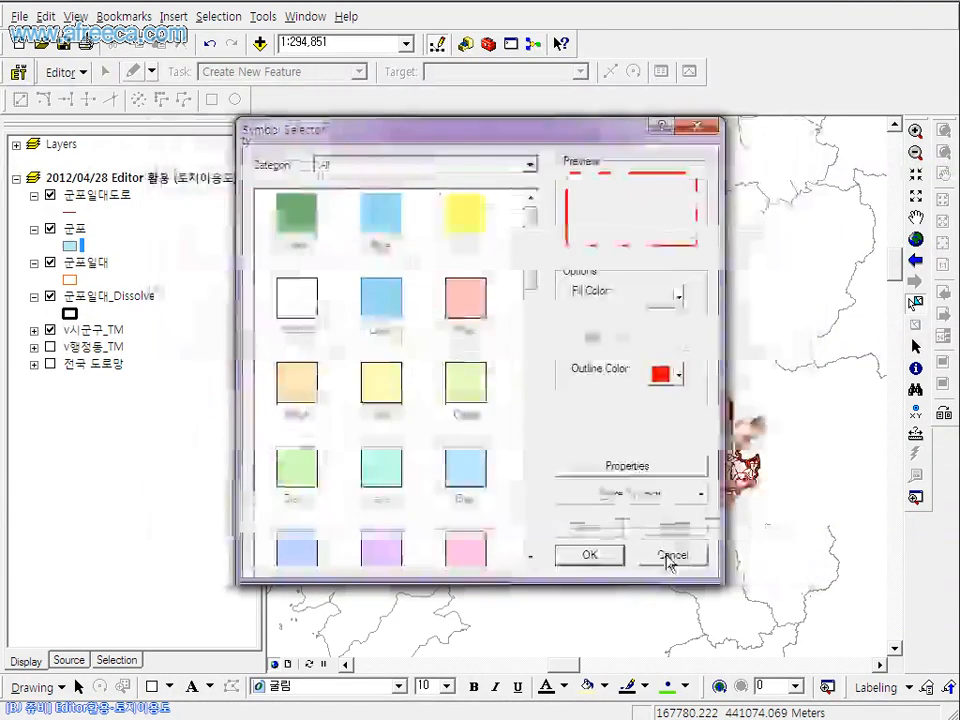
pyautogui.click(606, 561)
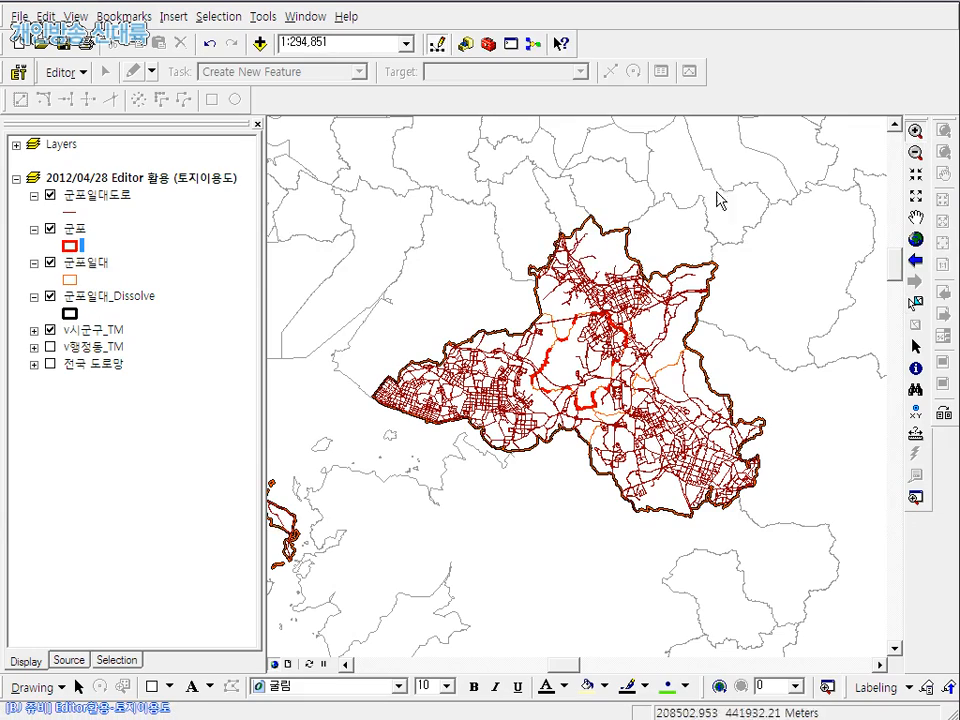
# Reduce the interval of the 군포 outline's dash template and apply the change through the layer properties
pyautogui.moveTo(366, 195); pyautogui.dragTo(783, 518)
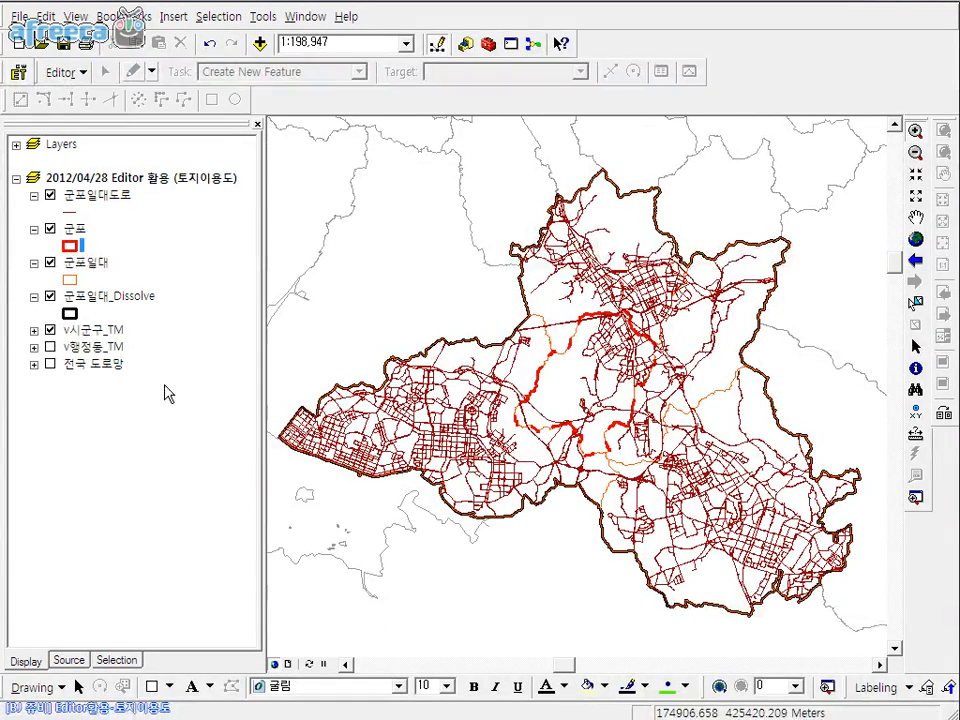
pyautogui.doubleClick(75, 230)
pyautogui.click(360, 262)
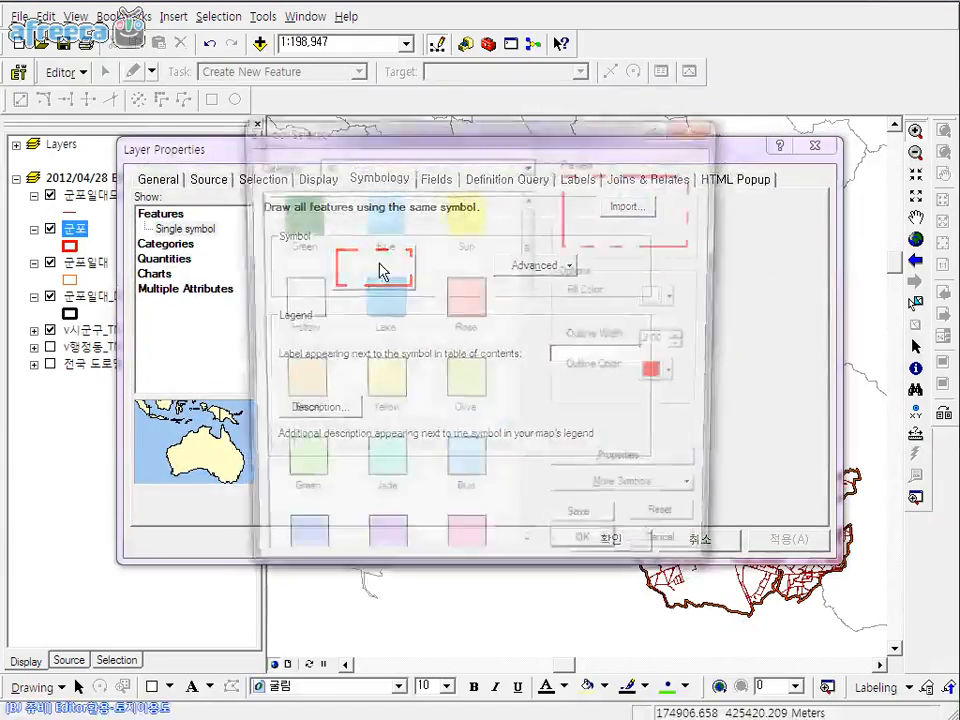
pyautogui.click(630, 213)
pyautogui.click(474, 362)
pyautogui.click(591, 191)
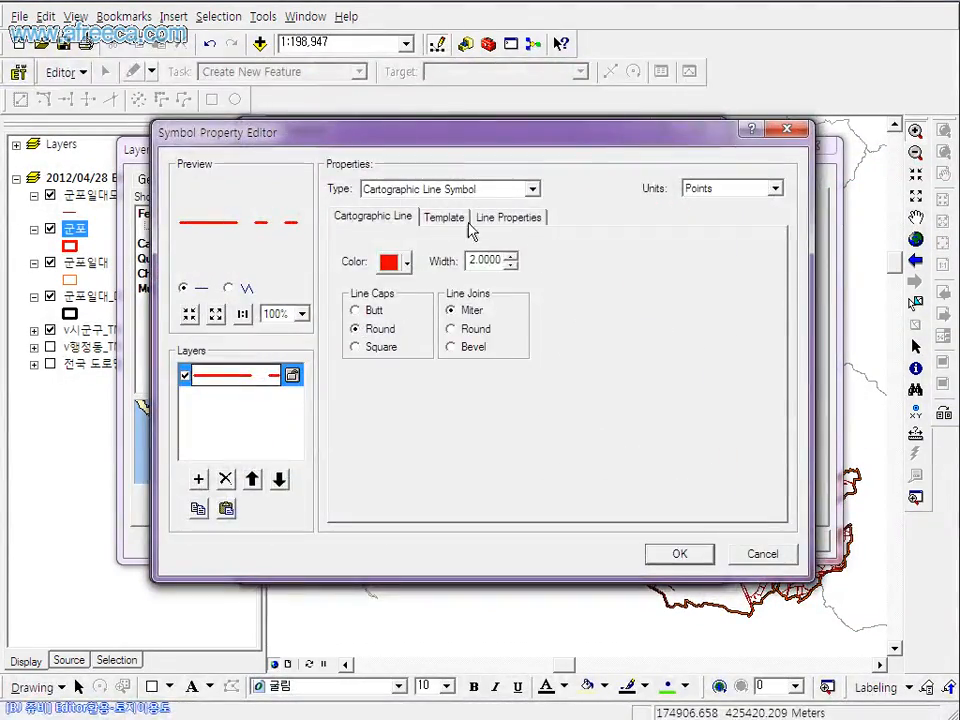
pyautogui.click(443, 216)
pyautogui.click(546, 368)
pyautogui.click(676, 555)
pyautogui.click(611, 563)
pyautogui.click(645, 556)
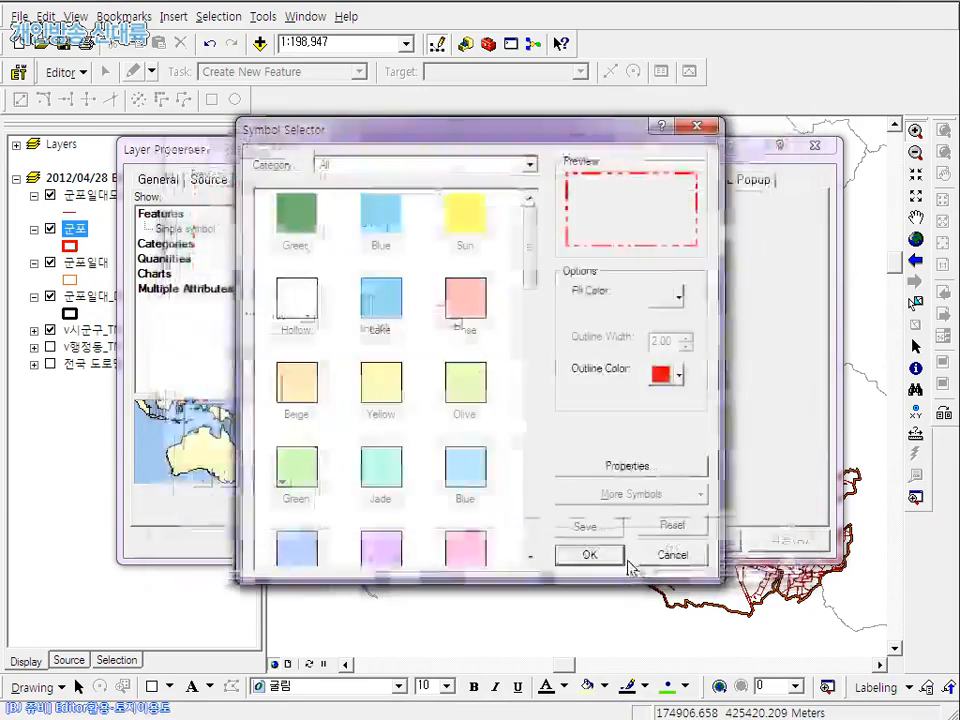
pyautogui.click(611, 561)
pyautogui.click(613, 540)
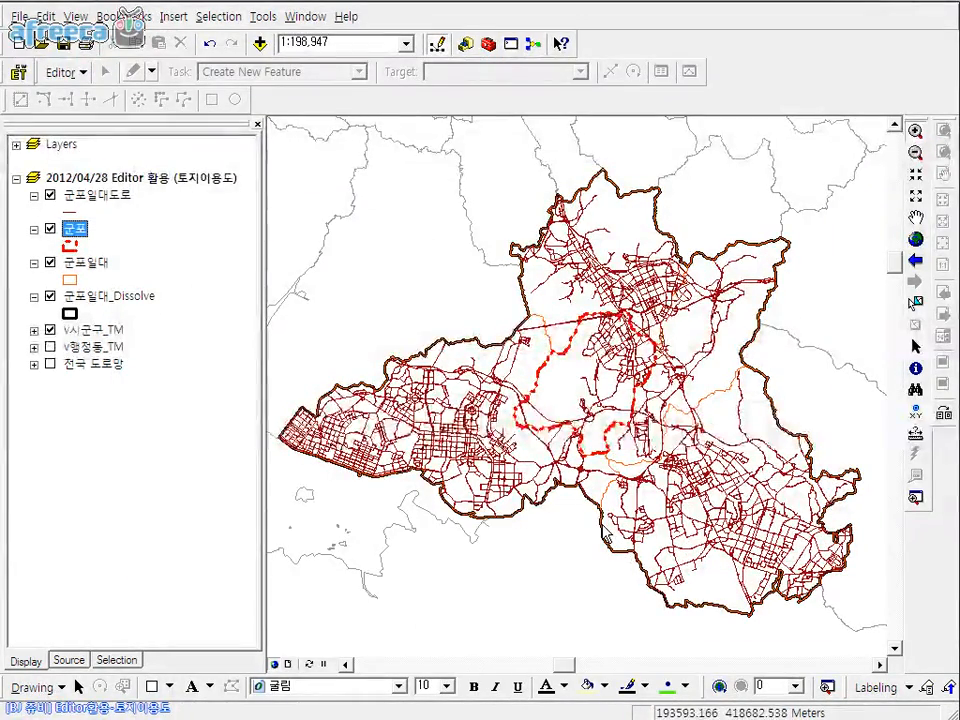
# Set the interval of the 군포 outline's dash template to 2 and apply the symbol
pyautogui.click(90, 246)
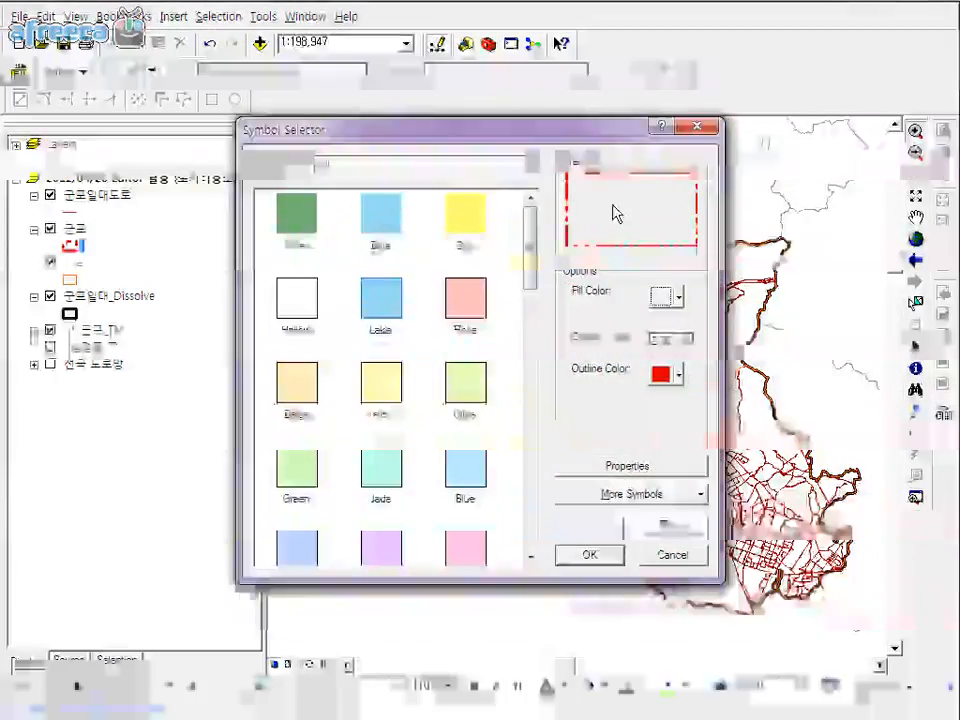
pyautogui.click(626, 463)
pyautogui.click(467, 364)
pyautogui.click(633, 466)
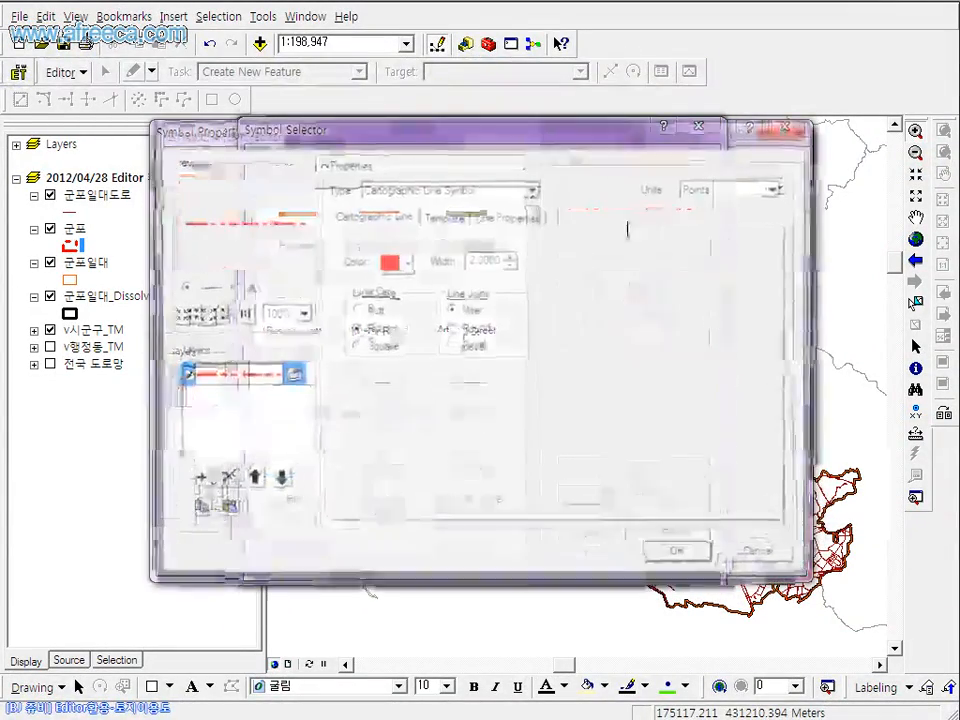
pyautogui.click(460, 228)
pyautogui.click(546, 366)
pyautogui.doubleClick(547, 356)
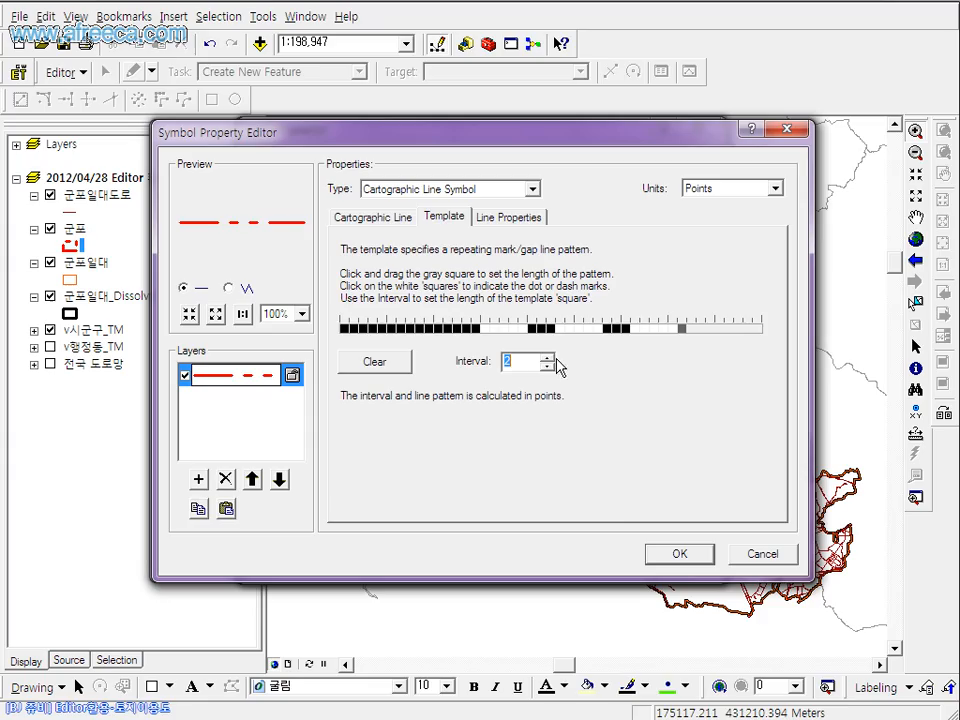
pyautogui.click(656, 557)
pyautogui.click(589, 553)
pyautogui.click(671, 553)
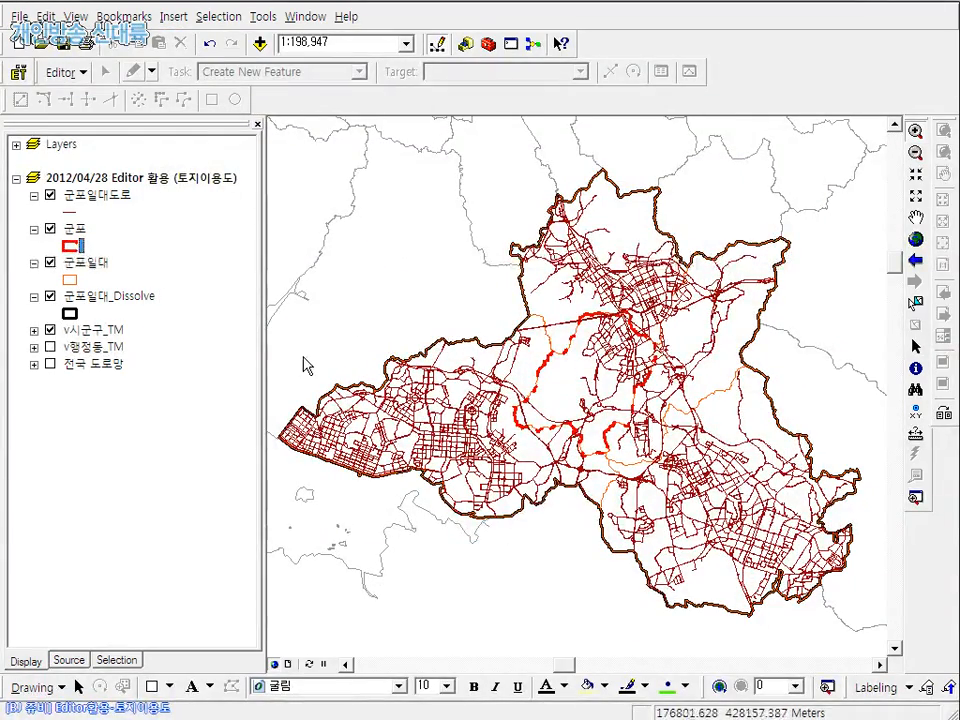
# Give the 군포일대 layer a blue outline with an outline width of 1
pyautogui.click(70, 281)
pyautogui.click(662, 374)
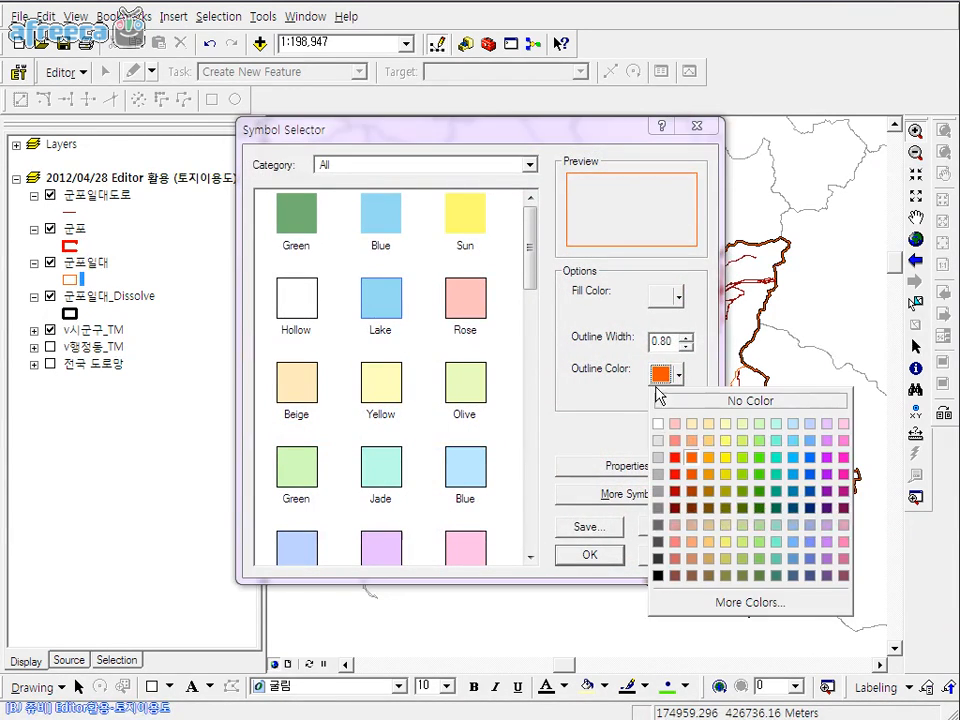
pyautogui.click(806, 524)
pyautogui.click(606, 555)
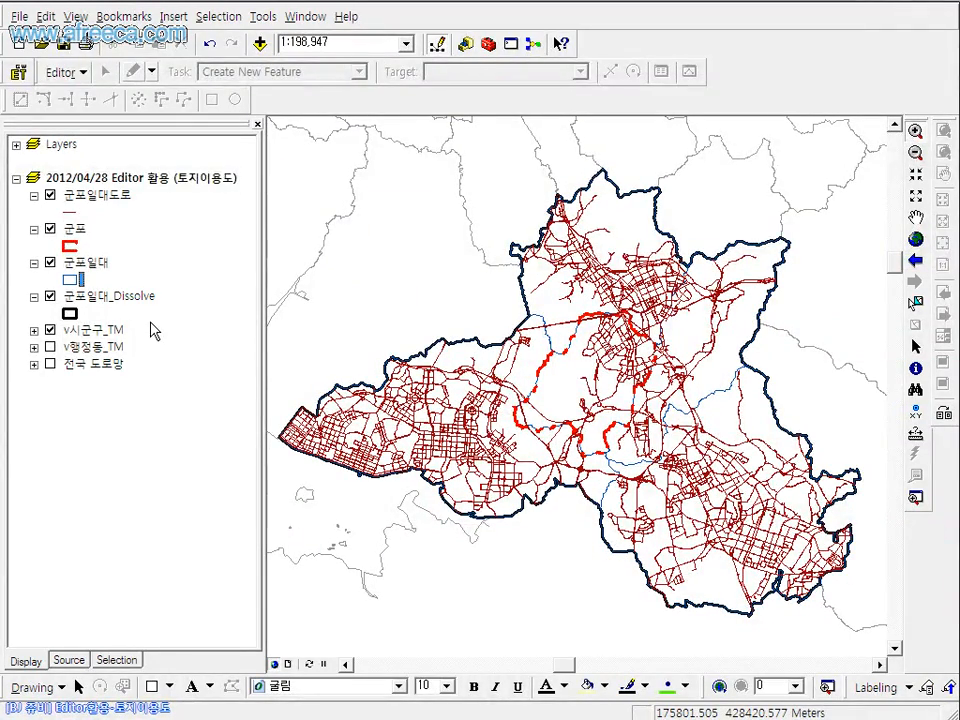
pyautogui.click(75, 280)
pyautogui.click(684, 337)
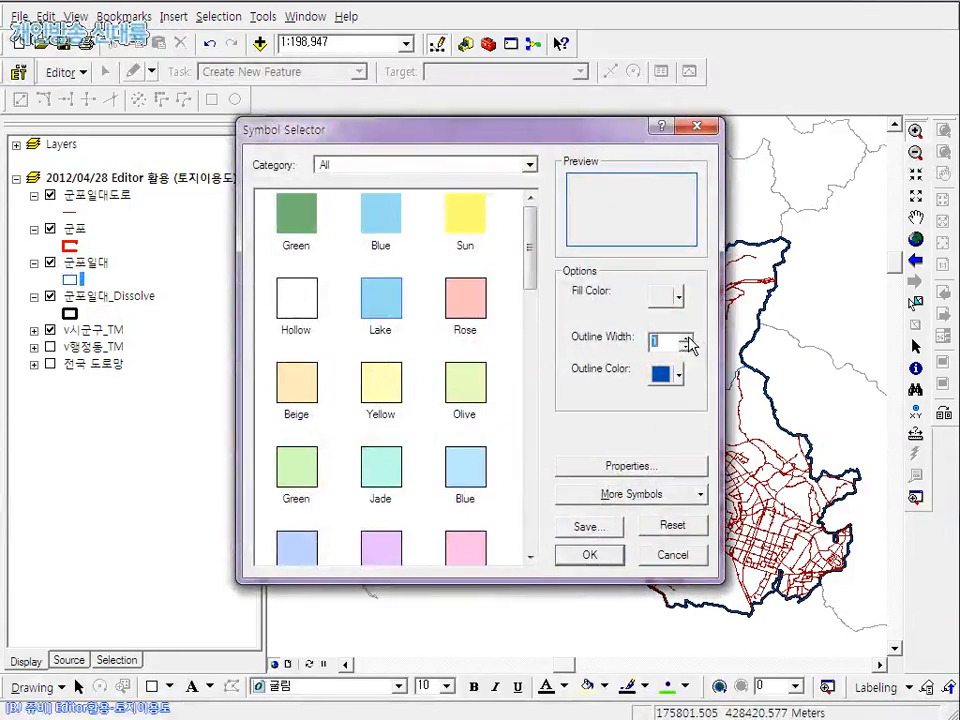
pyautogui.click(594, 553)
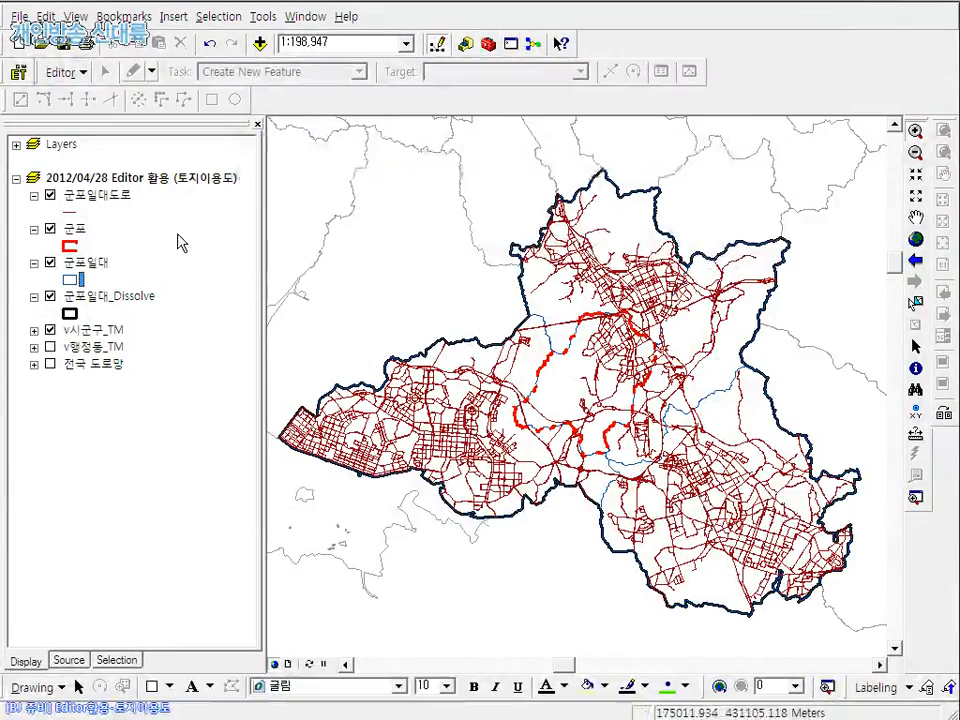
# Recolor the 군포일대도로 road lines dark gray and reduce their line width
pyautogui.click(72, 212)
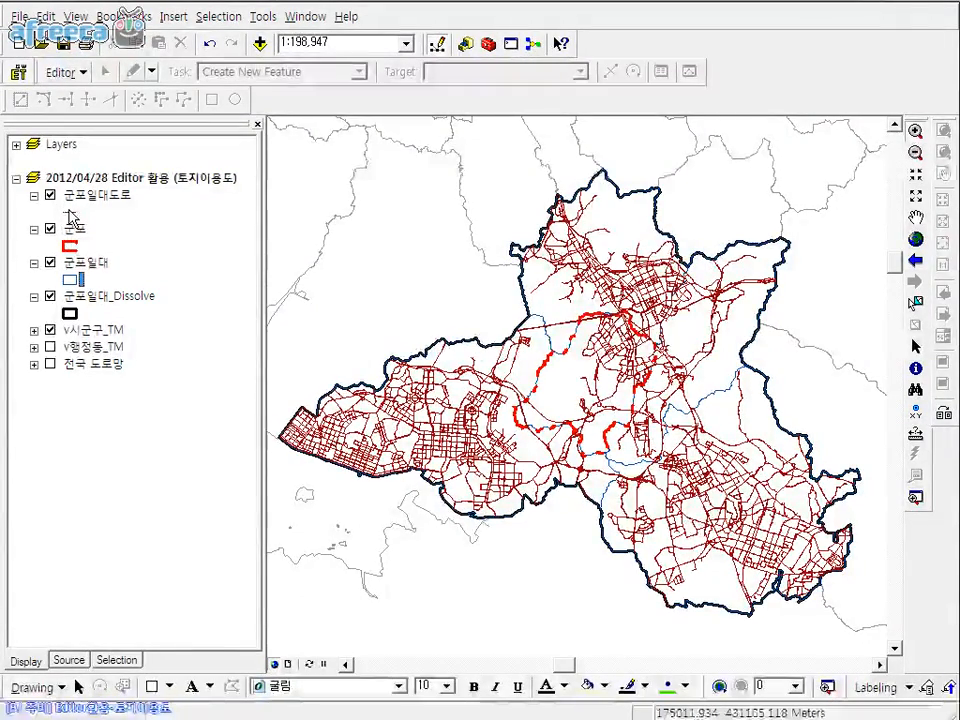
pyautogui.click(637, 292)
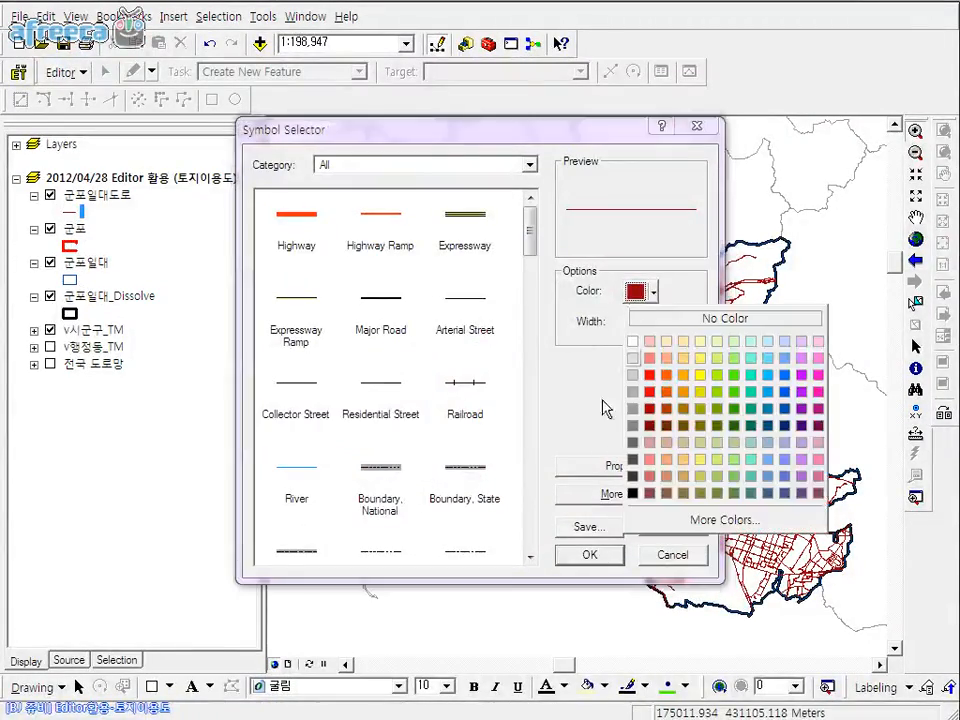
pyautogui.click(638, 458)
pyautogui.moveTo(650, 325); pyautogui.dragTo(576, 330)
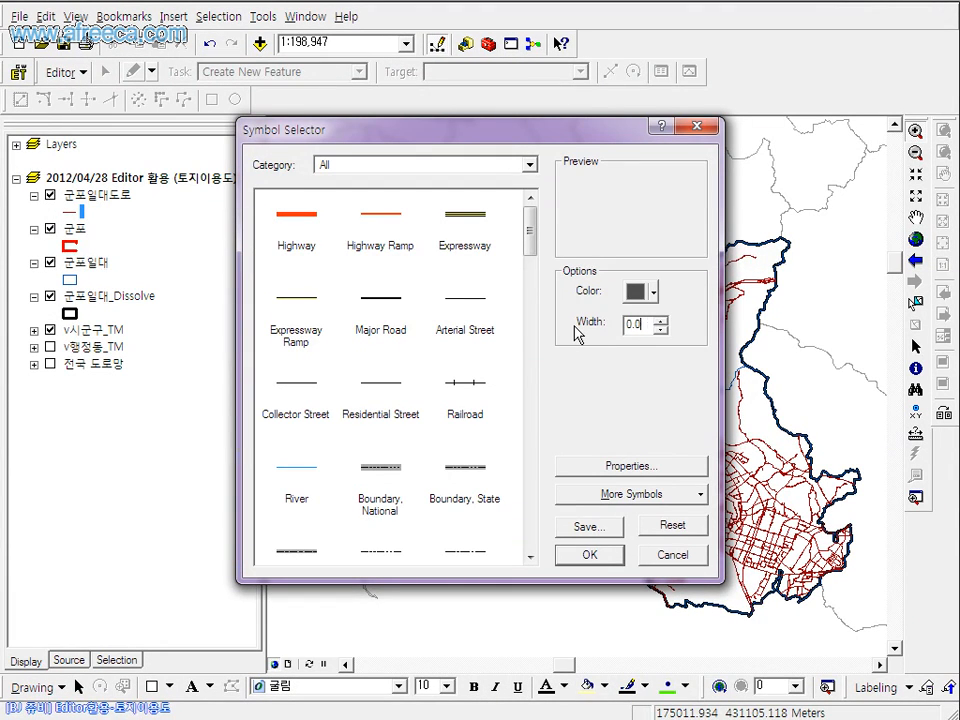
pyautogui.press('Return')
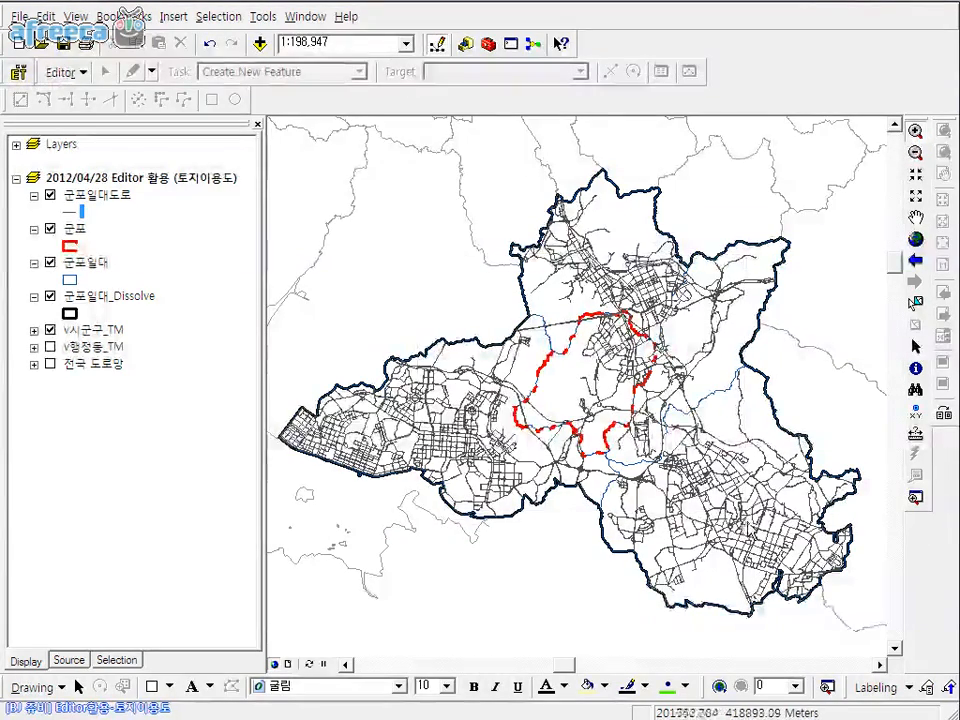
# Start an edit session on the shapefiles in the folder G:\2012 아프리카 강의\002 FEATURES\001 shp
pyautogui.scroll(-3, 729, 496)
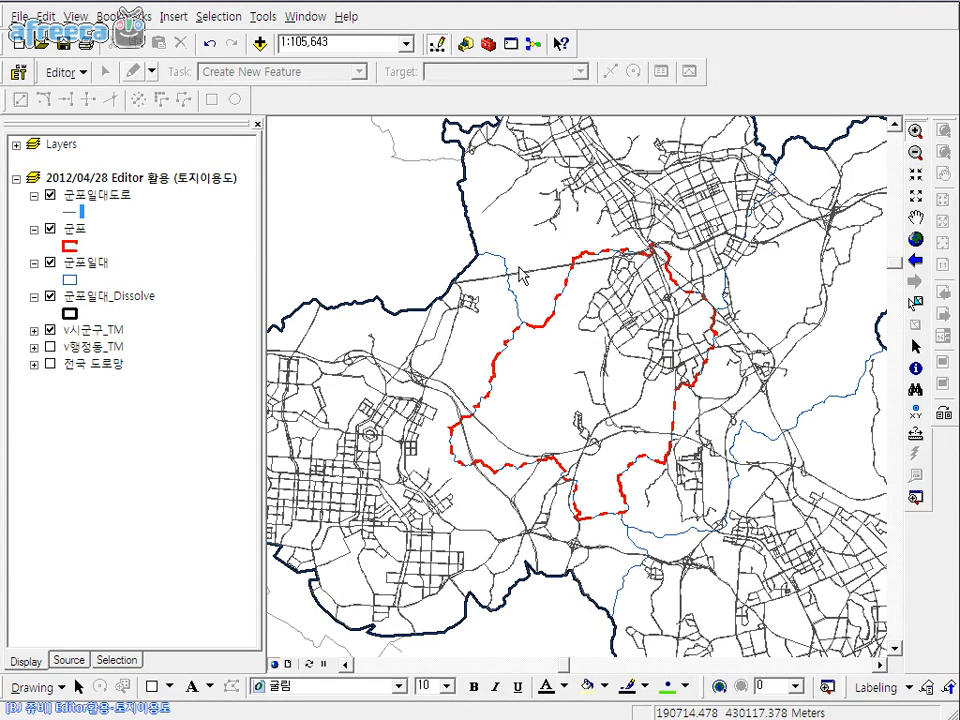
pyautogui.moveTo(415, 232); pyautogui.dragTo(736, 523)
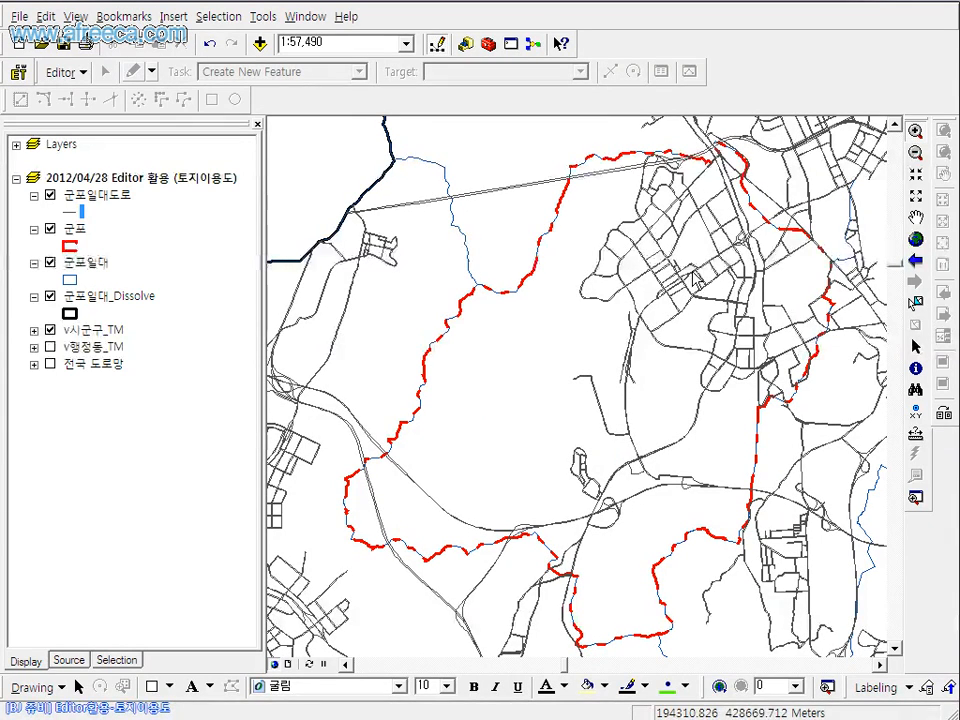
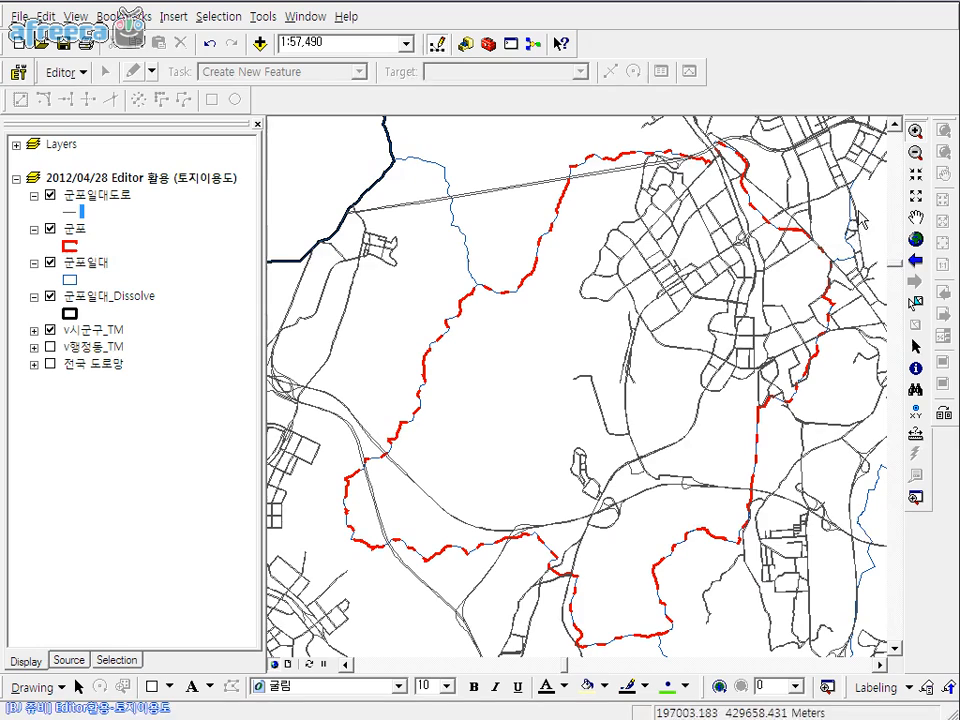
pyautogui.click(916, 176)
pyautogui.click(916, 196)
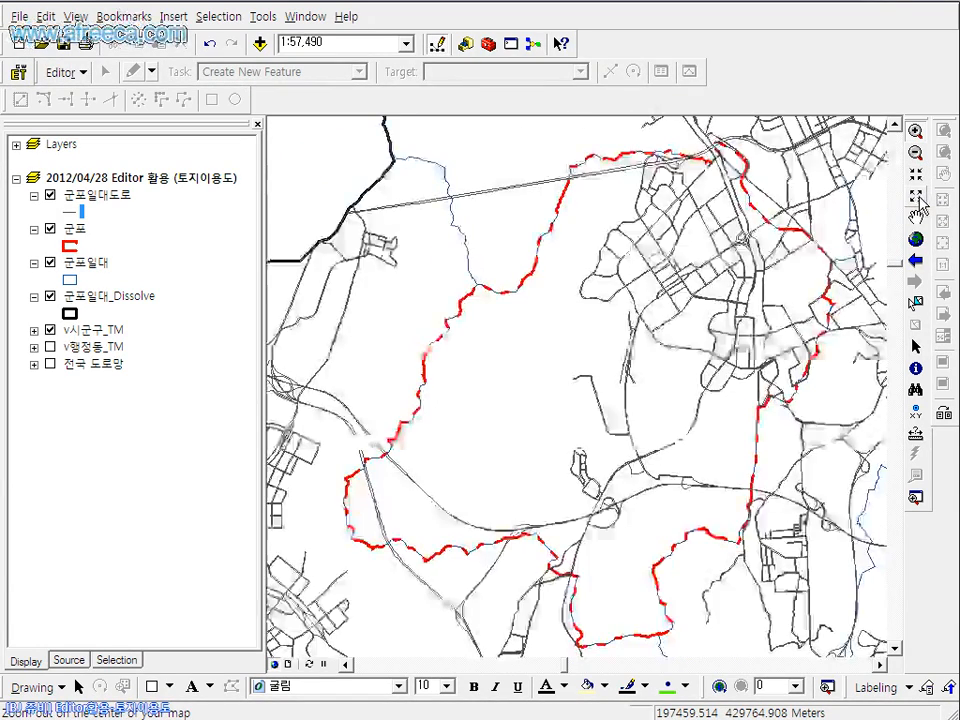
pyautogui.click(916, 196)
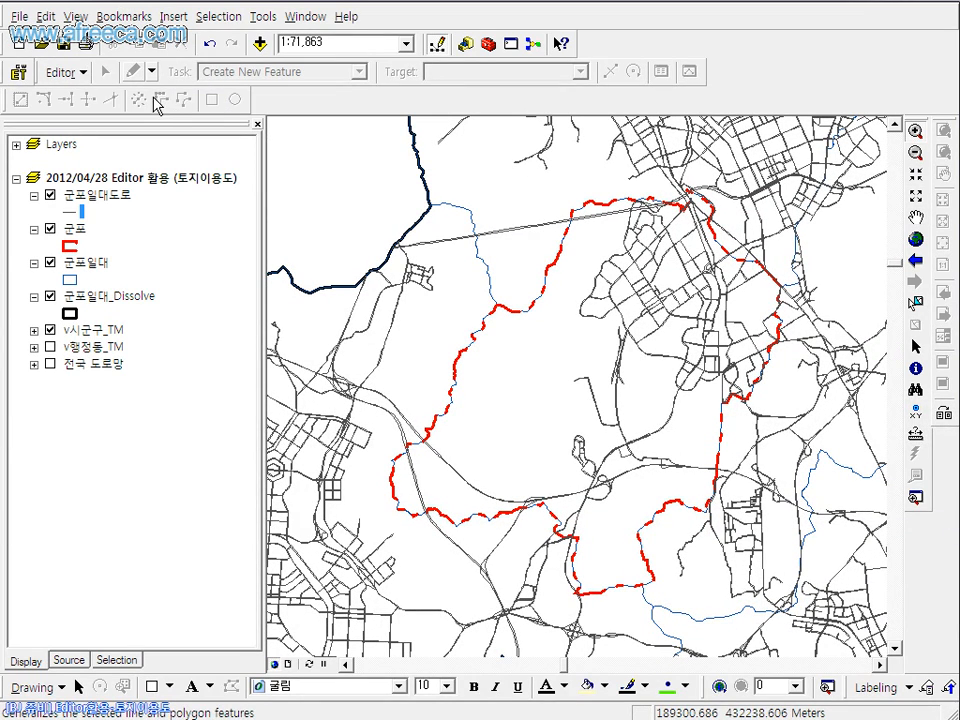
pyautogui.click(60, 72)
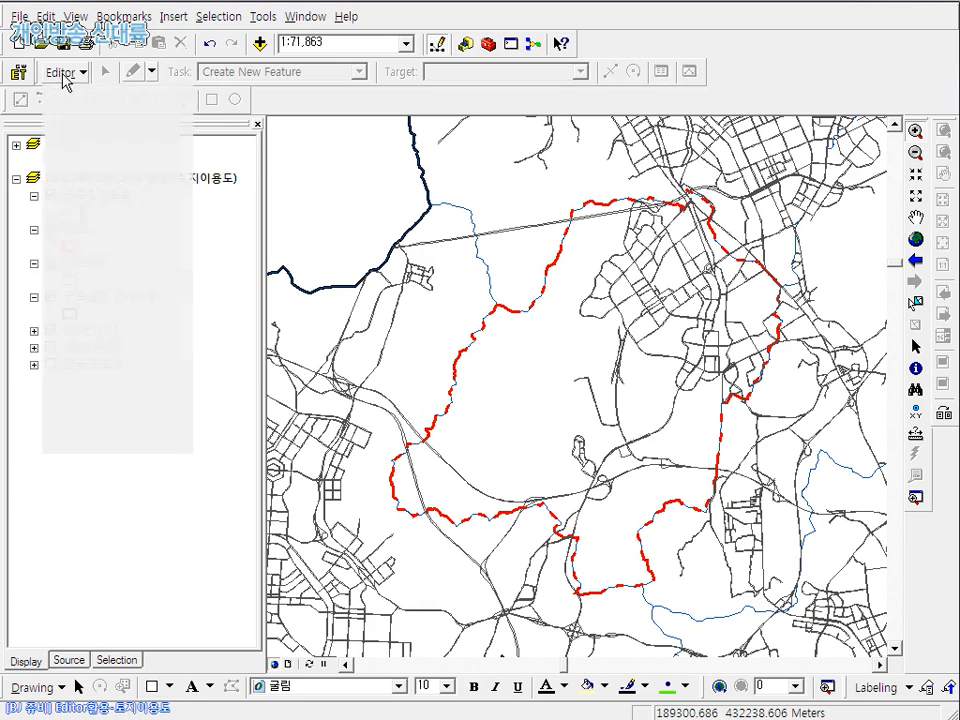
pyautogui.click(96, 96)
pyautogui.click(273, 252)
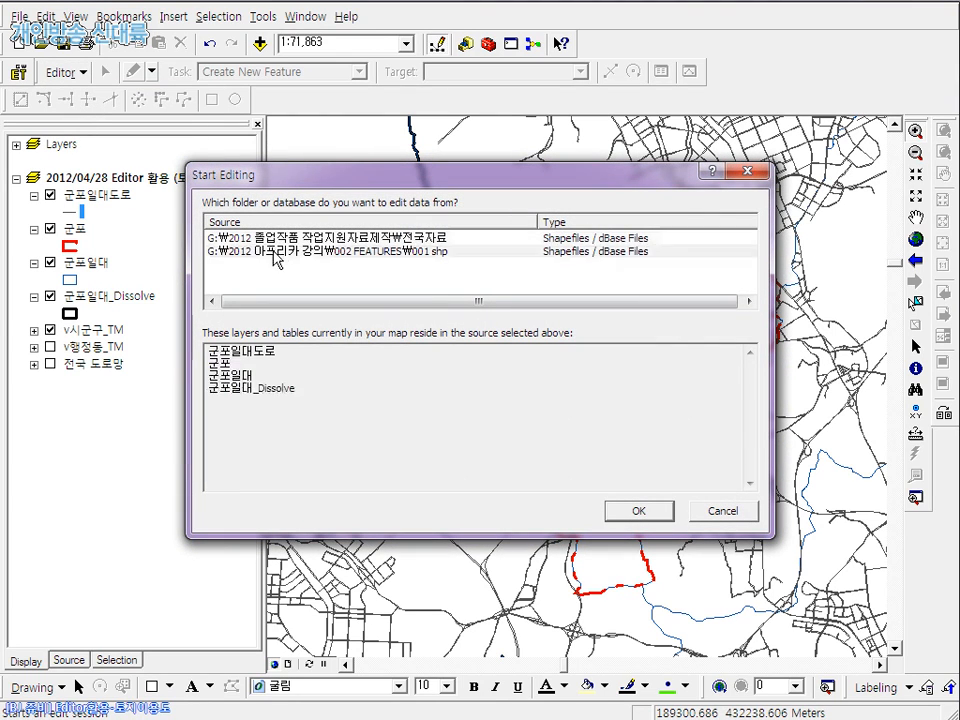
pyautogui.click(641, 510)
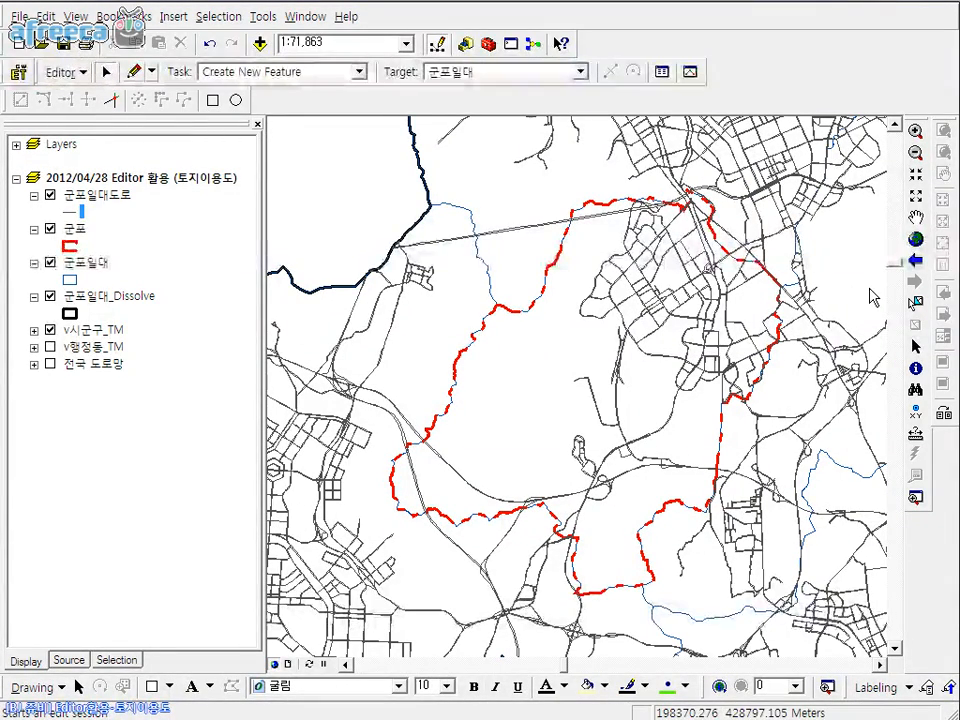
# Make 군포일대도로 the only selectable layer, excluding 군포 and 군포일대 from selection
pyautogui.click(116, 660)
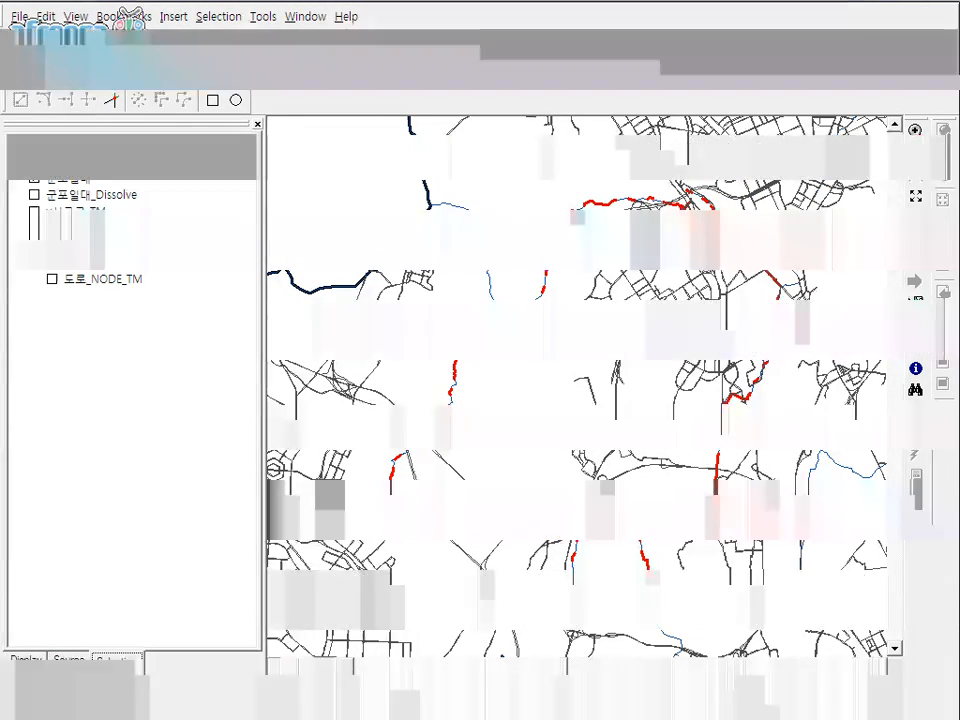
pyautogui.click(34, 162)
pyautogui.click(34, 178)
pyautogui.click(34, 145)
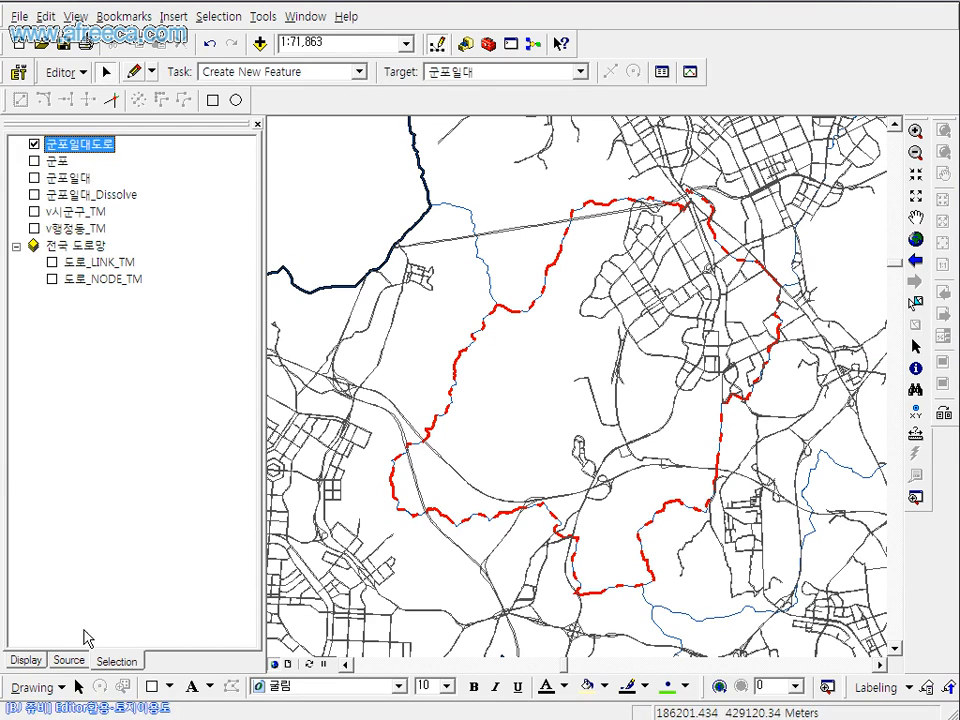
pyautogui.click(26, 660)
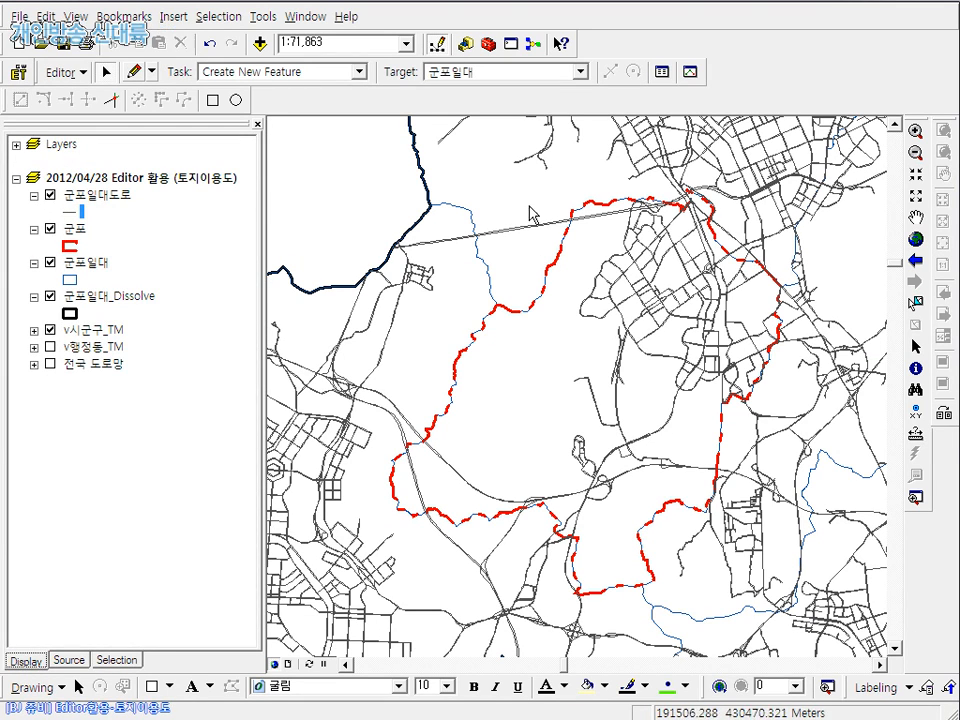
# Set the editing target to the 군포 layer and the edit task to Cut Polygon Features
pyautogui.click(452, 80)
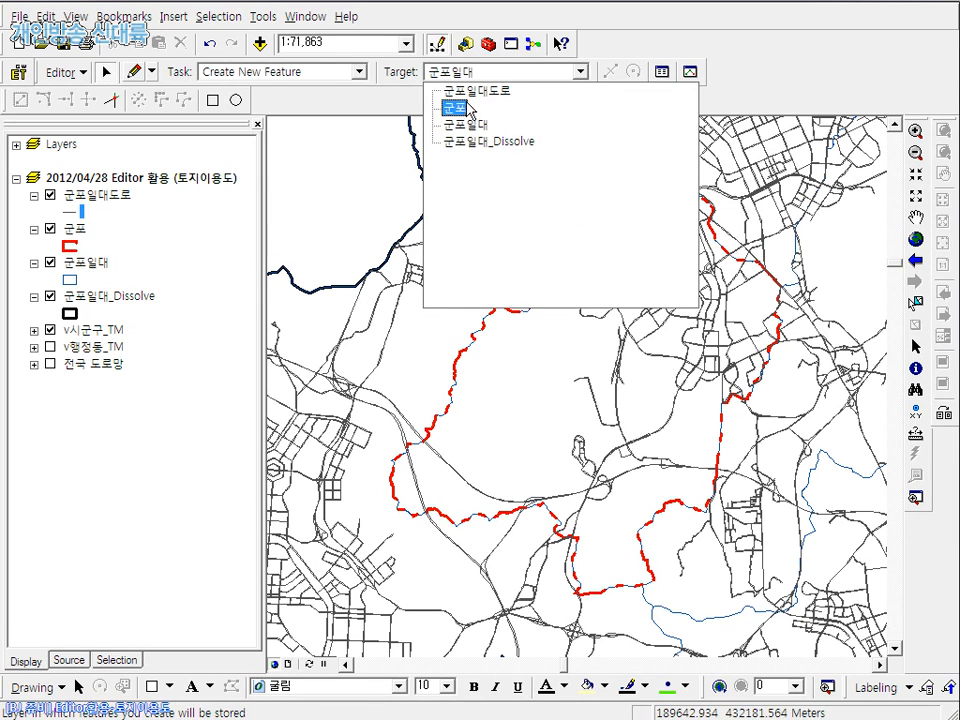
pyautogui.click(456, 104)
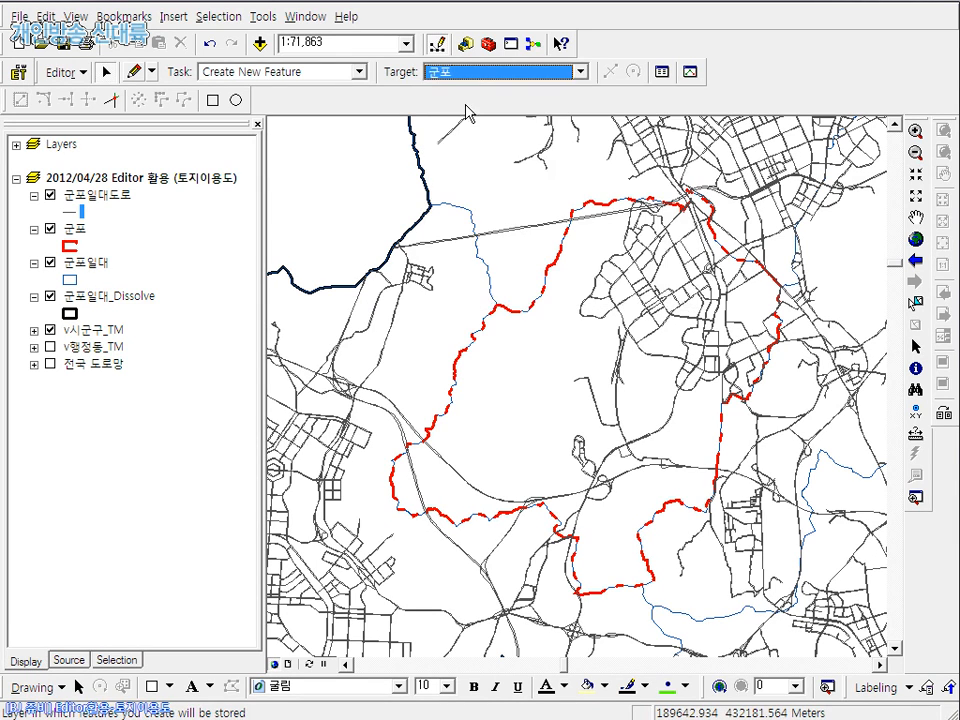
pyautogui.click(259, 76)
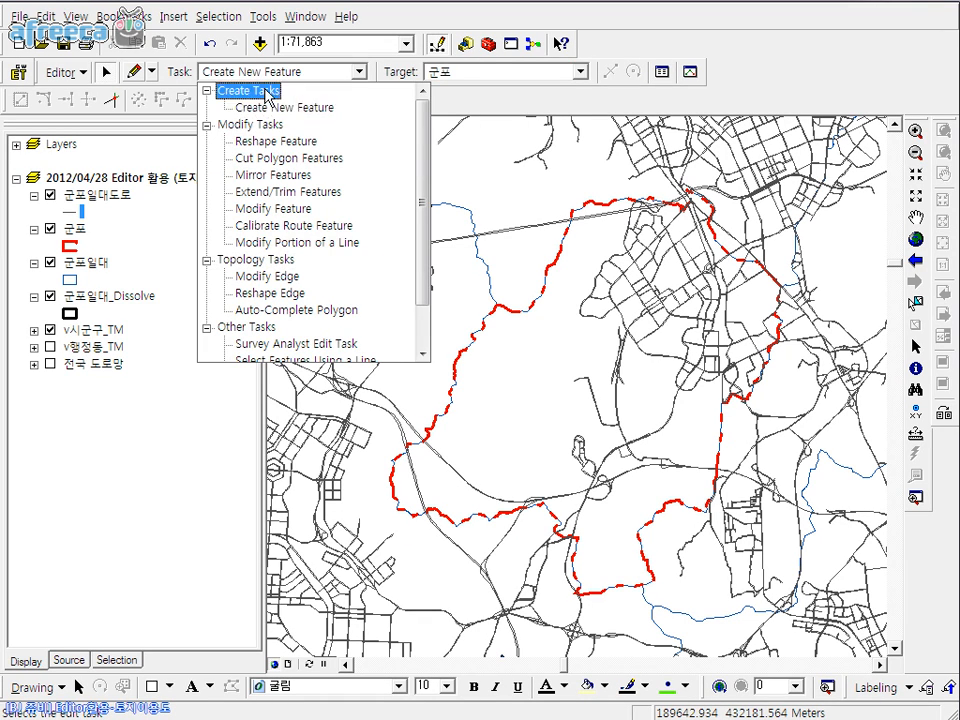
pyautogui.click(294, 156)
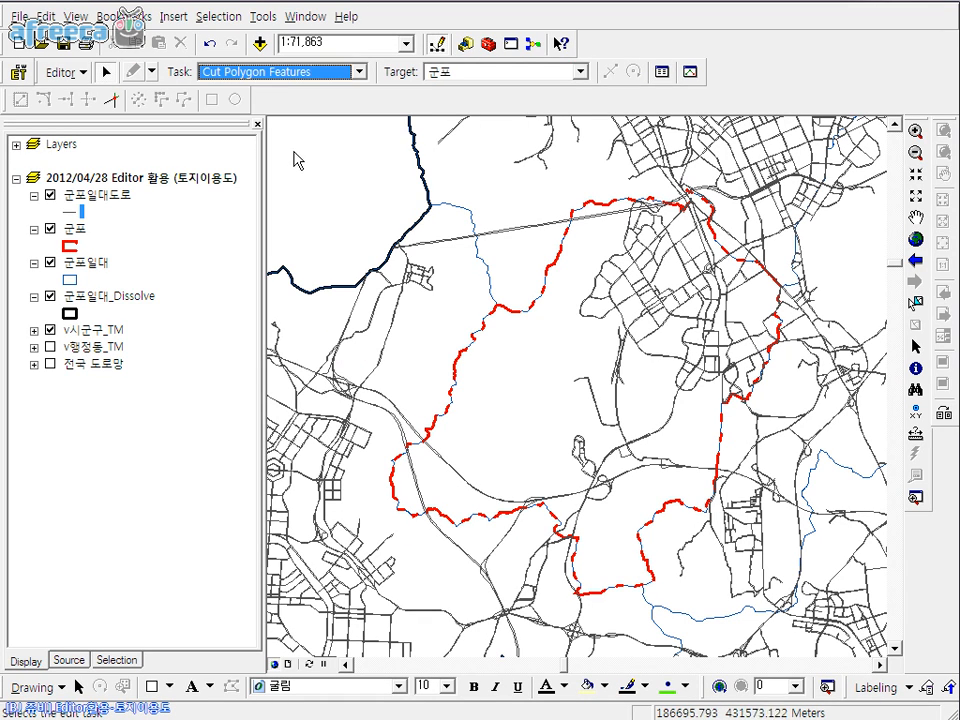
pyautogui.click(74, 73)
pyautogui.click(80, 80)
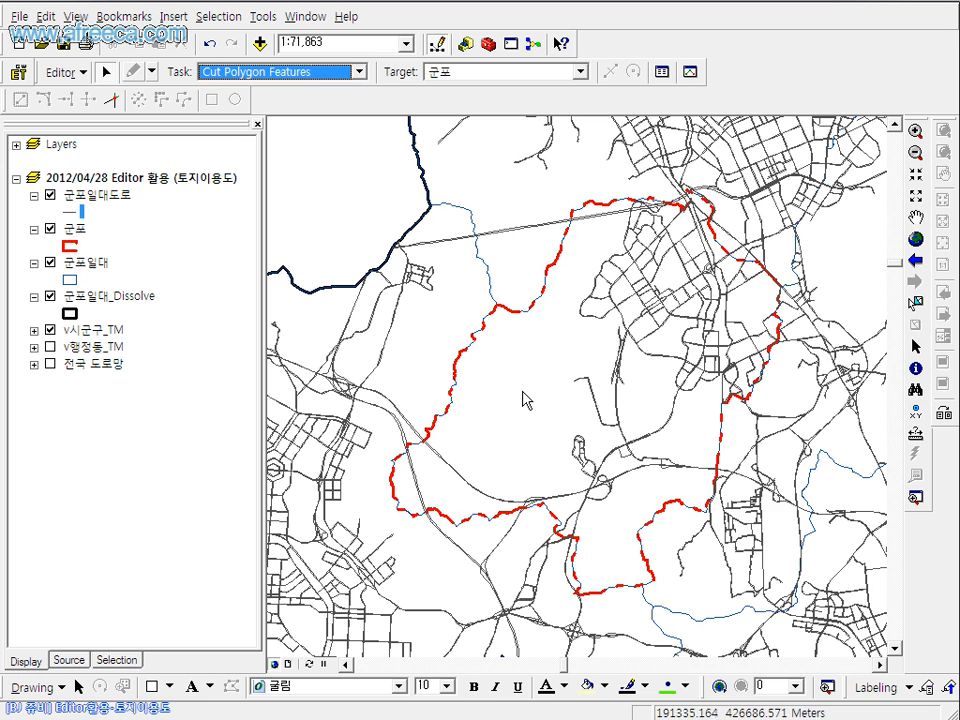
# Box-select the roads around the 군포 boundary and add 군포 to the selectable layers
pyautogui.moveTo(348, 228); pyautogui.dragTo(823, 590)
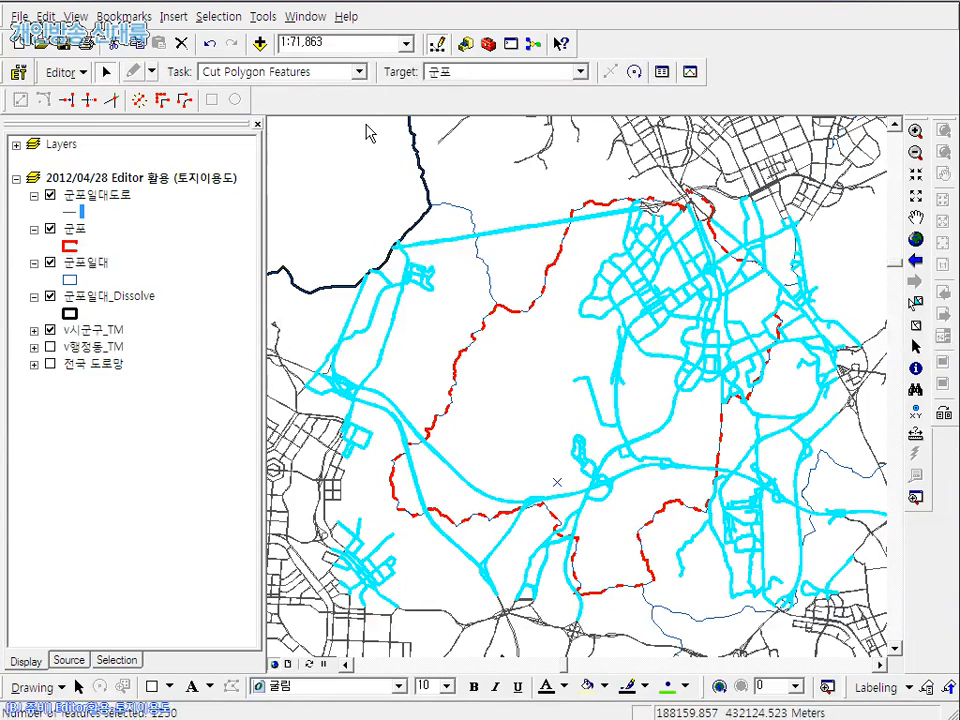
pyautogui.moveTo(295, 141); pyautogui.dragTo(857, 620)
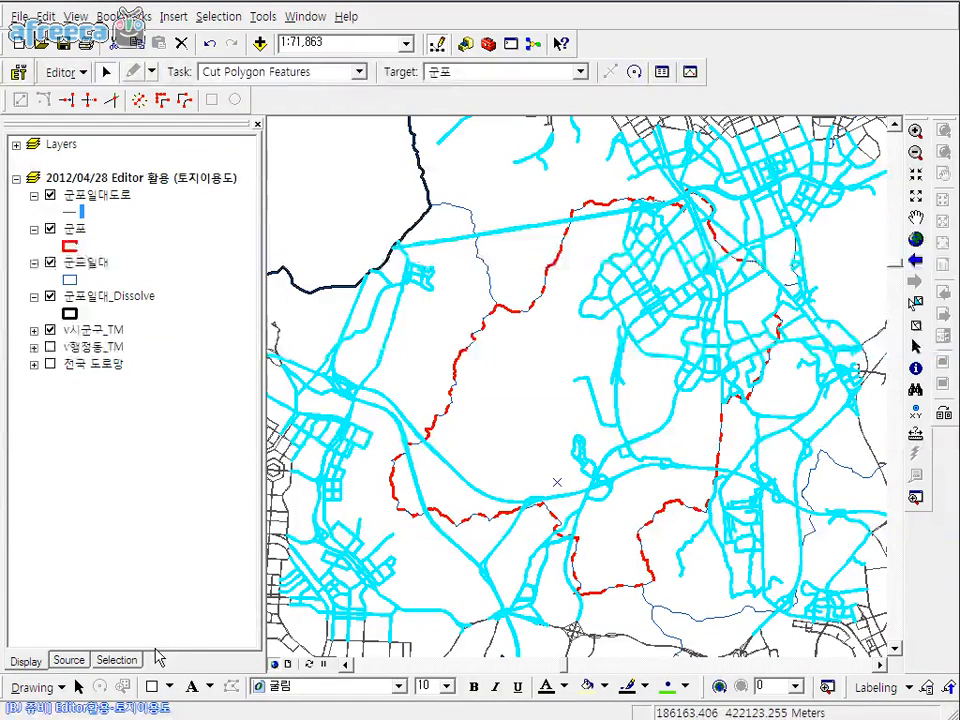
pyautogui.click(126, 662)
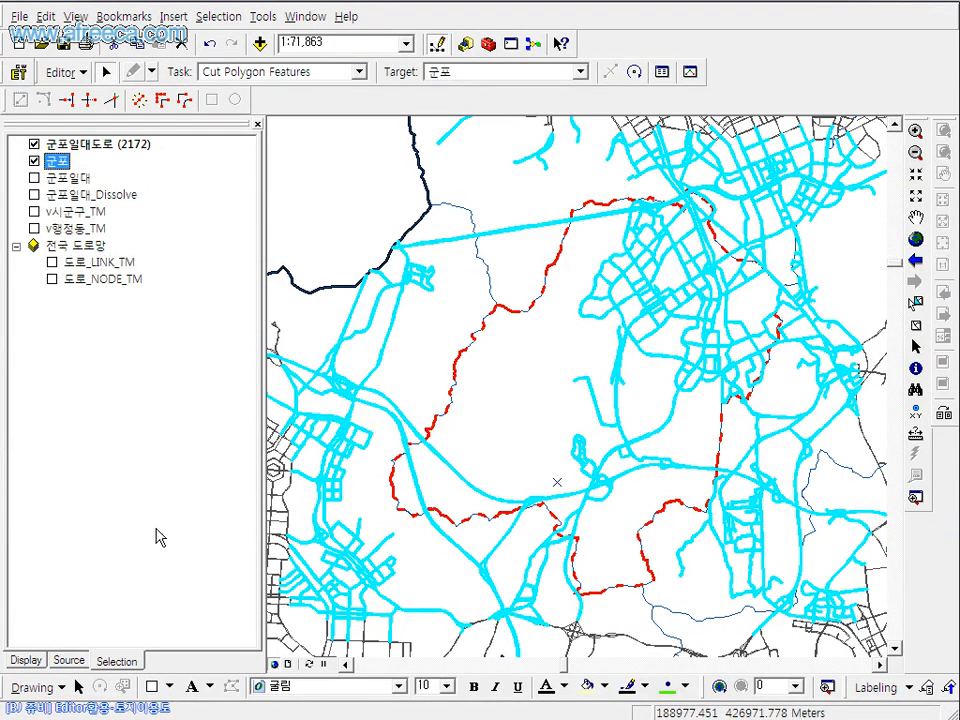
pyautogui.click(28, 663)
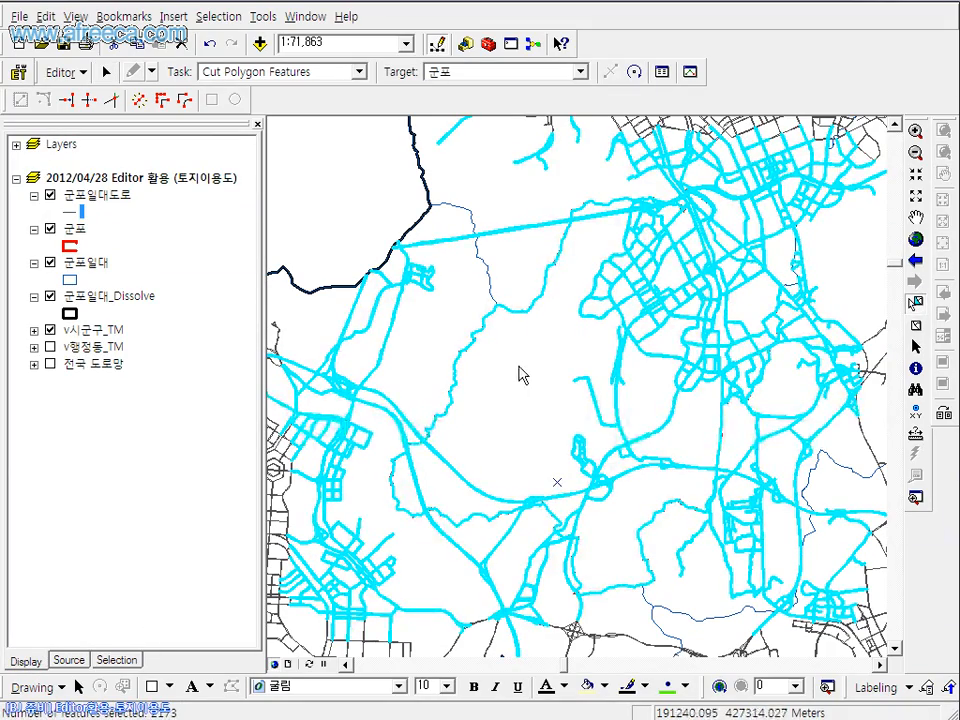
# Examine the editing commands available for the selected roads and the 군포 boundary polygon
pyautogui.rightClick(536, 396)
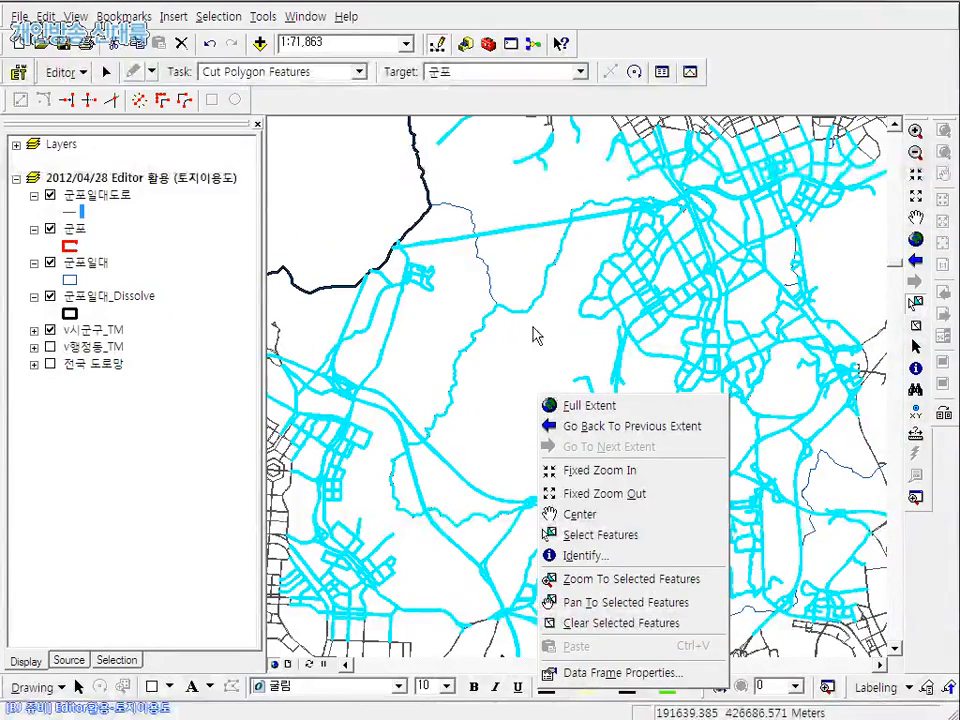
pyautogui.click(70, 73)
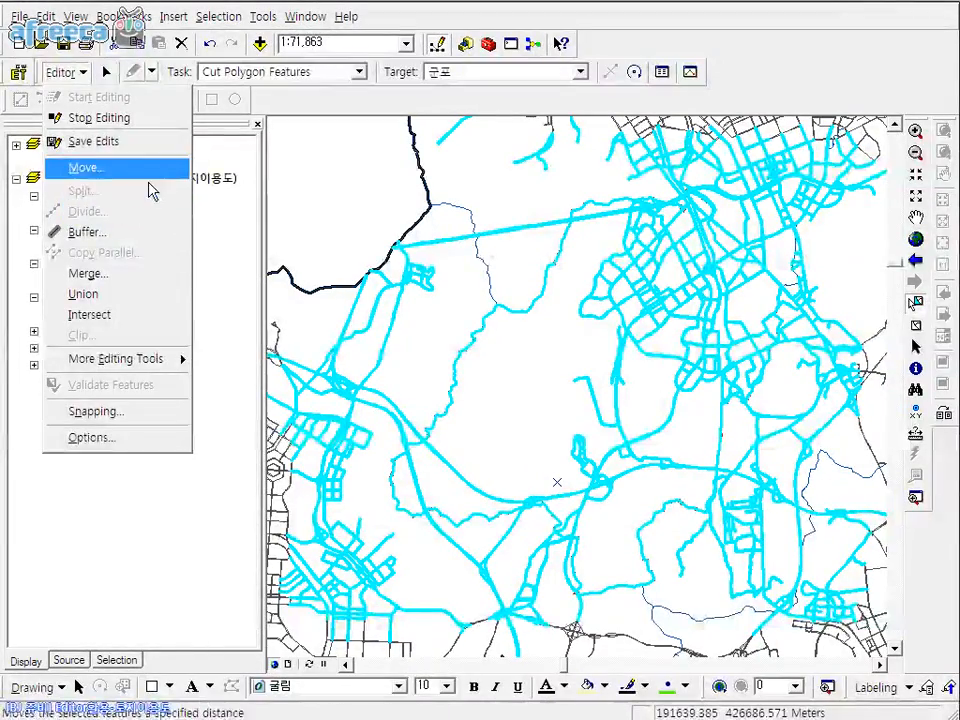
pyautogui.click(197, 73)
pyautogui.click(108, 73)
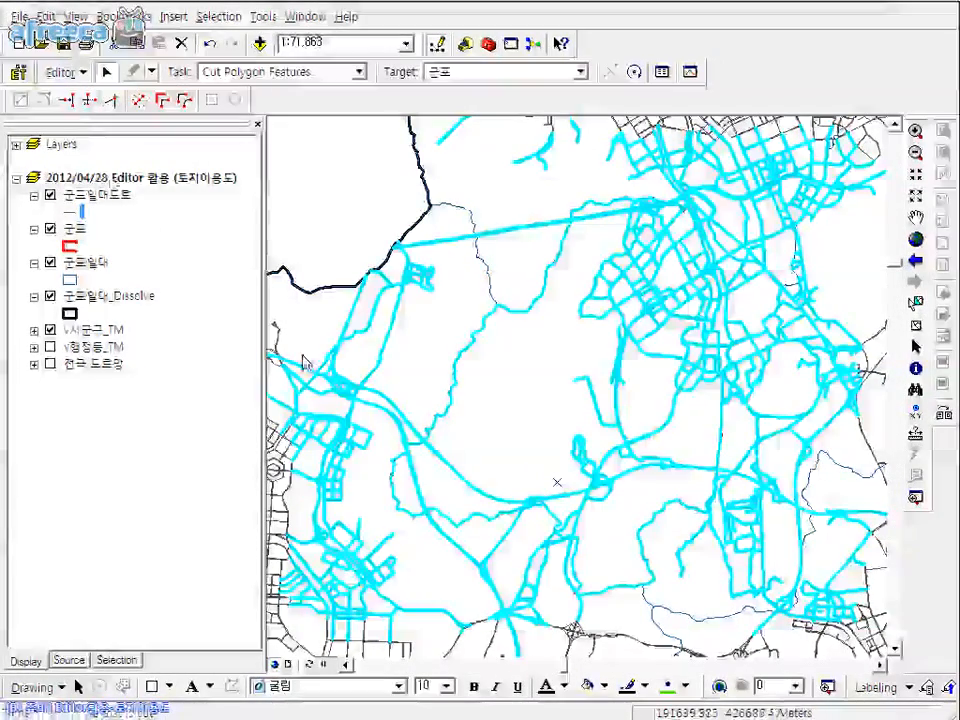
pyautogui.rightClick(570, 380)
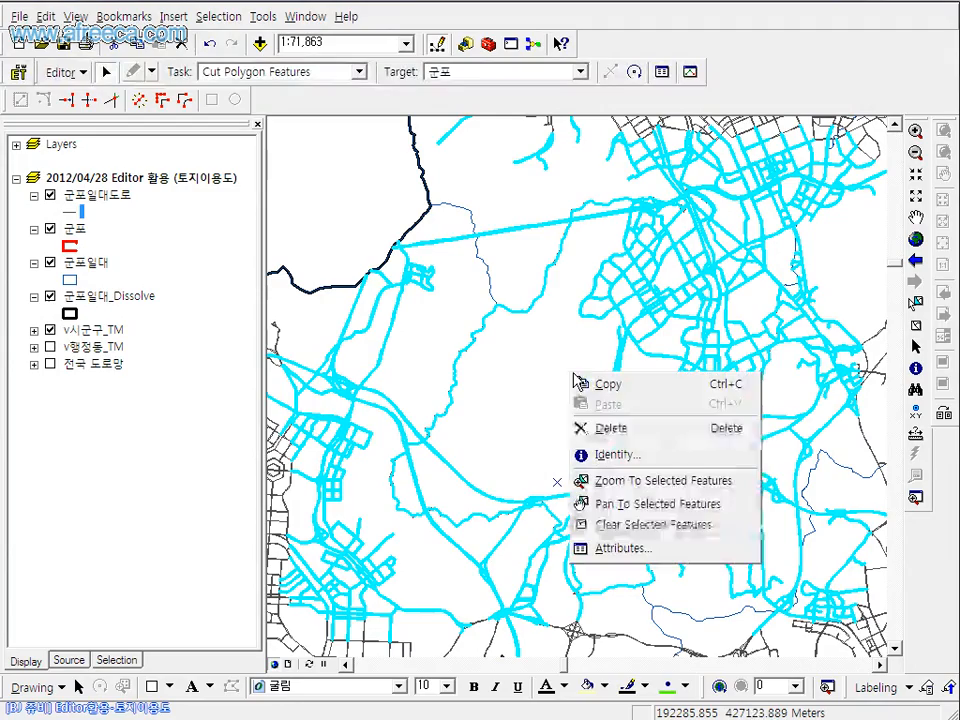
pyautogui.rightClick(567, 352)
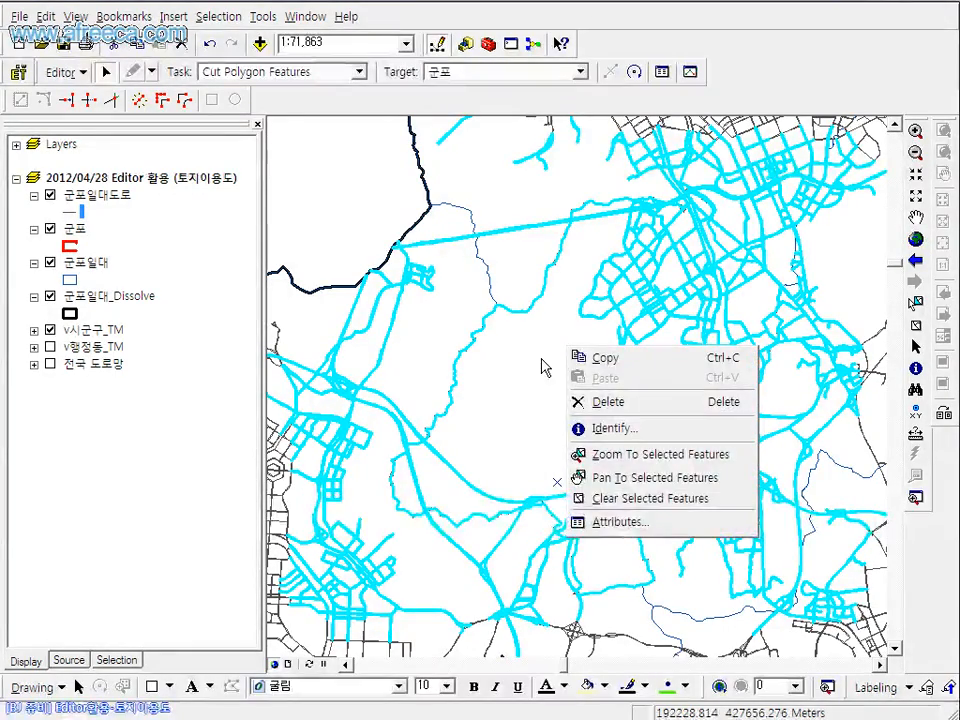
pyautogui.rightClick(540, 367)
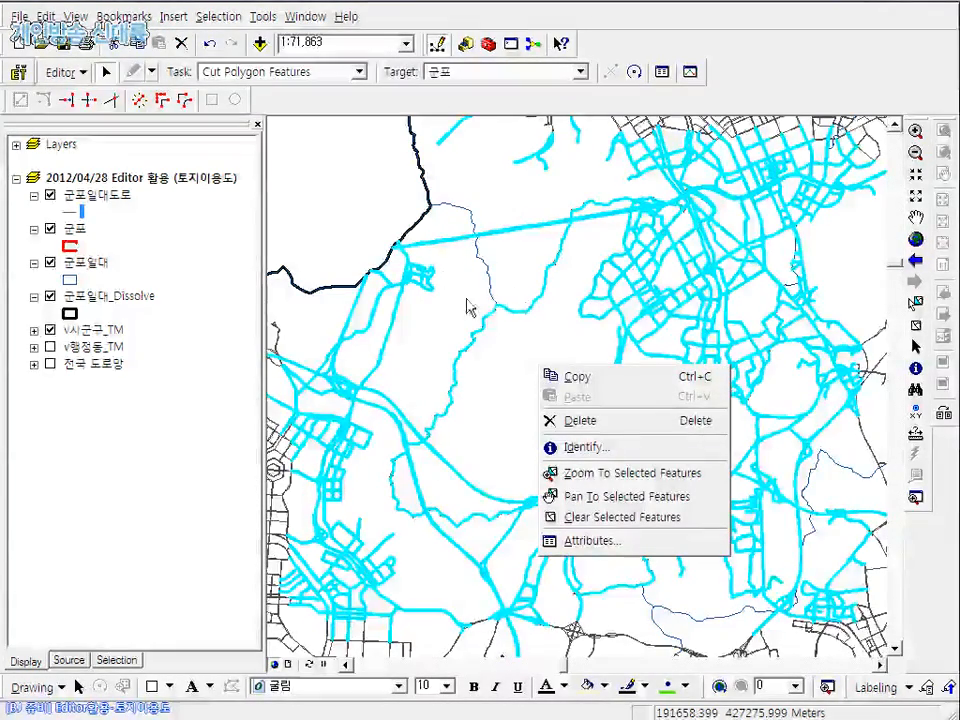
pyautogui.click(509, 384)
pyautogui.rightClick(521, 375)
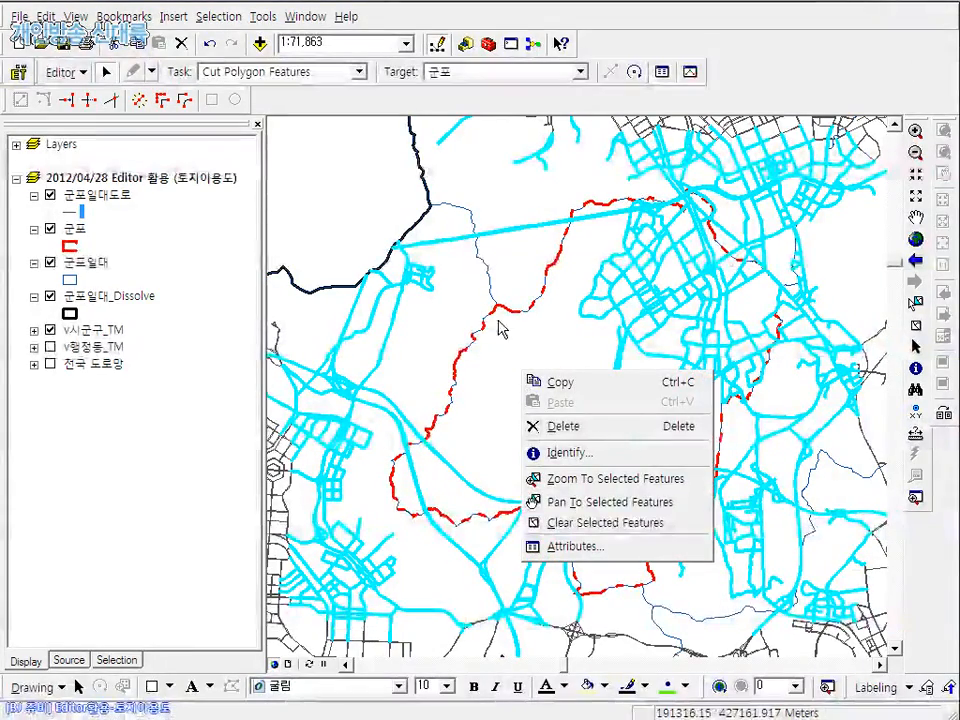
pyautogui.click(493, 360)
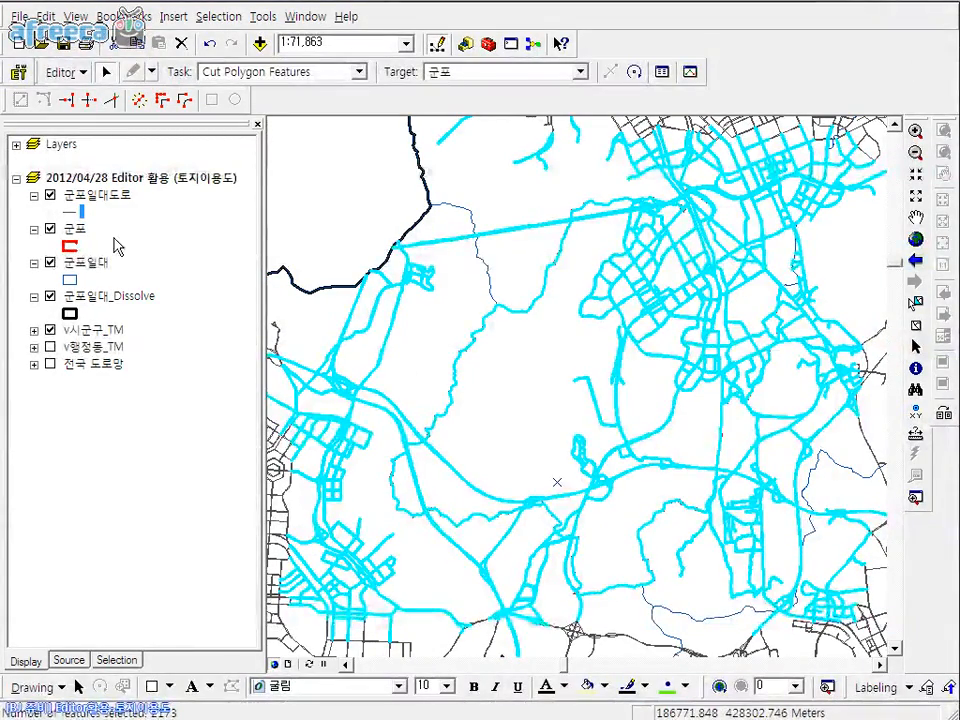
# Hide the 군포일대, 군포일대_Dissolve and v시군구_TM layers on the map
pyautogui.click(50, 263)
pyautogui.click(50, 296)
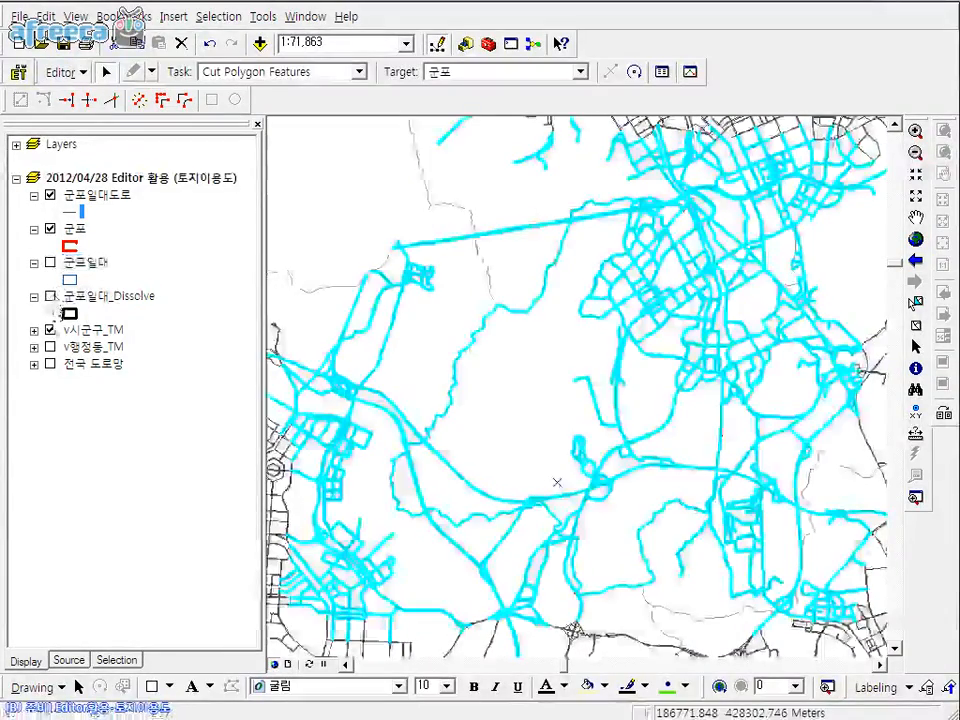
pyautogui.click(50, 330)
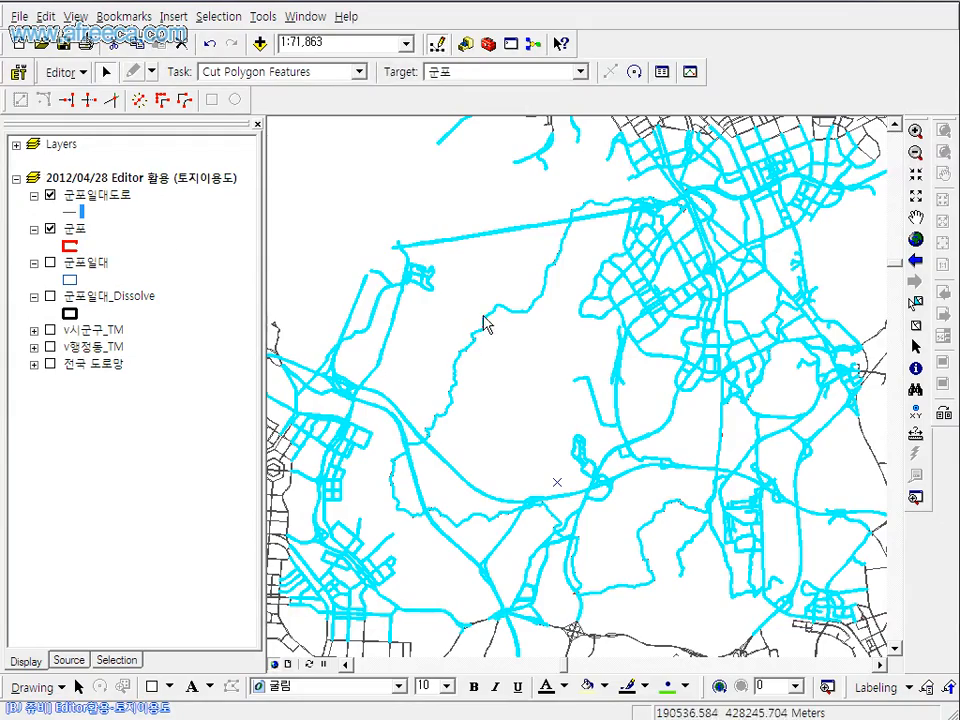
pyautogui.rightClick(515, 379)
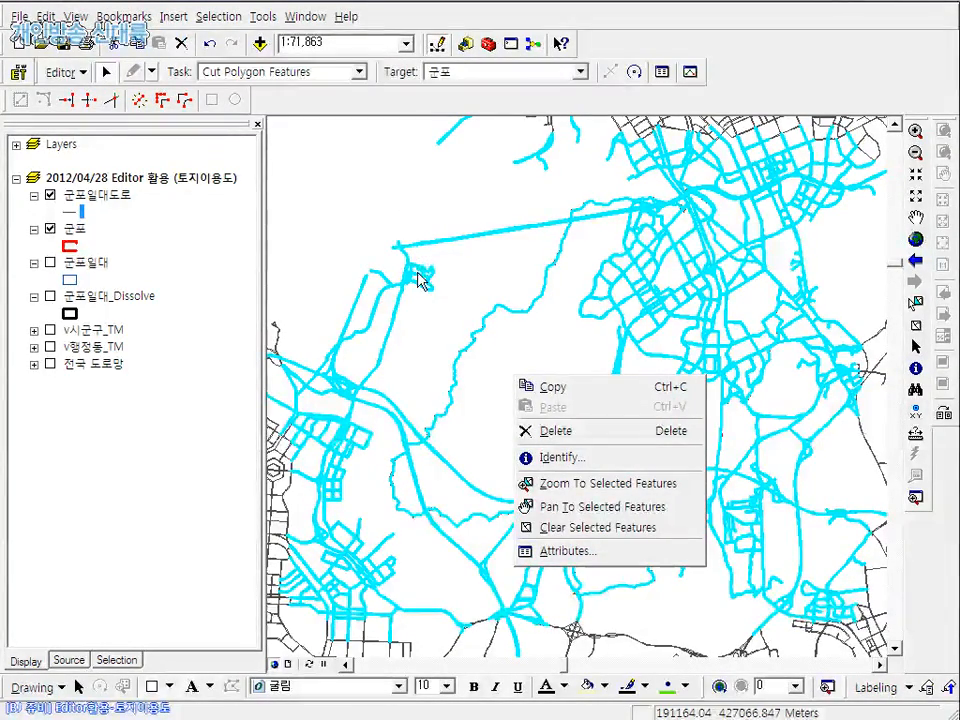
# Choose the Cut Polygon Features task again, select only the 군포 polygon, and clear the selection
pyautogui.click(274, 74)
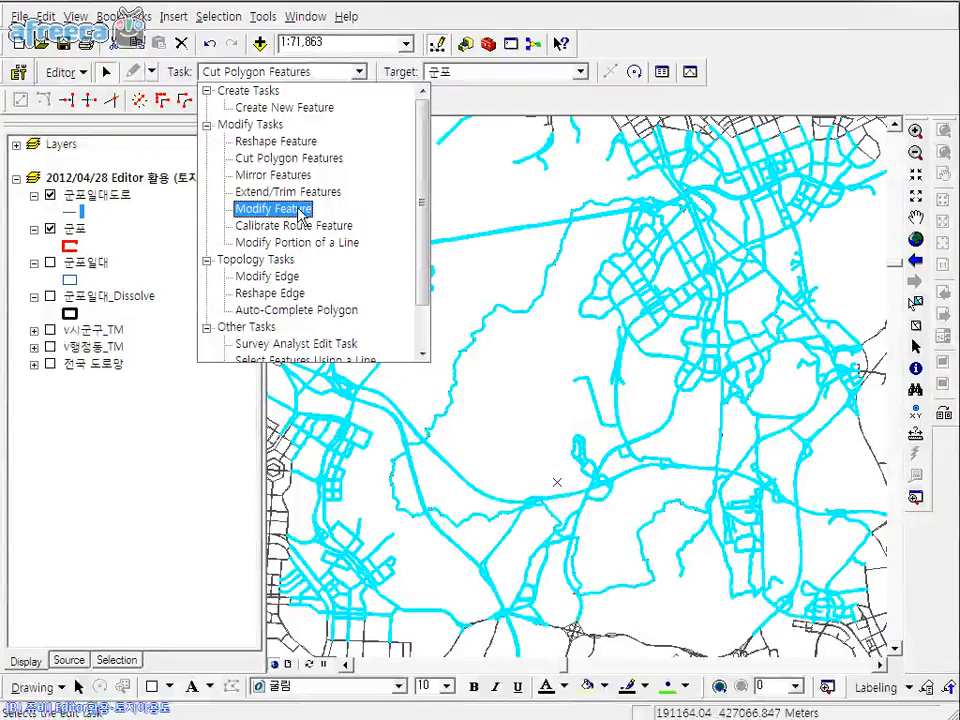
pyautogui.click(302, 158)
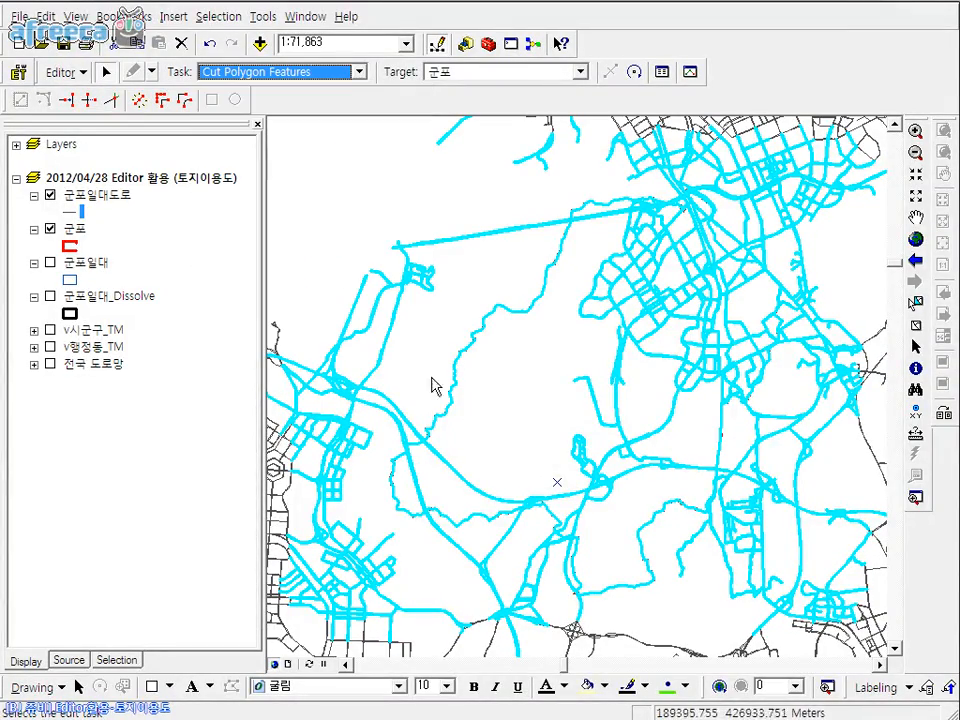
pyautogui.click(480, 288)
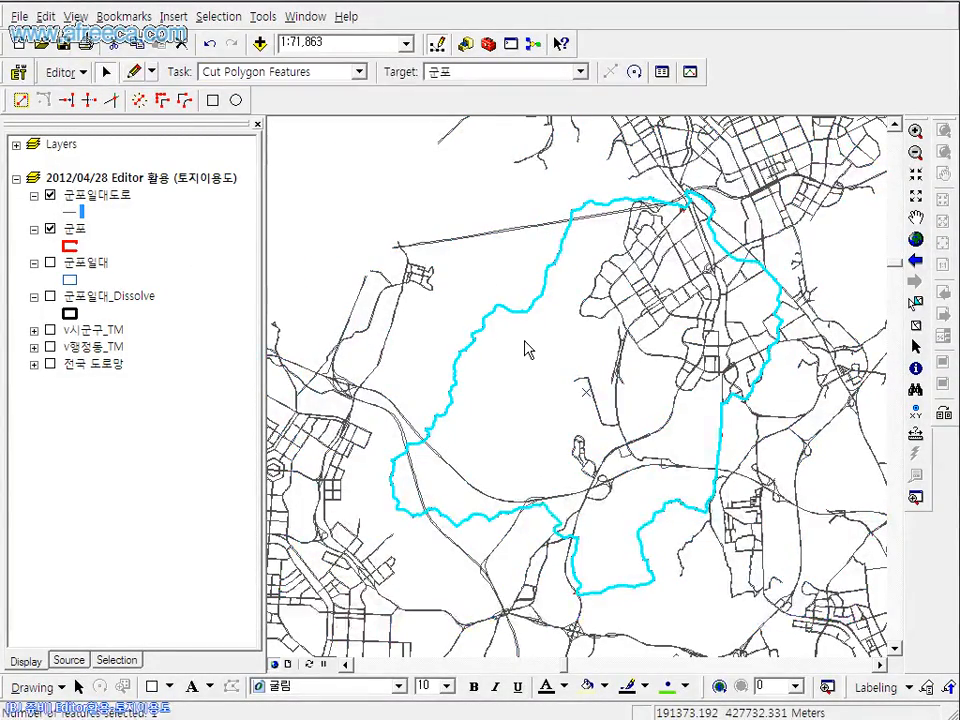
pyautogui.rightClick(523, 347)
pyautogui.click(483, 286)
pyautogui.doubleClick(507, 396)
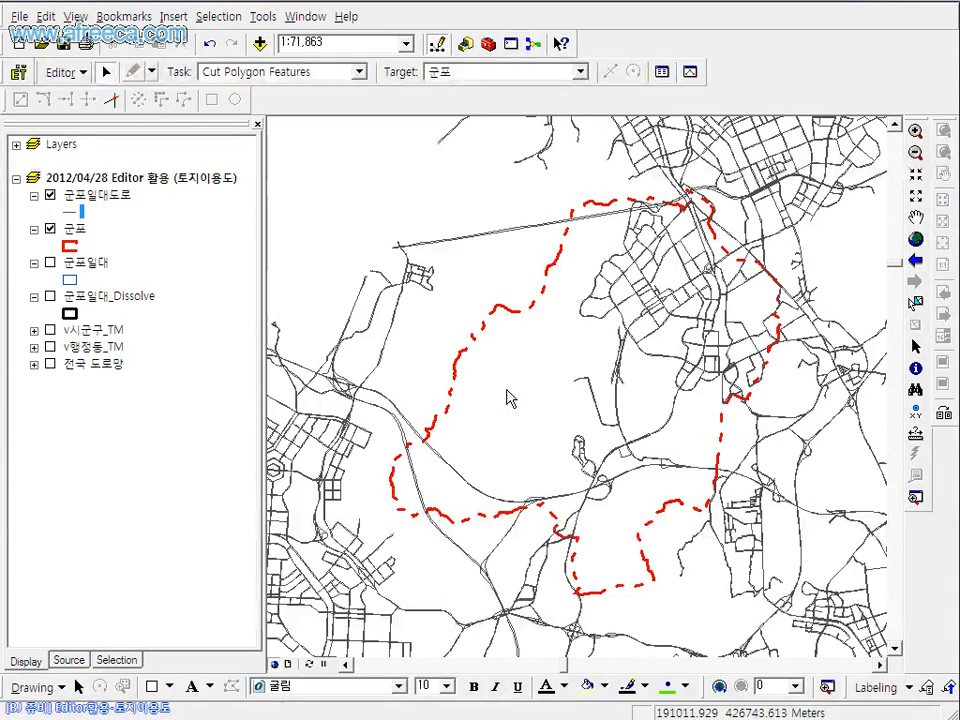
# Leave the vertex editing of the 군포 boundary and select the 군포 polygon again for the Cut Polygon Features task
pyautogui.rightClick(513, 380)
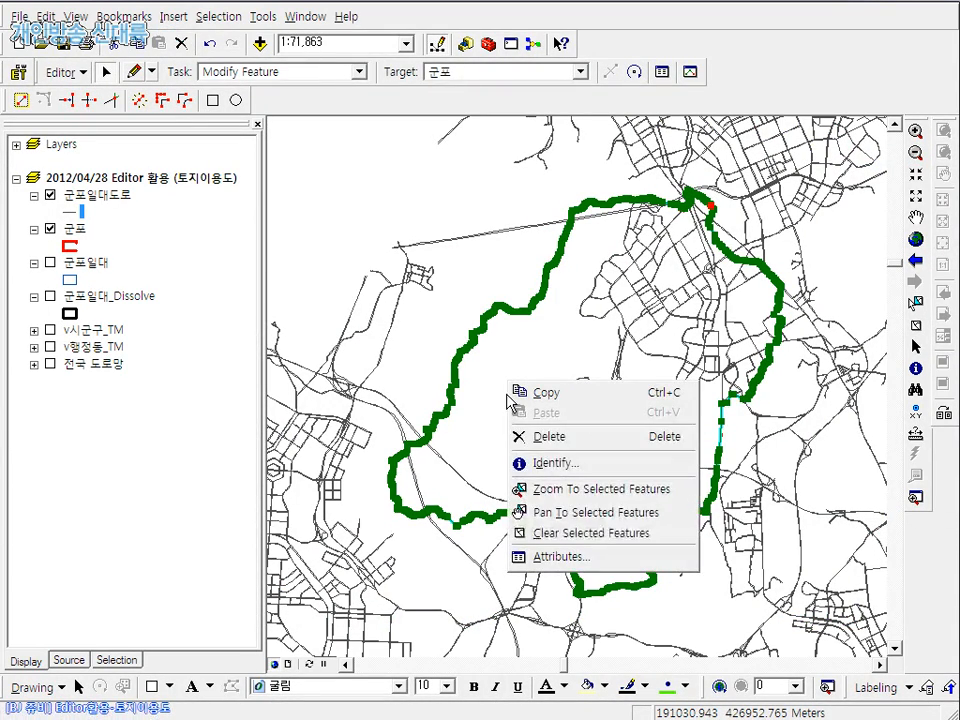
pyautogui.click(490, 290)
pyautogui.click(490, 290)
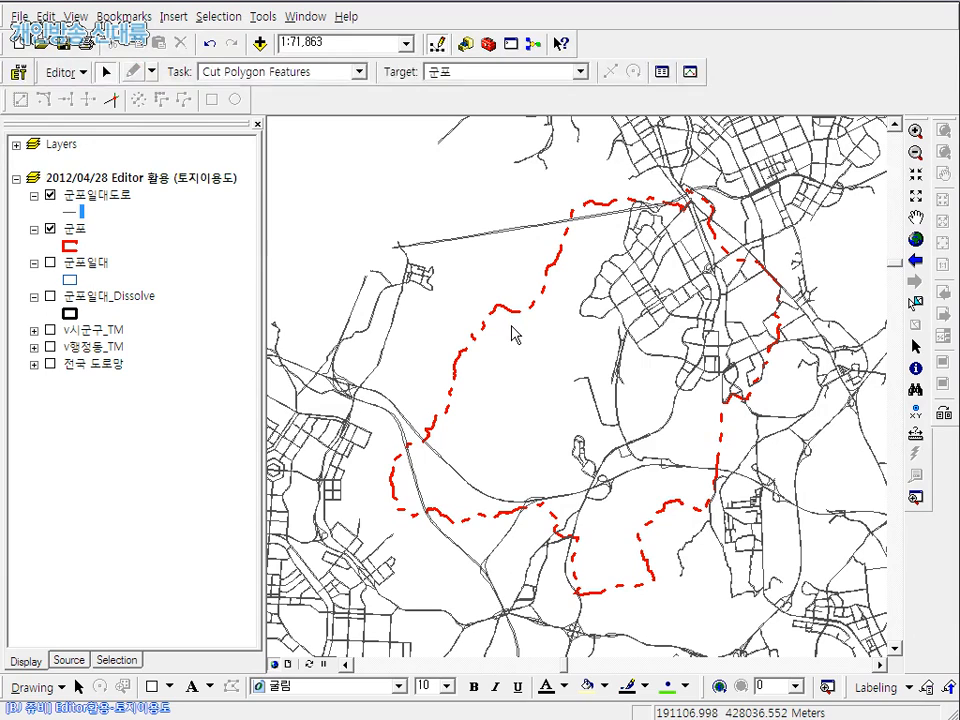
pyautogui.rightClick(515, 333)
pyautogui.click(491, 357)
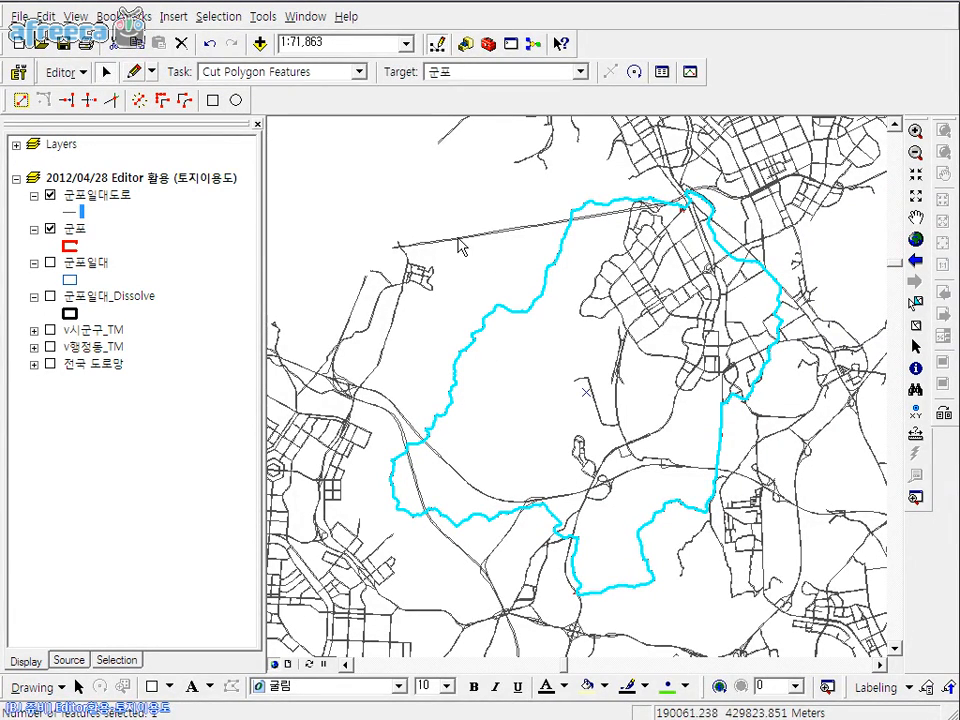
# Try to use the 군포 polygon's outline as the cut sketch with Replace Sketch, and undo the replacement
pyautogui.click(152, 72)
pyautogui.click(140, 99)
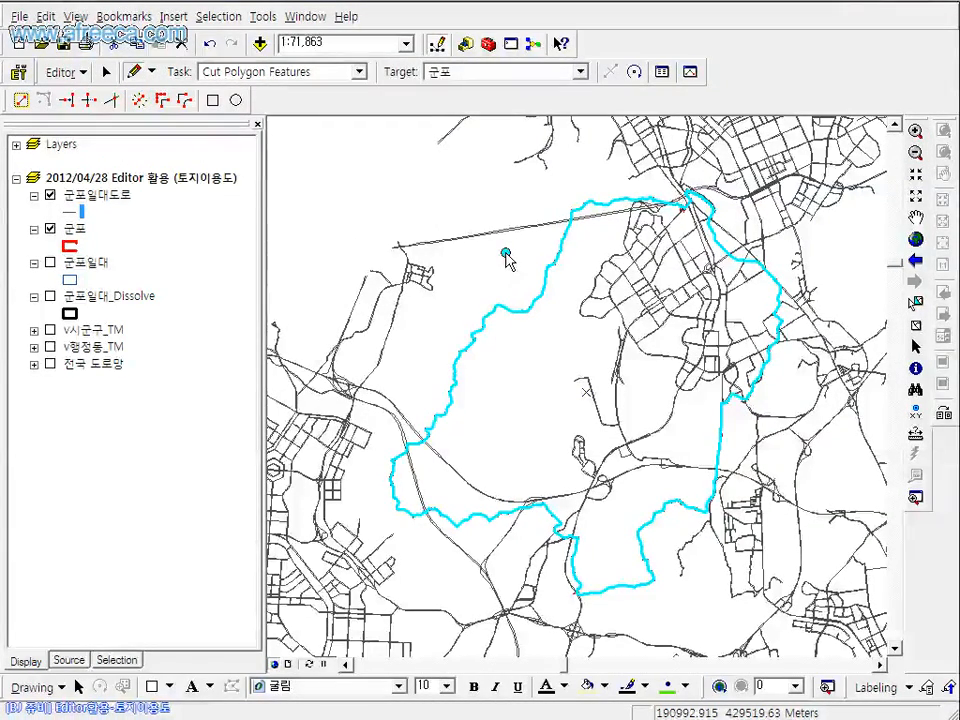
pyautogui.rightClick(507, 320)
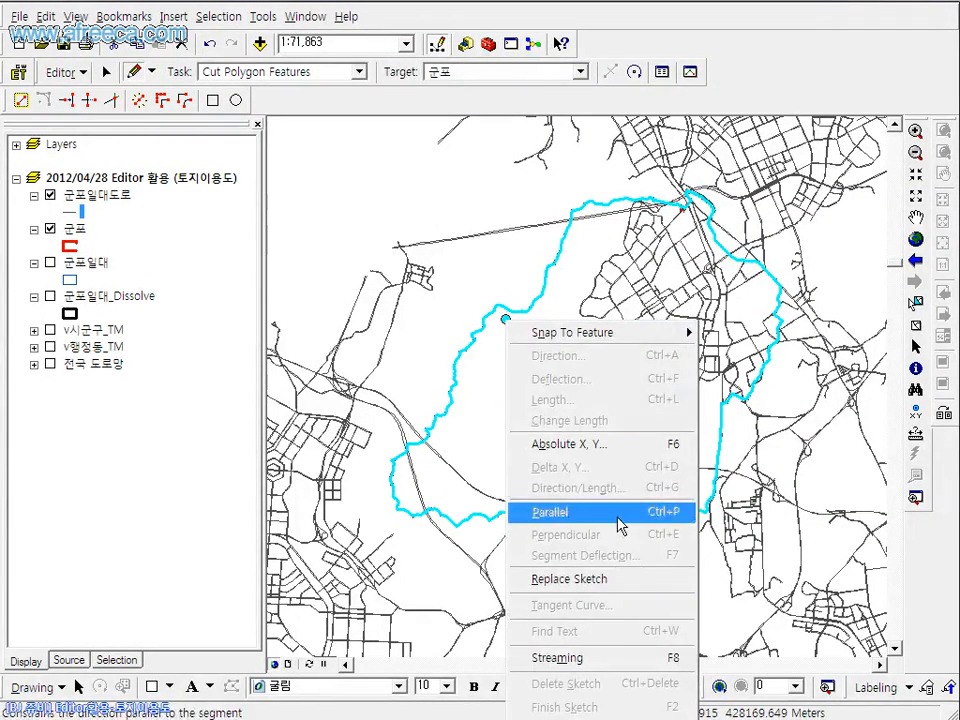
pyautogui.click(622, 579)
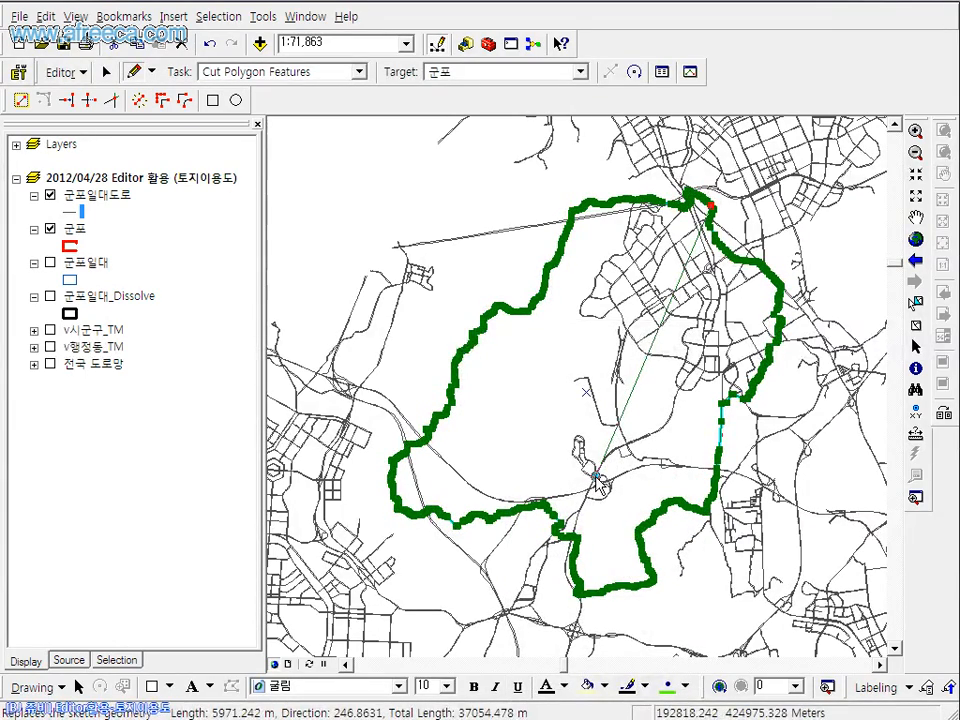
pyautogui.hotkey('ctrl', 'z')
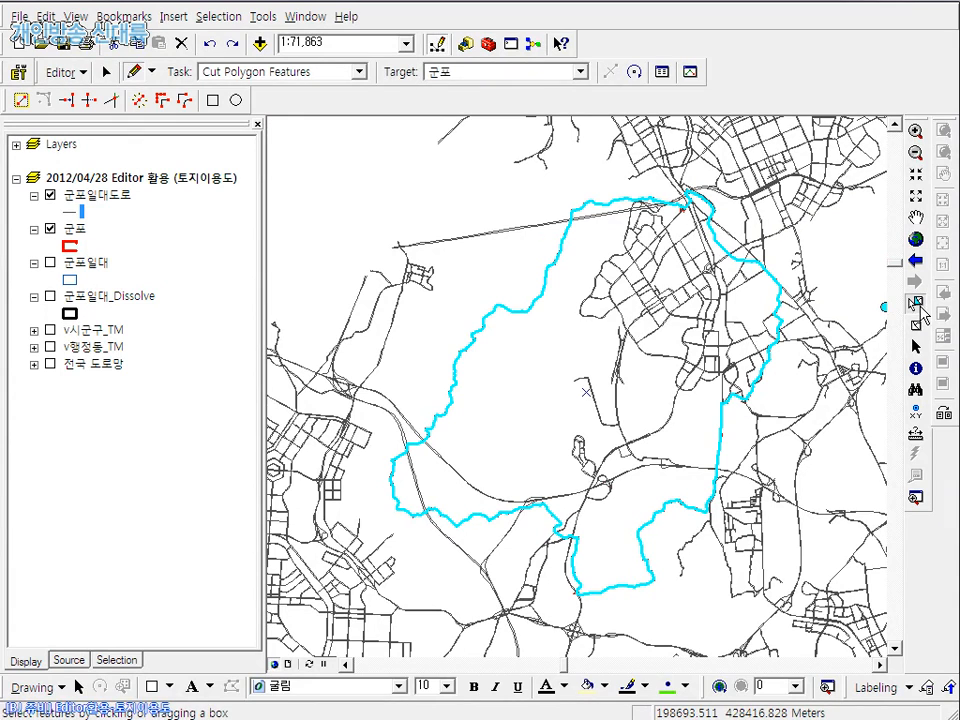
# Box-select the roads around the 군포 boundary and remove the 군포 polygon from the selection
pyautogui.click(918, 303)
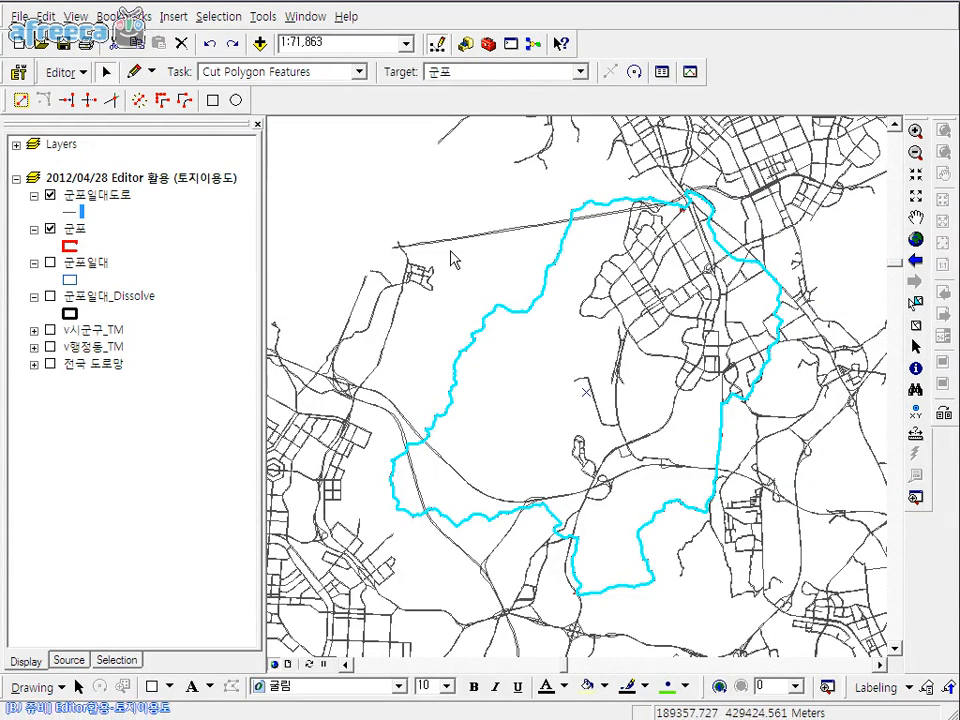
pyautogui.moveTo(300, 178); pyautogui.dragTo(885, 553)
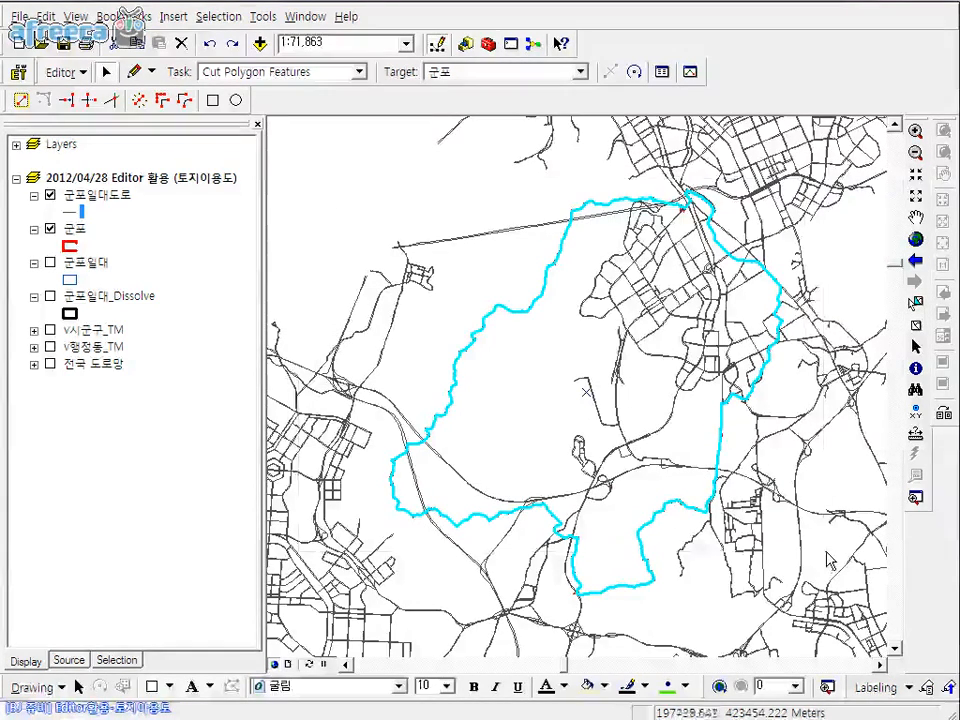
pyautogui.moveTo(345, 218); pyautogui.dragTo(846, 649)
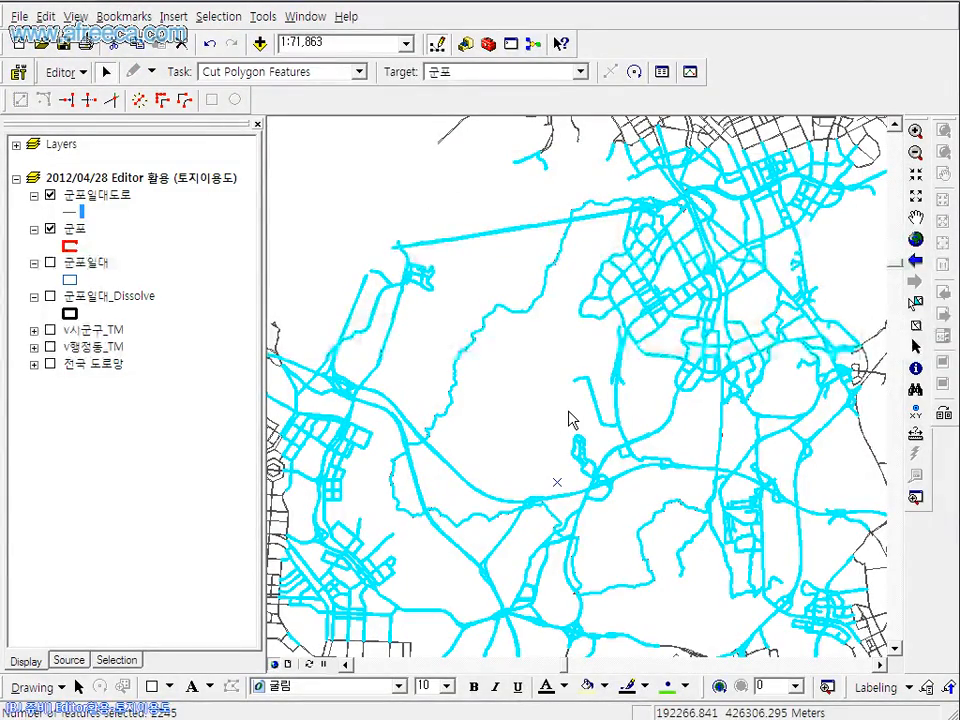
pyautogui.rightClick(529, 346)
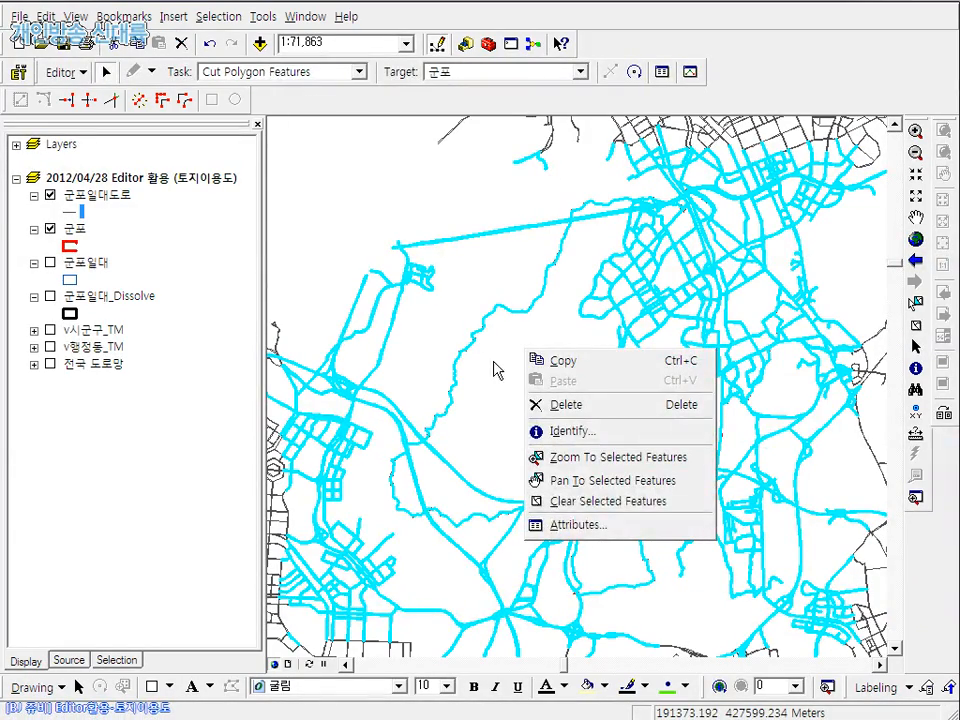
pyautogui.keyDown('shift'); pyautogui.click(498, 371); pyautogui.keyUp('shift')
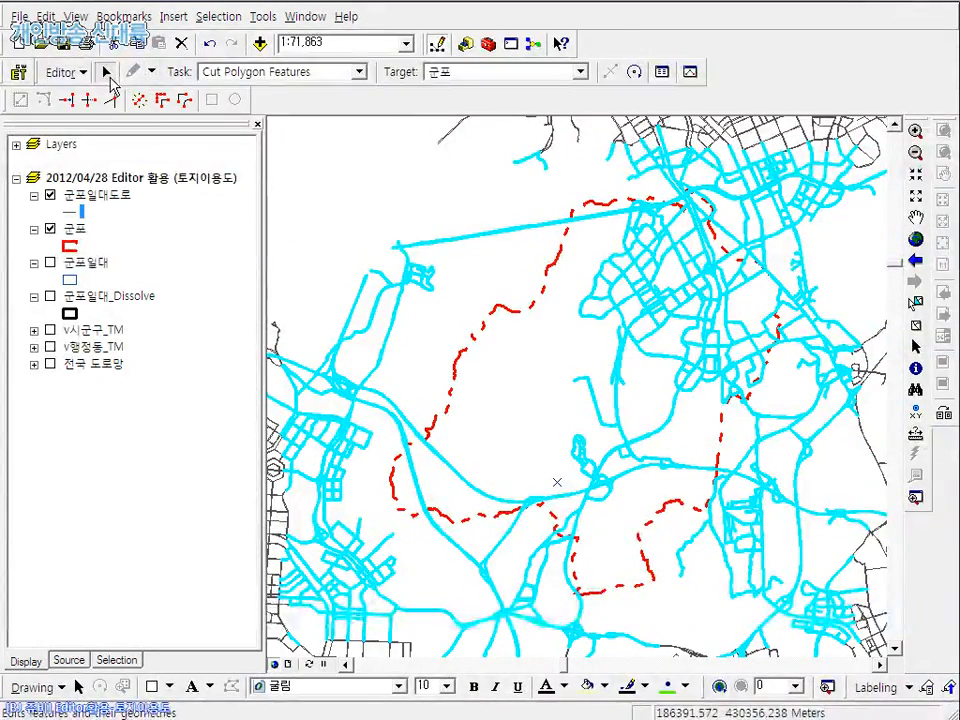
# Select only the 군포 polygon and replace the edit sketch with its outline
pyautogui.click(495, 349)
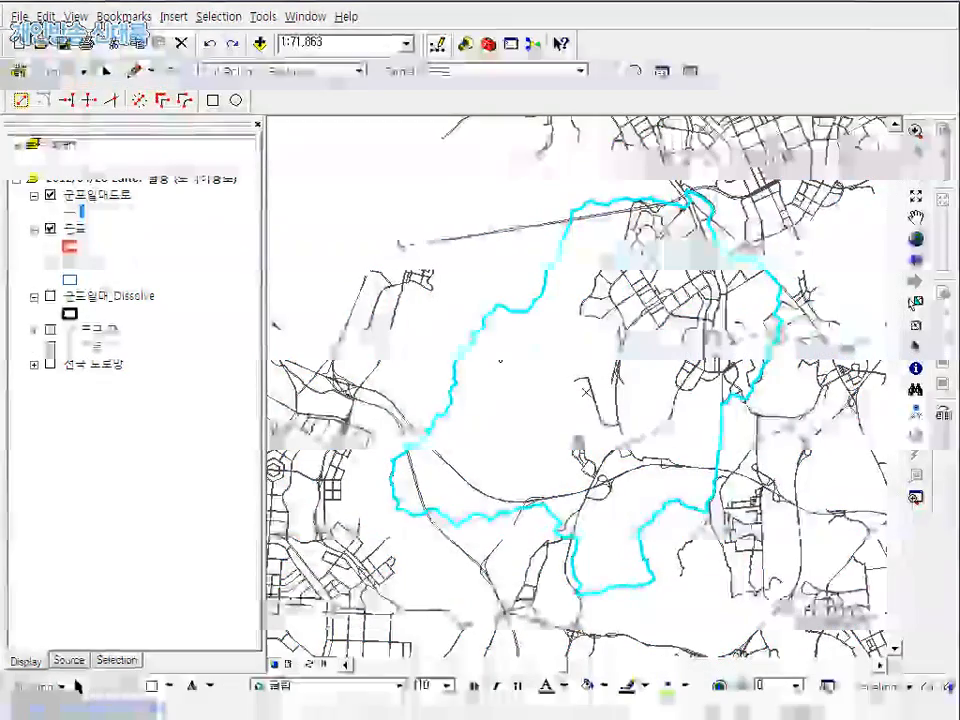
pyautogui.rightClick(527, 406)
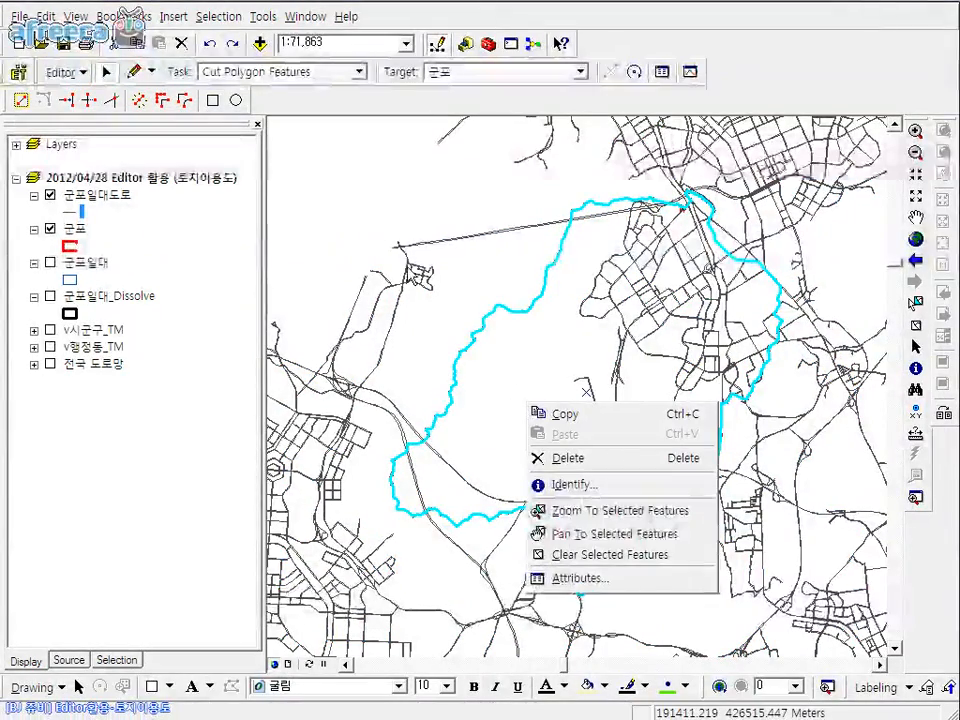
pyautogui.click(152, 73)
pyautogui.click(141, 97)
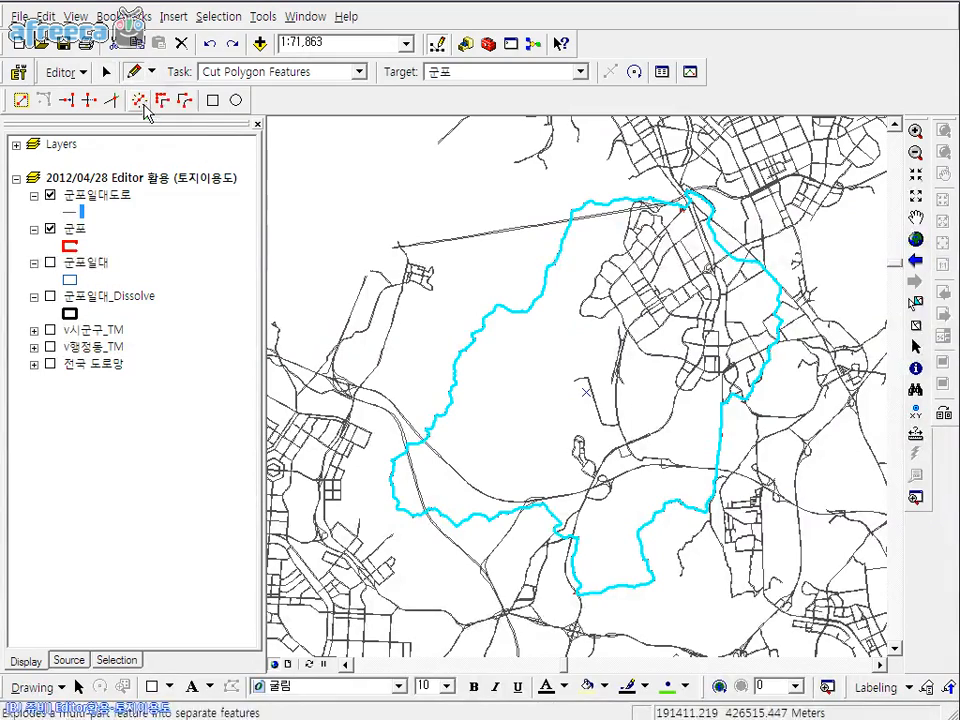
pyautogui.rightClick(540, 387)
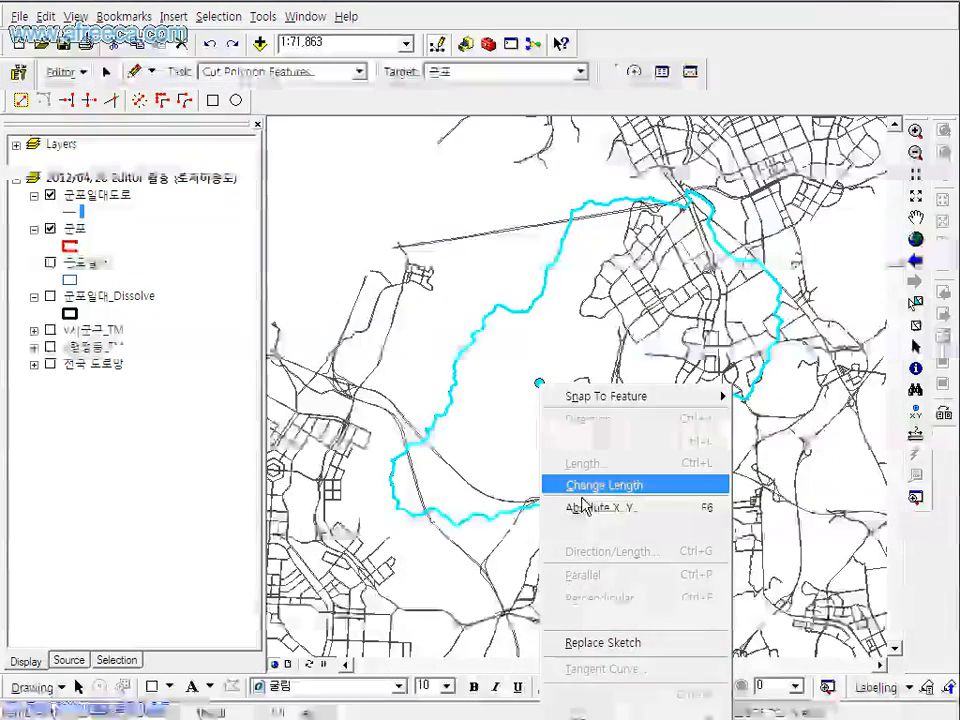
pyautogui.click(643, 641)
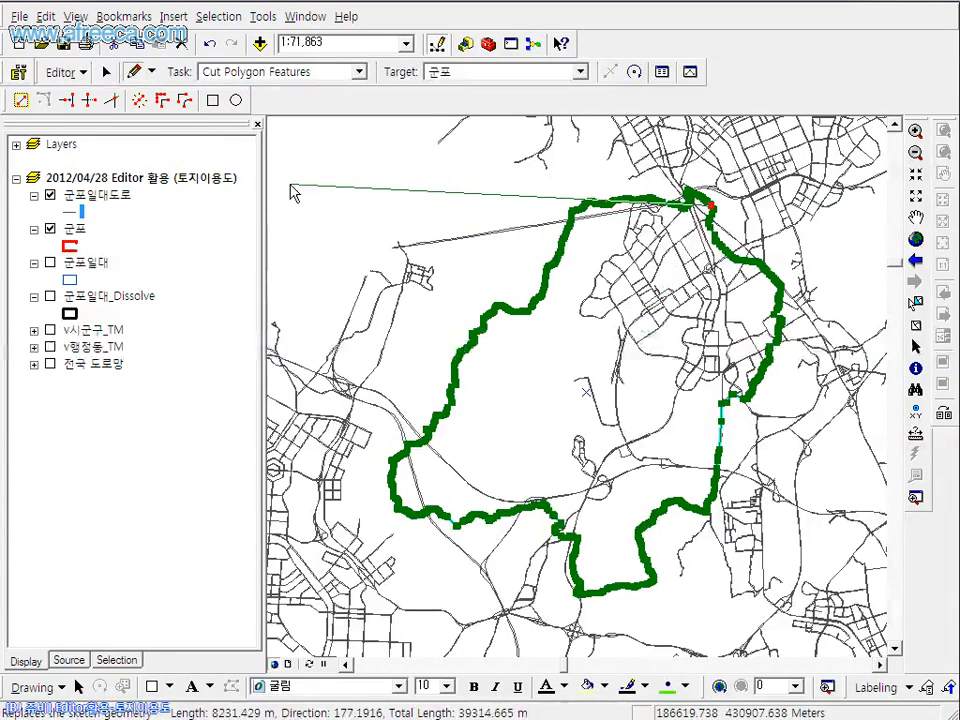
pyautogui.click(107, 71)
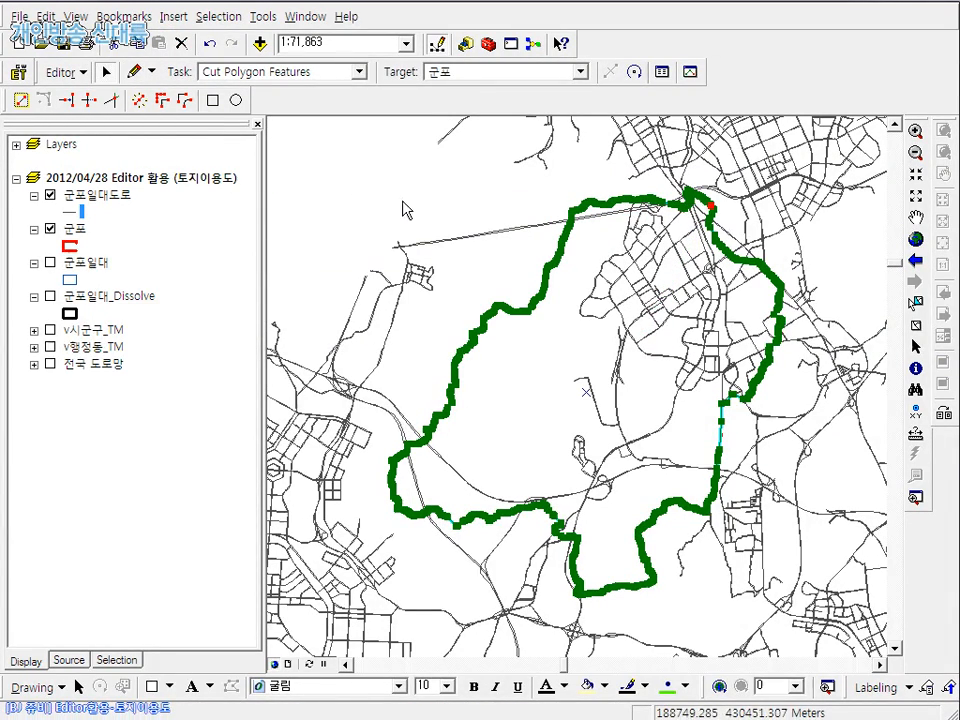
# Discard the outline sketch and box-select the surrounding roads again, leaving out the 군포 polygon
pyautogui.click(402, 202)
pyautogui.moveTo(286, 157); pyautogui.dragTo(806, 607)
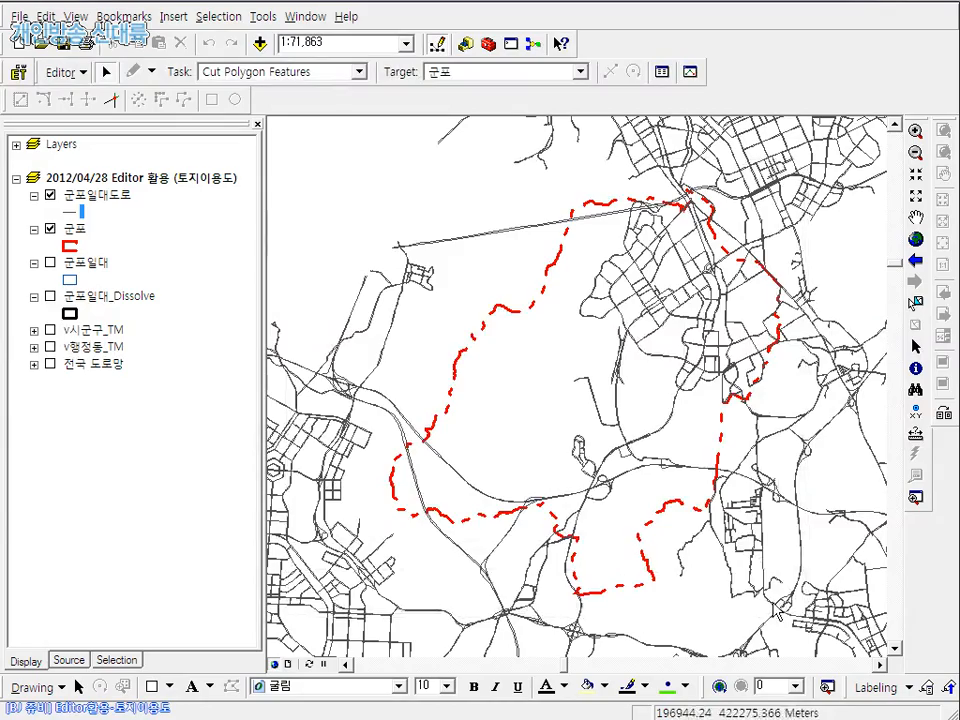
pyautogui.keyDown('shift'); pyautogui.click(474, 398); pyautogui.keyUp('shift')
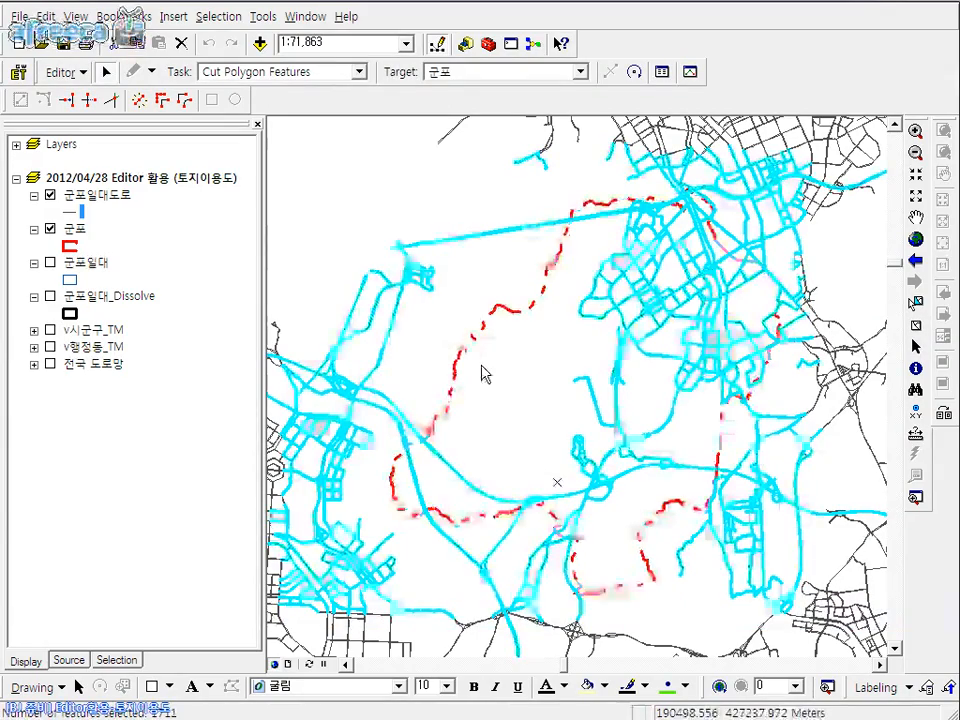
# Examine the editing commands offered for the selected roads, both without and with the 군포 polygon in the selection
pyautogui.rightClick(350, 439)
pyautogui.click(349, 438)
pyautogui.rightClick(349, 437)
pyautogui.click(345, 432)
pyautogui.rightClick(346, 428)
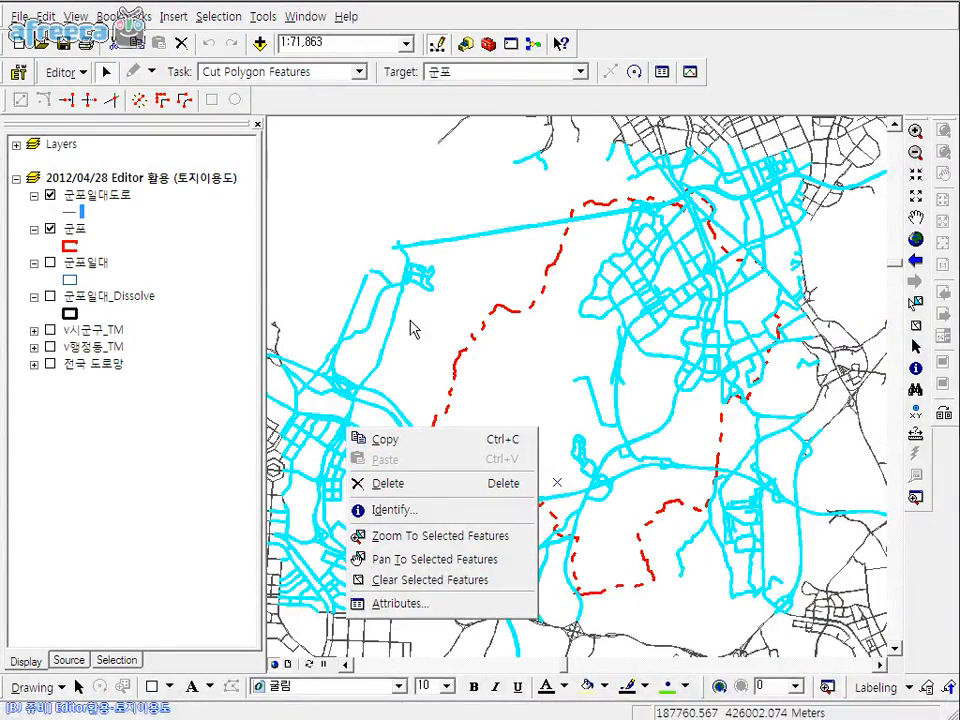
pyautogui.click(918, 132)
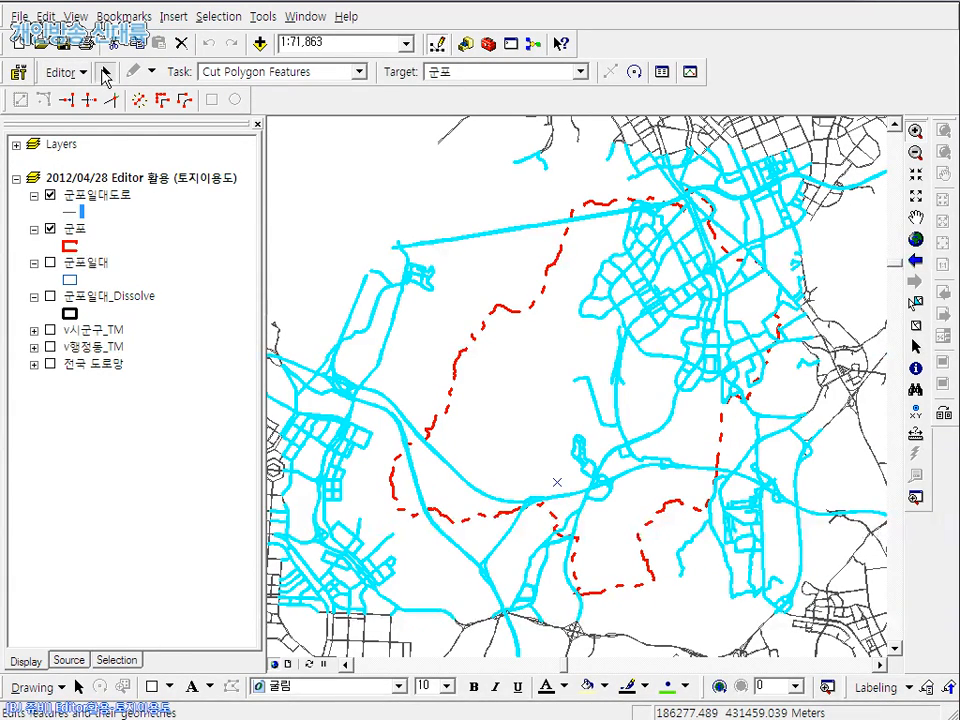
pyautogui.rightClick(344, 566)
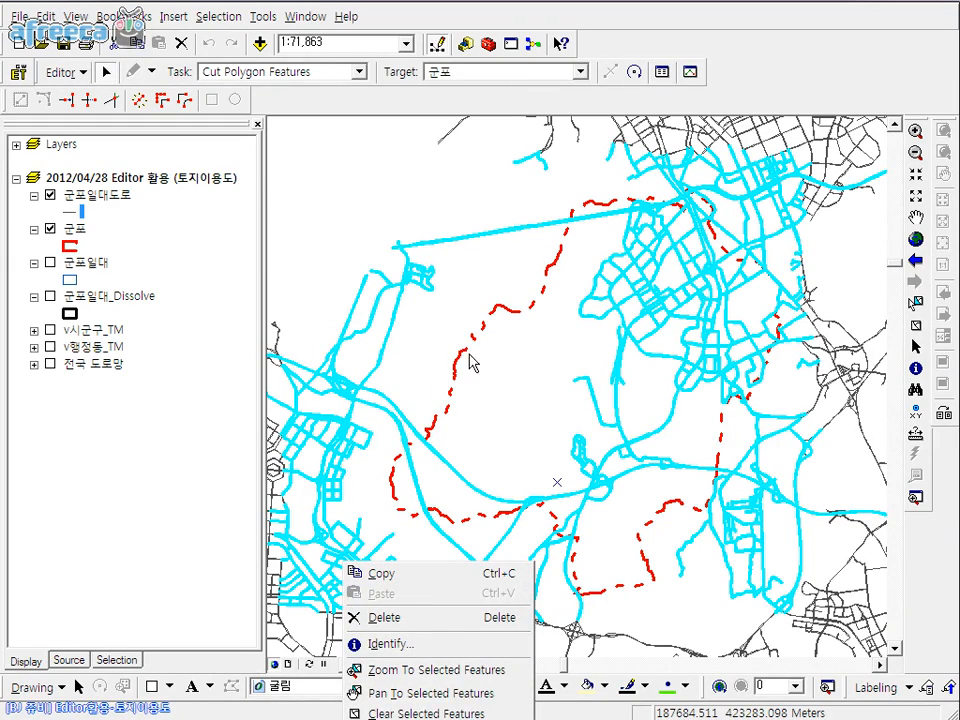
pyautogui.click(500, 375)
pyautogui.rightClick(508, 368)
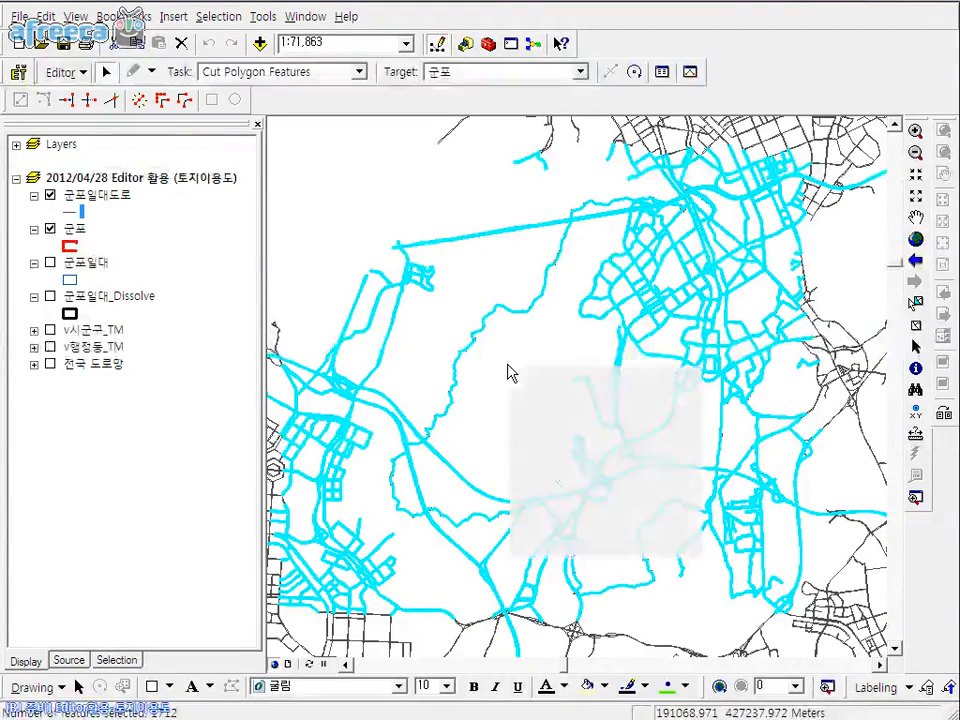
# Clear the road selection and leave only the 군포 polygon selected
pyautogui.click(465, 324)
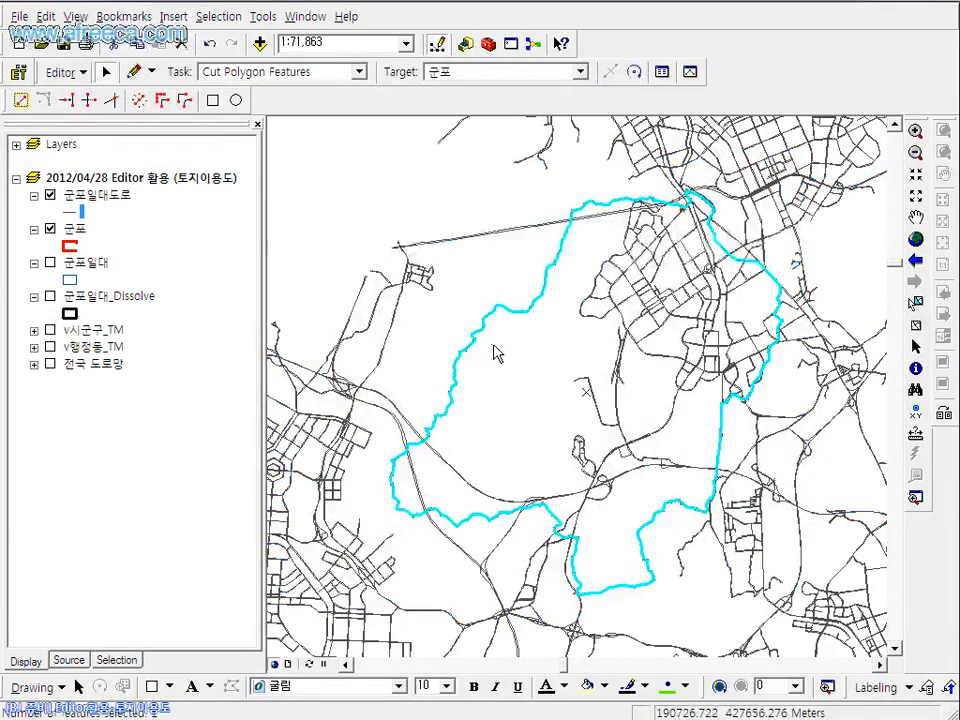
pyautogui.rightClick(492, 356)
pyautogui.click(435, 343)
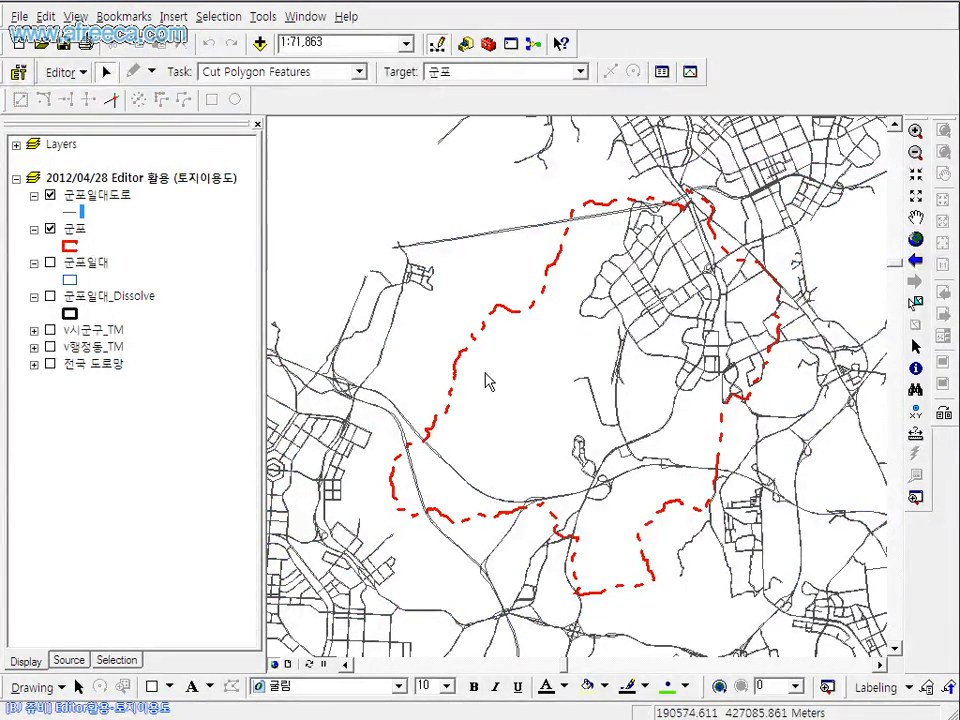
pyautogui.moveTo(362, 306); pyautogui.dragTo(405, 334)
pyautogui.click(466, 256)
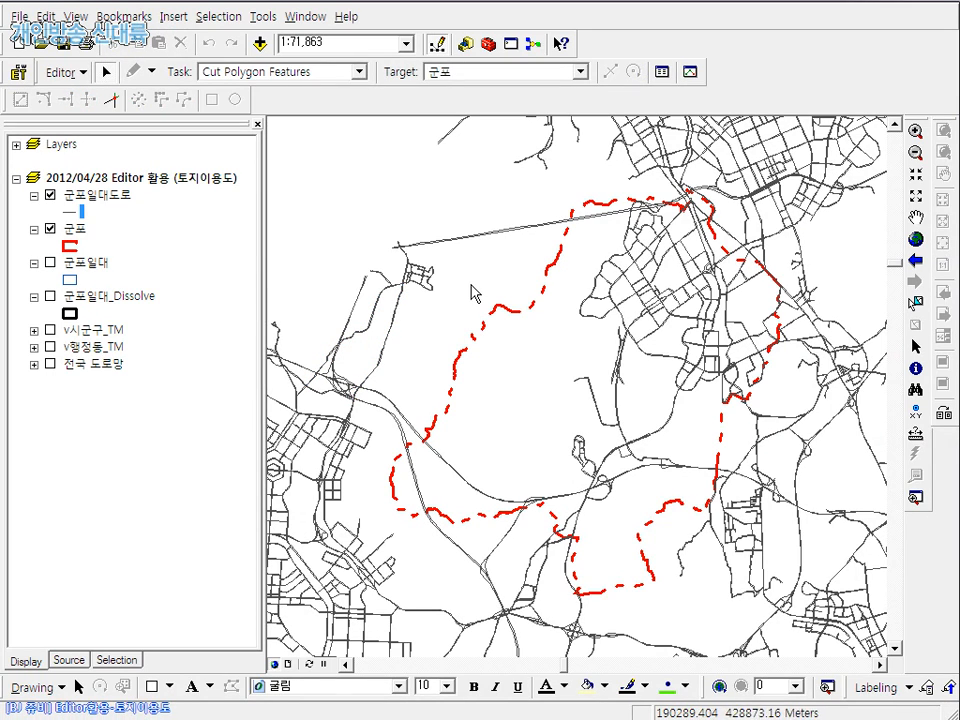
pyautogui.click(501, 387)
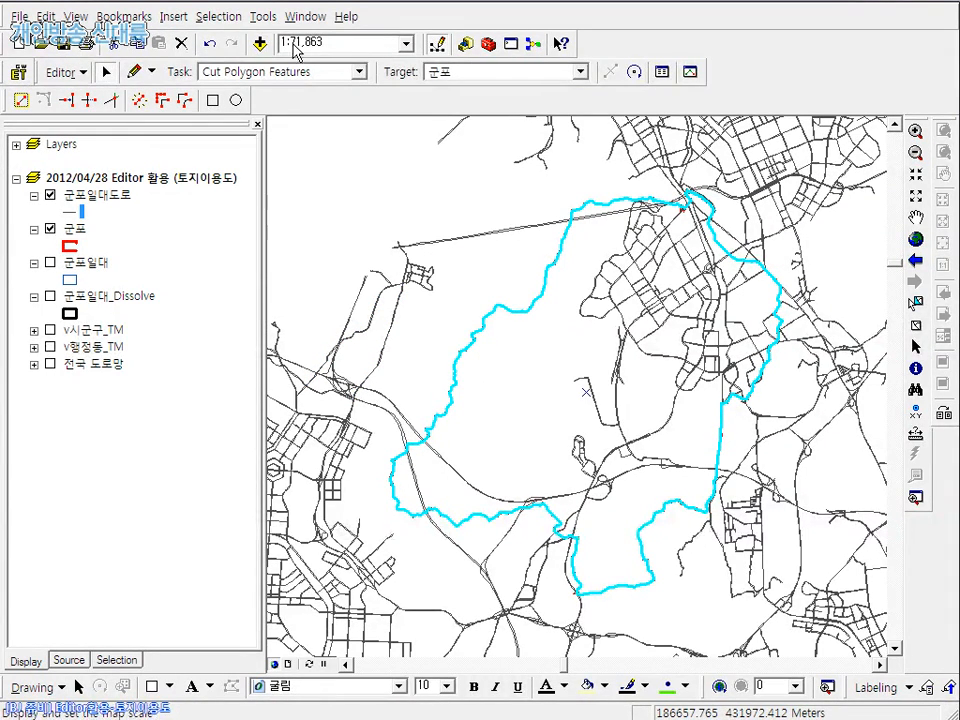
# Keep Cut Polygon Features as the edit task and 군포 as the target layer
pyautogui.click(334, 76)
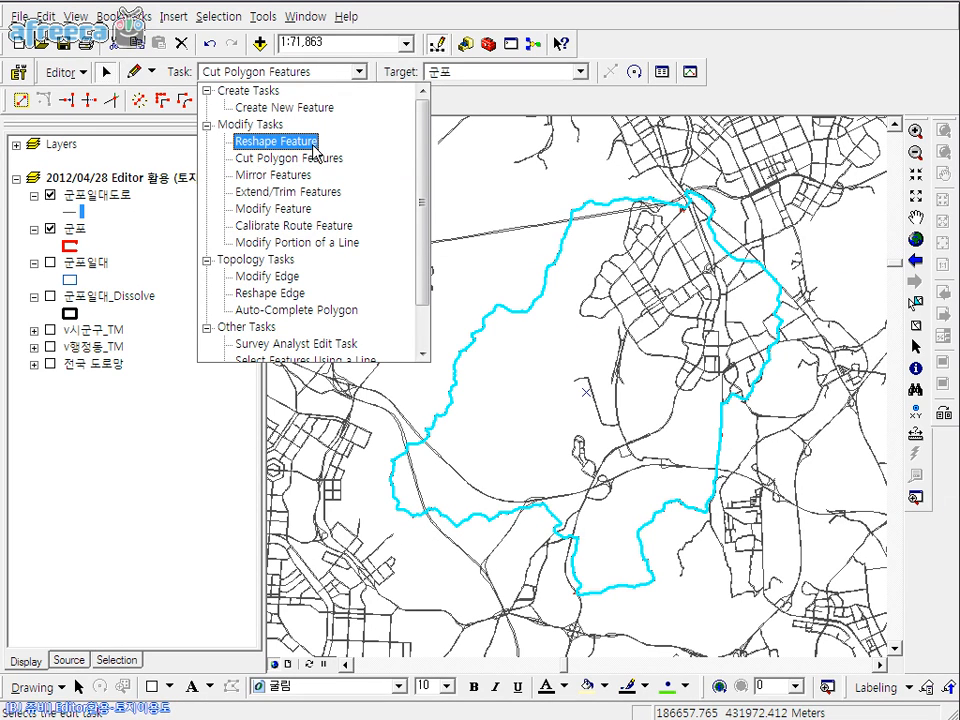
pyautogui.click(500, 100)
pyautogui.click(500, 72)
pyautogui.click(580, 106)
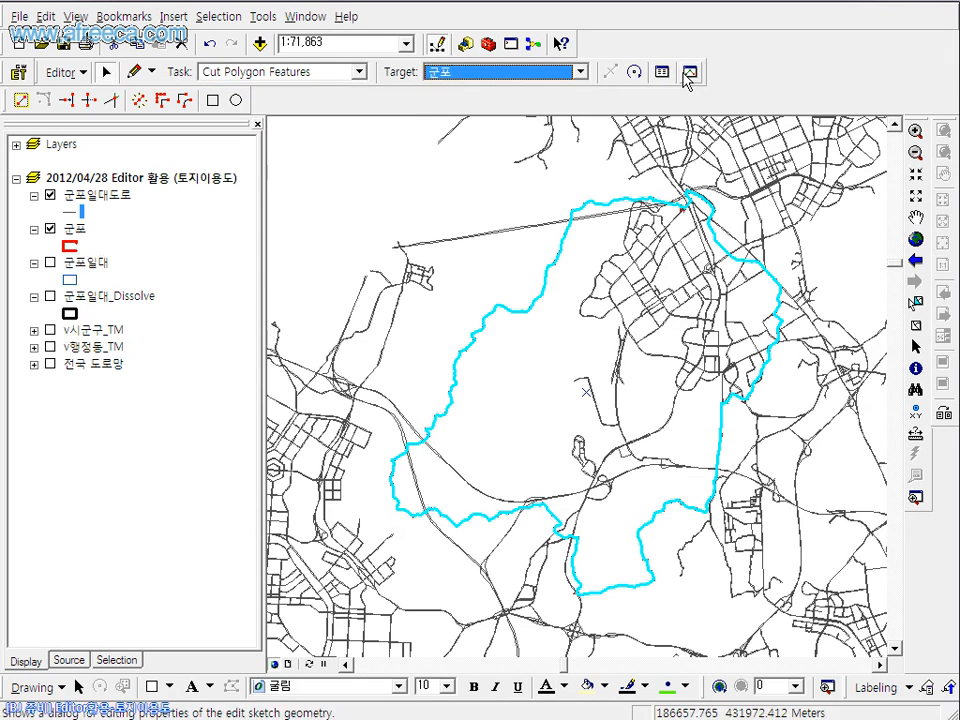
# Try to use a single road segment near the junction as the cut sketch for the 군포 polygon, and clear the selection
pyautogui.click(145, 78)
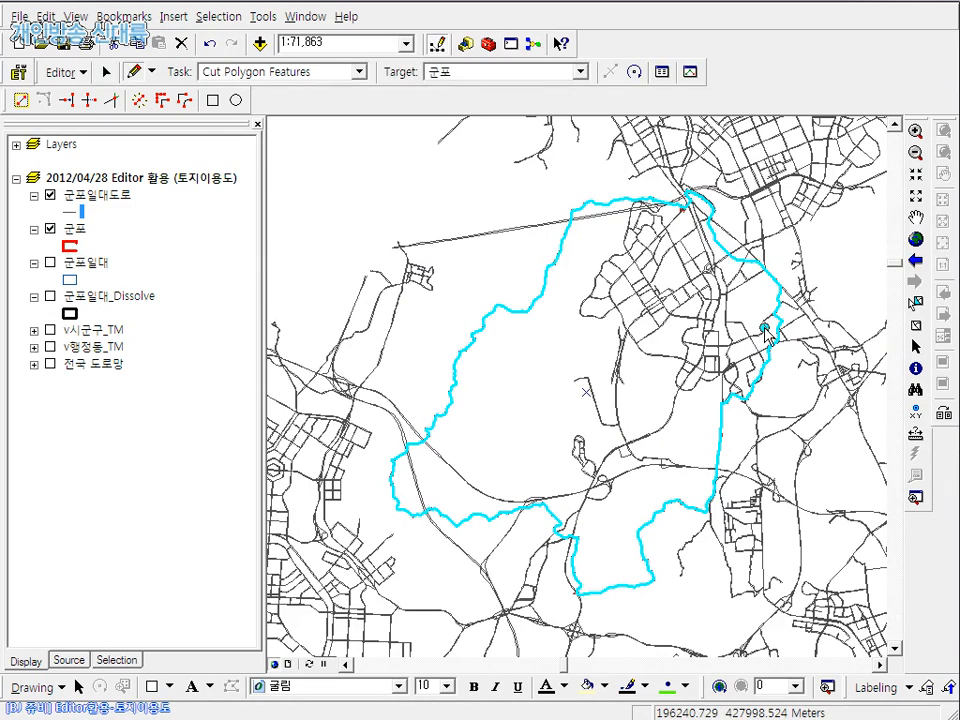
pyautogui.click(918, 132)
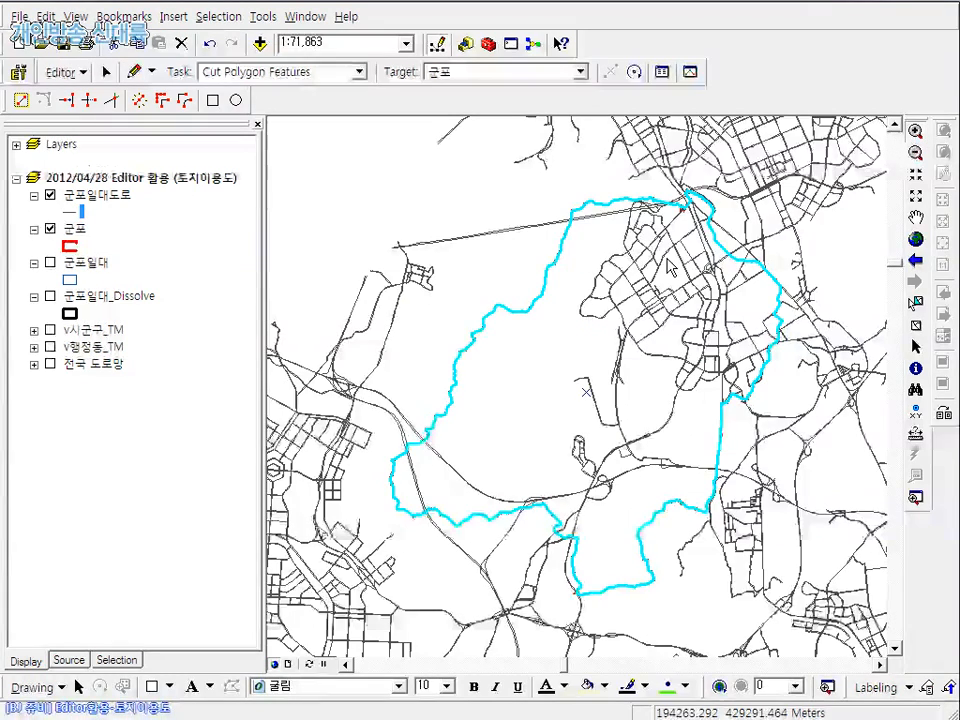
pyautogui.moveTo(668, 226); pyautogui.dragTo(794, 310)
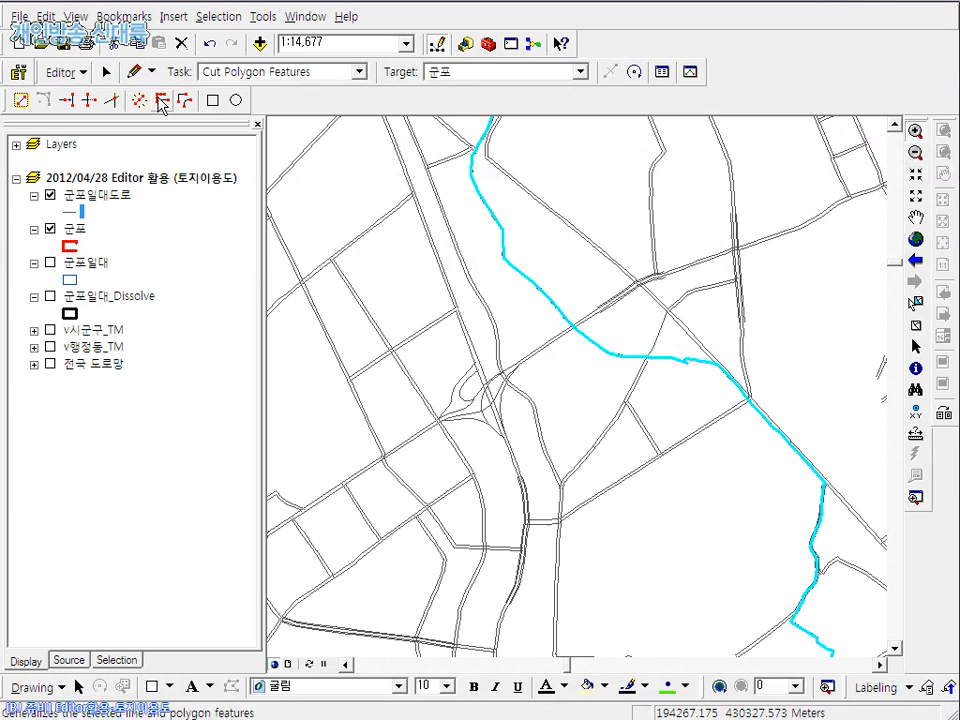
pyautogui.rightClick(467, 333)
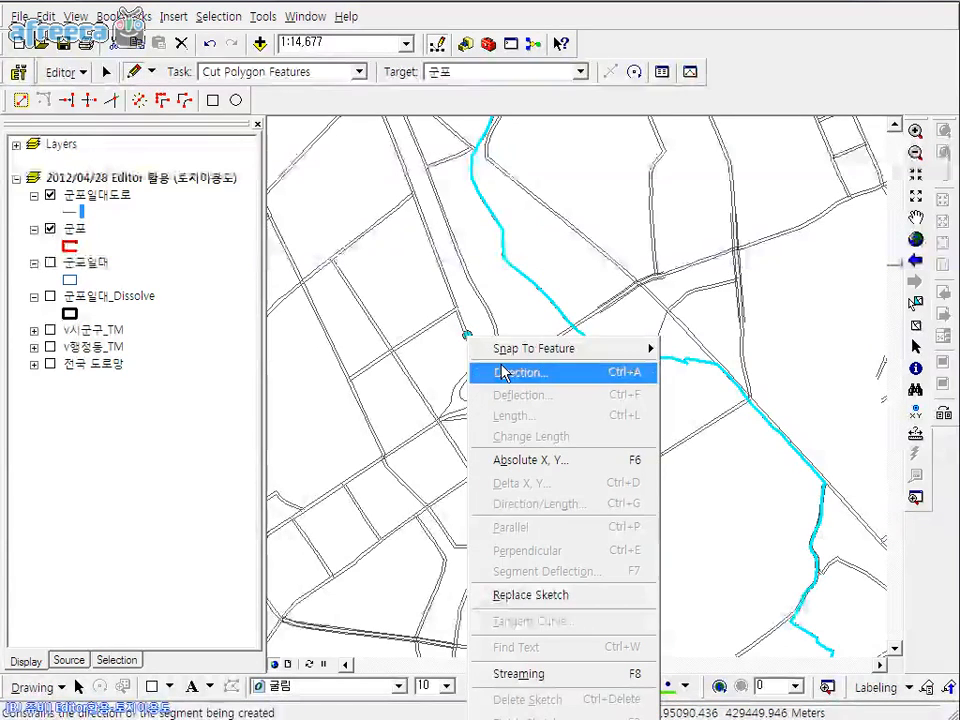
pyautogui.press('Escape')
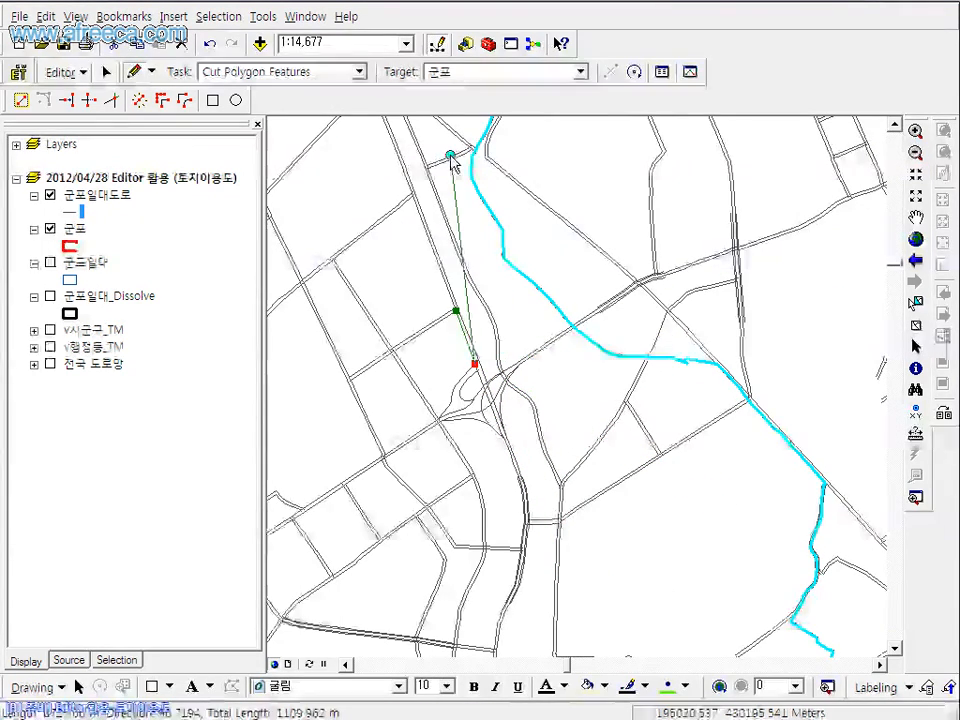
pyautogui.rightClick(514, 308)
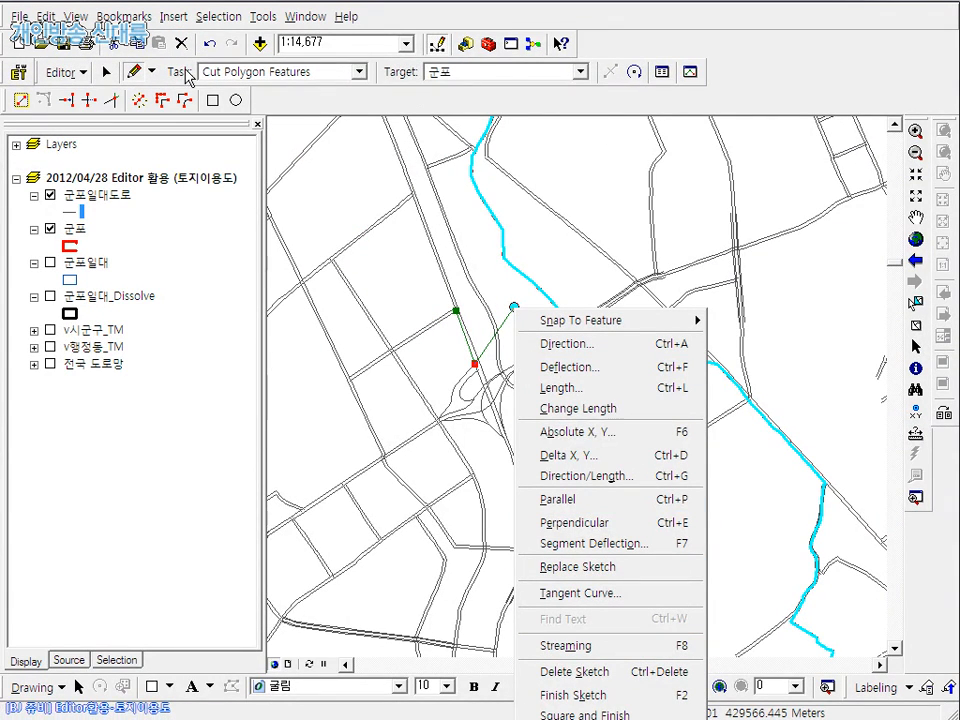
pyautogui.click(105, 75)
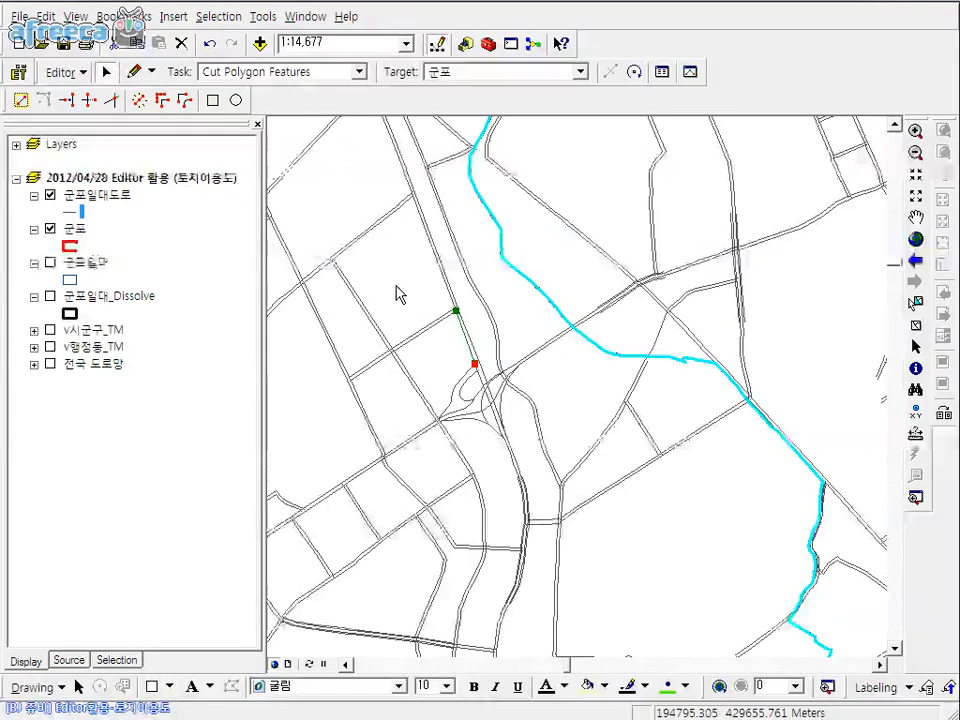
pyautogui.rightClick(668, 226)
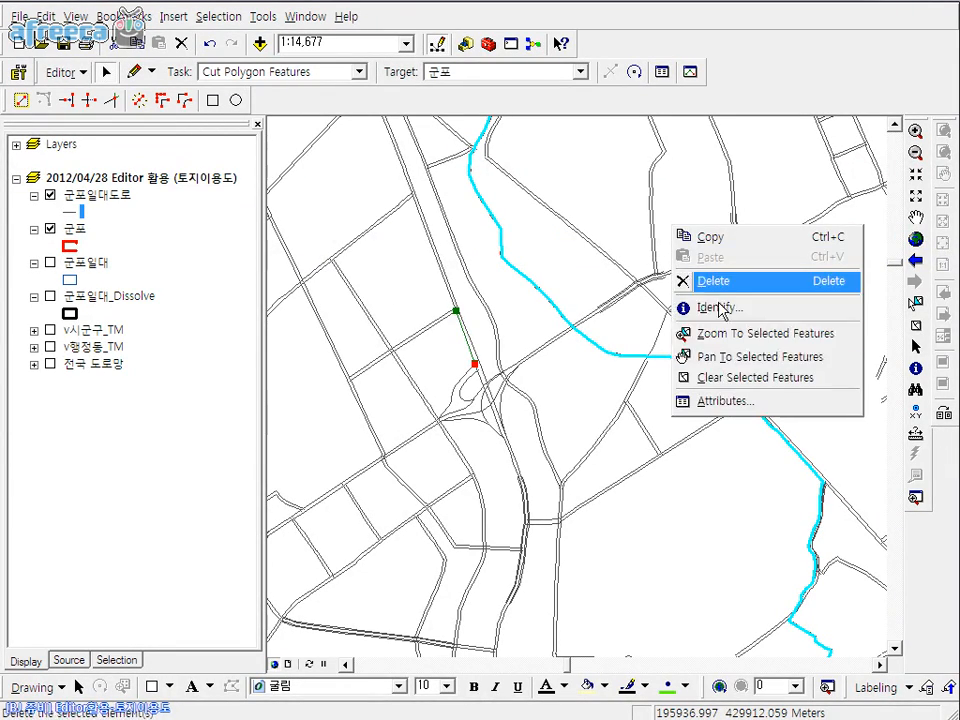
pyautogui.click(772, 378)
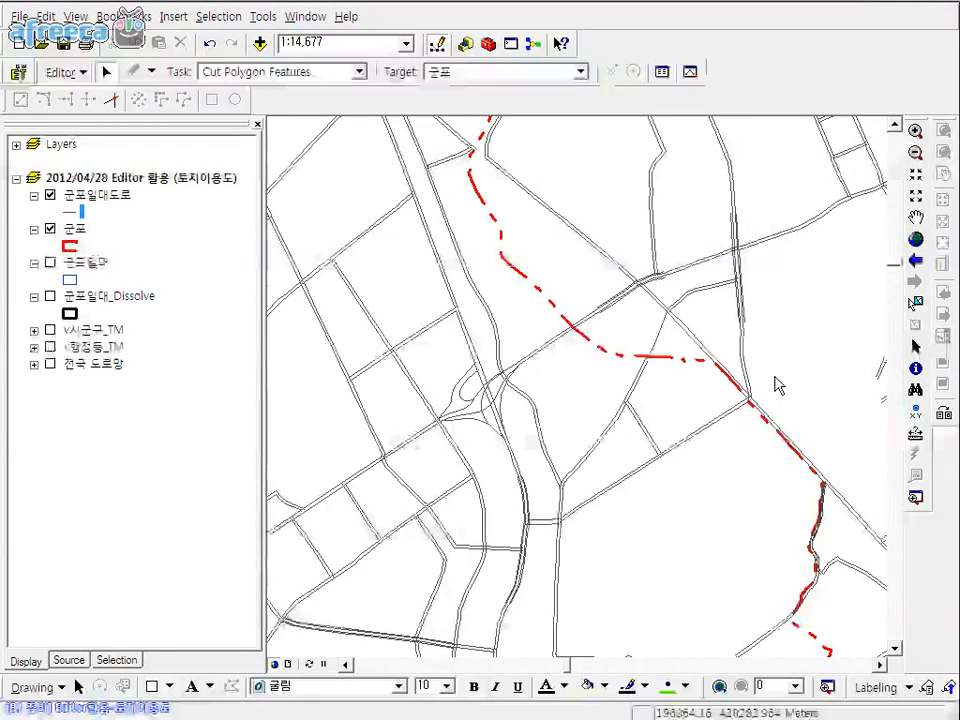
# Search the geoprocessing tools for "dissolve" and open the Dissolve tool from Data Management
pyautogui.click(912, 260)
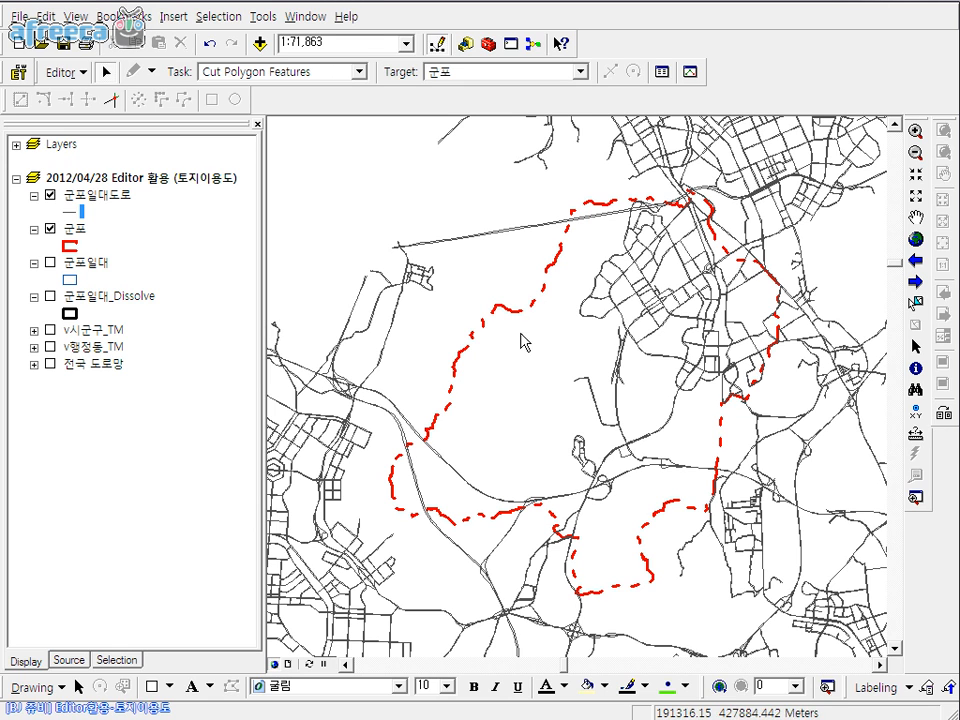
pyautogui.click(458, 45)
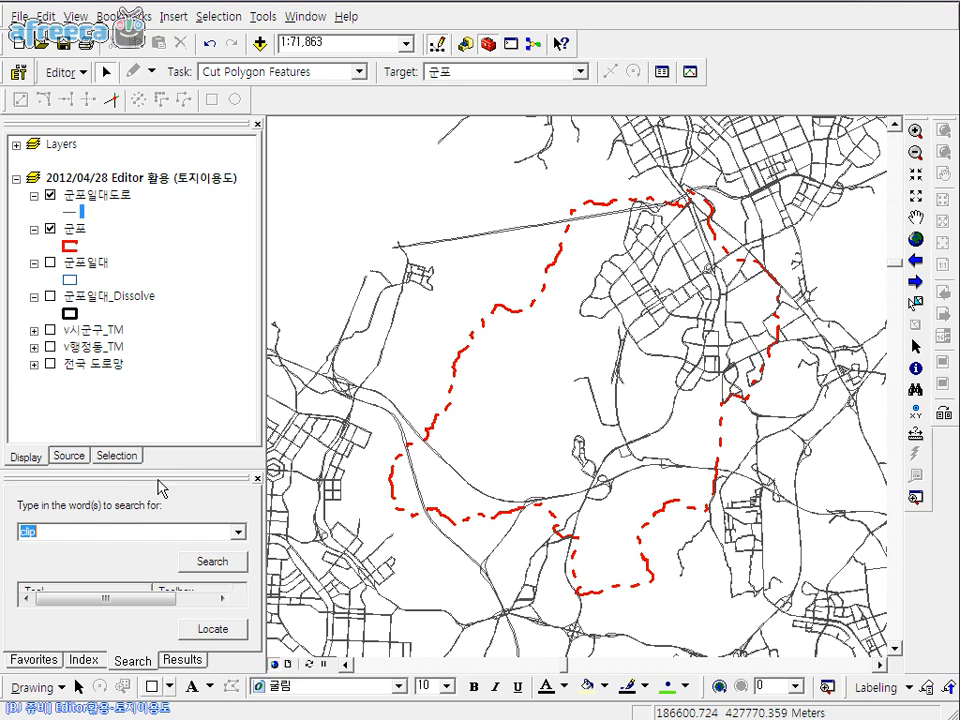
pyautogui.moveTo(169, 476); pyautogui.dragTo(184, 321)
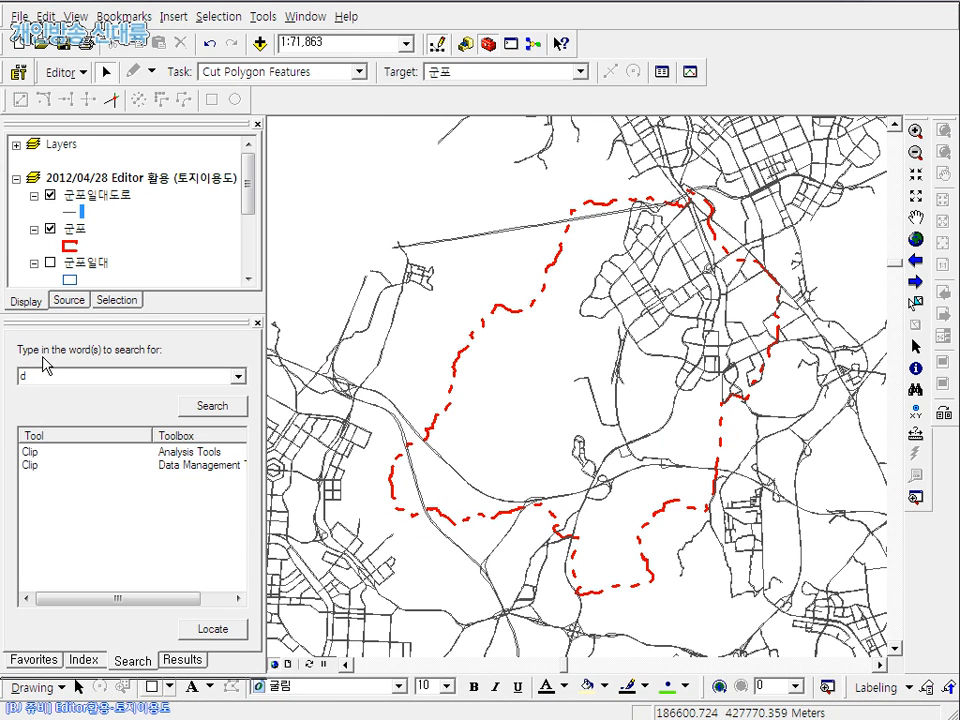
pyautogui.write('issolve')
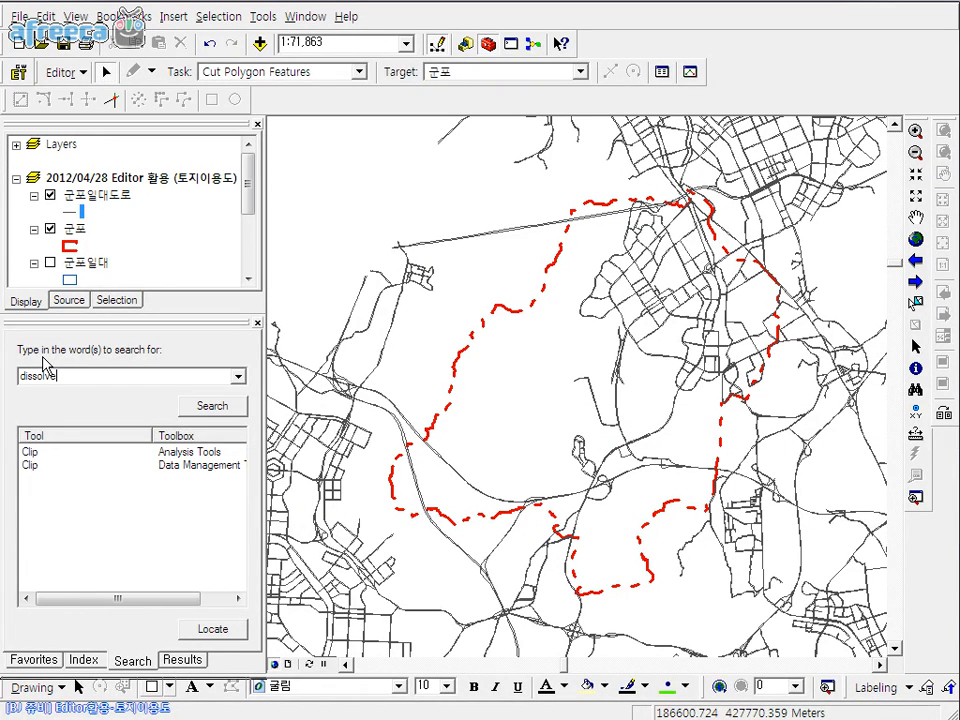
pyautogui.press('Return')
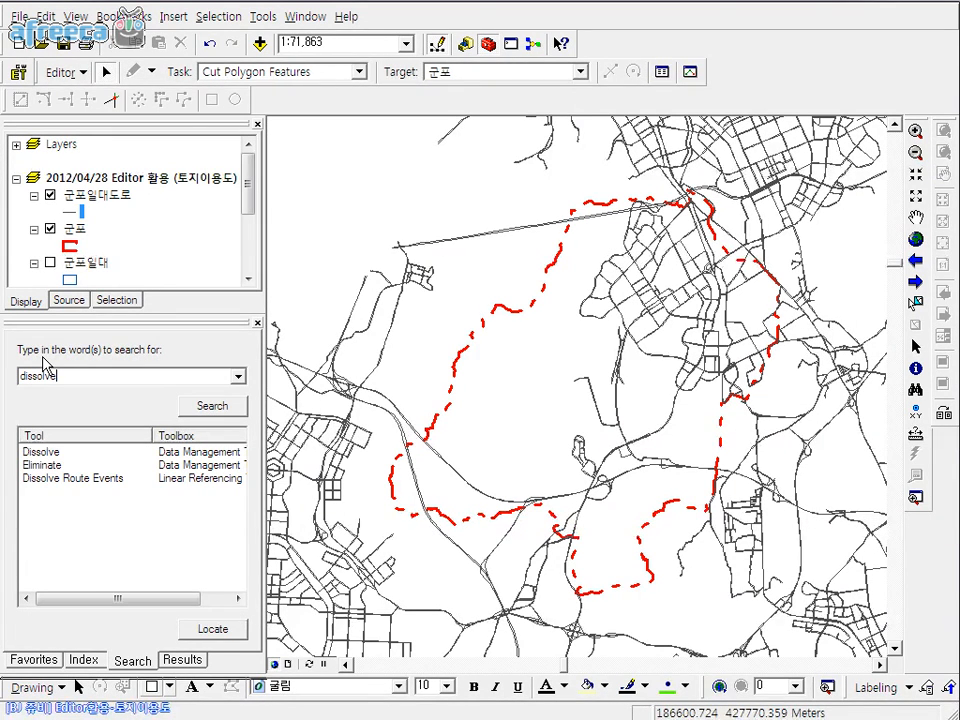
pyautogui.click(54, 453)
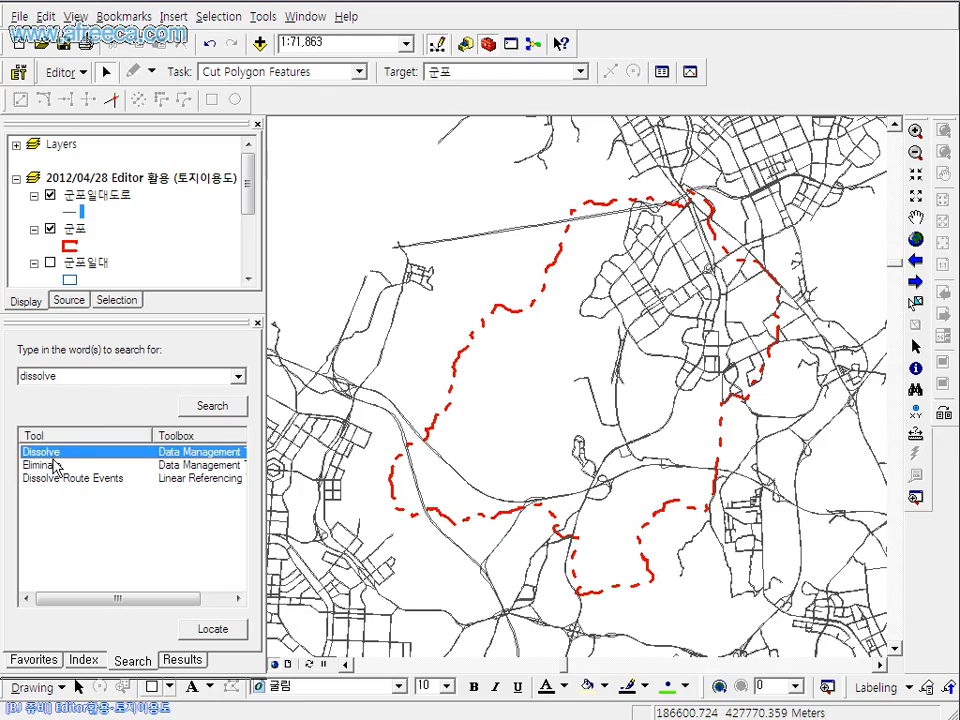
pyautogui.doubleClick(47, 455)
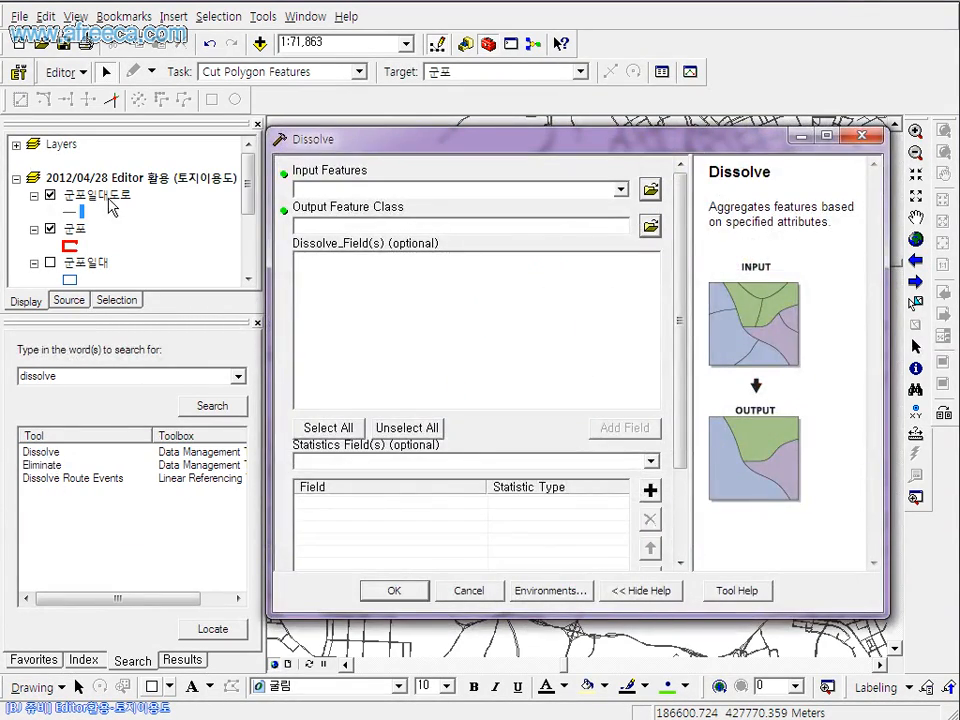
# Dissolve the 군포일대도로 road layer into one feature, without choosing any dissolve or statistics fields
pyautogui.moveTo(112, 207); pyautogui.dragTo(398, 207)
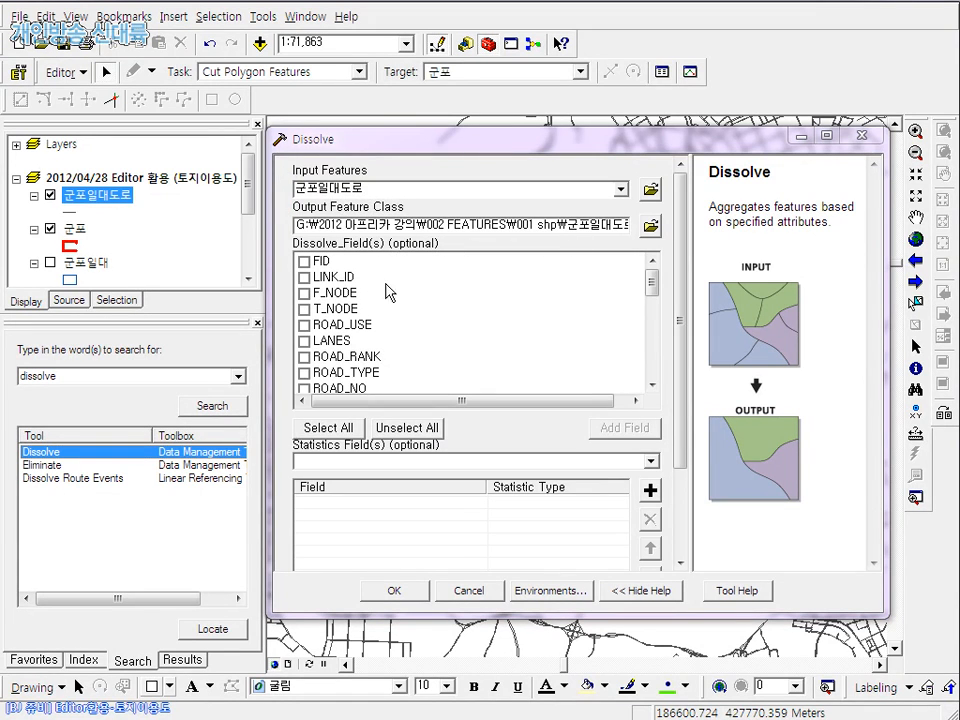
pyautogui.moveTo(647, 290); pyautogui.dragTo(671, 392)
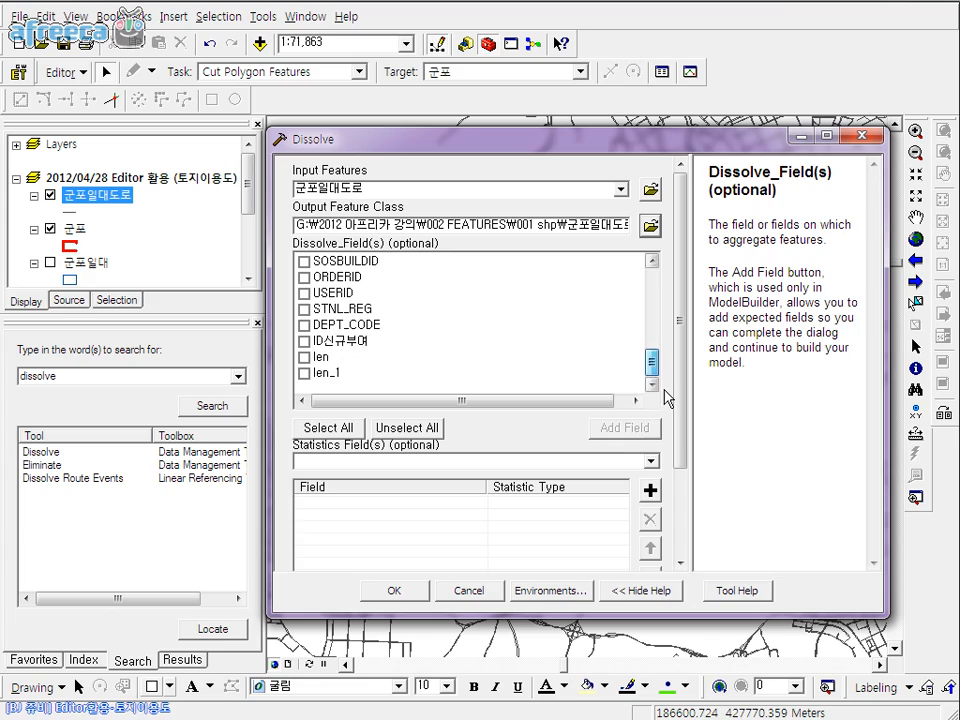
pyautogui.click(651, 461)
pyautogui.click(655, 461)
pyautogui.moveTo(686, 496); pyautogui.dragTo(682, 566)
pyautogui.click(424, 592)
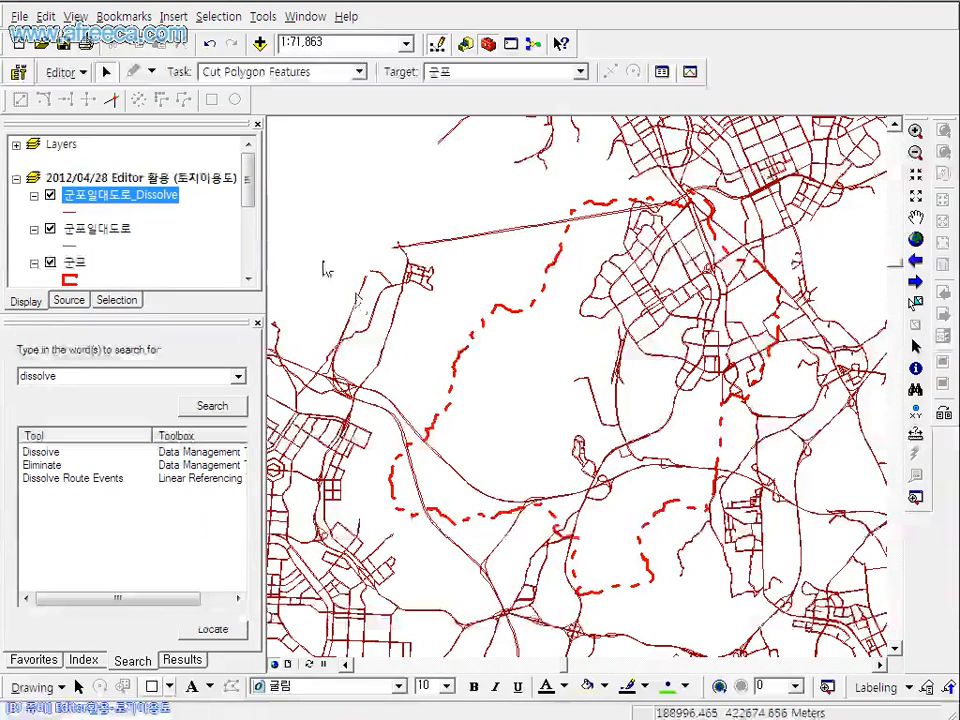
# Hide the original 군포일대도로 layer and check the records in the attribute table of 군포일대도로_Dissolve
pyautogui.click(50, 229)
pyautogui.rightClick(64, 195)
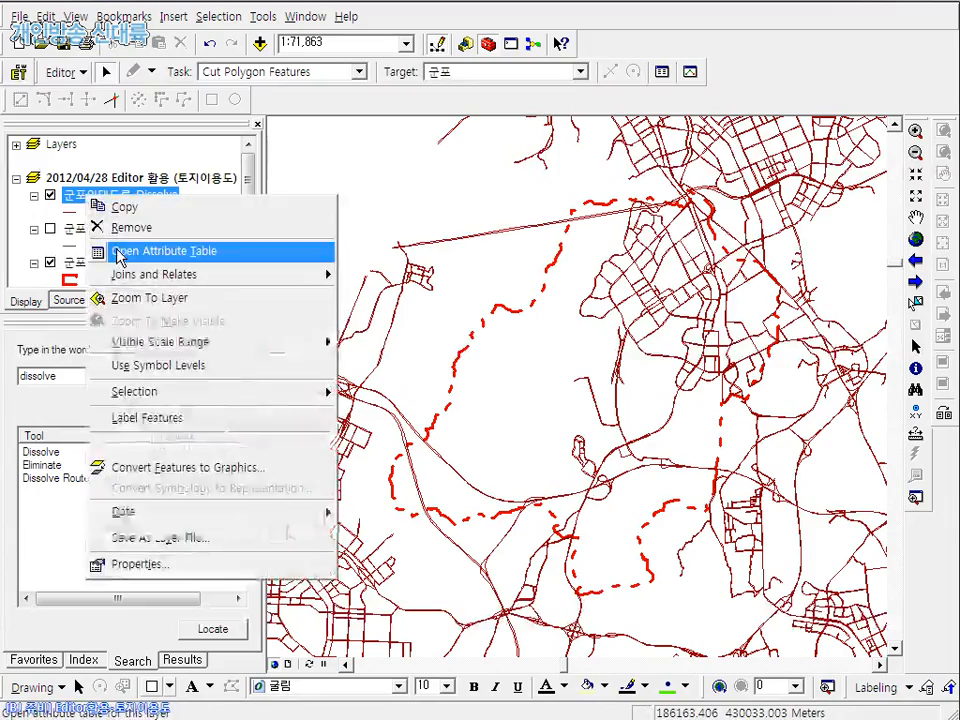
pyautogui.click(118, 250)
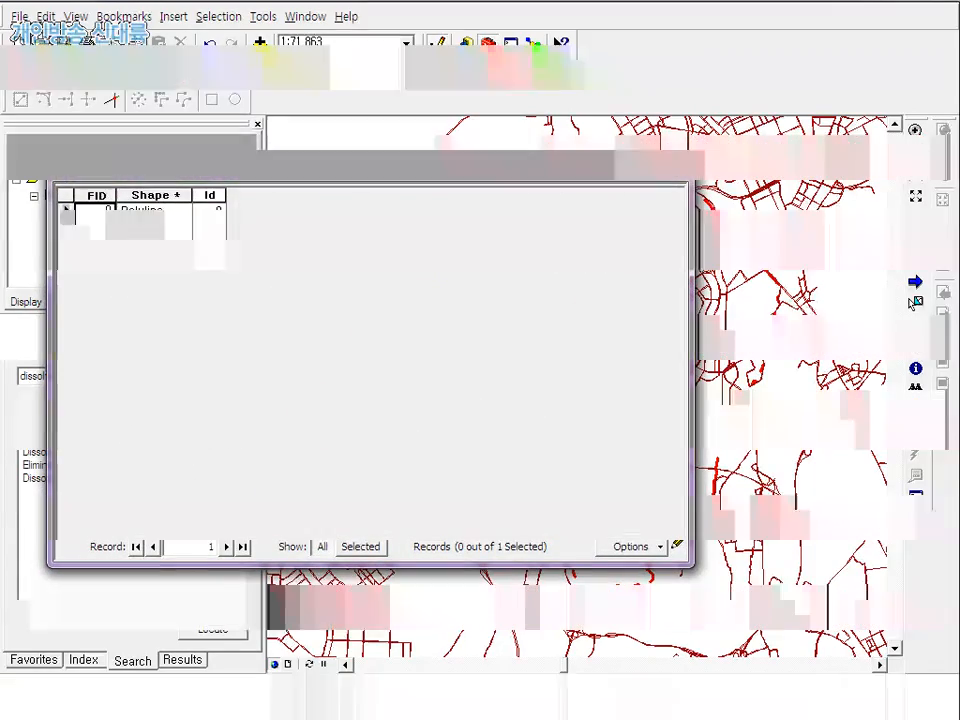
pyautogui.click(667, 163)
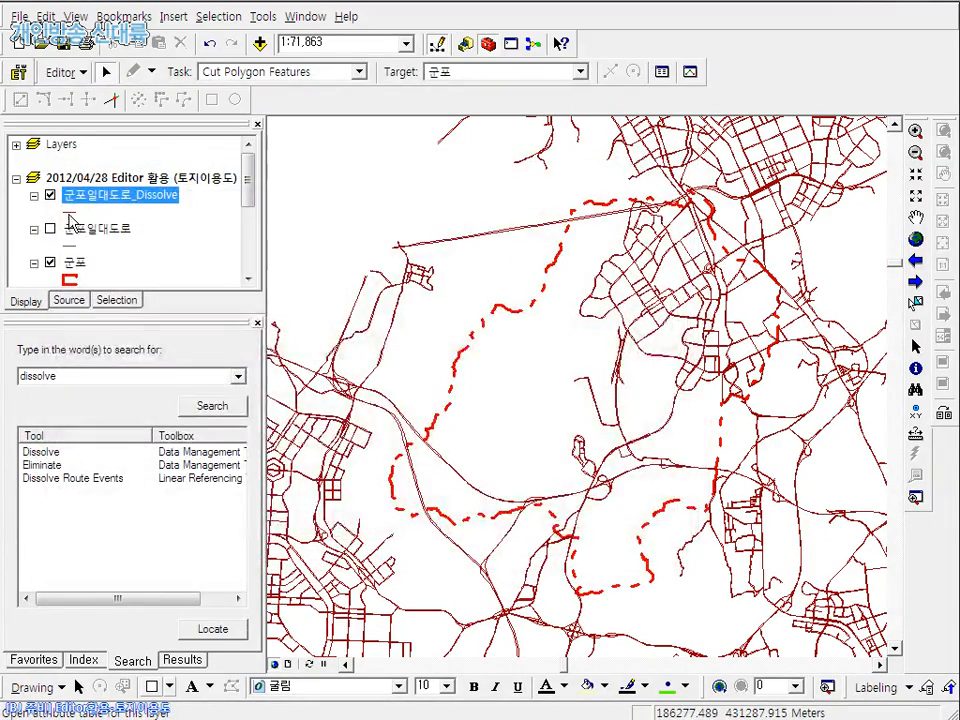
# Set the line colour of the 군포일대도로_Dissolve layer to gray
pyautogui.click(70, 211)
pyautogui.click(645, 291)
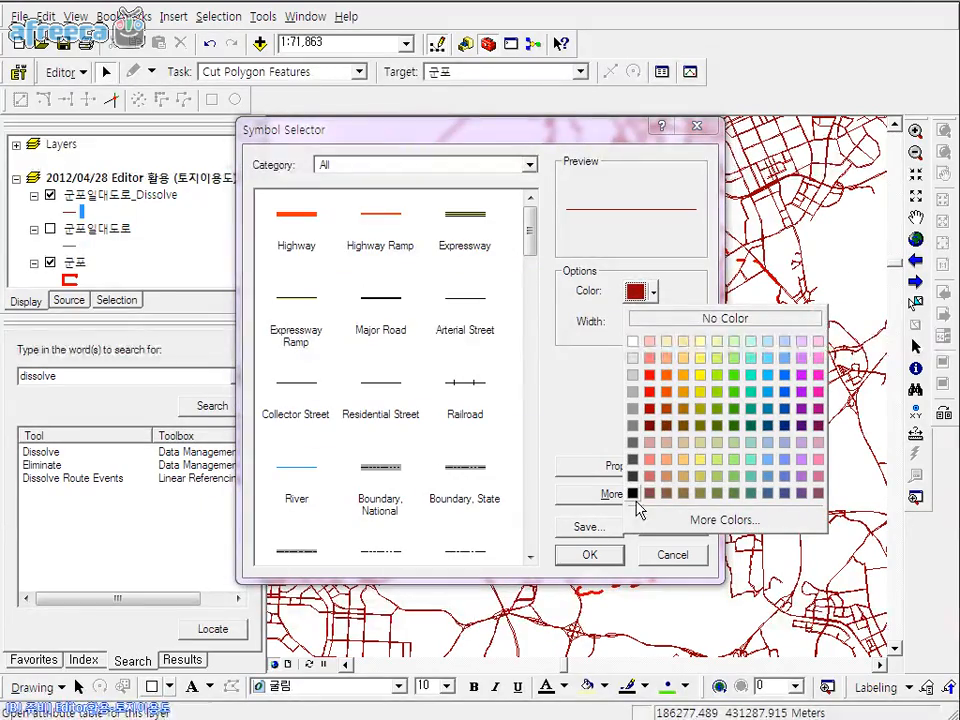
pyautogui.click(634, 426)
pyautogui.click(592, 554)
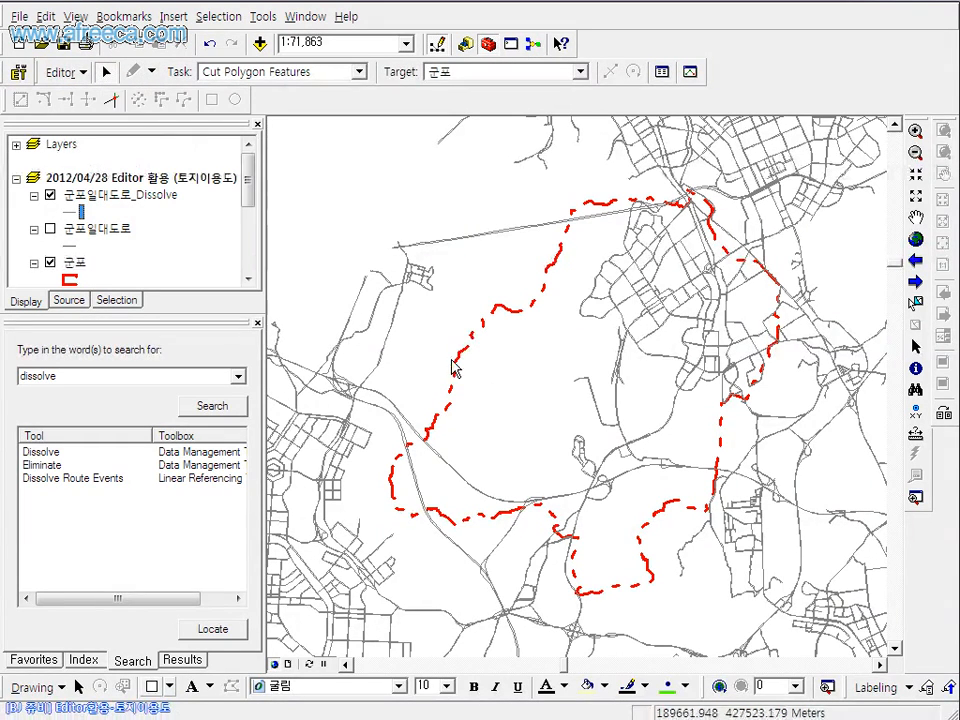
# Cut the 군포 polygon along the dissolved road network by using its geometry as the replacement sketch, and clear the selection
pyautogui.click(525, 396)
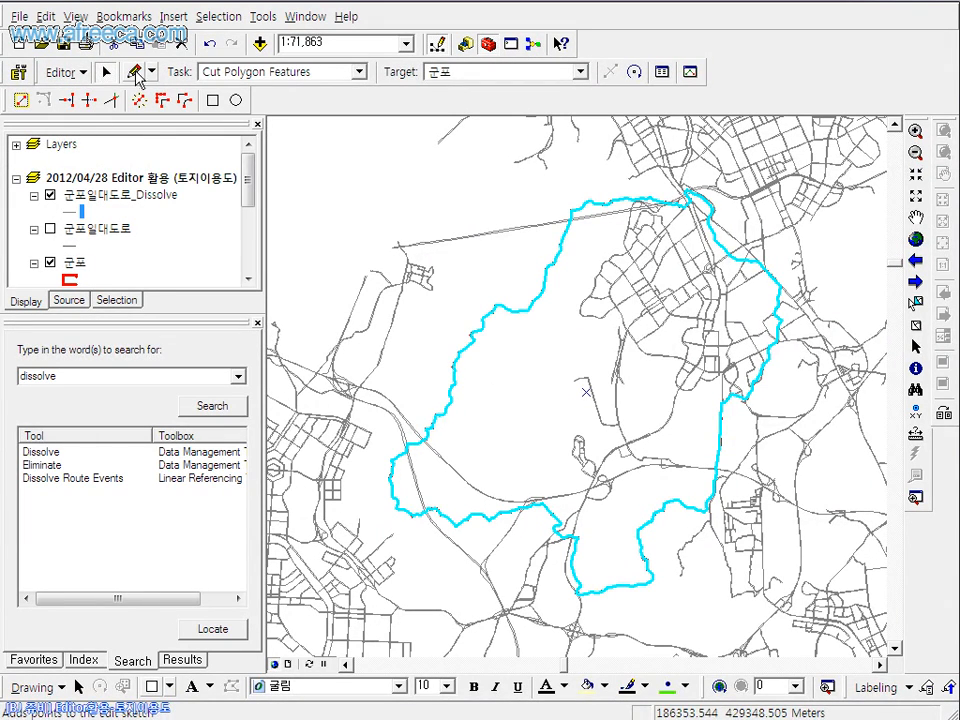
pyautogui.click(136, 74)
pyautogui.click(917, 134)
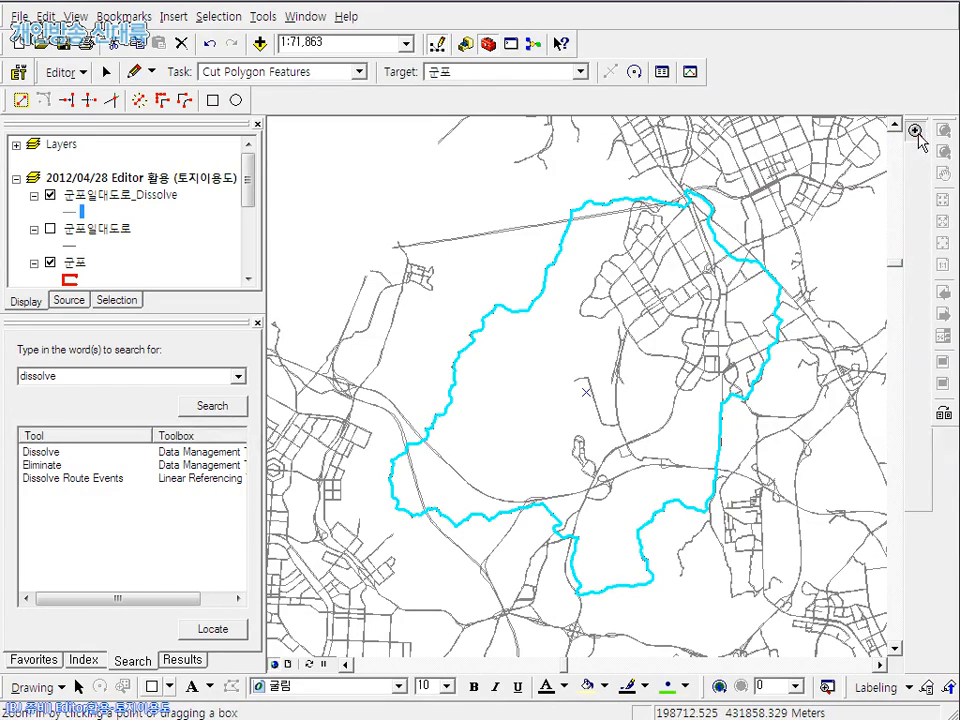
pyautogui.click(645, 198)
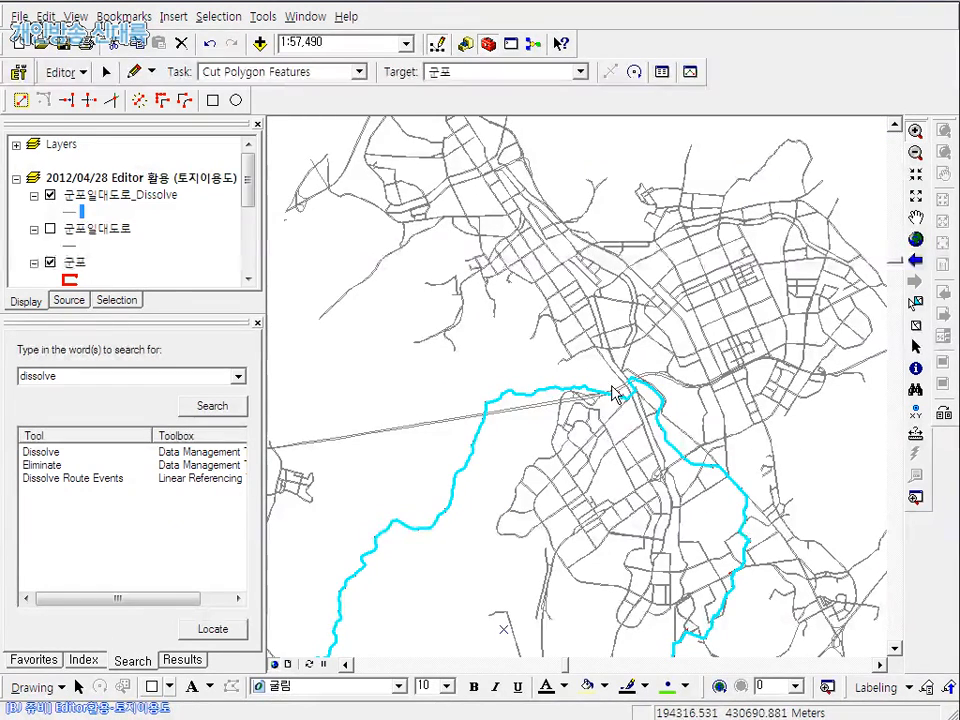
pyautogui.moveTo(603, 377); pyautogui.dragTo(634, 403)
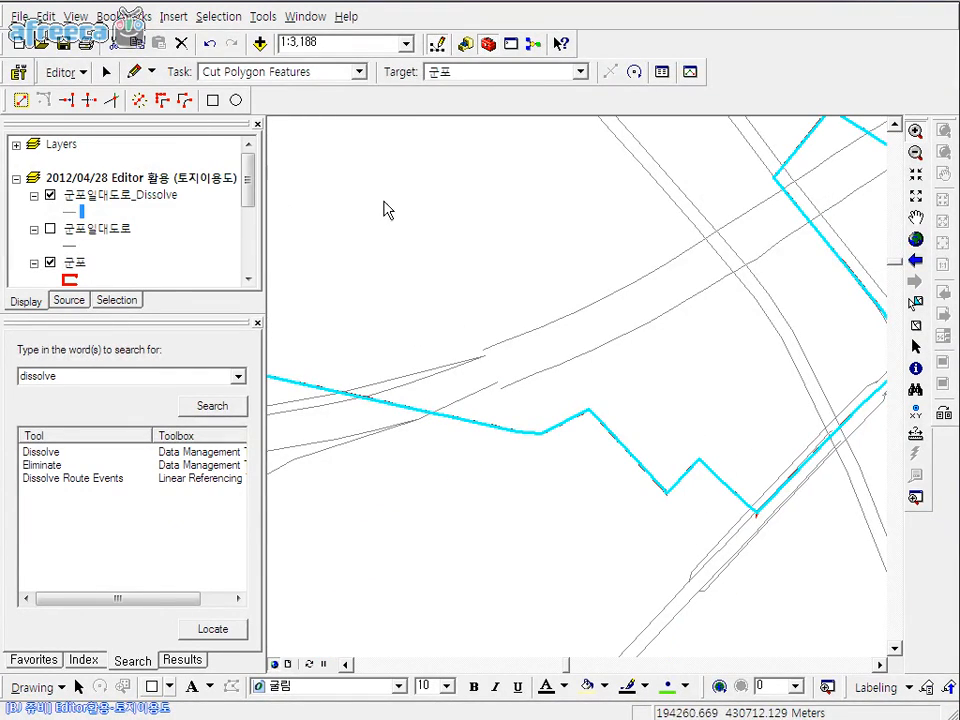
pyautogui.rightClick(428, 386)
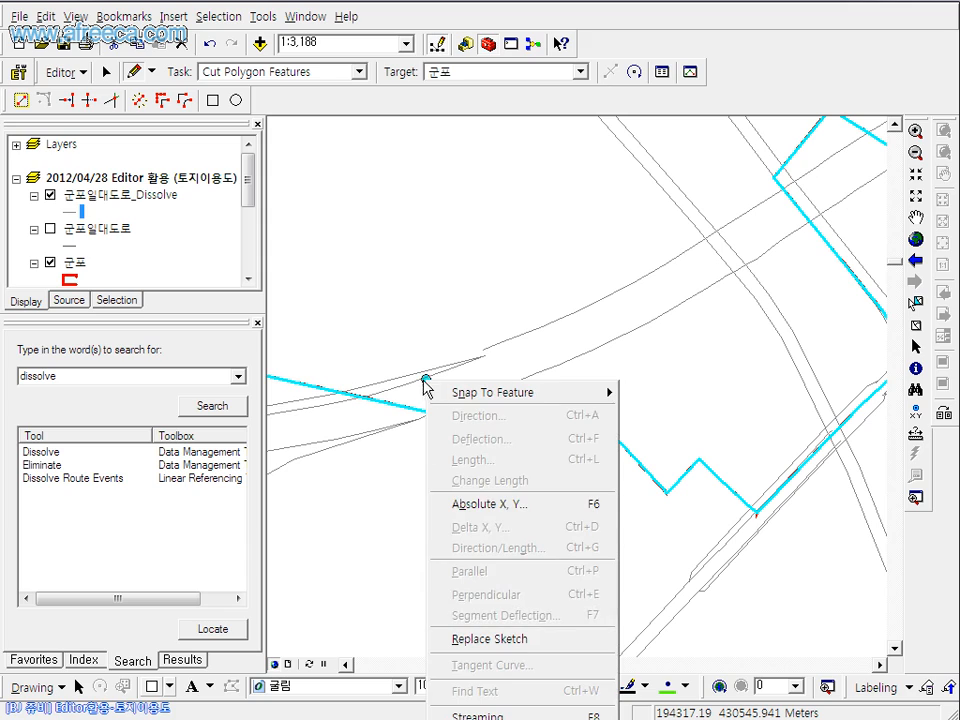
pyautogui.click(505, 640)
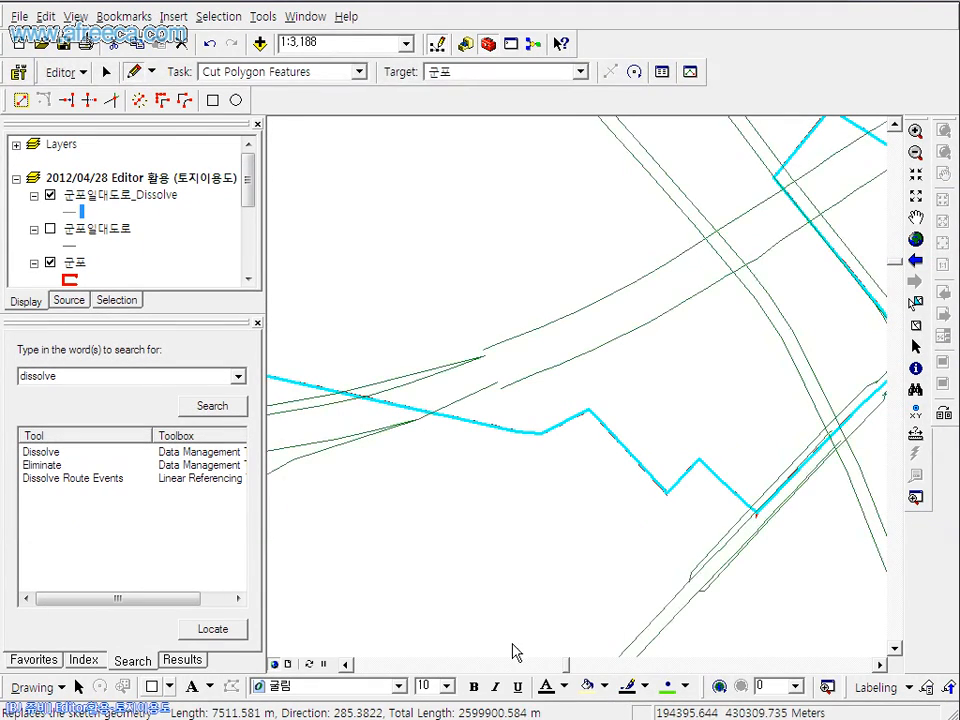
pyautogui.click(918, 261)
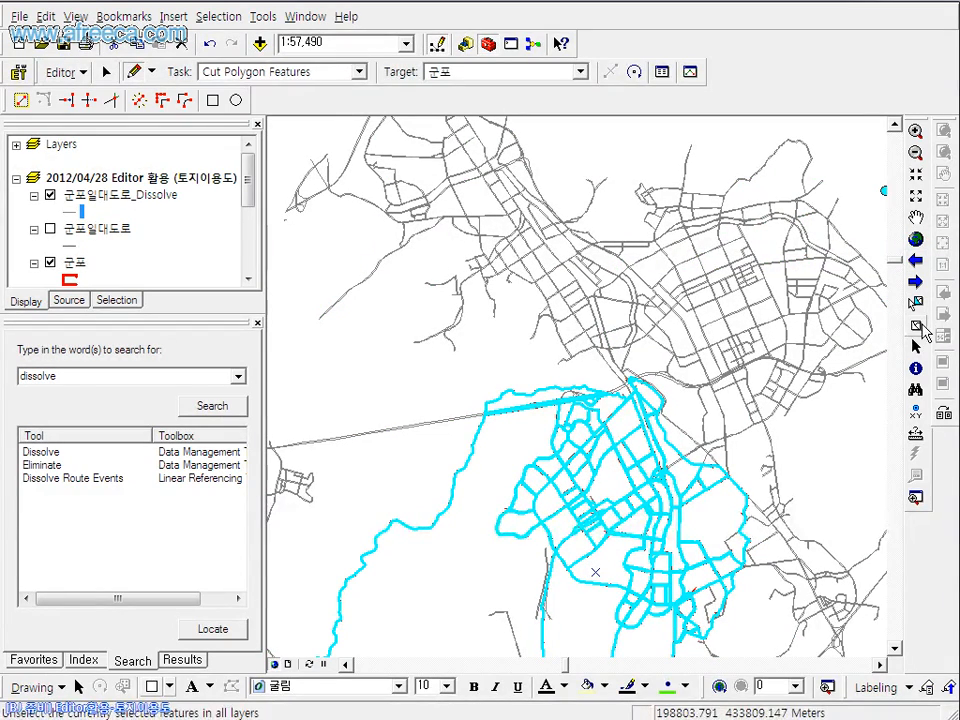
pyautogui.click(914, 334)
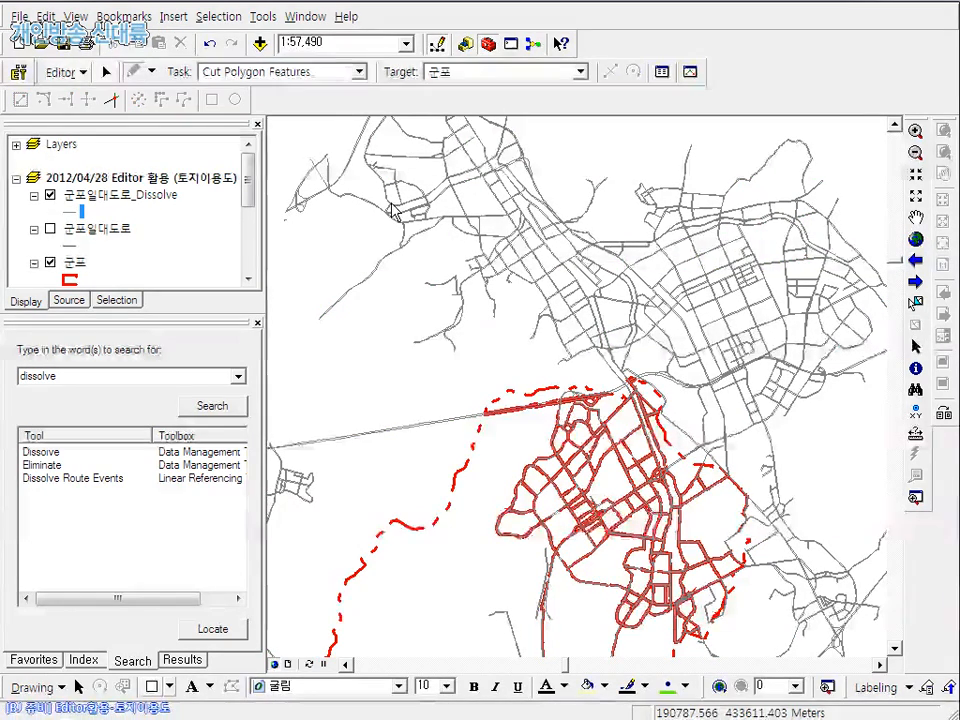
# Change the 군포 layer's symbol to Hollow with a black outline 1 wide
pyautogui.scroll(-1, 86, 283)
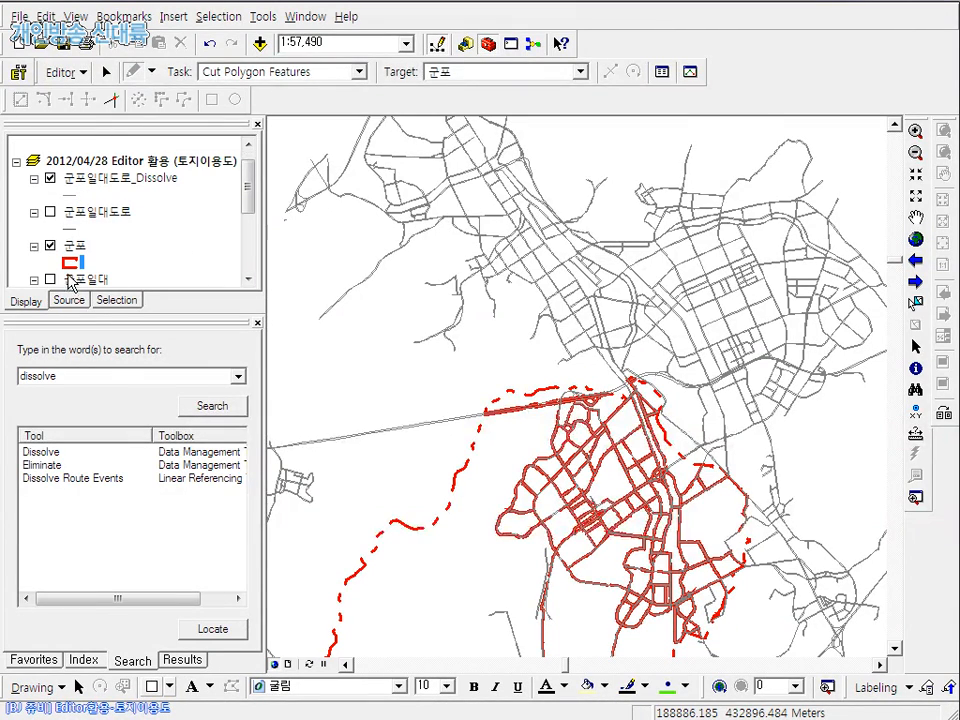
pyautogui.click(69, 264)
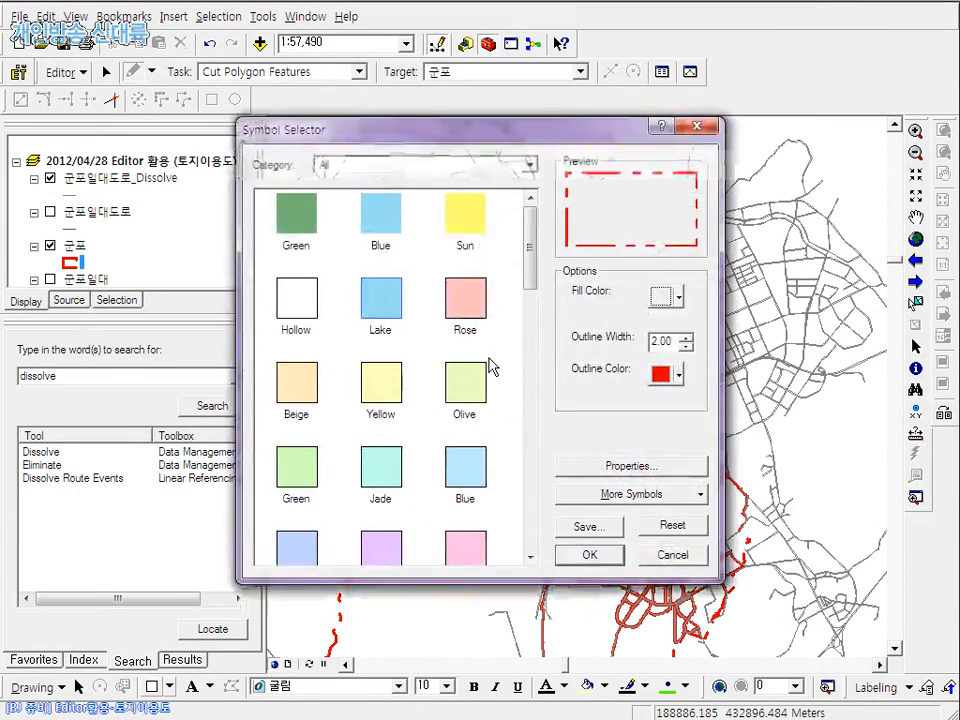
pyautogui.click(664, 377)
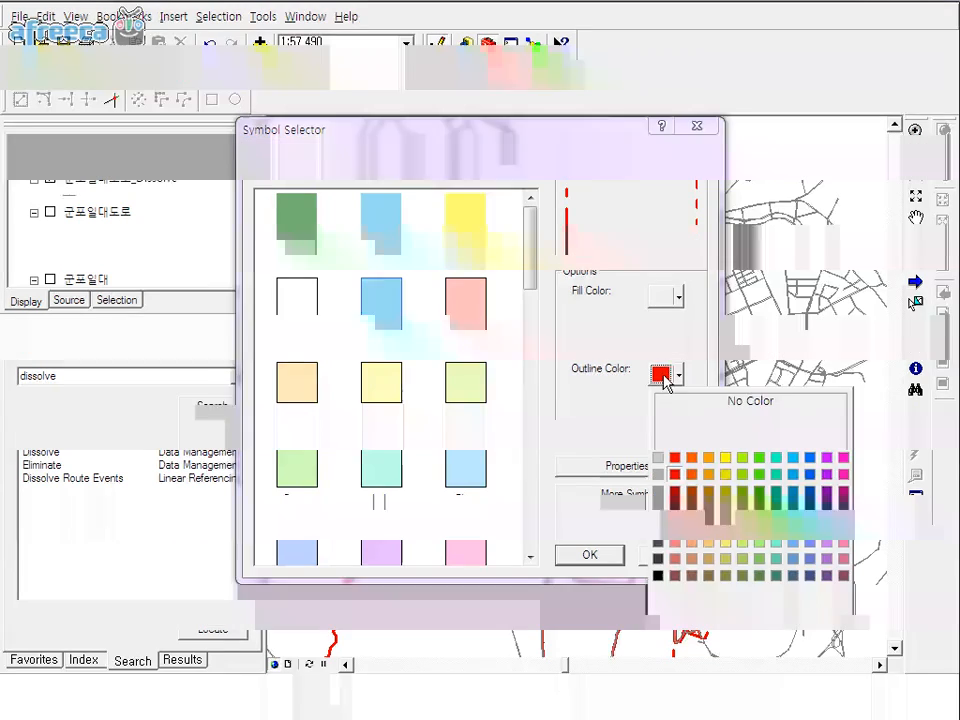
pyautogui.click(557, 258)
pyautogui.click(309, 305)
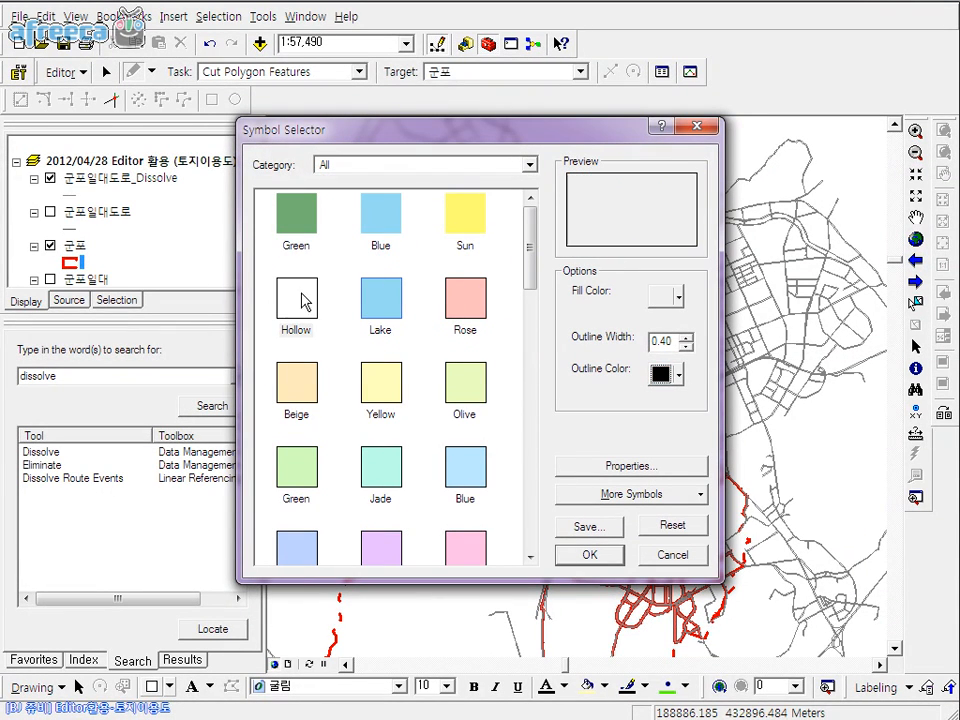
pyautogui.click(316, 220)
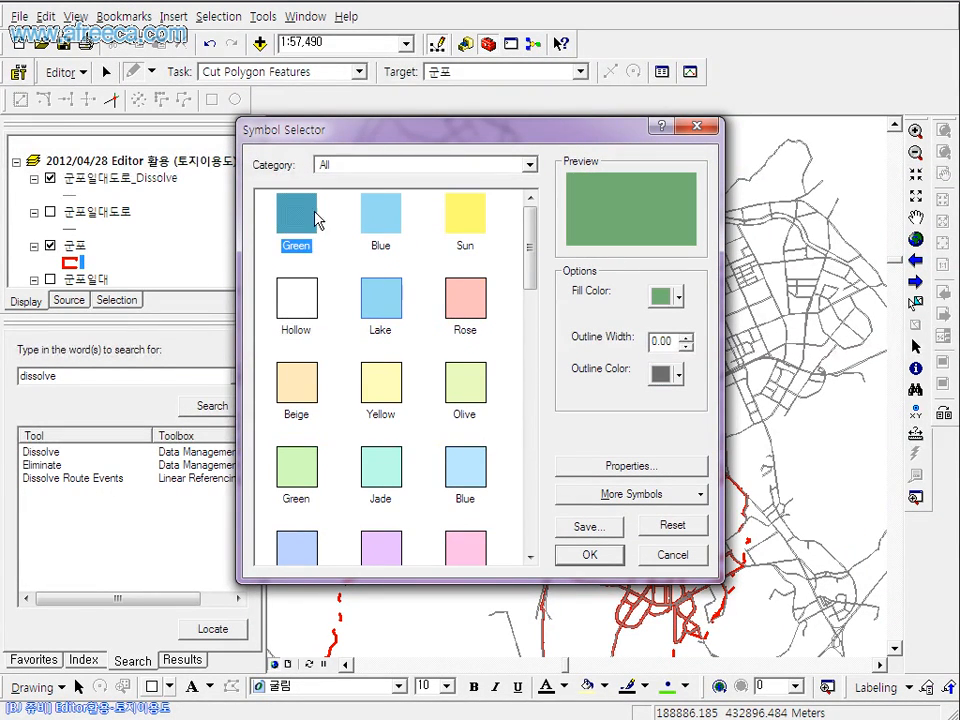
pyautogui.click(354, 312)
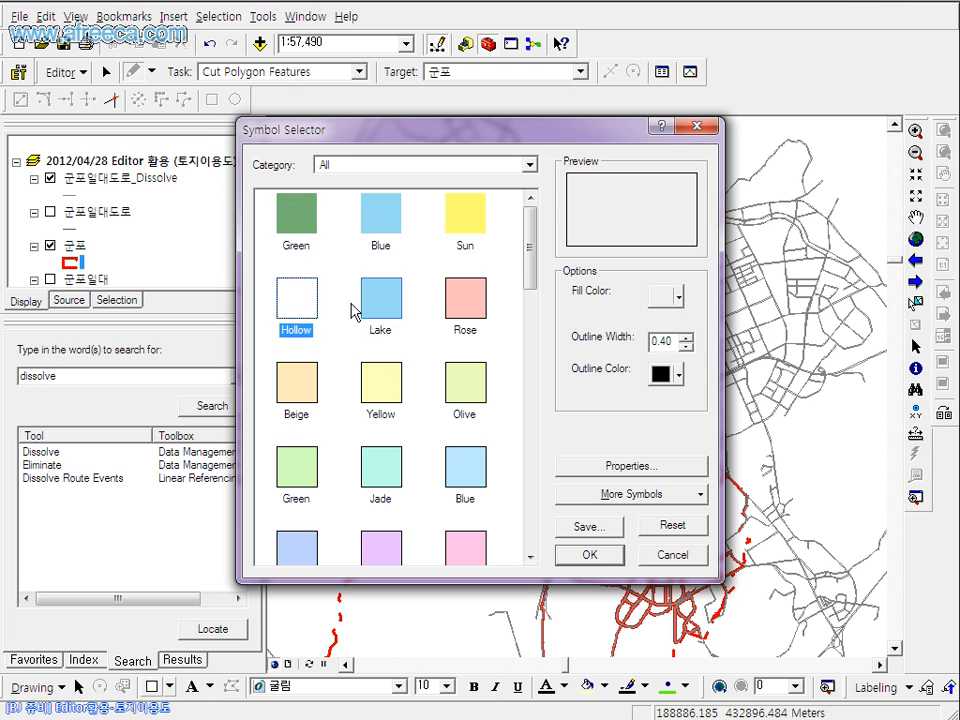
pyautogui.click(677, 374)
pyautogui.click(658, 574)
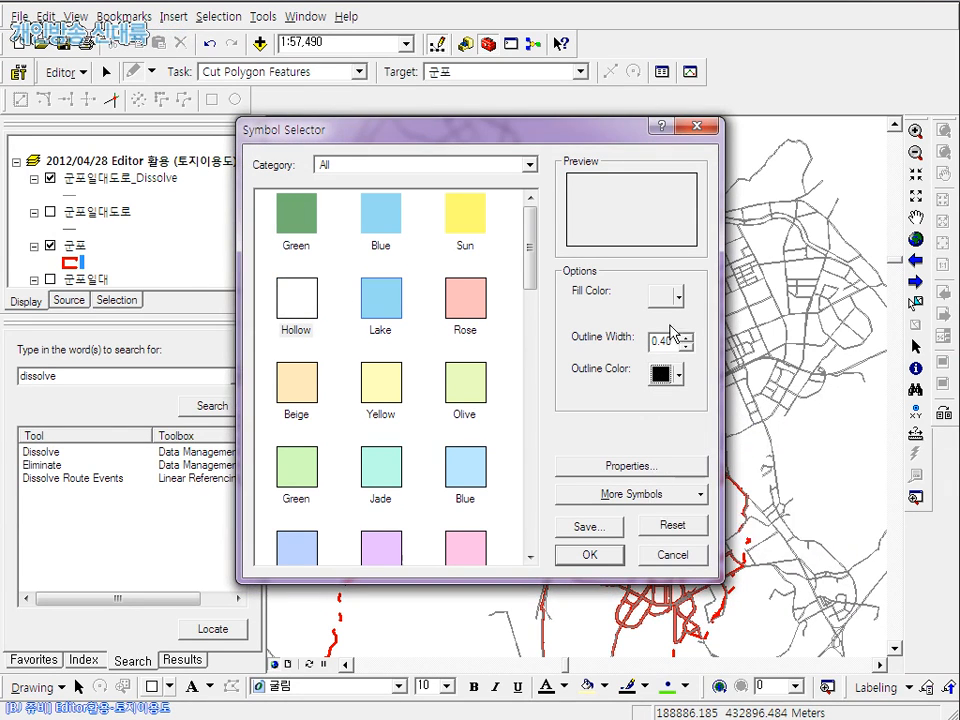
pyautogui.press('BackSpace')
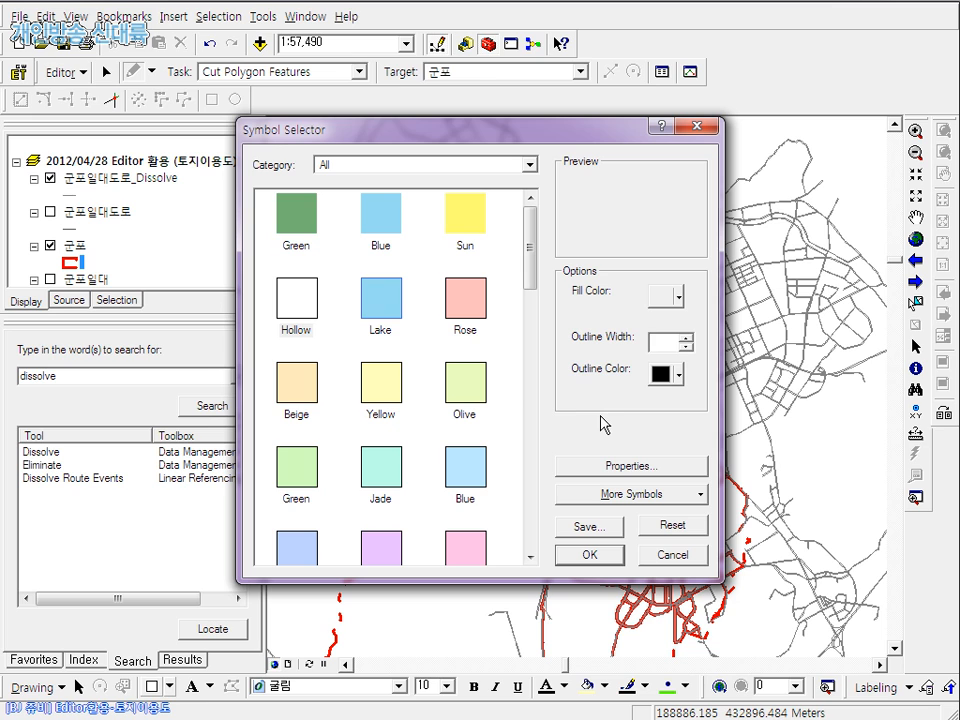
pyautogui.write('1')
pyautogui.click(612, 558)
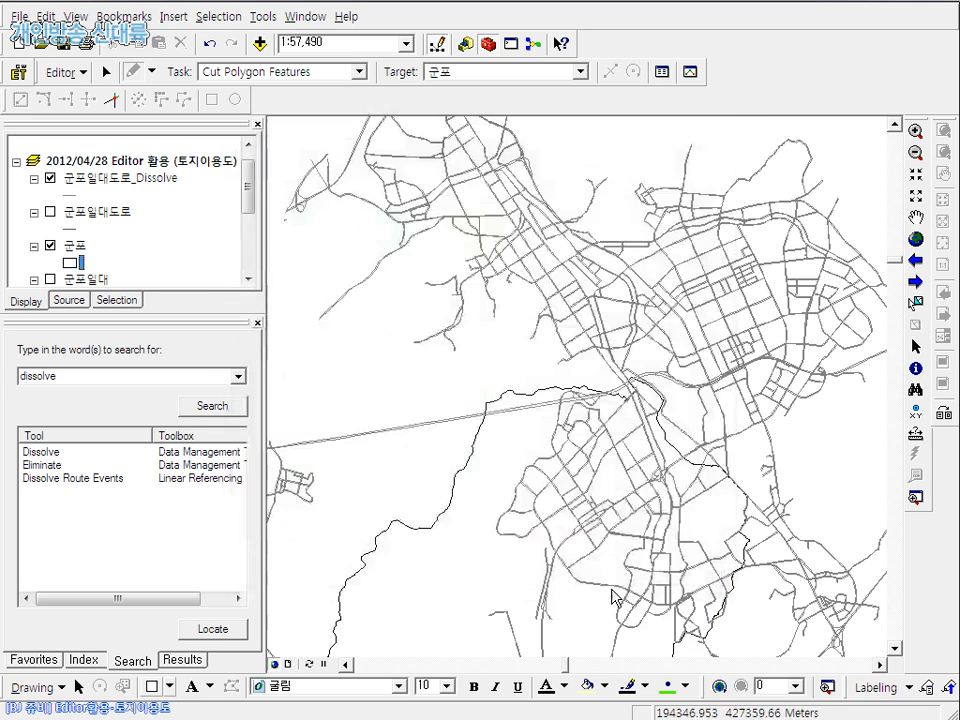
# Set the outline width of the 군포 layer's symbol to 1.2
pyautogui.click(70, 264)
pyautogui.write('1.2')
pyautogui.press('Return')
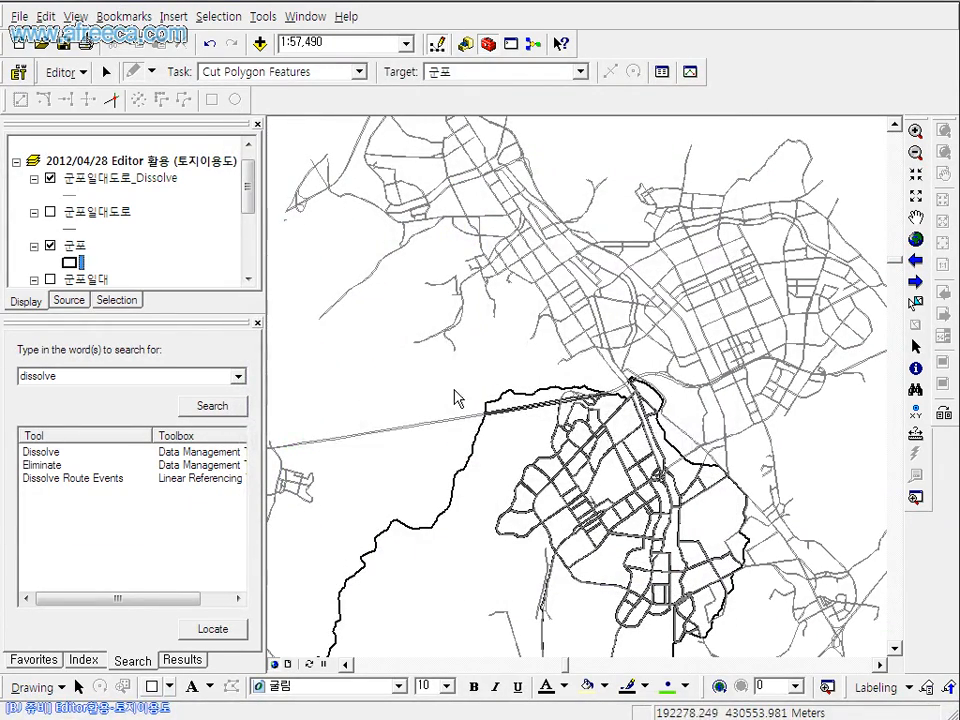
# Move the 군포 layer above 군포일대도로_Dissolve and view the cut boundary polygon on the map
pyautogui.moveTo(74, 244)
pyautogui.mouseDown()
pyautogui.moveTo(122, 178)
pyautogui.moveTo(72, 172)
pyautogui.mouseUp()
pyautogui.rightClick(540, 274)
pyautogui.click(917, 217)
pyautogui.moveTo(700, 296); pyautogui.dragTo(738, 178)
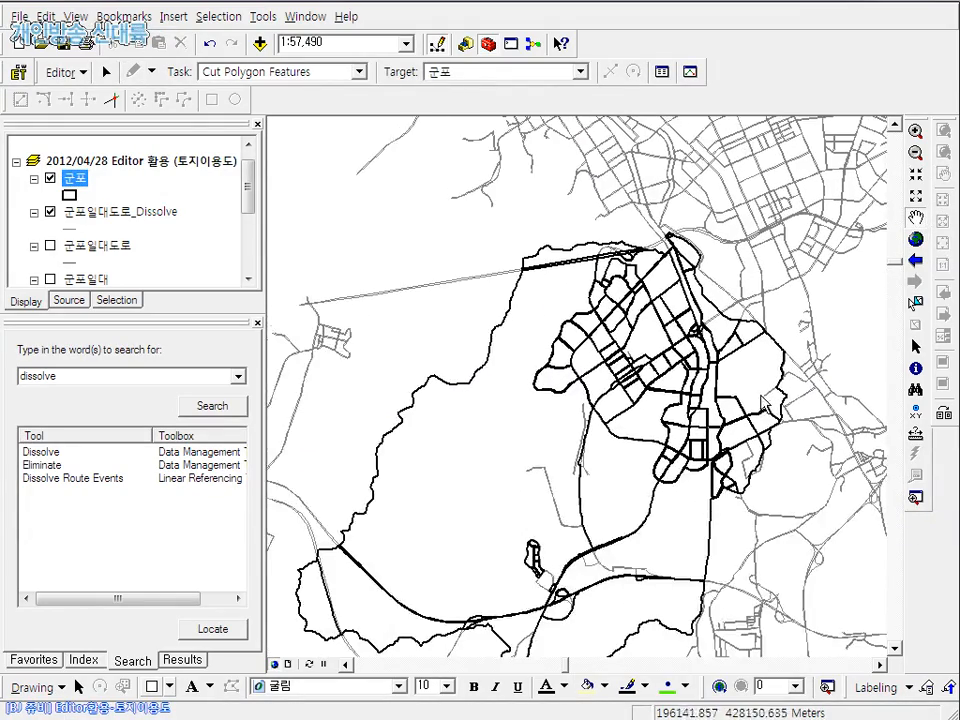
pyautogui.moveTo(765, 403); pyautogui.dragTo(791, 277)
pyautogui.moveTo(738, 301); pyautogui.dragTo(784, 366)
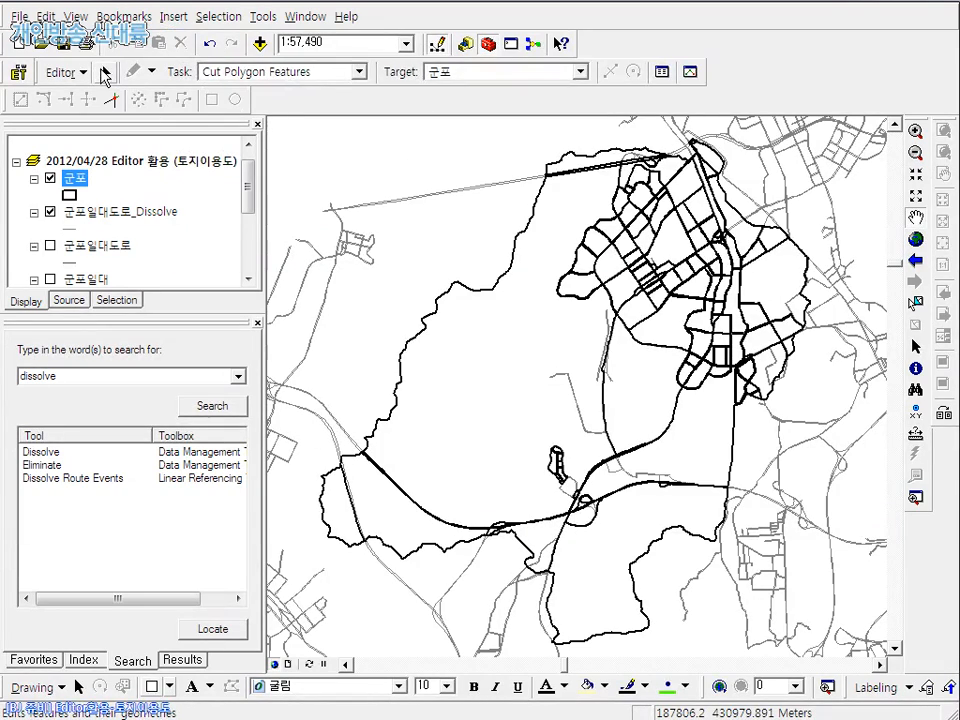
# Stop the edit session without saving the polygon cuts
pyautogui.click(63, 72)
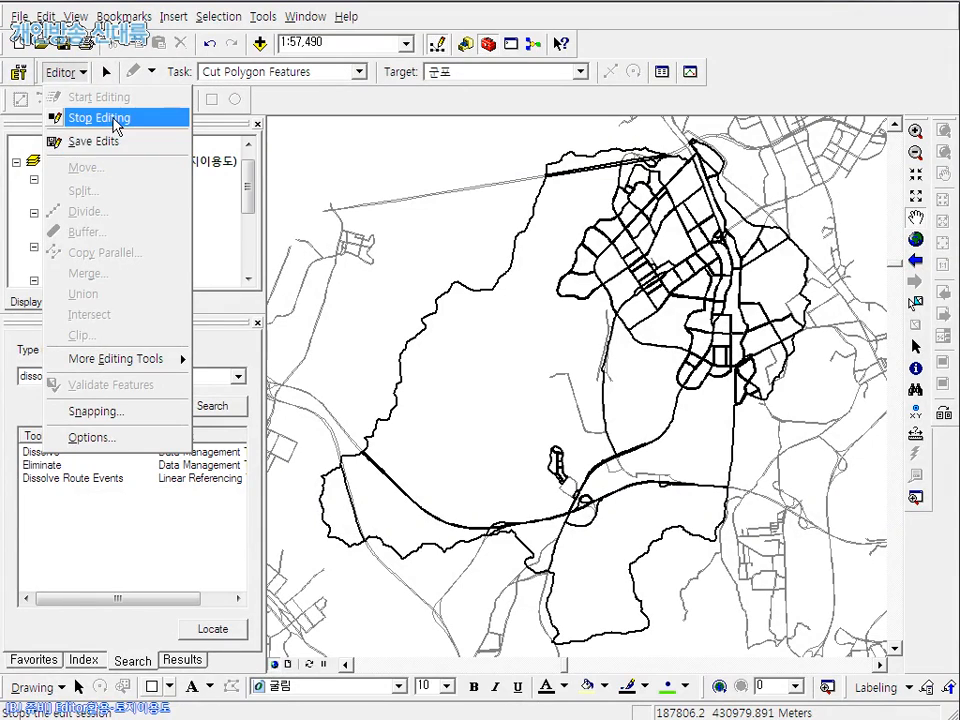
pyautogui.click(116, 120)
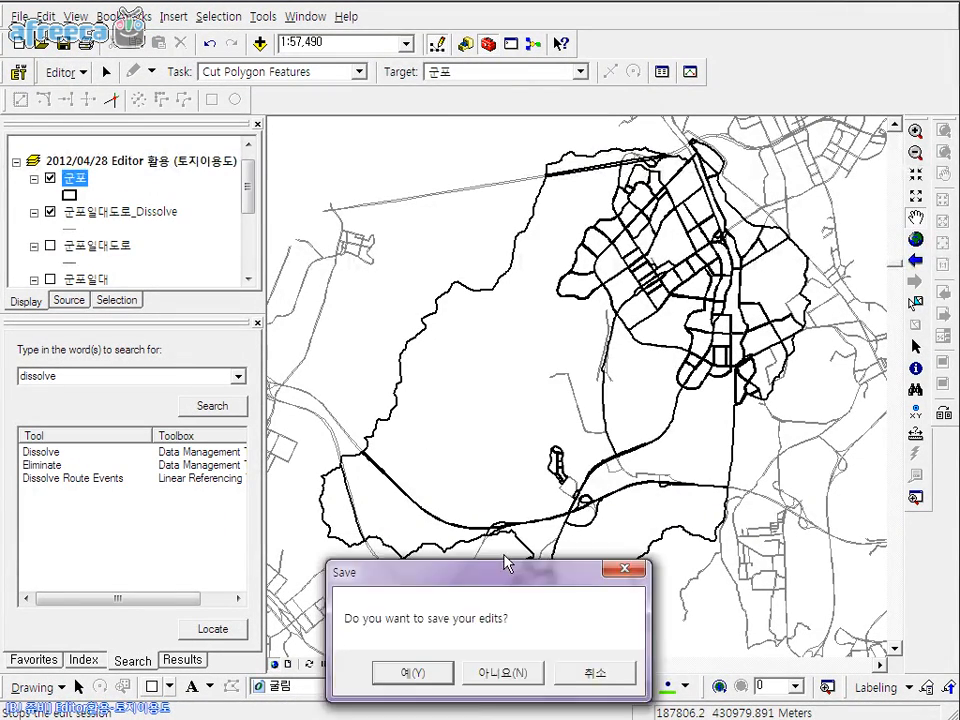
pyautogui.click(553, 486)
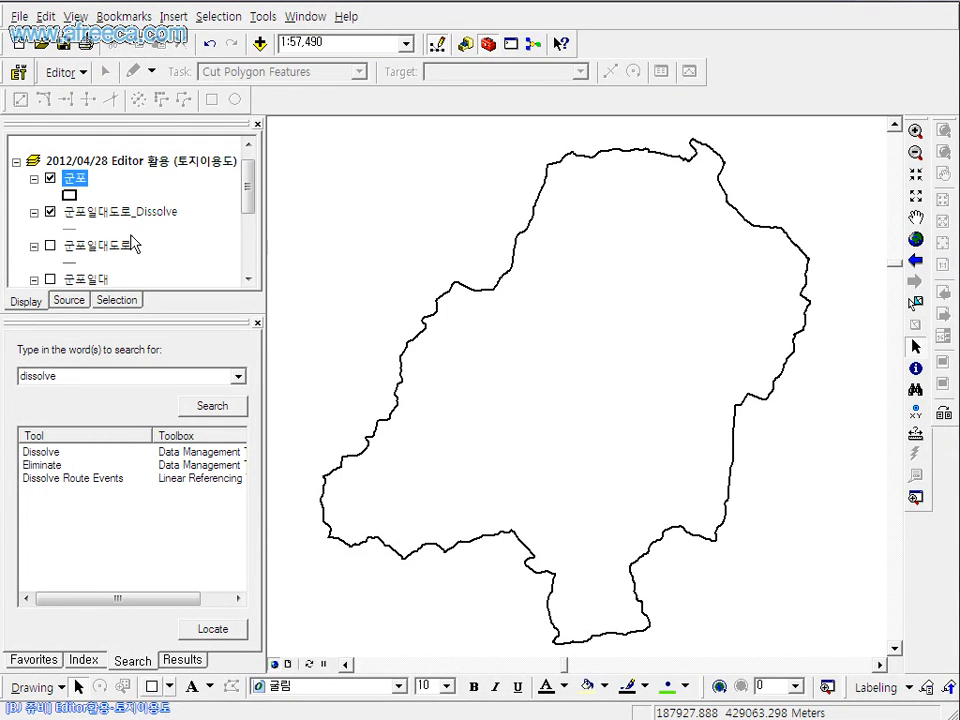
# Try to redisplay the roads by toggling 군포일대도로 and reordering the 군포 and 군포일대도로_Dissolve layers
pyautogui.click(50, 246)
pyautogui.click(50, 246)
pyautogui.moveTo(65, 222); pyautogui.dragTo(110, 192)
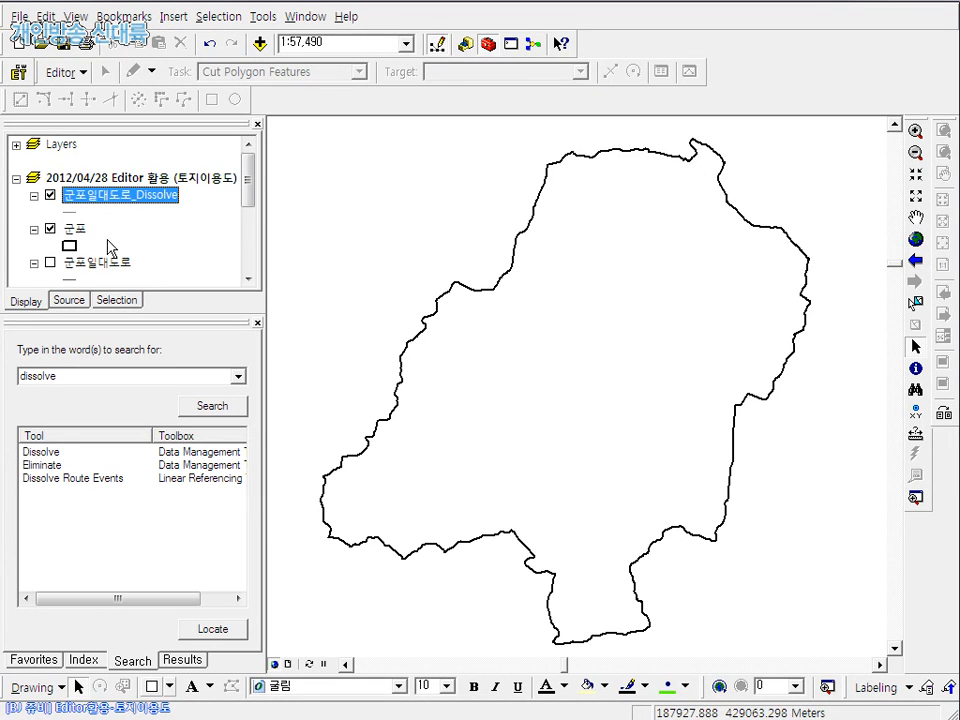
pyautogui.moveTo(110, 246); pyautogui.dragTo(94, 252)
pyautogui.rightClick(650, 265)
pyautogui.click(916, 218)
pyautogui.moveTo(720, 278); pyautogui.dragTo(700, 289)
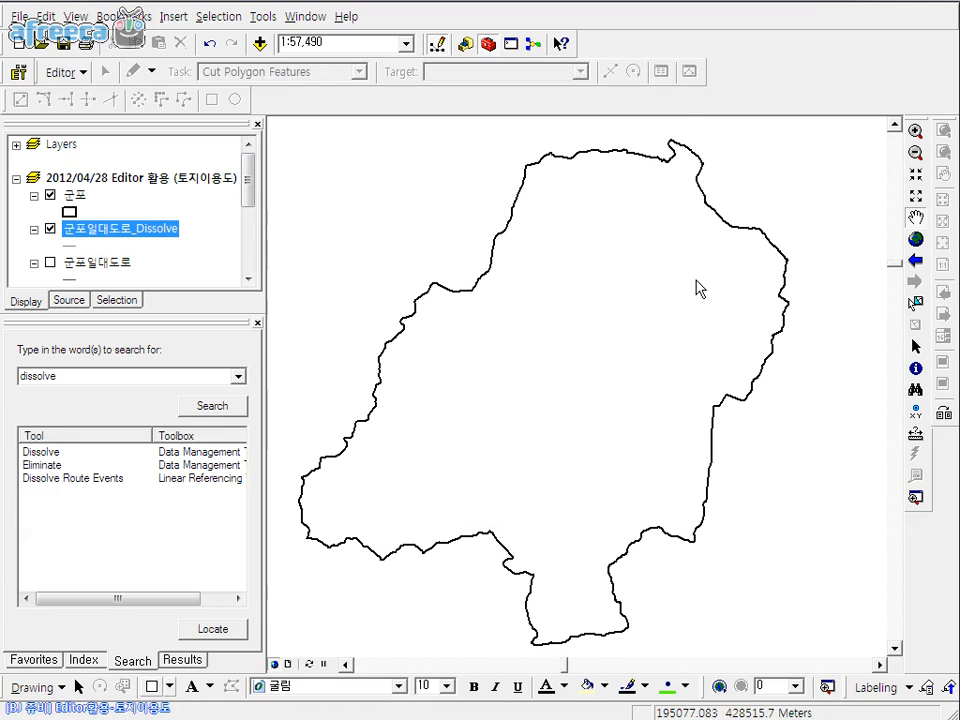
# Remove the 군포일대도로_Dissolve layer from the data frame
pyautogui.rightClick(84, 237)
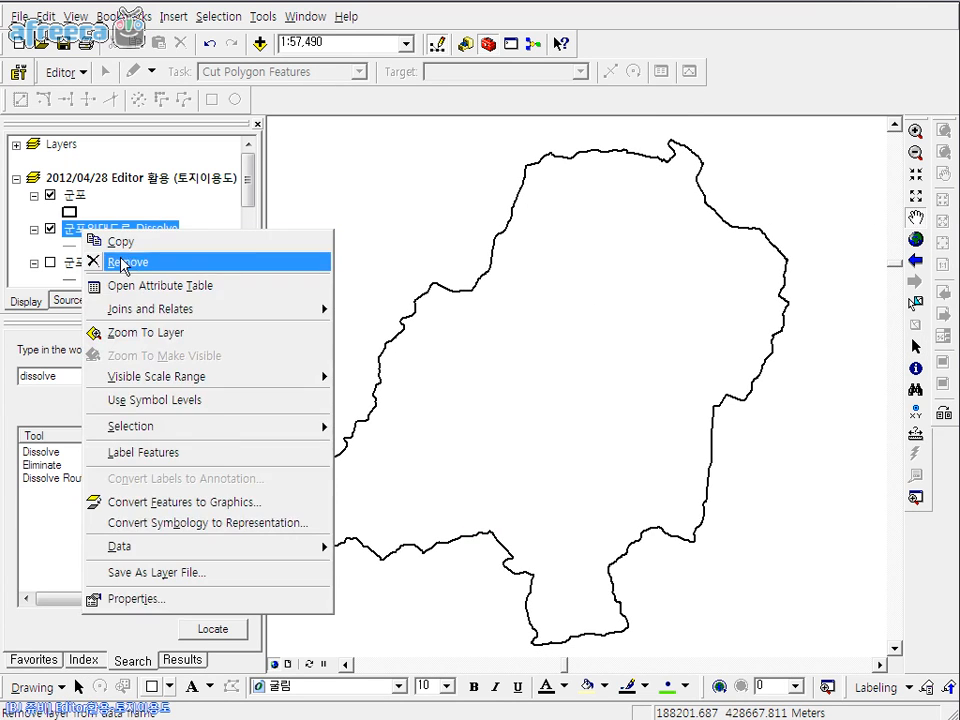
pyautogui.click(120, 260)
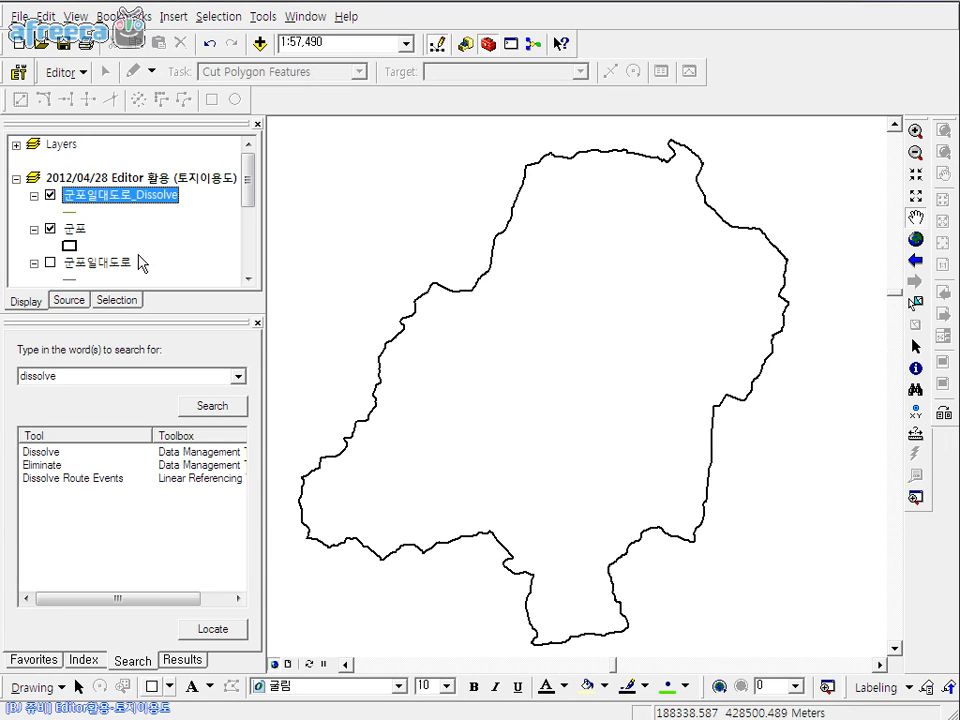
pyautogui.rightClick(93, 204)
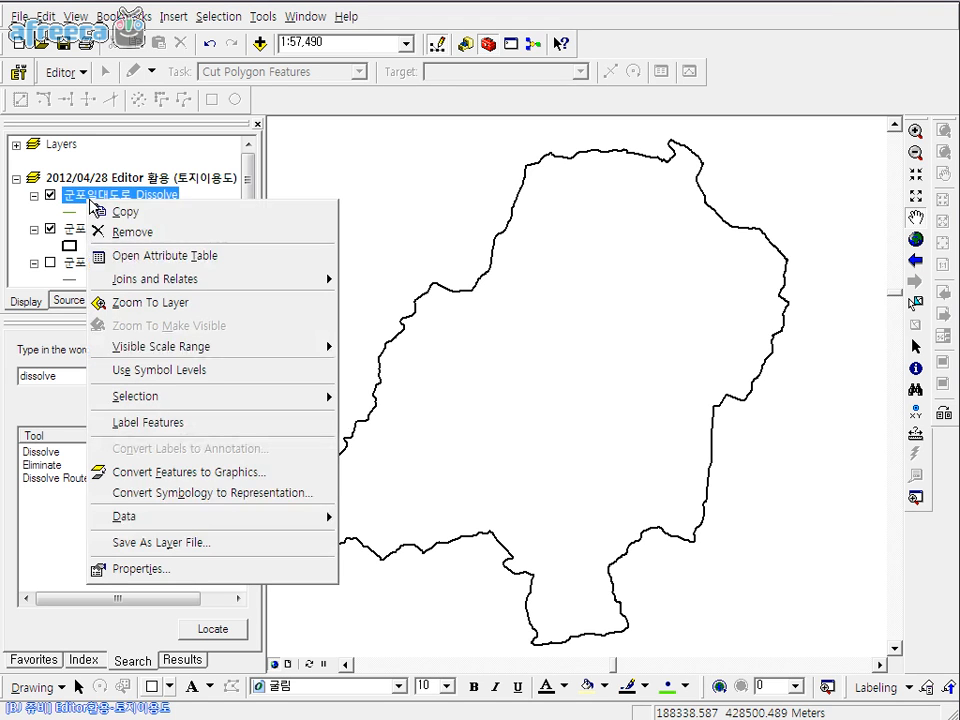
pyautogui.click(146, 230)
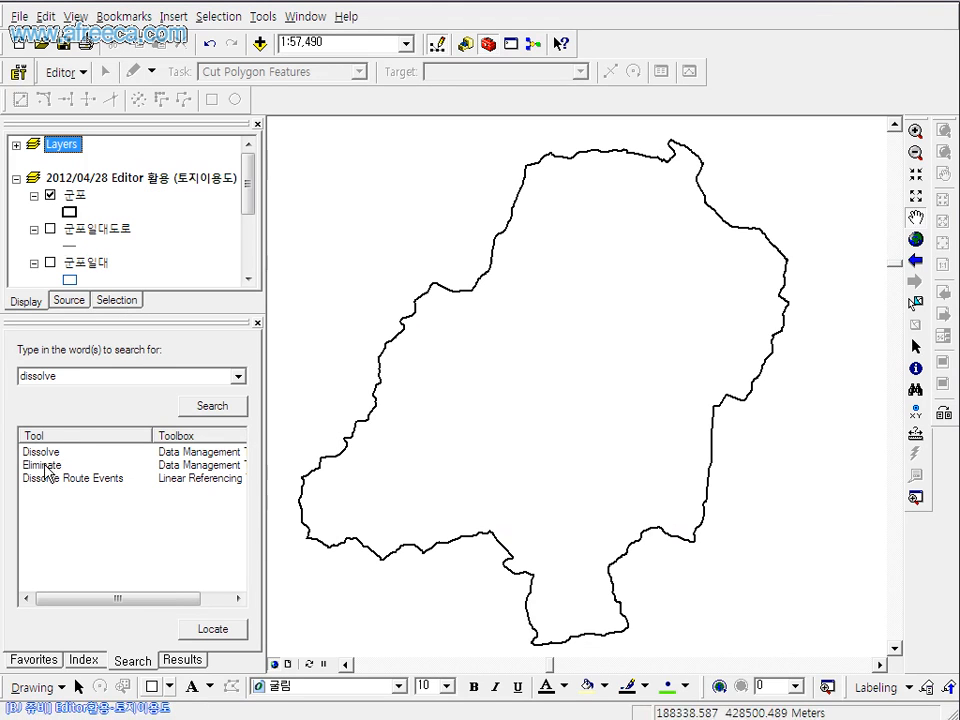
# Dissolve the 군포일대도로 layer again into 군포일대도로_Dissolve.shp without choosing any dissolve or statistics fields
pyautogui.click(44, 452)
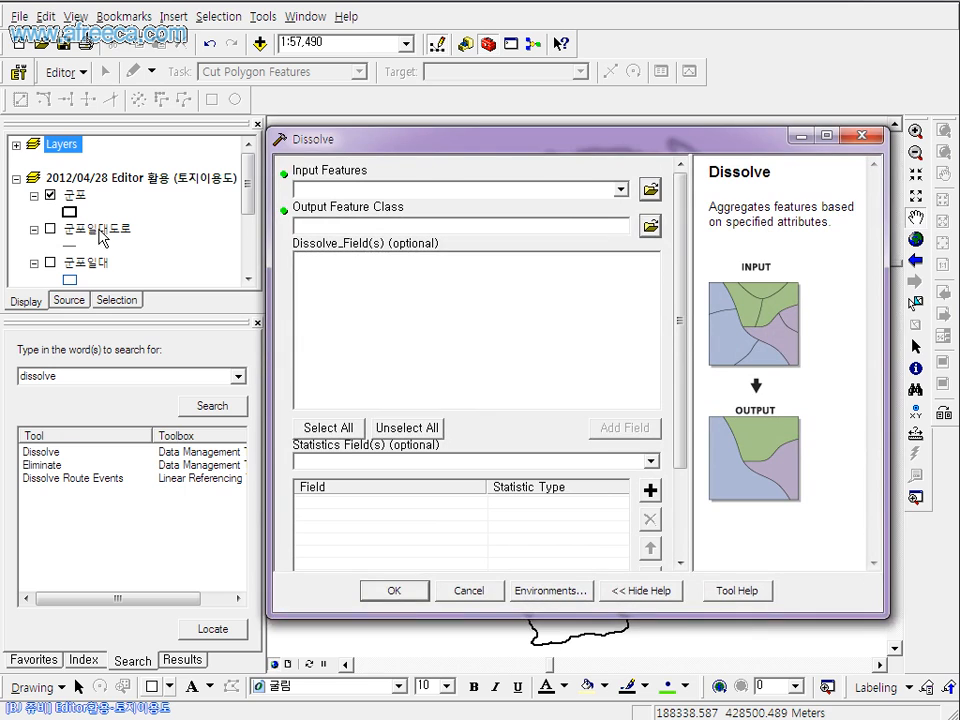
pyautogui.moveTo(100, 238); pyautogui.dragTo(450, 189)
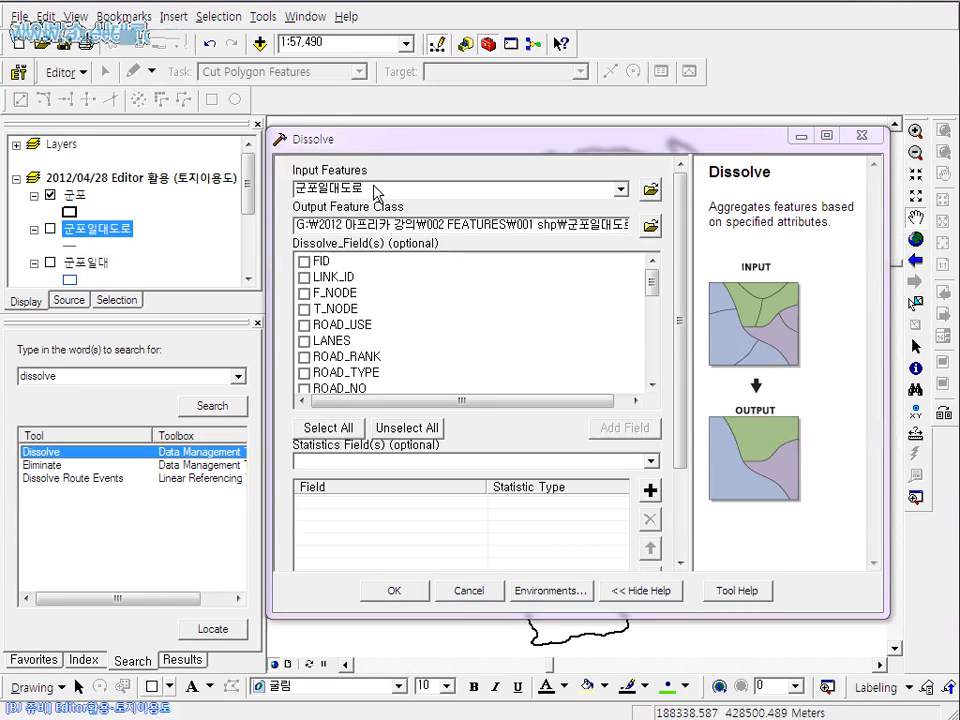
pyautogui.click(651, 220)
pyautogui.moveTo(609, 229); pyautogui.dragTo(604, 229)
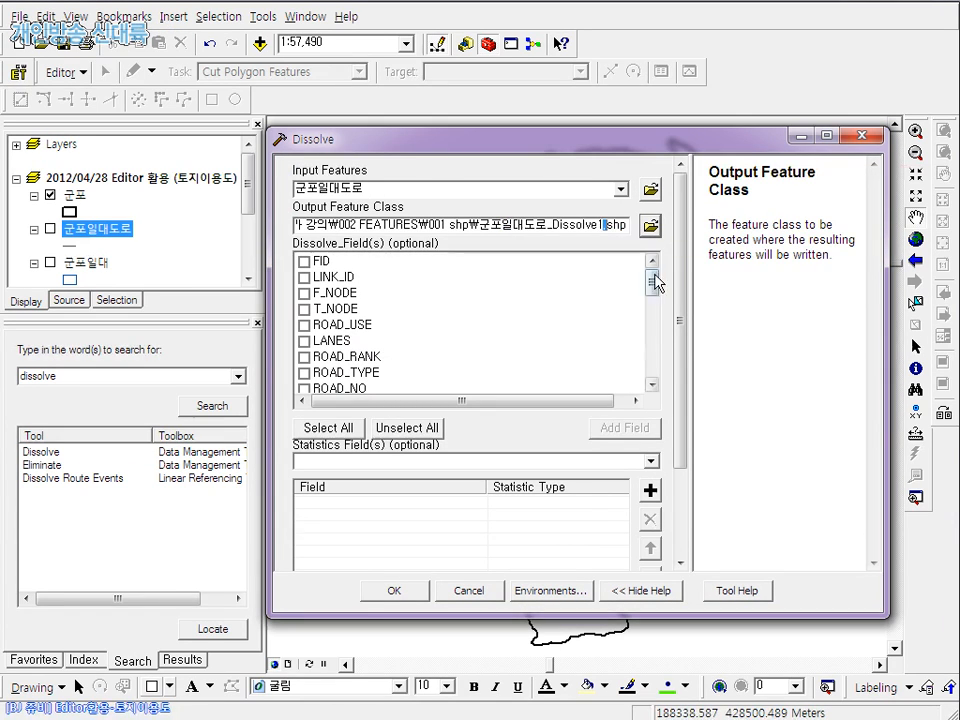
pyautogui.press('BackSpace')
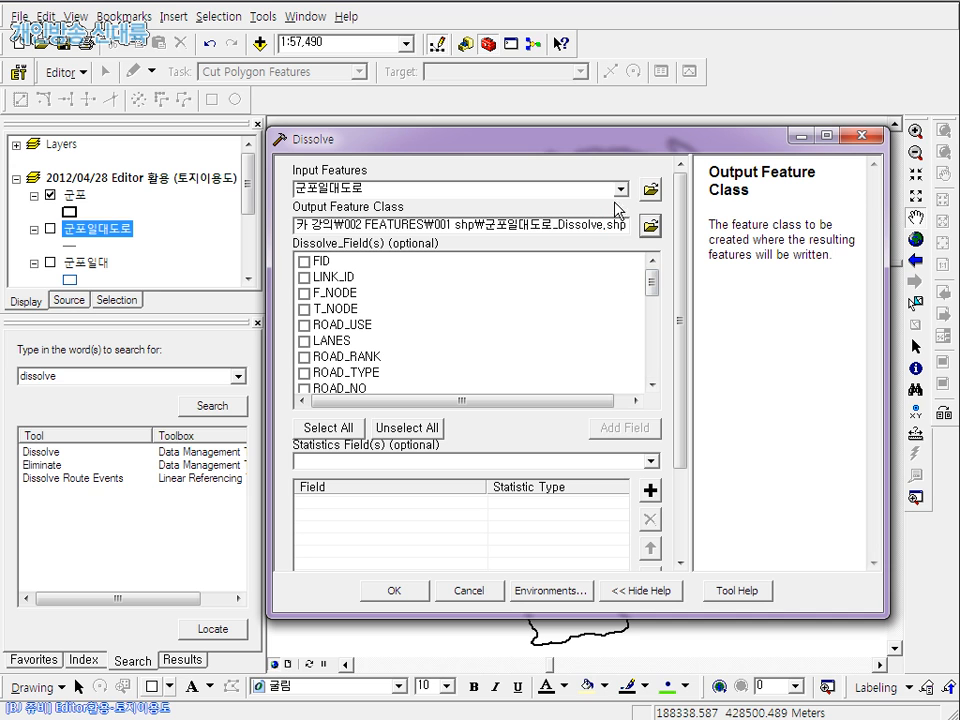
pyautogui.click(397, 588)
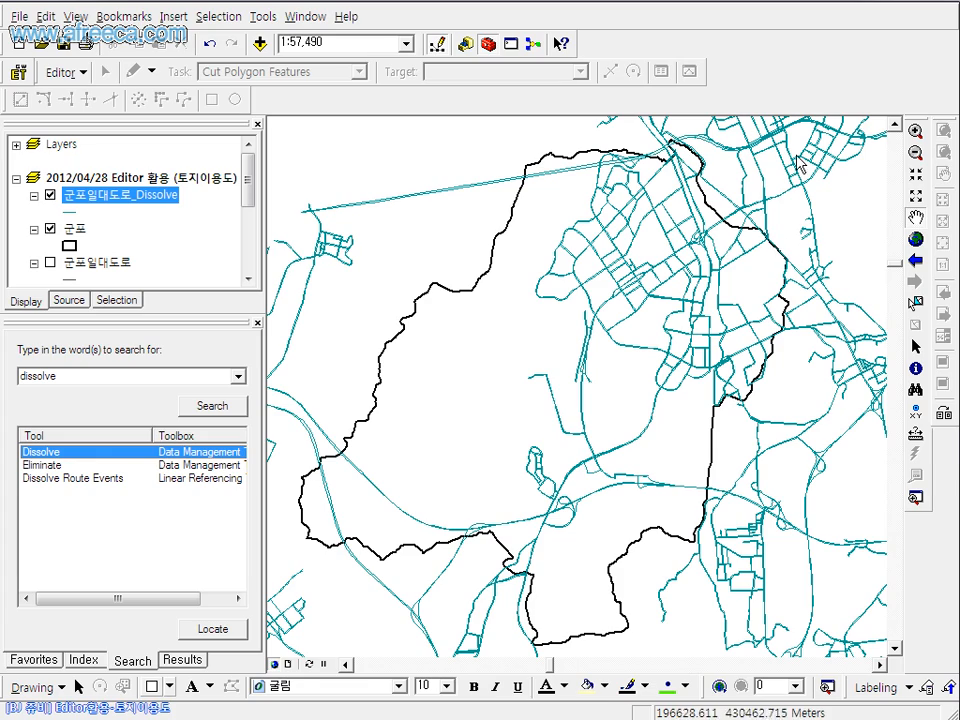
# Start an edit session with 군포 as the target layer and select its boundary polygon
pyautogui.click(84, 73)
pyautogui.click(82, 97)
pyautogui.click(437, 252)
pyautogui.click(652, 512)
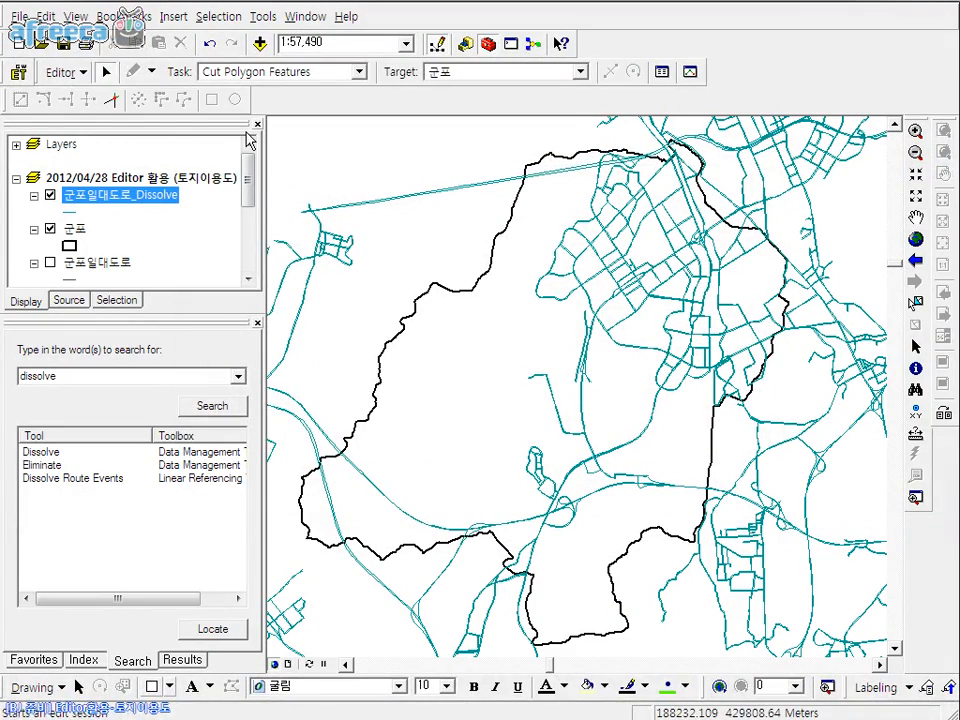
pyautogui.click(472, 377)
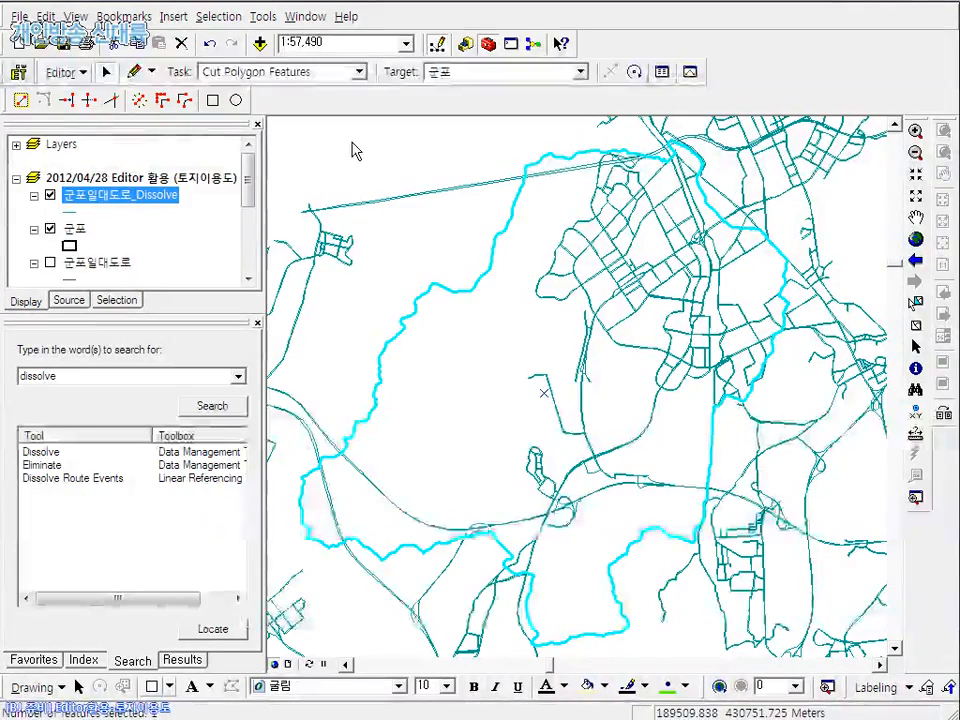
# Cut the 군포 polygon with a straight diagonal line across it, and undo the cut
pyautogui.click(432, 268)
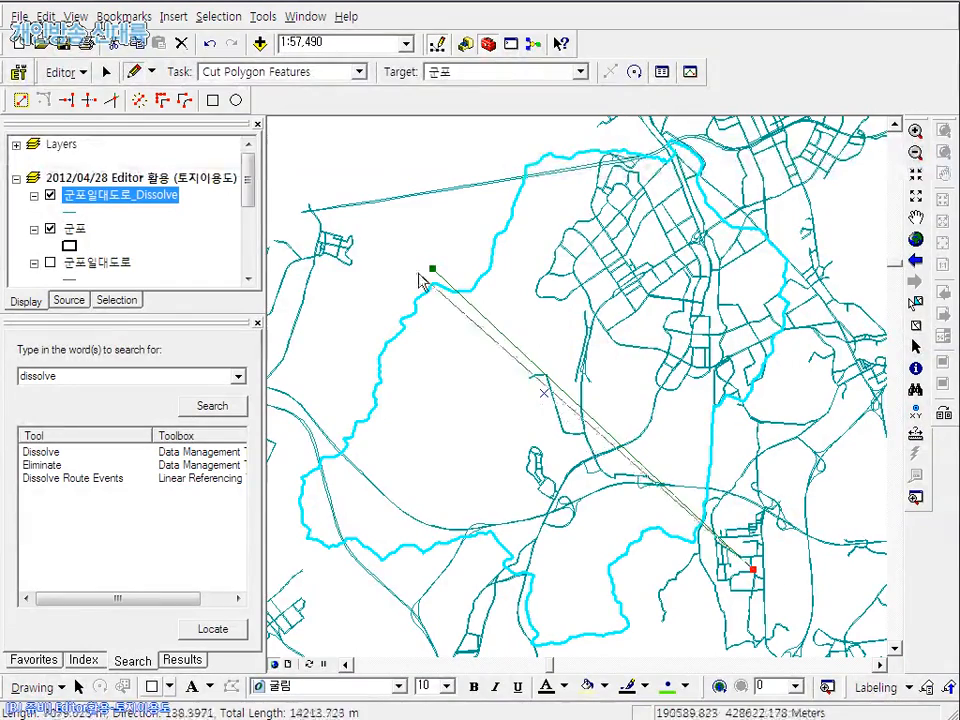
pyautogui.doubleClick(773, 575)
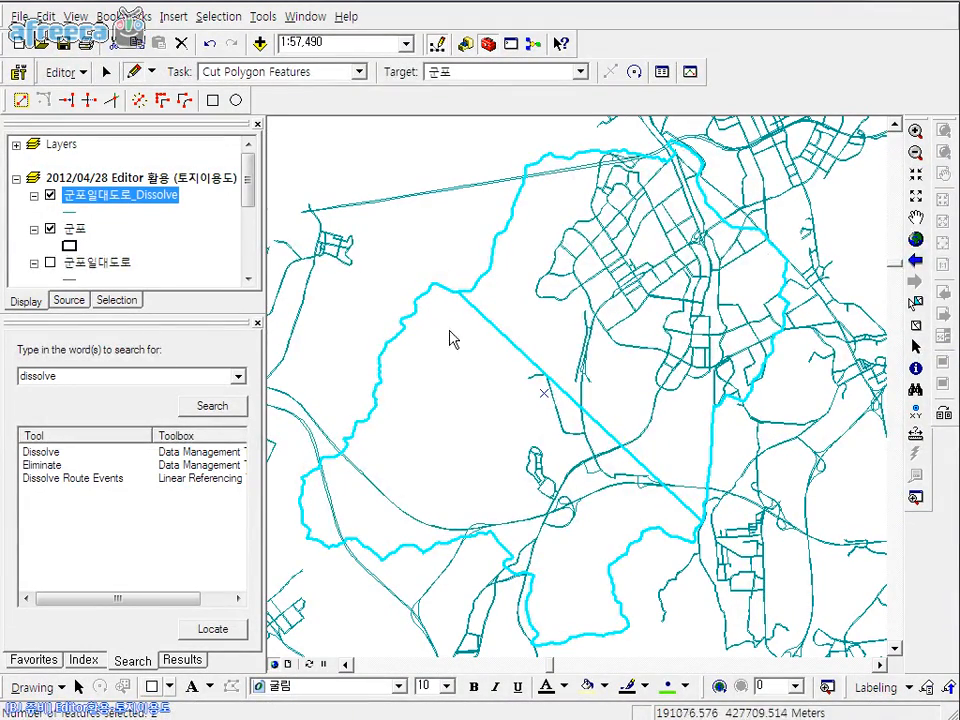
pyautogui.hotkey('ctrl', 'z')
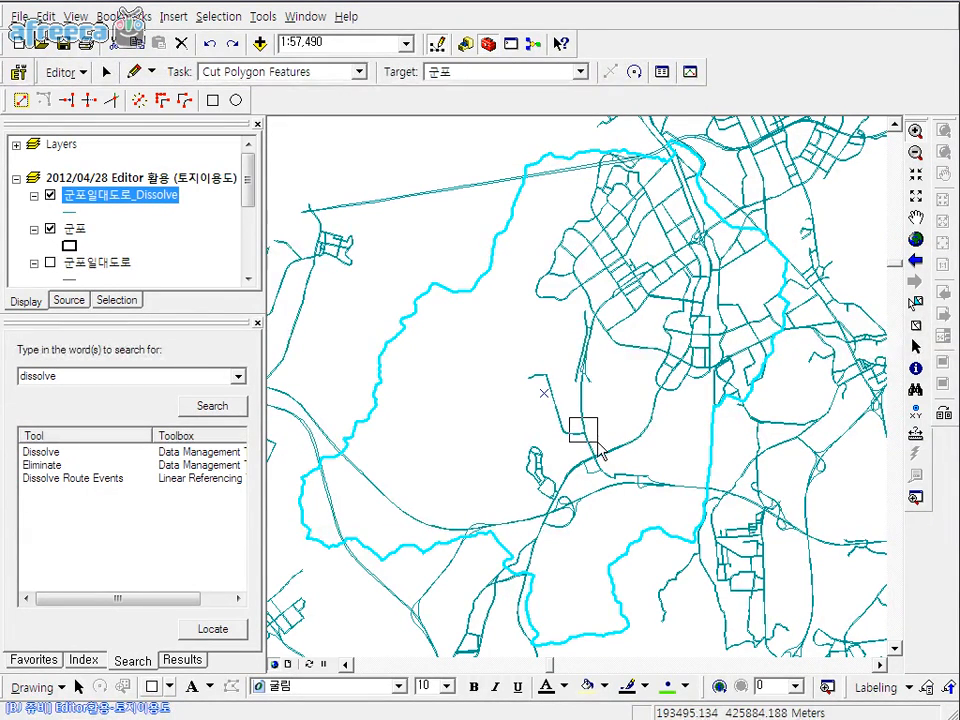
# Replace the cut sketch with the geometry of the dissolved road feature in 군포일대도로_Dissolve
pyautogui.scroll(10, 600, 440)
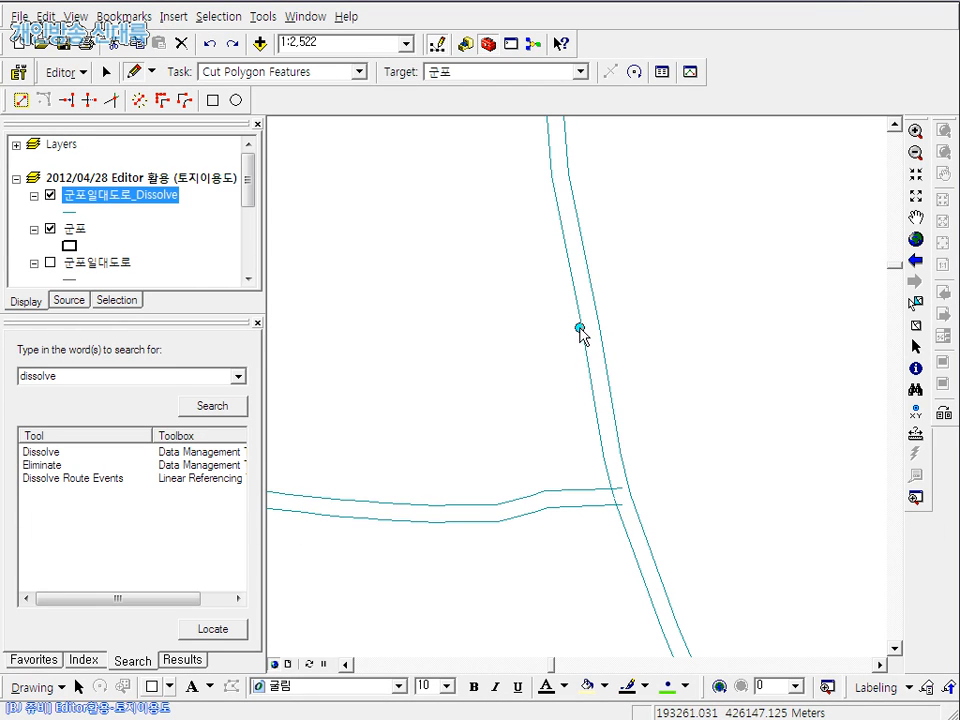
pyautogui.rightClick(581, 334)
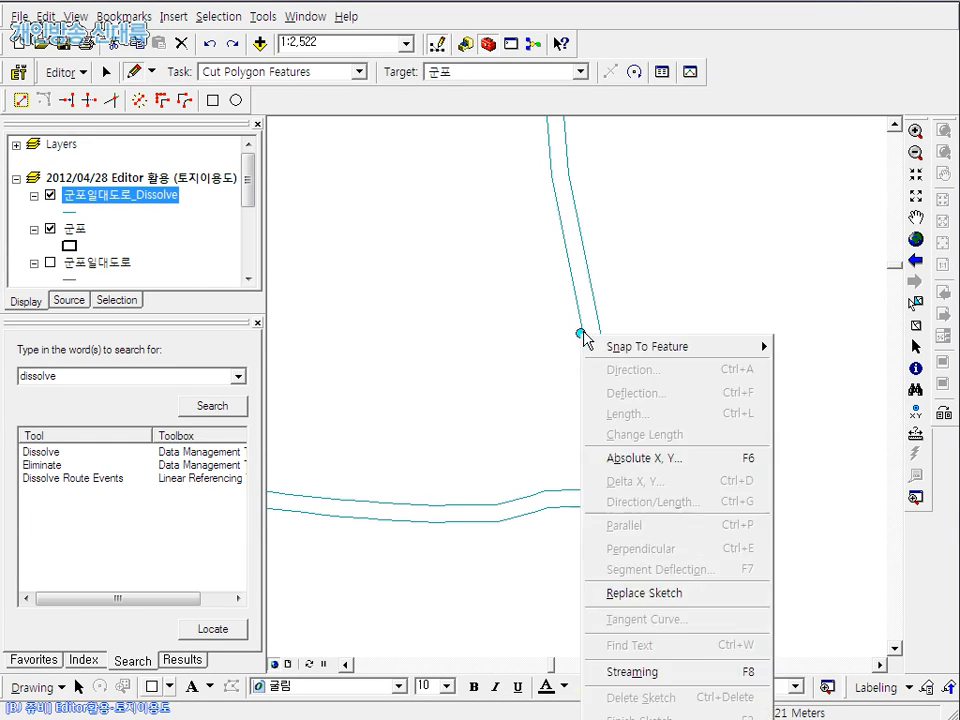
pyautogui.click(684, 596)
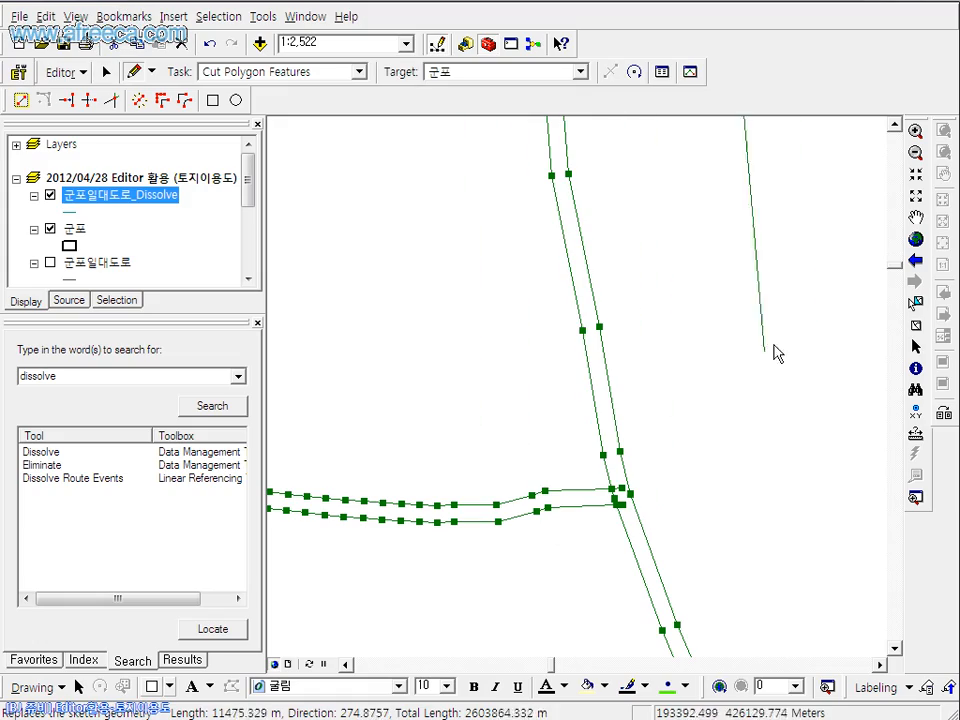
pyautogui.click(915, 260)
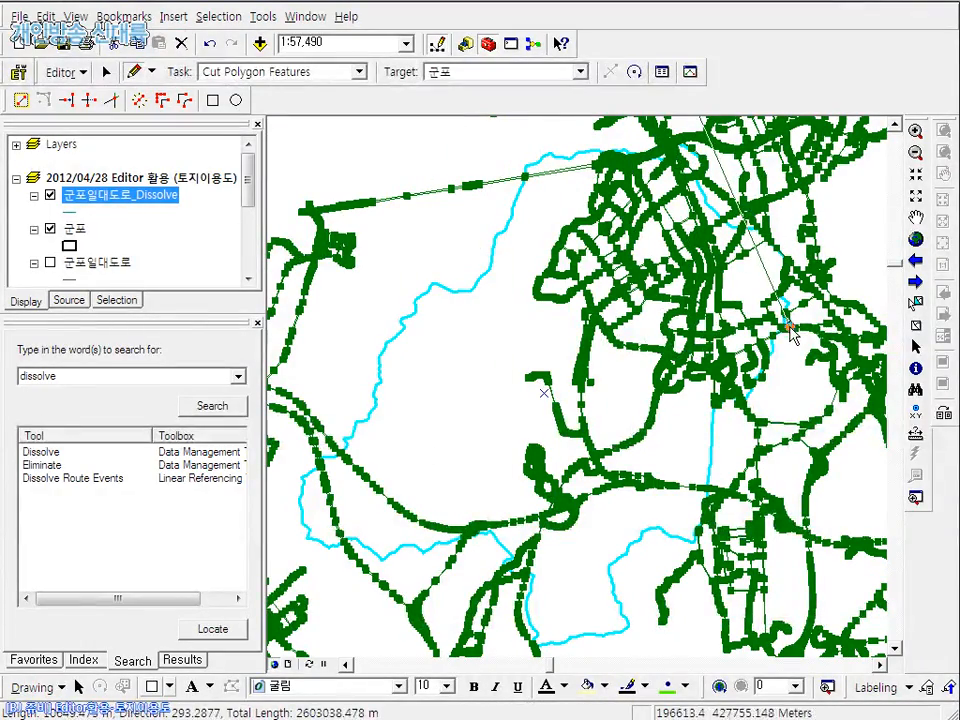
# Finish the road-shaped sketch to cut the selected 군포 polygon along the road network
pyautogui.rightClick(527, 292)
pyautogui.press('Escape')
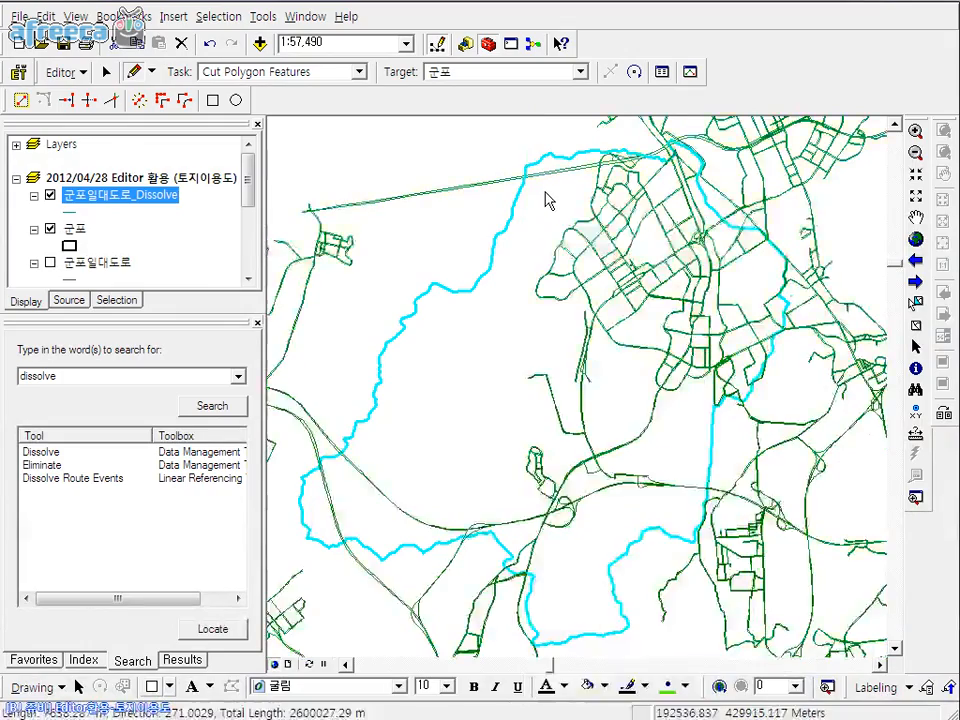
pyautogui.rightClick(545, 194)
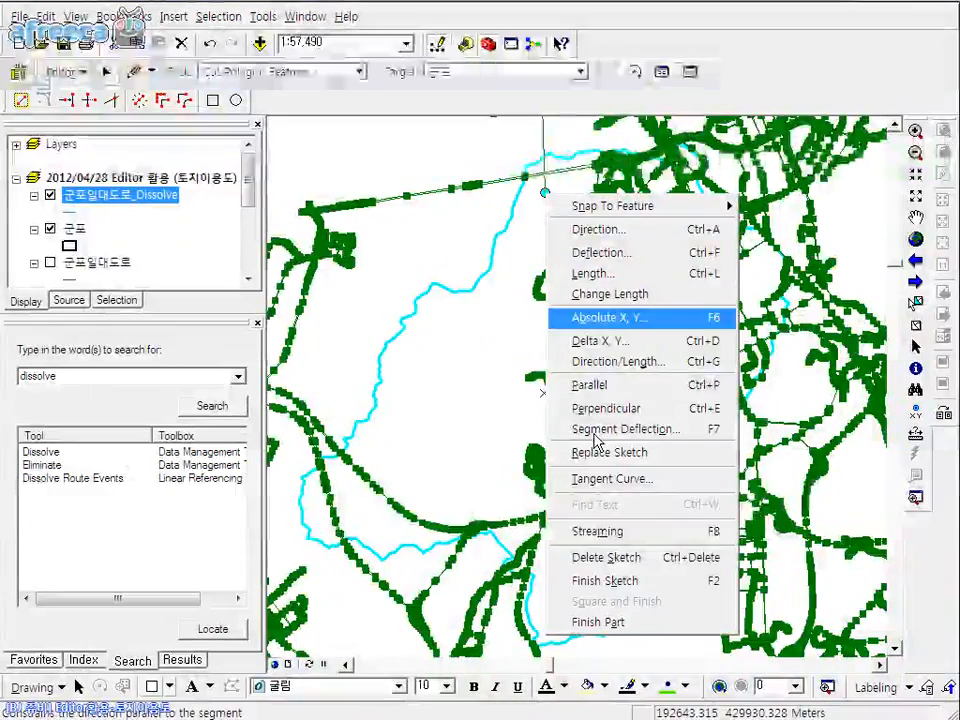
pyautogui.click(627, 582)
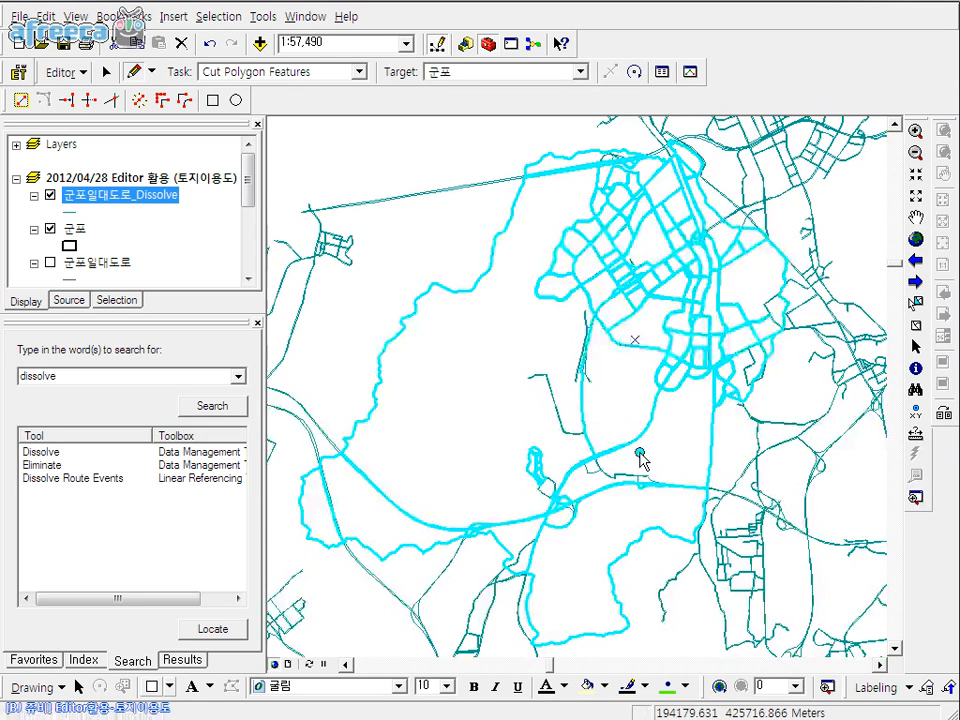
# Clear the selection of the cut 군포 polygons and save the edits
pyautogui.rightClick(484, 333)
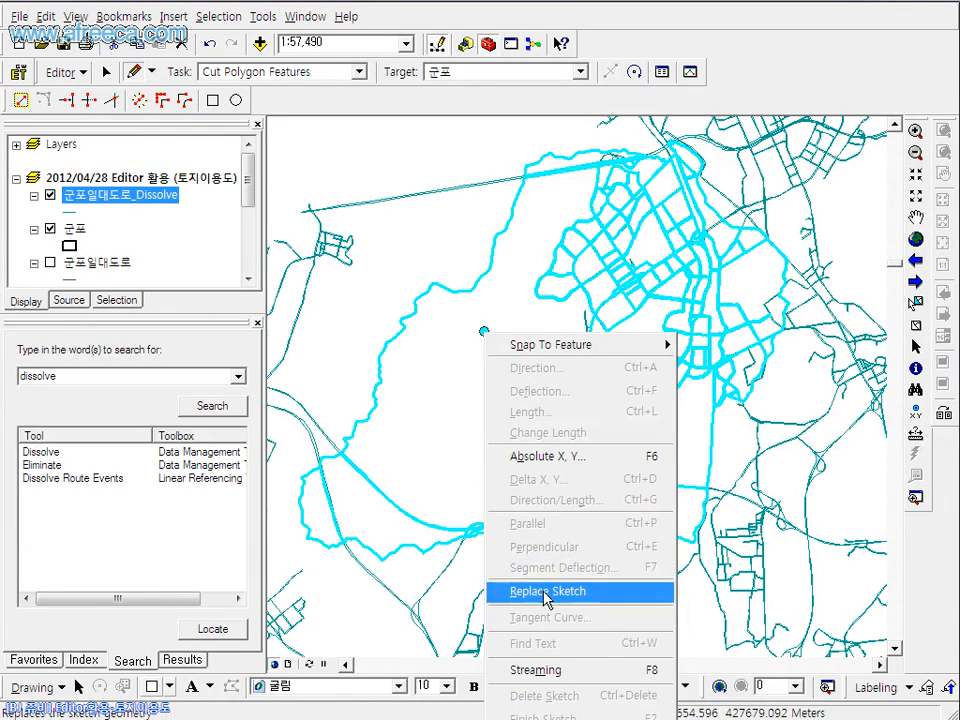
pyautogui.click(918, 345)
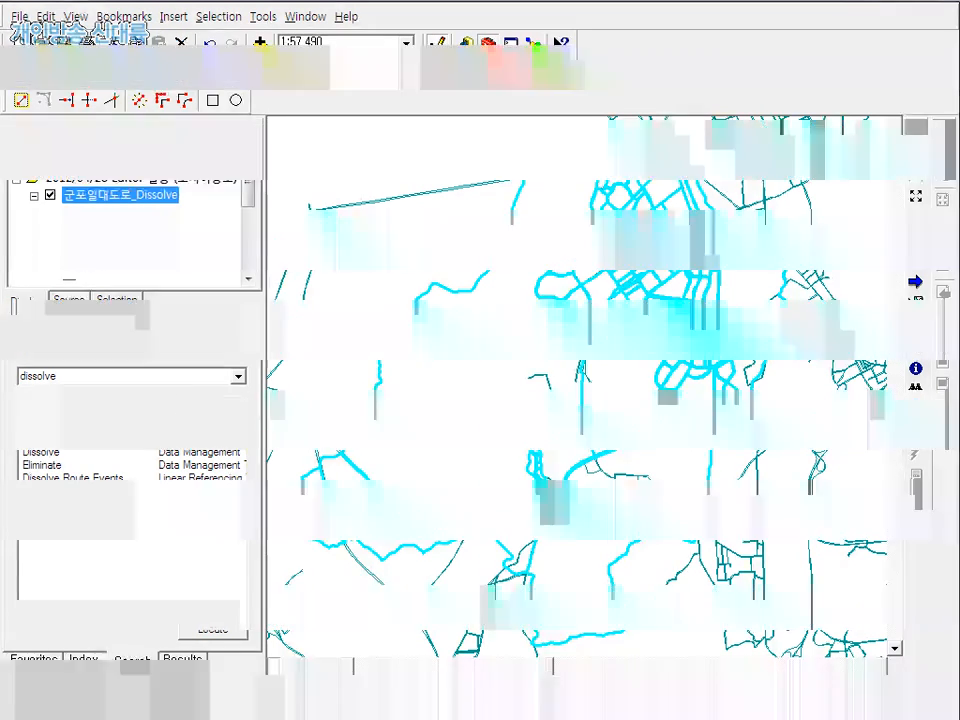
pyautogui.click(62, 74)
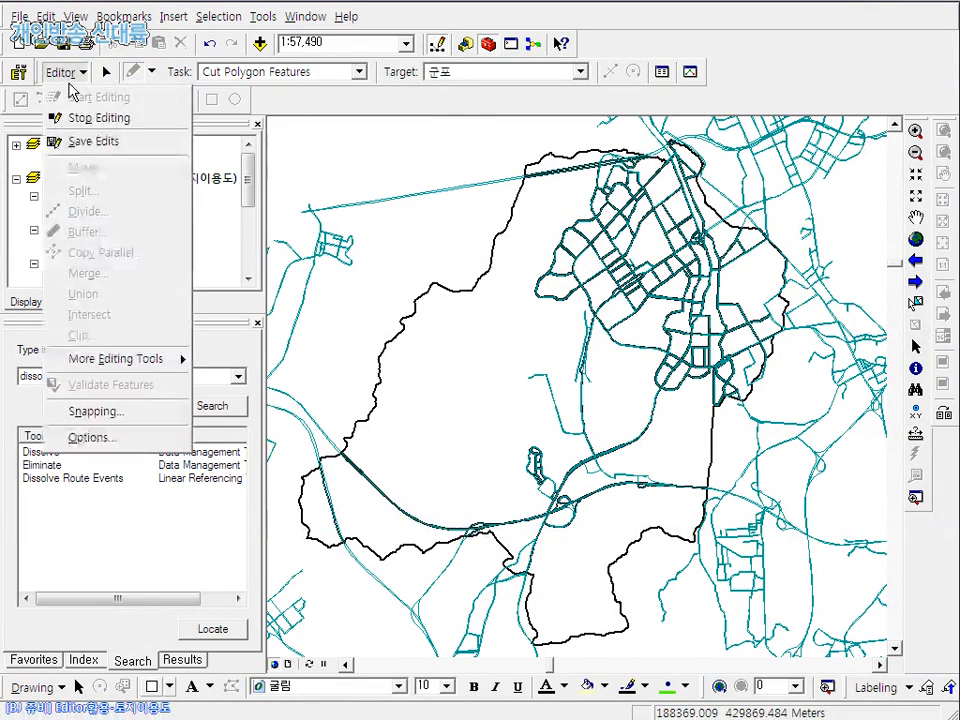
pyautogui.click(94, 145)
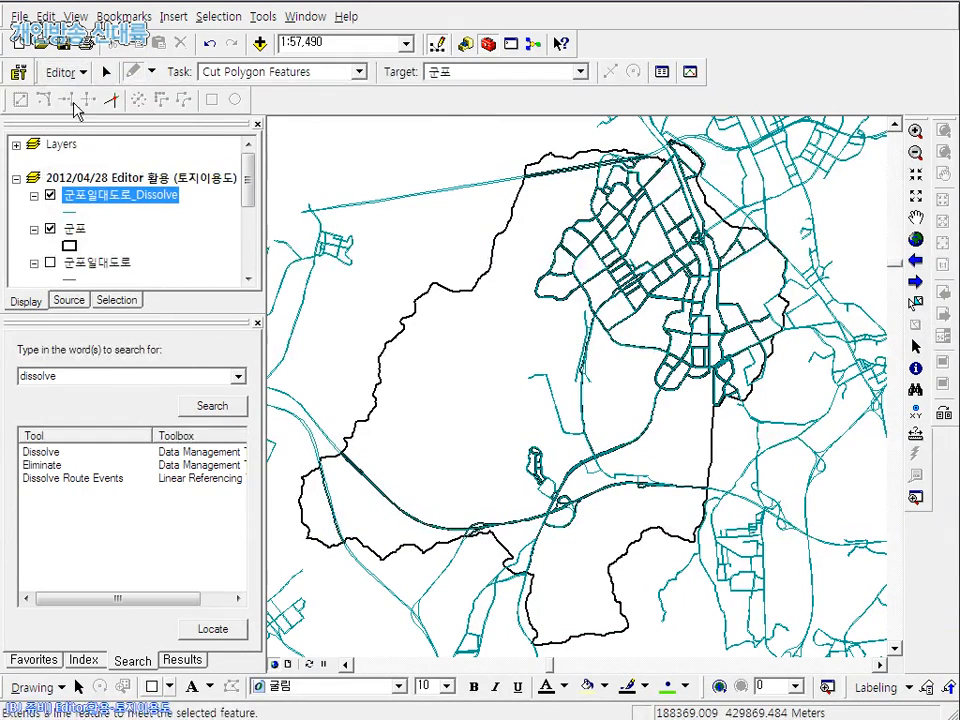
pyautogui.click(64, 73)
pyautogui.click(146, 145)
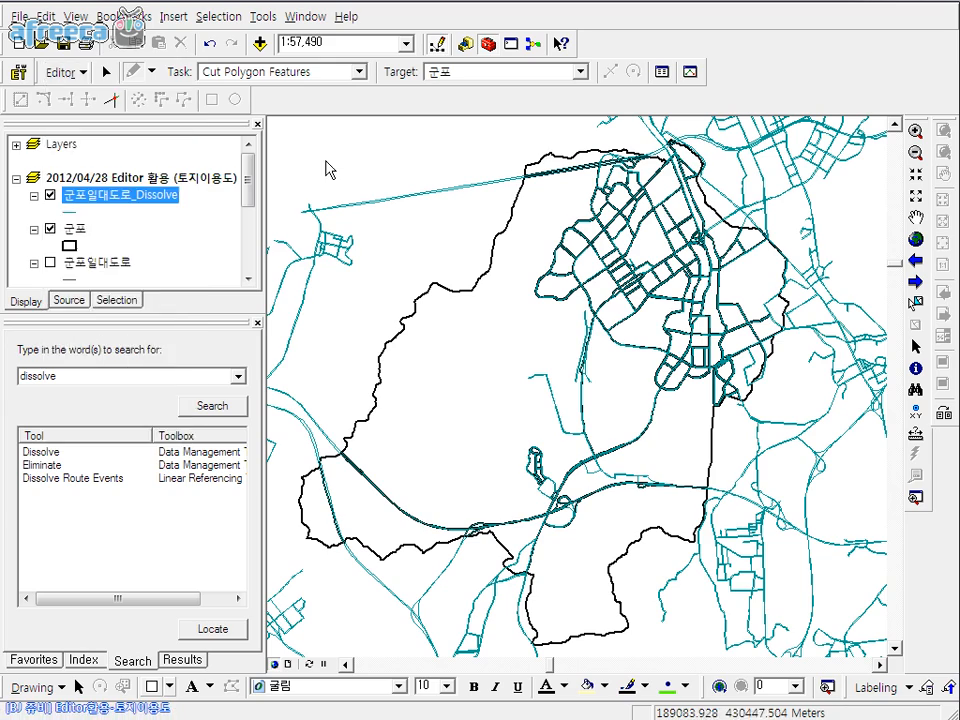
# Hide the 군포일대도로_Dissolve layer and examine the cut 군포 polygons around the small isolated road cluster and the dense road grid
pyautogui.click(50, 196)
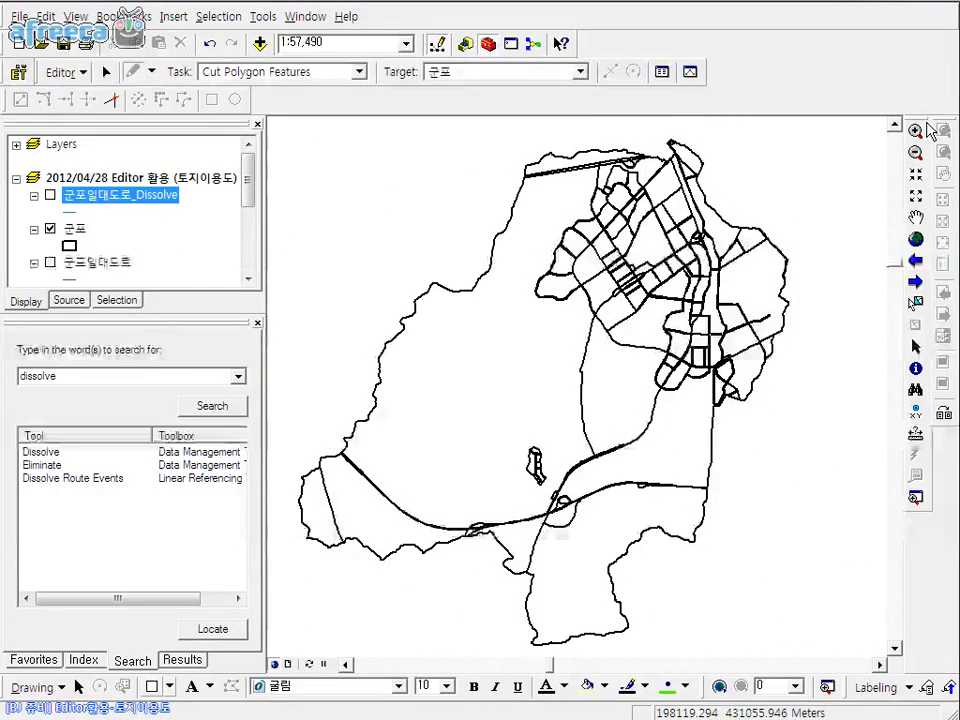
pyautogui.click(915, 131)
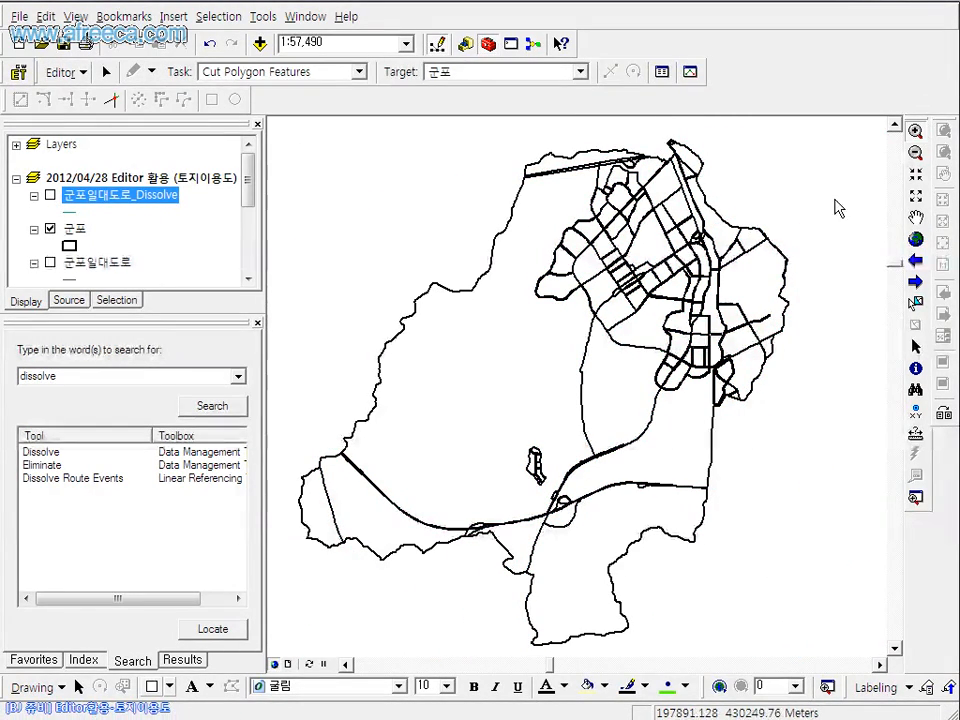
pyautogui.moveTo(506, 439); pyautogui.dragTo(561, 491)
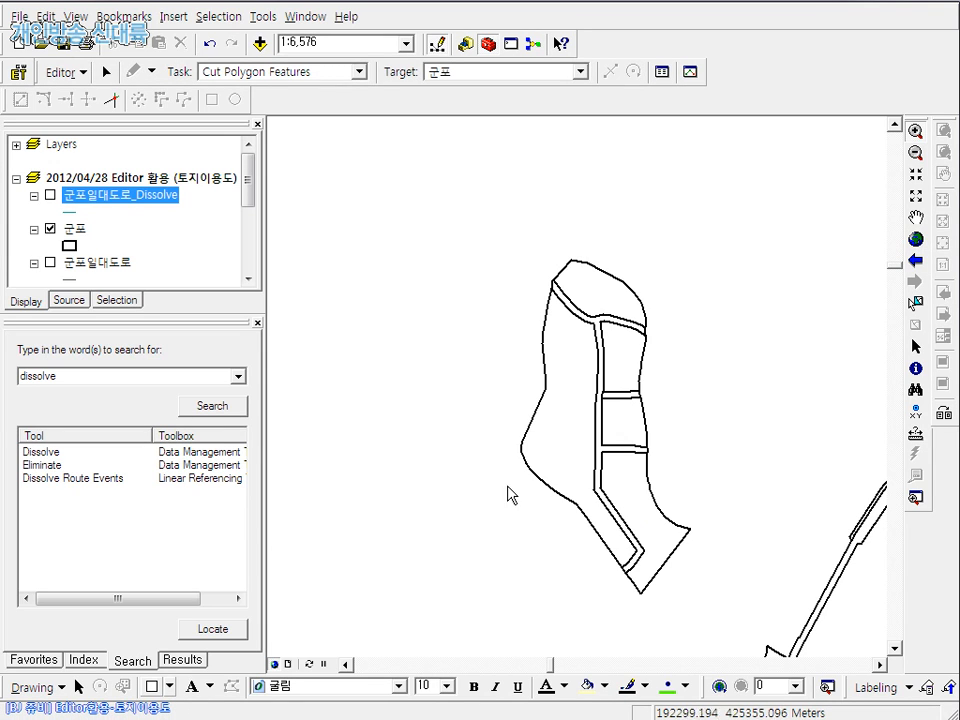
pyautogui.moveTo(200, 719); pyautogui.dragTo(174, 719)
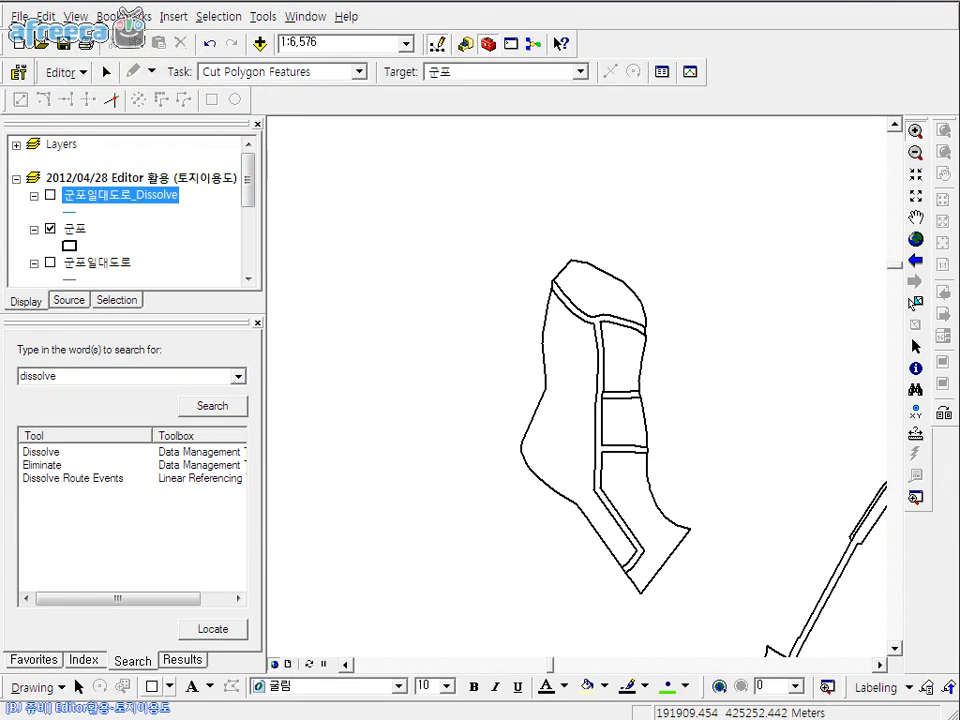
pyautogui.click(915, 262)
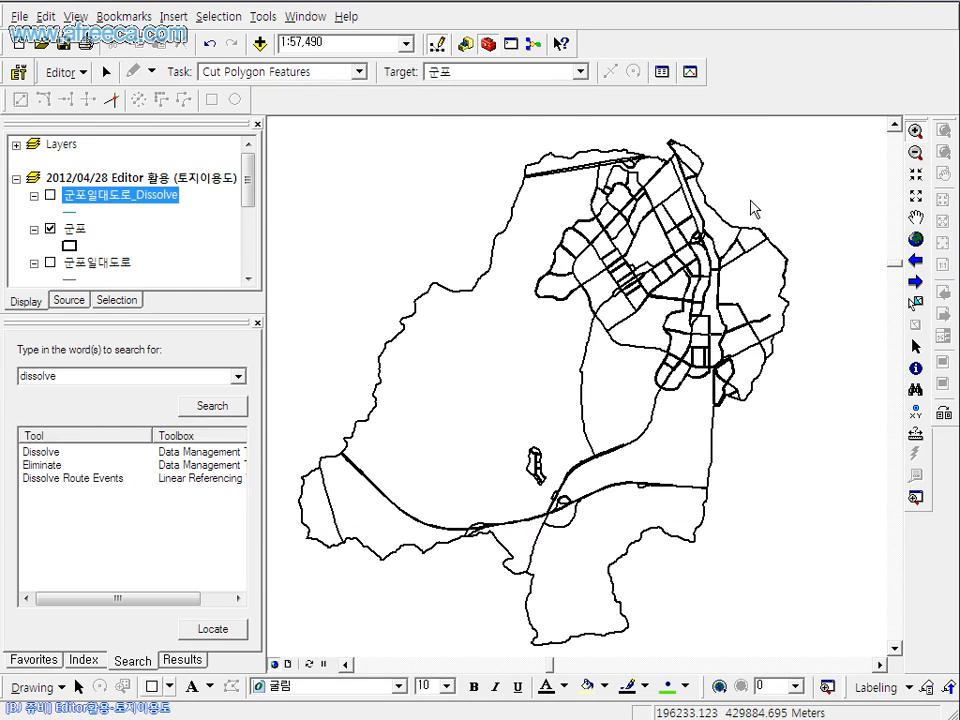
pyautogui.scroll(-5, 710, 305)
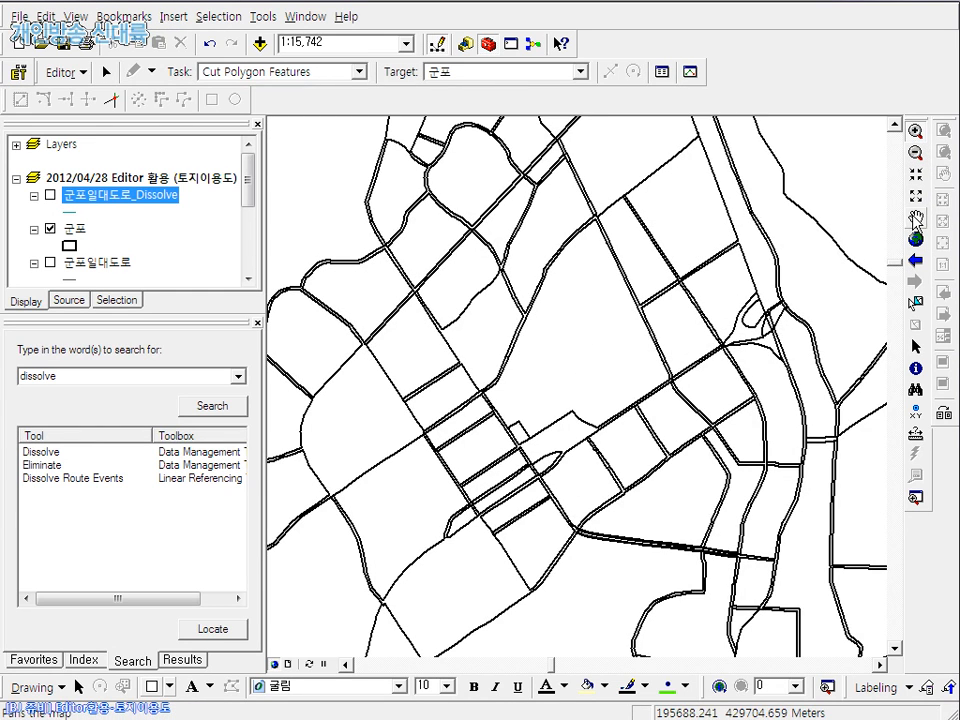
pyautogui.moveTo(741, 262); pyautogui.dragTo(804, 460)
pyautogui.moveTo(612, 300); pyautogui.dragTo(782, 354)
pyautogui.moveTo(796, 429); pyautogui.dragTo(718, 375)
pyautogui.moveTo(753, 515); pyautogui.dragTo(673, 373)
pyautogui.moveTo(672, 497); pyautogui.dragTo(697, 319)
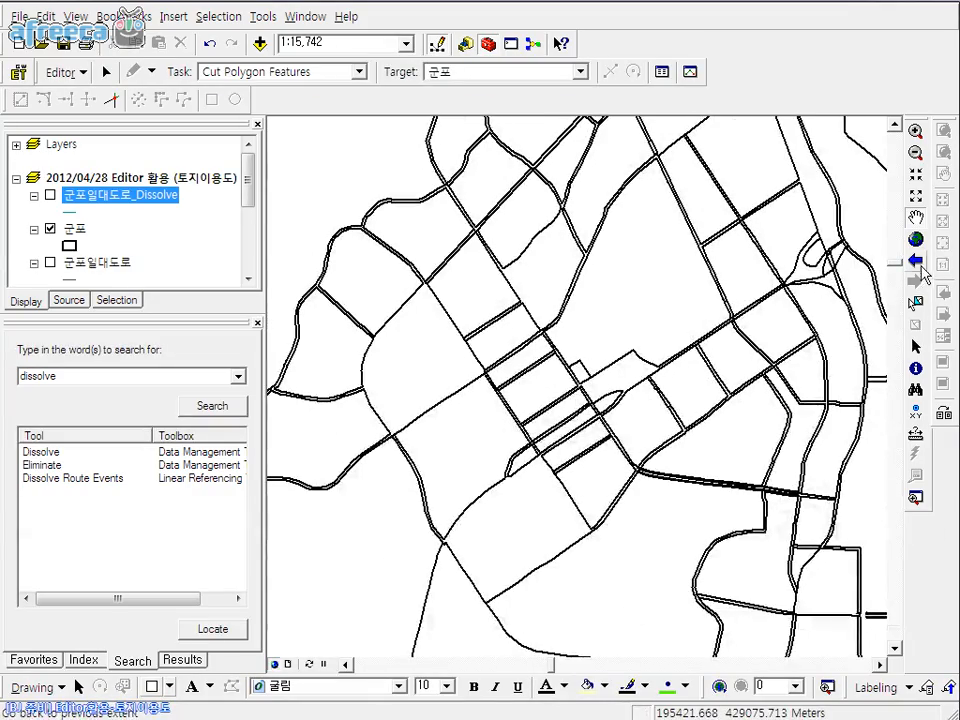
pyautogui.click(918, 264)
pyautogui.click(917, 264)
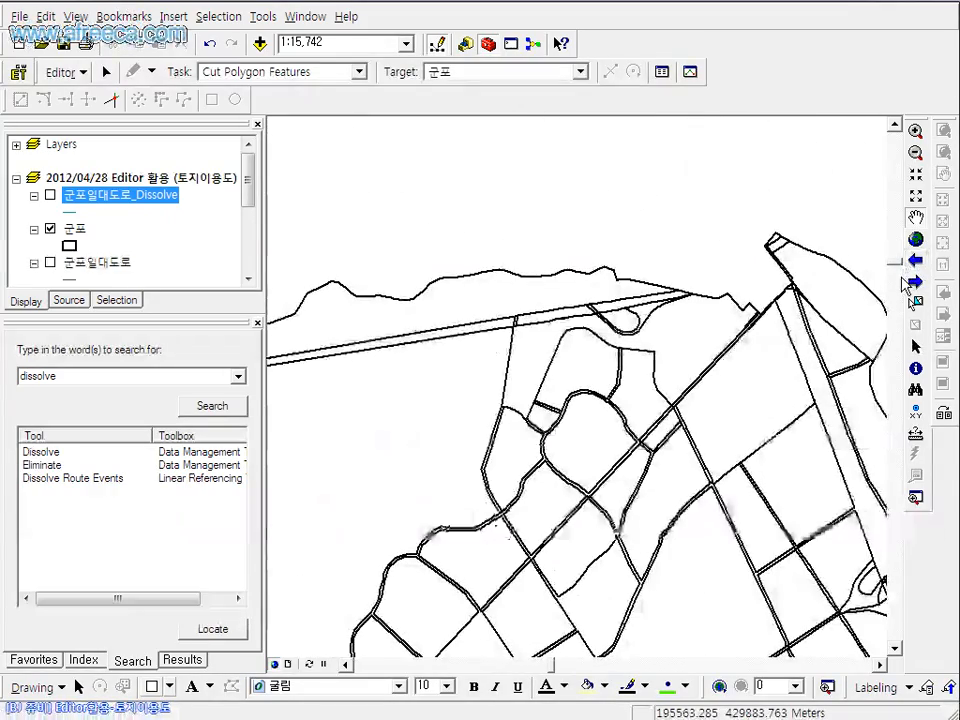
pyautogui.click(917, 263)
pyautogui.click(917, 264)
pyautogui.click(919, 266)
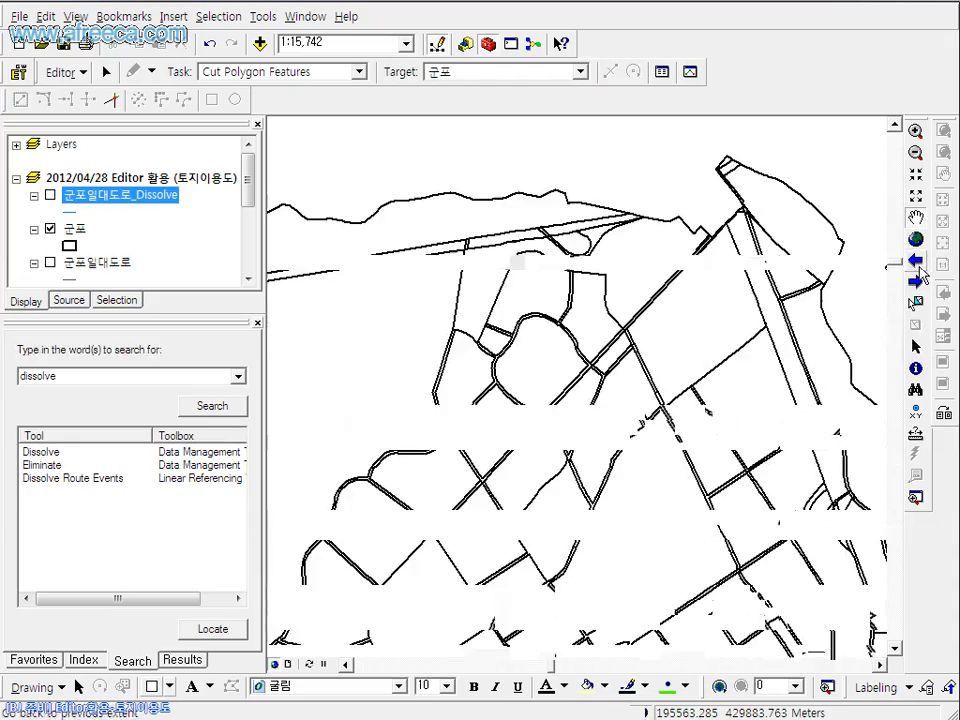
pyautogui.click(916, 240)
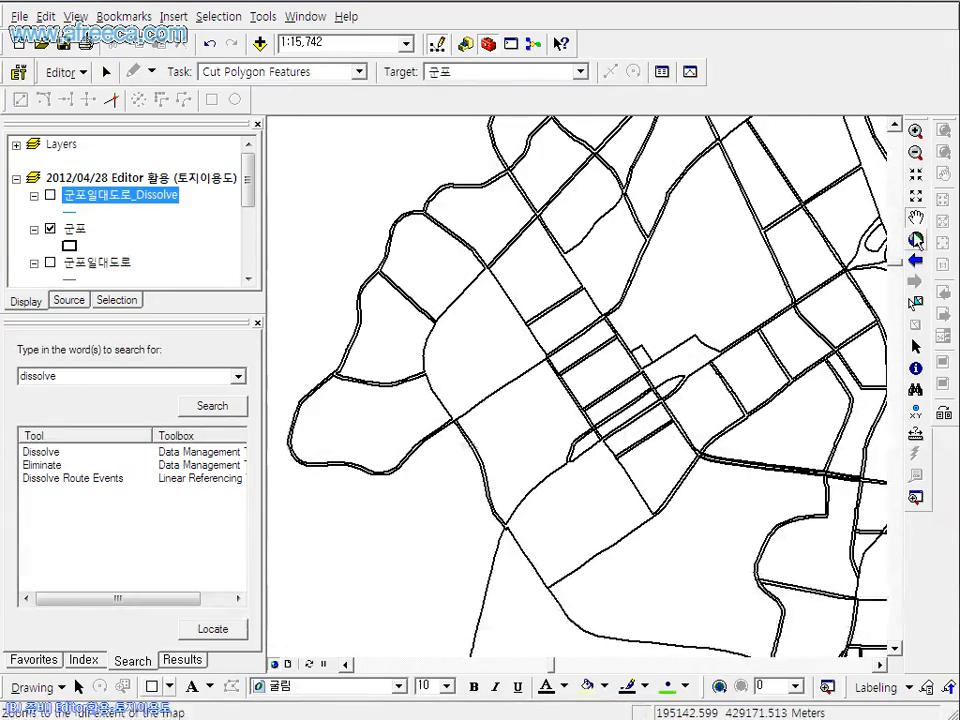
pyautogui.click(912, 206)
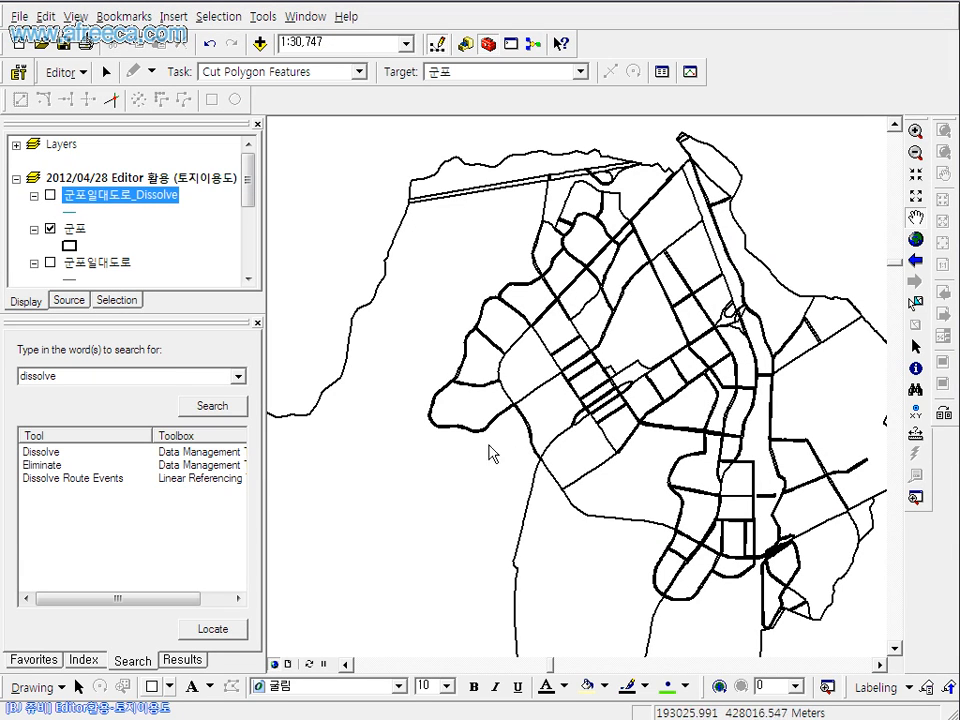
# Open the attribute table of the 군포 layer and stop the edit session
pyautogui.rightClick(153, 198)
pyautogui.rightClick(70, 236)
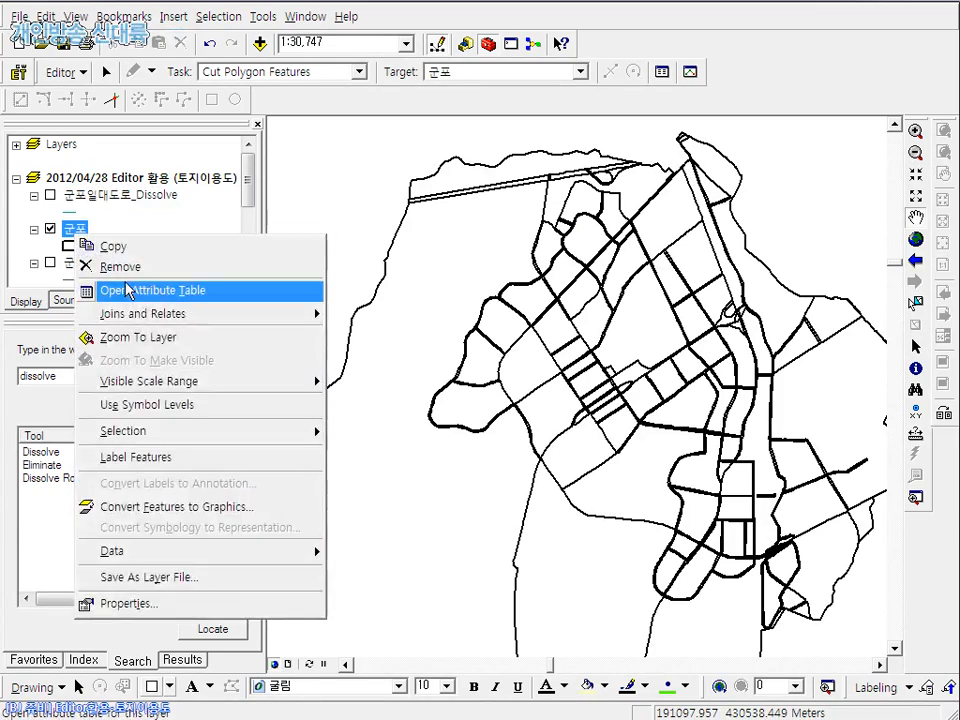
pyautogui.click(128, 285)
pyautogui.moveTo(350, 171); pyautogui.dragTo(536, 182)
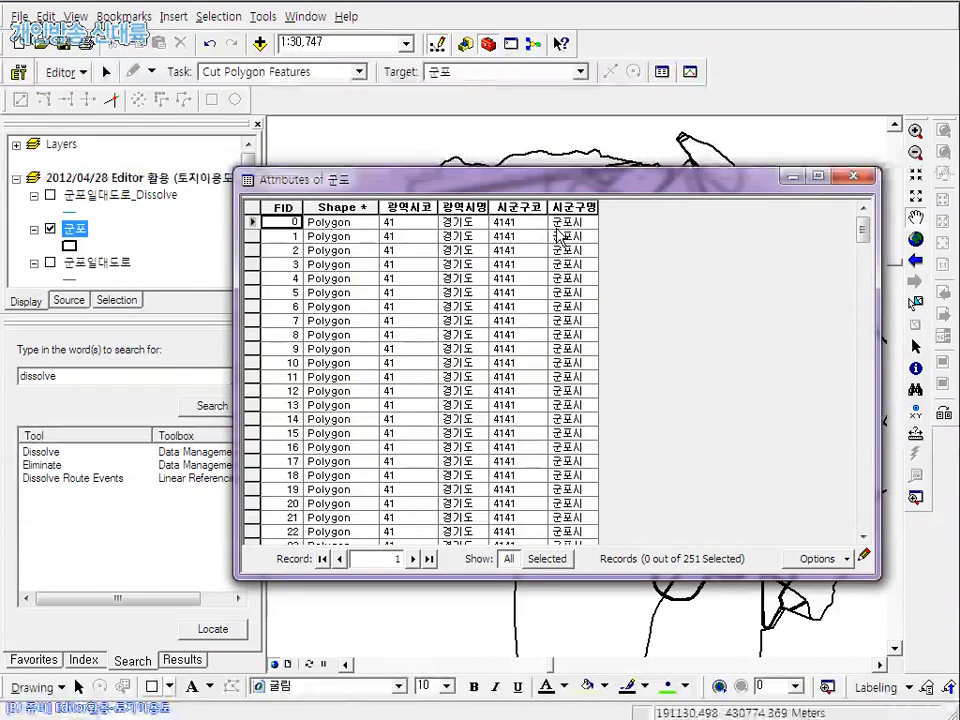
pyautogui.click(67, 78)
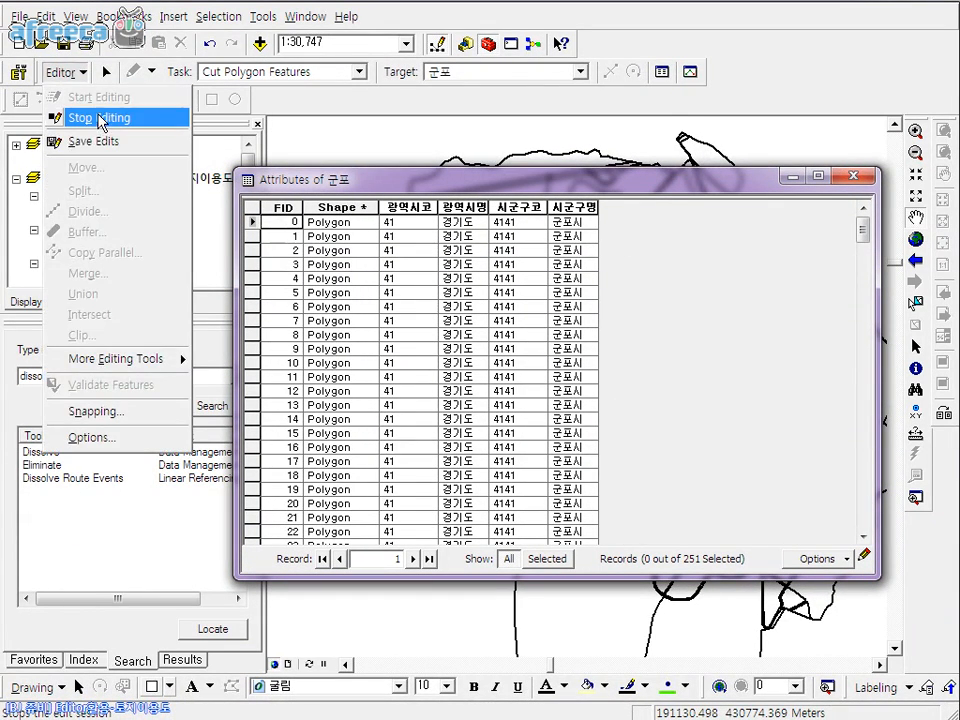
pyautogui.click(104, 126)
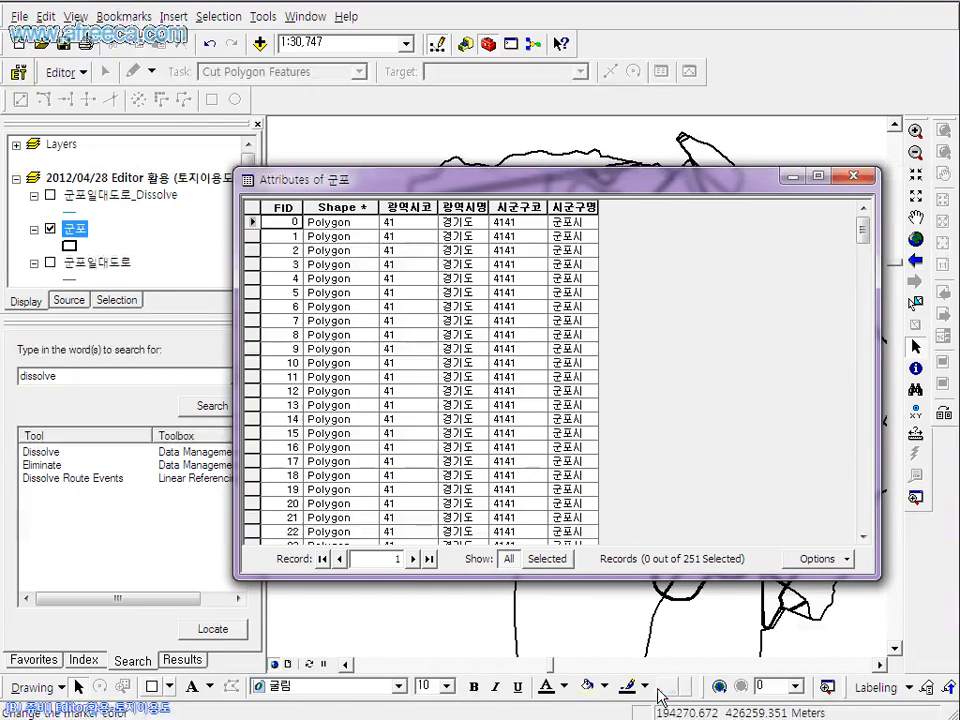
# Add a text field named 용도 with a length of 10 to the 군포 attribute table
pyautogui.click(828, 562)
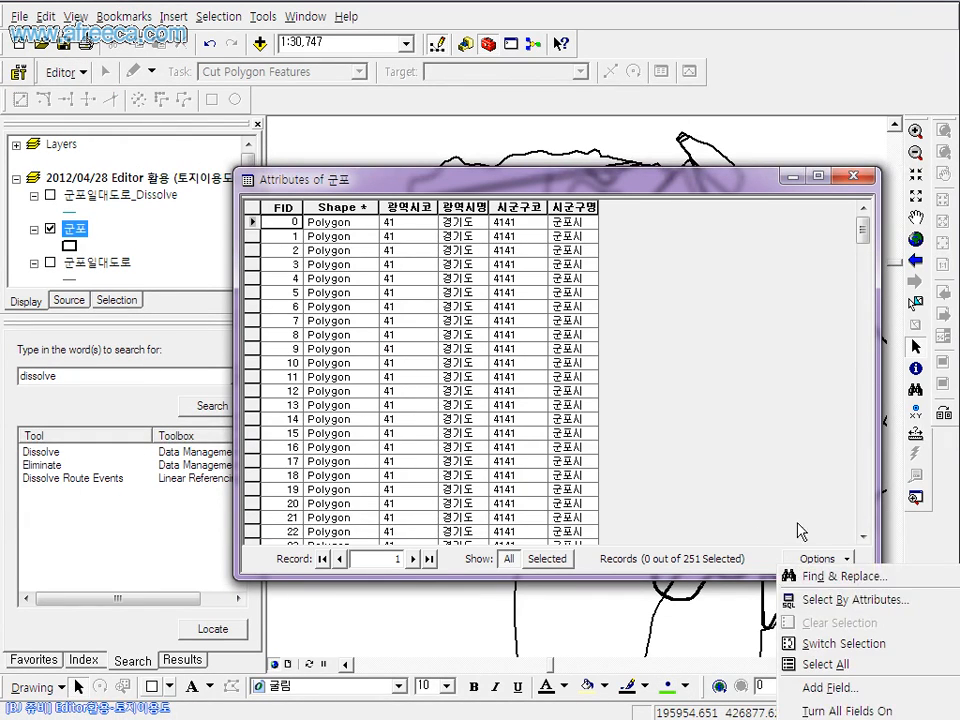
pyautogui.click(700, 179)
pyautogui.moveTo(700, 179); pyautogui.dragTo(500, 25)
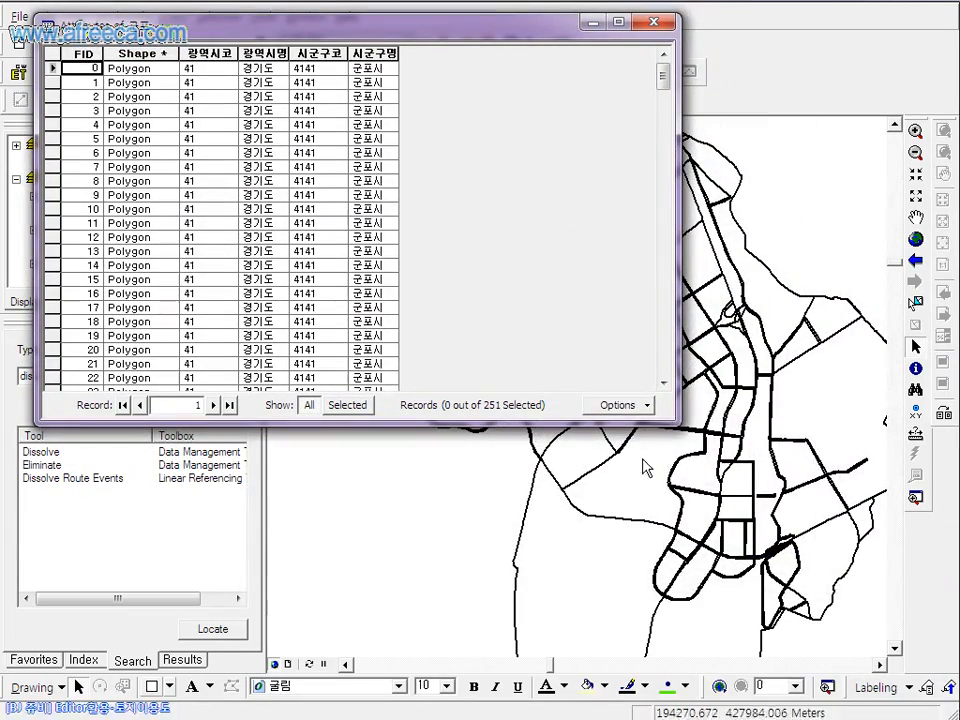
pyautogui.click(636, 406)
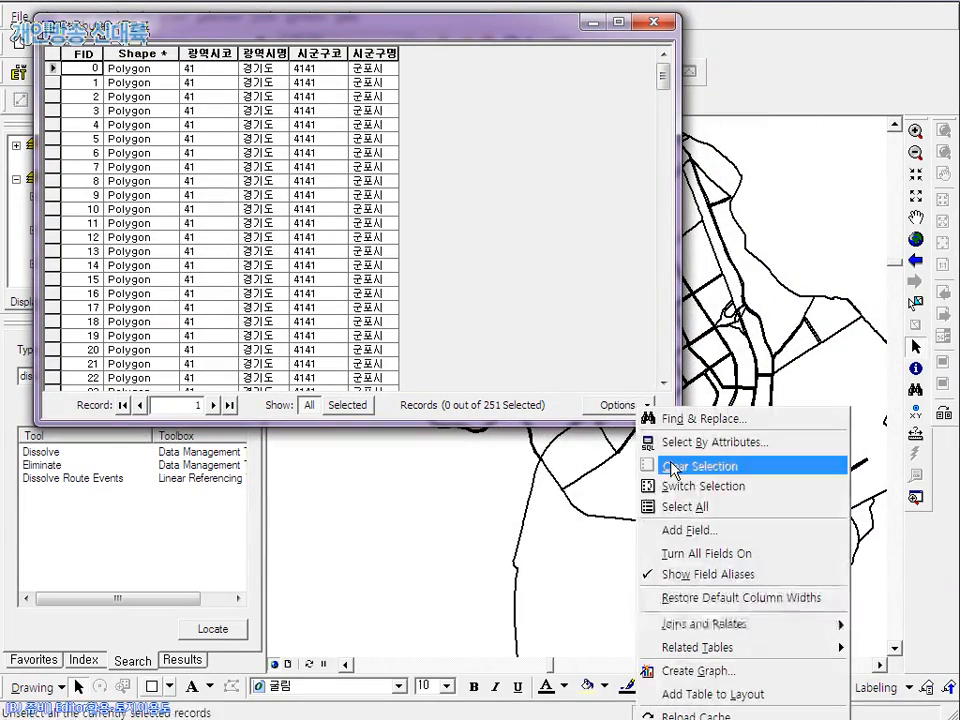
pyautogui.click(728, 525)
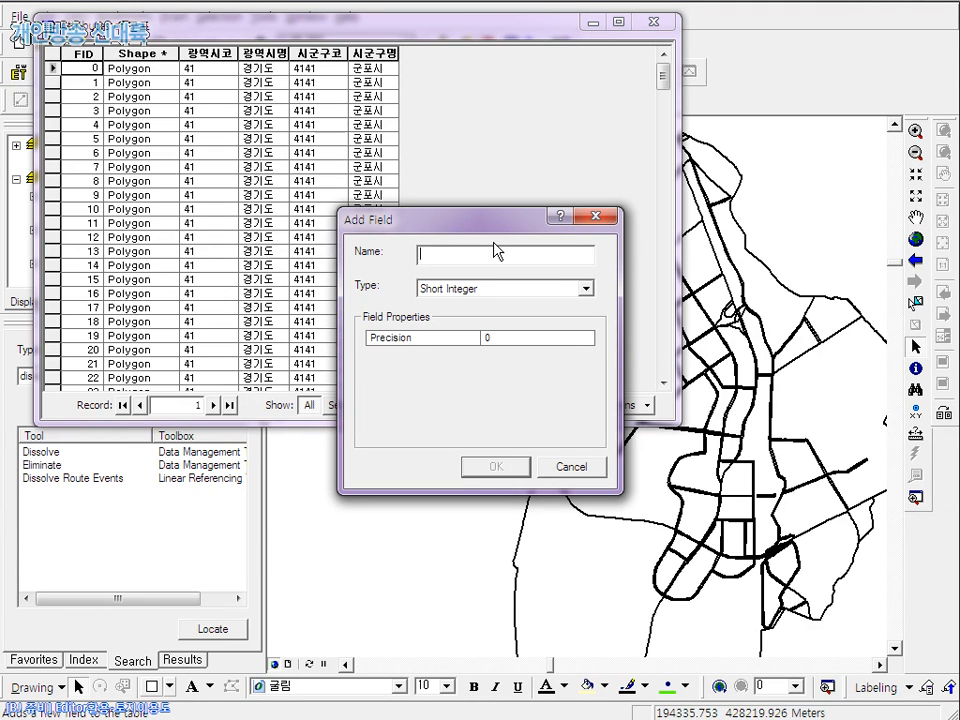
pyautogui.write('용도')
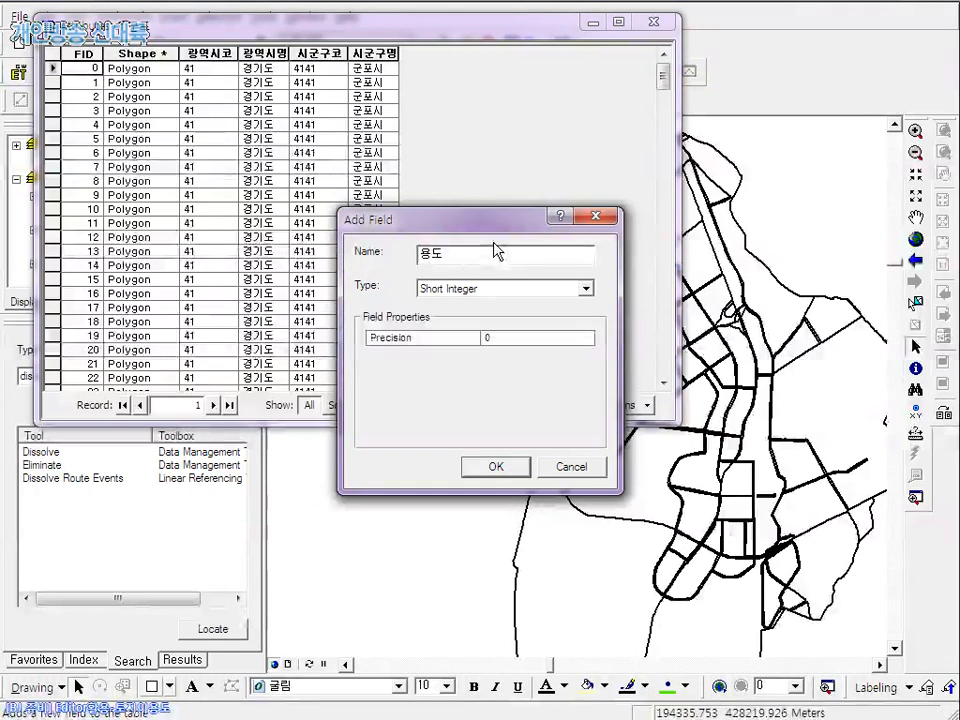
pyautogui.press('Tab')
pyautogui.press('Down')
pyautogui.press('Down')
pyautogui.press('Down')
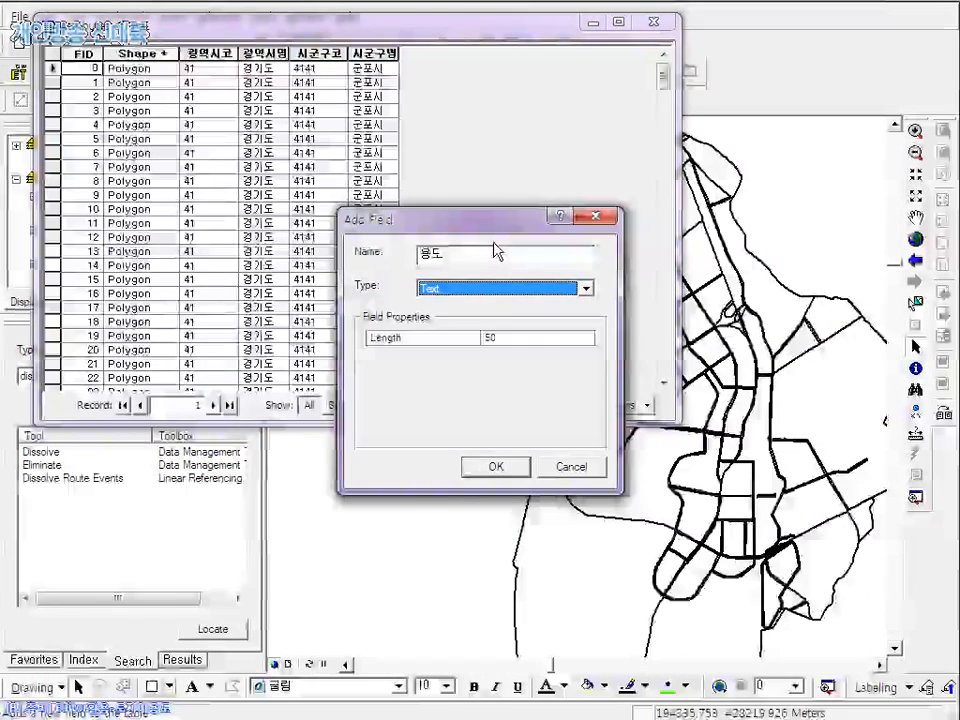
pyautogui.press('Tab')
pyautogui.write('10')
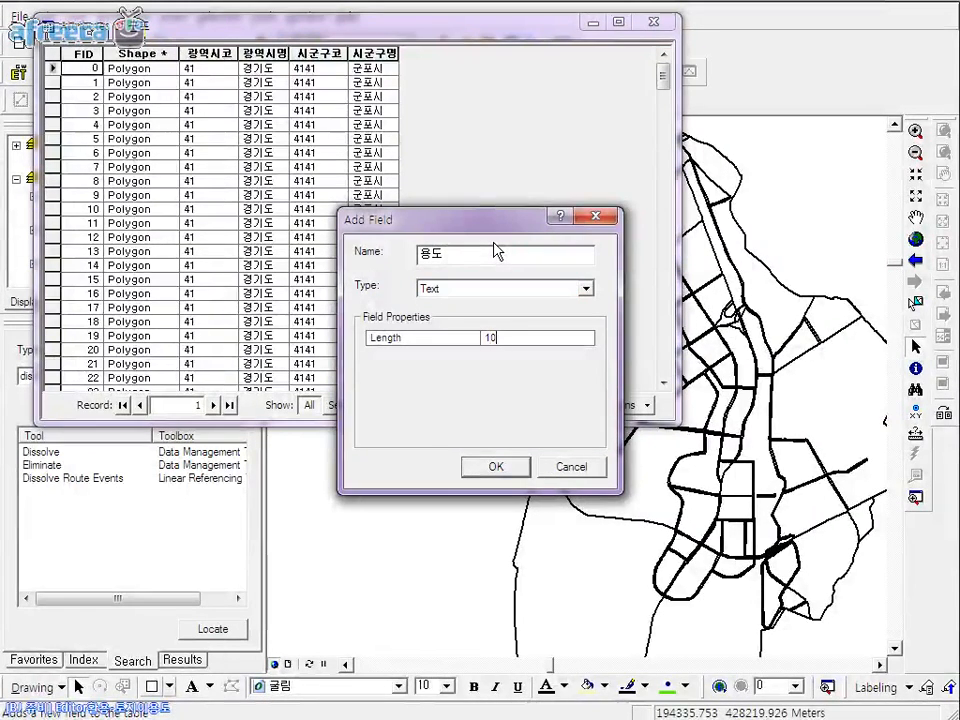
pyautogui.press('Return')
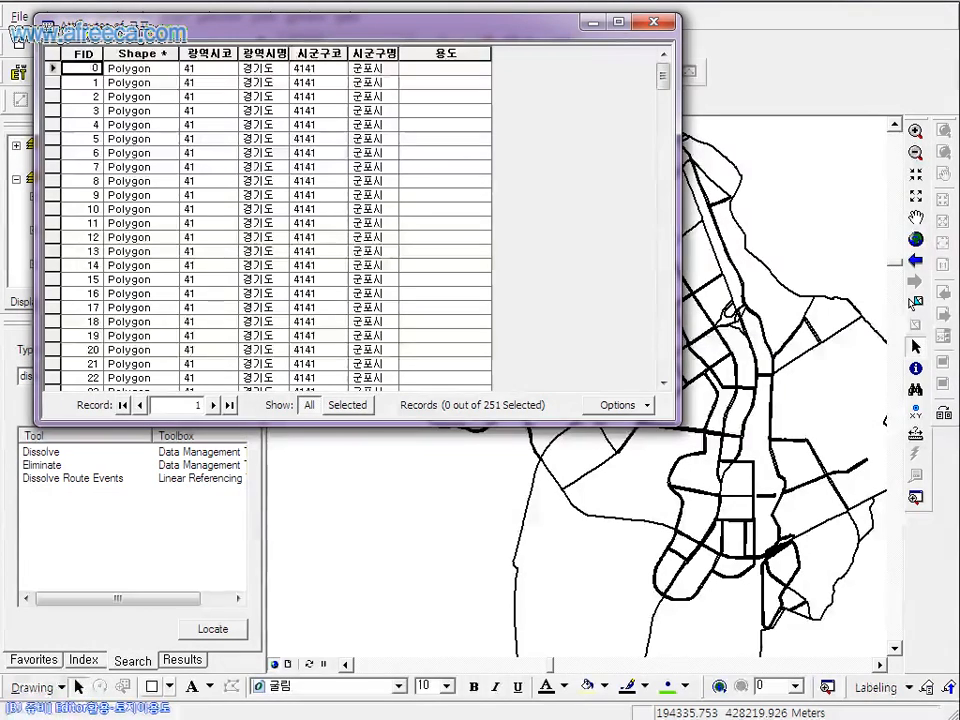
pyautogui.click(453, 253)
pyautogui.click(455, 321)
pyautogui.click(448, 196)
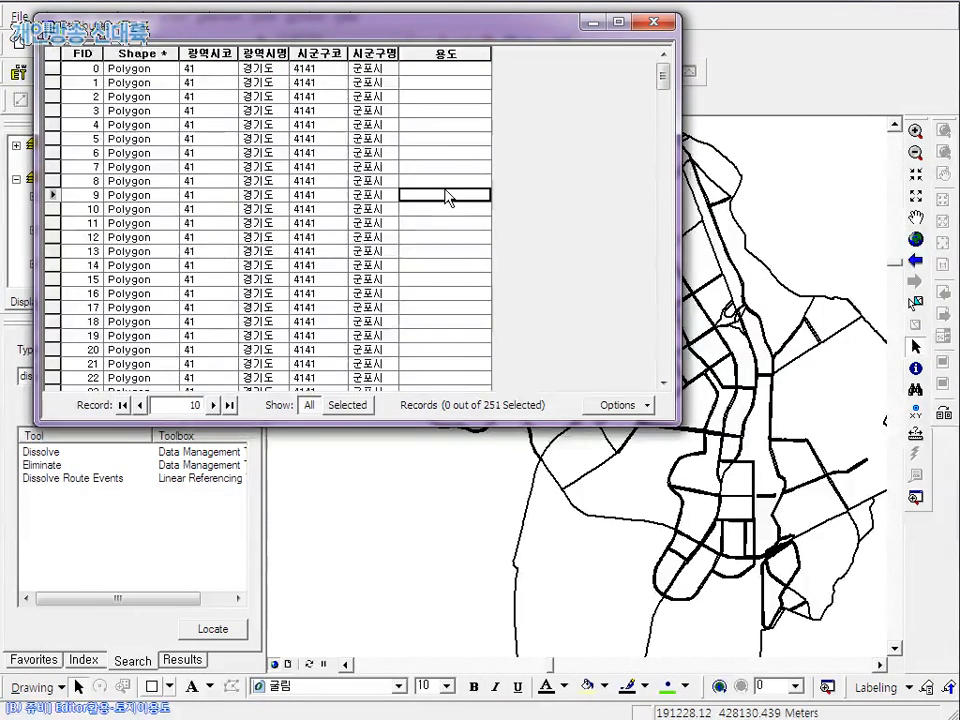
pyautogui.click(463, 110)
pyautogui.click(463, 70)
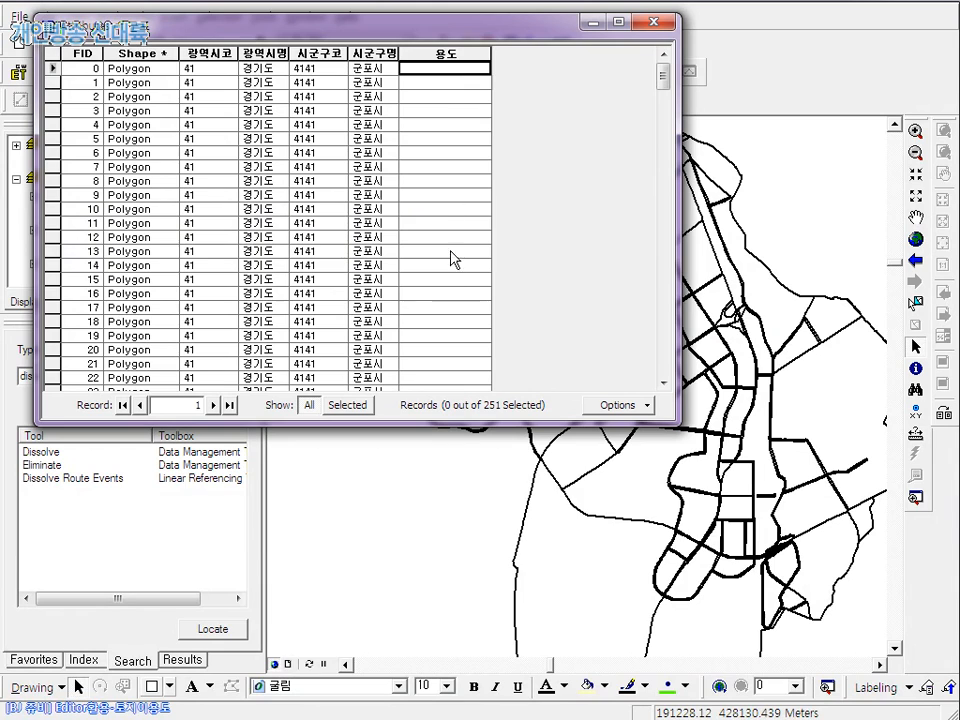
pyautogui.click(454, 377)
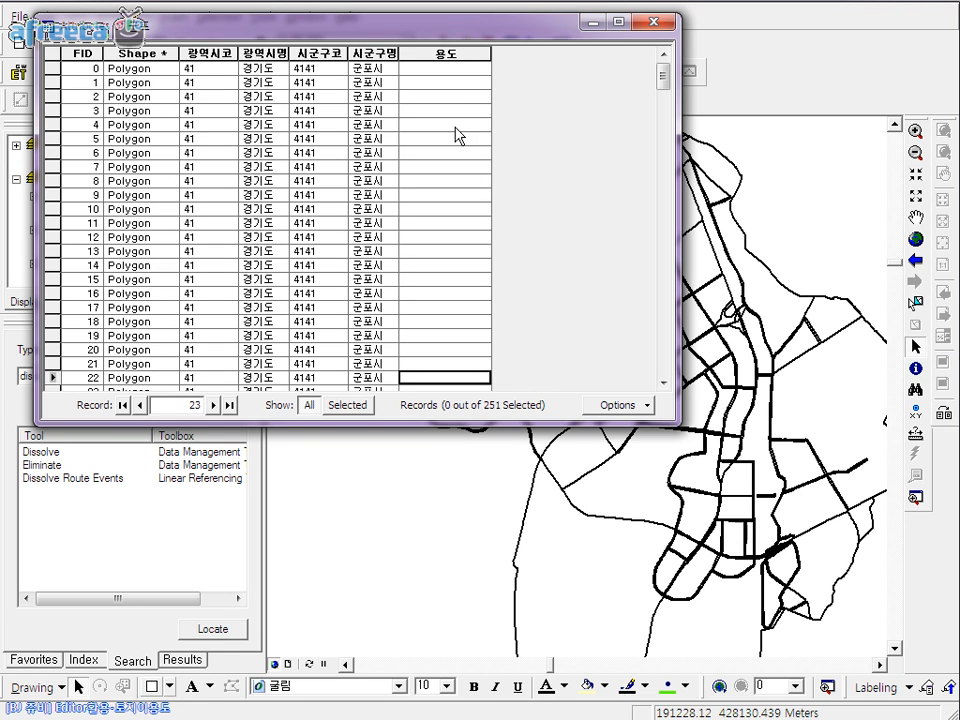
pyautogui.click(457, 129)
pyautogui.moveTo(663, 80); pyautogui.dragTo(669, 32)
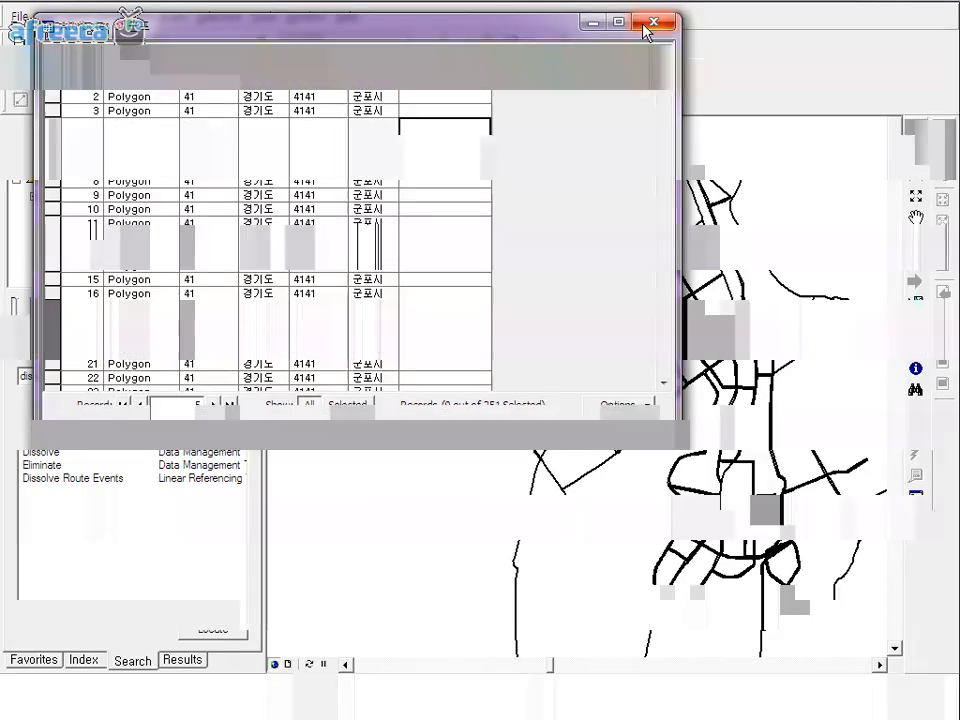
# Limit the 군포 attribute table to selected records and shrink its window to a low strip below the layer list and map
pyautogui.moveTo(550, 20); pyautogui.dragTo(726, 140)
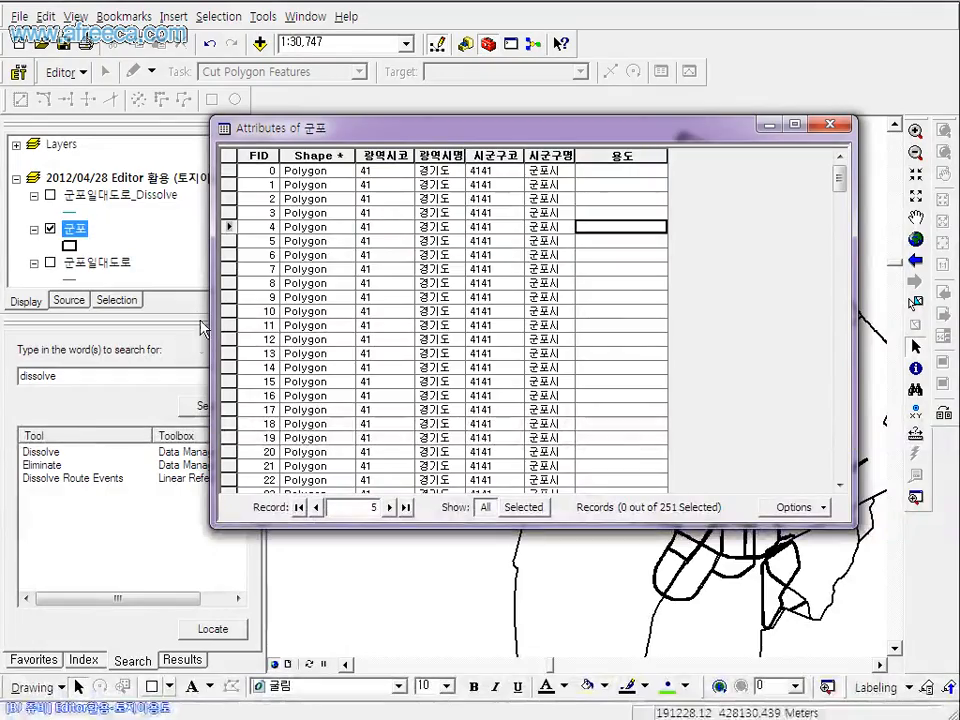
pyautogui.moveTo(364, 133); pyautogui.dragTo(172, 298)
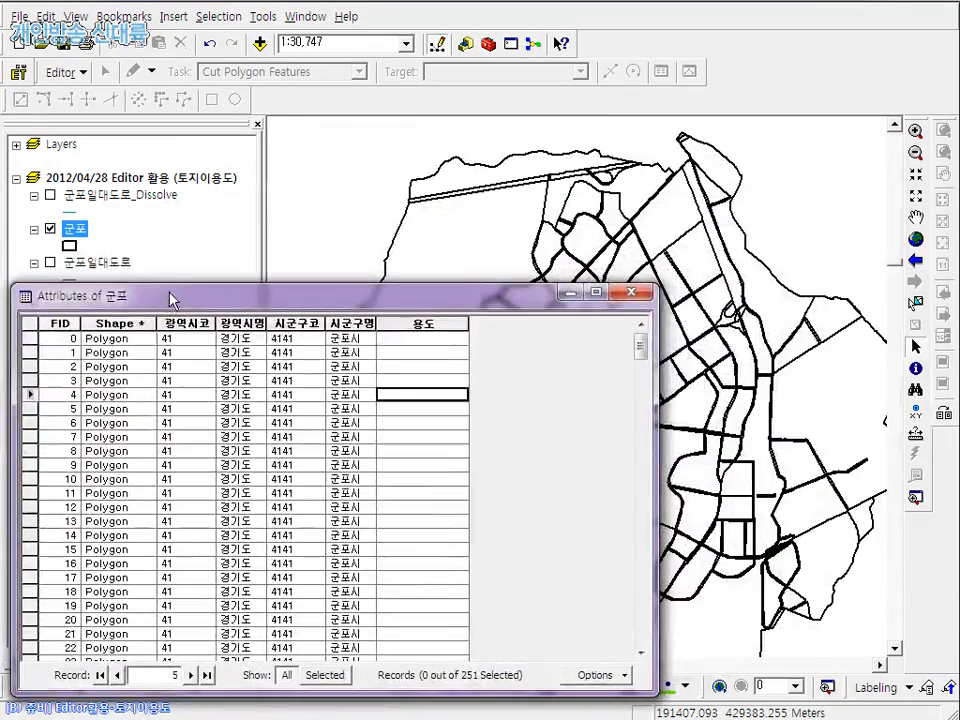
pyautogui.moveTo(655, 285); pyautogui.dragTo(298, 144)
pyautogui.moveTo(117, 652); pyautogui.dragTo(240, 655)
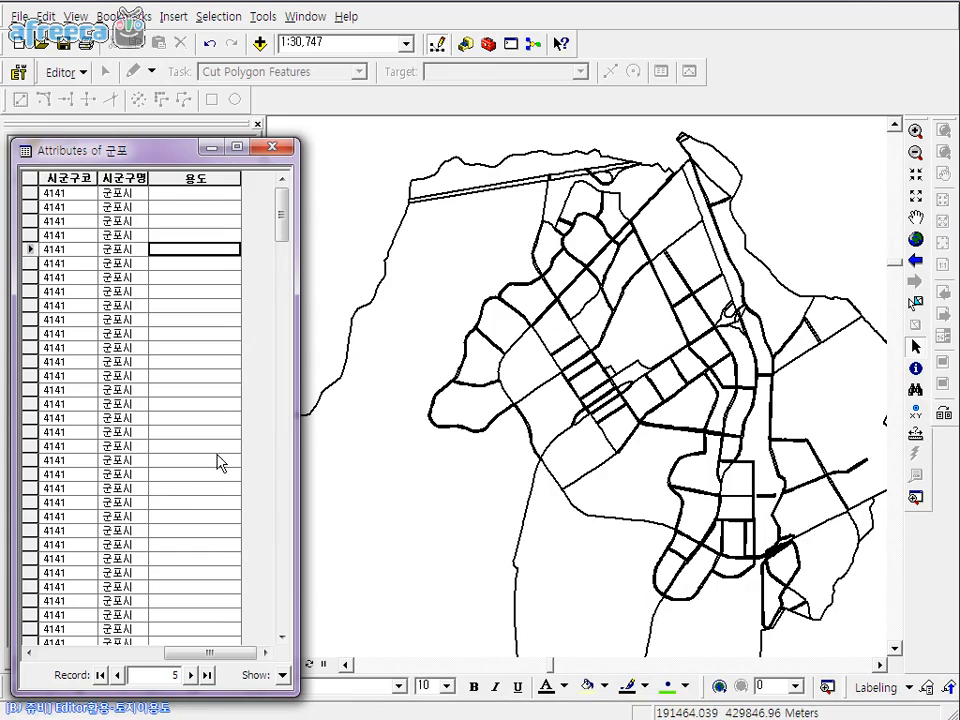
pyautogui.moveTo(300, 600); pyautogui.dragTo(592, 595)
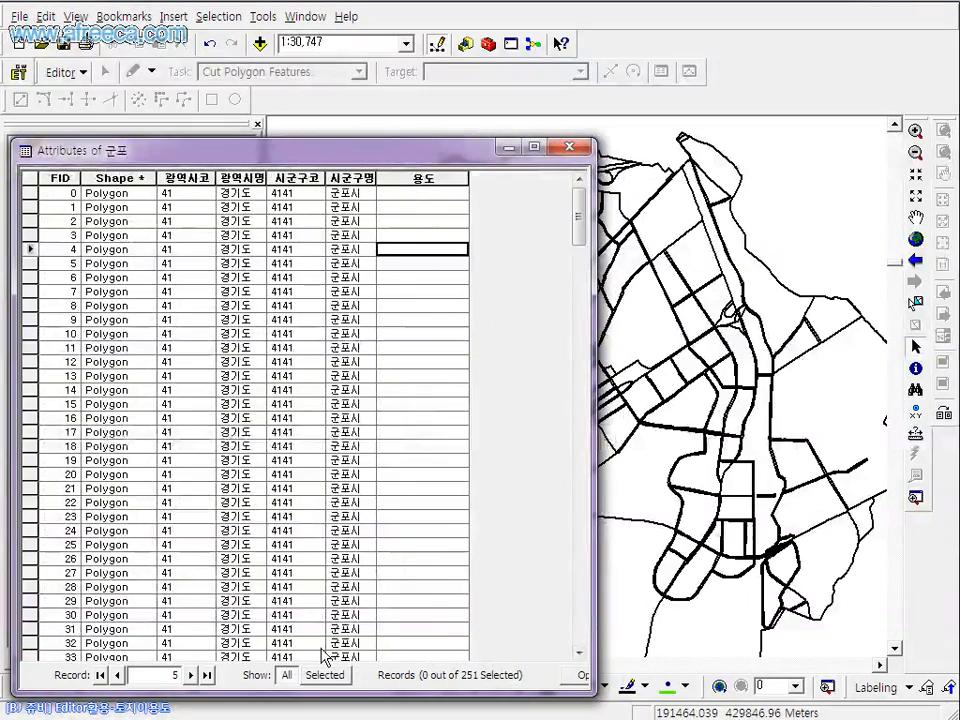
pyautogui.click(325, 675)
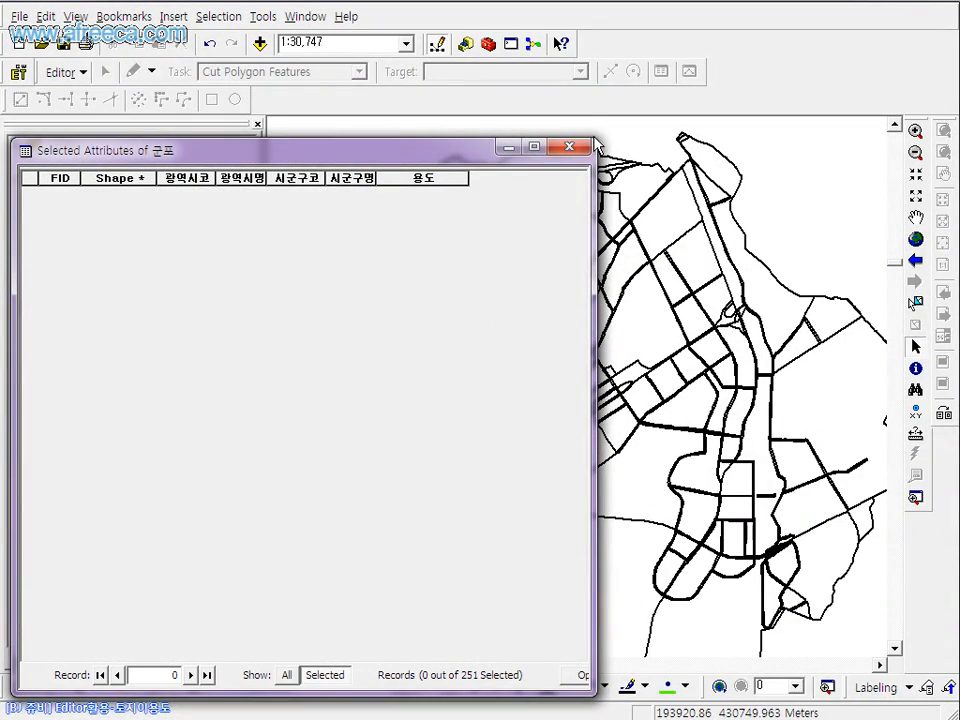
pyautogui.moveTo(596, 147); pyautogui.dragTo(596, 578)
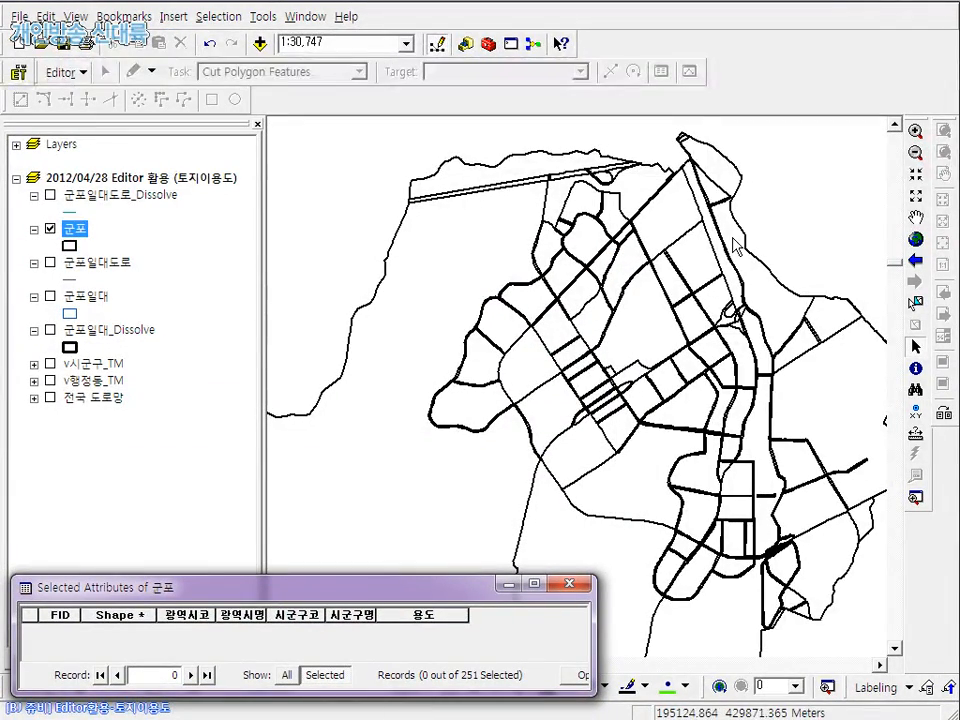
# Set the 군포 layer's symbology to unique-value categories based on the 용도 field
pyautogui.click(915, 239)
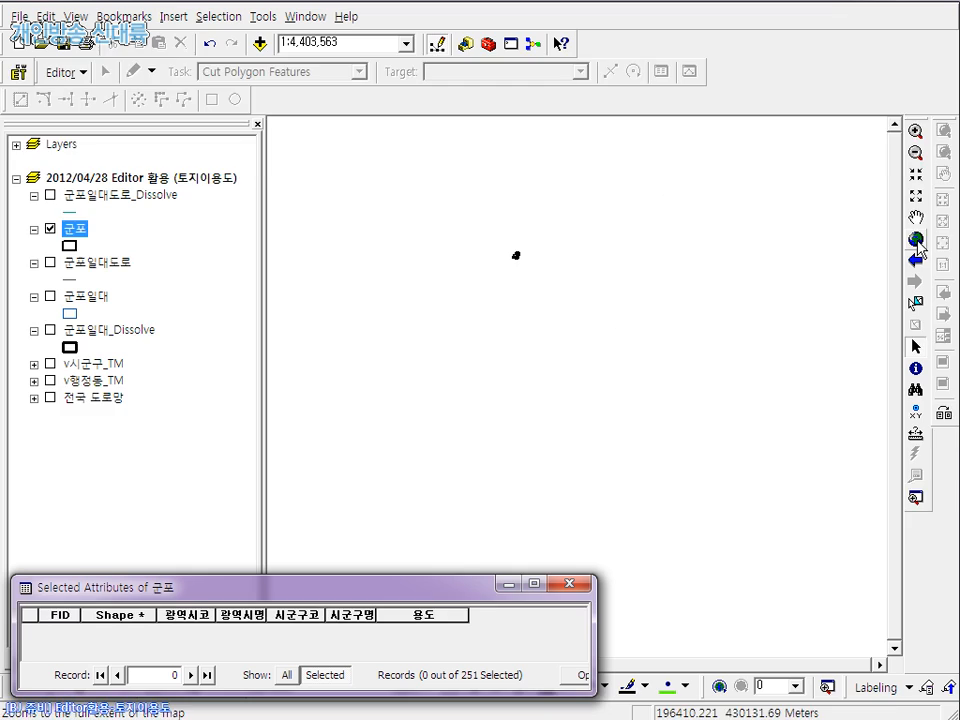
pyautogui.moveTo(496, 240); pyautogui.dragTo(536, 270)
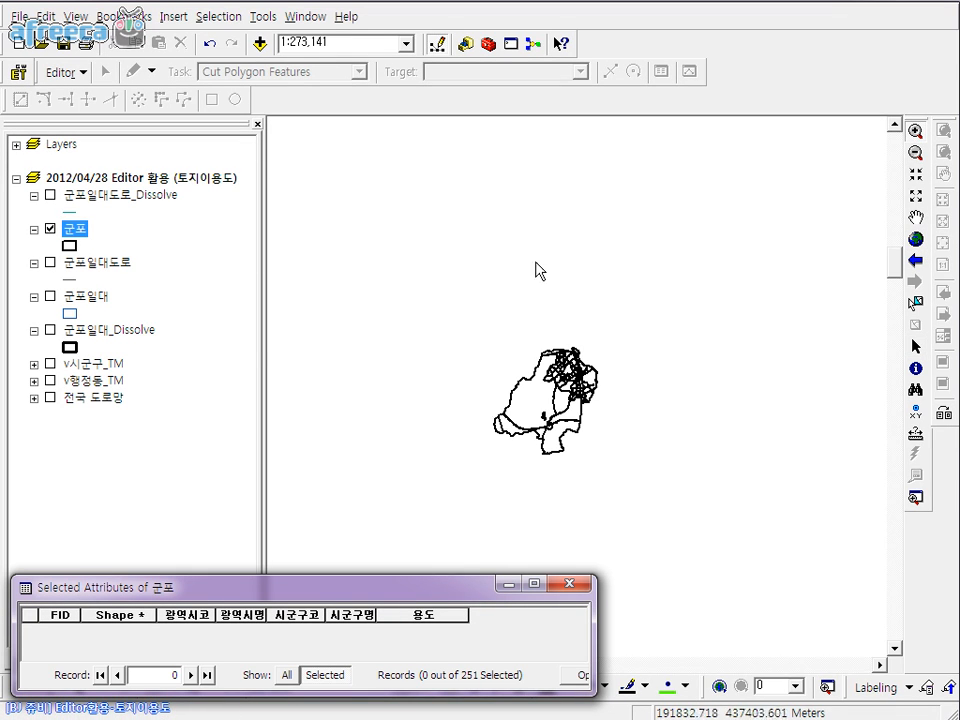
pyautogui.moveTo(481, 339); pyautogui.dragTo(618, 468)
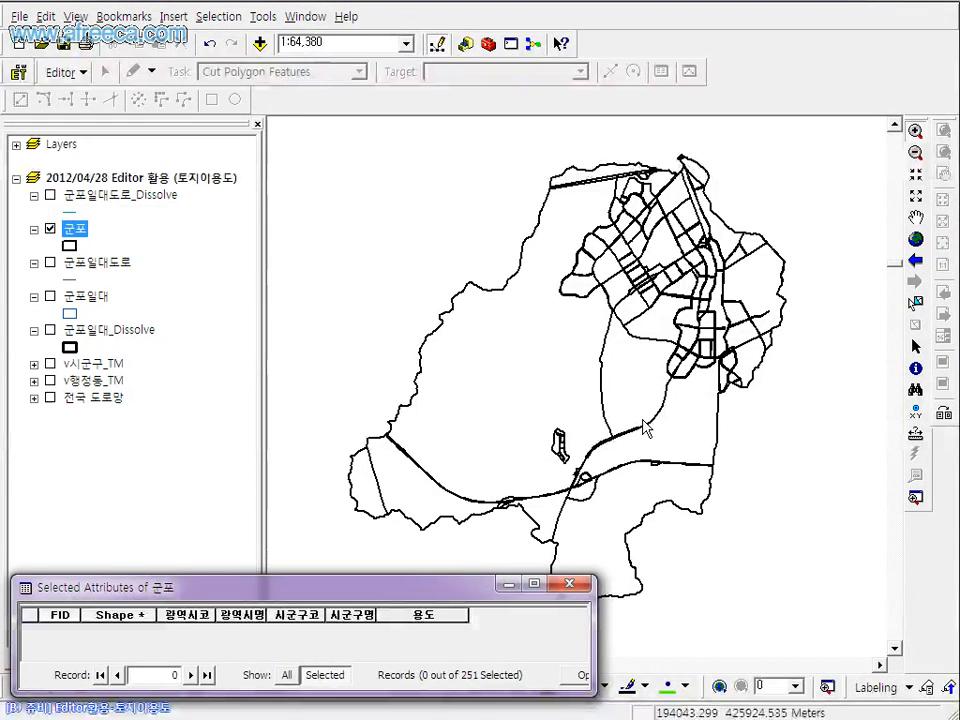
pyautogui.rightClick(72, 234)
pyautogui.click(128, 595)
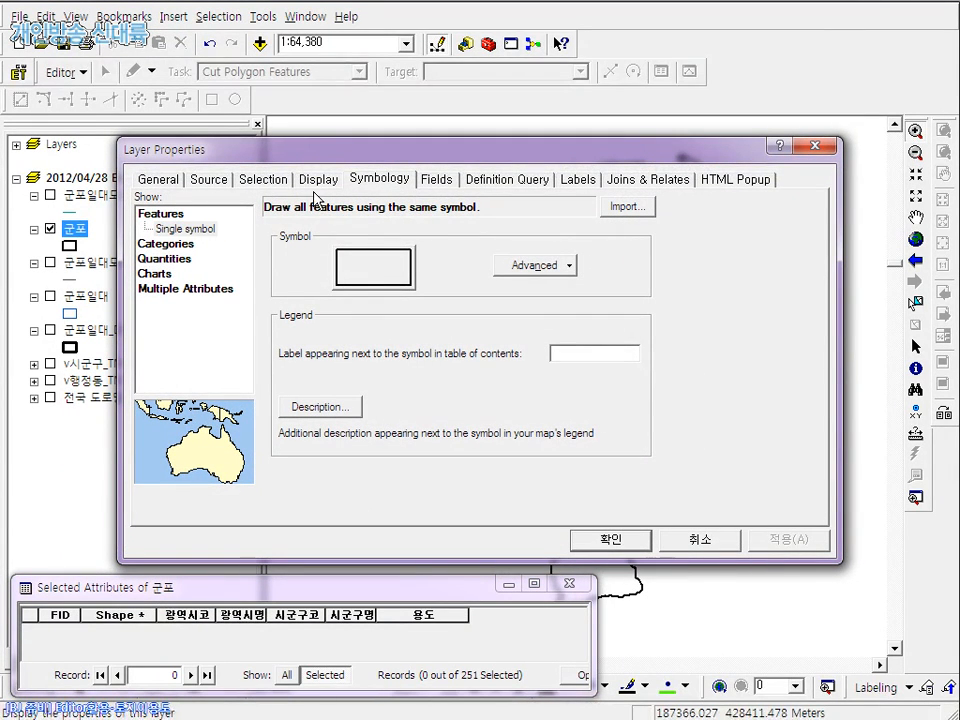
pyautogui.click(166, 246)
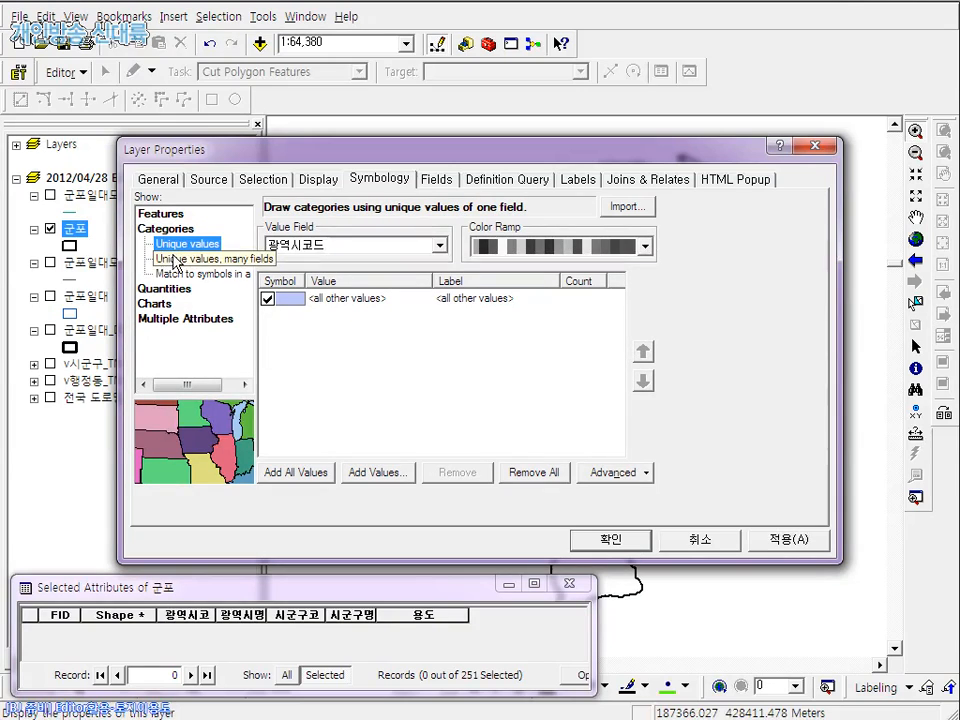
pyautogui.click(326, 244)
pyautogui.click(293, 316)
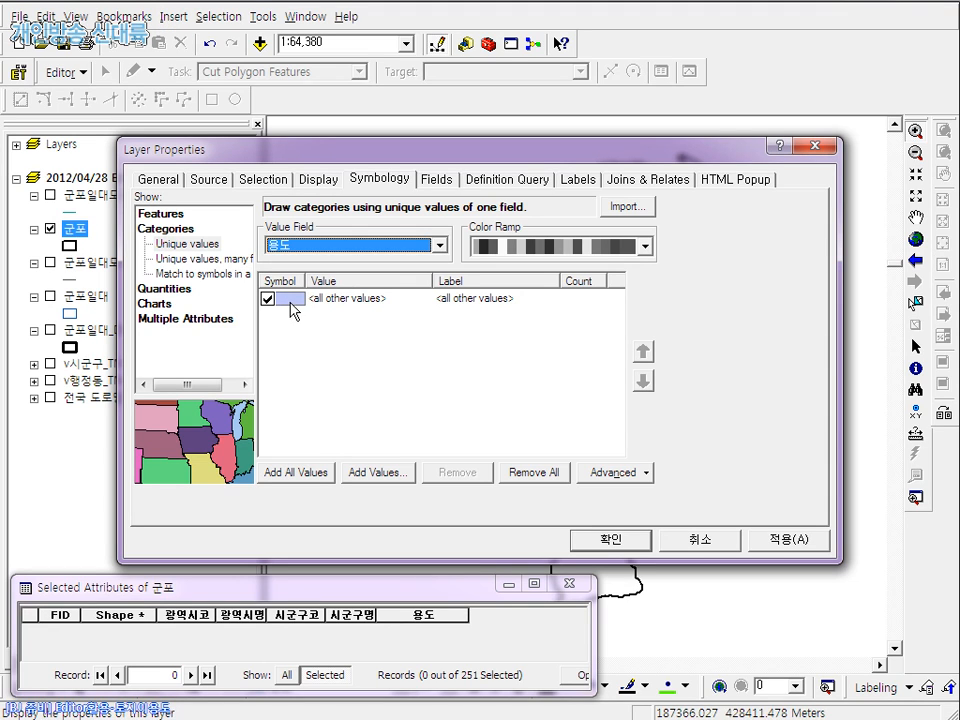
pyautogui.doubleClick(292, 301)
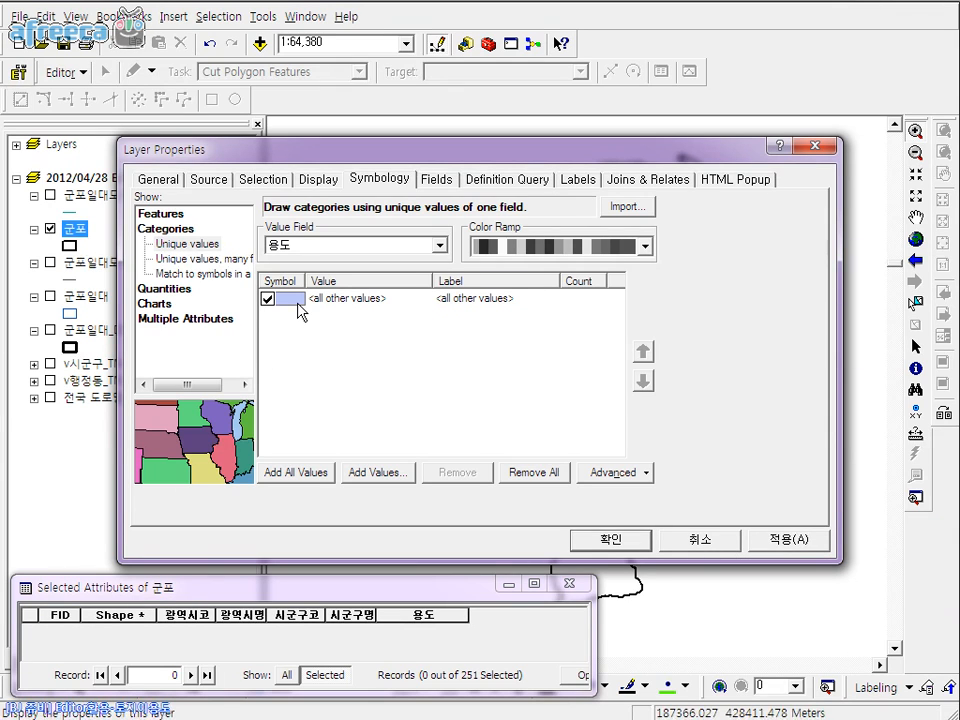
pyautogui.click(267, 299)
pyautogui.rightClick(294, 303)
pyautogui.click(270, 343)
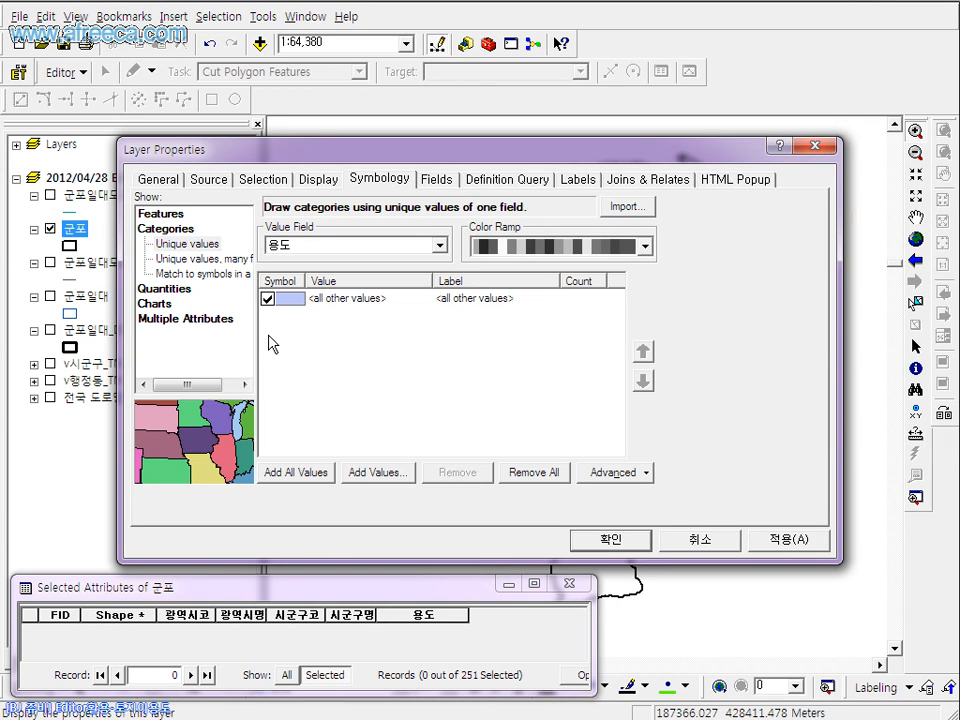
pyautogui.click(492, 300)
pyautogui.click(286, 296)
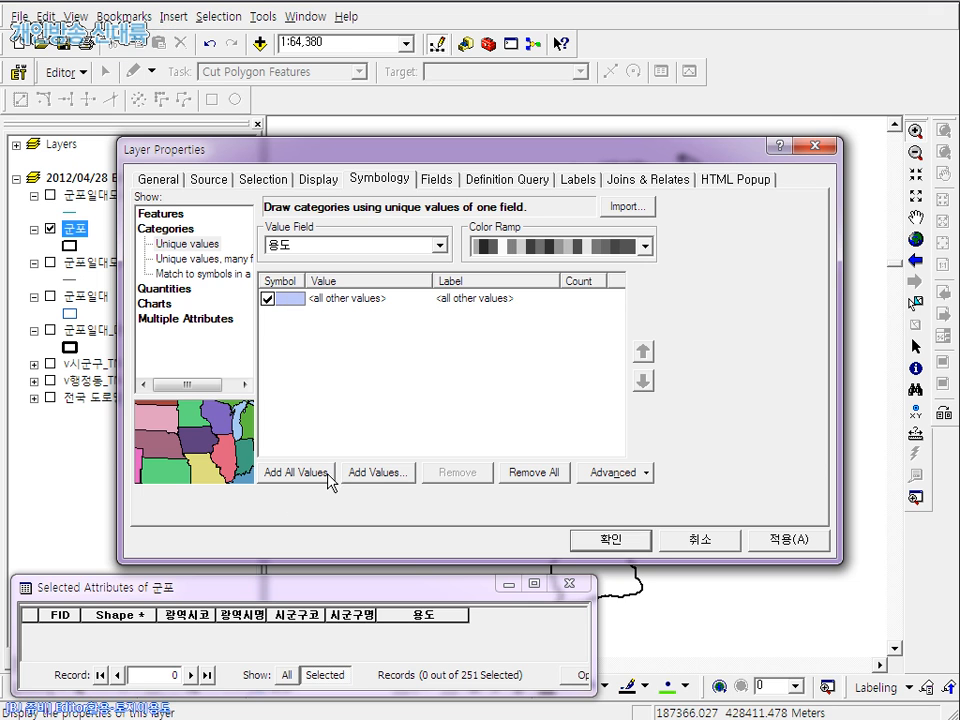
# Add the values 주거, 상업 and 녹지 to the 용도 unique-value categories of the 군포 layer
pyautogui.click(373, 473)
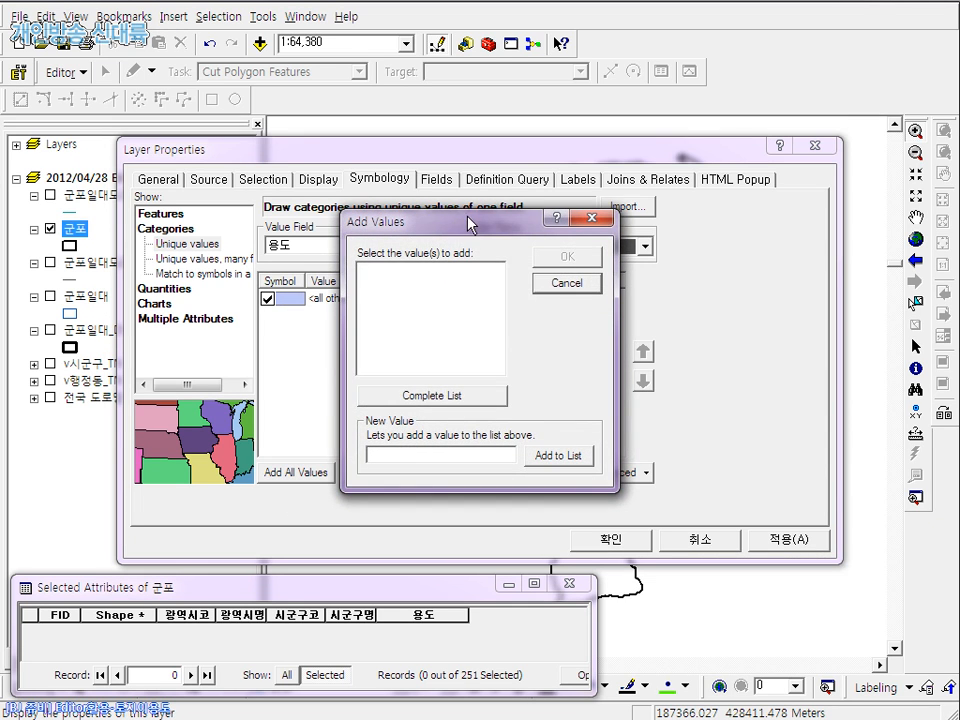
pyautogui.moveTo(468, 224); pyautogui.dragTo(540, 154)
pyautogui.click(525, 328)
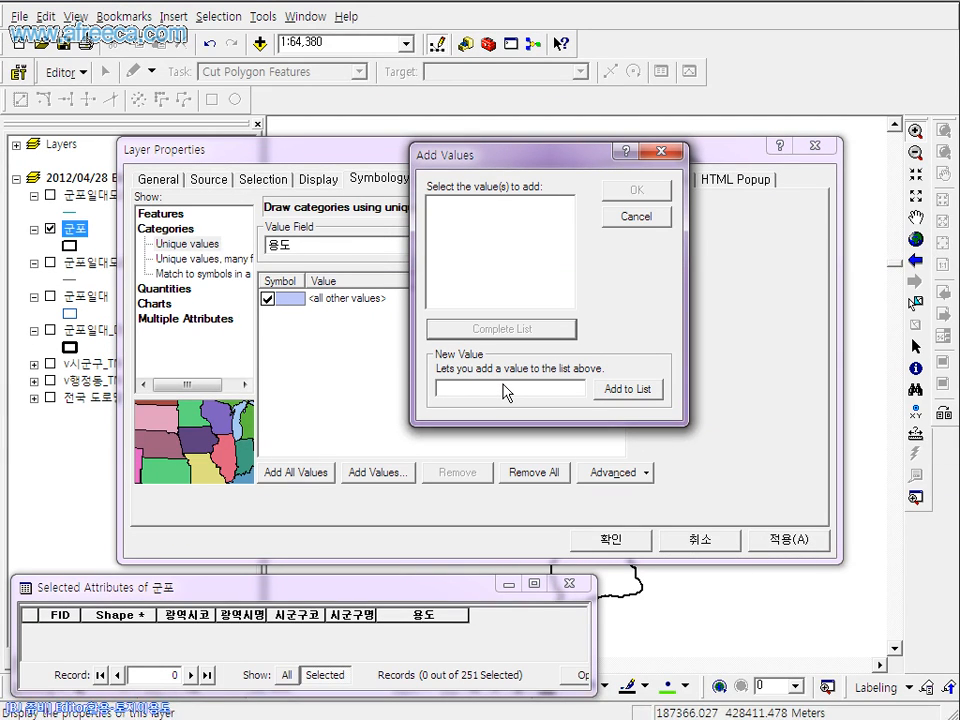
pyautogui.write('ㅈ')
pyautogui.write('거')
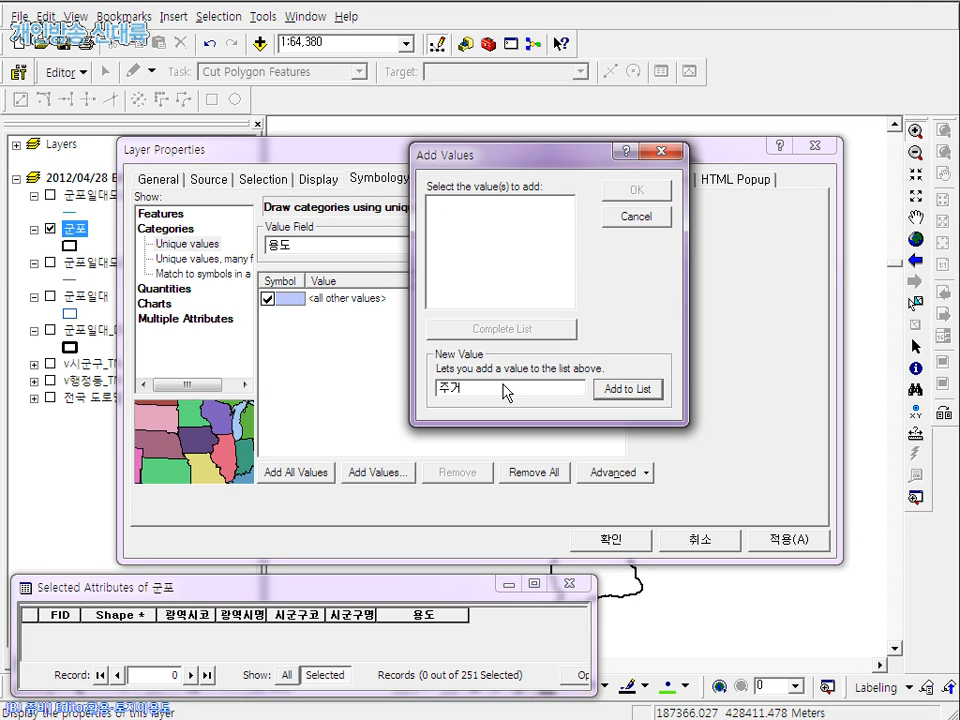
pyautogui.click(628, 390)
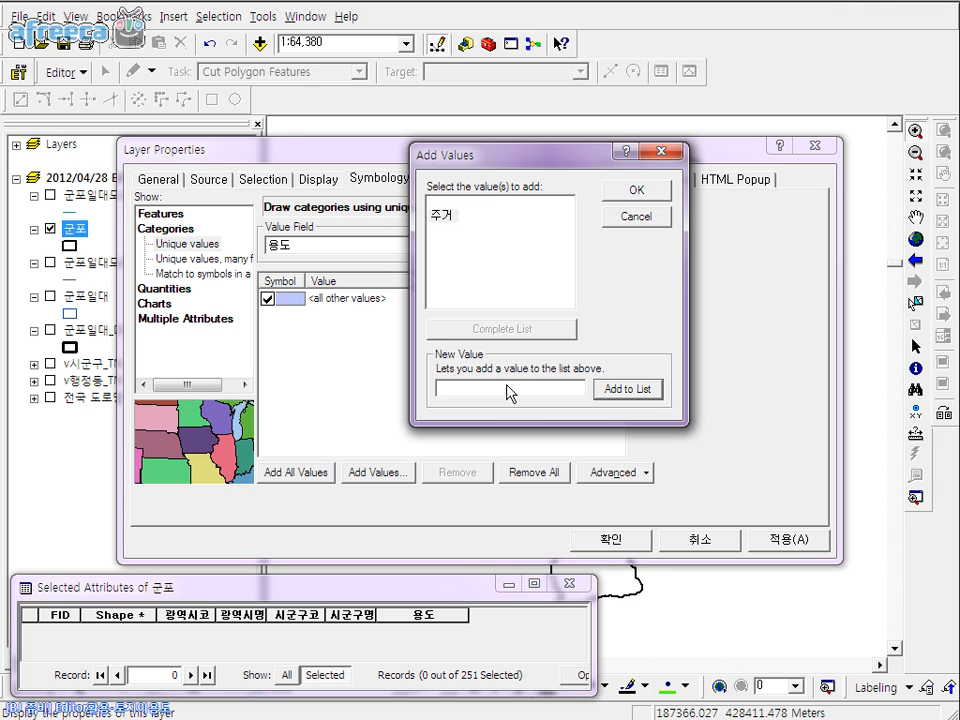
pyautogui.write('상업')
pyautogui.click(622, 392)
pyautogui.write('공')
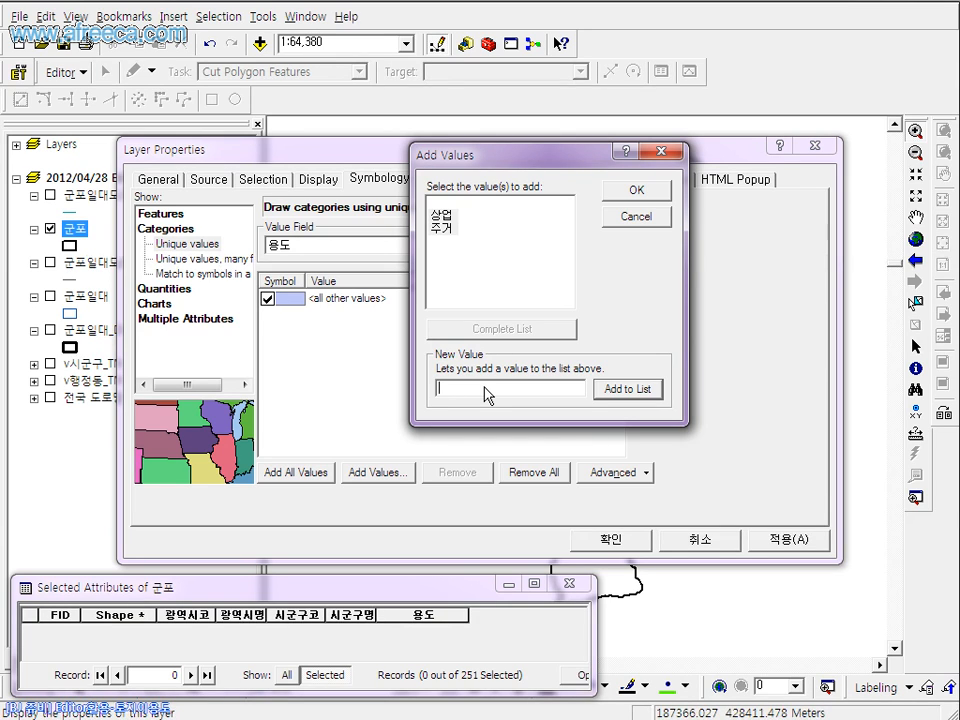
pyautogui.write('녹ㅈ')
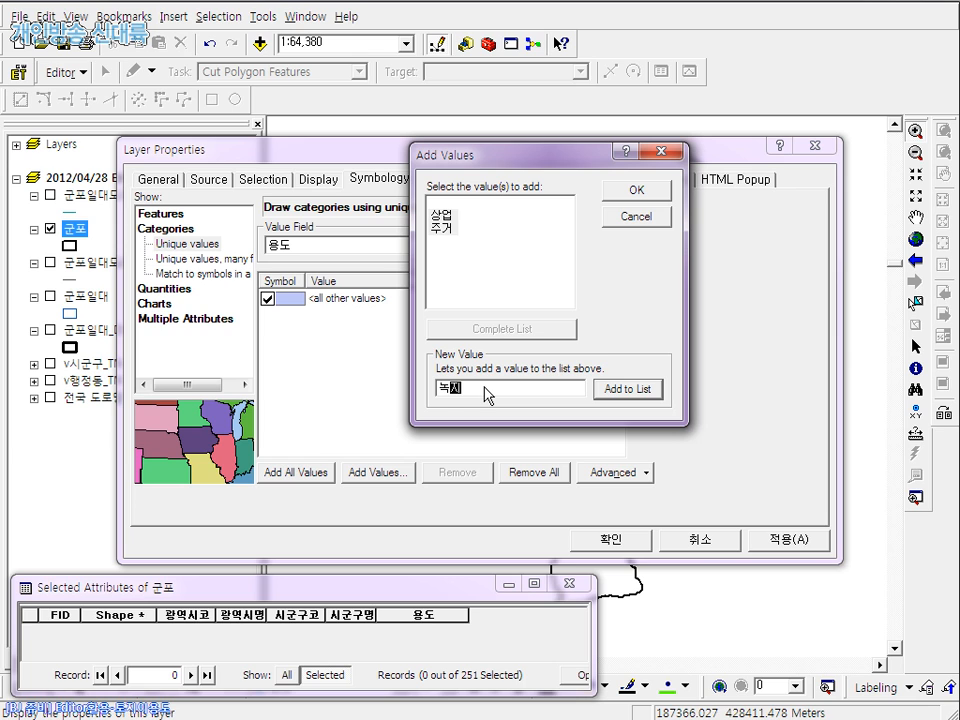
pyautogui.click(622, 390)
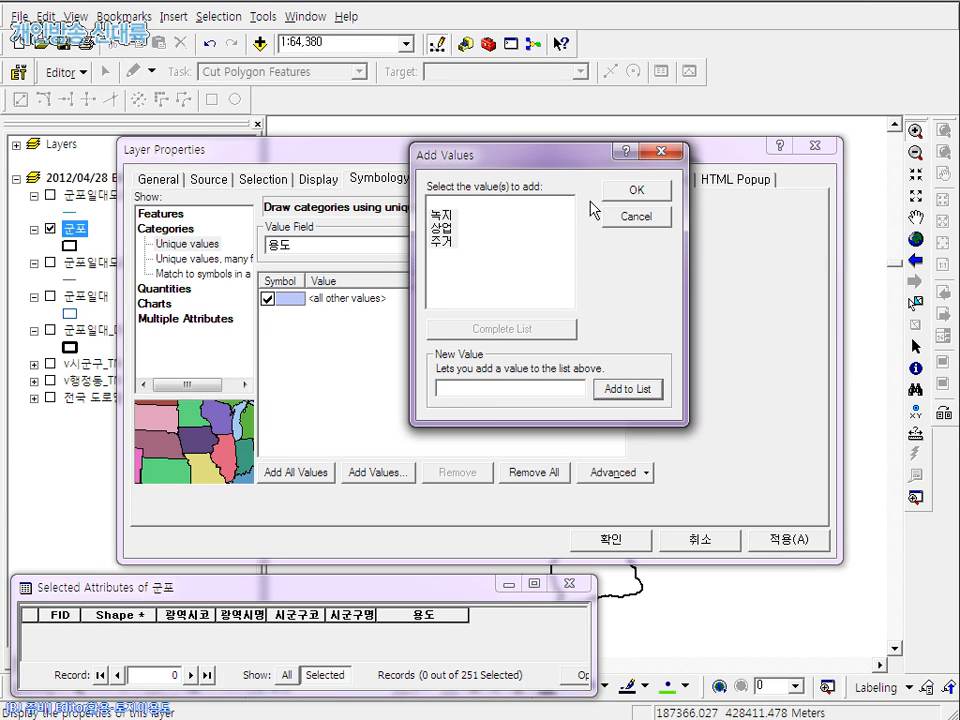
pyautogui.click(632, 190)
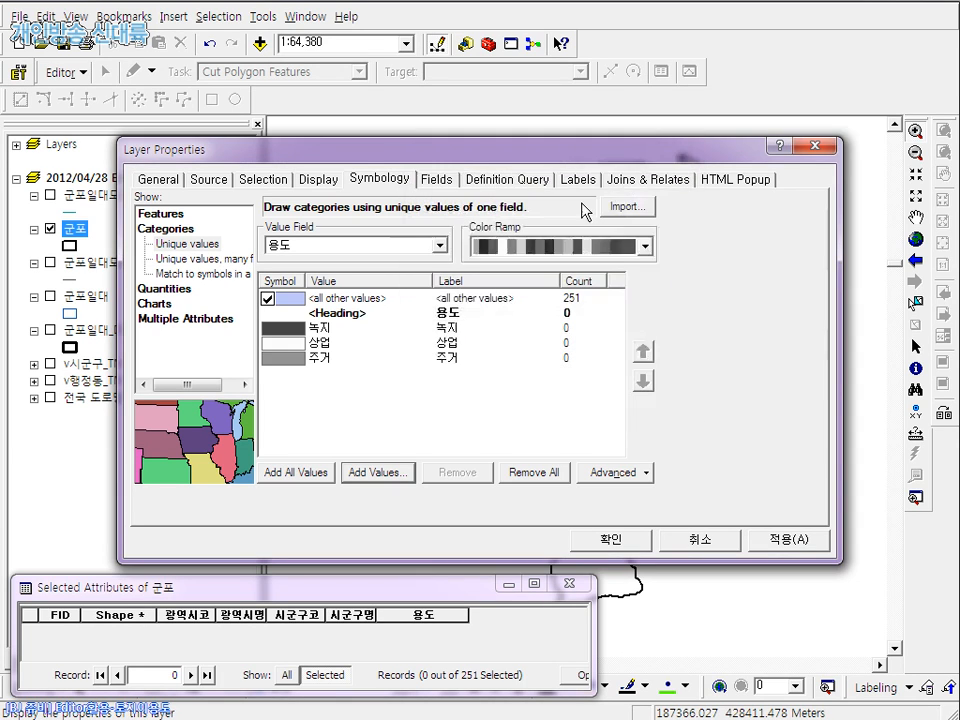
# Reorder the 용도 categories to 주거, 상업, 녹지
pyautogui.click(290, 357)
pyautogui.click(643, 351)
pyautogui.click(643, 351)
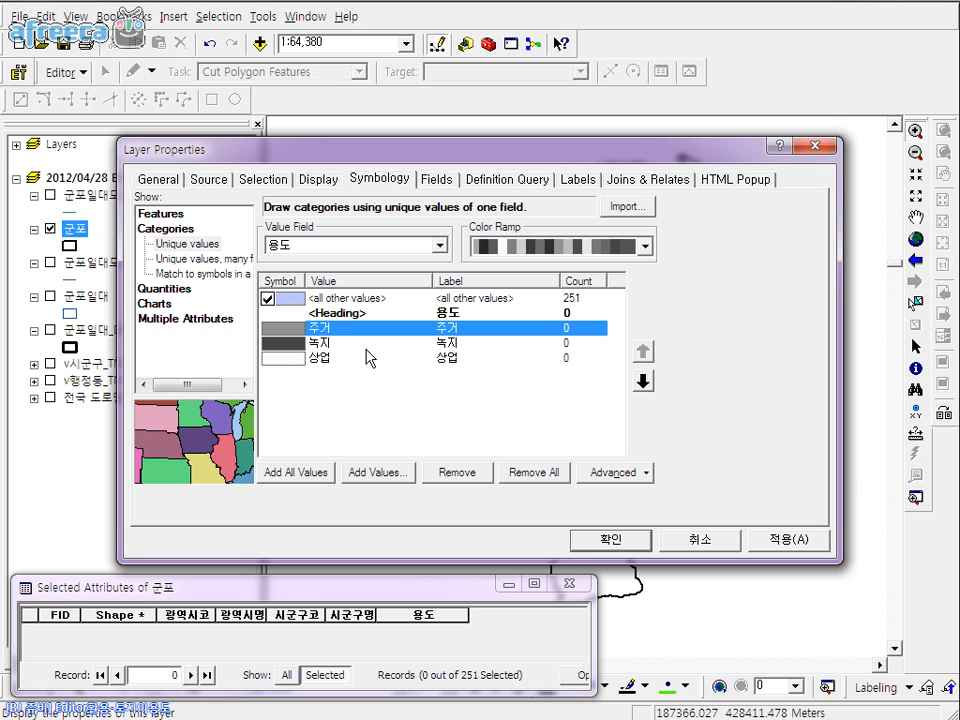
pyautogui.click(285, 357)
pyautogui.click(643, 351)
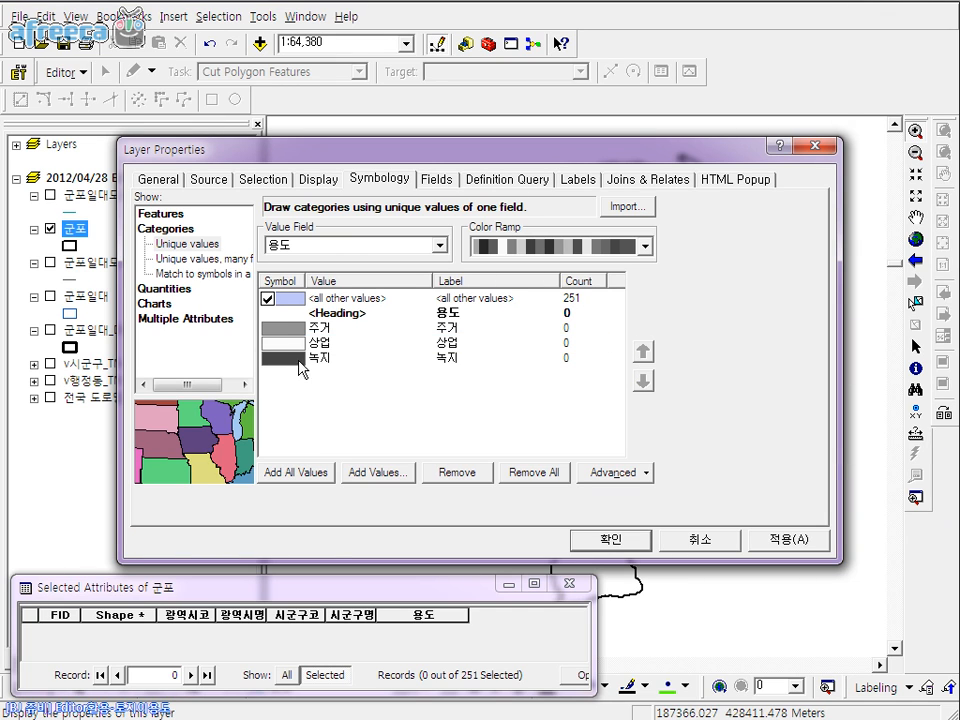
pyautogui.click(290, 328)
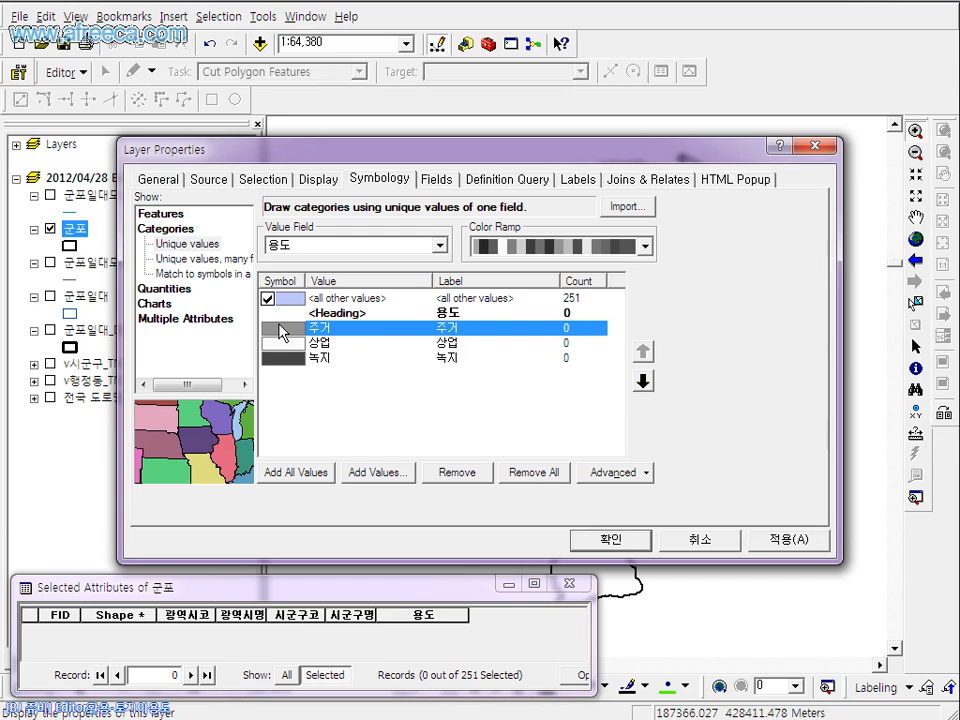
pyautogui.click(205, 246)
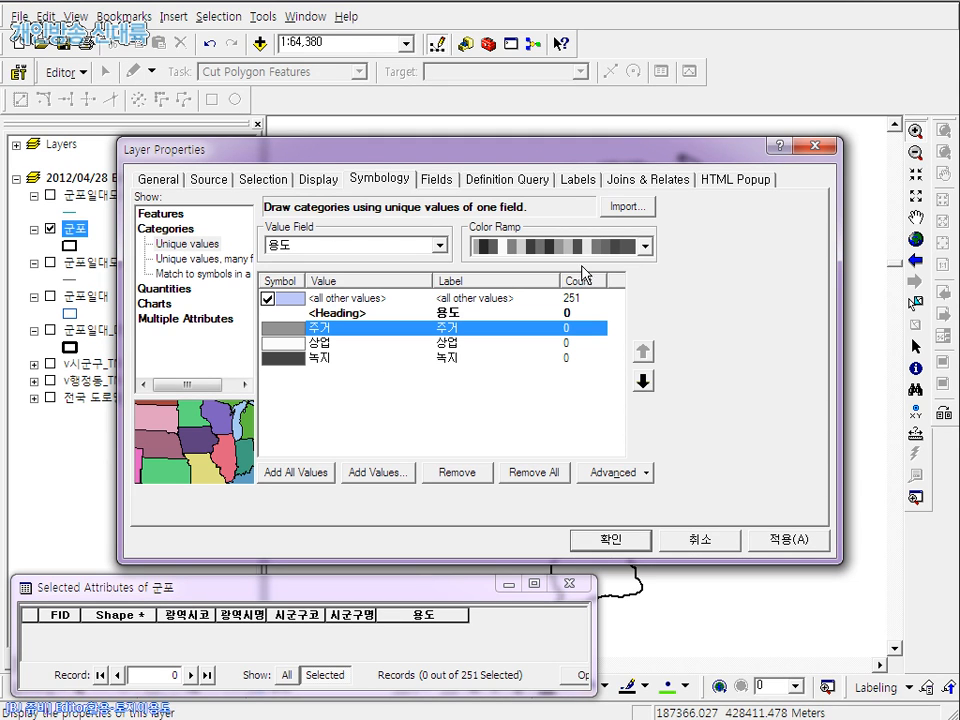
pyautogui.click(644, 246)
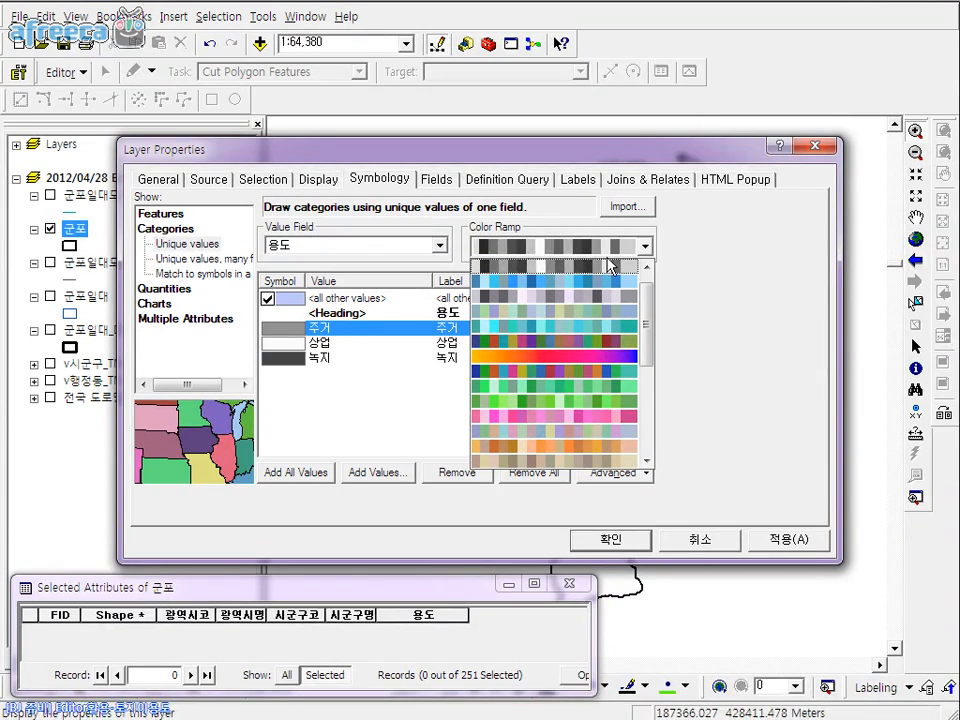
pyautogui.click(445, 371)
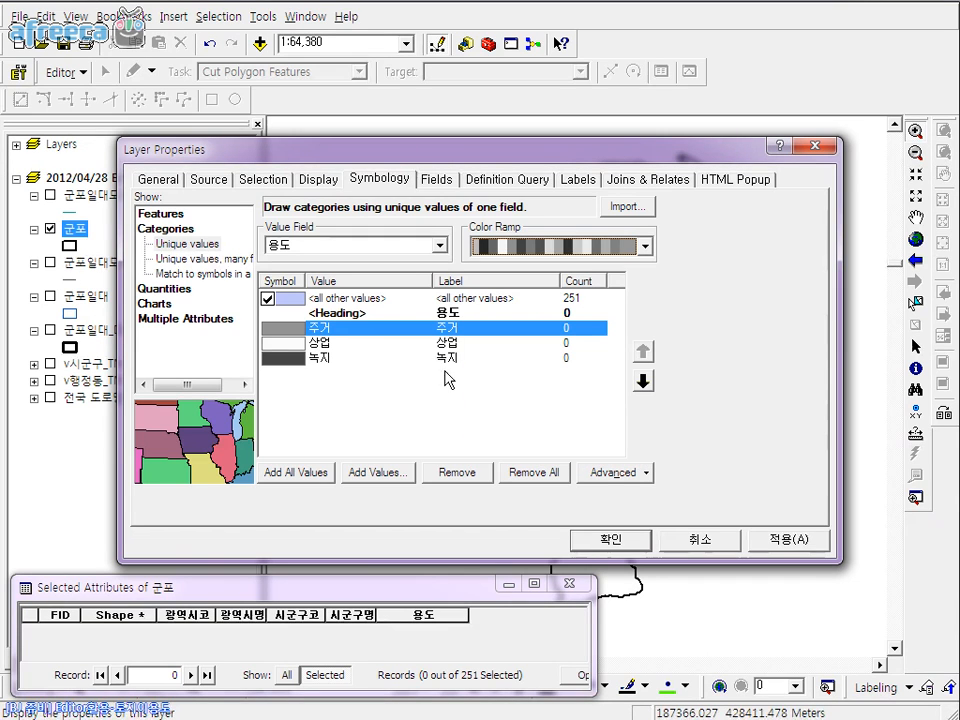
# Set the fill colour of the 주거 category symbol to yellow
pyautogui.rightClick(304, 333)
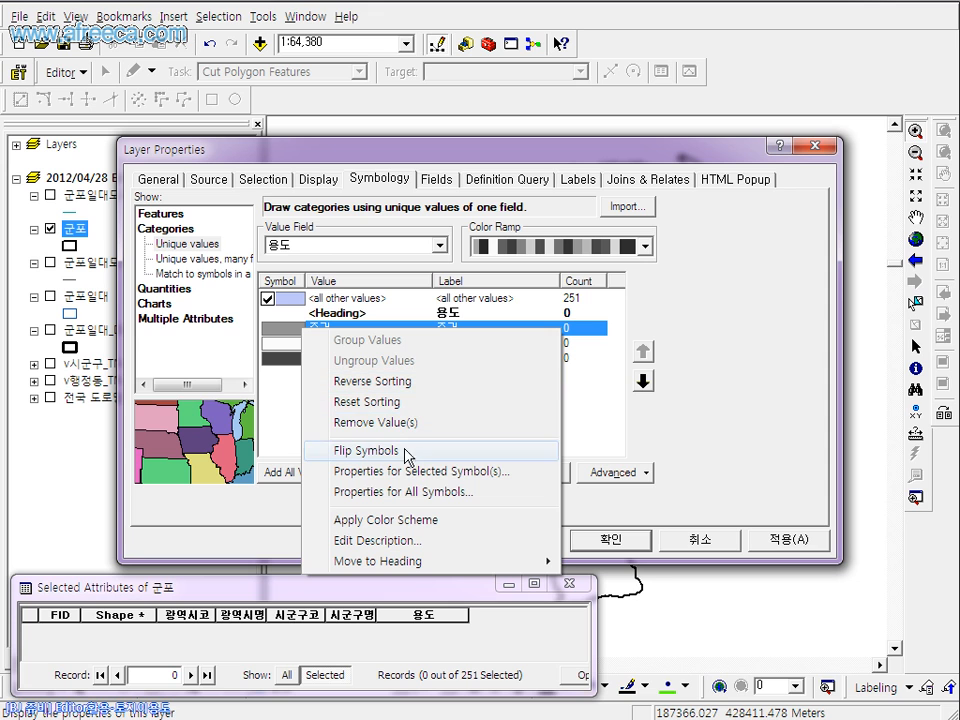
pyautogui.click(405, 491)
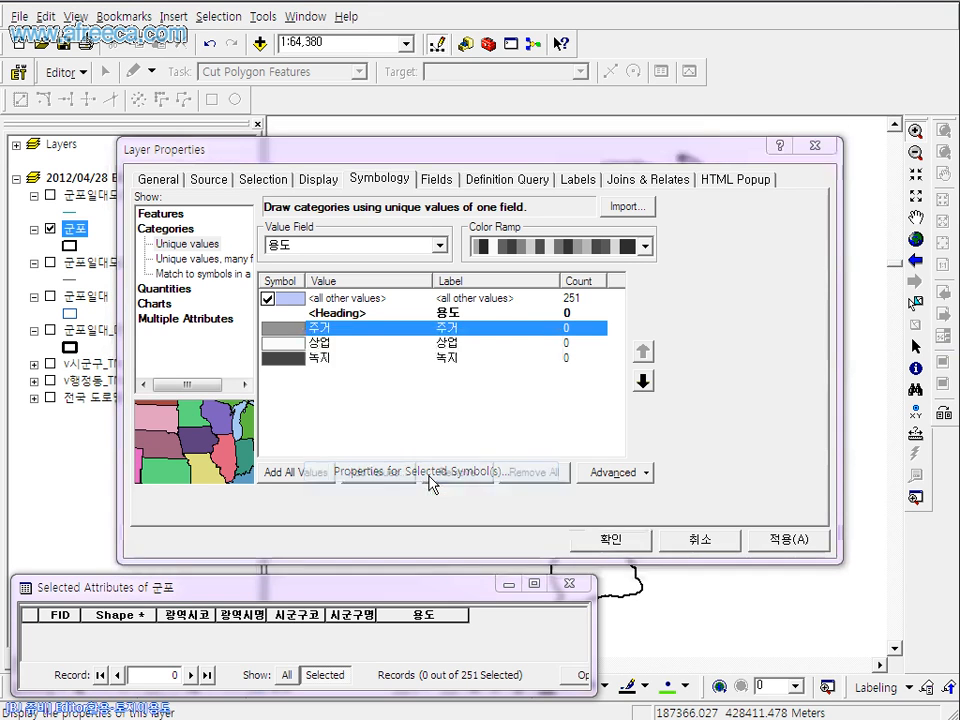
pyautogui.moveTo(486, 143); pyautogui.dragTo(544, 160)
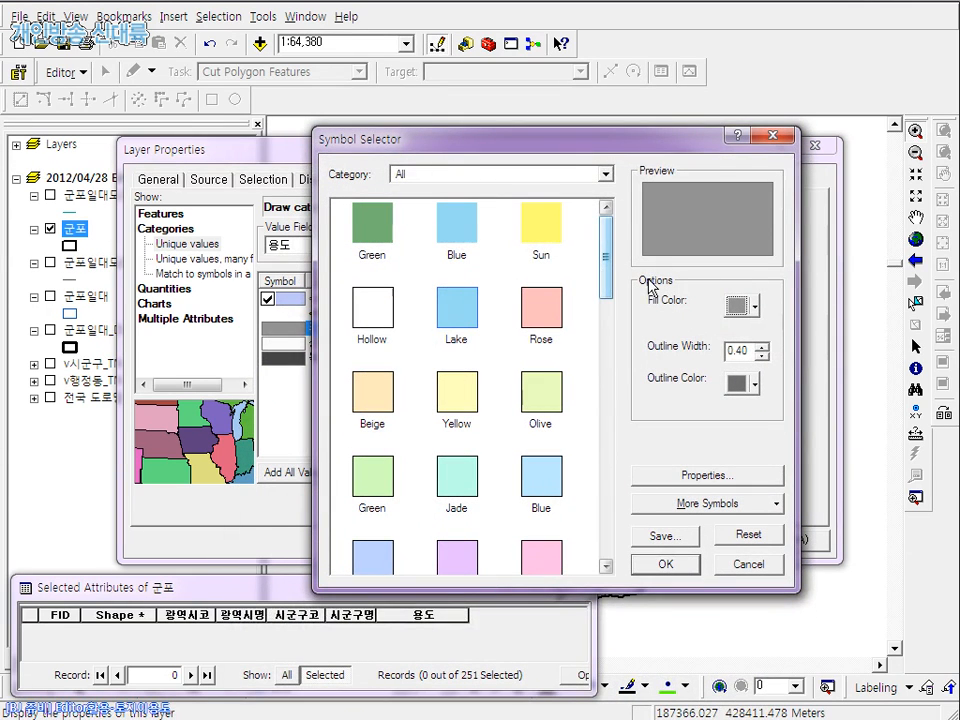
pyautogui.click(737, 314)
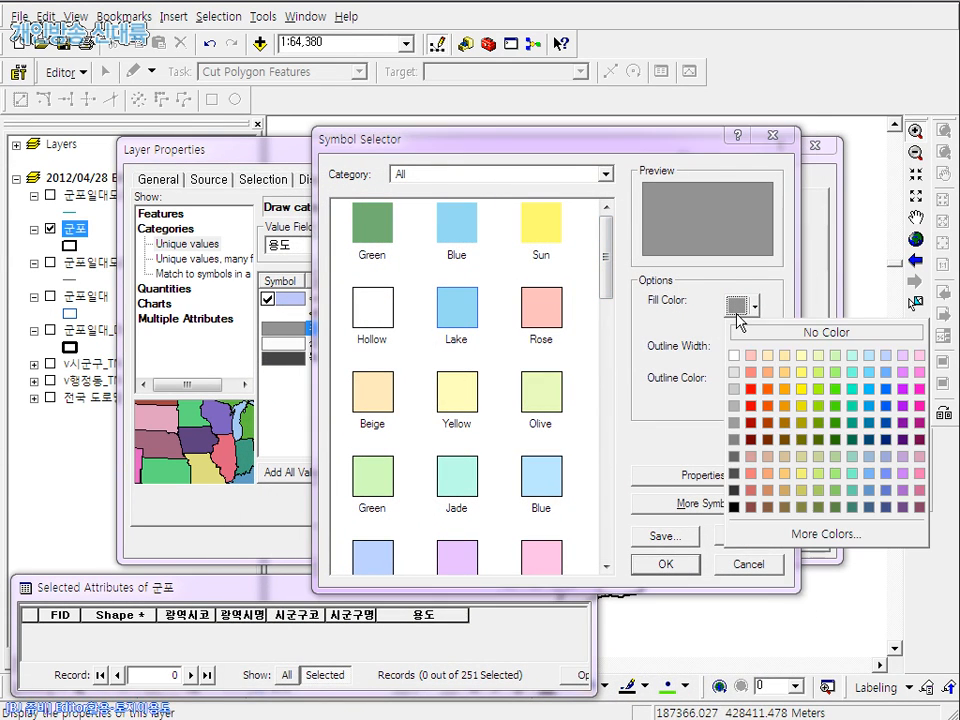
pyautogui.click(792, 406)
pyautogui.click(665, 563)
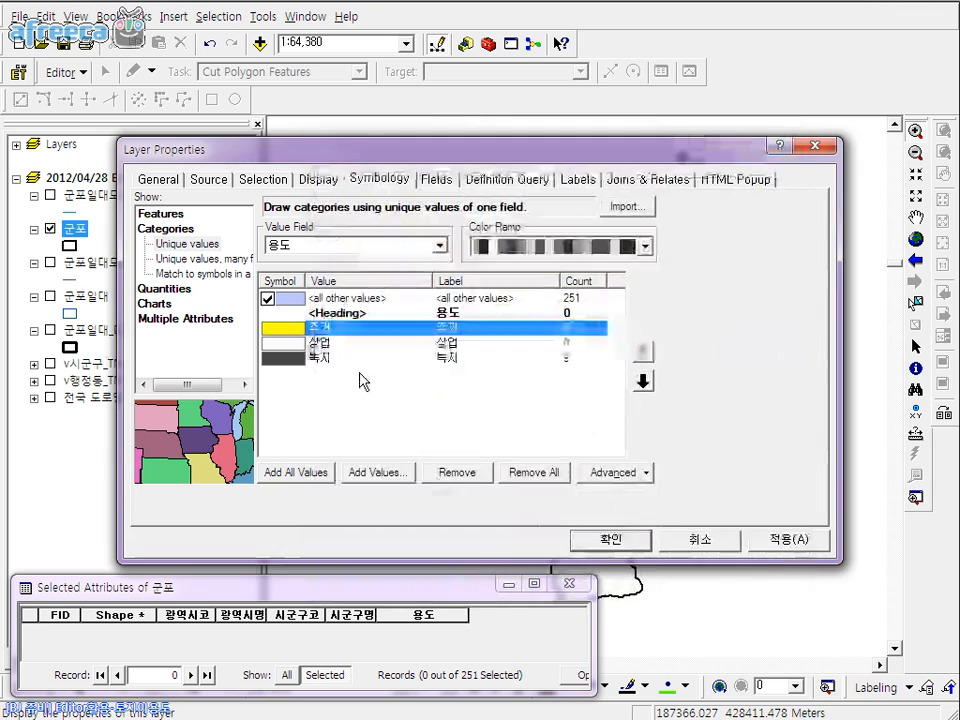
# Set the fill colour of the 상업 category symbol to red
pyautogui.click(291, 345)
pyautogui.rightClick(291, 345)
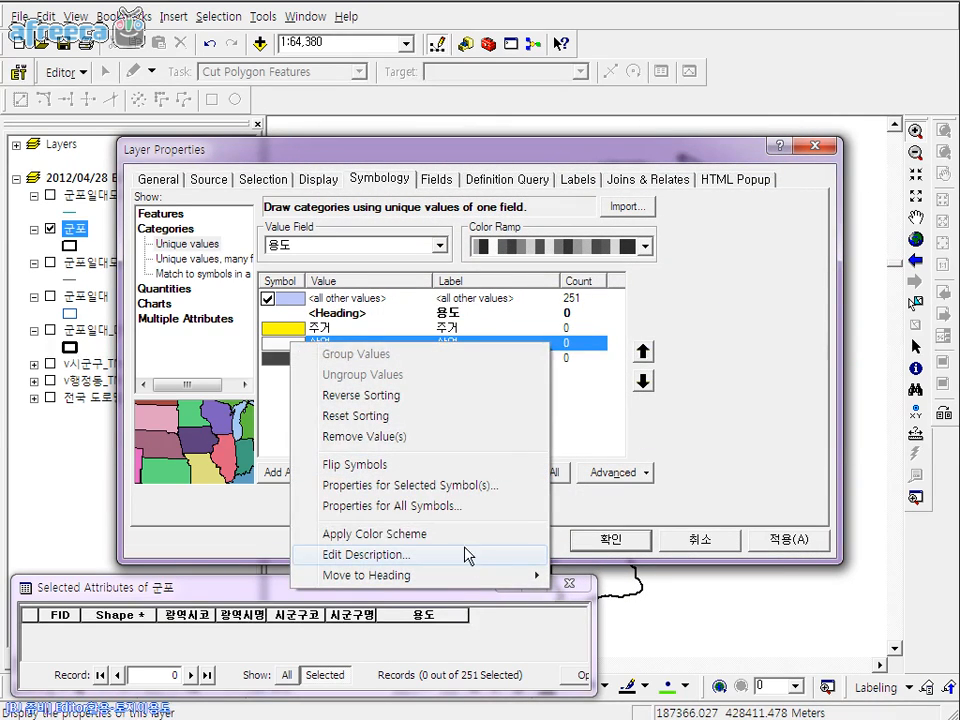
pyautogui.click(457, 487)
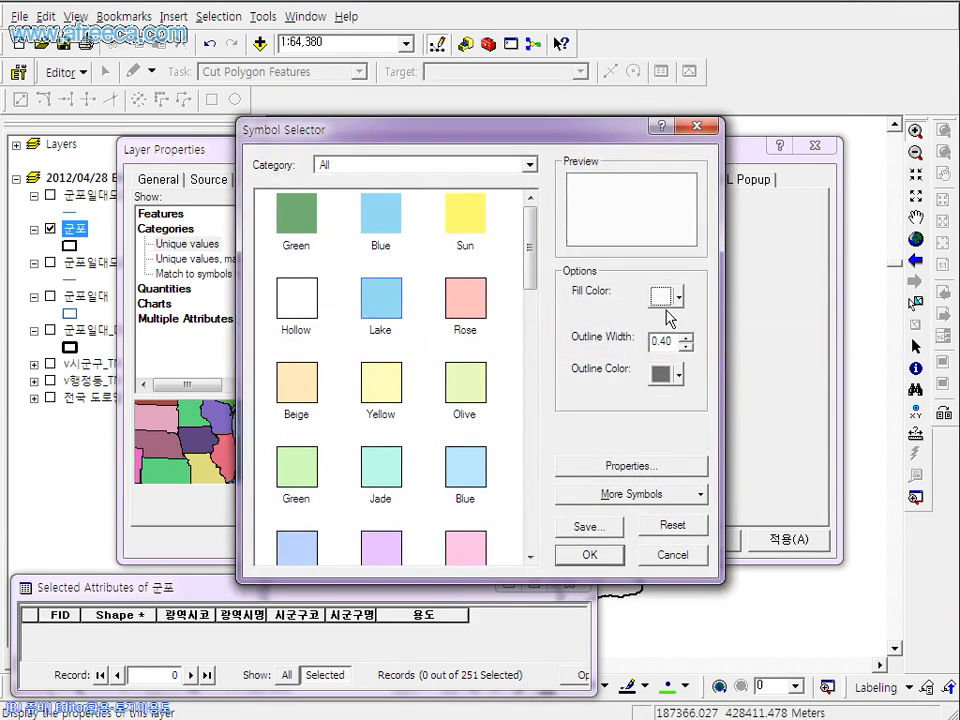
pyautogui.click(667, 300)
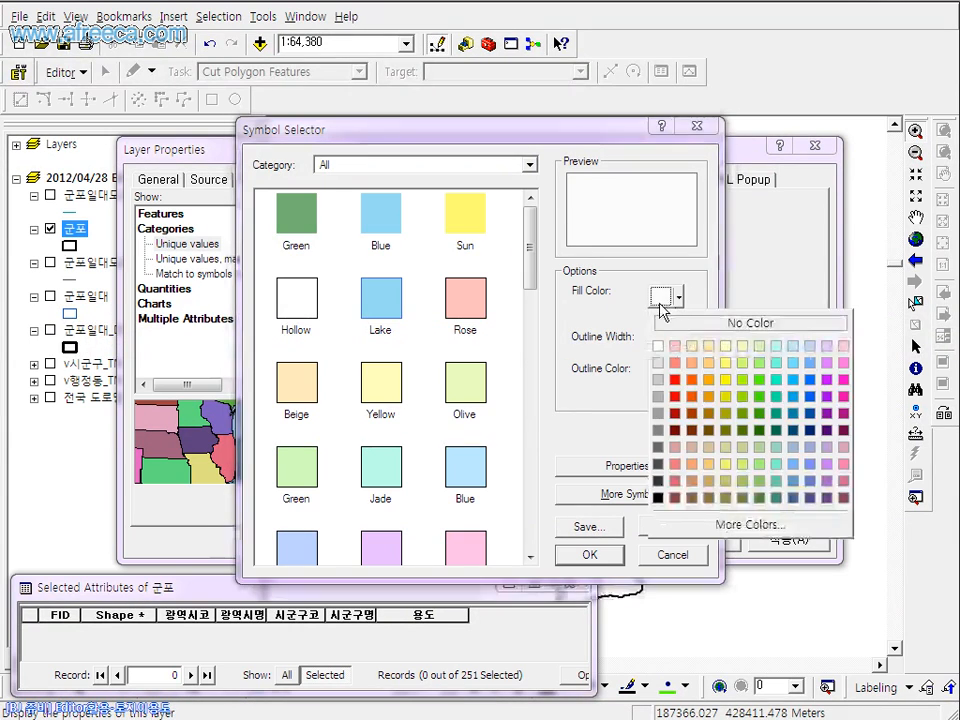
pyautogui.click(675, 394)
pyautogui.click(599, 555)
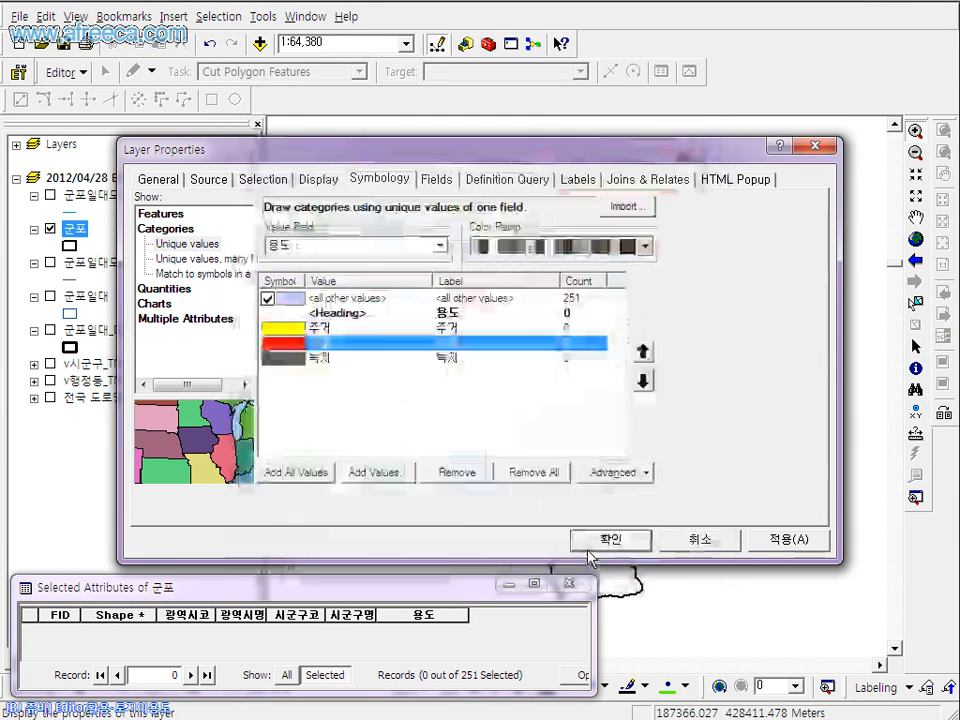
# Set the fill colour of the 녹지 category symbol to dark green
pyautogui.click(286, 359)
pyautogui.rightClick(287, 370)
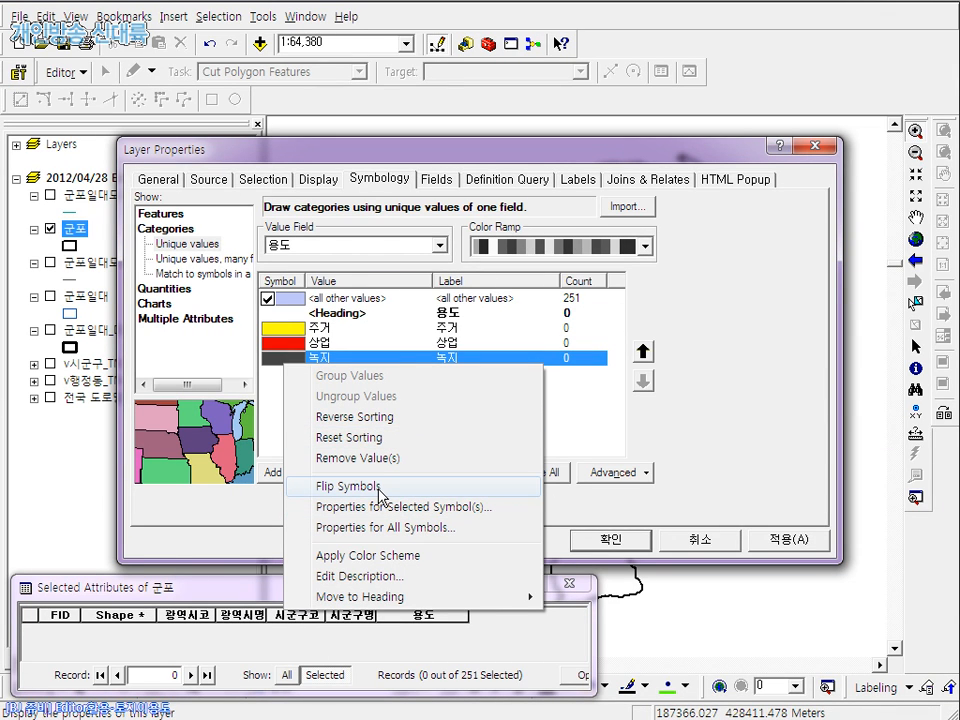
pyautogui.click(420, 526)
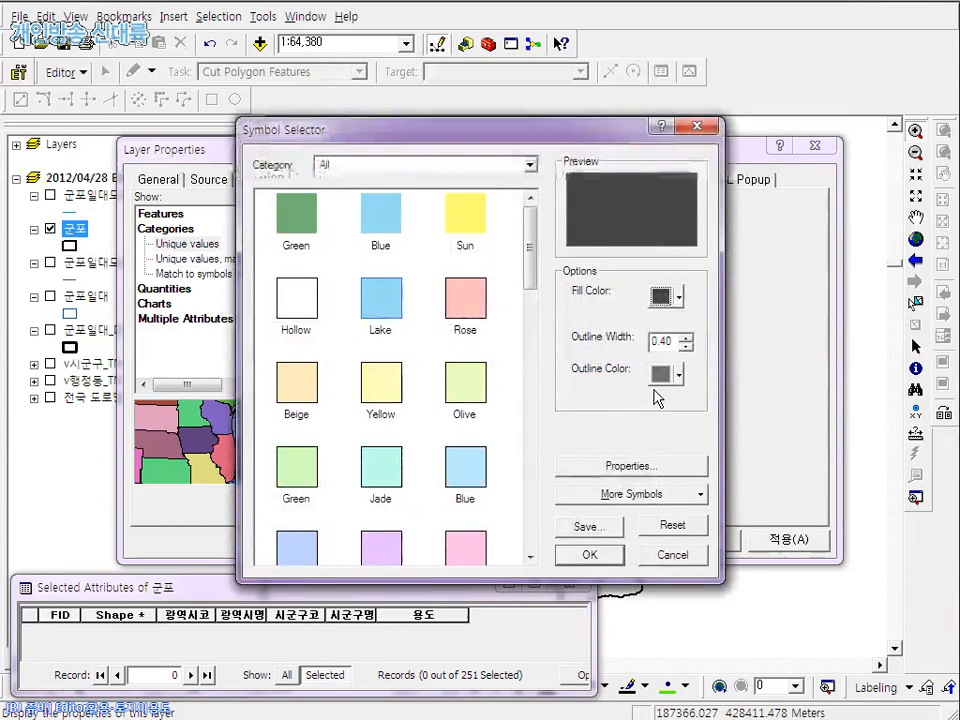
pyautogui.click(658, 300)
pyautogui.click(765, 421)
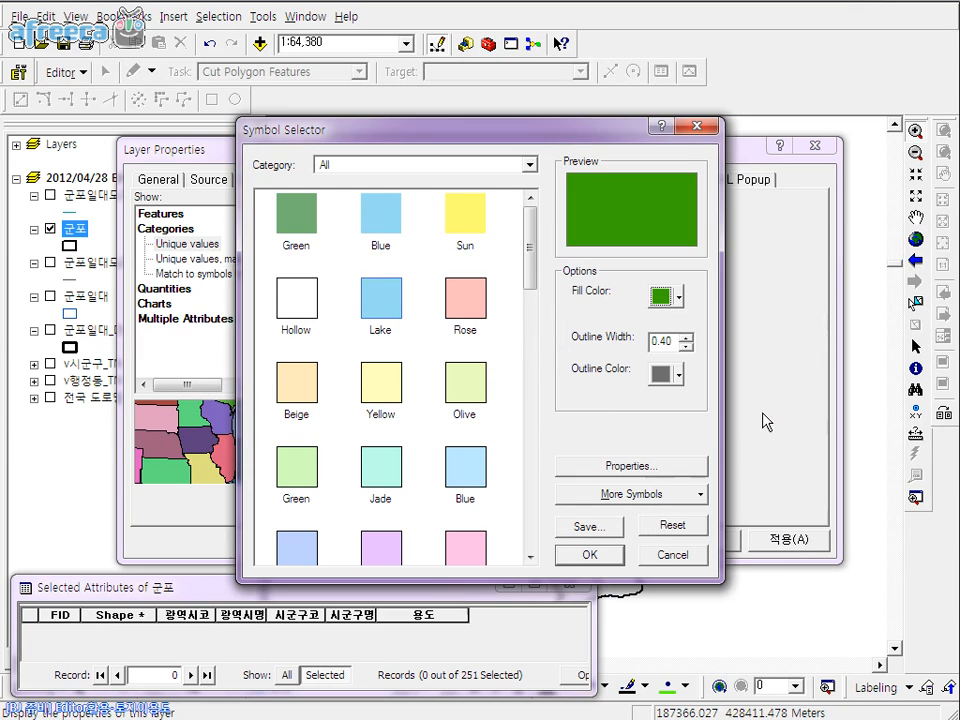
pyautogui.click(598, 557)
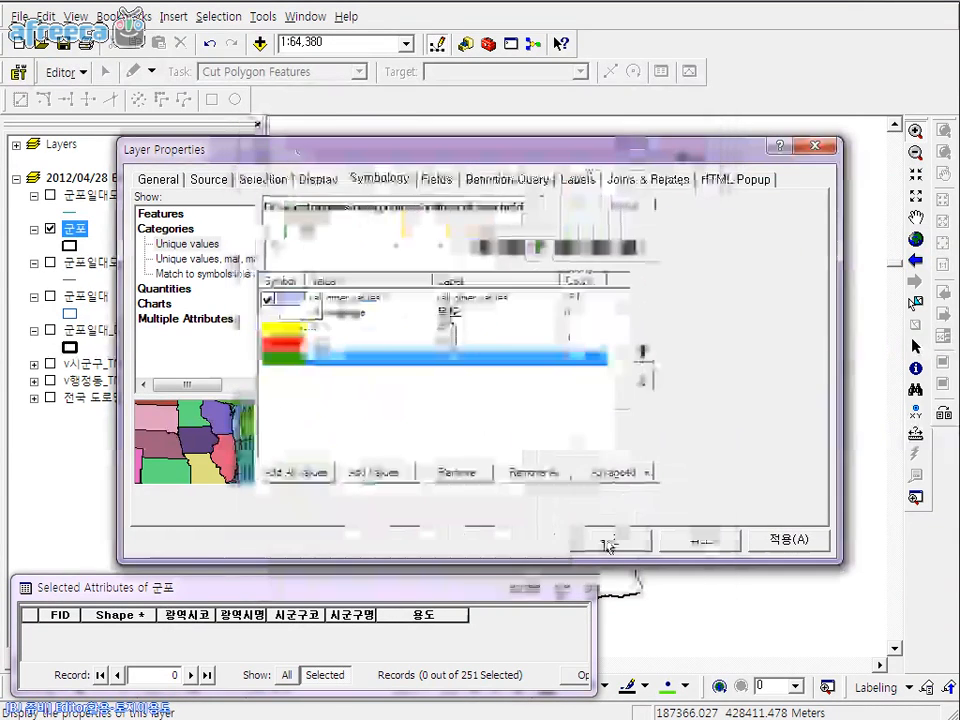
# Give all category symbols a black outline with a width of 1.2
pyautogui.rightClick(302, 305)
pyautogui.click(388, 468)
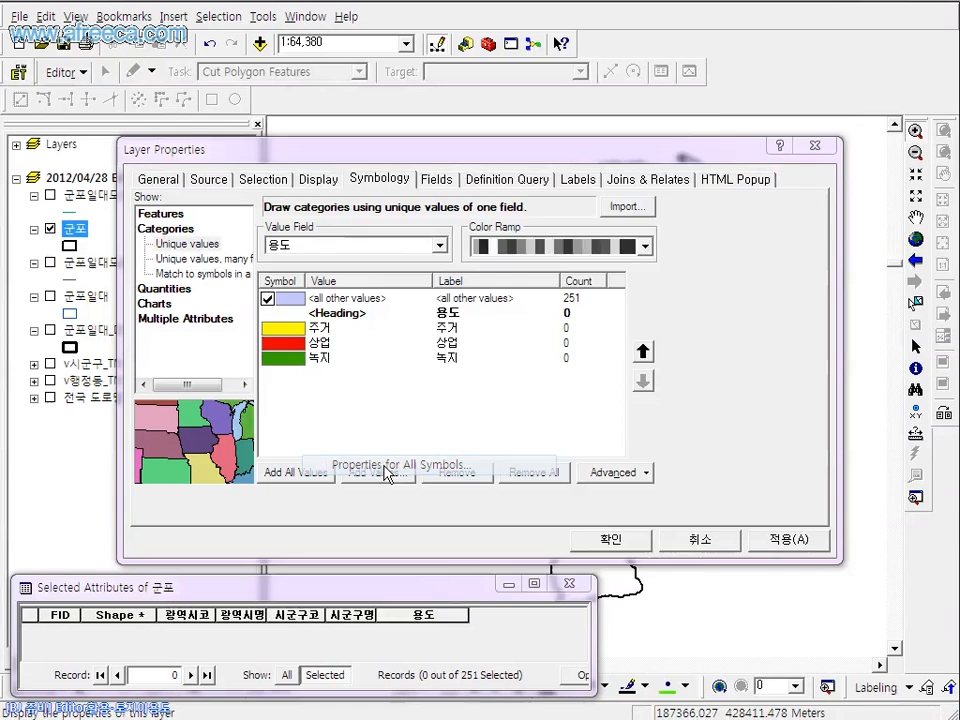
pyautogui.moveTo(627, 146); pyautogui.dragTo(606, 89)
pyautogui.press('Tab')
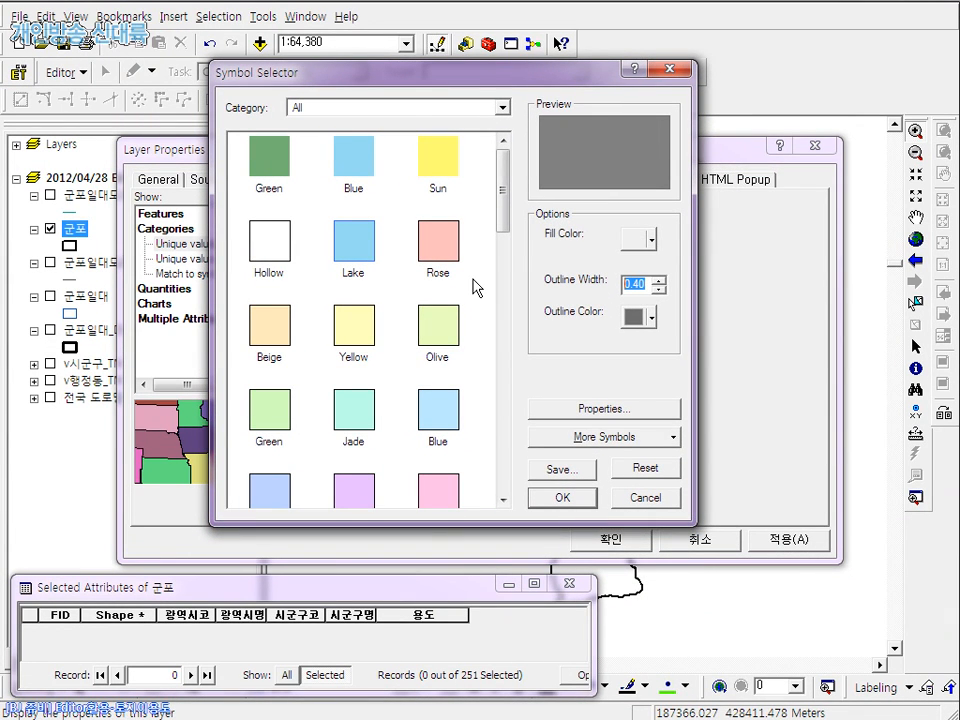
pyautogui.click(640, 320)
pyautogui.click(631, 524)
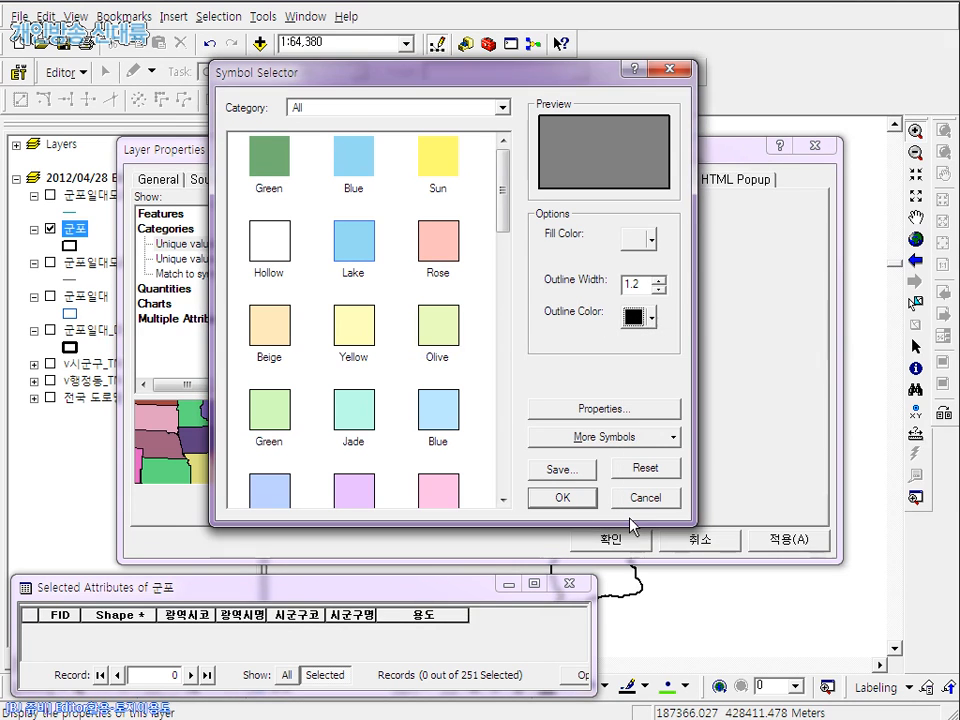
pyautogui.click(563, 498)
# Set the fill colour of all category symbols to black and apply the symbology to the 군포 layer
pyautogui.rightClick(291, 302)
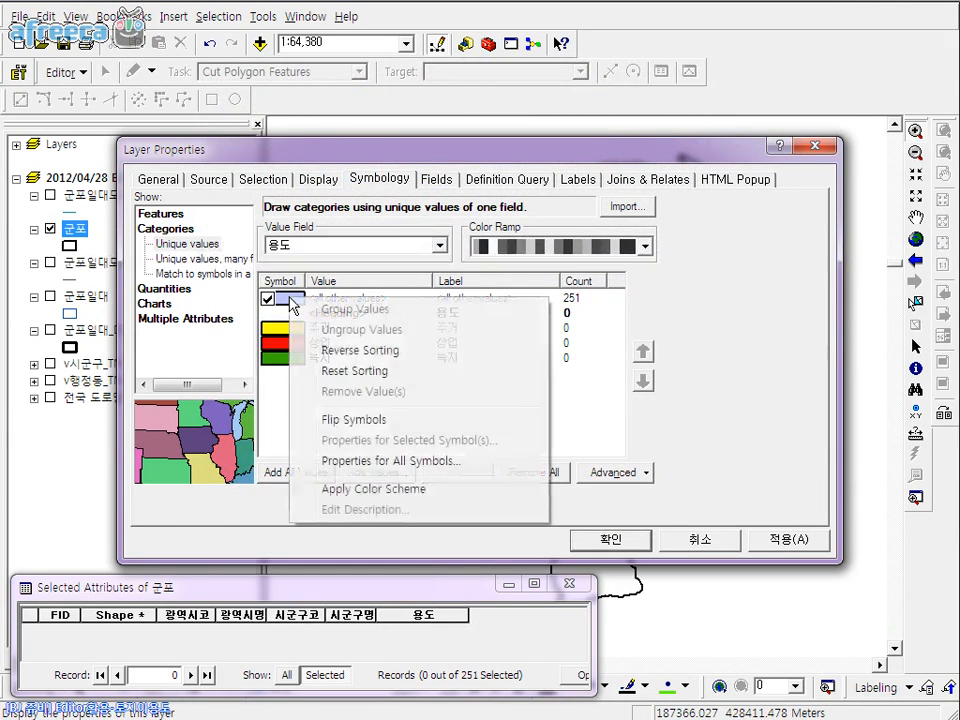
pyautogui.click(378, 462)
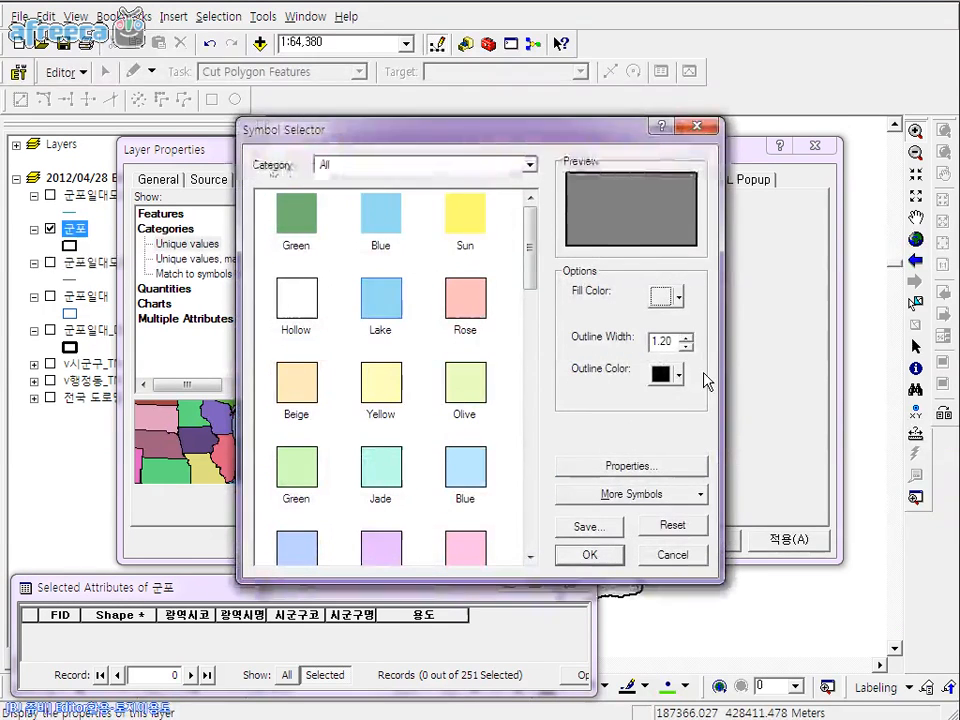
pyautogui.click(678, 297)
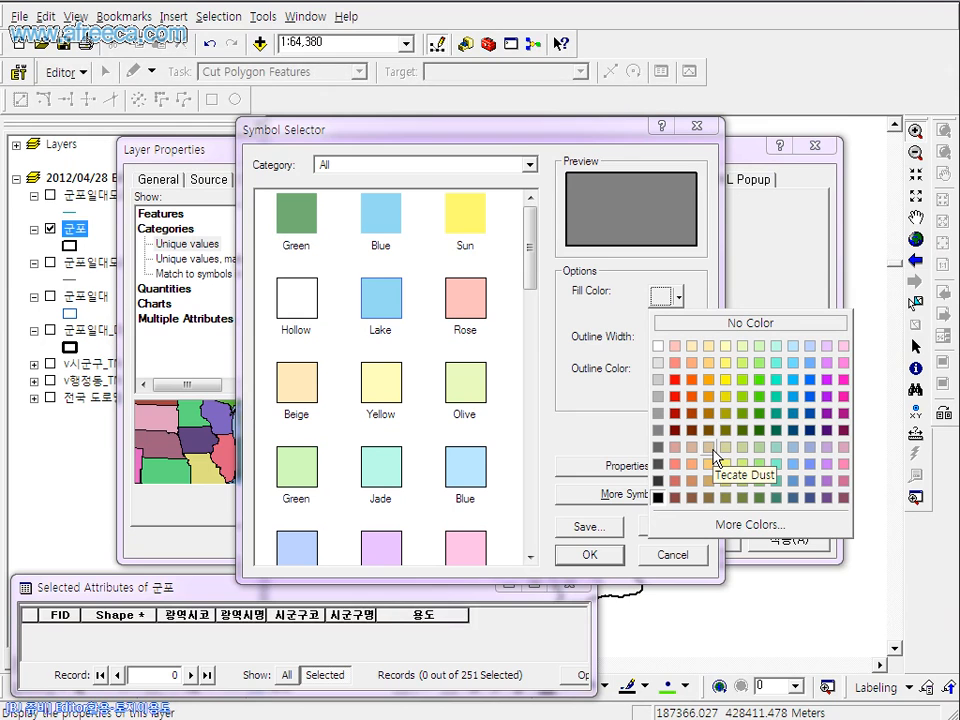
pyautogui.click(658, 497)
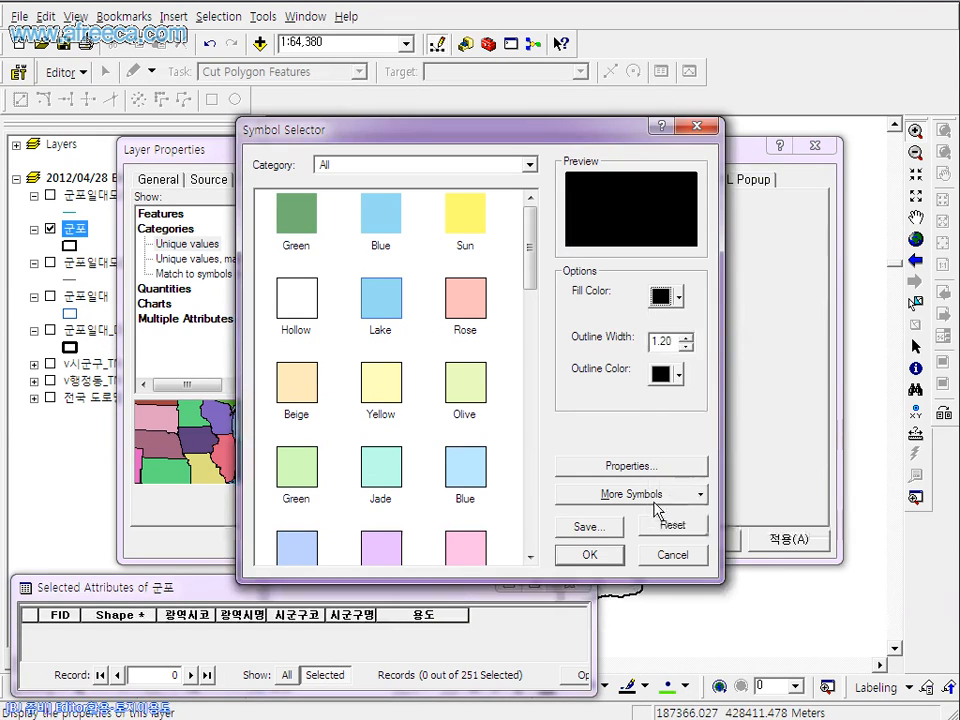
pyautogui.click(575, 562)
pyautogui.click(773, 542)
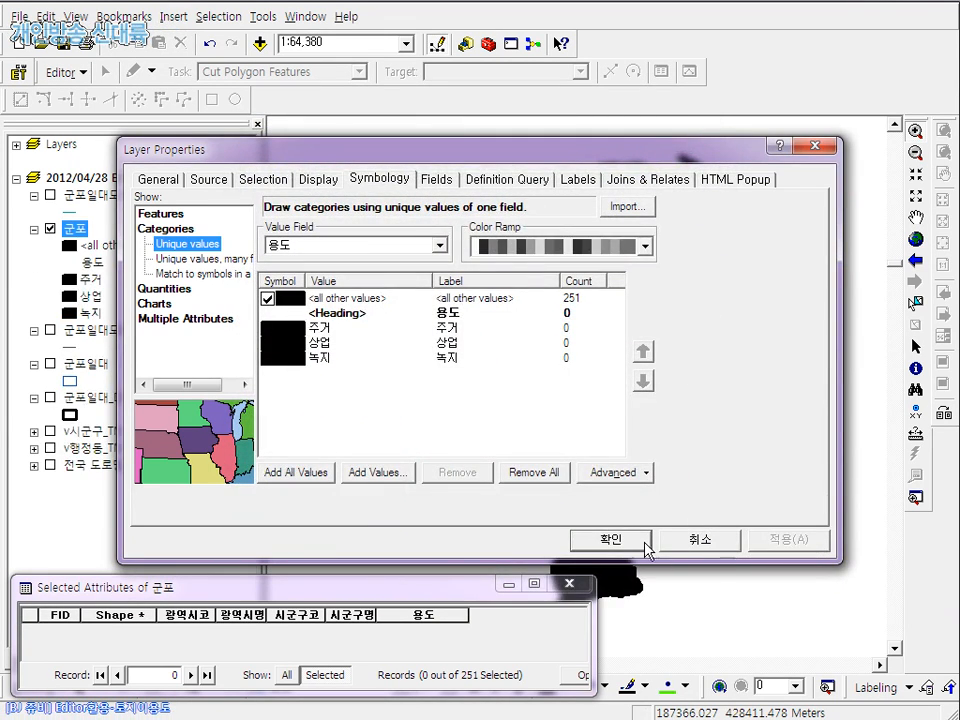
pyautogui.click(643, 543)
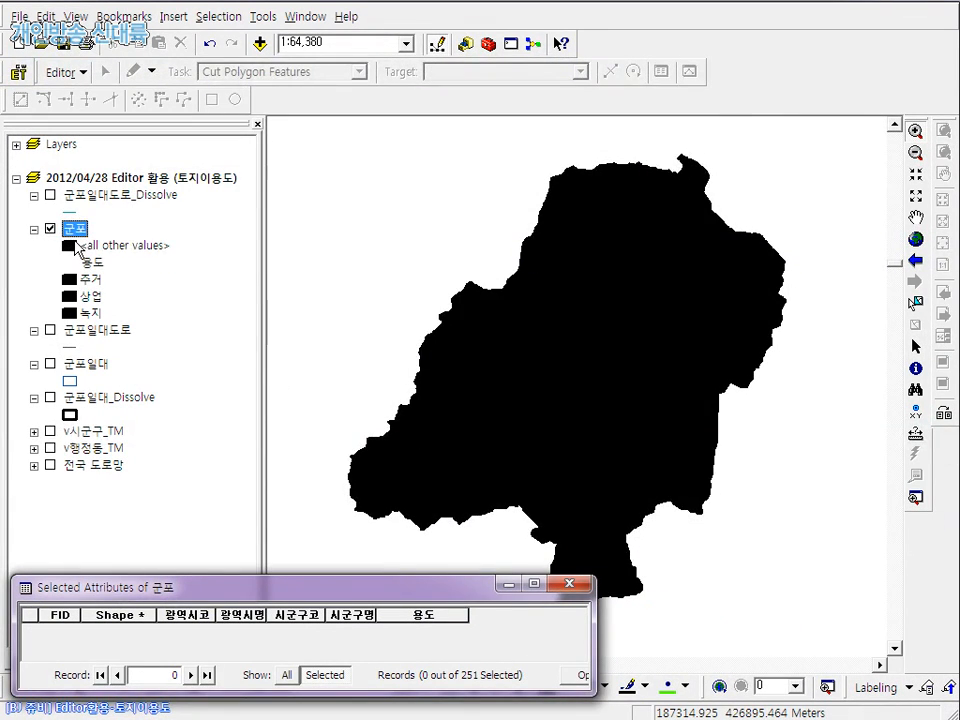
pyautogui.click(78, 248)
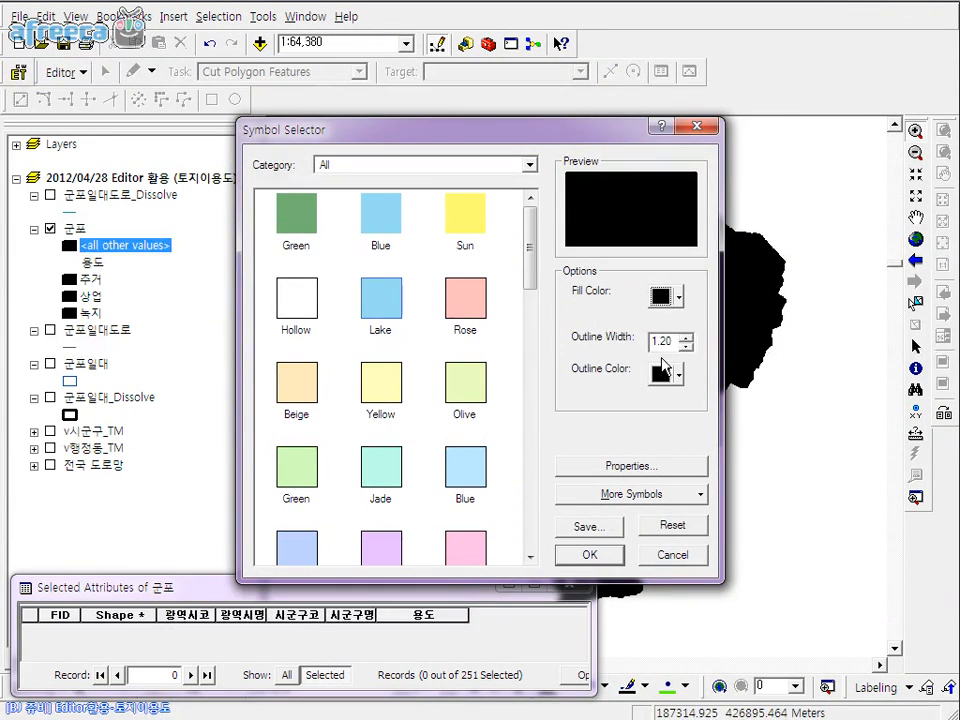
pyautogui.click(688, 126)
pyautogui.doubleClick(92, 264)
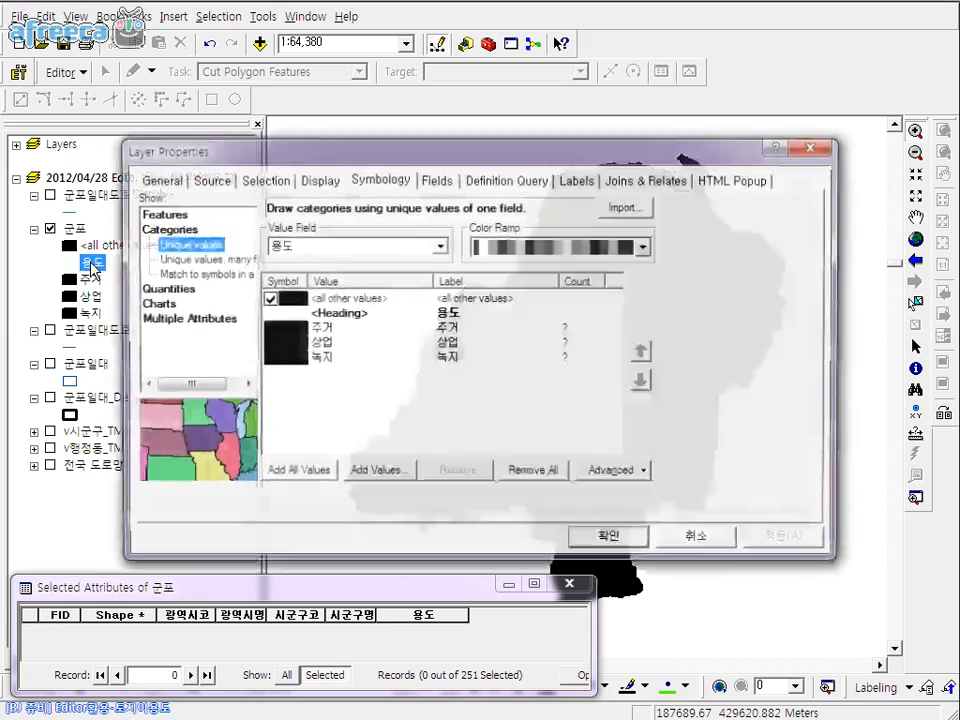
pyautogui.click(292, 333)
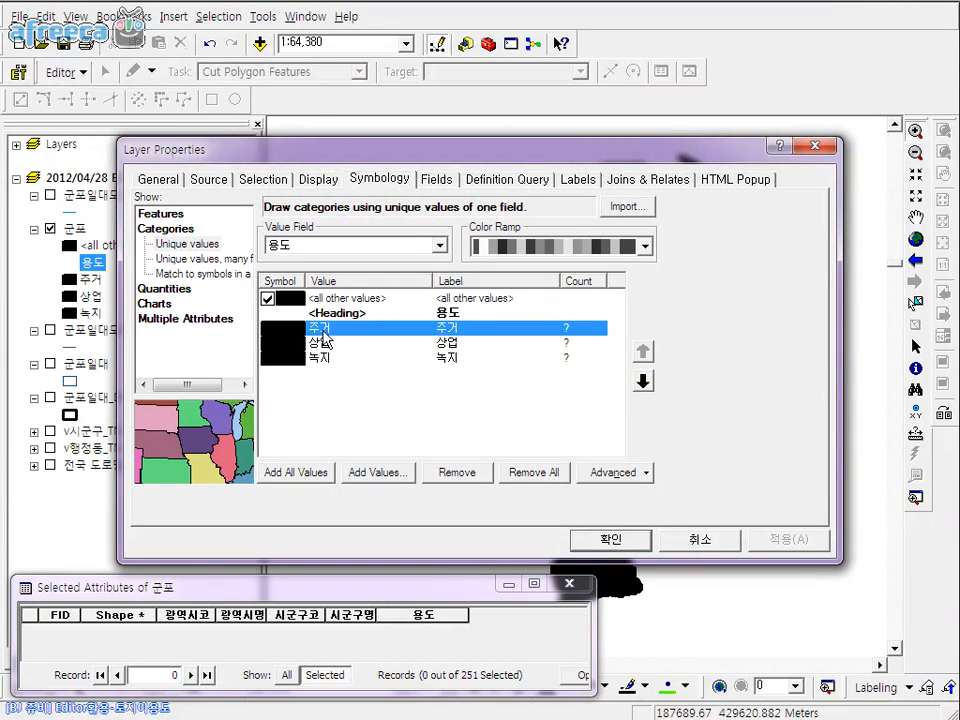
pyautogui.rightClick(291, 336)
pyautogui.click(436, 497)
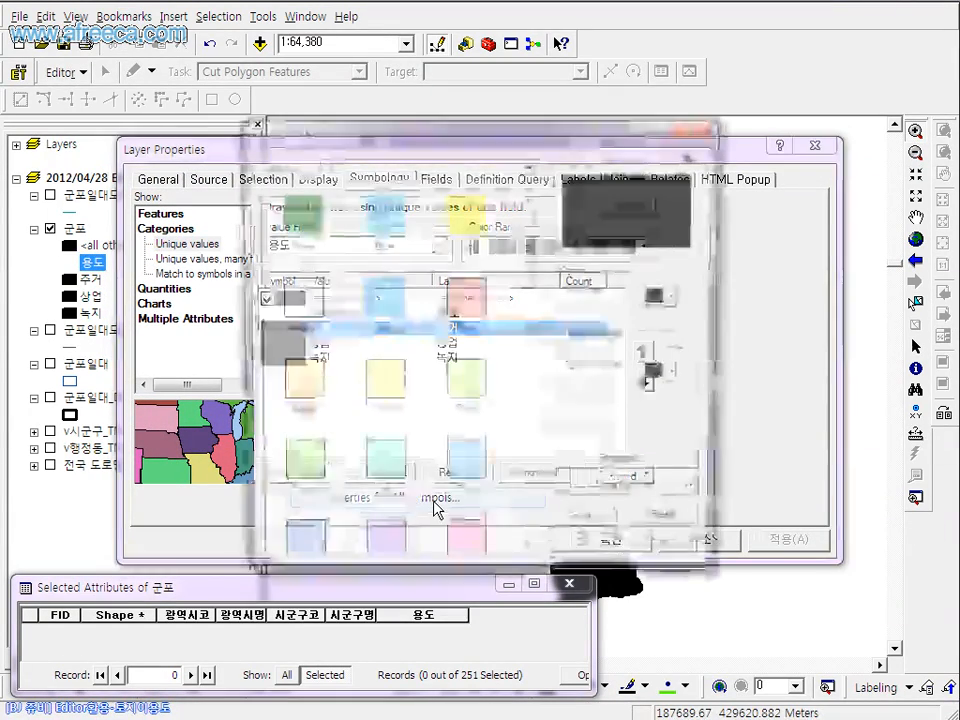
pyautogui.click(669, 557)
# Set the fill colour of the 주거 category symbol to yellow
pyautogui.rightClick(295, 339)
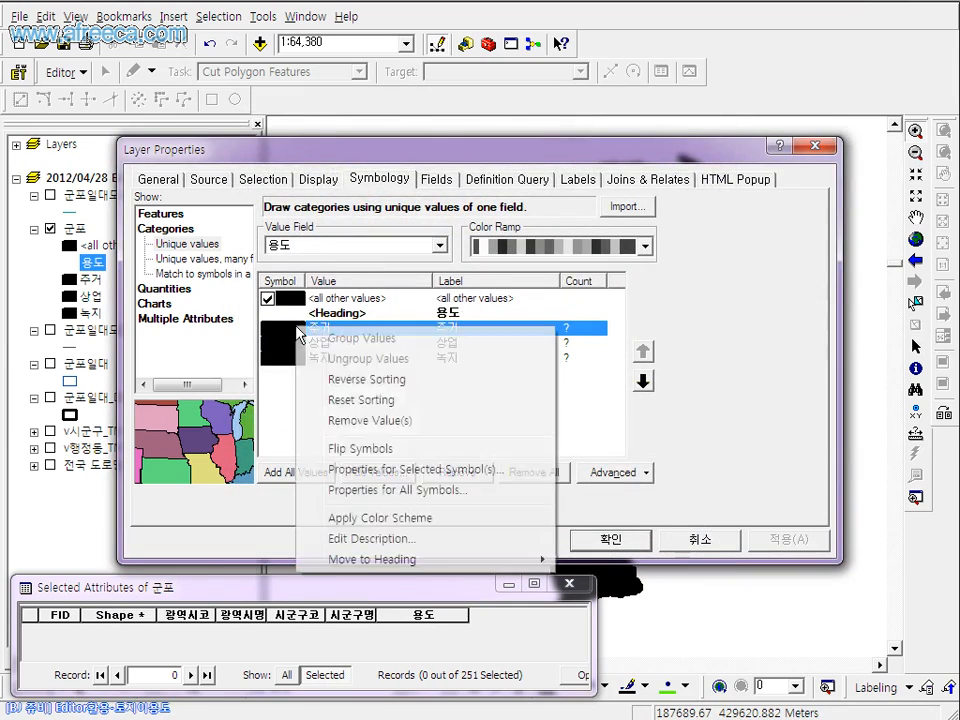
pyautogui.click(412, 472)
pyautogui.click(669, 300)
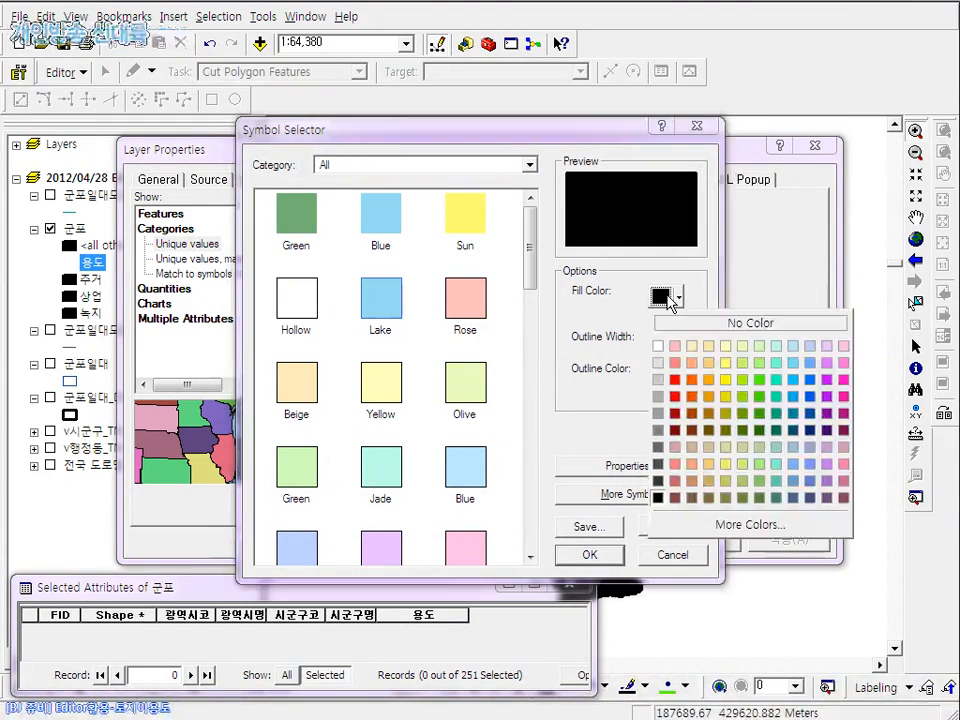
pyautogui.click(725, 382)
pyautogui.click(588, 555)
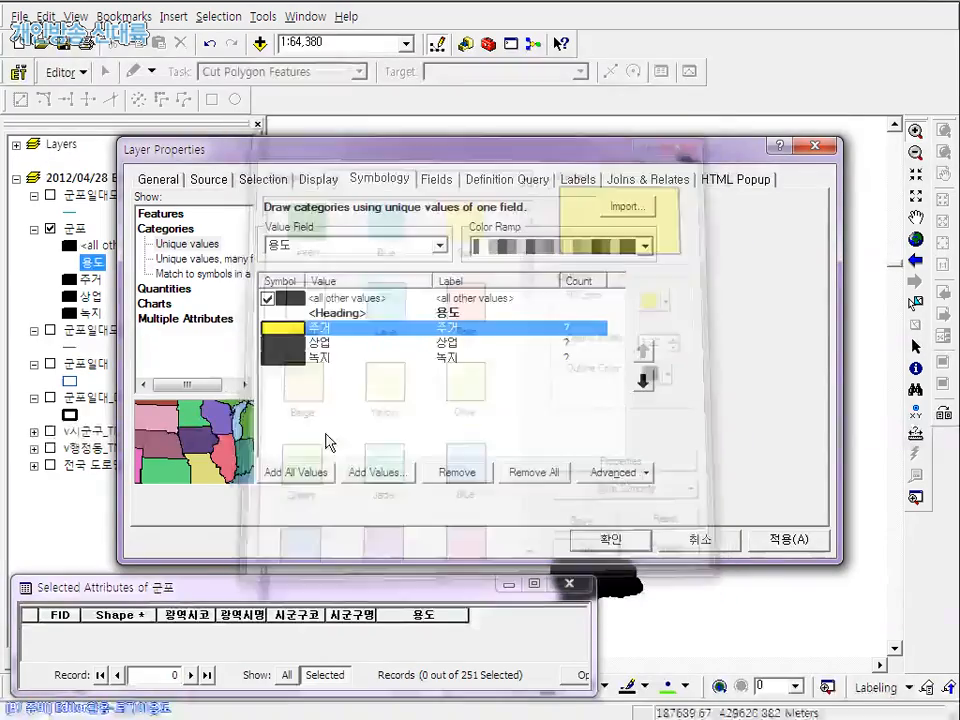
# Change only the 상업 category symbol's fill colour to red
pyautogui.rightClick(279, 344)
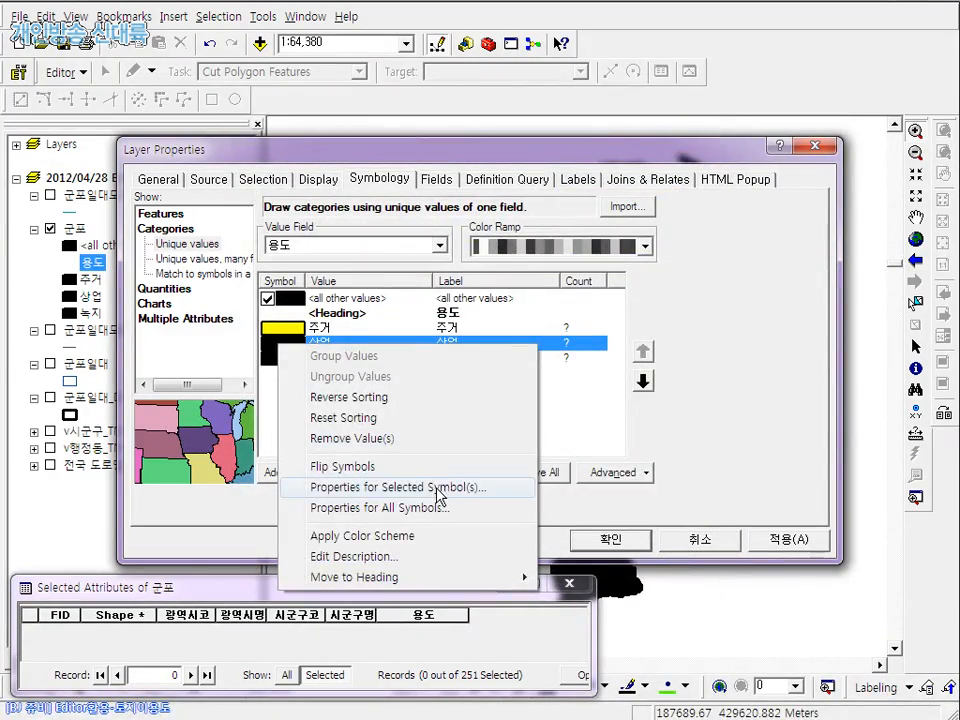
pyautogui.click(420, 487)
pyautogui.click(669, 297)
pyautogui.click(675, 380)
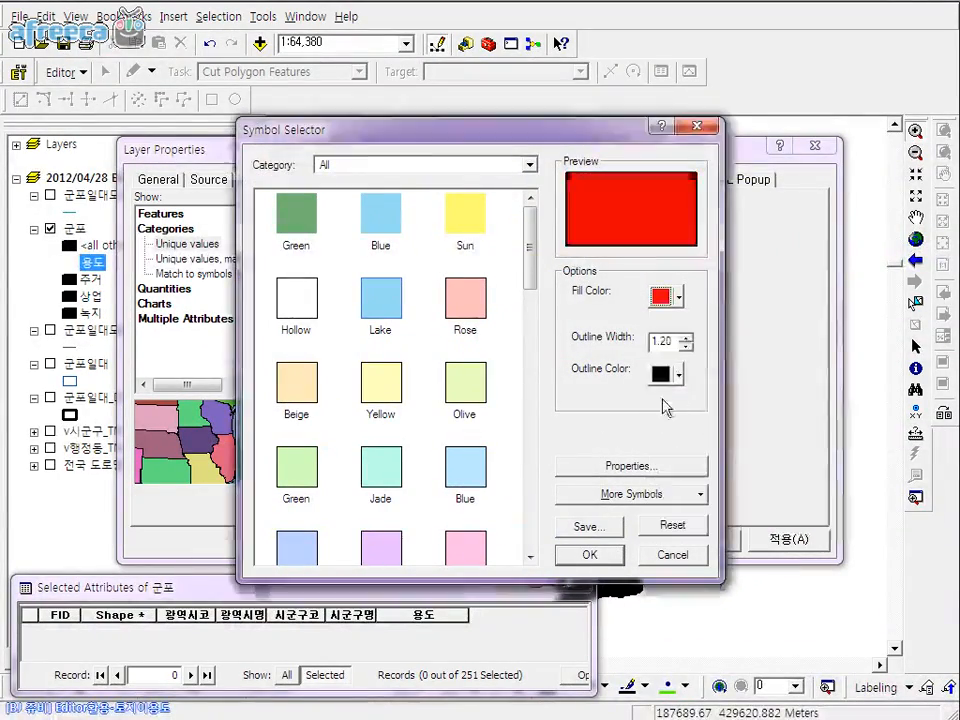
pyautogui.click(589, 555)
# Set the fill colour of the 녹지 category symbol to green and apply the symbology to the 군포 layer
pyautogui.click(296, 360)
pyautogui.rightClick(293, 362)
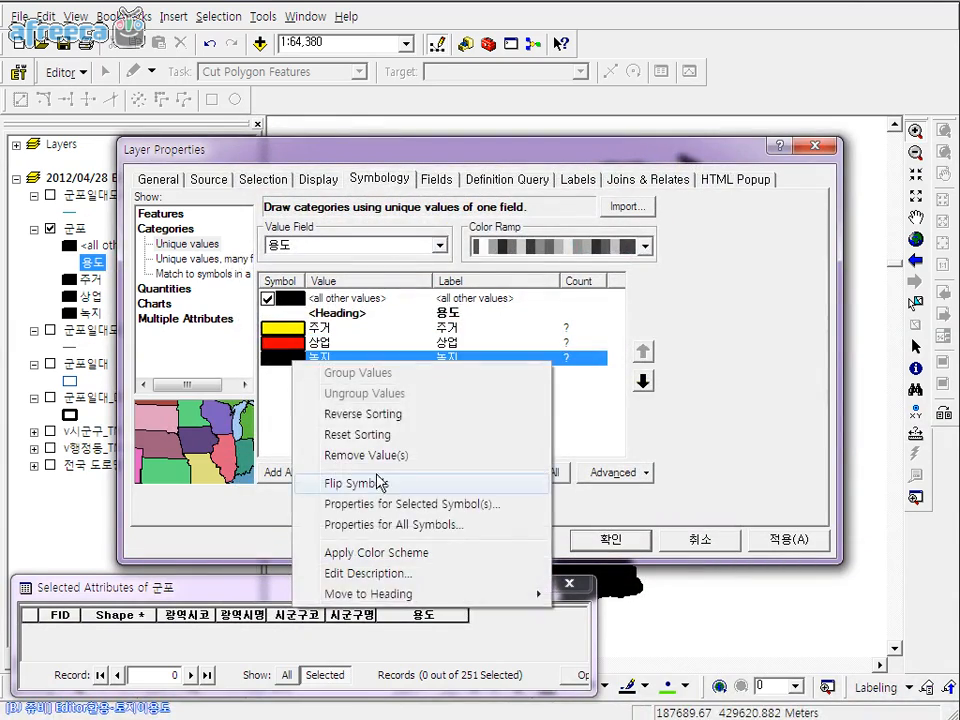
pyautogui.click(380, 503)
pyautogui.click(669, 297)
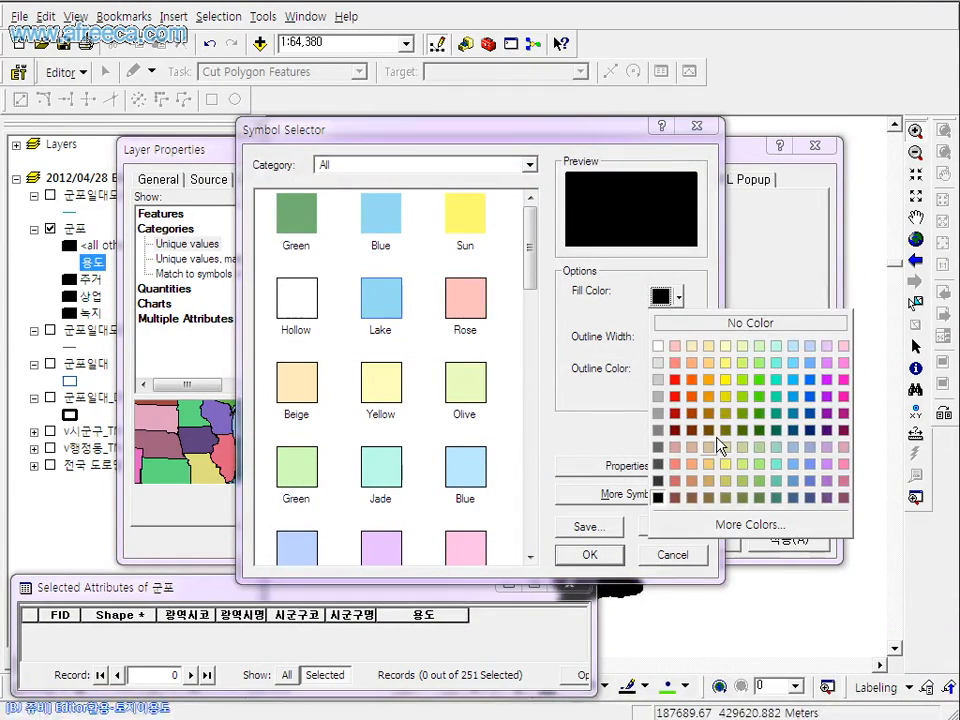
pyautogui.click(765, 420)
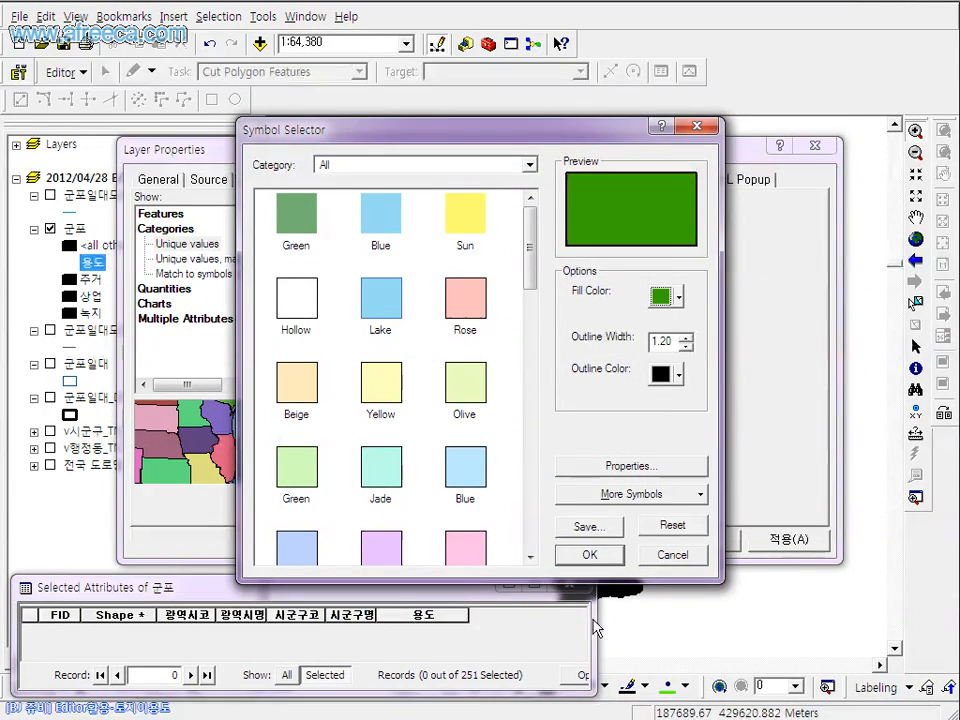
pyautogui.click(598, 554)
pyautogui.rightClick(293, 296)
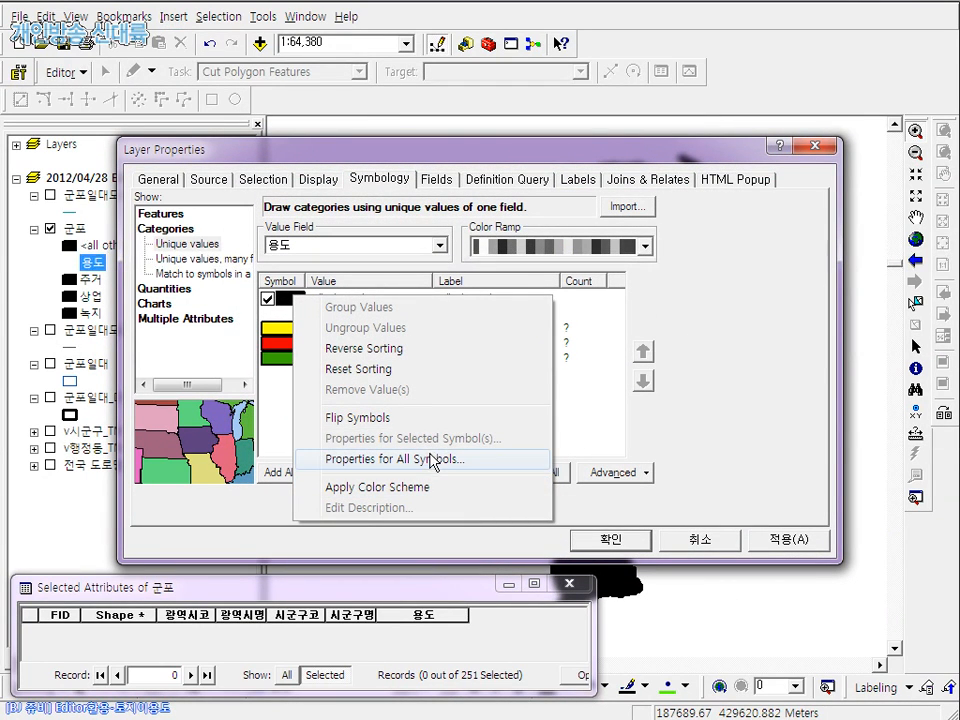
pyautogui.click(286, 406)
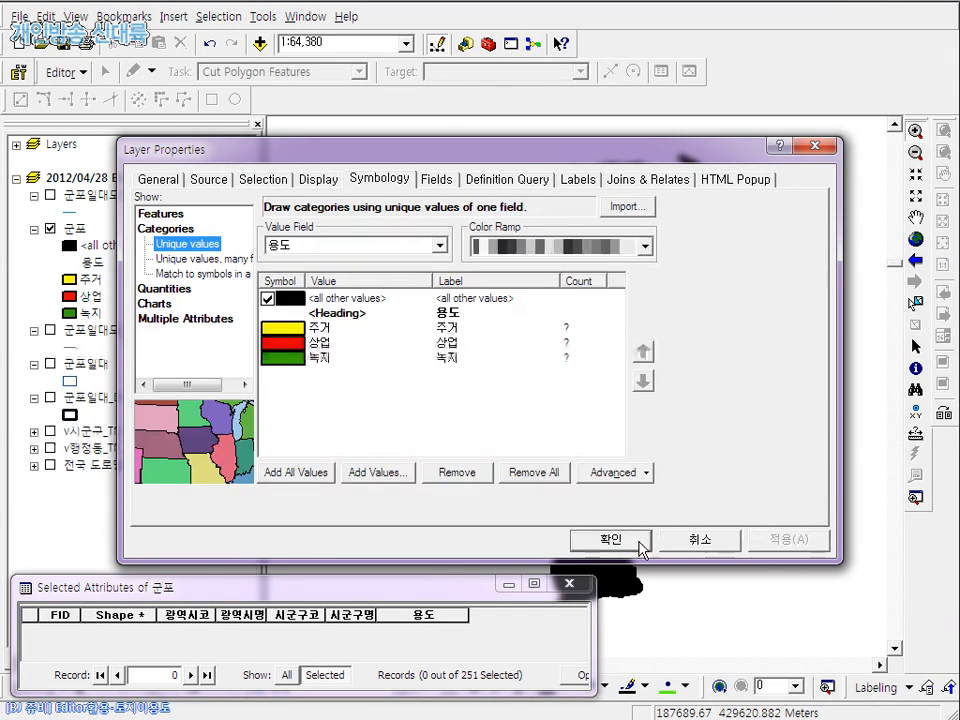
pyautogui.click(639, 543)
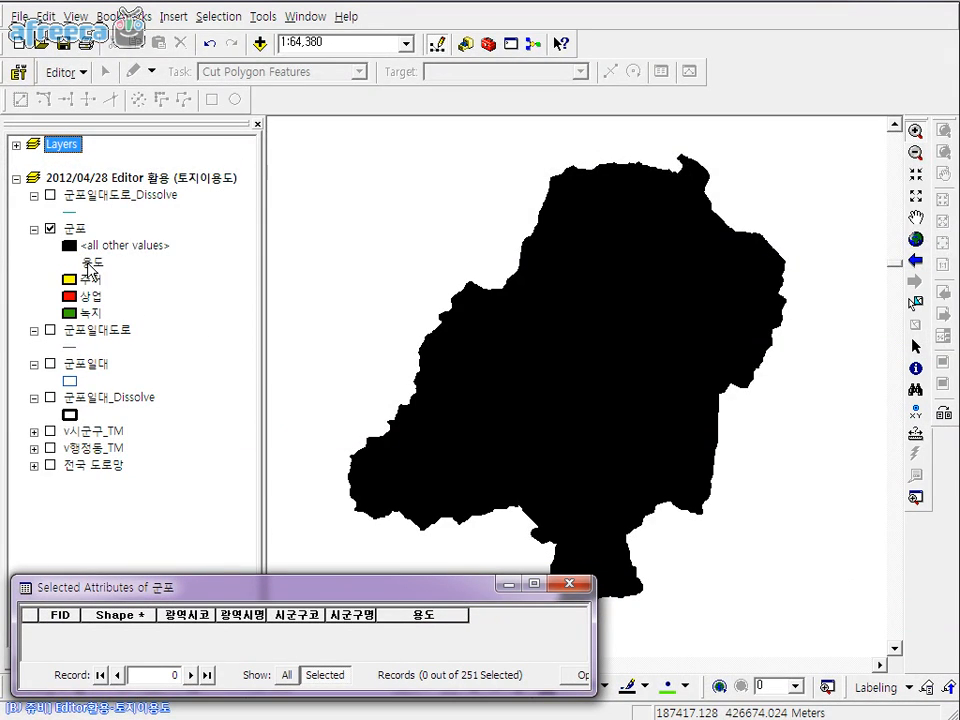
# Set the fill colour of the 군포 layer's <all other values> symbol to grey
pyautogui.rightClick(70, 247)
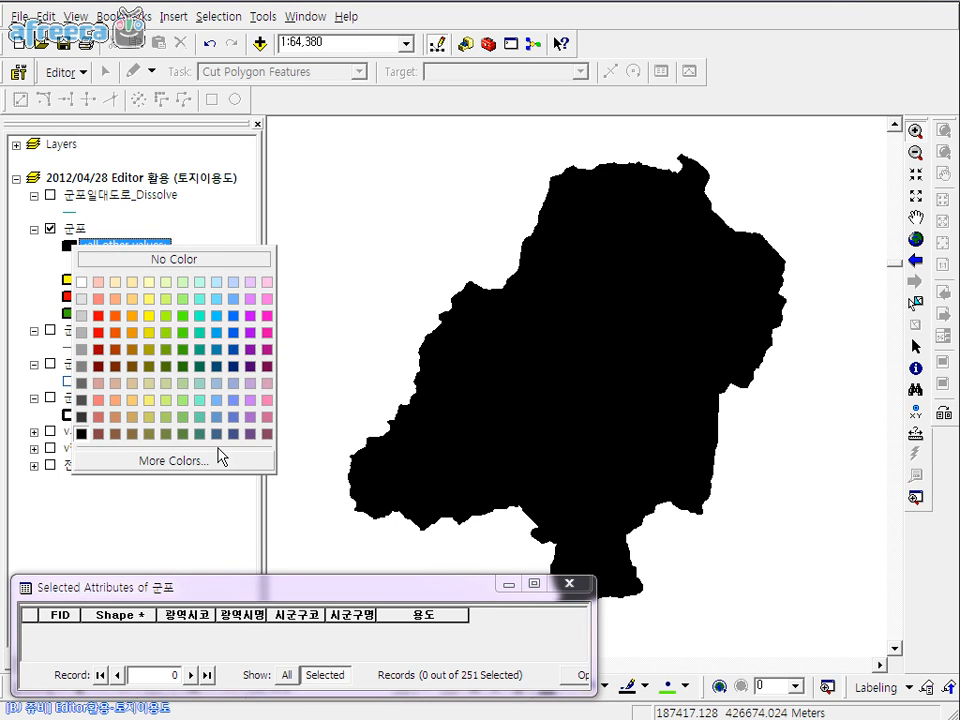
pyautogui.click(148, 247)
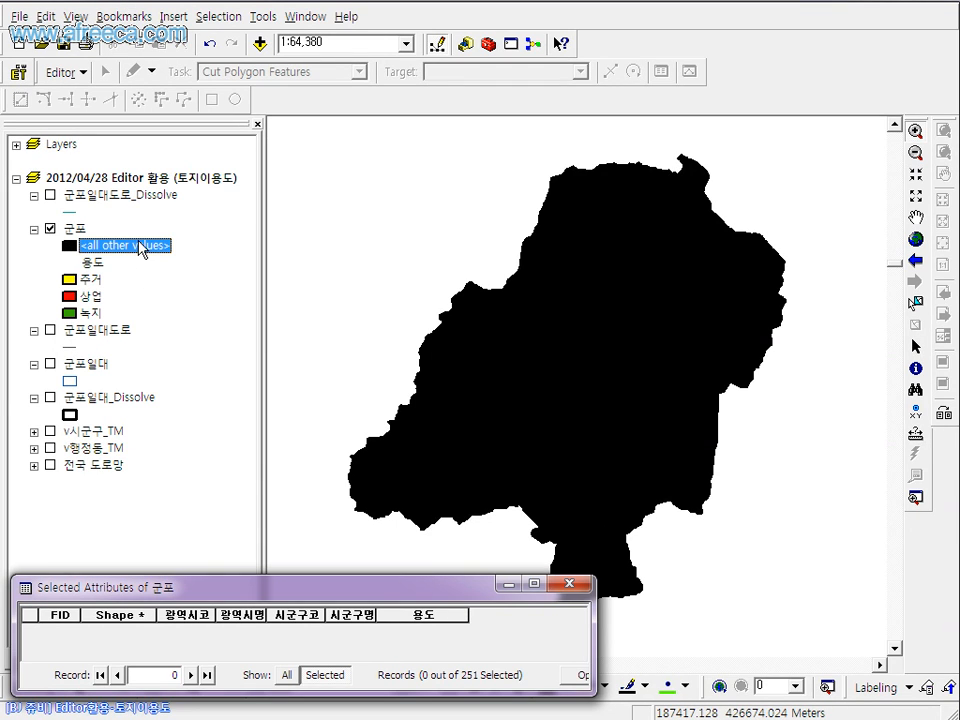
pyautogui.click(82, 240)
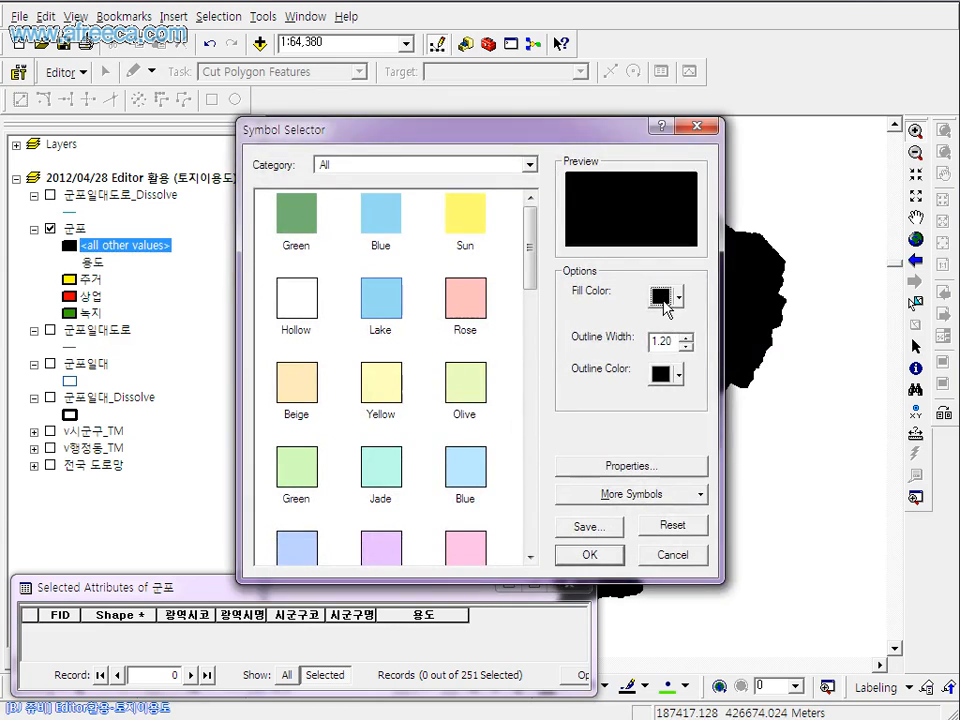
pyautogui.click(664, 299)
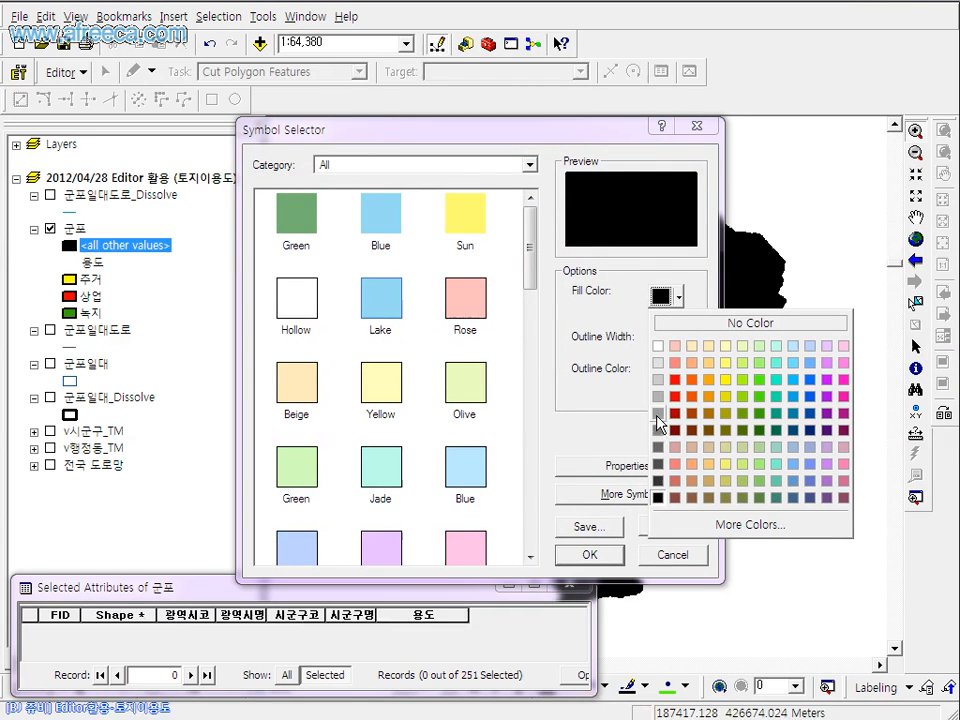
pyautogui.click(657, 422)
pyautogui.click(588, 558)
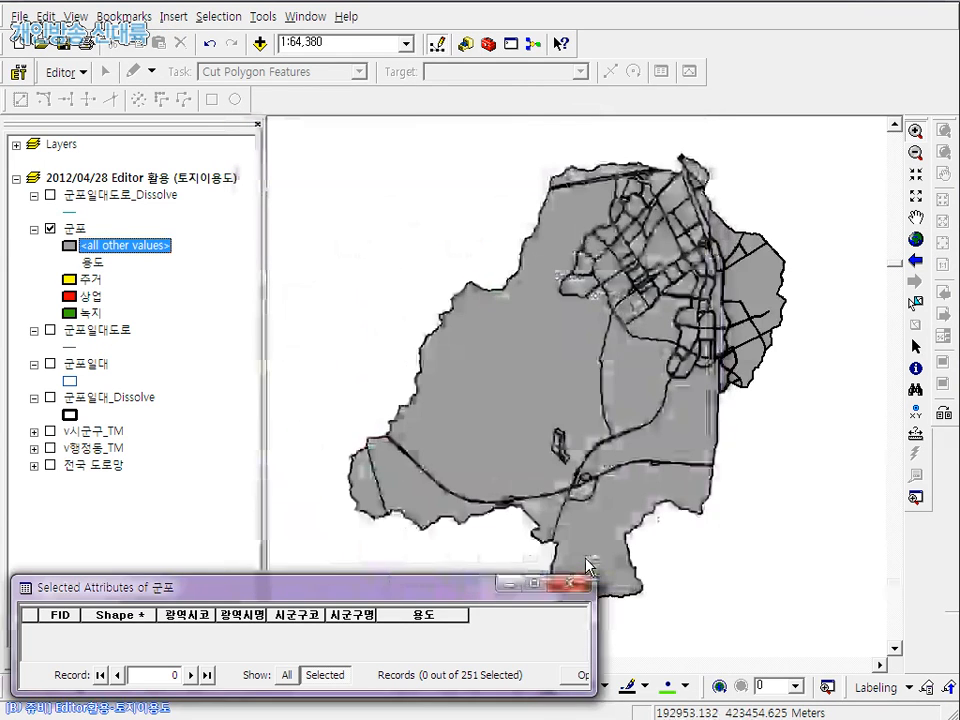
# Make 군포 the only selectable layer in the map
pyautogui.moveTo(469, 596); pyautogui.dragTo(549, 435)
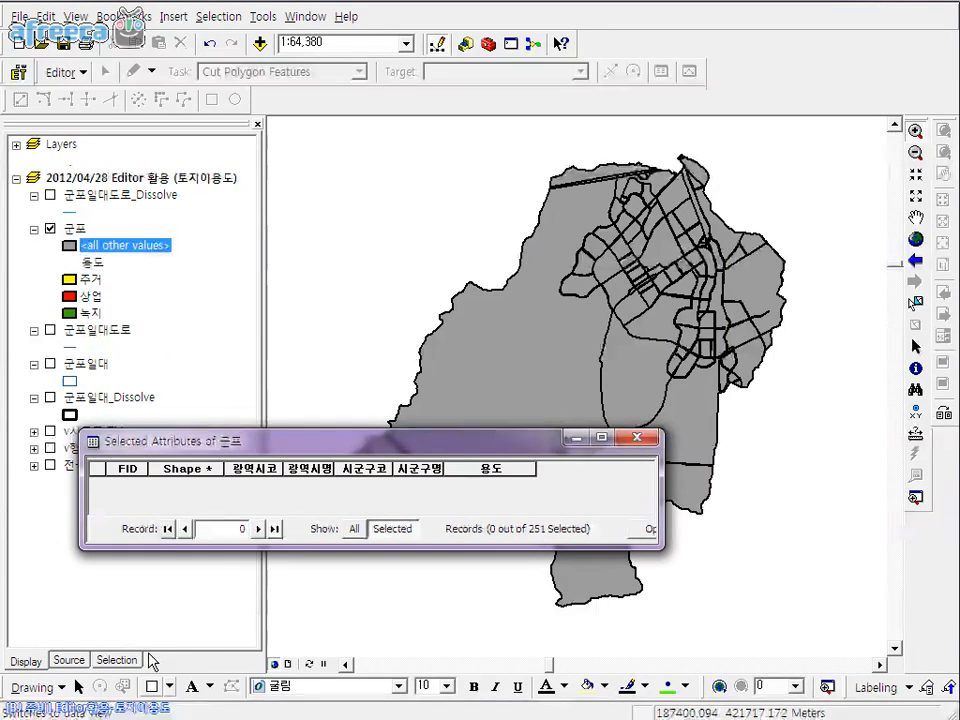
pyautogui.click(116, 661)
pyautogui.click(34, 162)
pyautogui.click(34, 177)
pyautogui.click(34, 144)
pyautogui.click(37, 162)
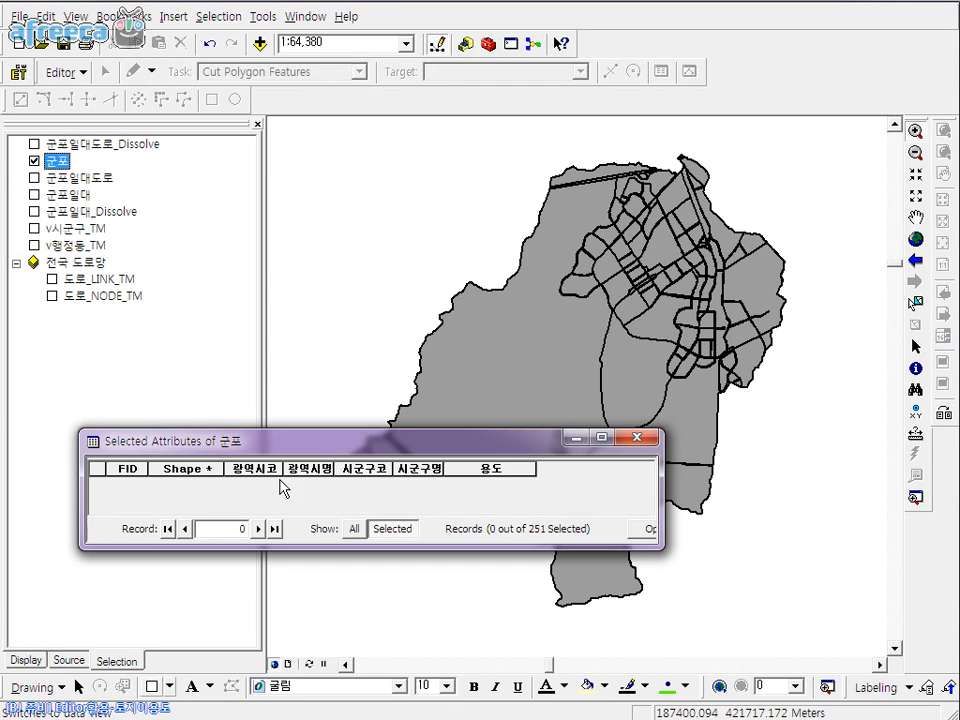
# Reshape the Selected Attributes of 군포 table into a tall, narrow window beside the map and hide the 시군구명 column
pyautogui.moveTo(313, 446); pyautogui.dragTo(248, 601)
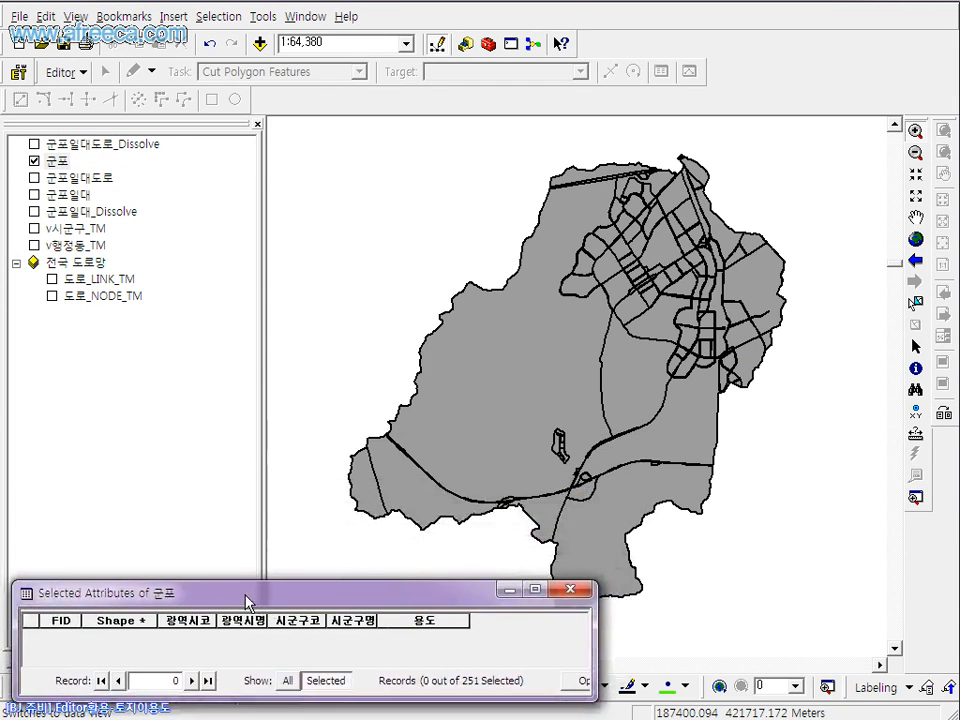
pyautogui.moveTo(597, 581); pyautogui.dragTo(309, 132)
pyautogui.moveTo(178, 660); pyautogui.dragTo(281, 658)
pyautogui.moveTo(198, 177); pyautogui.dragTo(76, 179)
pyautogui.moveTo(243, 177); pyautogui.dragTo(388, 194)
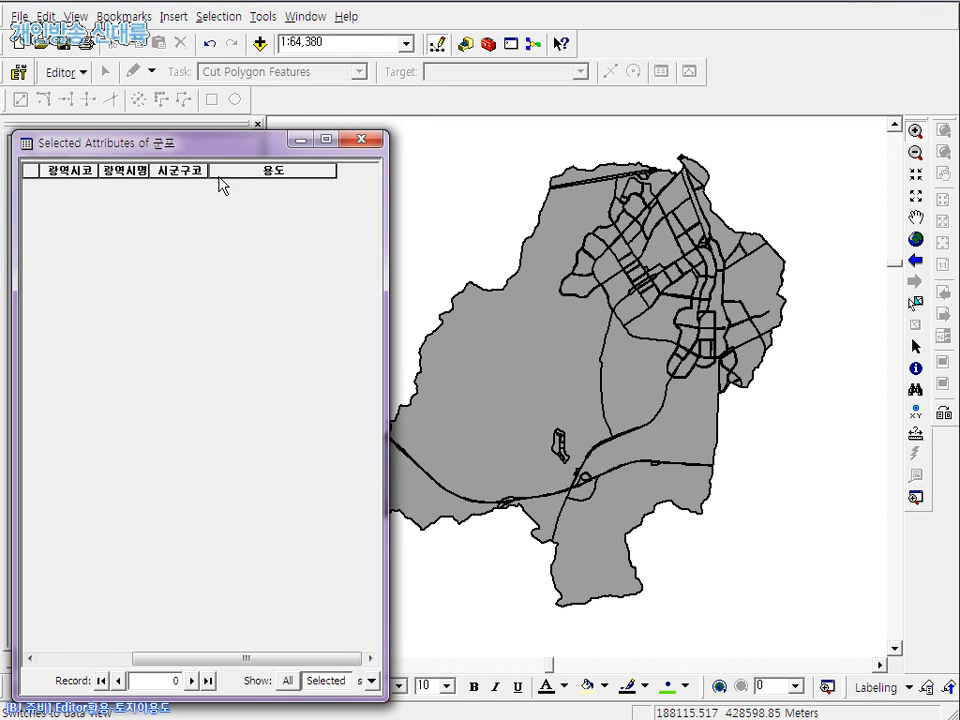
# Turn off the 시군구코, Shape, 광역시코 and 광역시명 fields and narrow the attribute table to fit FID and 용도
pyautogui.rightClick(184, 179)
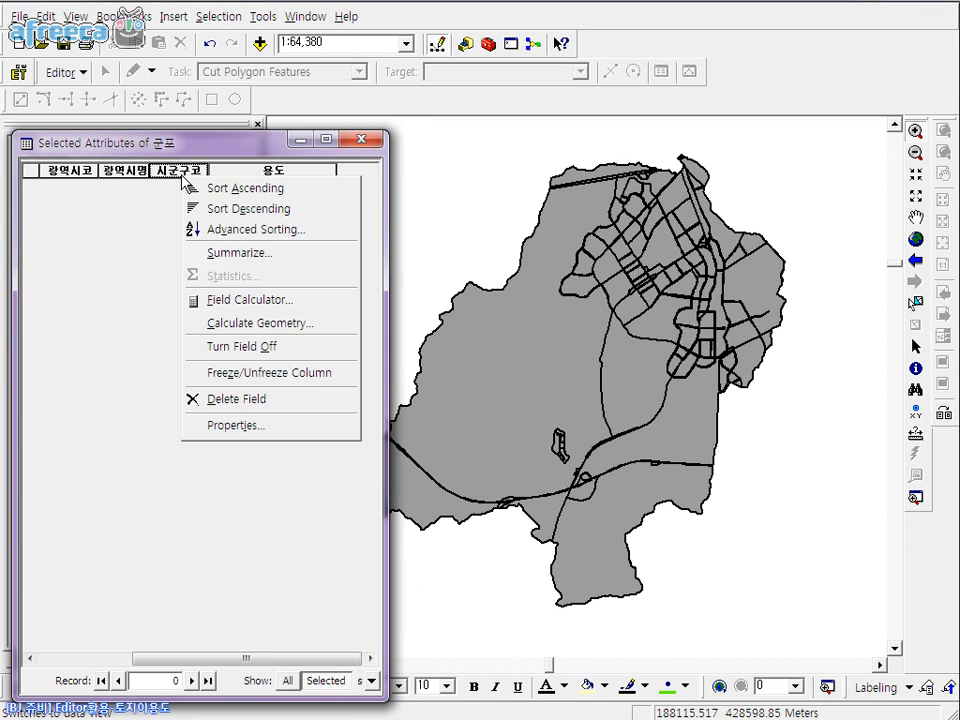
pyautogui.click(288, 371)
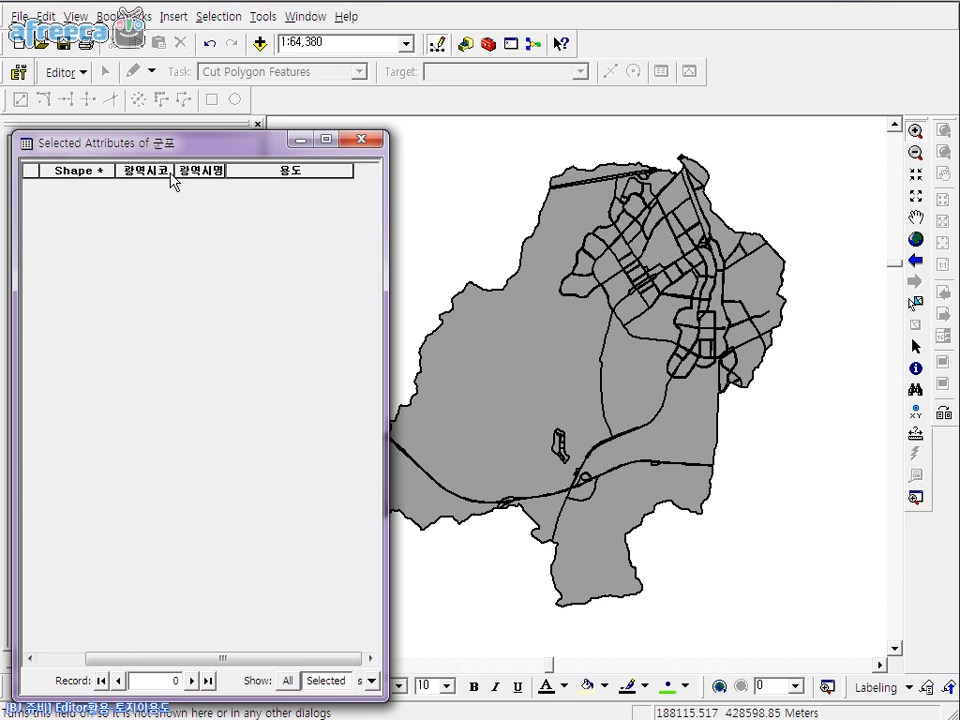
pyautogui.rightClick(83, 174)
pyautogui.click(184, 343)
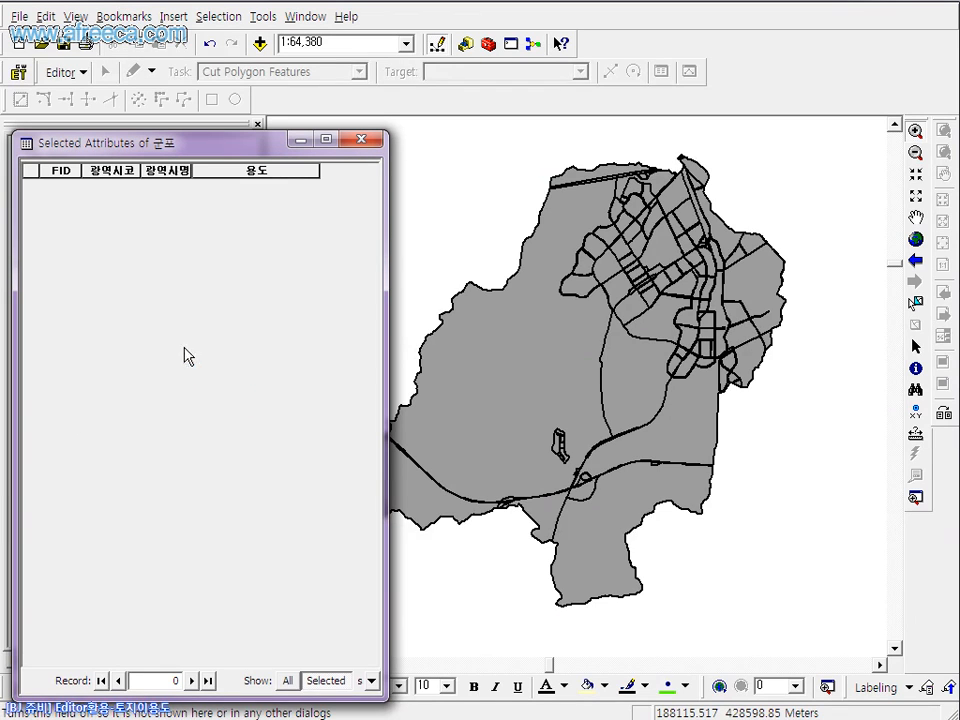
pyautogui.rightClick(110, 175)
pyautogui.click(214, 347)
pyautogui.rightClick(120, 178)
pyautogui.click(165, 341)
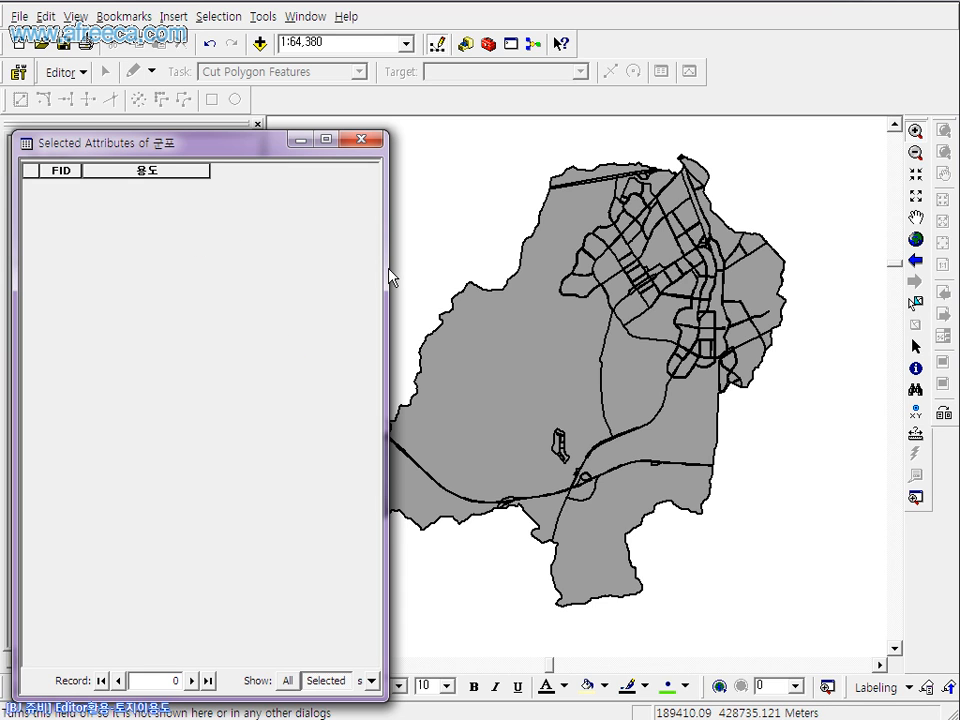
pyautogui.moveTo(390, 277); pyautogui.dragTo(251, 279)
# Start an edit session on the 002 FEATURES\001 shp folder
pyautogui.click(66, 73)
pyautogui.click(66, 73)
pyautogui.click(66, 73)
pyautogui.click(68, 96)
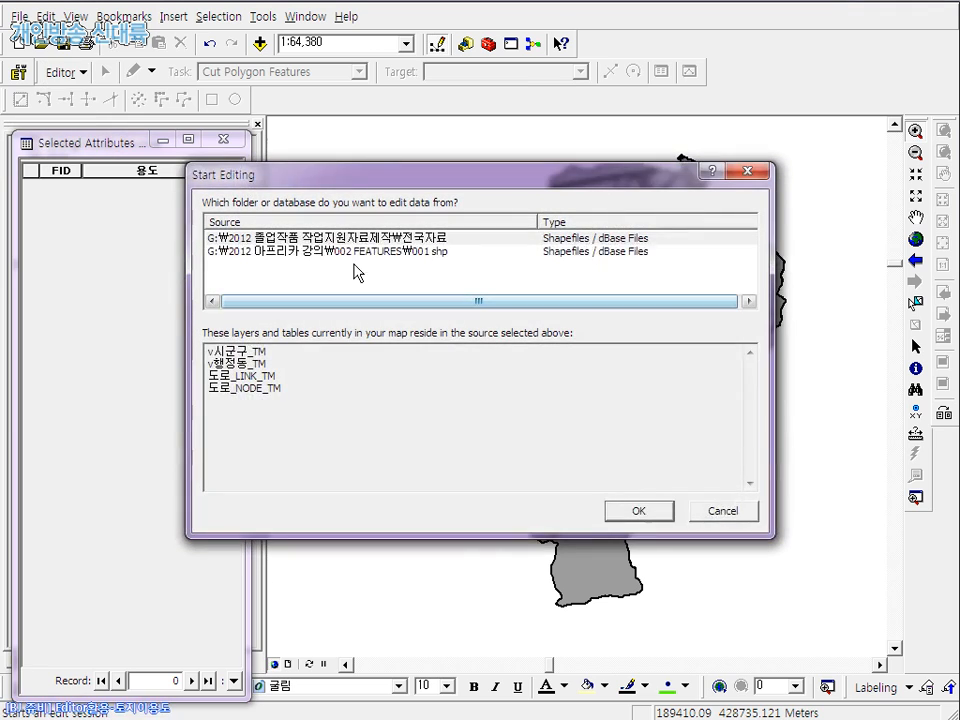
pyautogui.doubleClick(320, 252)
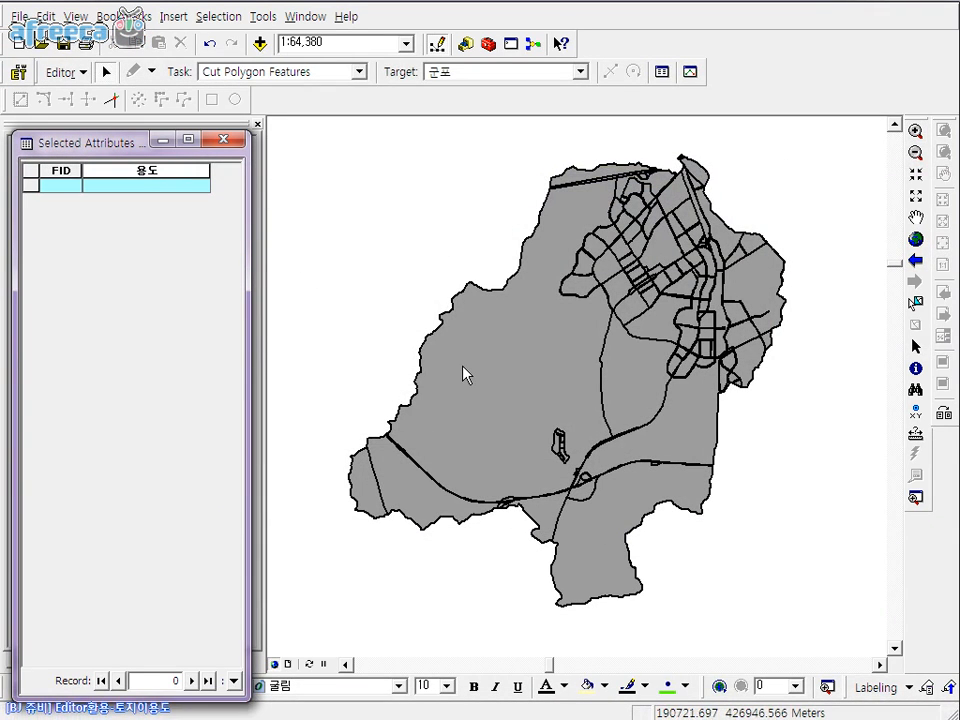
pyautogui.click(542, 369)
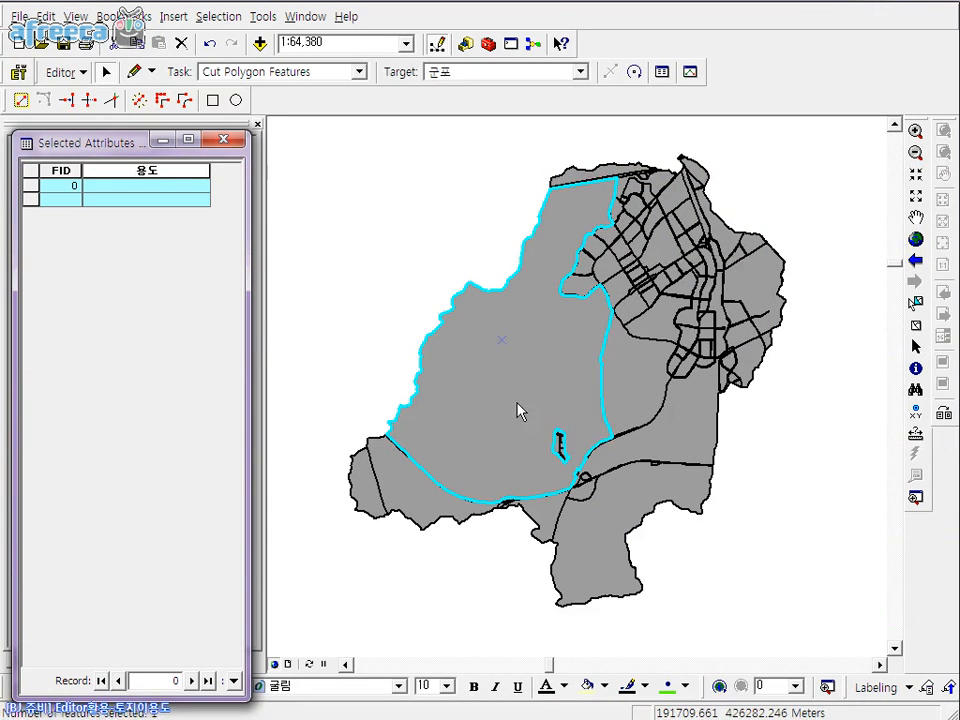
pyautogui.keyDown('shift'); pyautogui.click(364, 504); pyautogui.keyUp('shift')
pyautogui.keyDown('shift'); pyautogui.click(407, 503); pyautogui.keyUp('shift')
pyautogui.keyDown('shift'); pyautogui.click(602, 564); pyautogui.keyUp('shift')
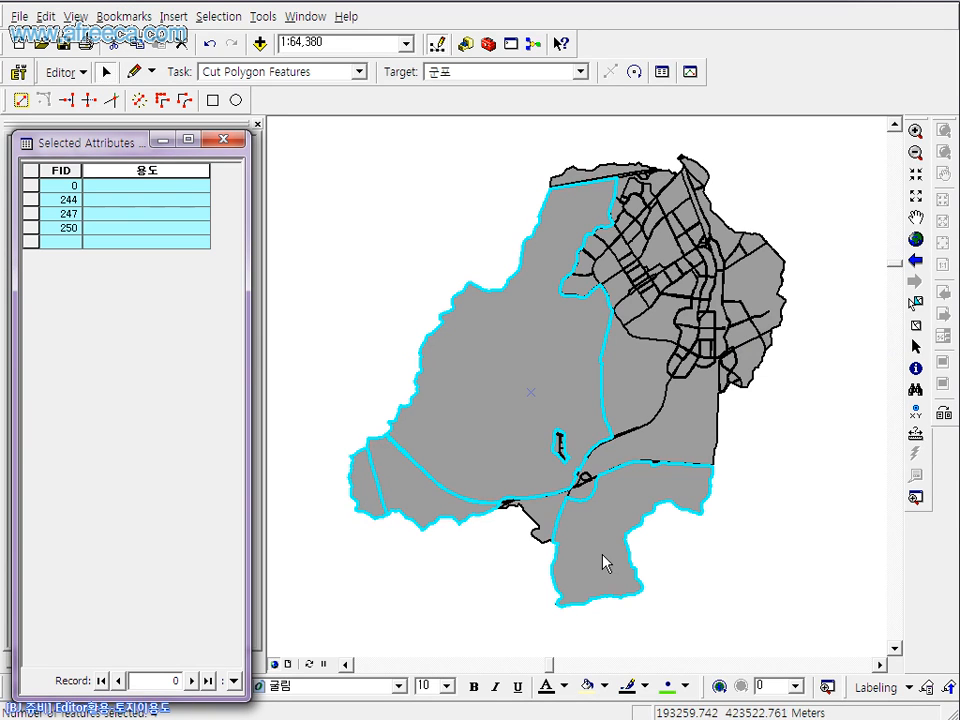
pyautogui.keyDown('shift'); pyautogui.click(548, 522); pyautogui.keyUp('shift')
pyautogui.click(306, 403)
pyautogui.moveTo(321, 411); pyautogui.dragTo(650, 590)
# Select all 군포 polygons, calculate their 용도 field as "녹지" with the Field Calculator, and clear the selection
pyautogui.moveTo(347, 142); pyautogui.dragTo(832, 629)
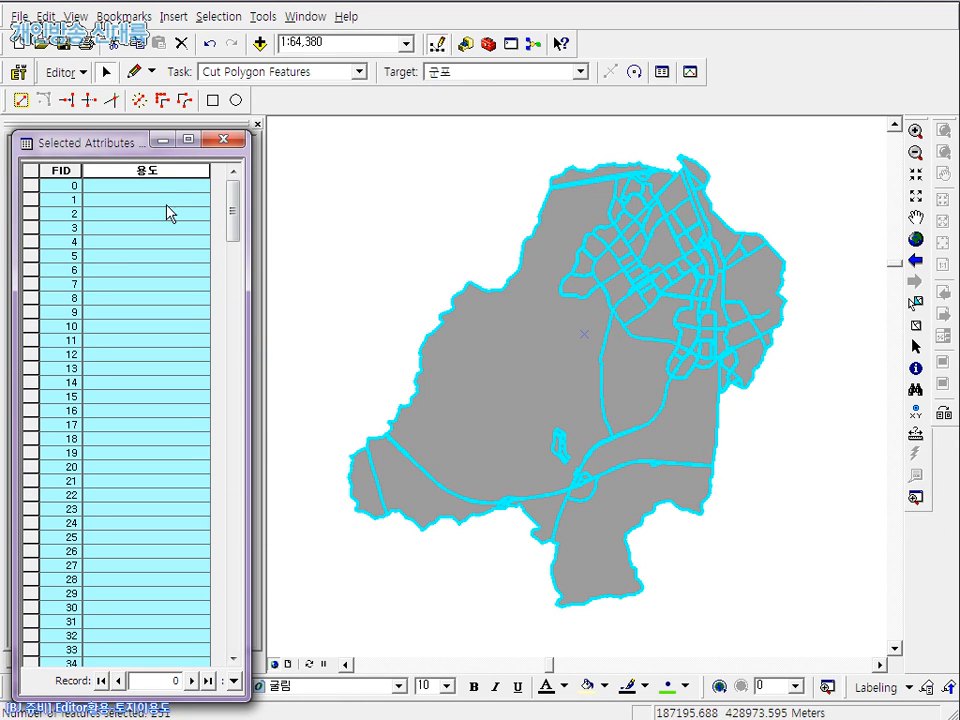
pyautogui.click(170, 186)
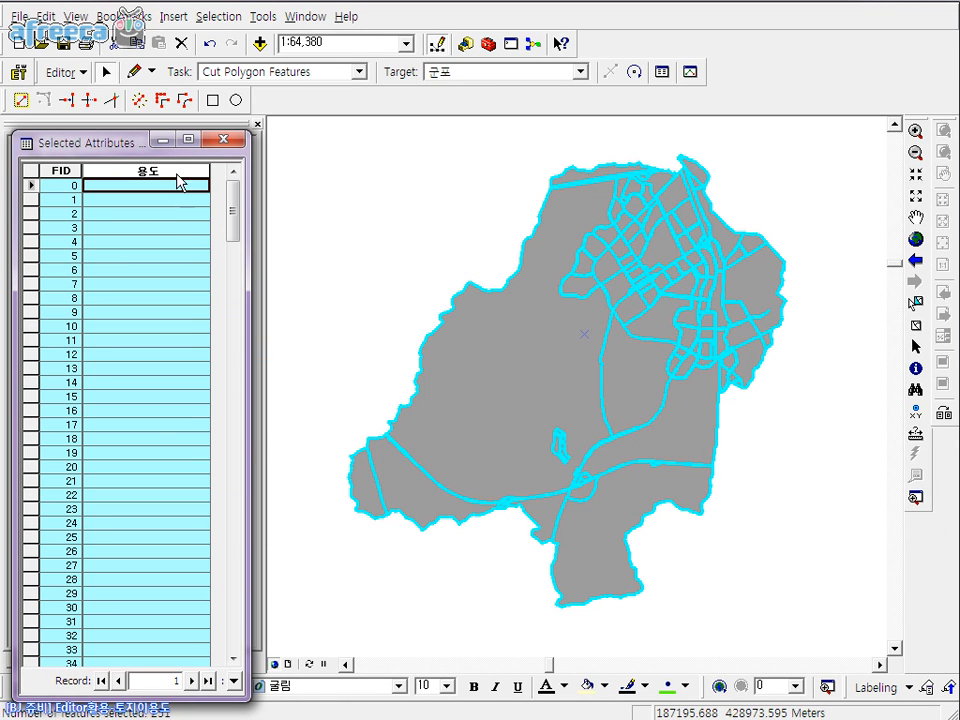
pyautogui.rightClick(178, 181)
pyautogui.click(285, 298)
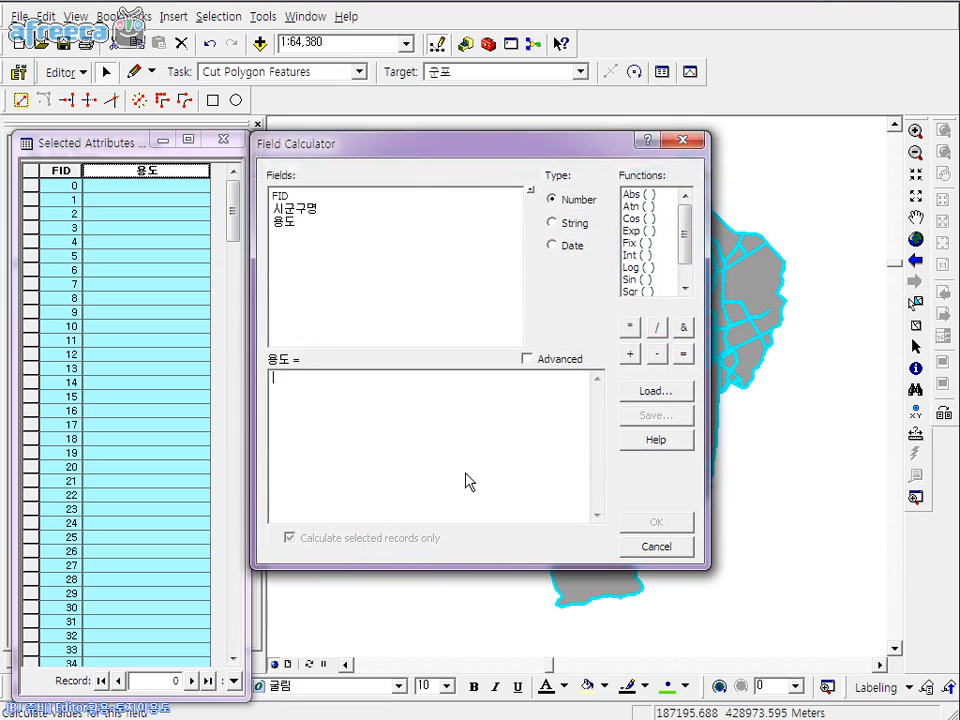
pyautogui.write('"s')
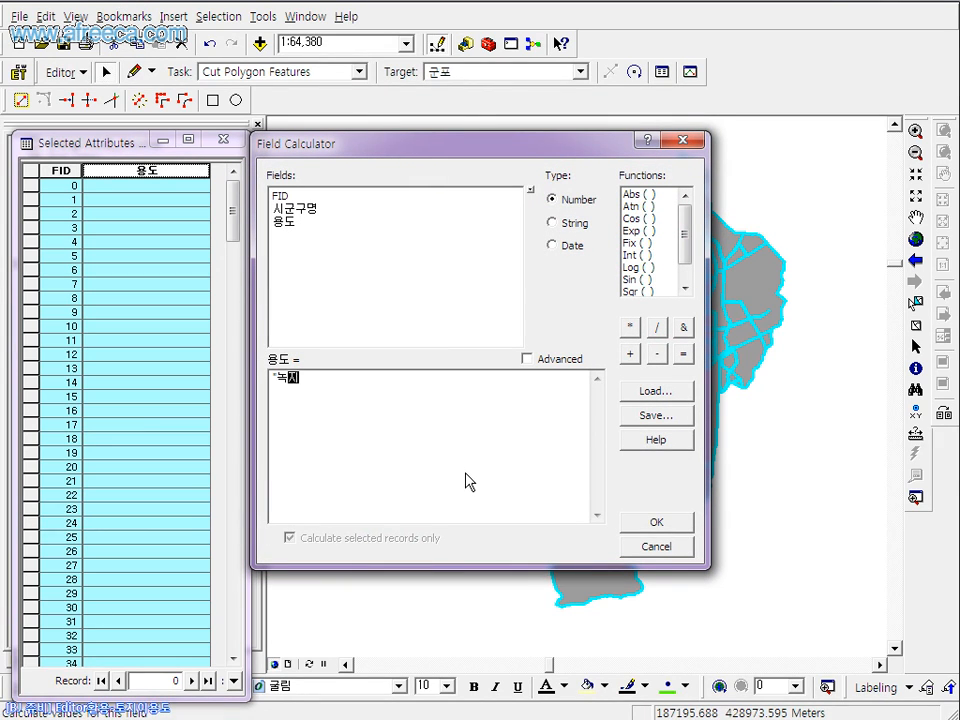
pyautogui.click(688, 526)
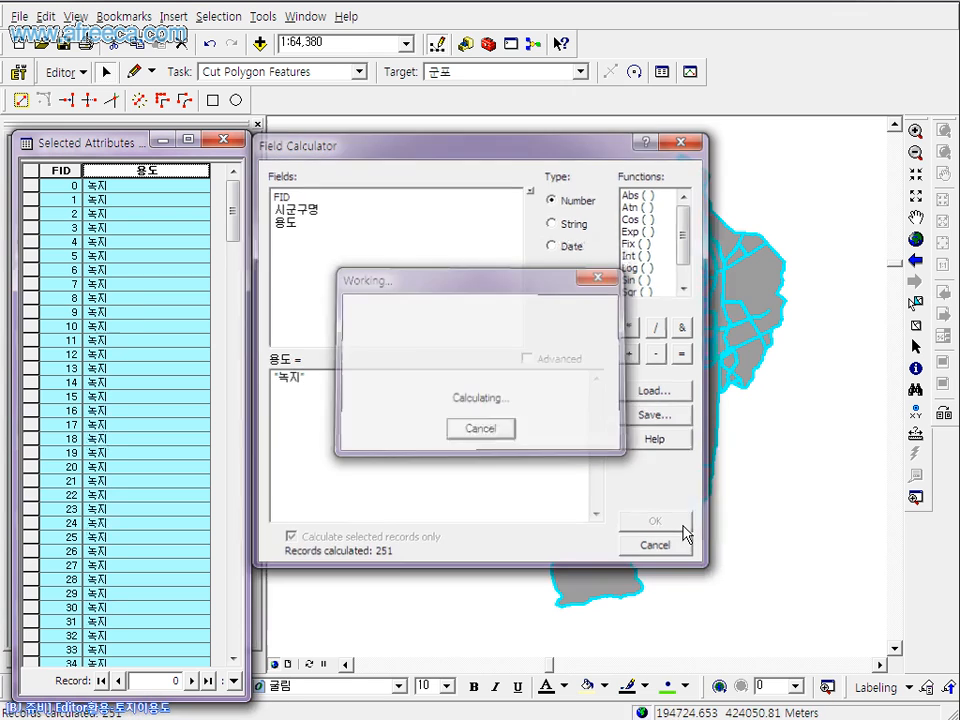
pyautogui.click(705, 522)
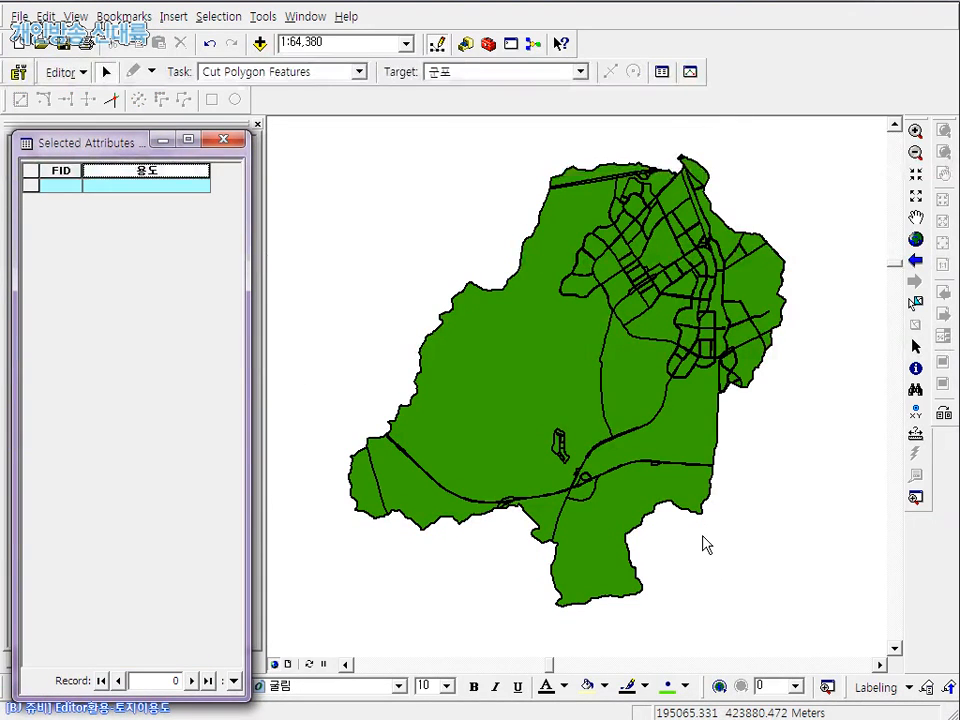
# Set 용도 to 상업 for the small four-sided block in the middle of the isolated cluster in southern 군포
pyautogui.scroll(-4, 705, 538)
pyautogui.moveTo(654, 586); pyautogui.dragTo(838, 316)
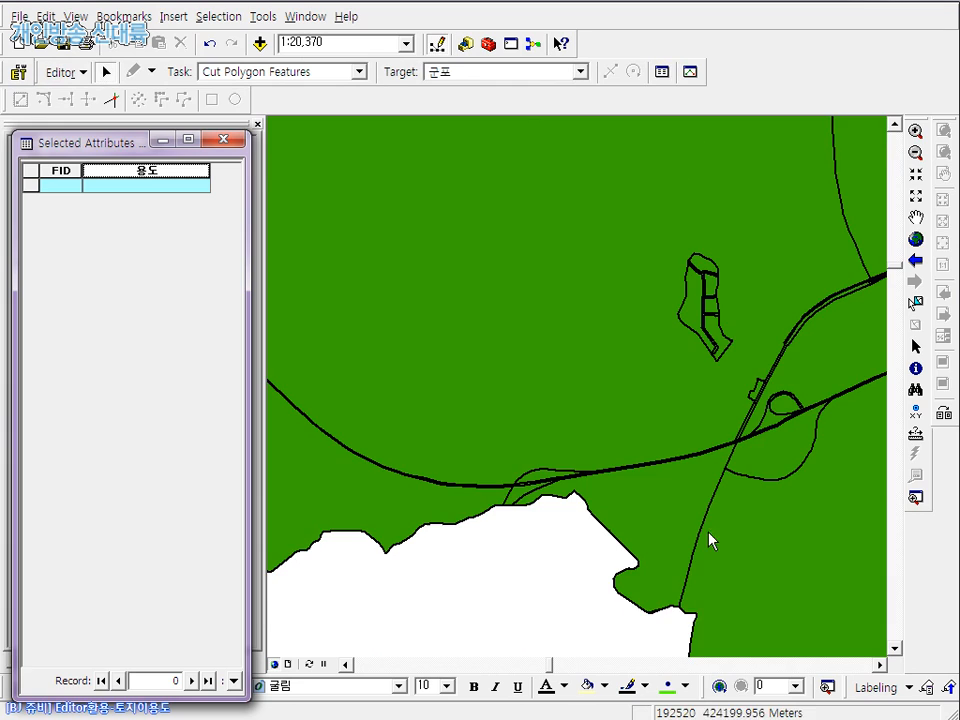
pyautogui.moveTo(710, 434); pyautogui.dragTo(602, 512)
pyautogui.scroll(-2, 603, 510)
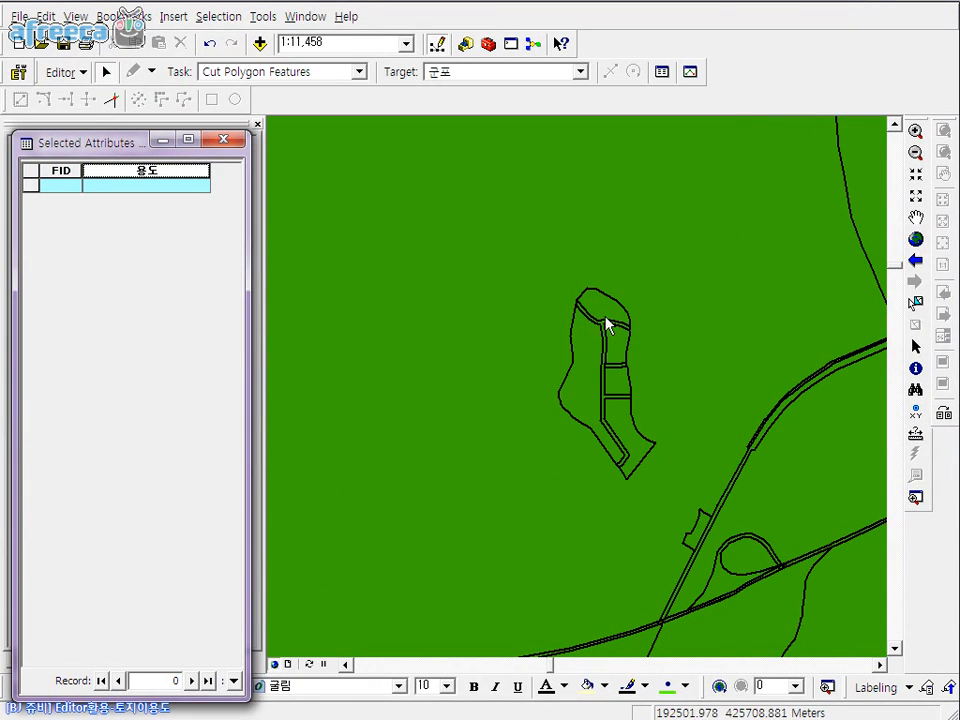
pyautogui.click(590, 358)
pyautogui.click(621, 353)
pyautogui.click(620, 388)
pyautogui.click(145, 189)
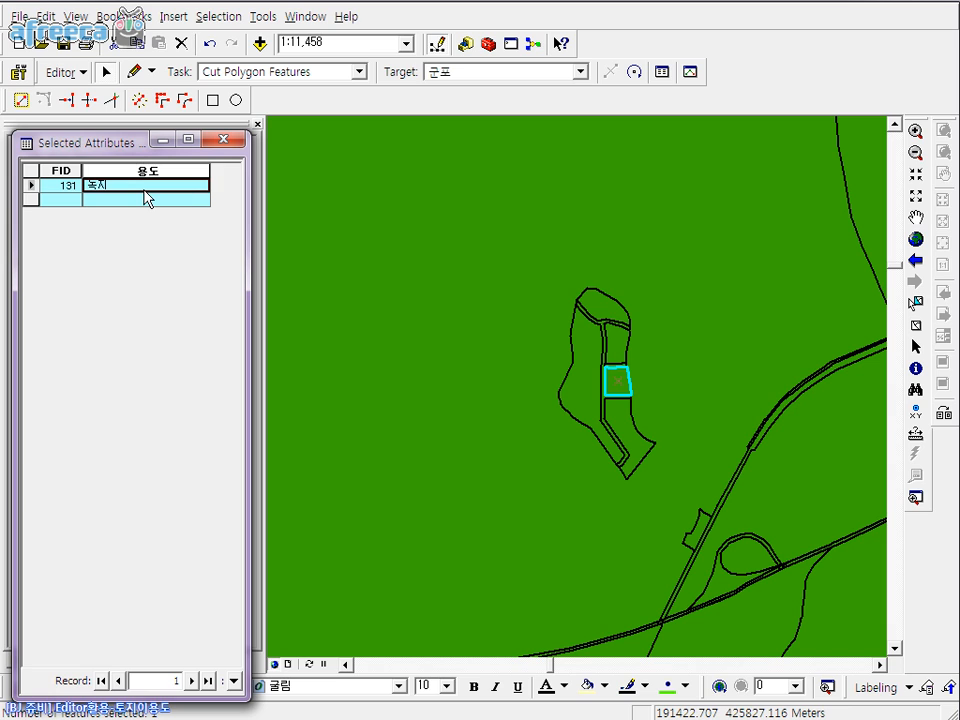
pyautogui.write('상업')
pyautogui.press('Return')
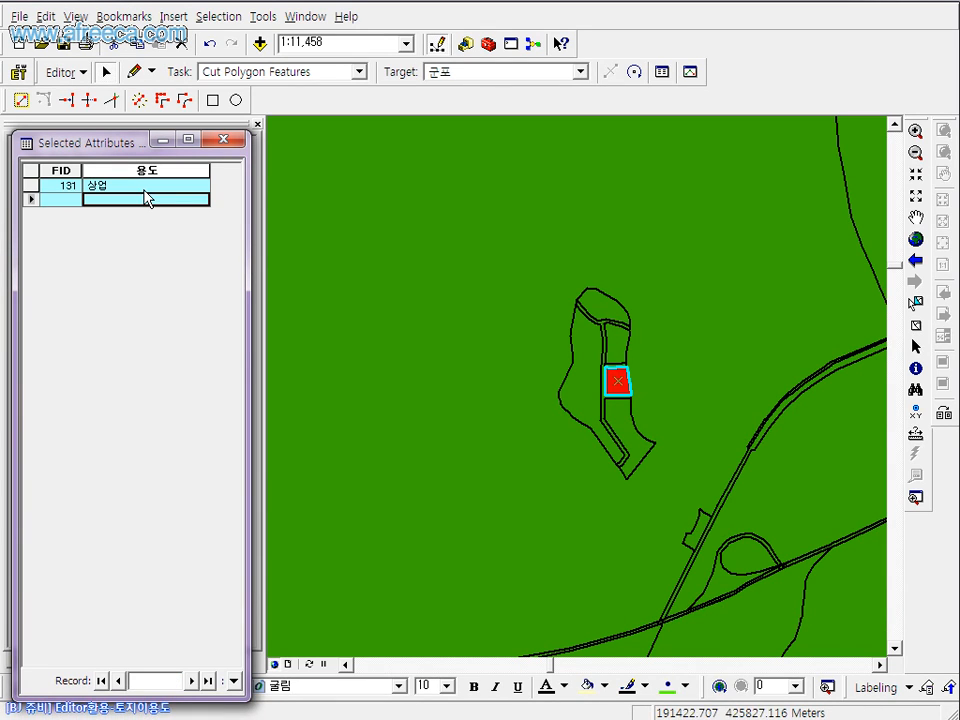
# Move the Selected Attributes table down to uncover the layer legend and collapse the 군포일대도로_Dissolve entry
pyautogui.click(630, 426)
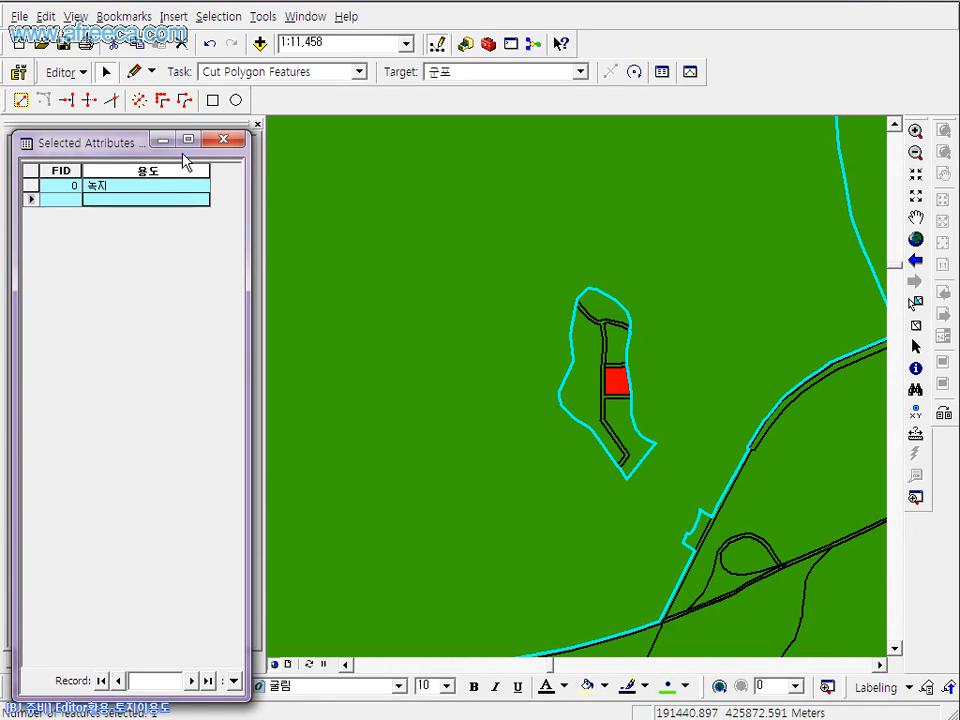
pyautogui.moveTo(124, 147); pyautogui.dragTo(113, 360)
pyautogui.click(25, 662)
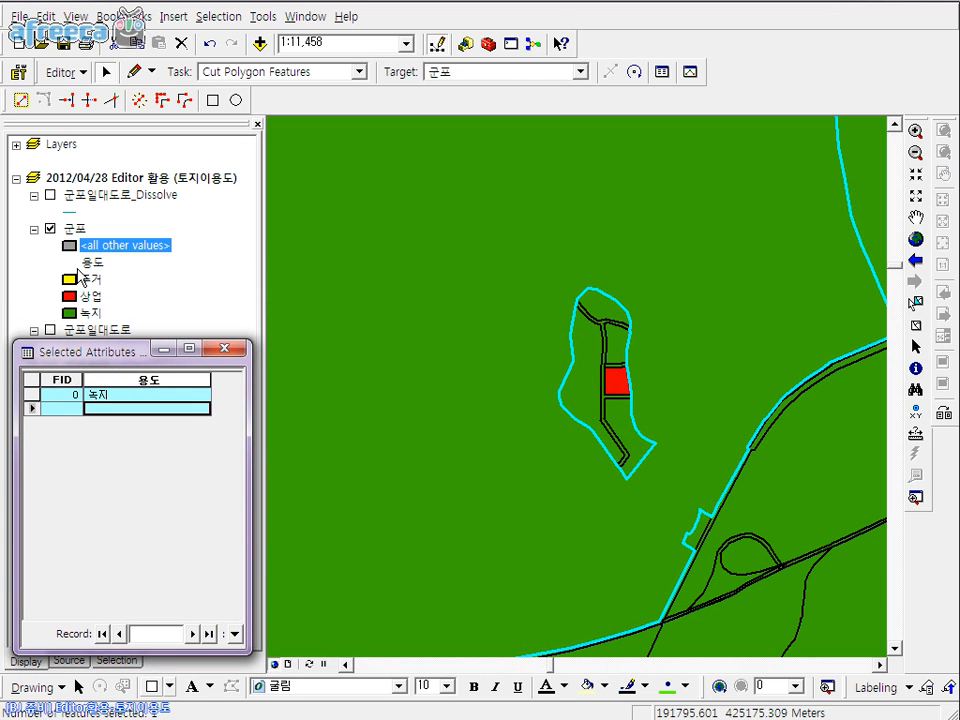
pyautogui.click(34, 196)
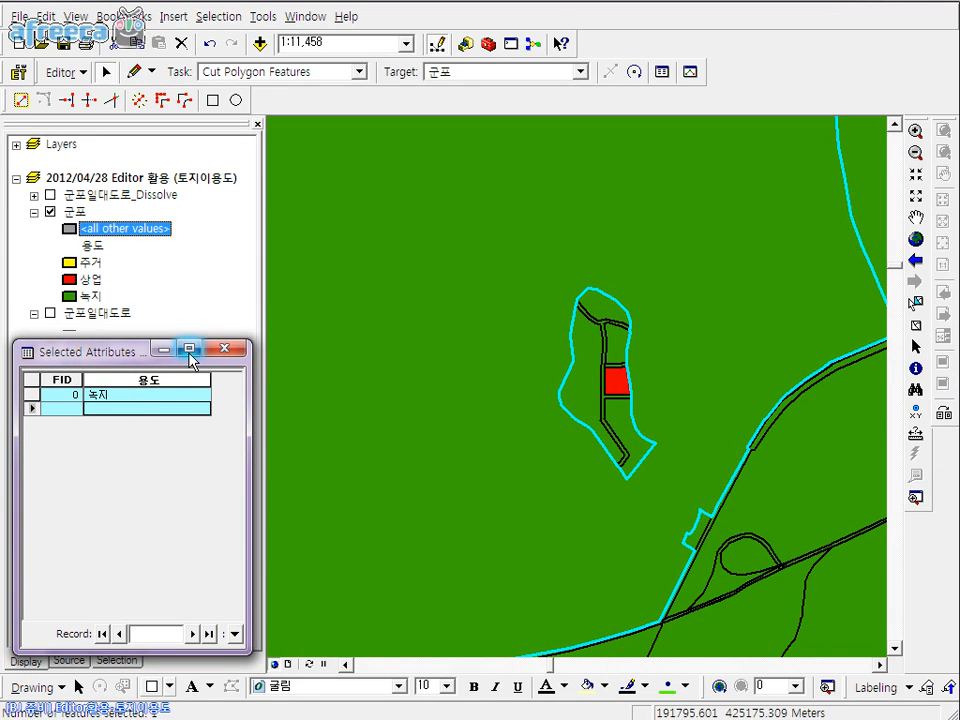
# Select the four green blocks surrounding the 상업 block in the isolated cluster and calculate their 용도 as "주거"
pyautogui.click(596, 392)
pyautogui.keyDown('shift'); pyautogui.click(614, 346); pyautogui.keyUp('shift')
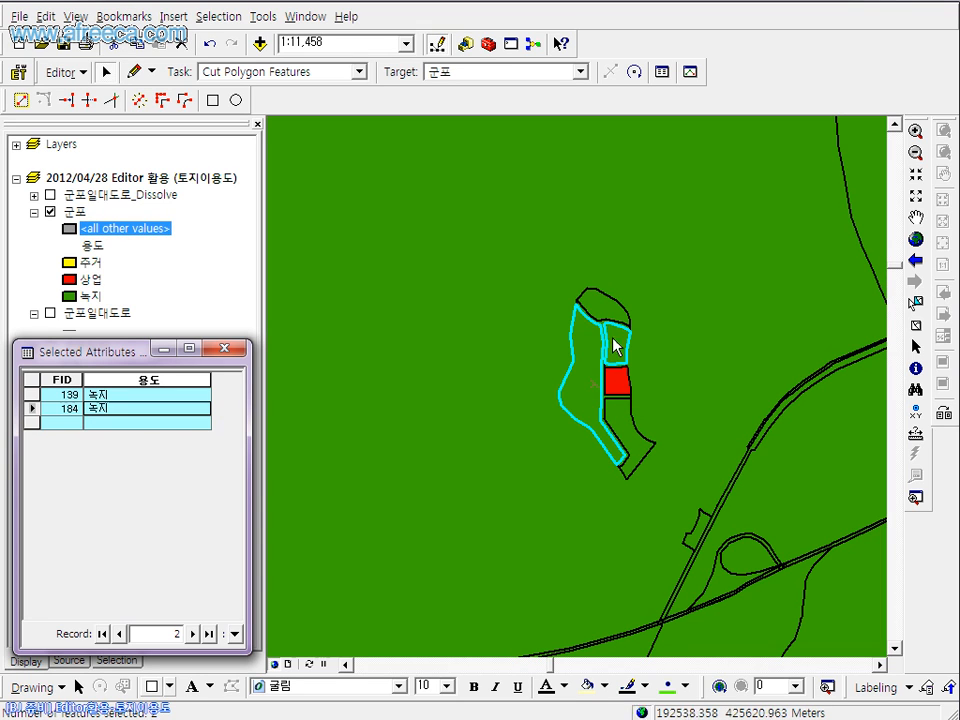
pyautogui.keyDown('shift'); pyautogui.click(600, 315); pyautogui.keyUp('shift')
pyautogui.keyDown('shift'); pyautogui.click(632, 450); pyautogui.keyUp('shift')
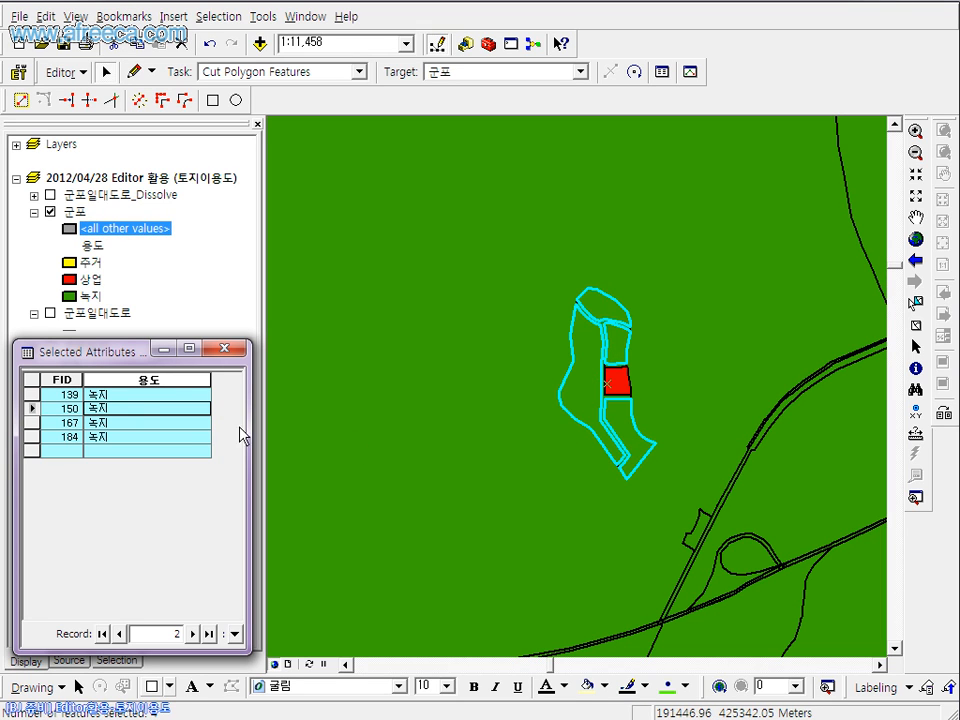
pyautogui.click(138, 396)
pyautogui.rightClick(160, 390)
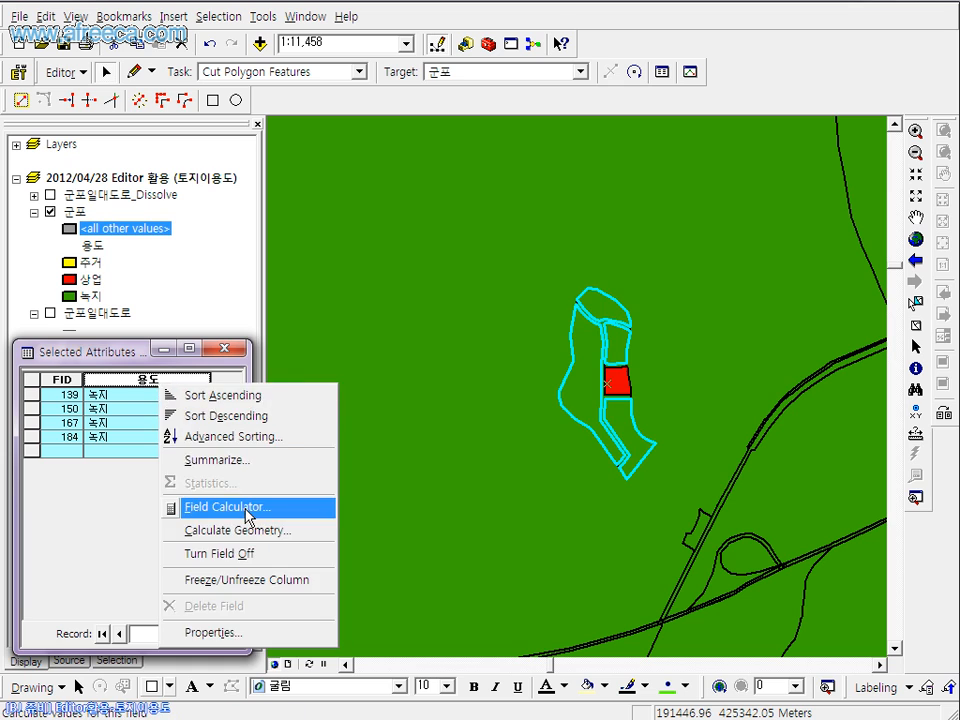
pyautogui.click(249, 508)
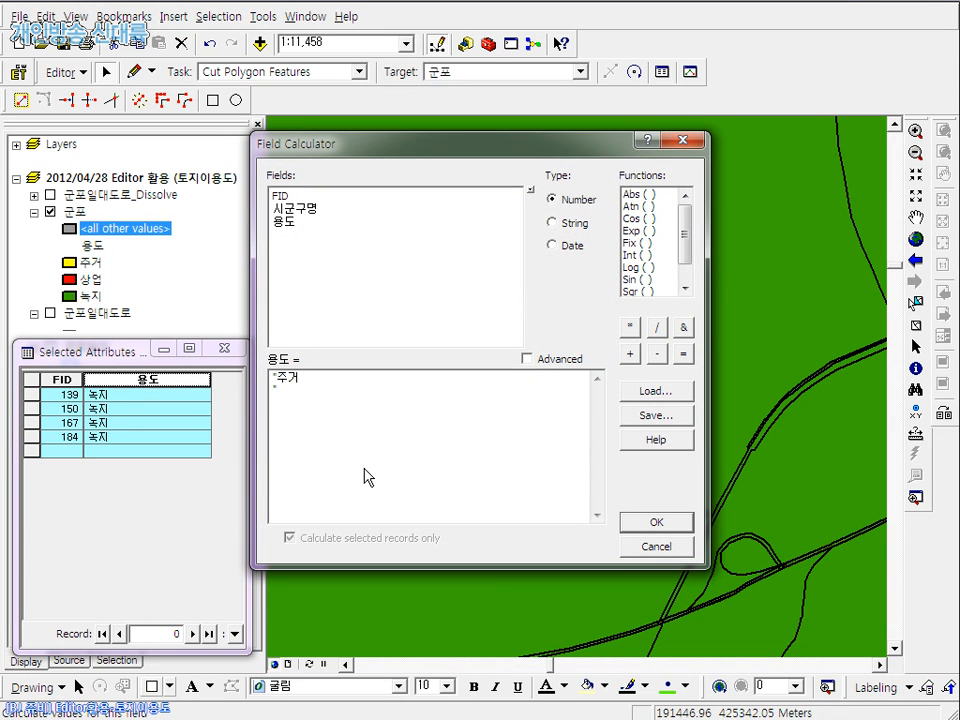
pyautogui.click(651, 523)
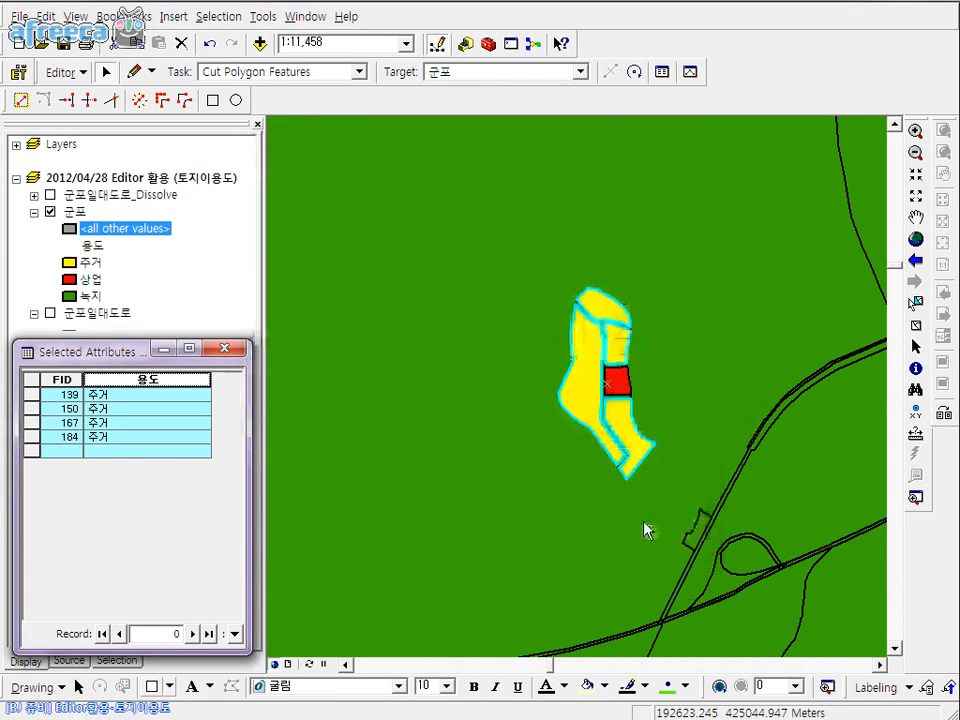
# Set 용도 to 상업 for the small roadside polygon southeast of the 주거 cluster
pyautogui.click(662, 520)
pyautogui.scroll(-2, 698, 597)
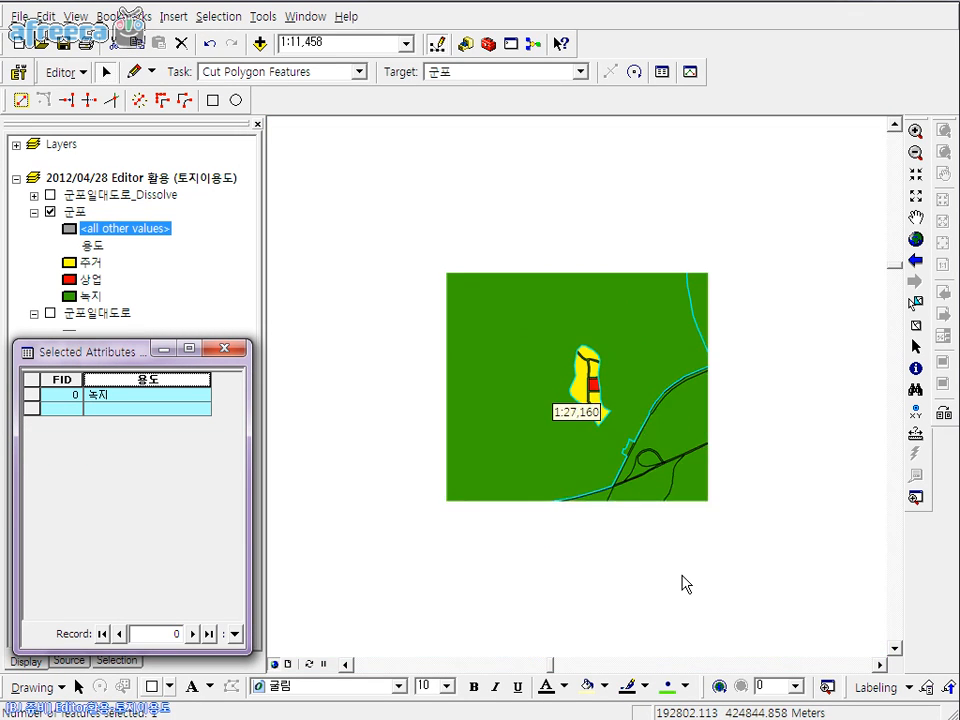
pyautogui.scroll(5, 681, 581)
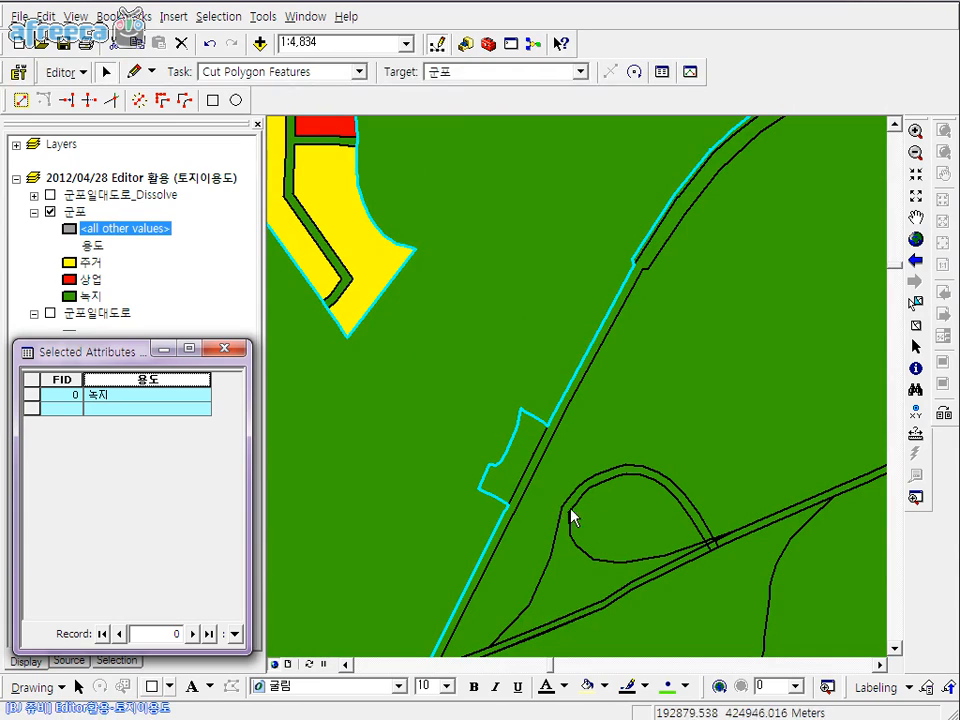
pyautogui.click(507, 485)
pyautogui.click(168, 399)
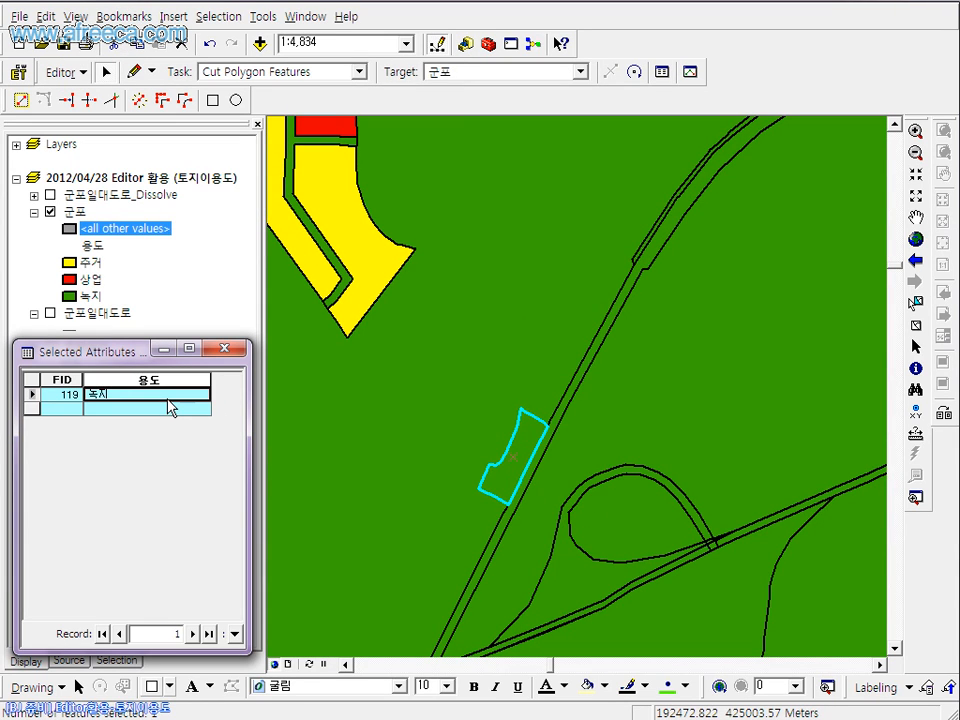
pyautogui.click(169, 402)
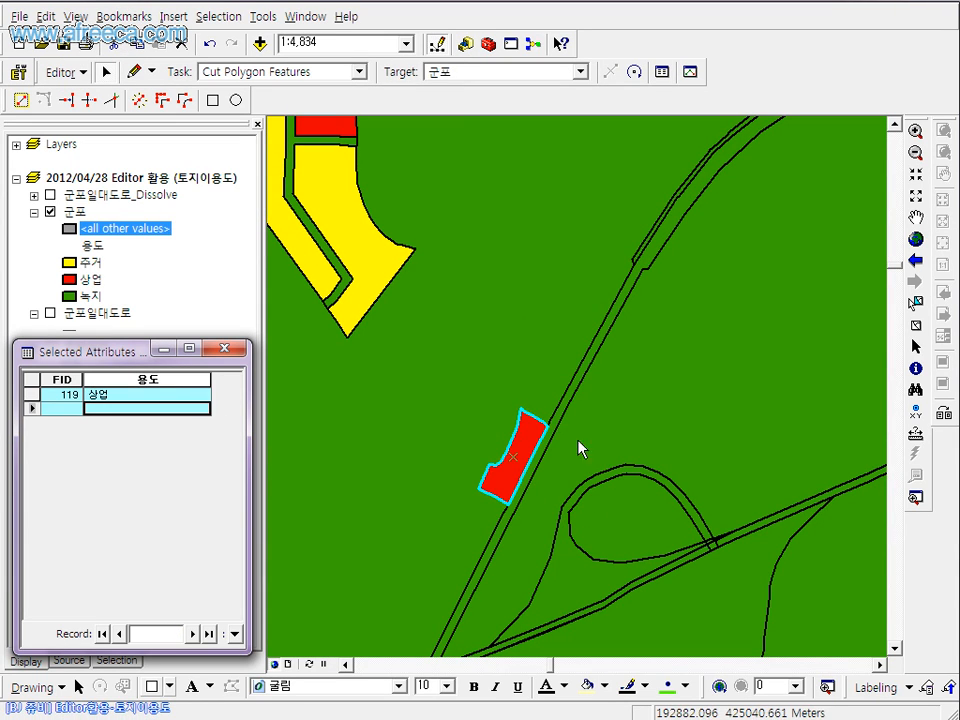
# Select the nine adjoining blocks along the northwestern edge of the urban road grid in northern 군포
pyautogui.scroll(8, 590, 455)
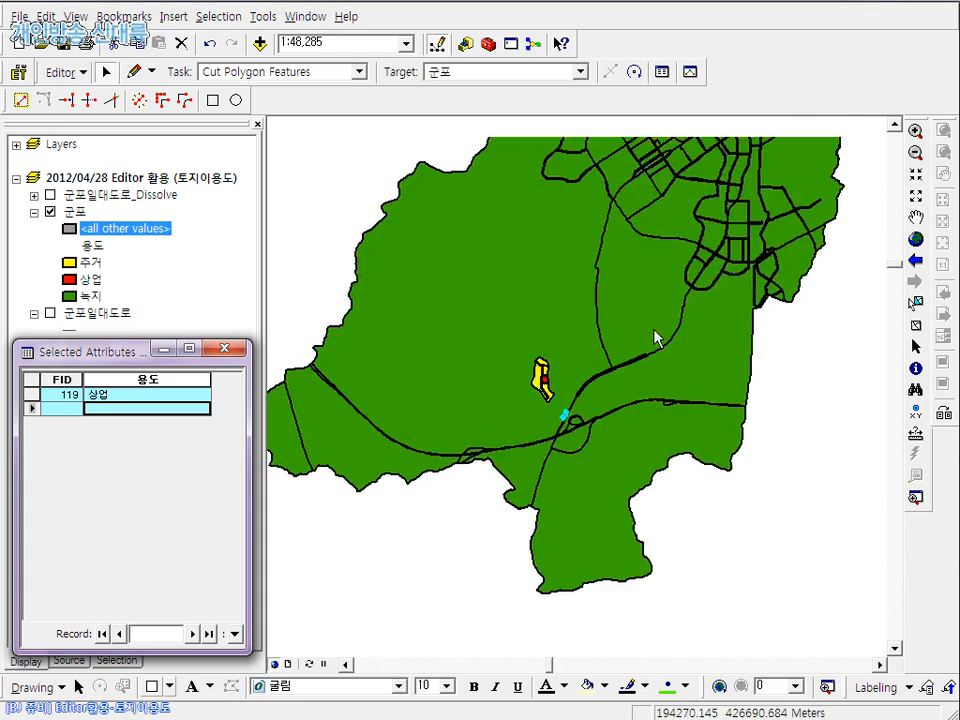
pyautogui.scroll(-3, 574, 422)
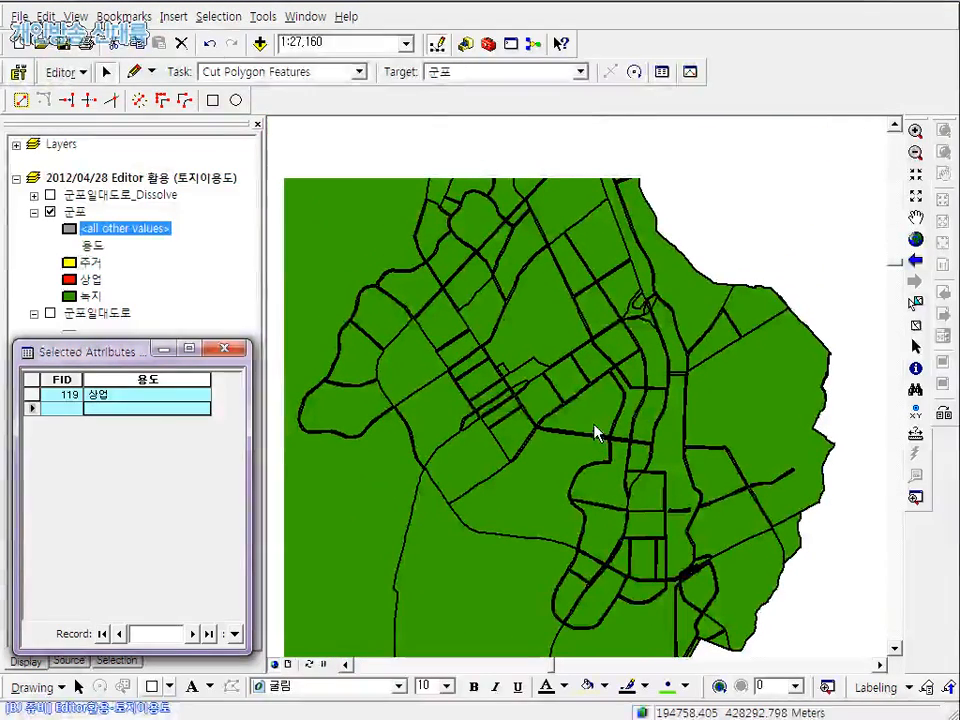
pyautogui.click(345, 405)
pyautogui.keyDown('shift'); pyautogui.click(372, 350); pyautogui.keyUp('shift')
pyautogui.keyDown('shift'); pyautogui.click(381, 317); pyautogui.keyUp('shift')
pyautogui.keyDown('shift'); pyautogui.click(425, 285); pyautogui.keyUp('shift')
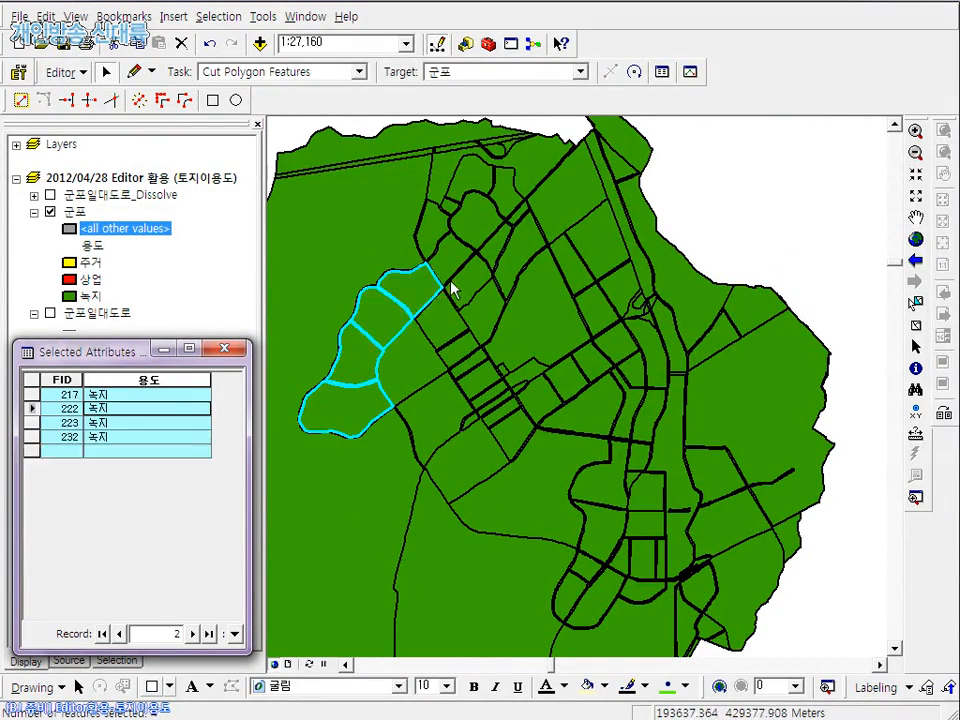
pyautogui.keyDown('shift'); pyautogui.click(440, 262); pyautogui.keyUp('shift')
pyautogui.keyDown('shift'); pyautogui.click(428, 228); pyautogui.keyUp('shift')
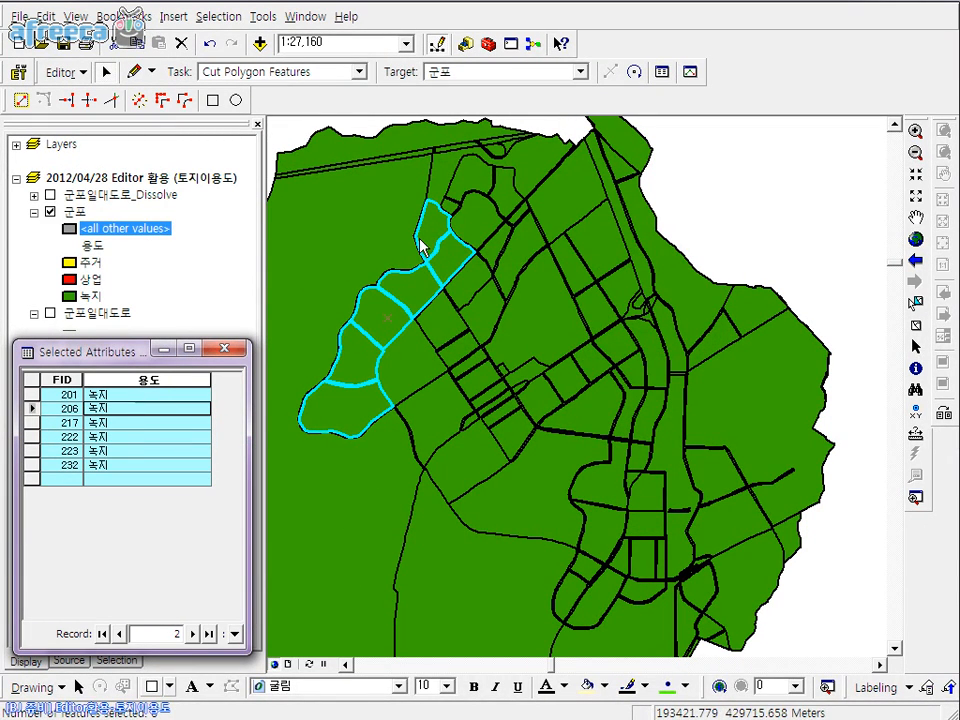
pyautogui.keyDown('shift'); pyautogui.click(497, 200); pyautogui.keyUp('shift')
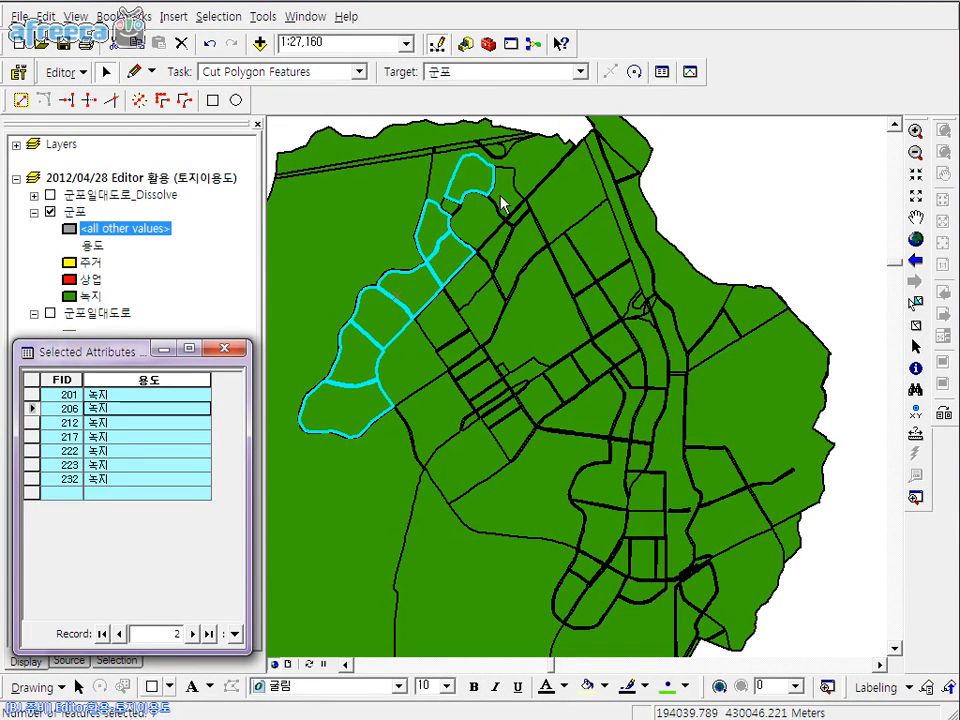
pyautogui.keyDown('shift'); pyautogui.click(487, 237); pyautogui.keyUp('shift')
pyautogui.keyDown('shift'); pyautogui.click(476, 230); pyautogui.keyUp('shift')
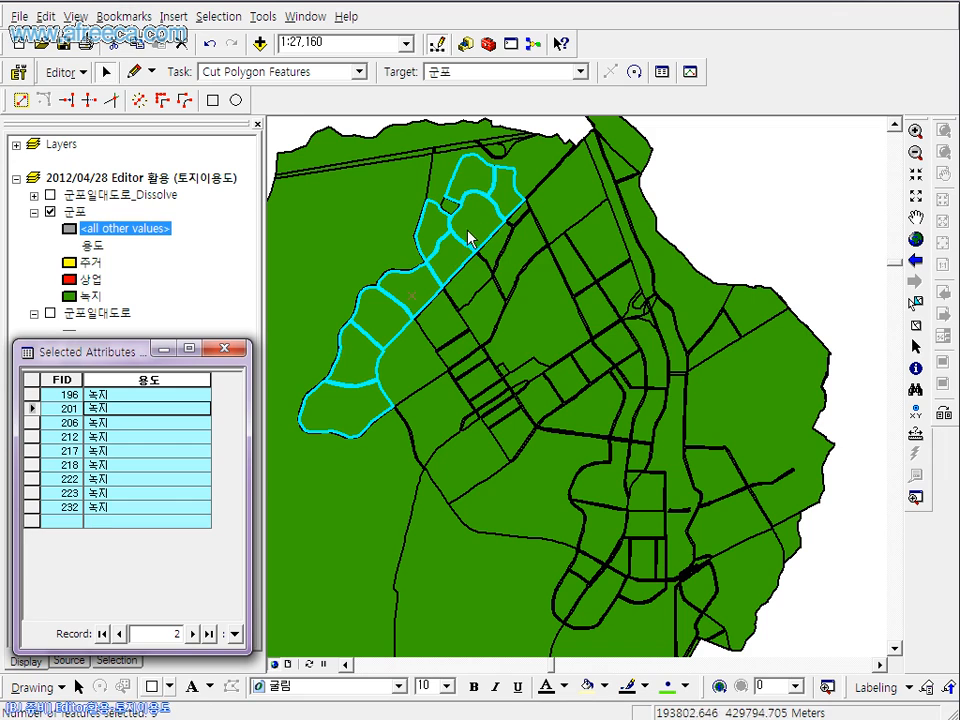
# Add the two large blocks southeast of the northwestern row and the four blocks stacked beside them to the selection
pyautogui.keyDown('shift'); pyautogui.click(407, 375); pyautogui.keyUp('shift')
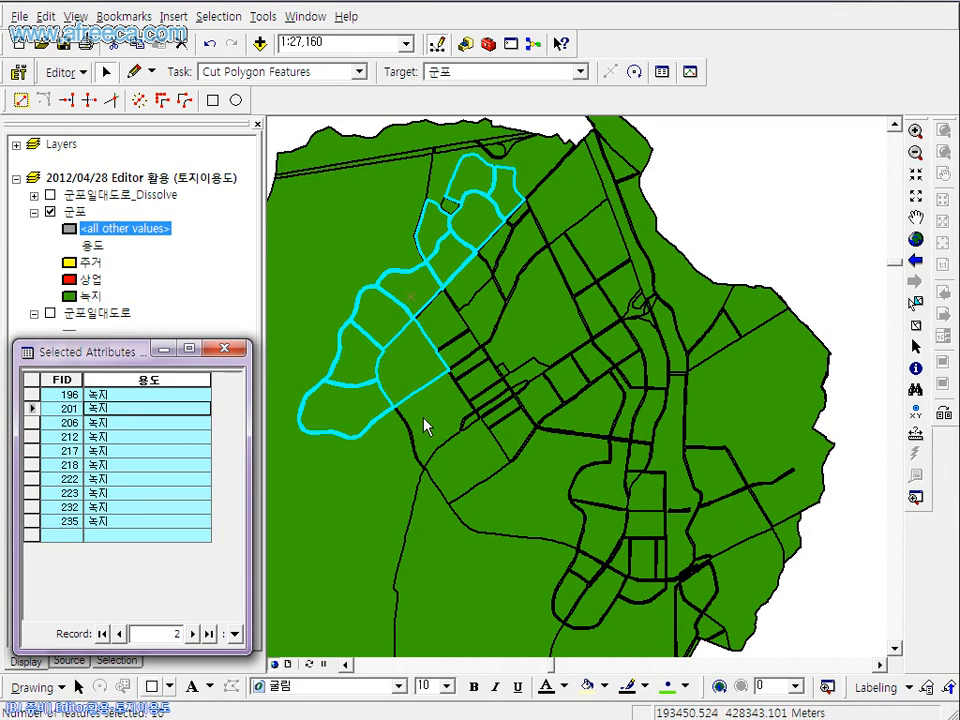
pyautogui.keyDown('shift'); pyautogui.click(424, 422); pyautogui.keyUp('shift')
pyautogui.keyDown('shift'); pyautogui.click(448, 340); pyautogui.keyUp('shift')
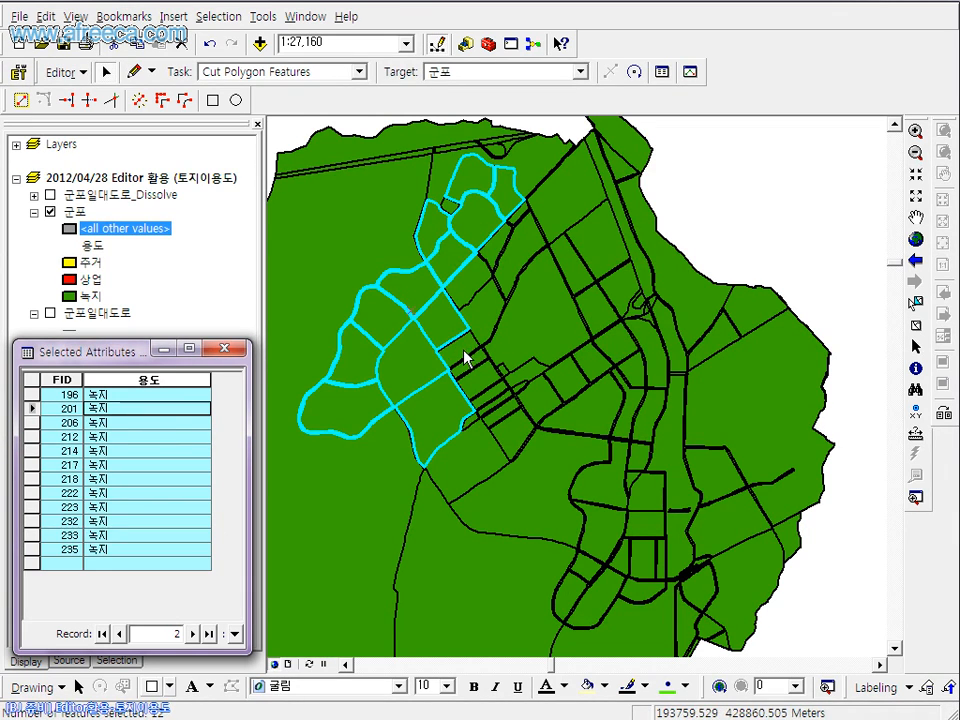
pyautogui.keyDown('shift'); pyautogui.click(467, 356); pyautogui.keyUp('shift')
pyautogui.keyDown('shift'); pyautogui.click(471, 374); pyautogui.keyUp('shift')
pyautogui.keyDown('shift'); pyautogui.click(487, 390); pyautogui.keyUp('shift')
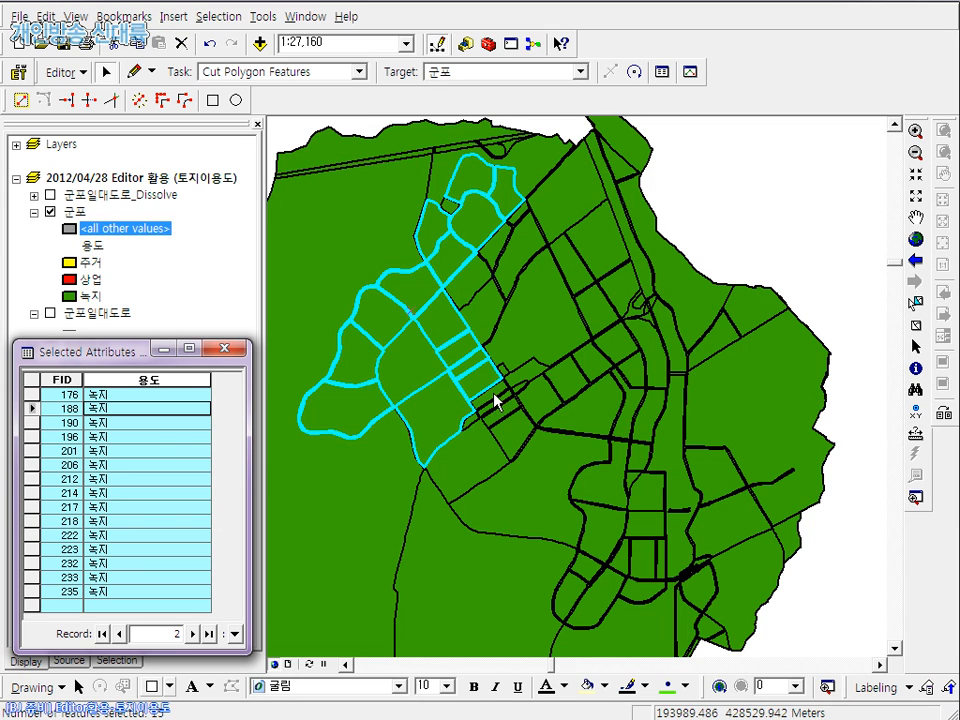
# Extend the selection through the blocks at the grid's southern edge and northeast along the diagonal road, leaving out the thin southern strip
pyautogui.keyDown('shift'); pyautogui.click(499, 410); pyautogui.keyUp('shift')
pyautogui.keyDown('shift'); pyautogui.click(506, 426); pyautogui.keyUp('shift')
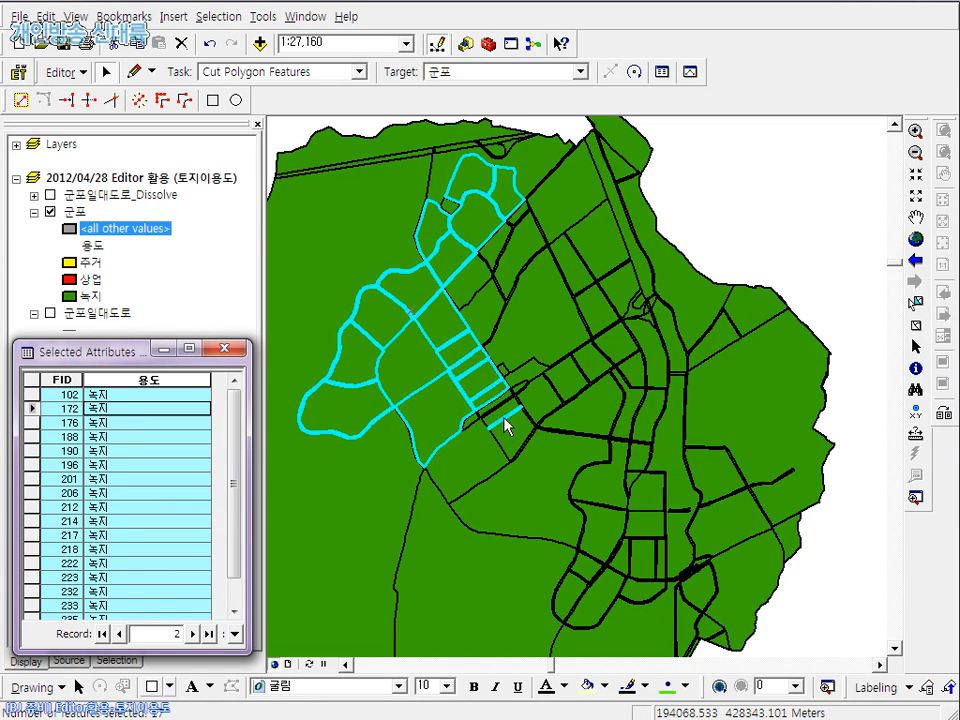
pyautogui.keyDown('shift'); pyautogui.click(506, 426); pyautogui.keyUp('shift')
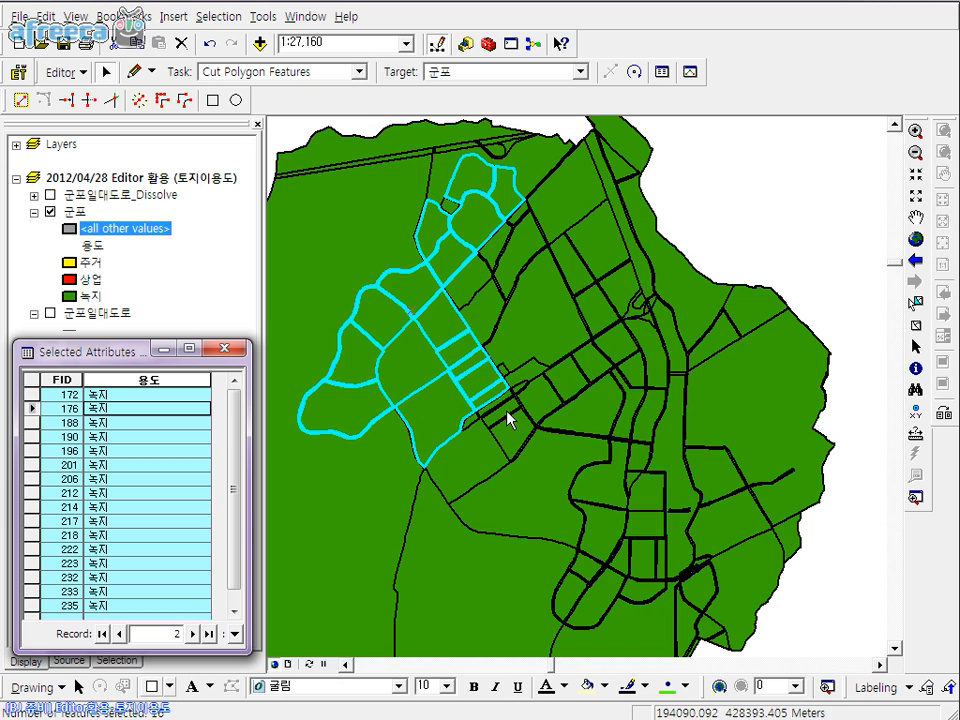
pyautogui.keyDown('shift'); pyautogui.click(516, 440); pyautogui.keyUp('shift')
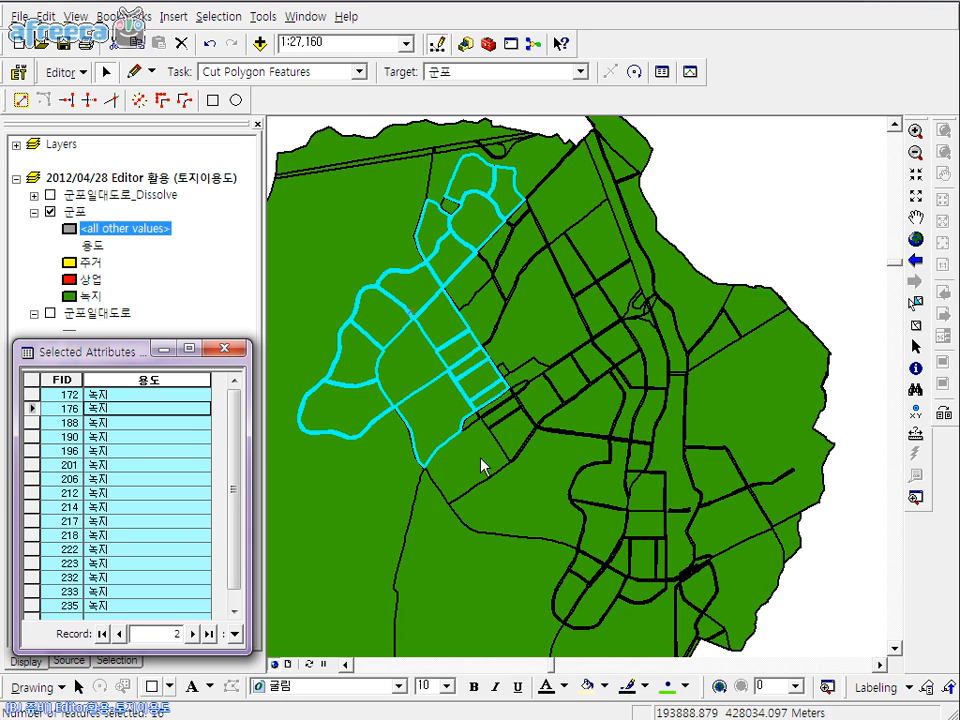
pyautogui.keyDown('shift'); pyautogui.click(556, 398); pyautogui.keyUp('shift')
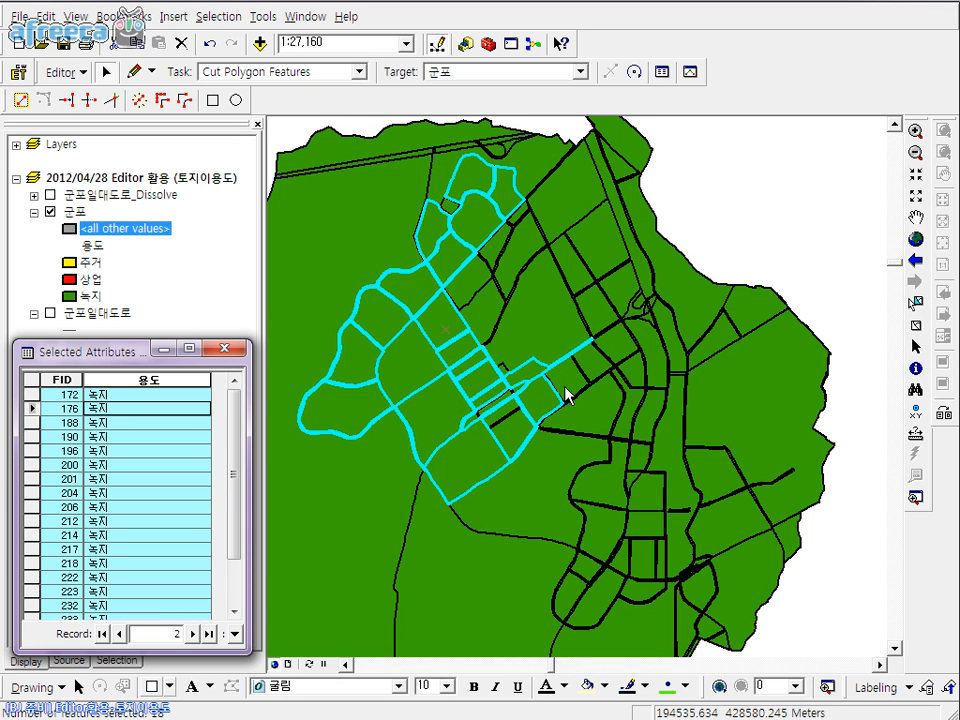
pyautogui.keyDown('shift'); pyautogui.click(611, 343); pyautogui.keyUp('shift')
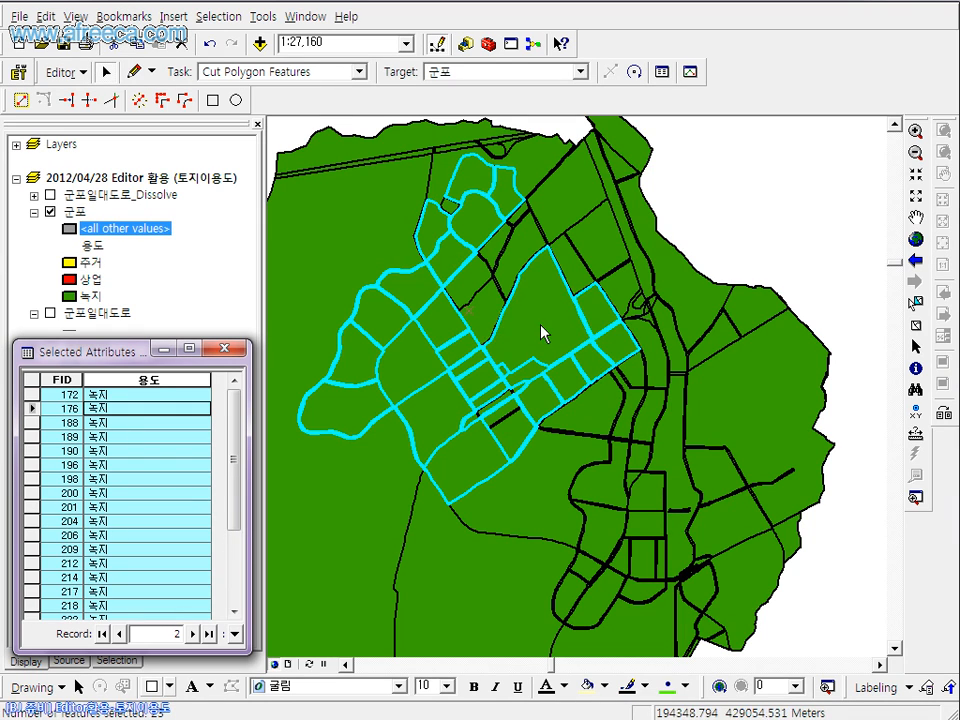
# Add the blocks north and northeast of the central triangular green area to the selection, leaving that triangle unselected
pyautogui.keyDown('shift'); pyautogui.click(514, 261); pyautogui.keyUp('shift')
pyautogui.keyDown('shift'); pyautogui.click(483, 311); pyautogui.keyUp('shift')
pyautogui.keyDown('shift'); pyautogui.click(473, 281); pyautogui.keyUp('shift')
pyautogui.keyDown('shift'); pyautogui.click(493, 255); pyautogui.keyUp('shift')
pyautogui.keyDown('shift'); pyautogui.click(553, 176); pyautogui.keyUp('shift')
pyautogui.keyDown('shift'); pyautogui.click(599, 246); pyautogui.keyUp('shift')
pyautogui.keyDown('shift'); pyautogui.click(581, 267); pyautogui.keyUp('shift')
pyautogui.keyDown('shift'); pyautogui.click(625, 289); pyautogui.keyUp('shift')
# Add the blocks along the curving central road corridor and the large southeastern blocks to the selection
pyautogui.keyDown('shift'); pyautogui.click(657, 358); pyautogui.keyUp('shift')
pyautogui.keyDown('shift'); pyautogui.click(635, 378); pyautogui.keyUp('shift')
pyautogui.keyDown('shift'); pyautogui.click(629, 405); pyautogui.keyUp('shift')
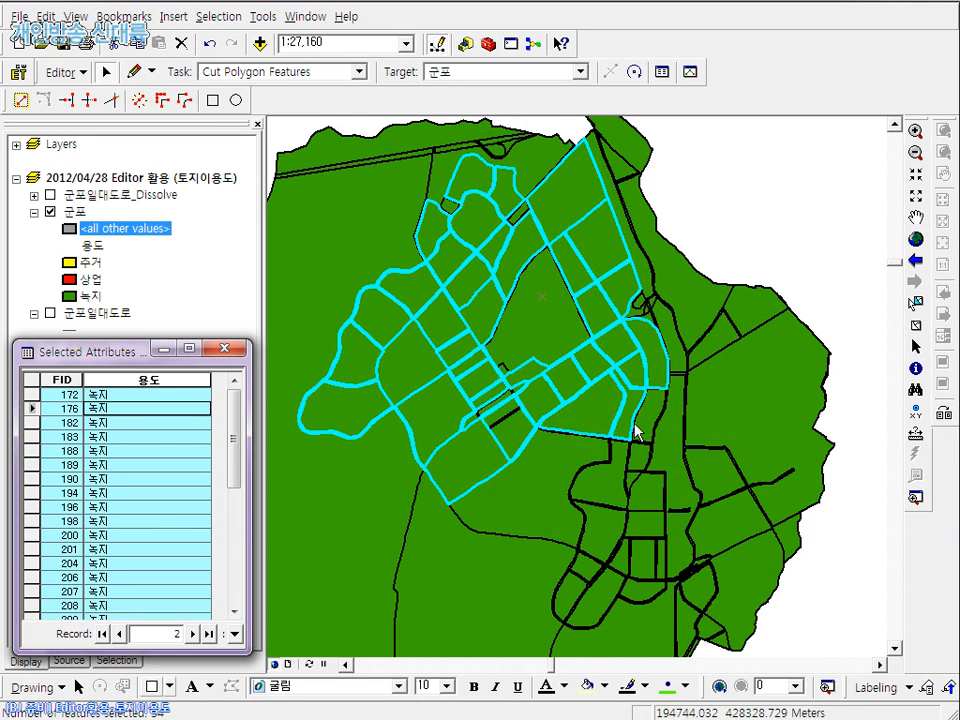
pyautogui.keyDown('shift'); pyautogui.click(645, 469); pyautogui.keyUp('shift')
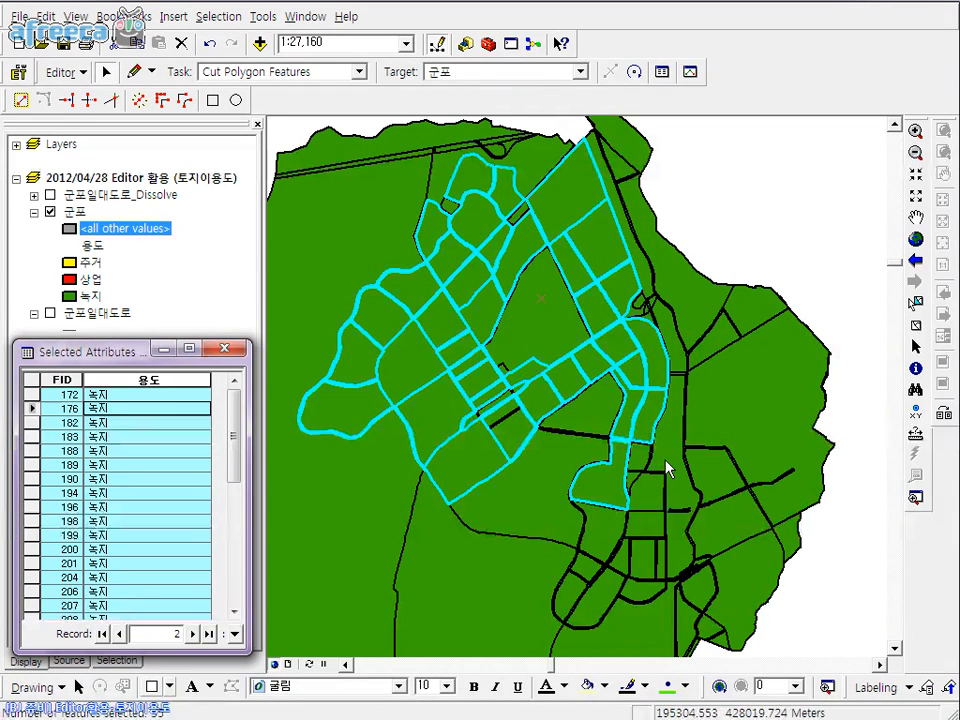
pyautogui.keyDown('shift'); pyautogui.click(667, 468); pyautogui.keyUp('shift')
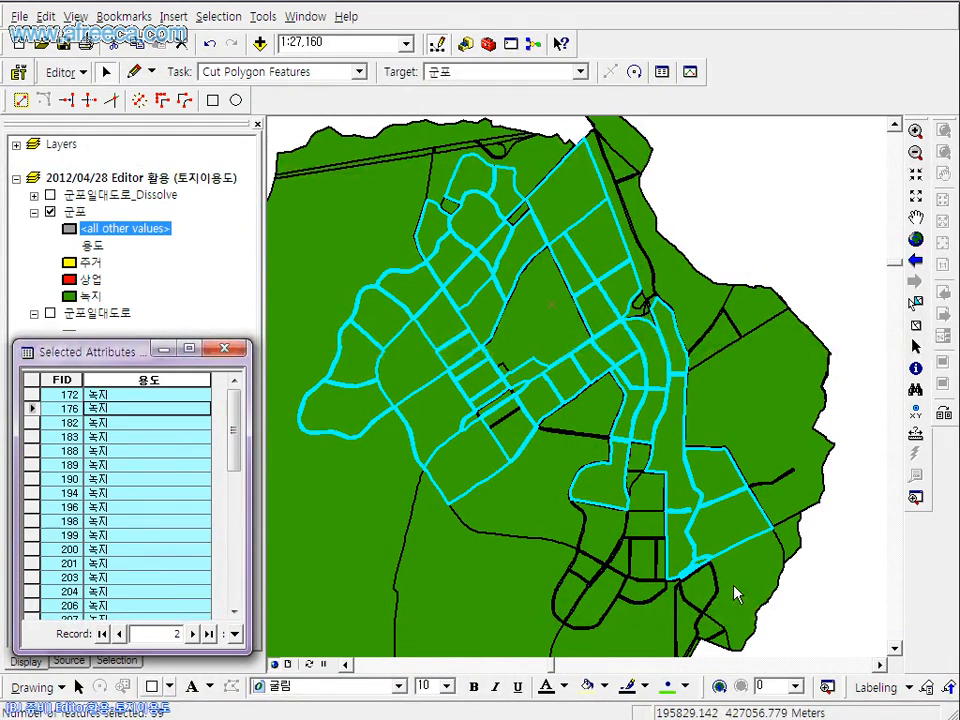
pyautogui.keyDown('shift'); pyautogui.click(701, 606); pyautogui.keyUp('shift')
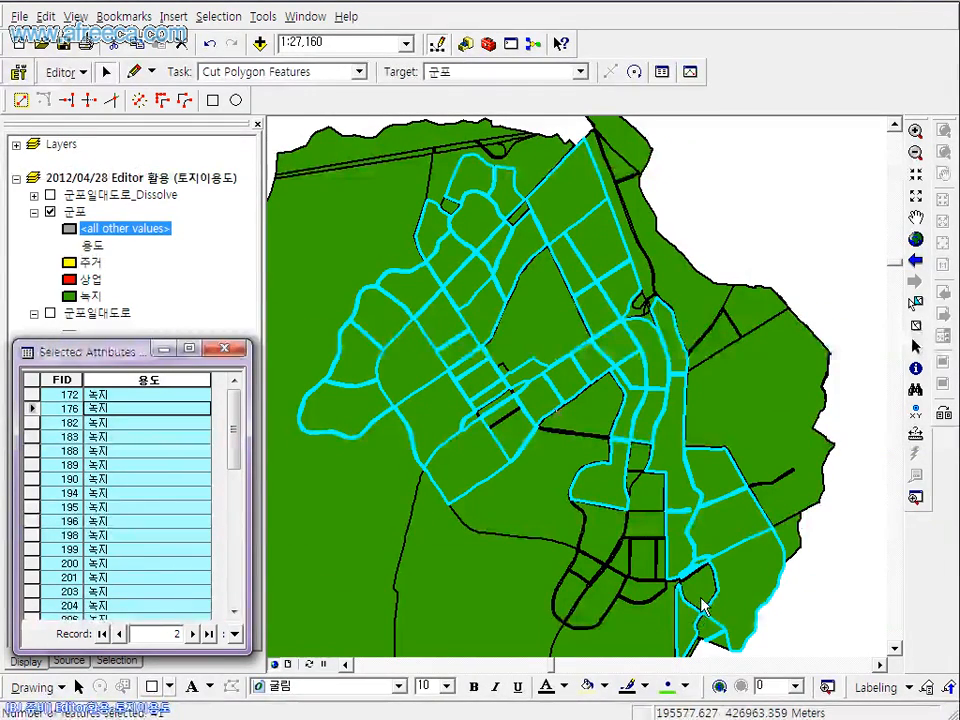
# Add the residential blocks around the southern end of the road grid to the selection
pyautogui.keyDown('shift'); pyautogui.click(639, 596); pyautogui.keyUp('shift')
pyautogui.keyDown('shift'); pyautogui.click(561, 610); pyautogui.keyUp('shift')
pyautogui.keyDown('shift'); pyautogui.click(566, 597); pyautogui.keyUp('shift')
pyautogui.keyDown('shift'); pyautogui.click(601, 541); pyautogui.keyUp('shift')
pyautogui.keyDown('shift'); pyautogui.click(645, 529); pyautogui.keyUp('shift')
pyautogui.keyDown('shift'); pyautogui.click(651, 502); pyautogui.keyUp('shift')
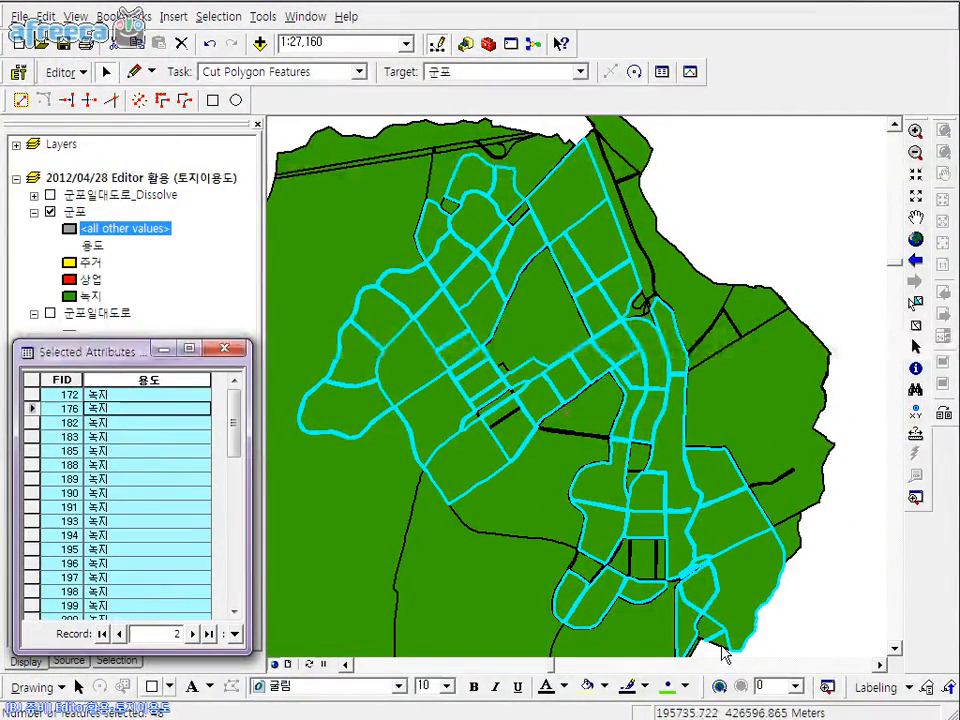
# Calculate 용도 as "주거" for all selected blocks and clear the selection
pyautogui.rightClick(184, 385)
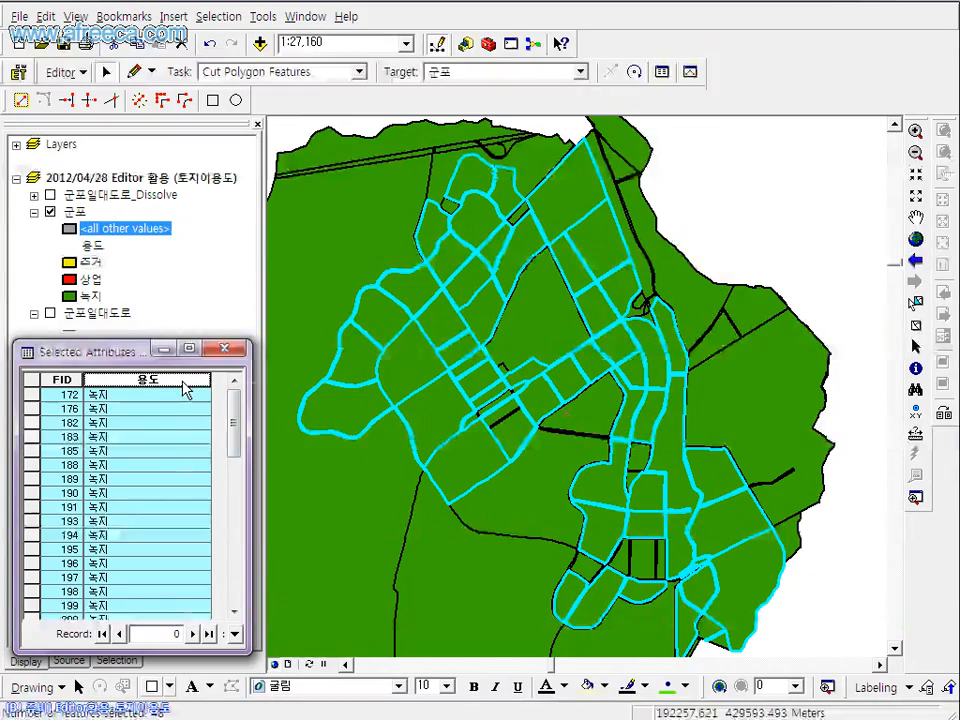
pyautogui.click(285, 506)
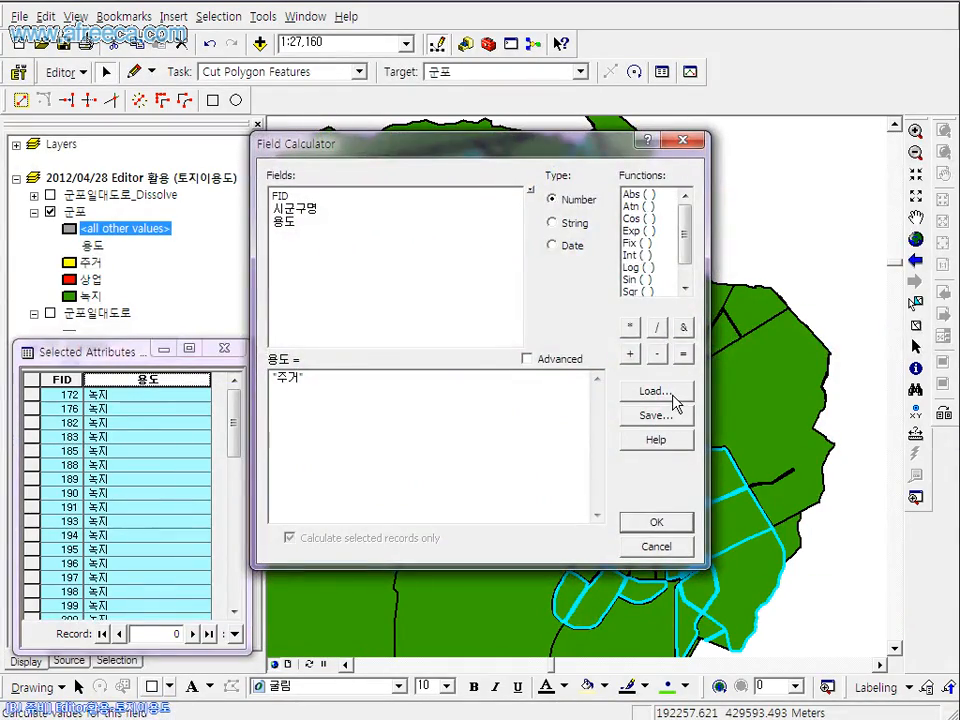
pyautogui.click(655, 522)
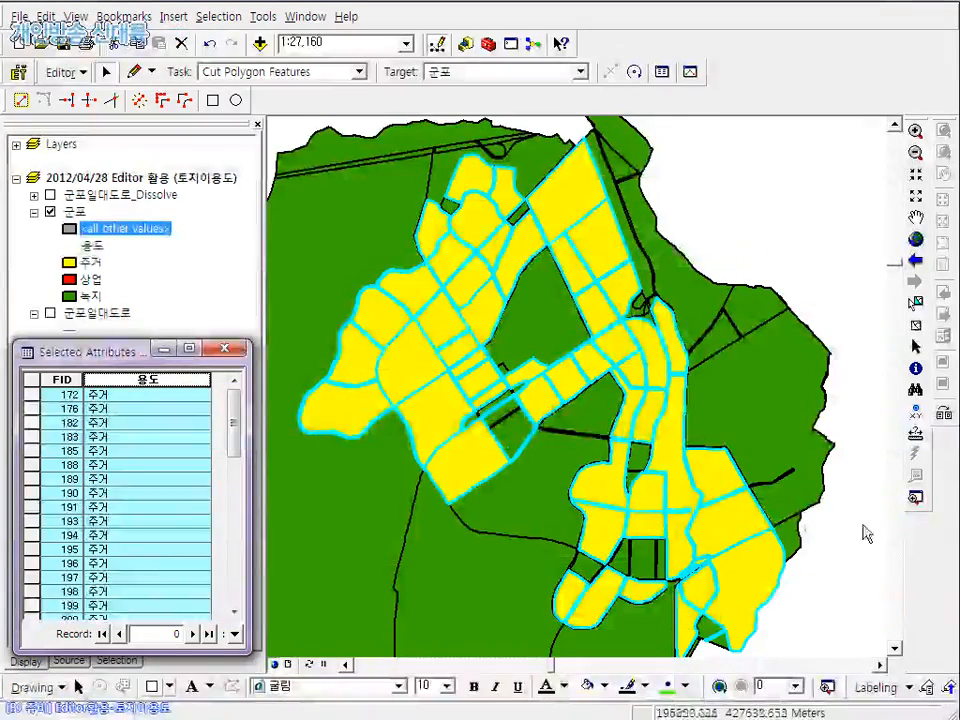
pyautogui.click(848, 542)
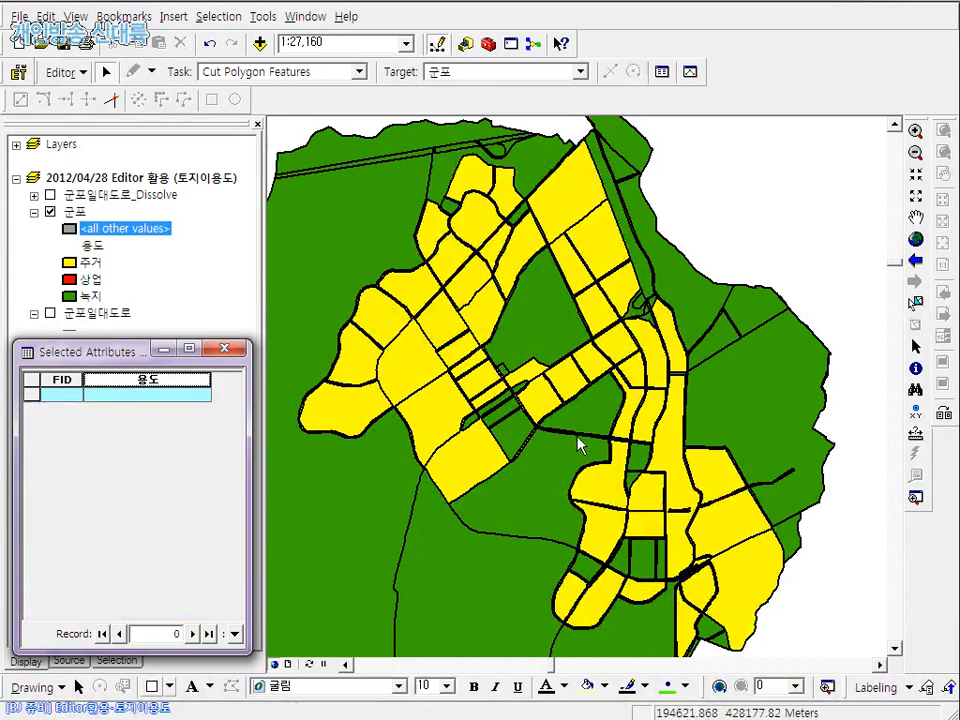
# Set 용도 to 주거 for the remaining green block at the grid's southern corner and clear the selection
pyautogui.click(517, 436)
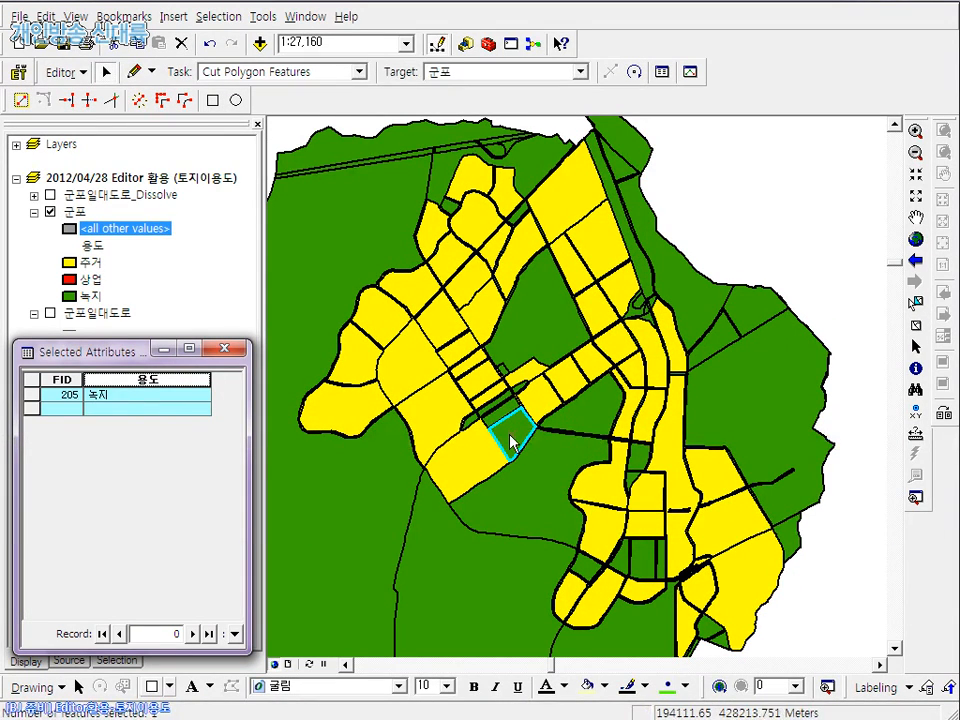
pyautogui.click(140, 398)
pyautogui.write('주거')
pyautogui.press('Return')
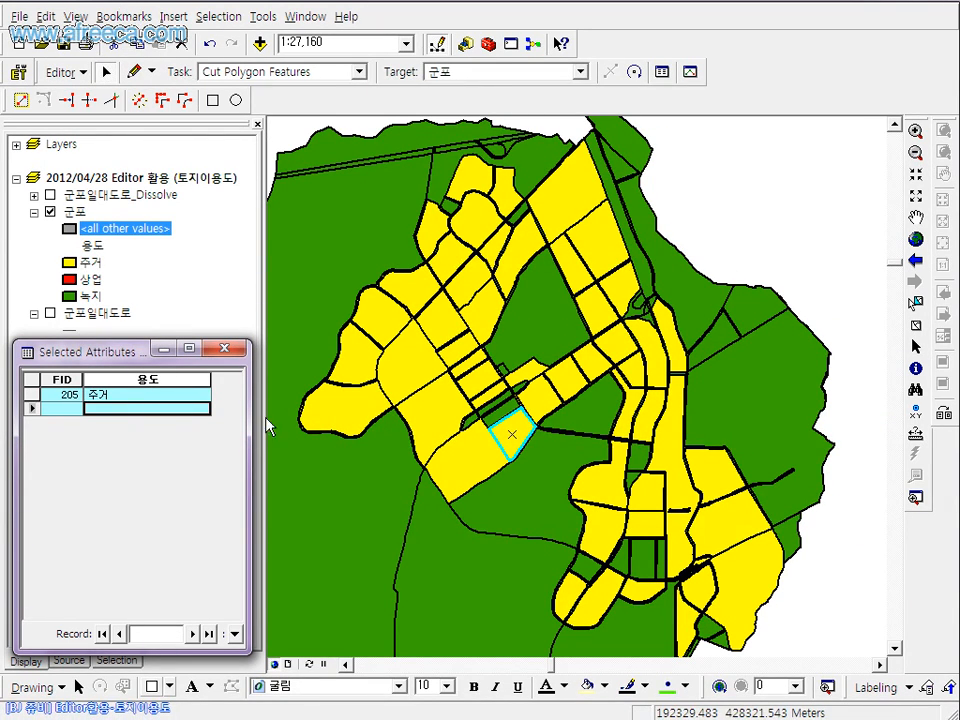
pyautogui.click(598, 264)
pyautogui.click(743, 224)
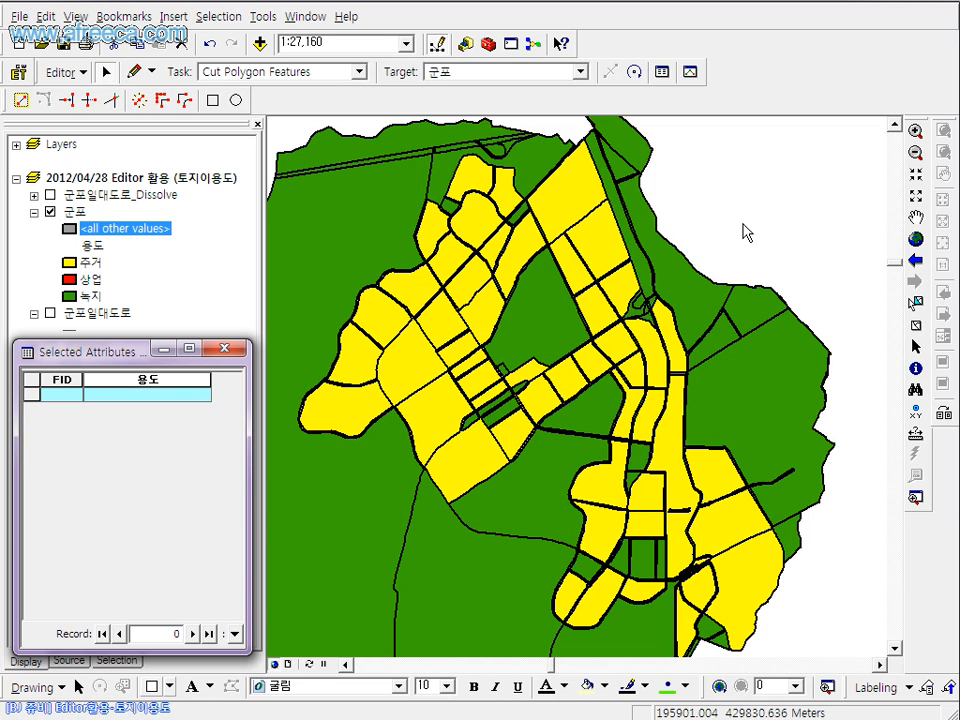
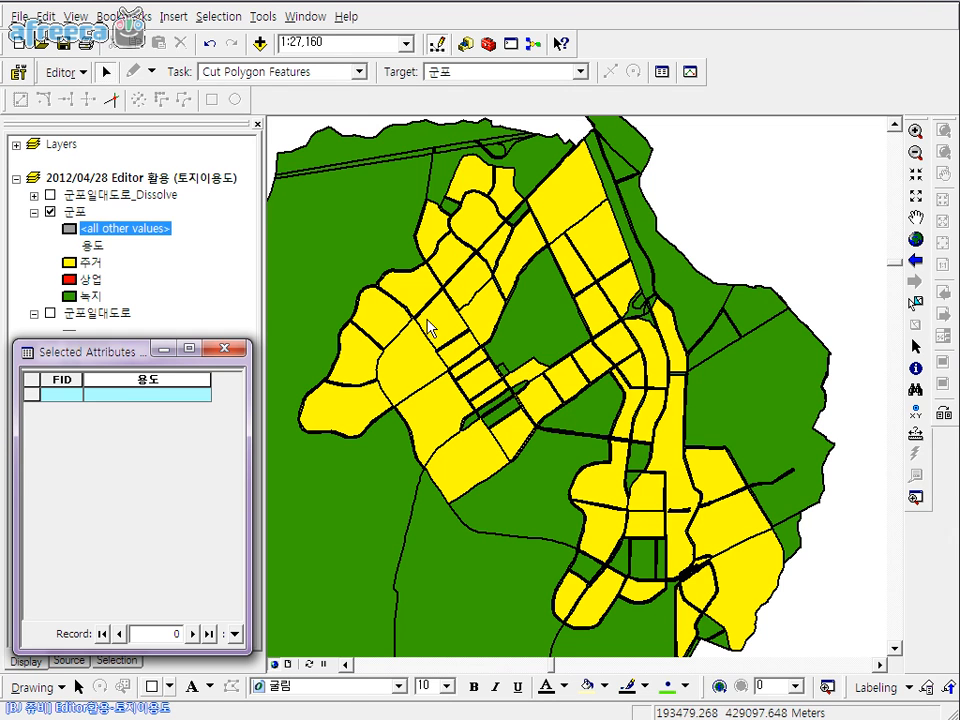
# Select the small green square and the four green blocks southeast of the stack of narrow 주거 blocks
pyautogui.scroll(5, 469, 391)
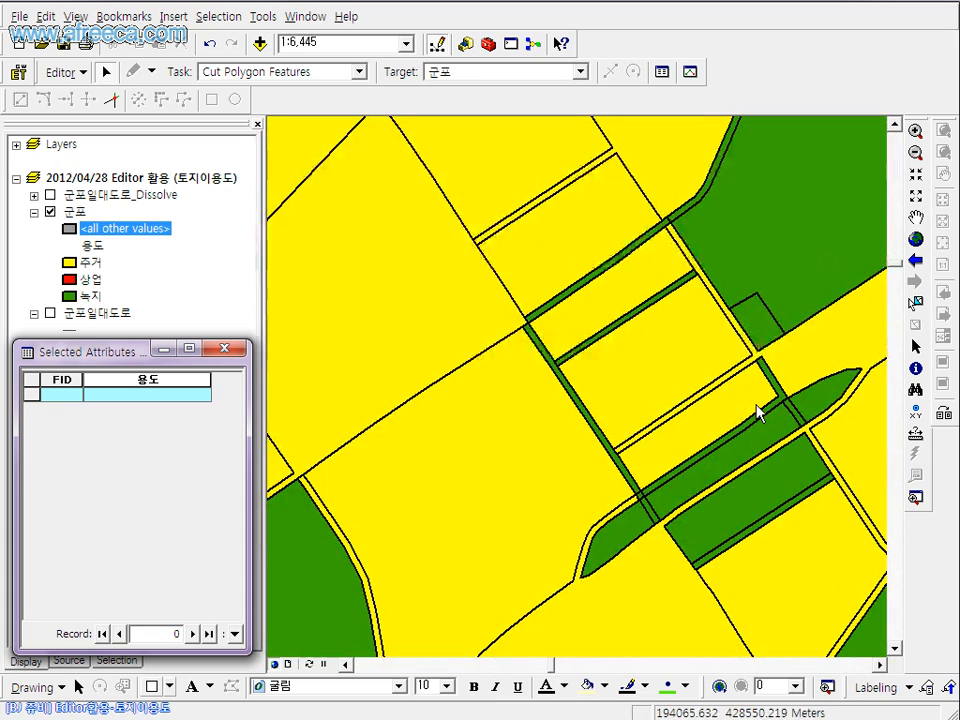
pyautogui.click(760, 330)
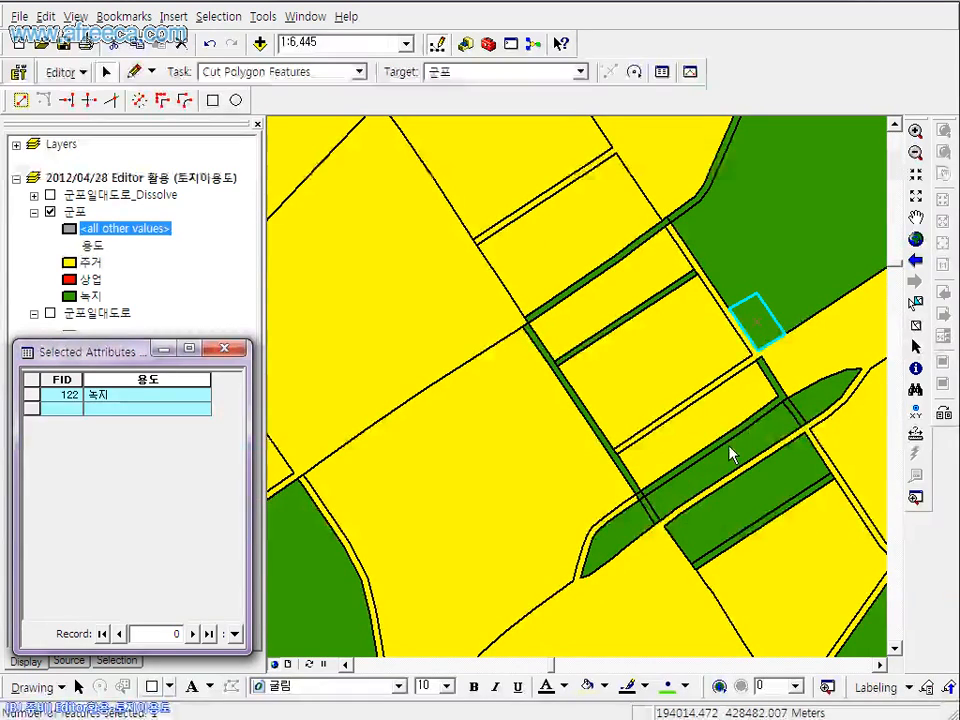
pyautogui.moveTo(731, 452); pyautogui.dragTo(636, 467)
pyautogui.keyDown('shift'); pyautogui.click(548, 541); pyautogui.keyUp('shift')
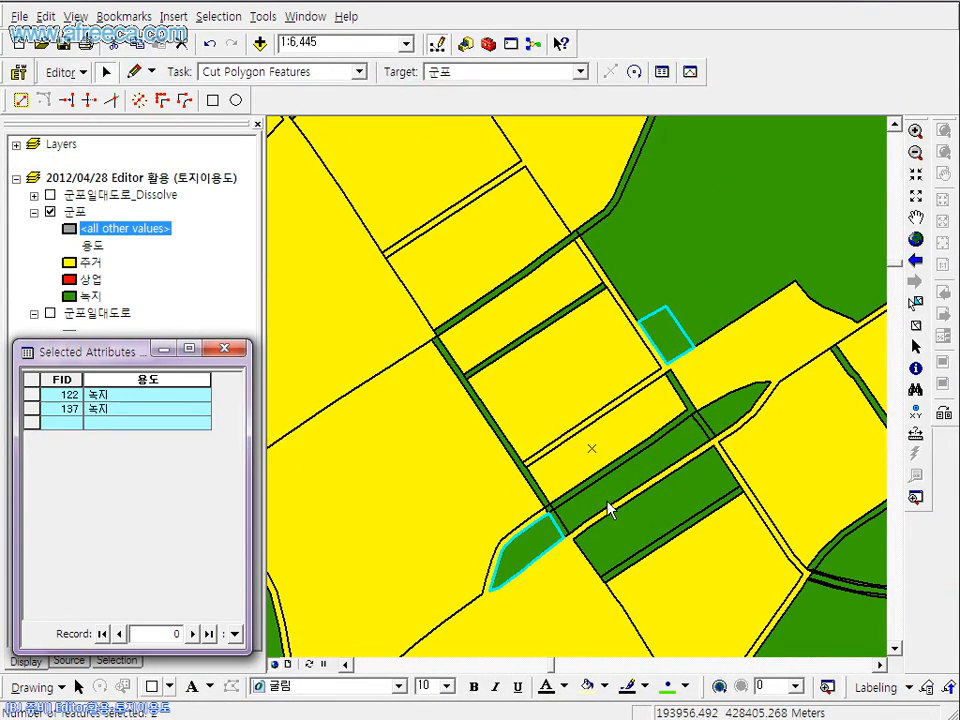
pyautogui.keyDown('shift'); pyautogui.click(615, 495); pyautogui.keyUp('shift')
pyautogui.keyDown('shift'); pyautogui.click(744, 411); pyautogui.keyUp('shift')
pyautogui.keyDown('shift'); pyautogui.click(701, 506); pyautogui.keyUp('shift')
pyautogui.scroll(-5, 735, 588)
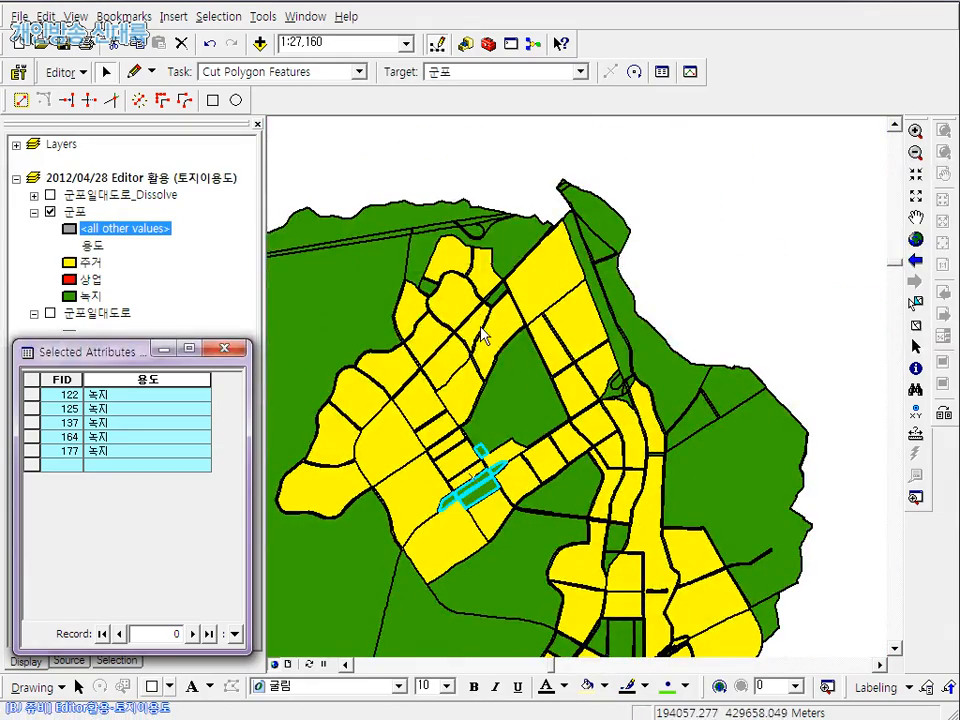
# Add the two small green blocks in the northern cluster and the two between the central corridor roads to the selection
pyautogui.scroll(4, 484, 336)
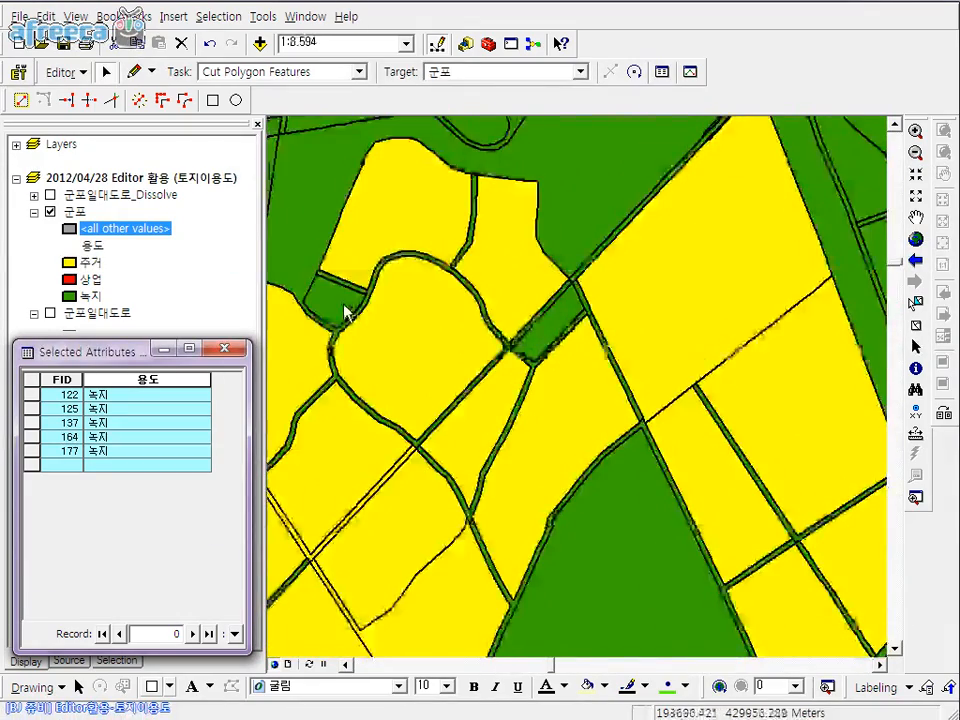
pyautogui.keyDown('shift'); pyautogui.click(342, 309); pyautogui.keyUp('shift')
pyautogui.keyDown('shift'); pyautogui.click(558, 325); pyautogui.keyUp('shift')
pyautogui.moveTo(712, 489); pyautogui.dragTo(454, 305)
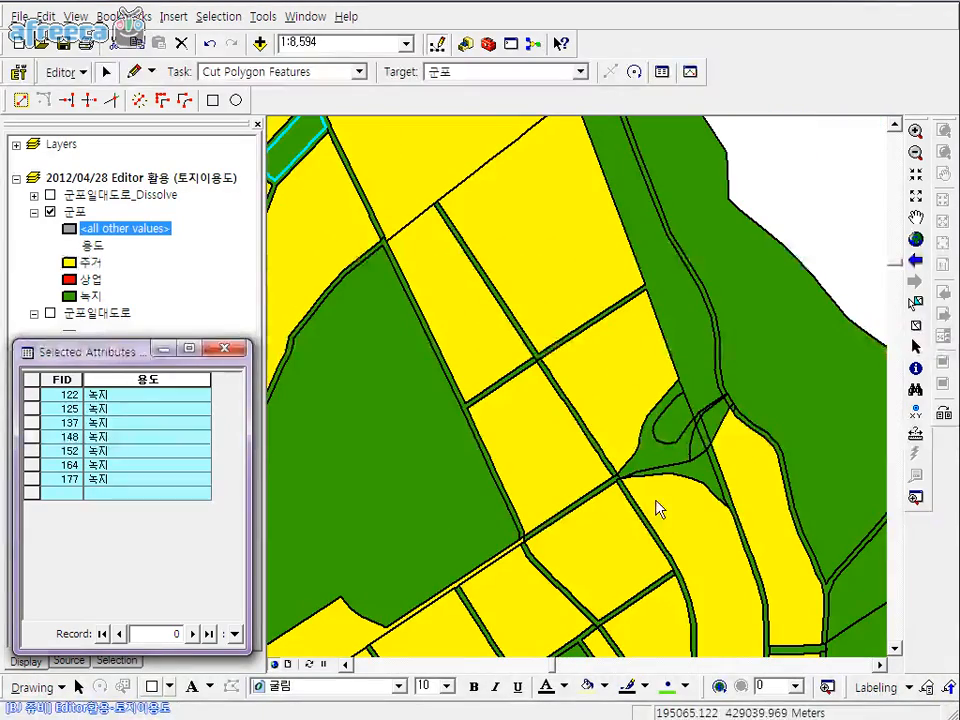
pyautogui.moveTo(667, 588); pyautogui.dragTo(651, 381)
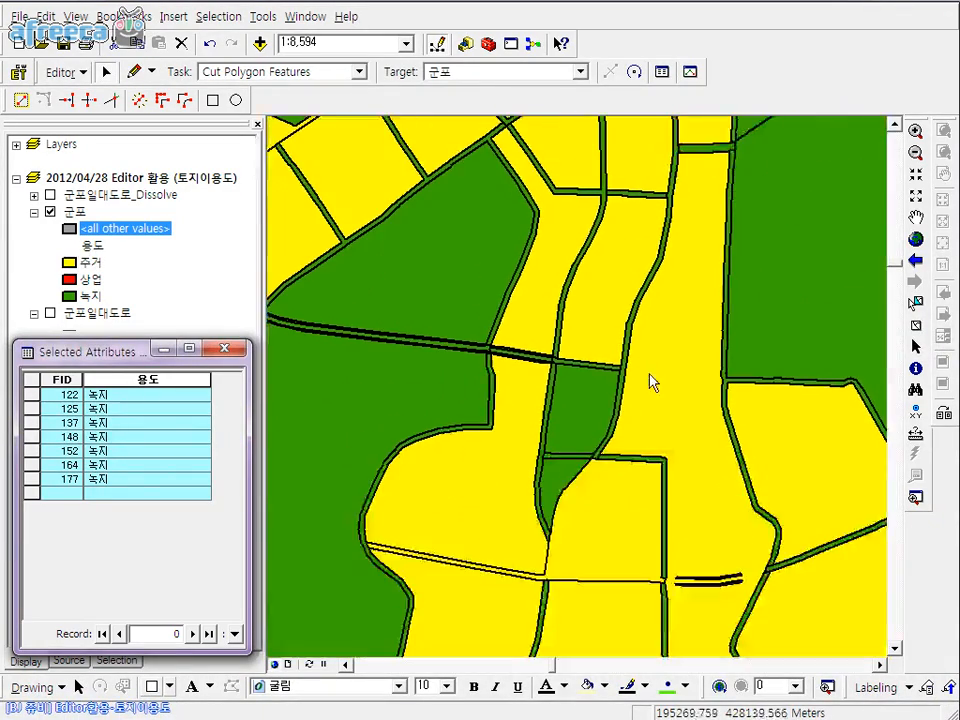
pyautogui.keyDown('shift'); pyautogui.click(594, 435); pyautogui.keyUp('shift')
pyautogui.keyDown('shift'); pyautogui.click(558, 476); pyautogui.keyUp('shift')
# Add the two southeastern green blocks, the southwestern four-sided block and the narrow upright block in the south to the selection
pyautogui.moveTo(640, 557); pyautogui.dragTo(552, 191)
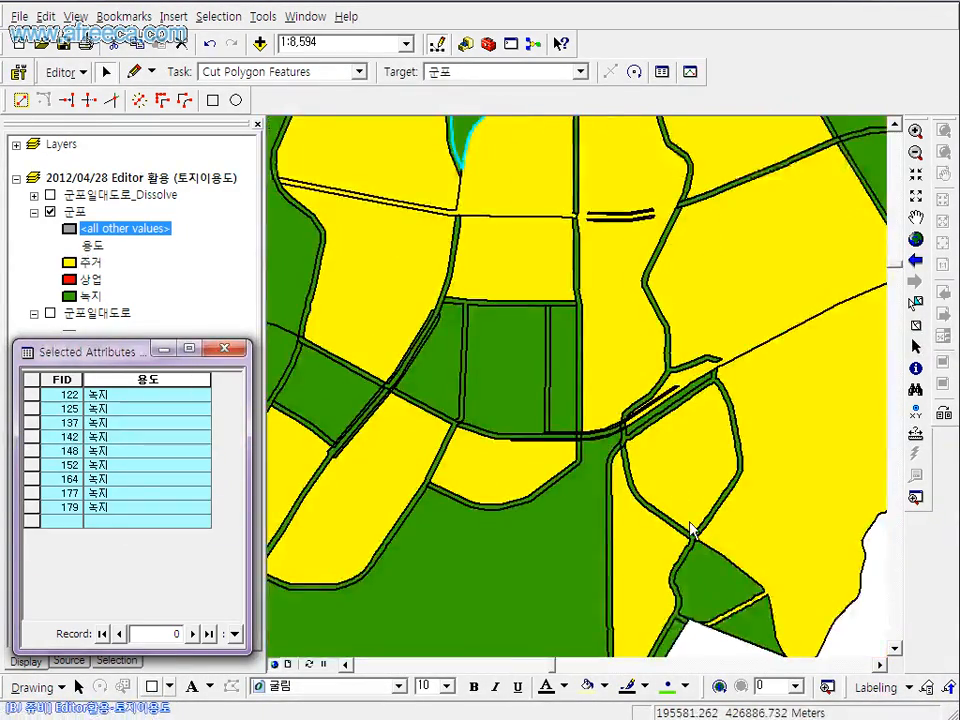
pyautogui.keyDown('shift'); pyautogui.click(699, 592); pyautogui.keyUp('shift')
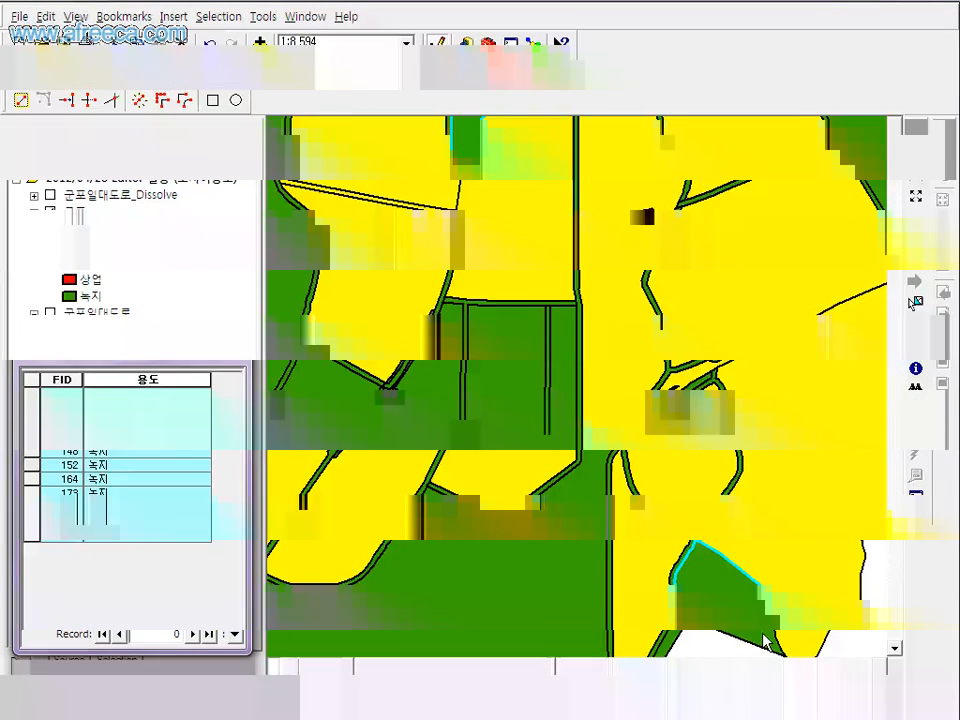
pyautogui.keyDown('shift'); pyautogui.click(765, 641); pyautogui.keyUp('shift')
pyautogui.moveTo(538, 528); pyautogui.dragTo(815, 606)
pyautogui.keyDown('shift'); pyautogui.click(606, 488); pyautogui.keyUp('shift')
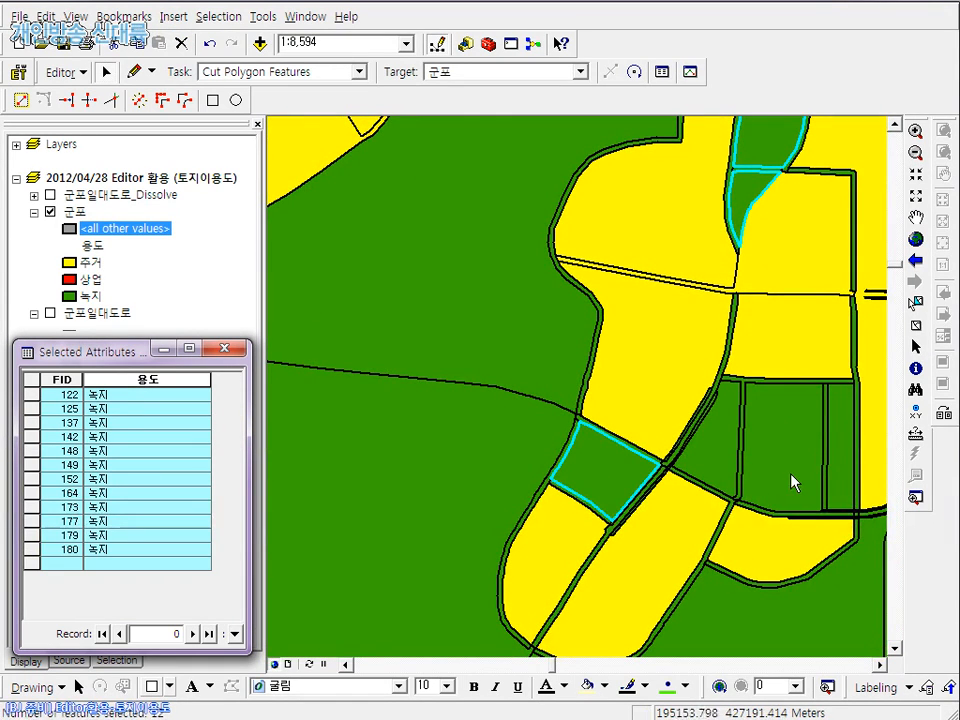
pyautogui.keyDown('shift'); pyautogui.click(840, 487); pyautogui.keyUp('shift')
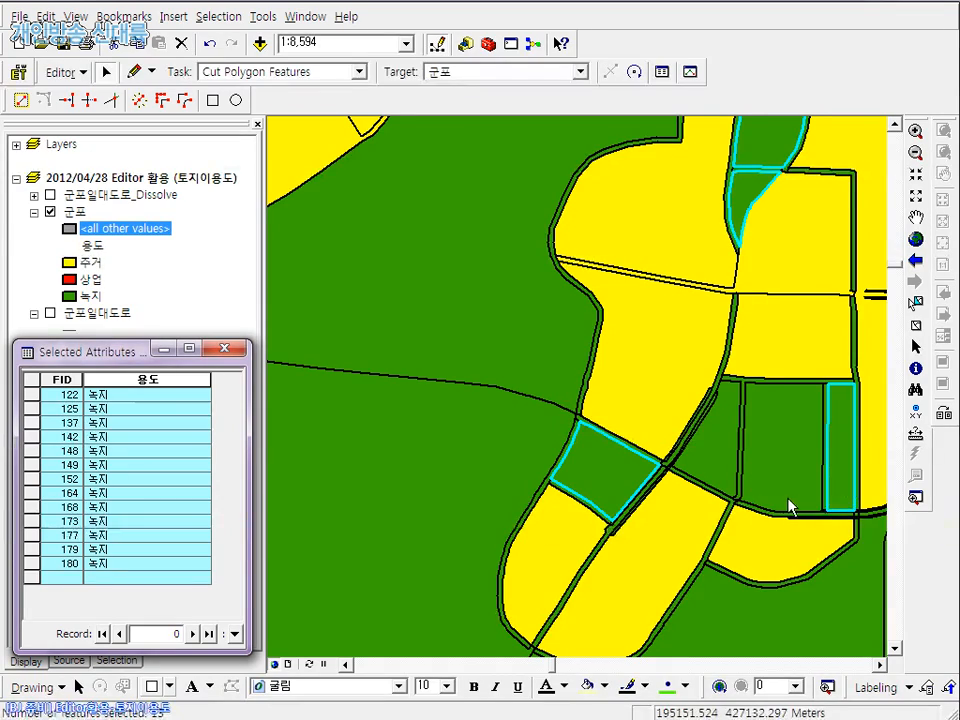
pyautogui.moveTo(790, 507); pyautogui.dragTo(561, 504)
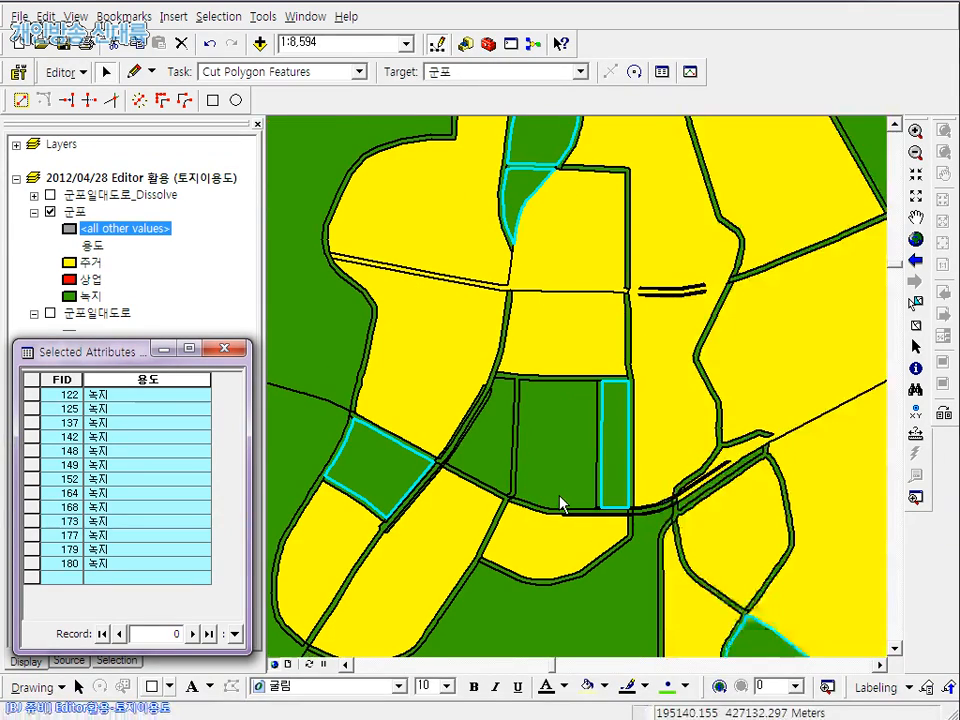
# Set 용도 to 상업 for all the selected blocks with the Field Calculator
pyautogui.rightClick(130, 382)
pyautogui.click(150, 497)
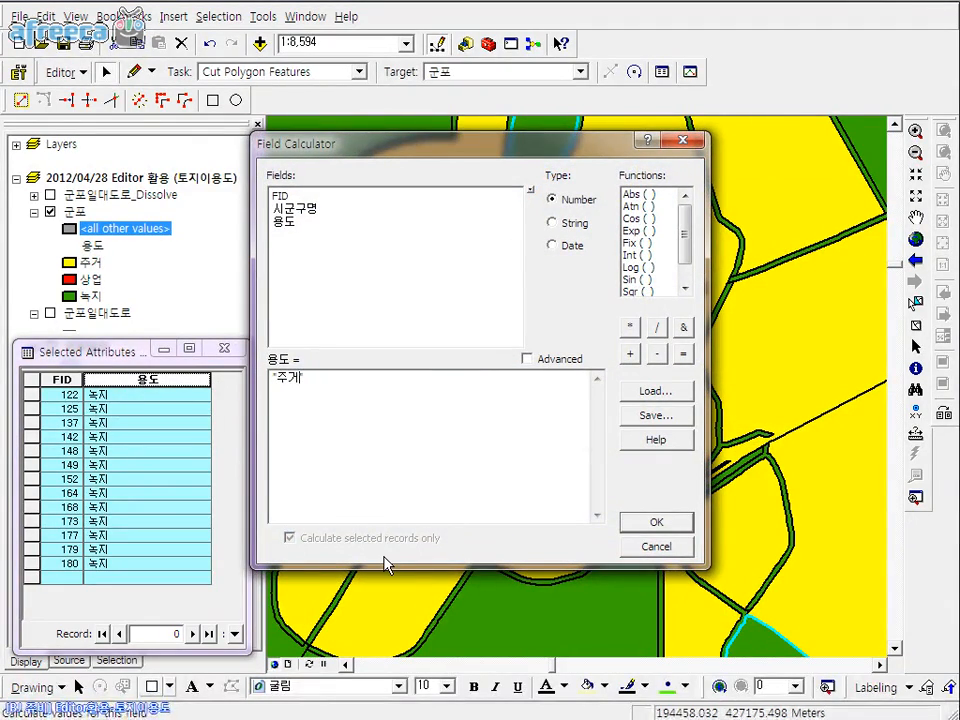
pyautogui.write('상업 ')
pyautogui.write('"')
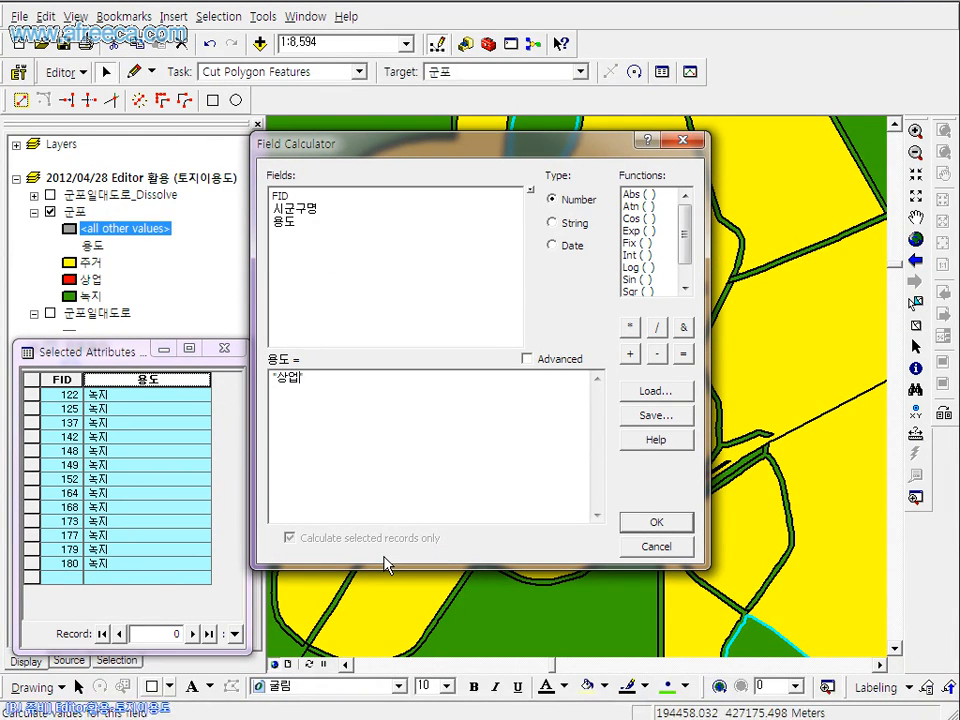
pyautogui.click(678, 526)
# Set 용도 to 상업 for the two green blocks beside the narrow upright block in the south, and clear the selection
pyautogui.moveTo(536, 459); pyautogui.dragTo(495, 452)
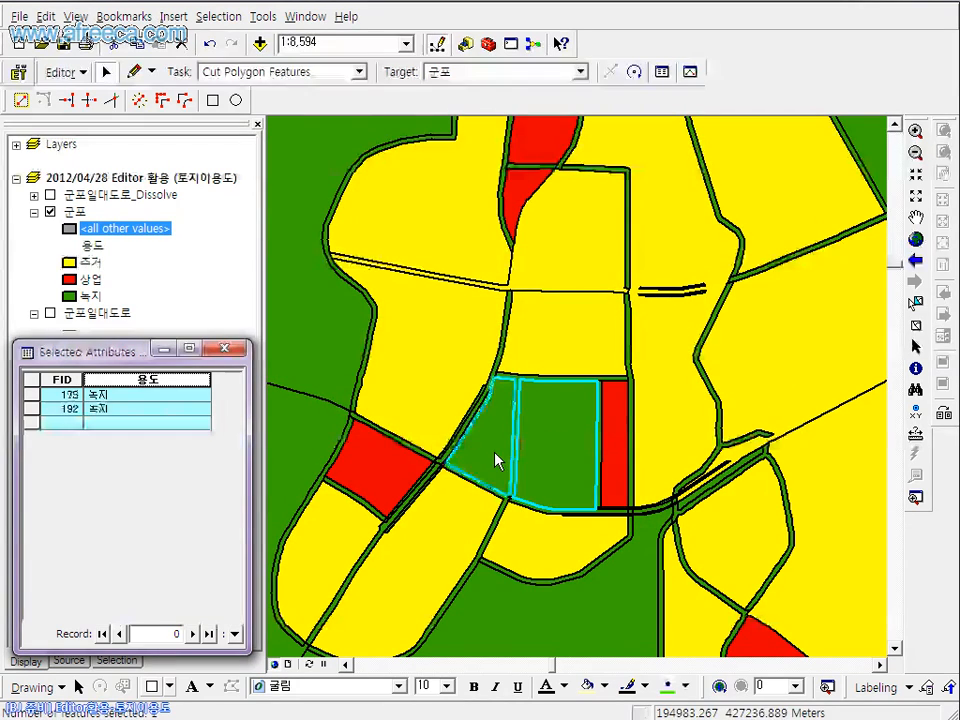
pyautogui.click(134, 397)
pyautogui.write('상업')
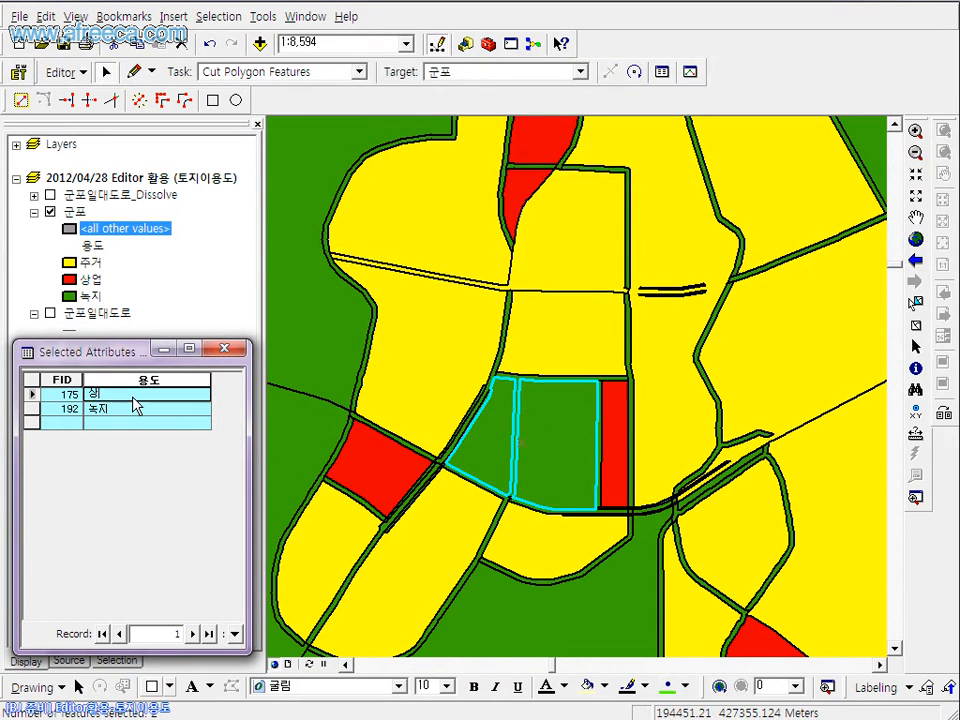
pyautogui.press('Return')
pyautogui.write('상업')
pyautogui.press('Return')
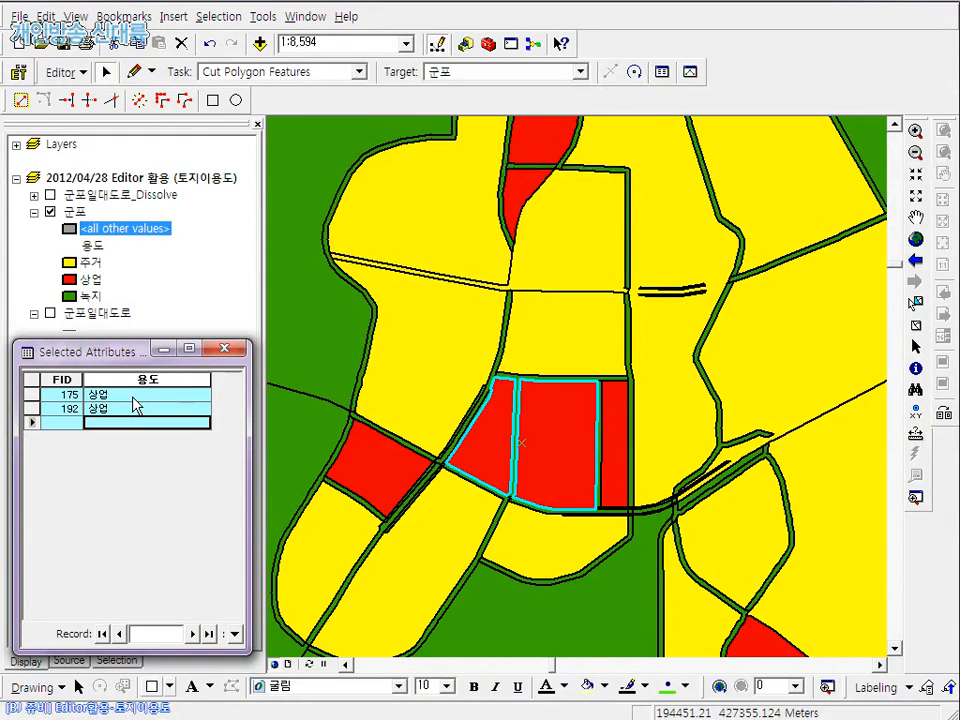
pyautogui.scroll(-5, 621, 546)
pyautogui.click(724, 463)
# Close and reopen the 군포 attribute table, and limit it to the selected records
pyautogui.moveTo(598, 366); pyautogui.dragTo(756, 357)
pyautogui.scroll(-1, 708, 394)
pyautogui.moveTo(709, 470); pyautogui.dragTo(872, 385)
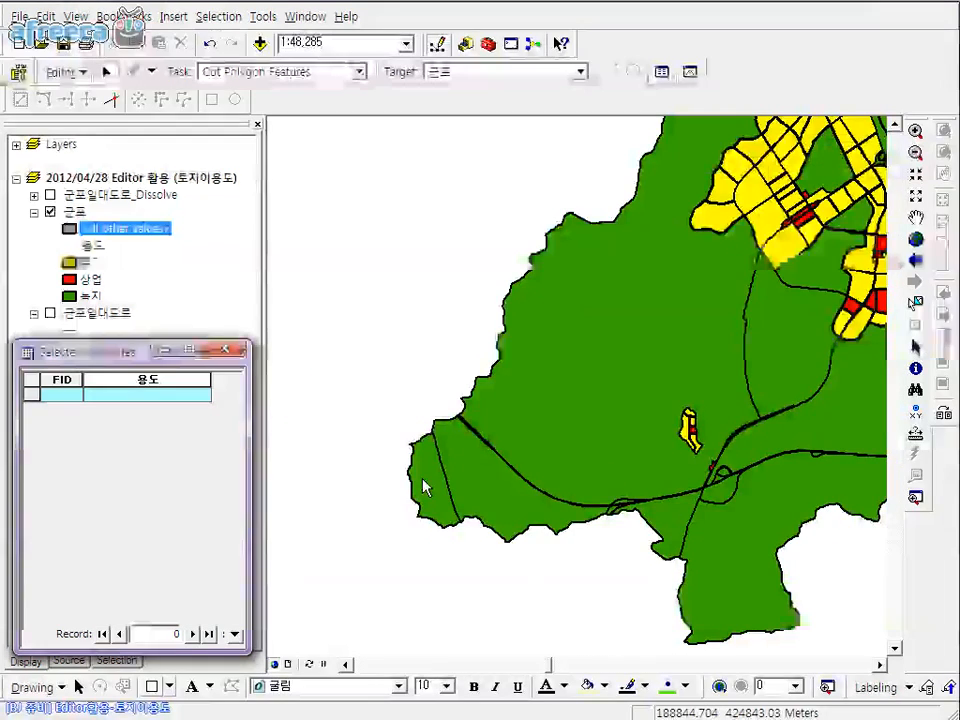
pyautogui.moveTo(422, 480); pyautogui.dragTo(451, 468)
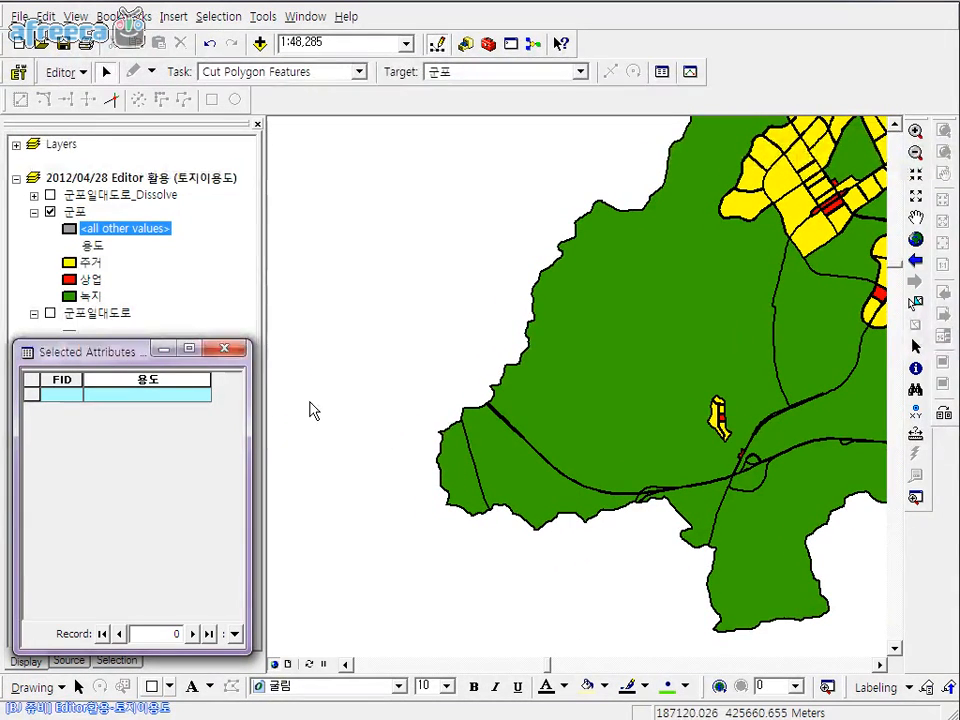
pyautogui.click(236, 352)
pyautogui.scroll(6, 450, 516)
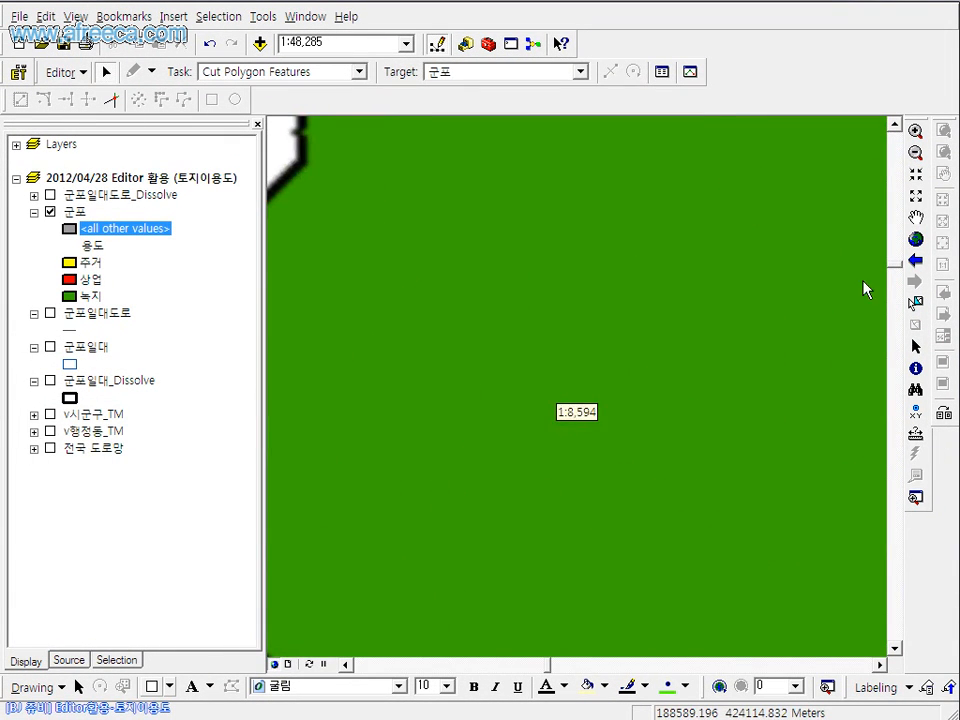
pyautogui.rightClick(68, 211)
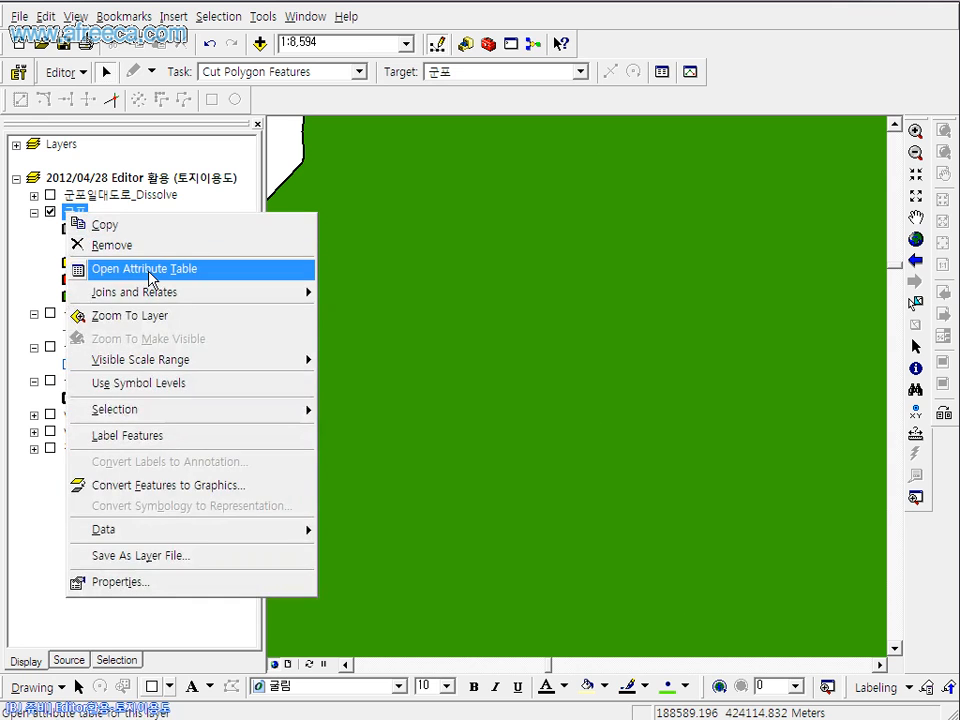
pyautogui.click(160, 268)
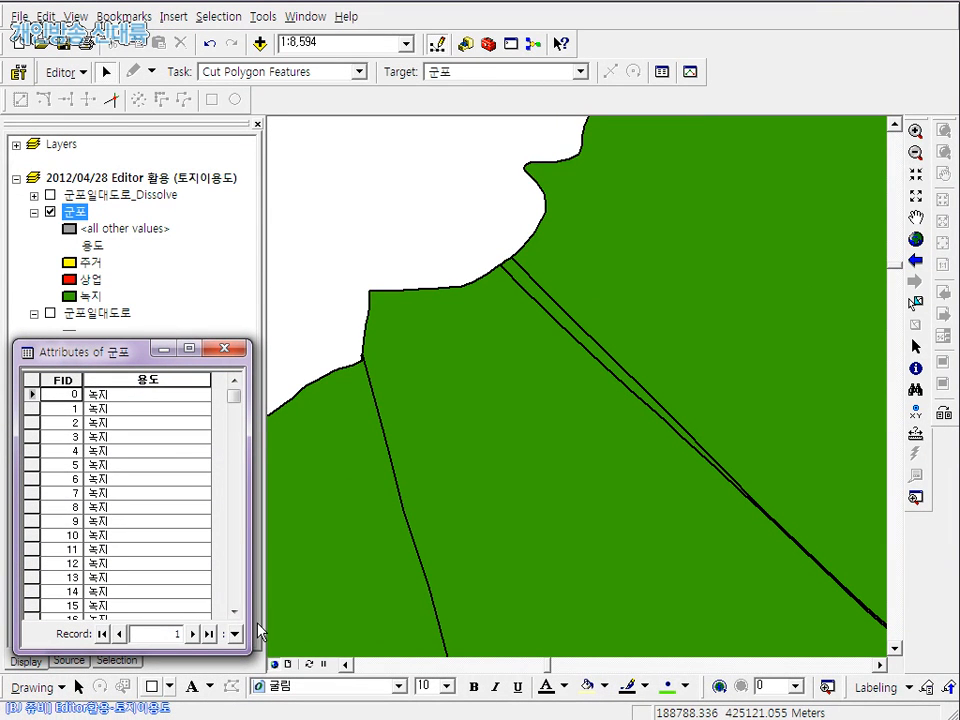
pyautogui.moveTo(259, 633); pyautogui.dragTo(658, 633)
pyautogui.click(327, 633)
pyautogui.moveTo(642, 550); pyautogui.dragTo(248, 550)
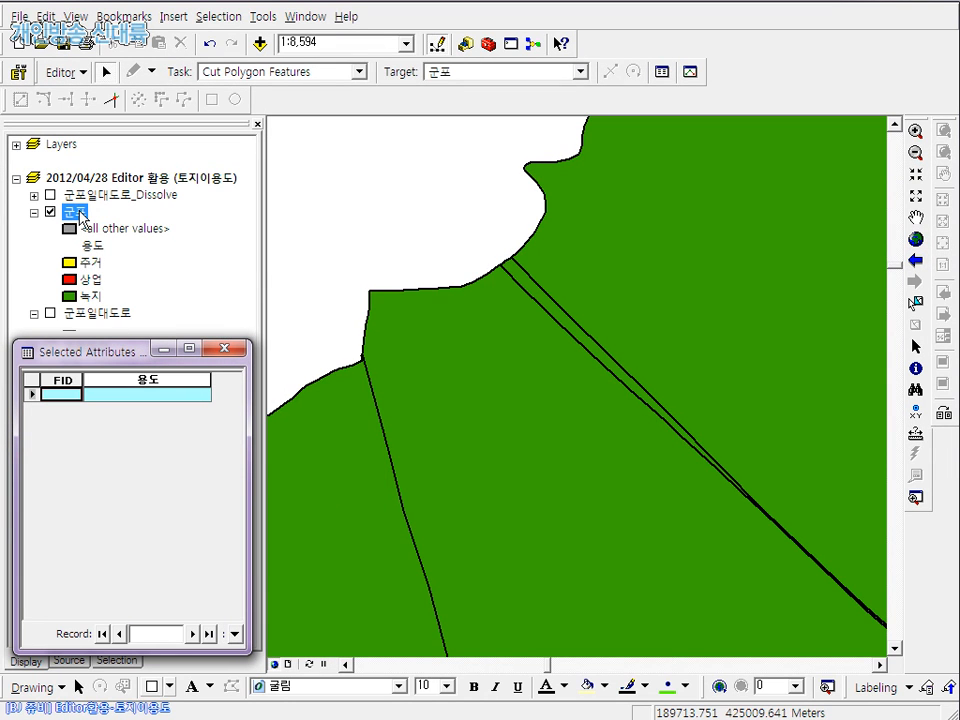
# Add the value 도로 to the 군포 layer's unique-value symbology and move it below 녹지
pyautogui.rightClick(82, 220)
pyautogui.click(261, 581)
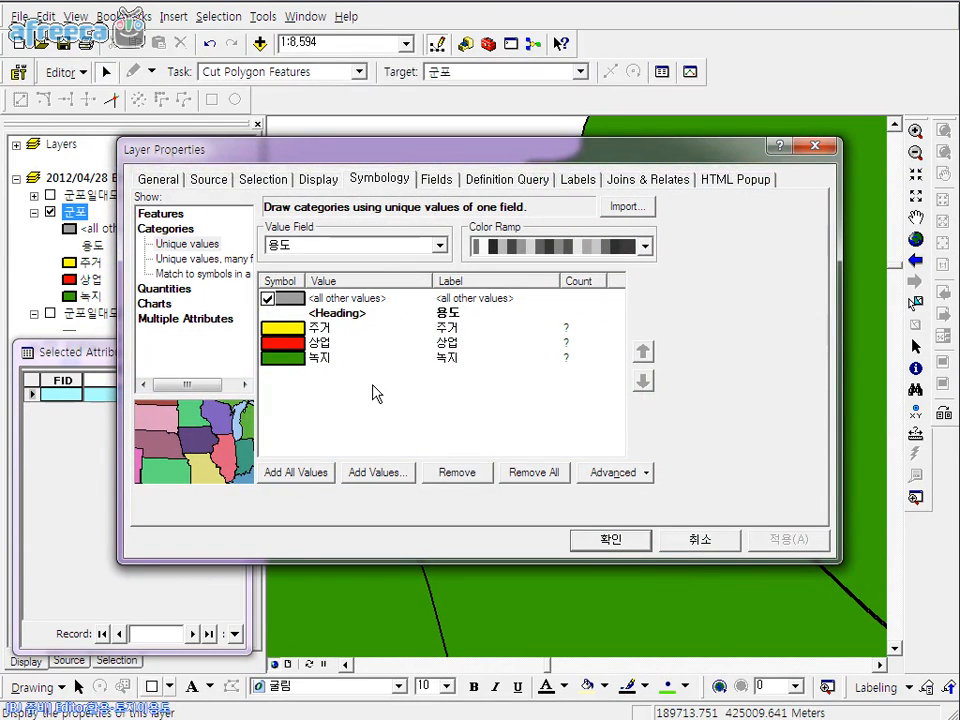
pyautogui.click(380, 474)
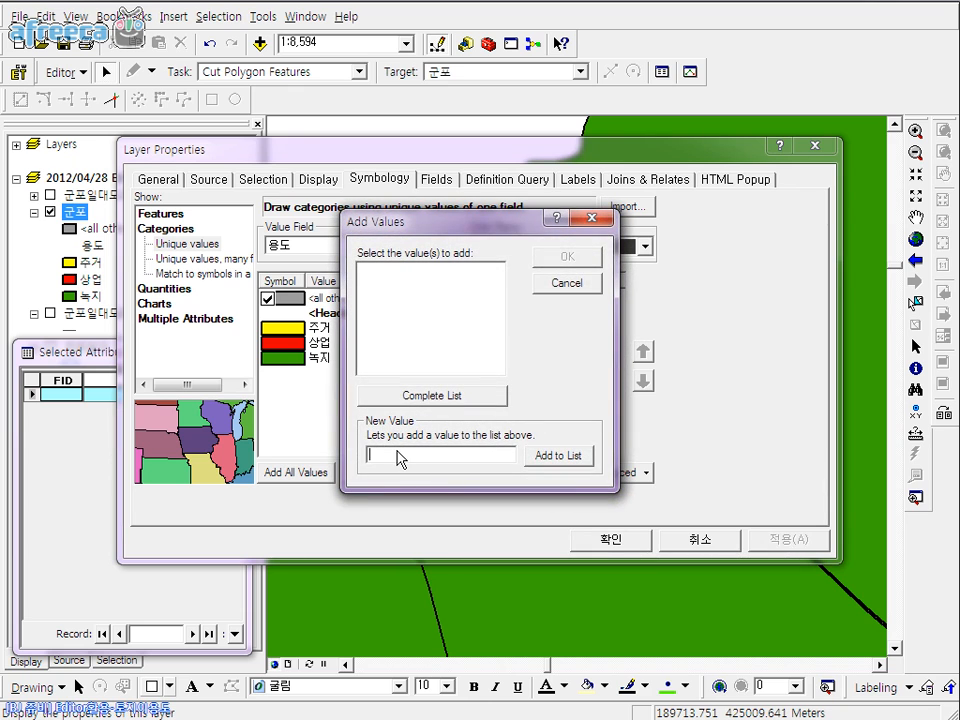
pyautogui.write('도로')
pyautogui.click(556, 456)
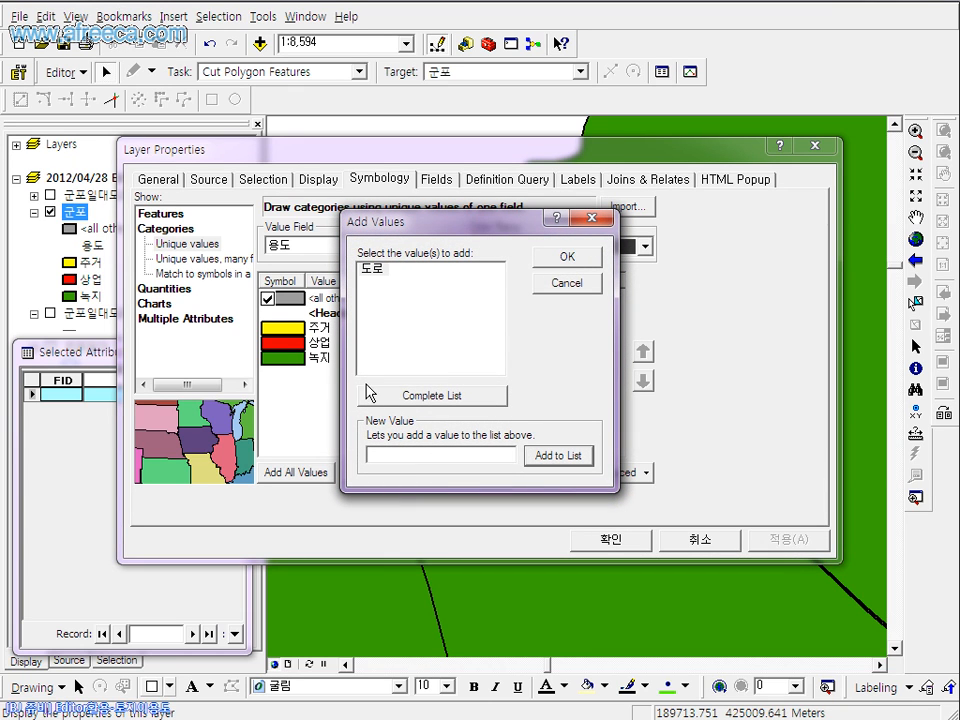
pyautogui.click(585, 260)
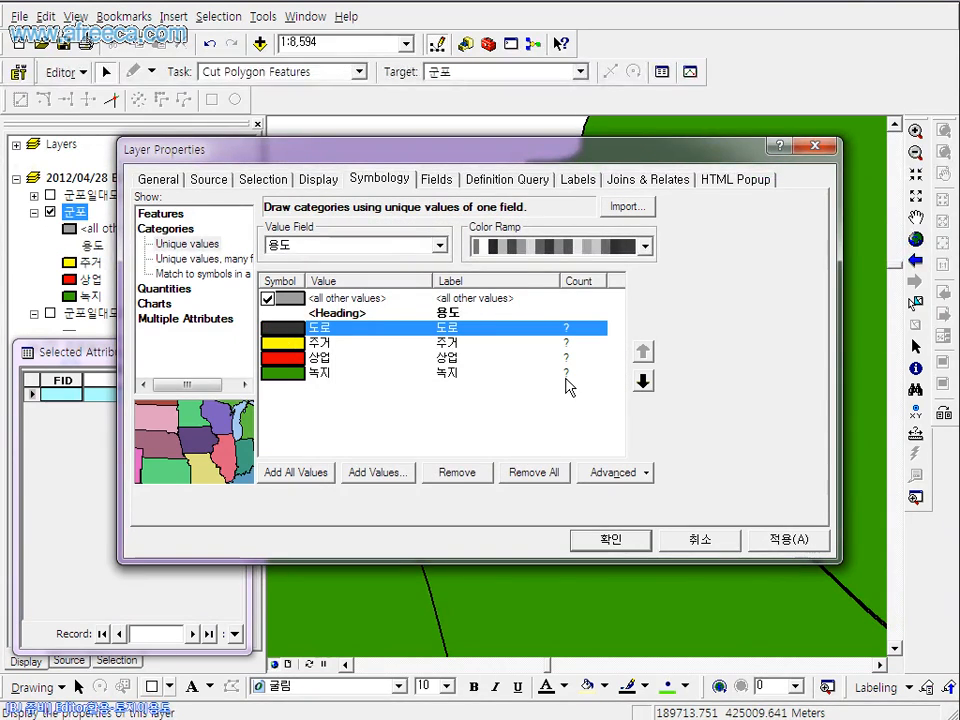
pyautogui.click(642, 380)
pyautogui.click(642, 380)
pyautogui.click(642, 380)
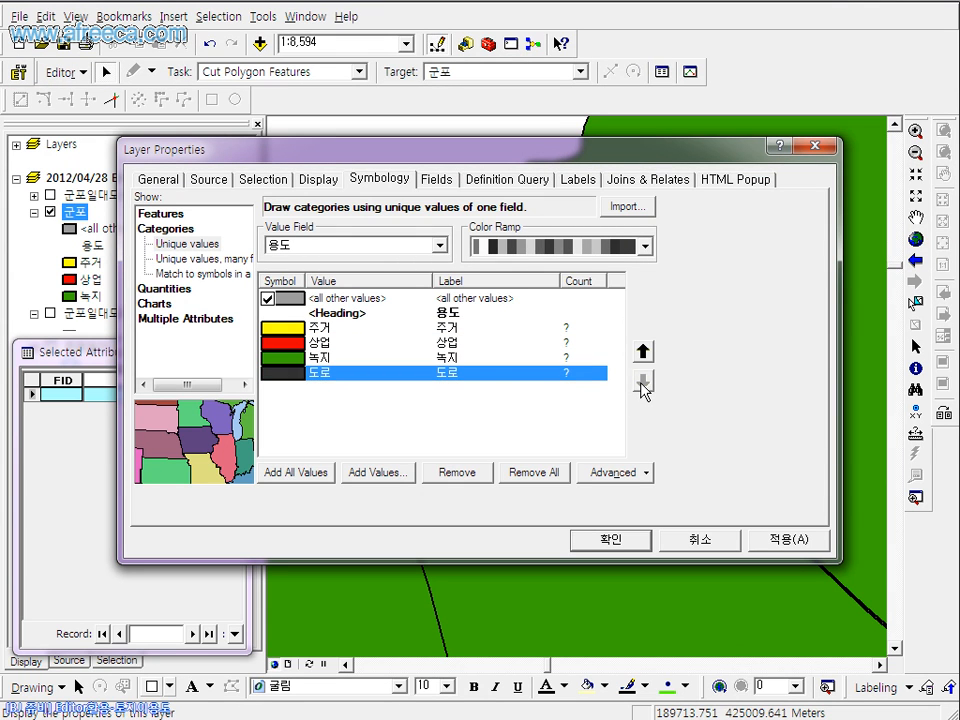
# Give the 도로 symbol a dark gray fill and apply the layer properties
pyautogui.rightClick(300, 384)
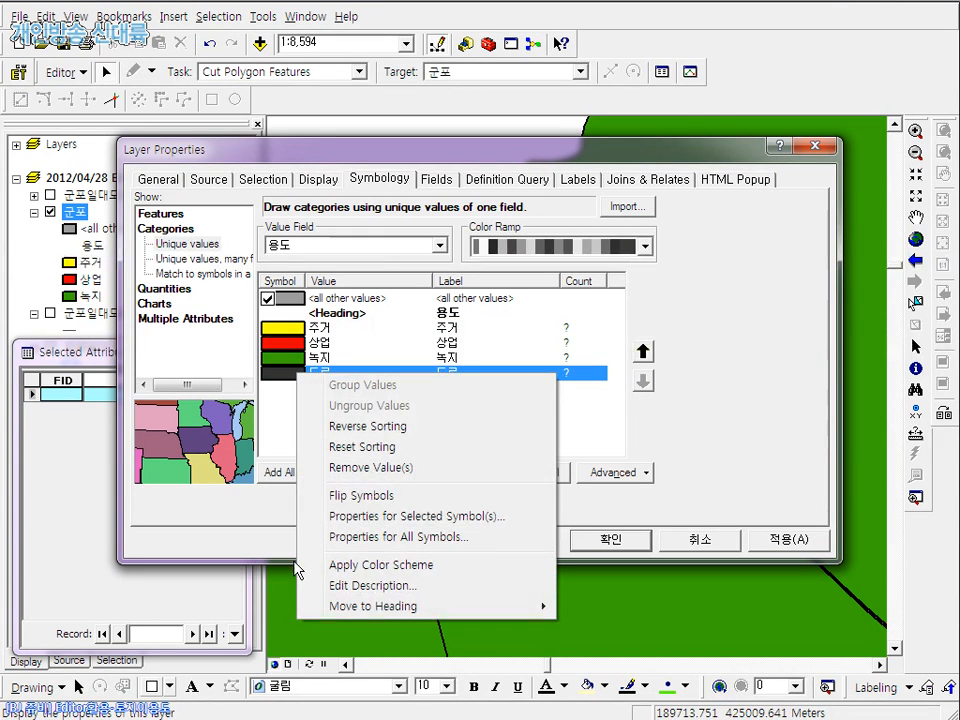
pyautogui.click(463, 518)
pyautogui.click(668, 297)
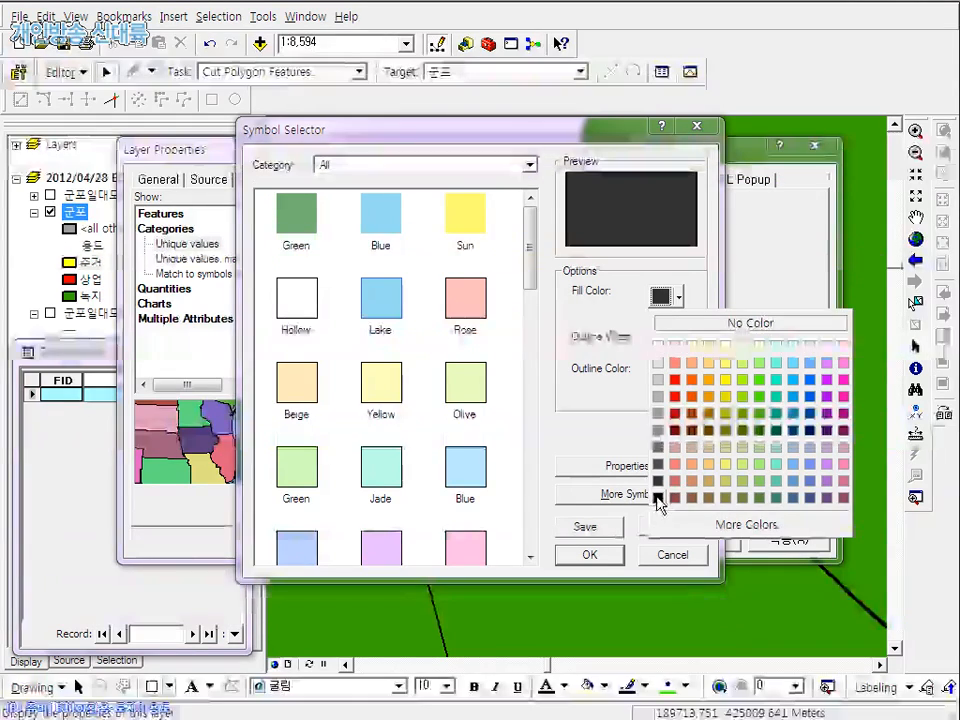
pyautogui.click(657, 497)
pyautogui.click(669, 378)
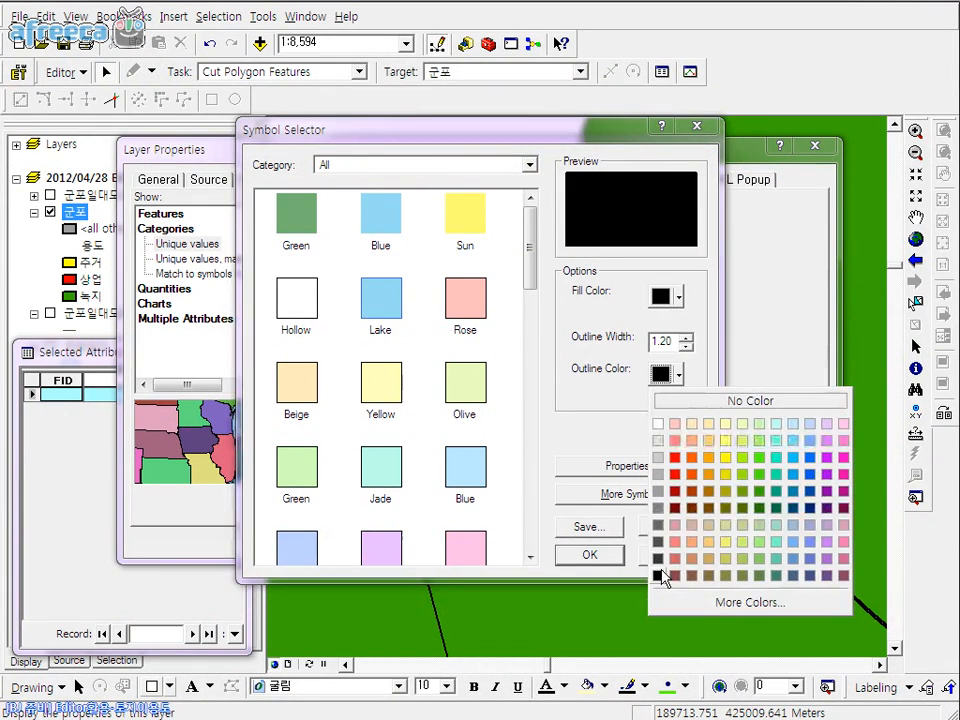
pyautogui.click(665, 301)
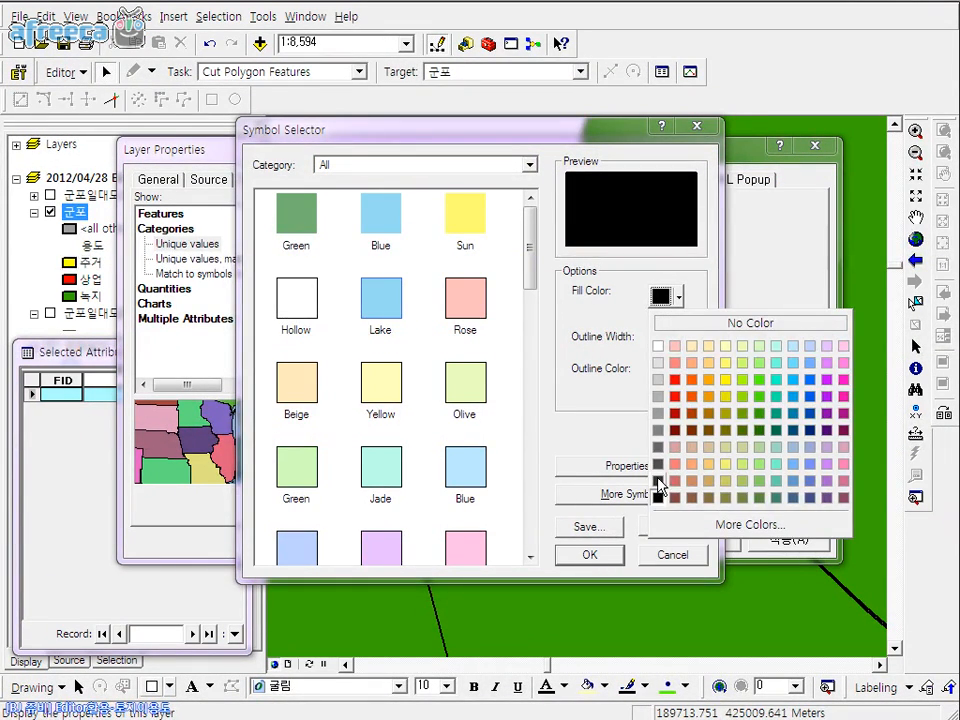
pyautogui.click(654, 487)
pyautogui.click(567, 552)
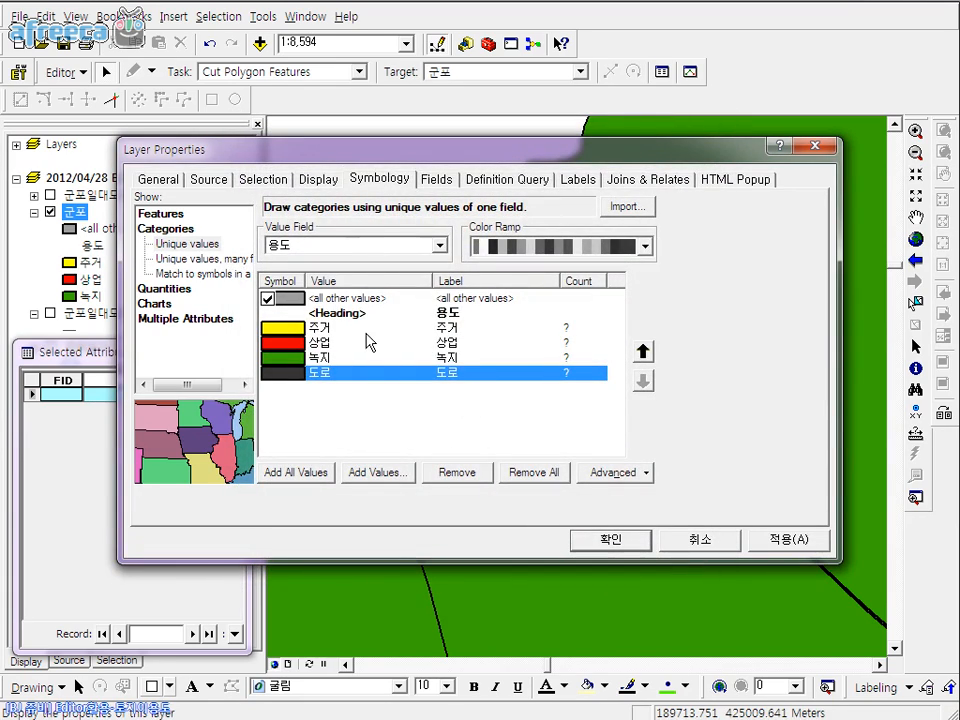
pyautogui.click(614, 542)
# Set the fill of the 군포 layer's <all other values> symbol to light gray
pyautogui.click(69, 228)
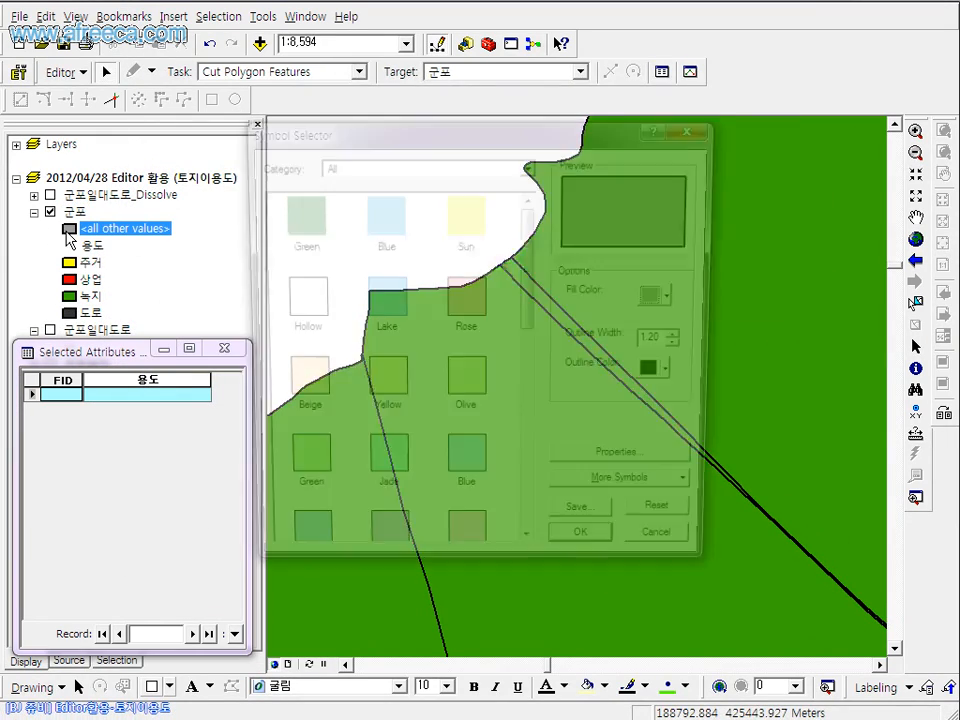
pyautogui.click(672, 297)
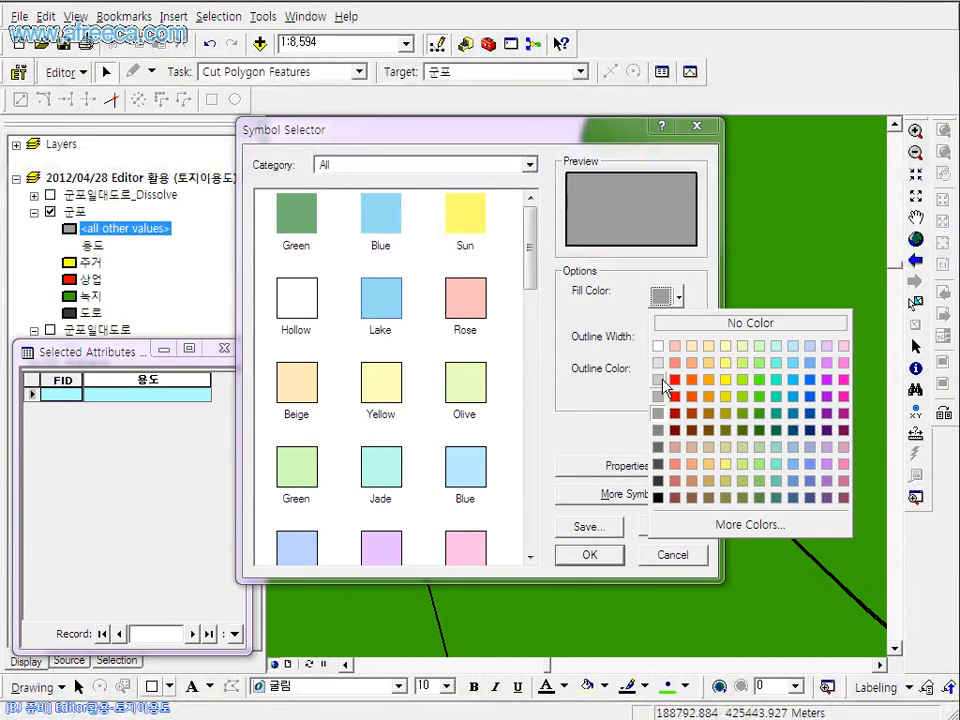
pyautogui.click(658, 380)
pyautogui.click(590, 554)
# Select the long southwestern road polygon and the road segment adjoining its eastern end
pyautogui.scroll(1, 620, 530)
pyautogui.scroll(3, 620, 530)
pyautogui.scroll(-1, 574, 508)
pyautogui.click(559, 345)
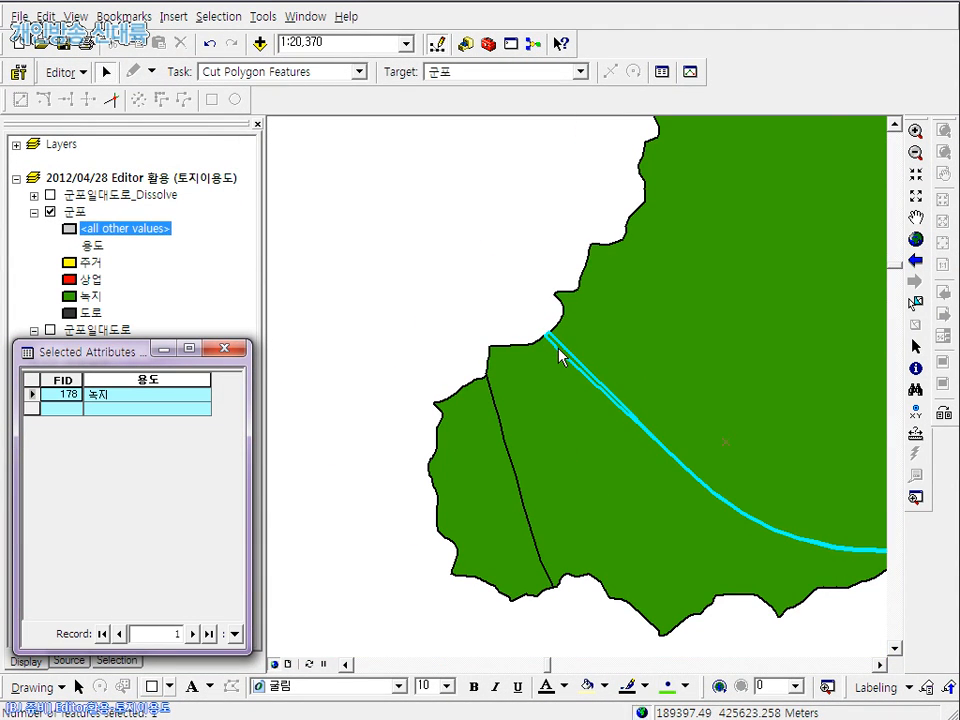
pyautogui.moveTo(746, 484); pyautogui.dragTo(354, 422)
pyautogui.scroll(-4, 542, 602)
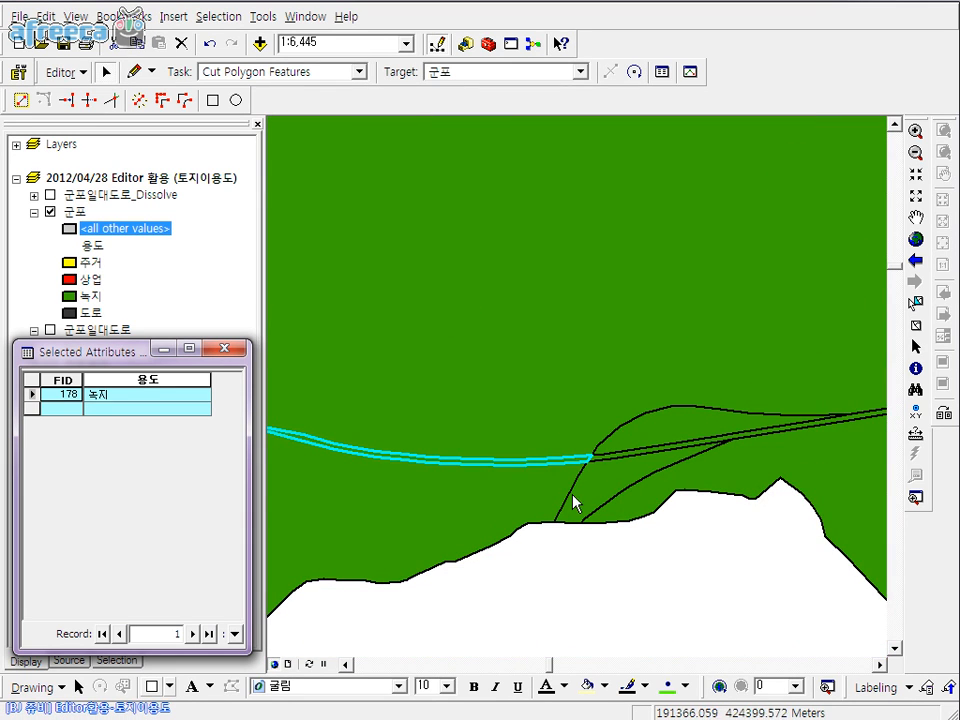
pyautogui.keyDown('shift'); pyautogui.click(610, 465); pyautogui.keyUp('shift')
# Add the small junction polygon and the two roads branching northeast from it to the selection
pyautogui.moveTo(634, 471); pyautogui.dragTo(232, 520)
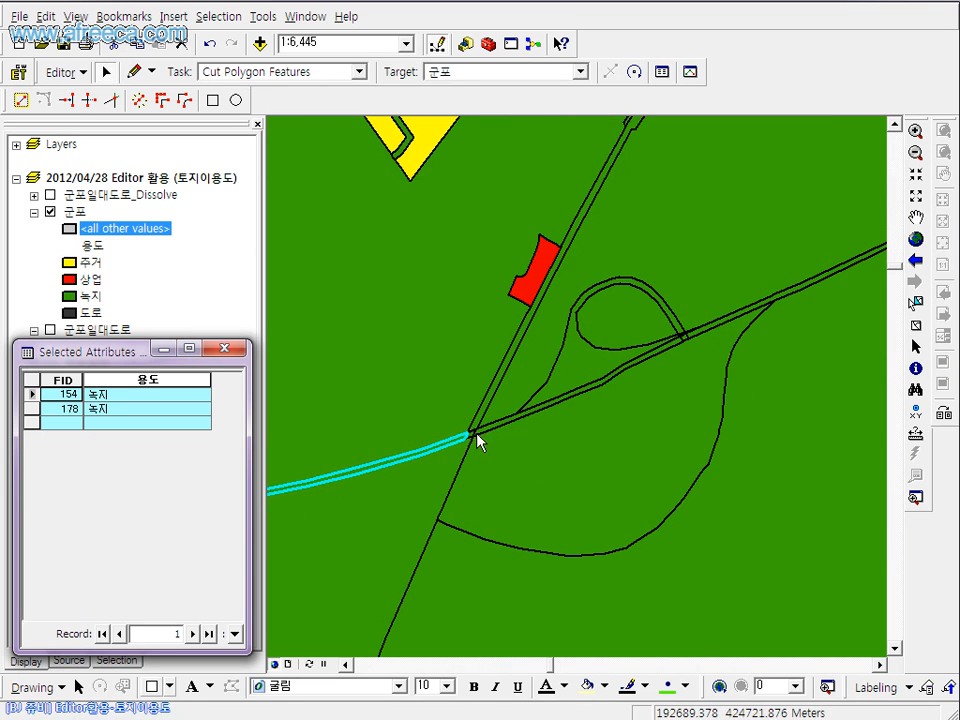
pyautogui.scroll(-4, 440, 435)
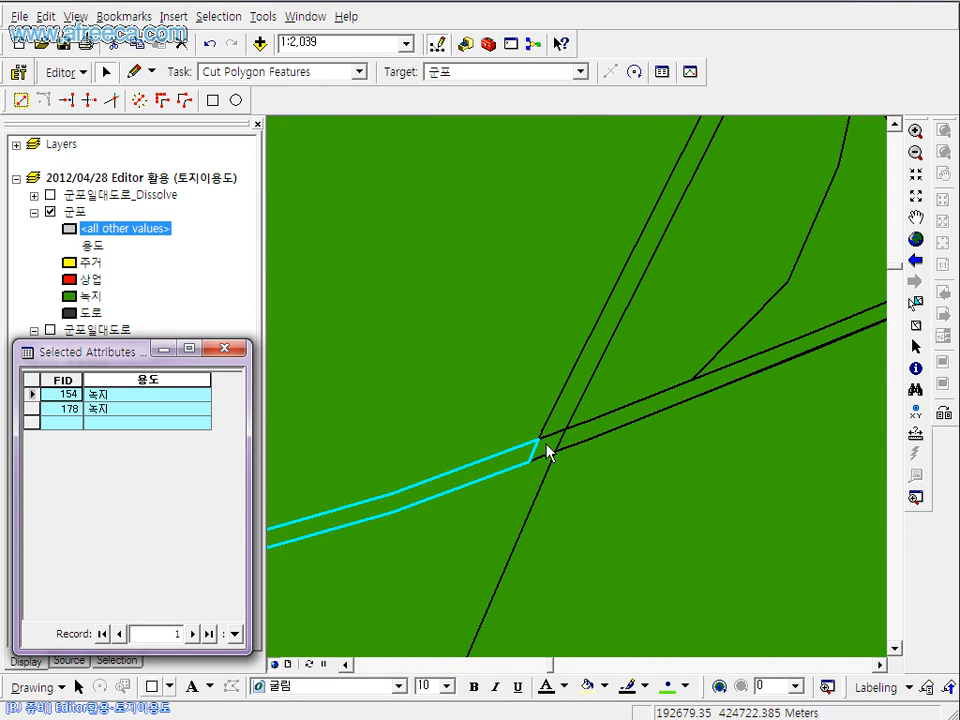
pyautogui.keyDown('shift'); pyautogui.click(555, 430); pyautogui.keyUp('shift')
pyautogui.keyDown('shift'); pyautogui.click(581, 441); pyautogui.keyUp('shift')
pyautogui.keyDown('shift'); pyautogui.click(628, 461); pyautogui.keyUp('shift')
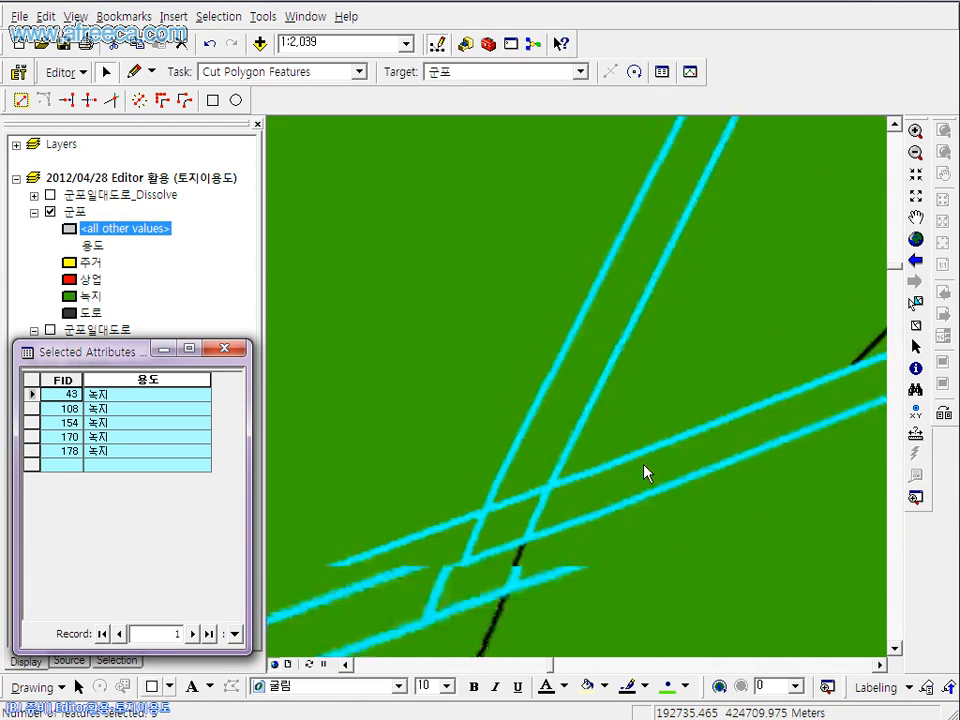
# Add the loop ramp and the small road pieces where it meets the main road to the selection
pyautogui.scroll(6, 644, 466)
pyautogui.moveTo(821, 303); pyautogui.dragTo(445, 373)
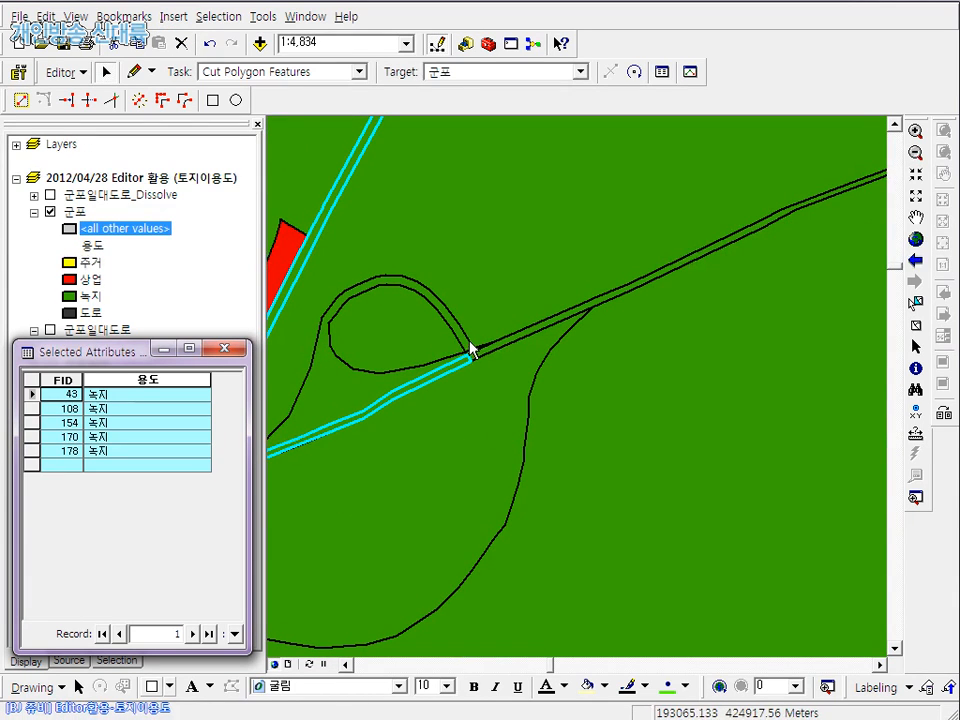
pyautogui.keyDown('shift'); pyautogui.click(467, 350); pyautogui.keyUp('shift')
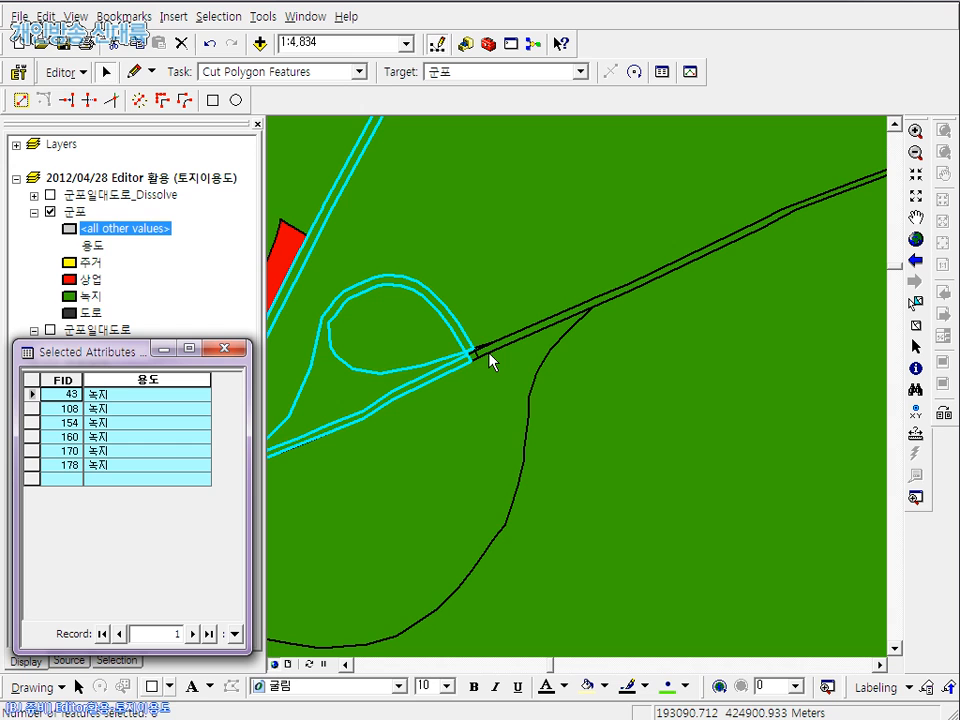
pyautogui.scroll(-2, 480, 377)
pyautogui.scroll(-5, 500, 433)
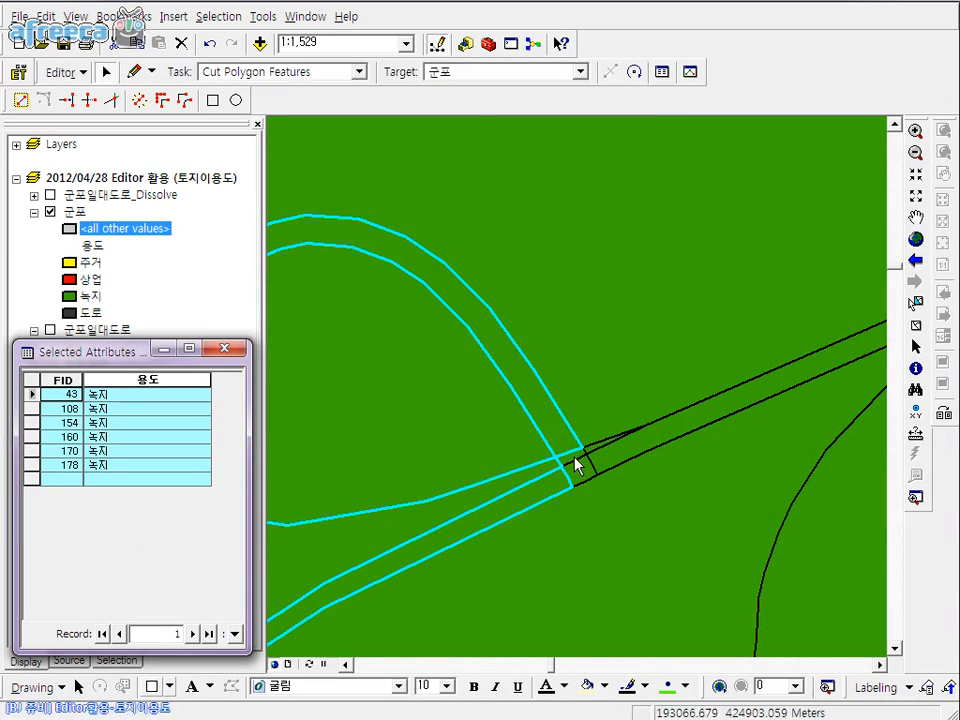
pyautogui.keyDown('shift'); pyautogui.click(581, 473); pyautogui.keyUp('shift')
pyautogui.keyDown('shift'); pyautogui.click(608, 463); pyautogui.keyUp('shift')
# Add the remaining segments of the main road eastward to the city boundary to the selection
pyautogui.scroll(5, 632, 499)
pyautogui.scroll(-6, 694, 411)
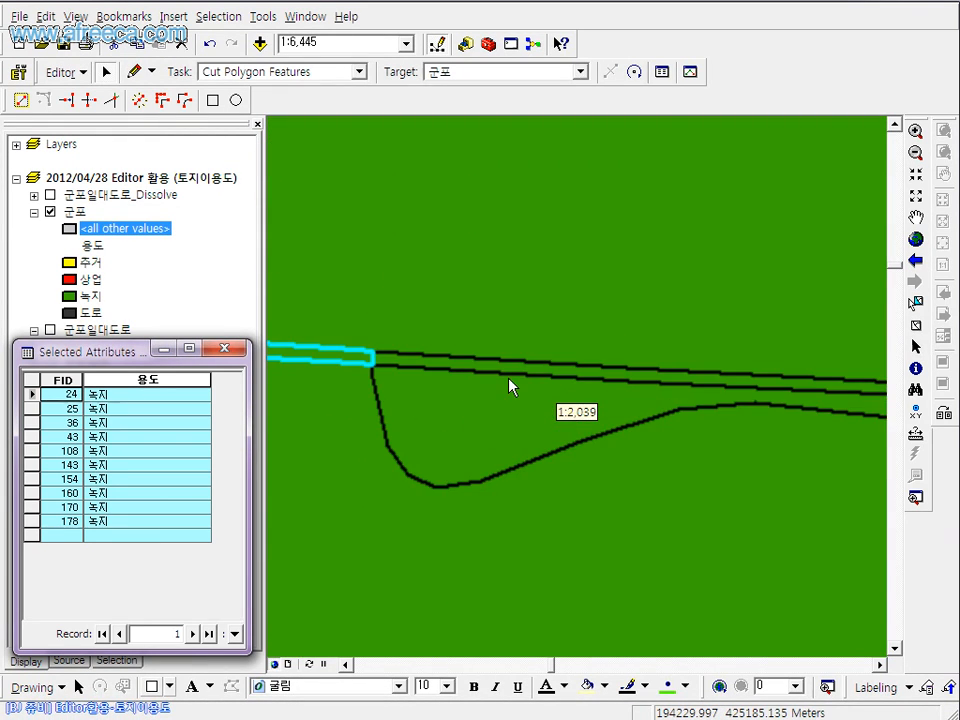
pyautogui.scroll(4, 621, 476)
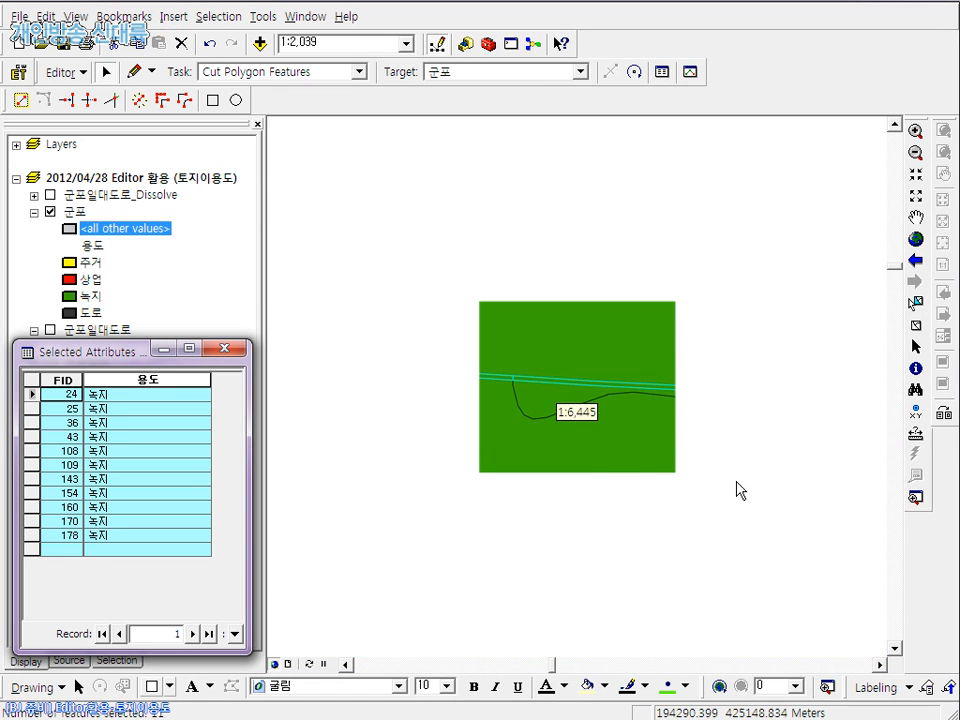
pyautogui.scroll(-2, 553, 454)
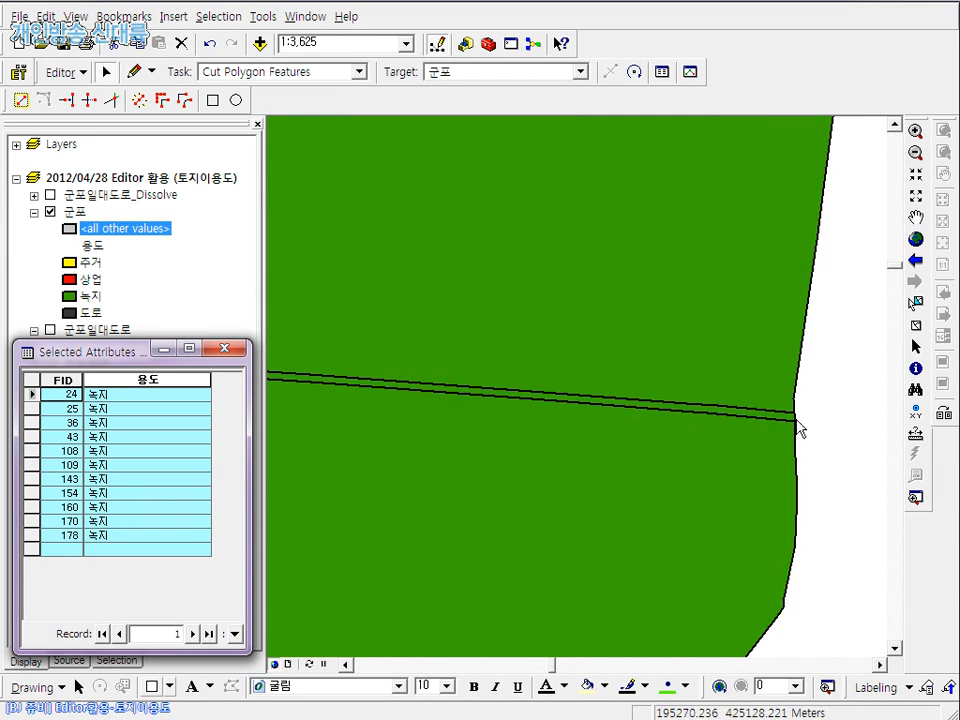
pyautogui.scroll(4, 756, 486)
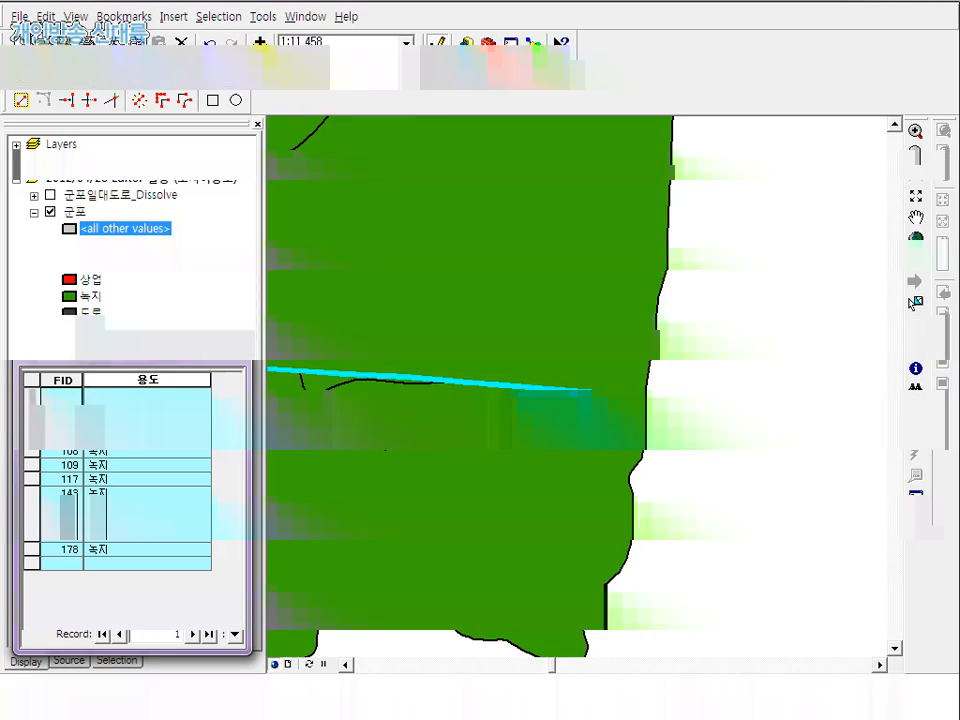
# Add the small road pieces at the eastern end of the selected southern road and the roads branching from them to the selection
pyautogui.scroll(-5, 600, 458)
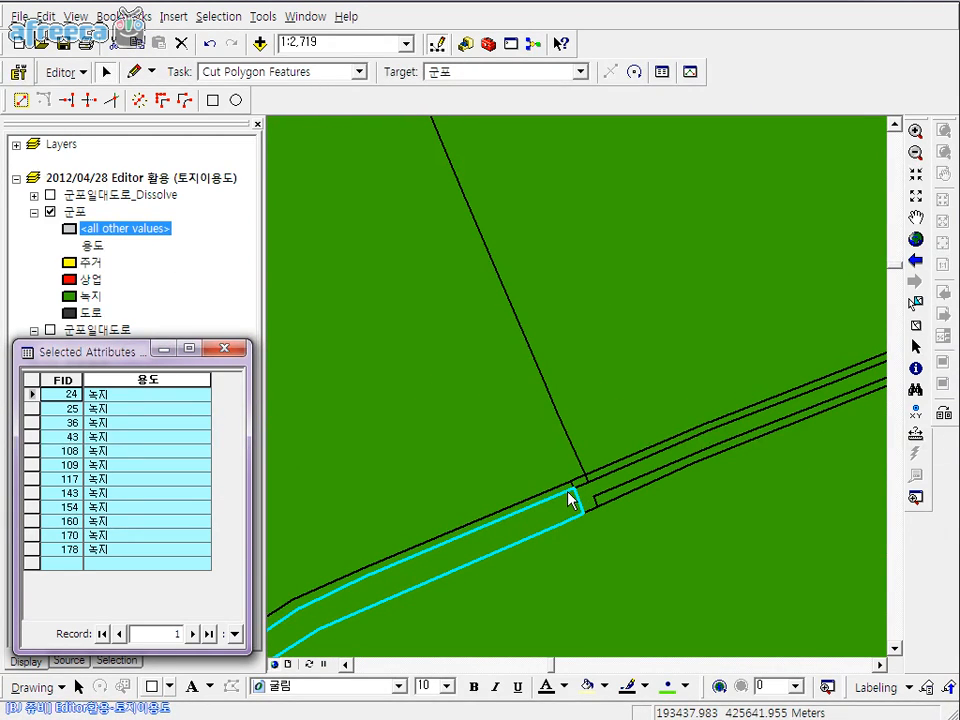
pyautogui.keyDown('shift'); pyautogui.click(586, 493); pyautogui.keyUp('shift')
pyautogui.moveTo(586, 481); pyautogui.dragTo(604, 502)
pyautogui.moveTo(743, 438); pyautogui.dragTo(324, 524)
pyautogui.moveTo(761, 367); pyautogui.dragTo(557, 490)
pyautogui.scroll(6, 570, 493)
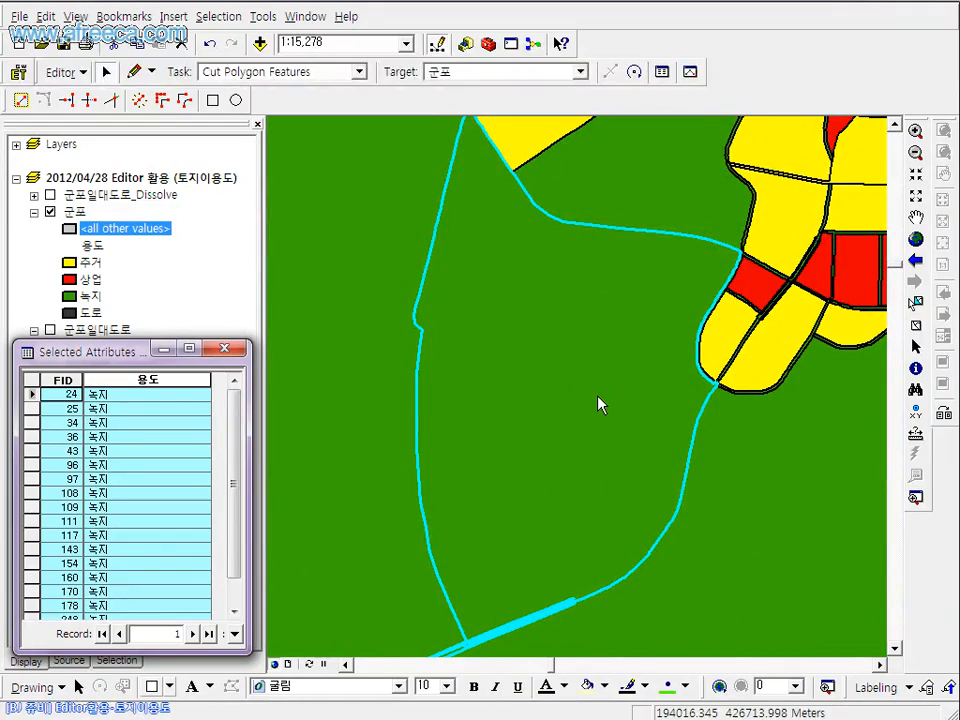
# Add the roads bordering and dividing the two rounded residential blocks at the southern end of the built-up area to the selection
pyautogui.keyDown('shift'); pyautogui.click(598, 395); pyautogui.keyUp('shift')
pyautogui.moveTo(674, 541); pyautogui.dragTo(466, 490)
pyautogui.scroll(-6, 551, 455)
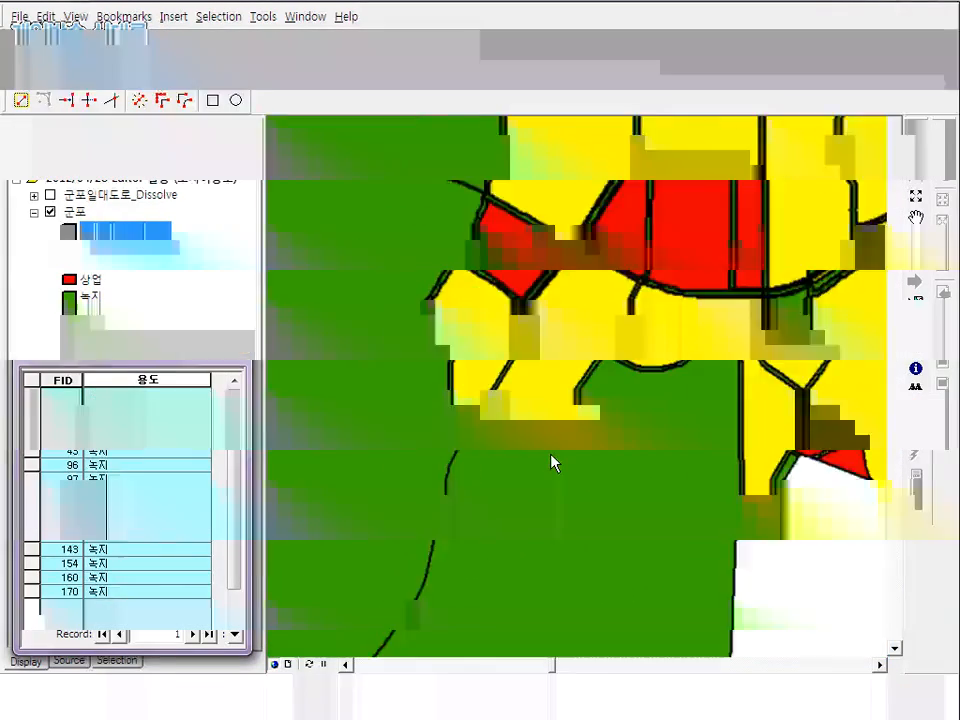
pyautogui.keyDown('shift'); pyautogui.click(456, 550); pyautogui.keyUp('shift')
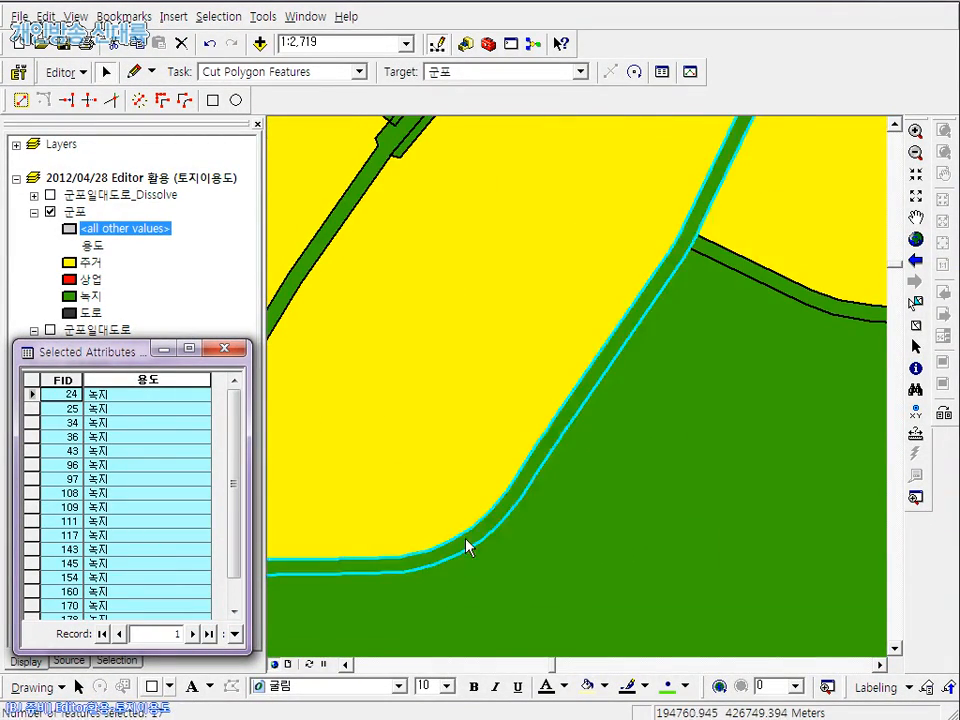
pyautogui.moveTo(465, 540); pyautogui.dragTo(845, 531)
pyautogui.keyDown('shift'); pyautogui.click(540, 491); pyautogui.keyUp('shift')
pyautogui.keyDown('shift'); pyautogui.click(508, 495); pyautogui.keyUp('shift')
pyautogui.scroll(3, 645, 423)
pyautogui.scroll(-5, 566, 465)
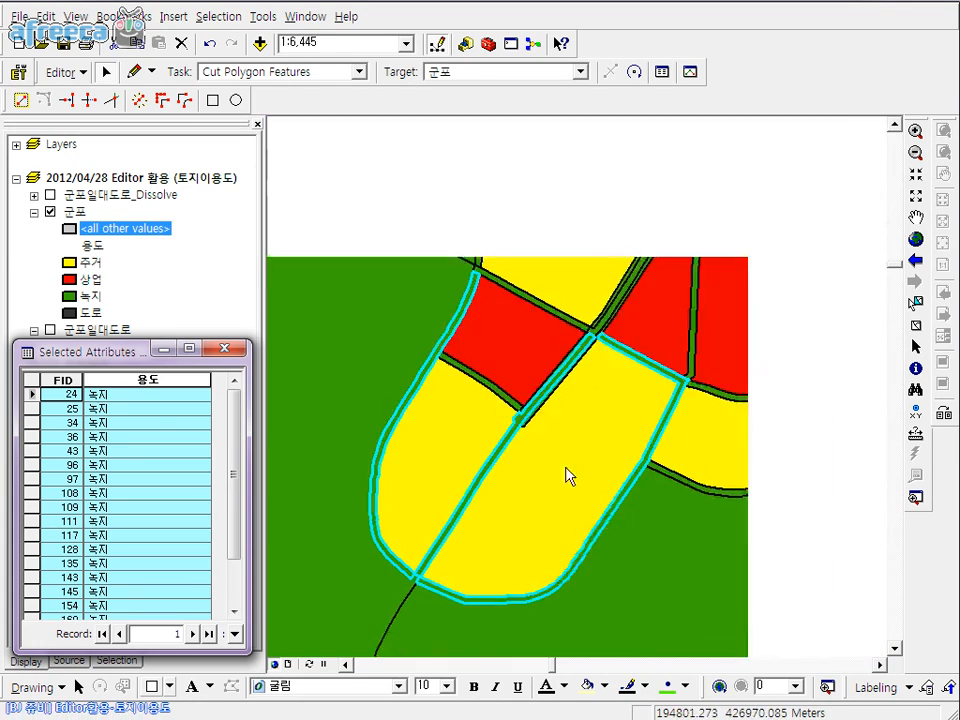
# Add the junction, the strips along both sides of the diagonal road and the cross streets bordering the adjoining commercial block to the selection
pyautogui.keyDown('shift'); pyautogui.click(646, 166); pyautogui.keyUp('shift')
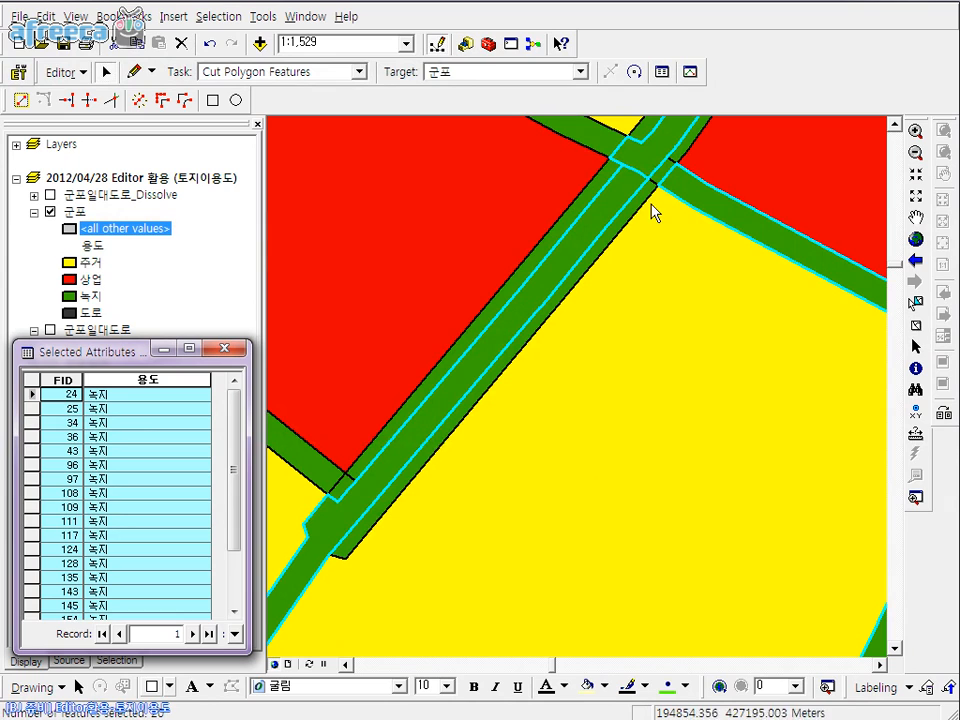
pyautogui.keyDown('shift'); pyautogui.click(655, 183); pyautogui.keyUp('shift')
pyautogui.keyDown('shift'); pyautogui.click(651, 187); pyautogui.keyUp('shift')
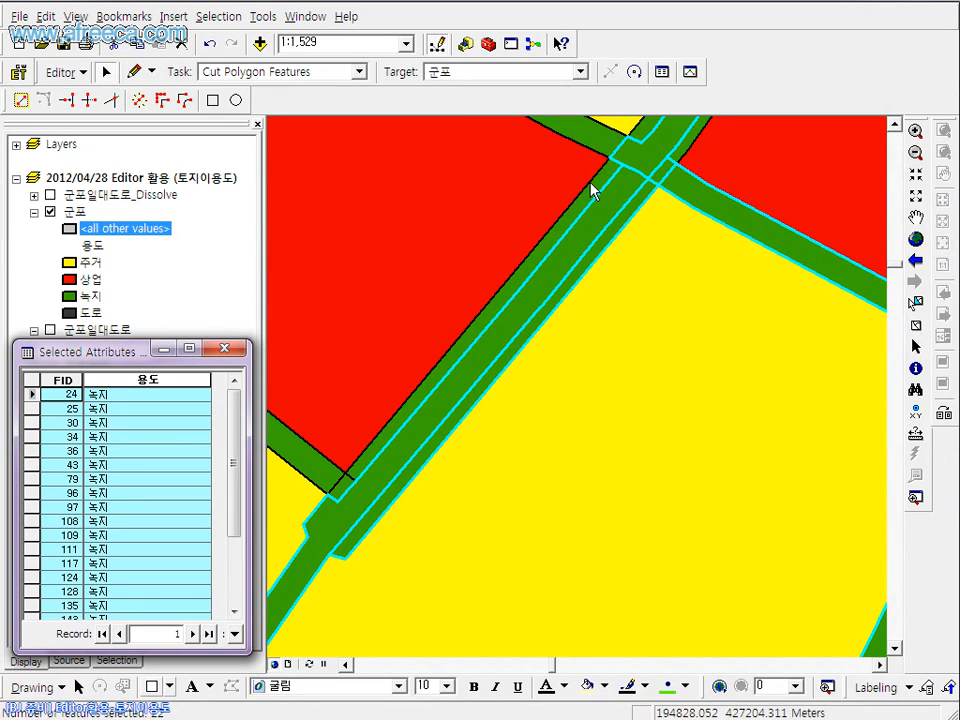
pyautogui.keyDown('shift'); pyautogui.click(591, 183); pyautogui.keyUp('shift')
pyautogui.keyDown('shift'); pyautogui.click(327, 469); pyautogui.keyUp('shift')
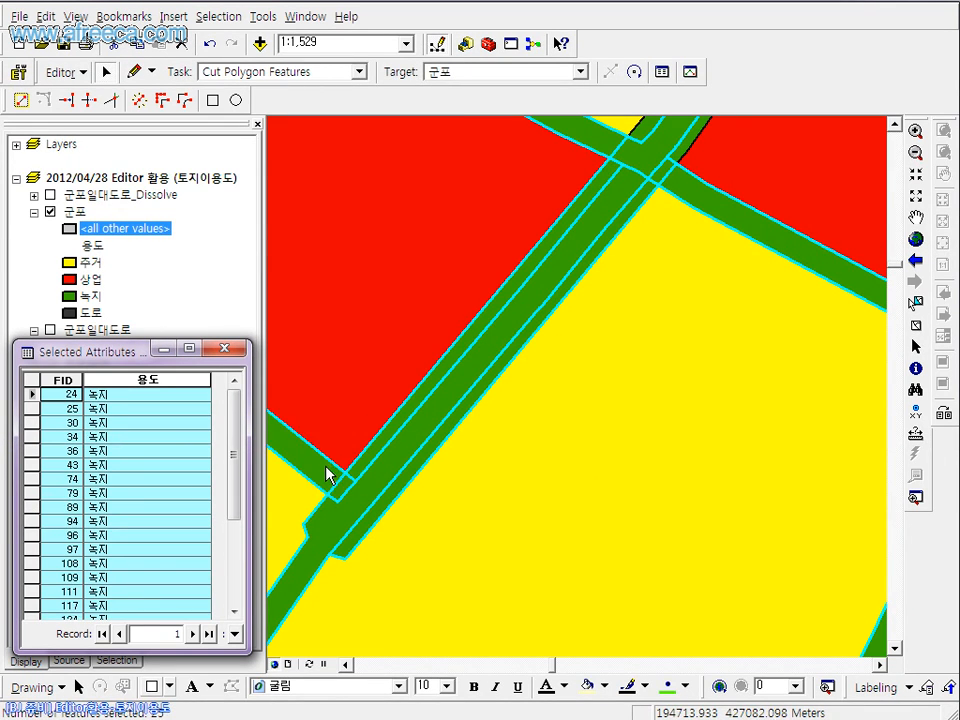
pyautogui.scroll(3, 525, 497)
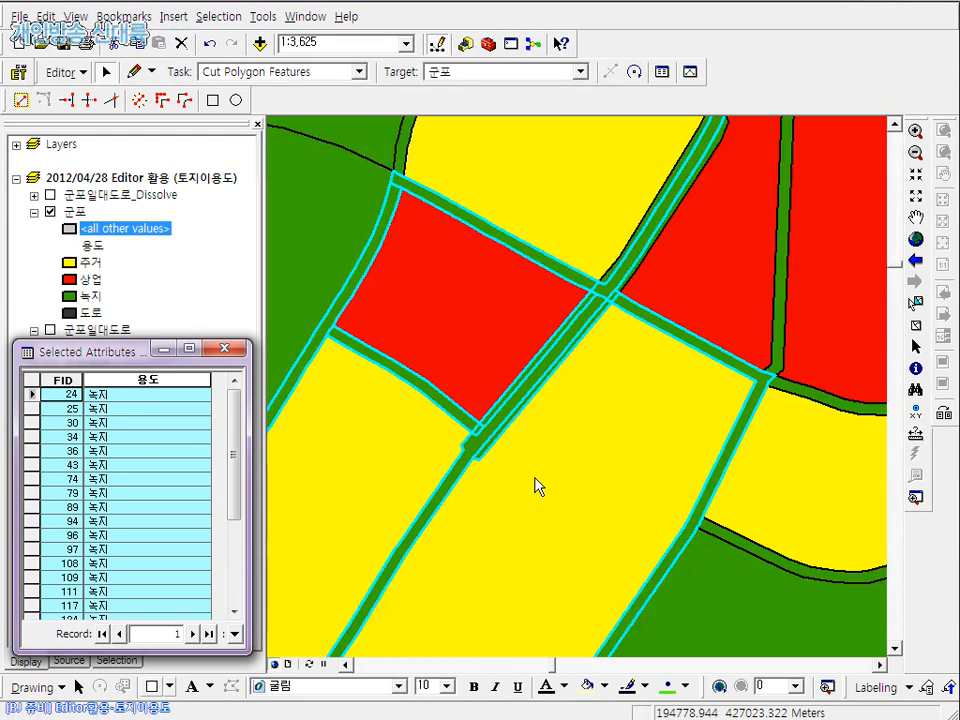
# Add the northwestern side strip of the diagonal road and the curved road along the residential block's western edge to the selection
pyautogui.moveTo(635, 260); pyautogui.dragTo(618, 431)
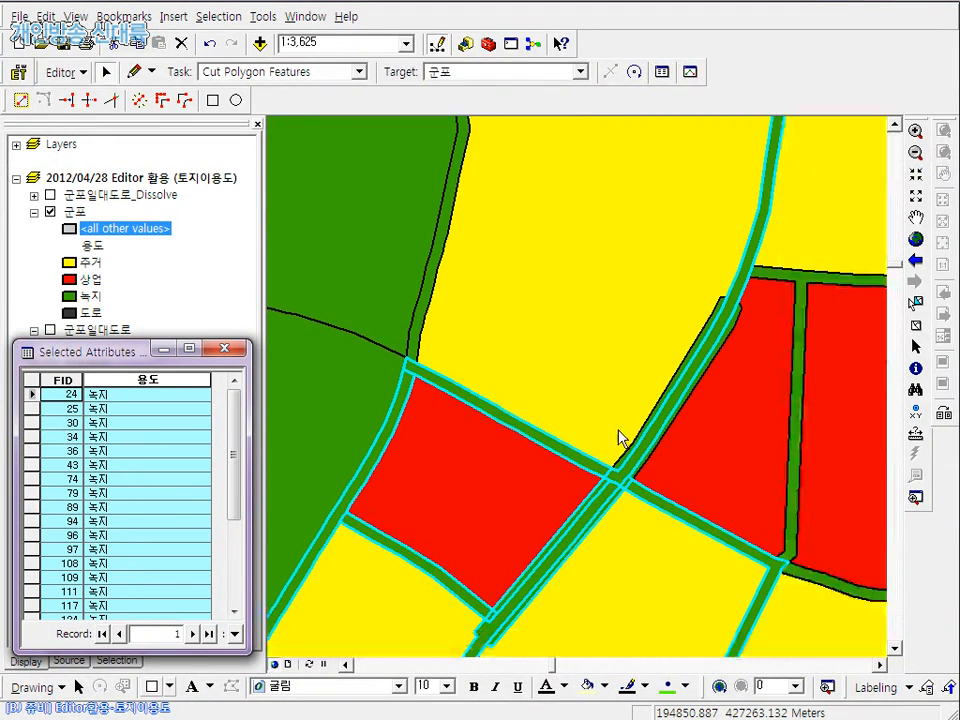
pyautogui.scroll(-3, 664, 474)
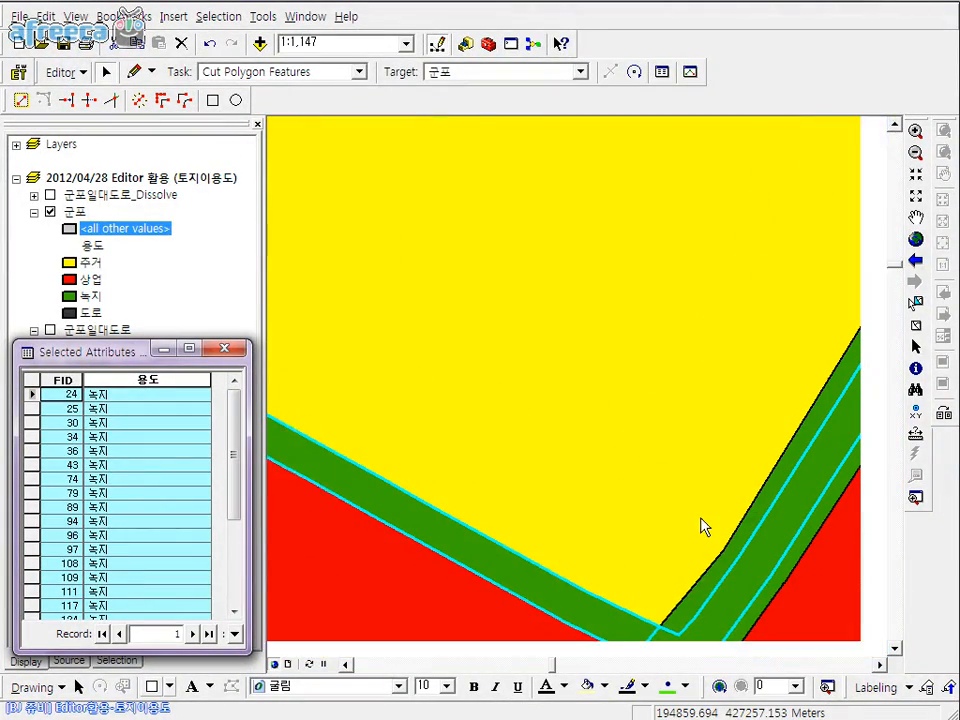
pyautogui.moveTo(704, 527); pyautogui.dragTo(561, 481)
pyautogui.moveTo(428, 395); pyautogui.dragTo(767, 538)
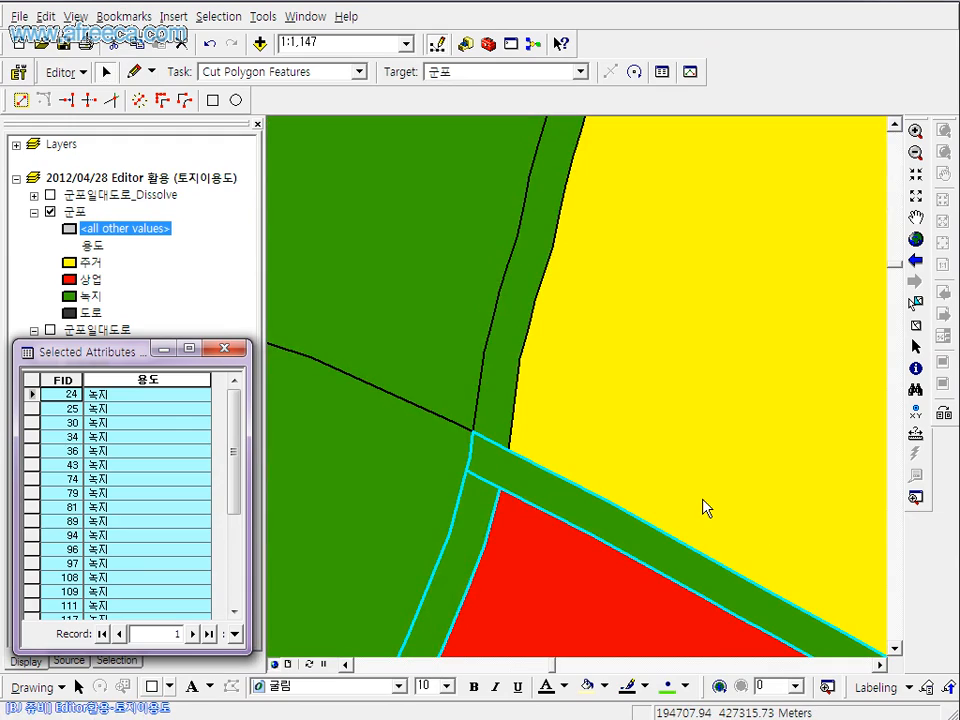
pyautogui.moveTo(531, 439); pyautogui.dragTo(739, 499)
pyautogui.scroll(2, 715, 483)
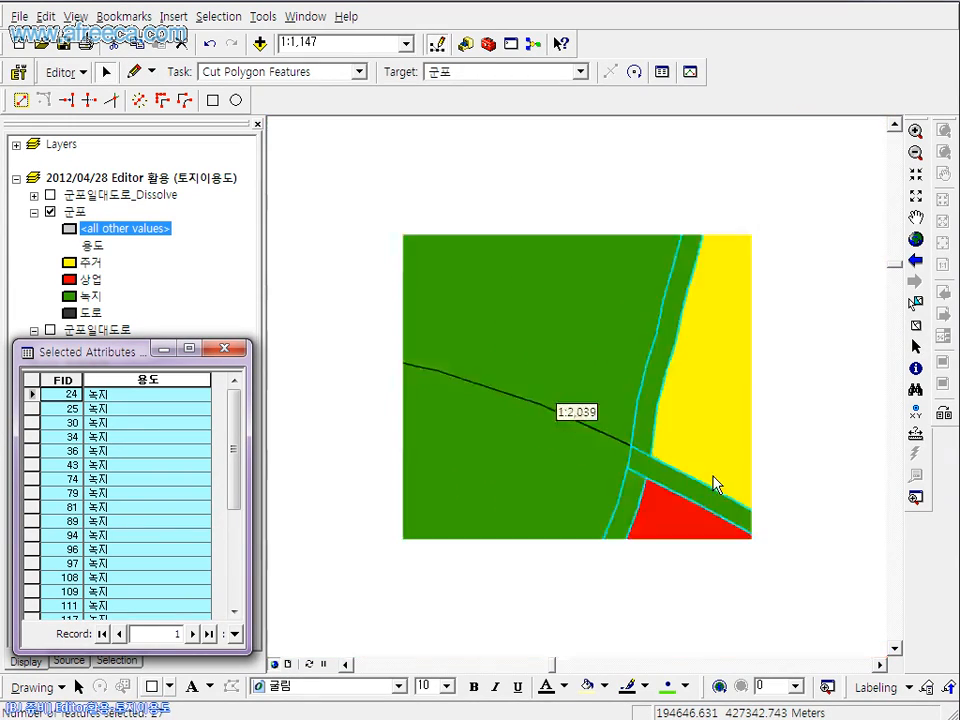
pyautogui.scroll(2, 718, 478)
# Add the two north-south road segments meeting just west of the short parallel strips to the selection
pyautogui.moveTo(836, 392); pyautogui.dragTo(568, 486)
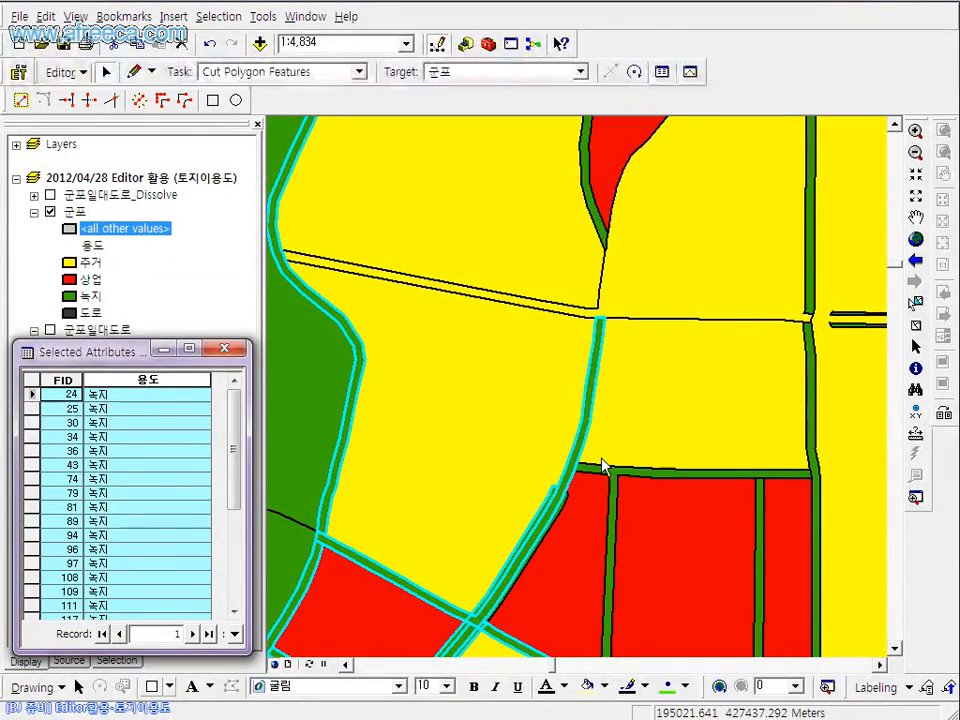
pyautogui.moveTo(707, 508); pyautogui.dragTo(435, 508)
pyautogui.moveTo(671, 403); pyautogui.dragTo(562, 482)
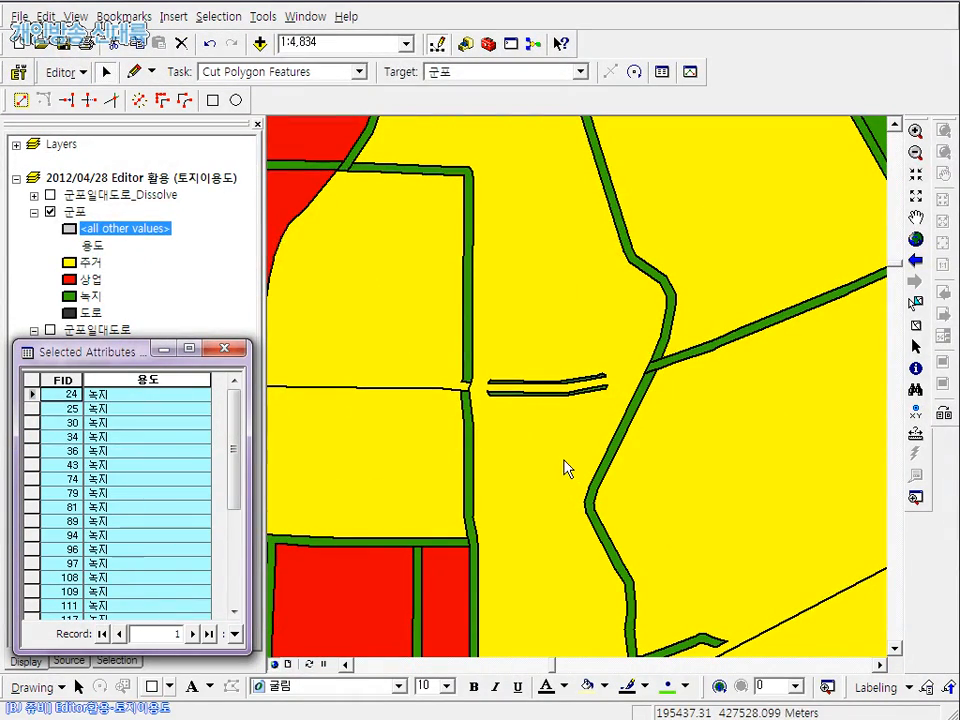
pyautogui.moveTo(531, 459); pyautogui.dragTo(681, 459)
pyautogui.scroll(-3, 677, 460)
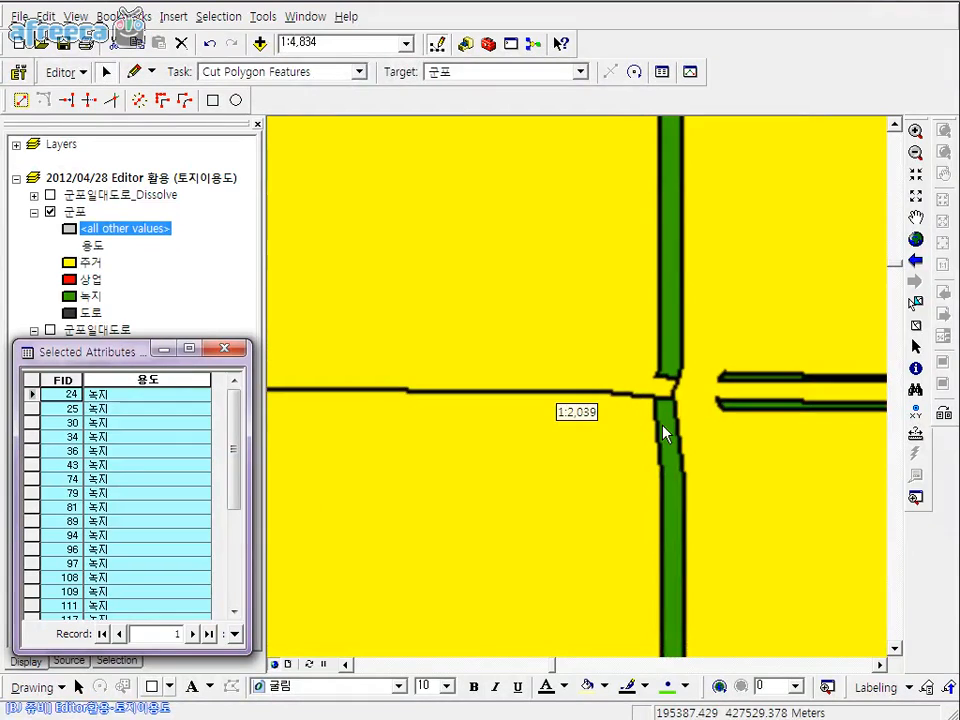
pyautogui.keyDown('shift'); pyautogui.click(663, 422); pyautogui.keyUp('shift')
pyautogui.keyDown('shift'); pyautogui.click(672, 350); pyautogui.keyUp('shift')
# Add the crossing and the roads around the pointed northern commercial block to the selection
pyautogui.moveTo(574, 279); pyautogui.dragTo(649, 562)
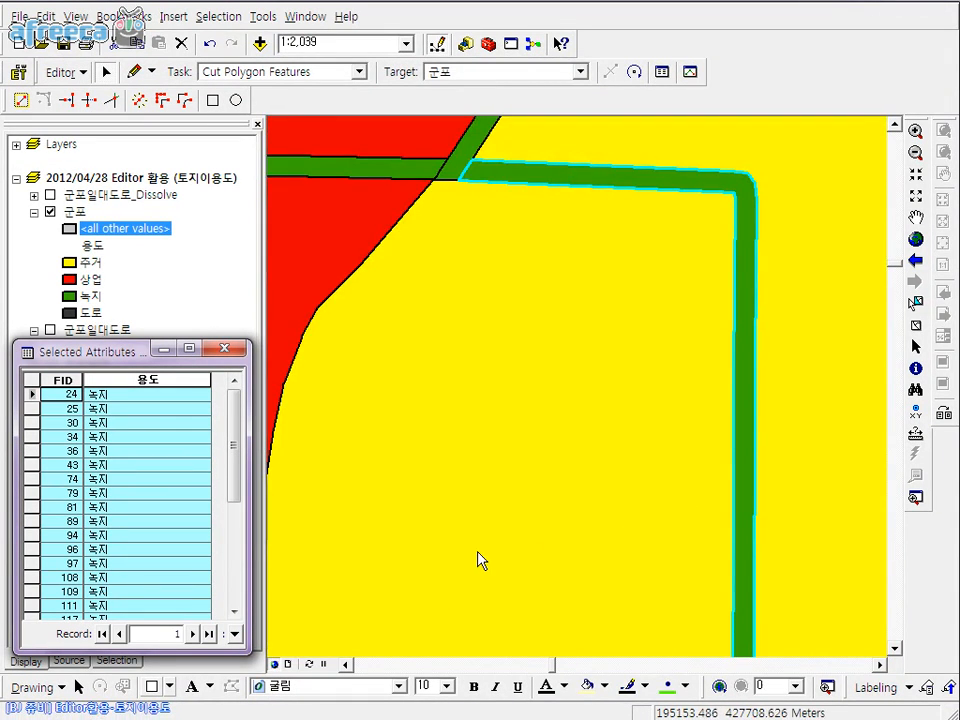
pyautogui.moveTo(470, 328); pyautogui.dragTo(657, 535)
pyautogui.keyDown('shift'); pyautogui.click(622, 378); pyautogui.keyUp('shift')
pyautogui.keyDown('shift'); pyautogui.click(647, 377); pyautogui.keyUp('shift')
pyautogui.keyDown('shift'); pyautogui.click(417, 375); pyautogui.keyUp('shift')
pyautogui.scroll(2, 547, 496)
# Add the roads along the northern and southern edges of the southern commercial blocks and the streets dividing them to the selection
pyautogui.moveTo(626, 566); pyautogui.dragTo(605, 305)
pyautogui.moveTo(642, 502); pyautogui.dragTo(602, 362)
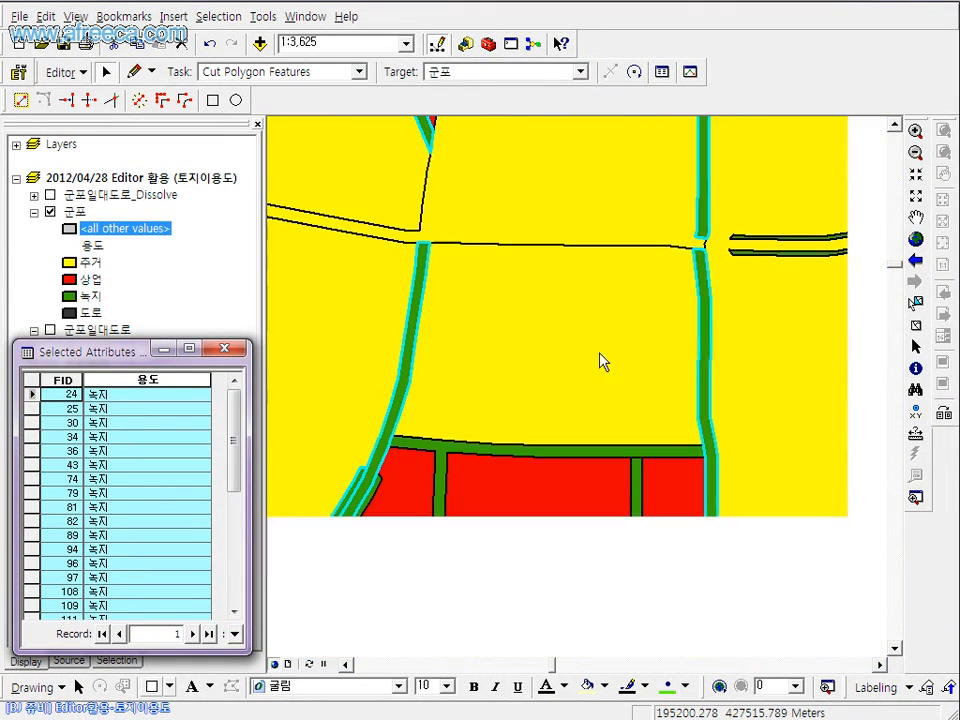
pyautogui.keyDown('shift'); pyautogui.click(562, 456); pyautogui.keyUp('shift')
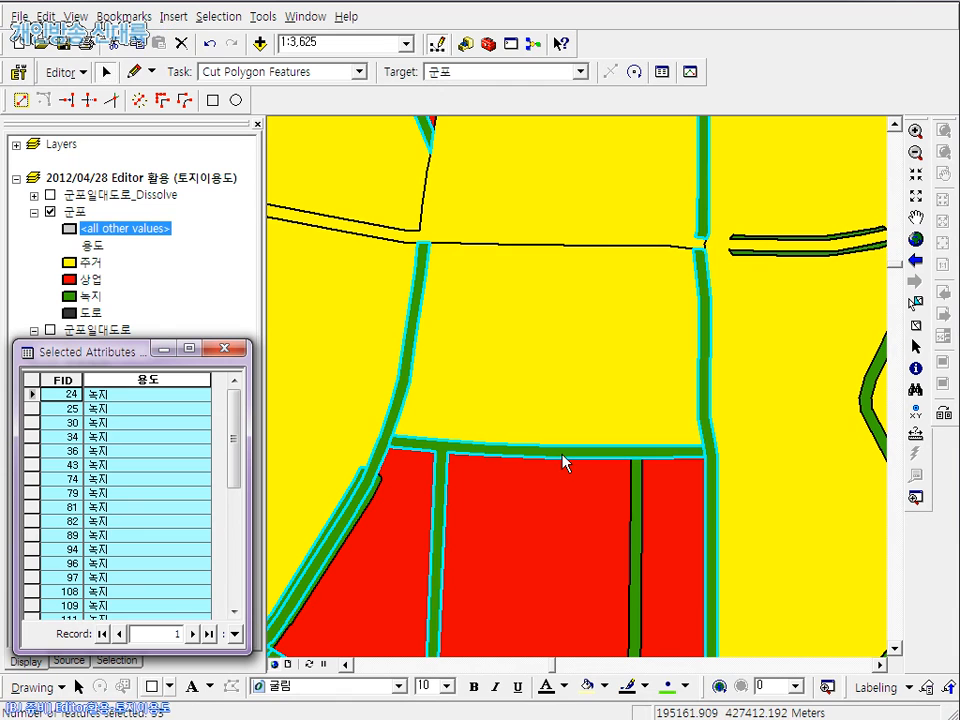
pyautogui.keyDown('shift'); pyautogui.click(636, 520); pyautogui.keyUp('shift')
pyautogui.moveTo(590, 438); pyautogui.dragTo(684, 180)
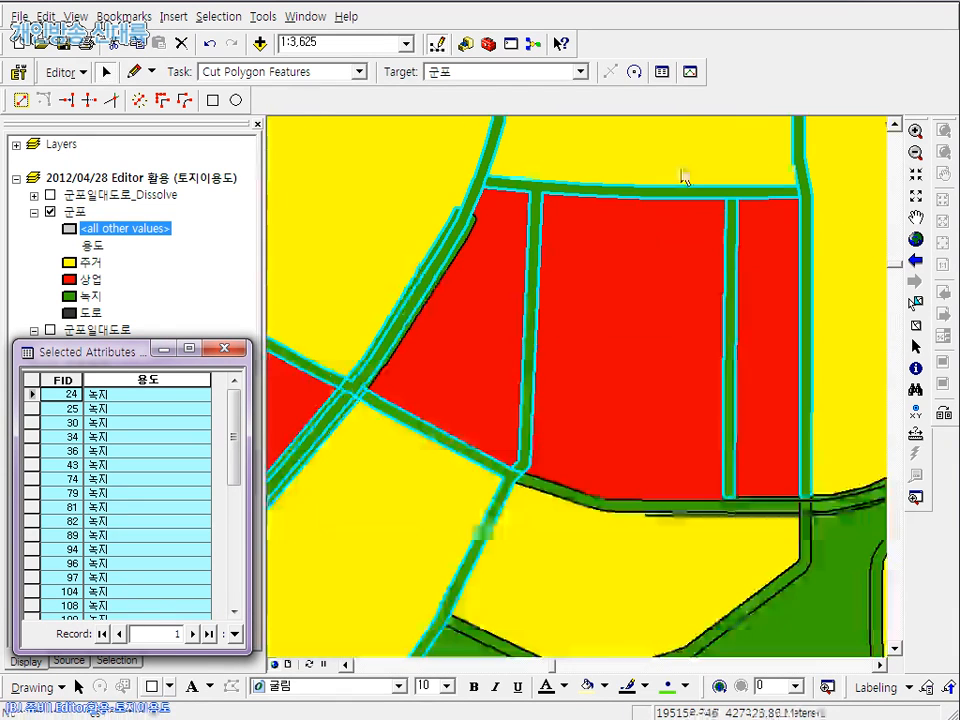
pyautogui.keyDown('shift'); pyautogui.click(622, 507); pyautogui.keyUp('shift')
# Add the narrow slivers on both sides of the road along the commercial blocks' southern edge to the selection
pyautogui.moveTo(647, 519); pyautogui.dragTo(576, 459)
pyautogui.scroll(-3, 700, 484)
pyautogui.moveTo(758, 557); pyautogui.dragTo(583, 467)
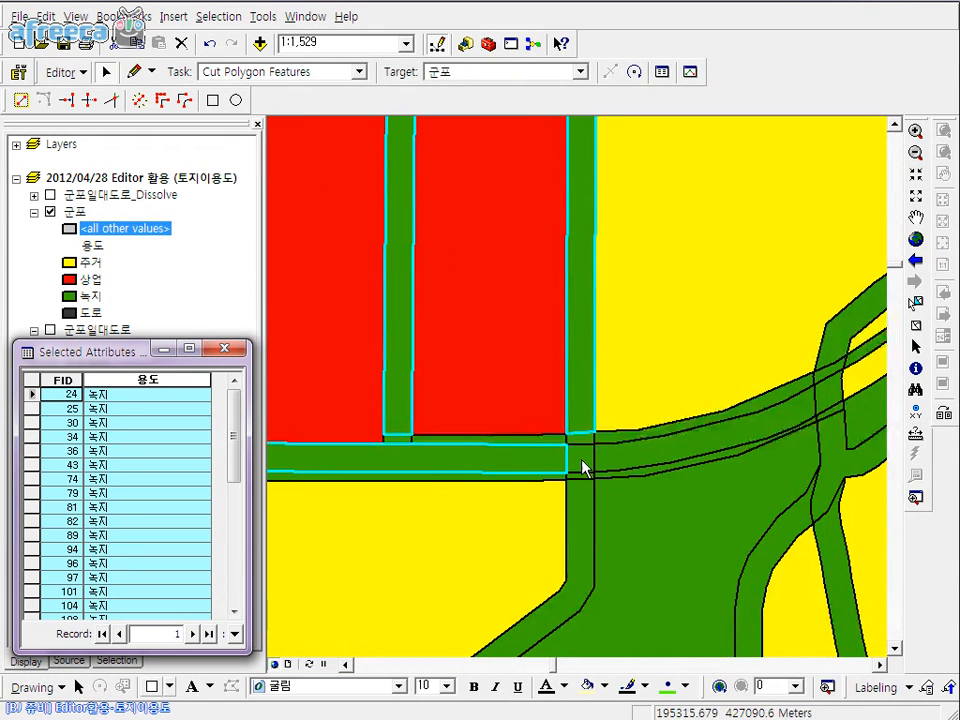
pyautogui.scroll(-3, 433, 472)
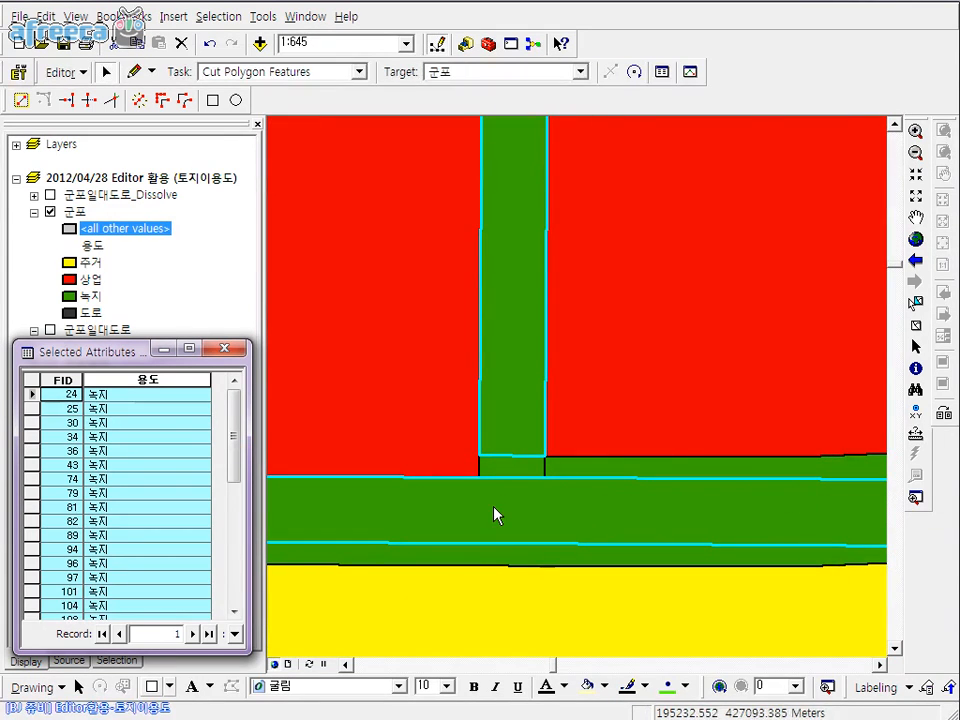
pyautogui.keyDown('shift'); pyautogui.click(522, 469); pyautogui.keyUp('shift')
pyautogui.keyDown('shift'); pyautogui.click(581, 473); pyautogui.keyUp('shift')
pyautogui.keyDown('shift'); pyautogui.click(563, 561); pyautogui.keyUp('shift')
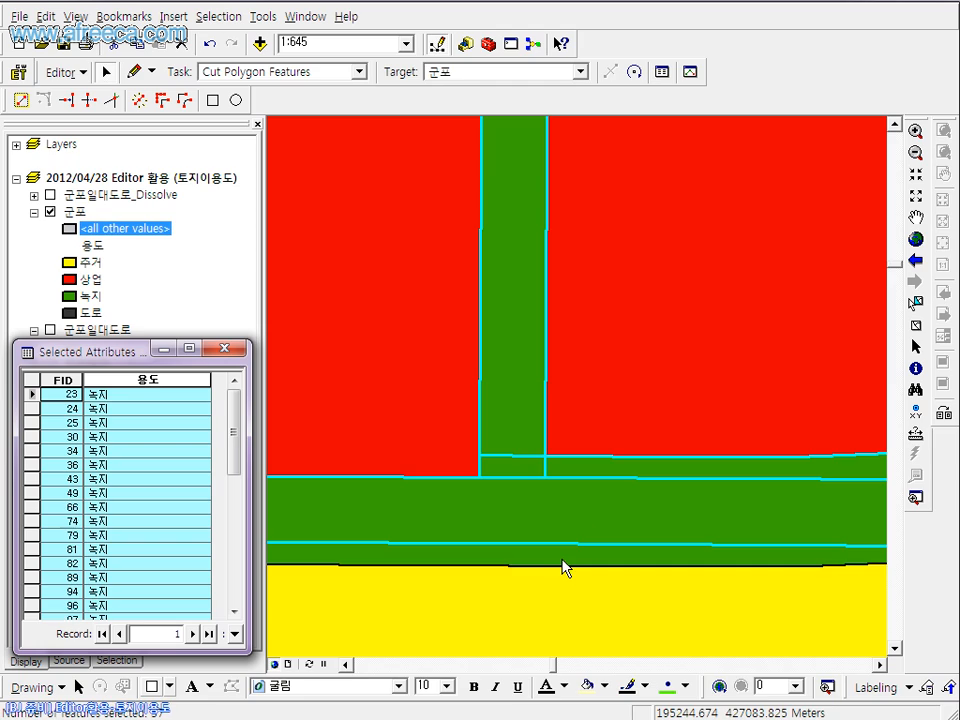
# Add the intersection pieces at the commercial blocks' southeastern corner and the curved strips and southern road meeting there to the selection
pyautogui.moveTo(631, 555); pyautogui.dragTo(41, 519)
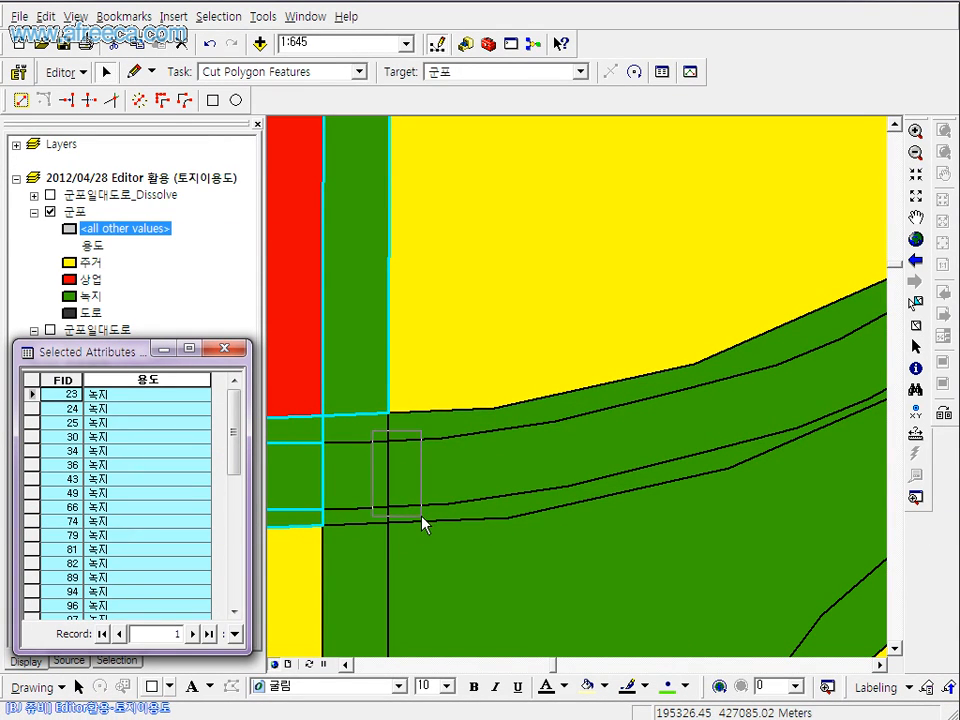
pyautogui.moveTo(422, 517); pyautogui.dragTo(423, 519)
pyautogui.scroll(3, 508, 558)
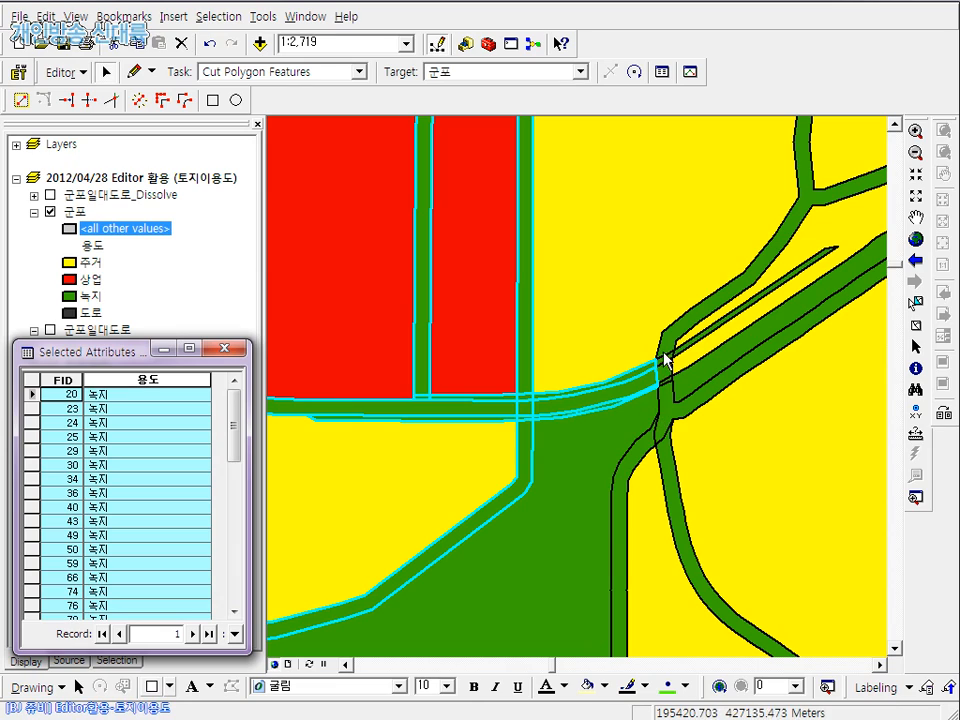
# Add the eastern junction pieces, the roads branching from them and the thin parallel strip beside the diagonal road to the selection
pyautogui.moveTo(668, 398); pyautogui.dragTo(669, 397)
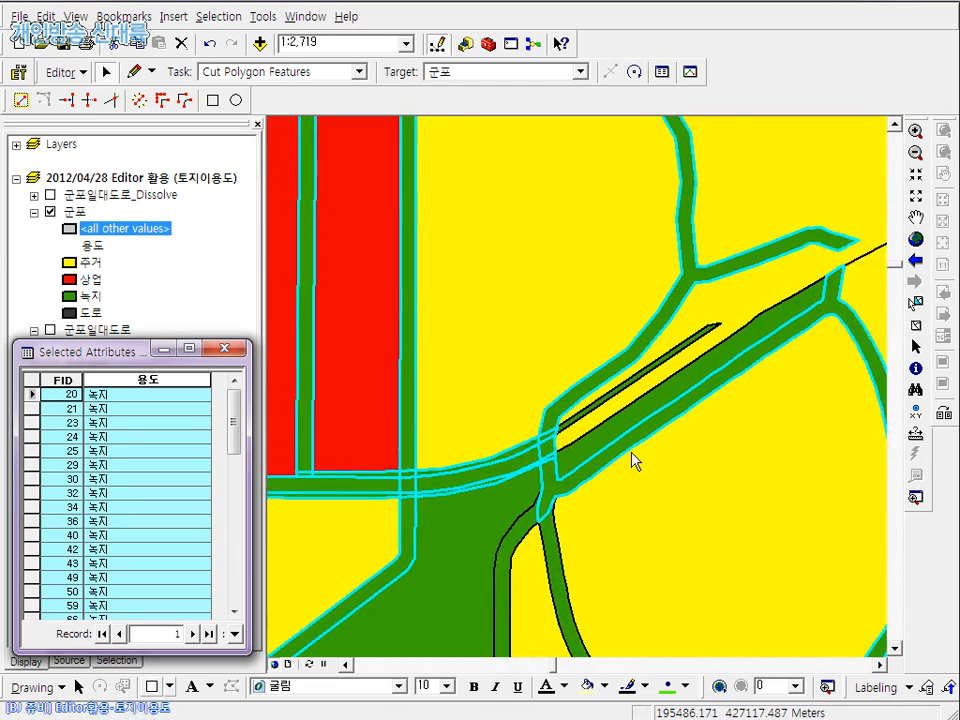
pyautogui.scroll(-3, 590, 480)
pyautogui.scroll(2, 610, 510)
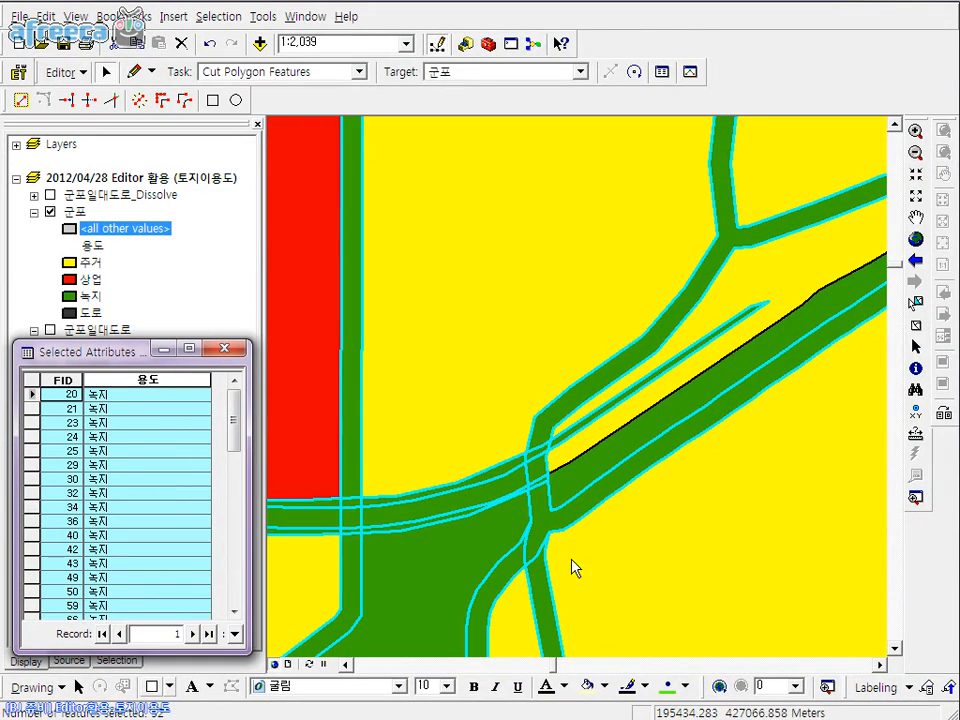
pyautogui.scroll(3, 600, 560)
# Add the roads enclosing the residential block beside the large eastern green area and the two short parallel strips to the selection
pyautogui.moveTo(671, 579); pyautogui.dragTo(604, 392)
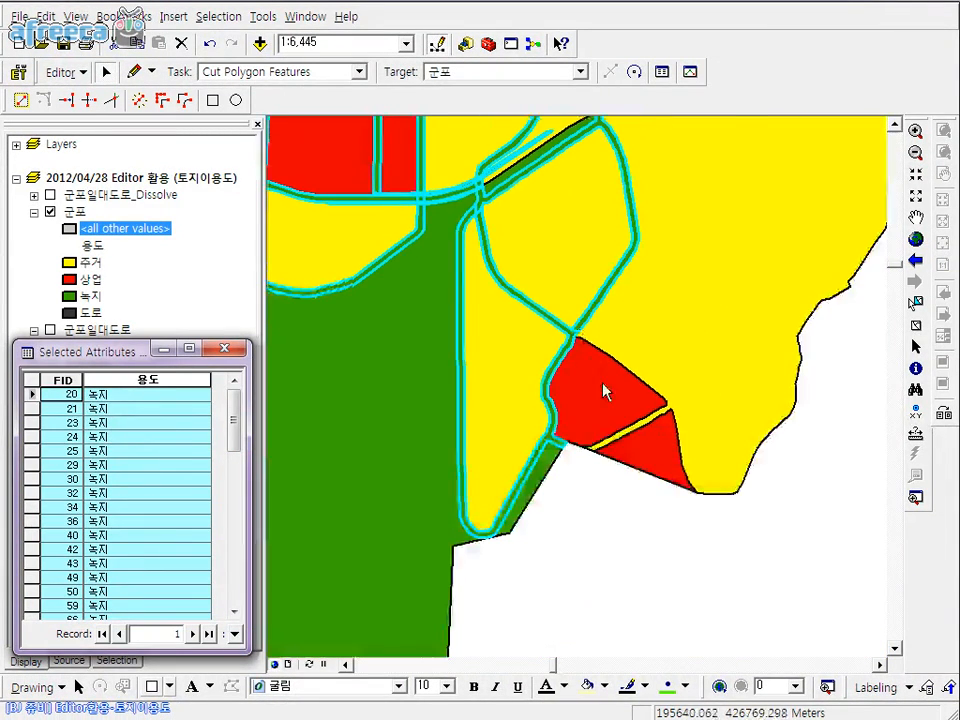
pyautogui.moveTo(475, 483); pyautogui.dragTo(913, 494)
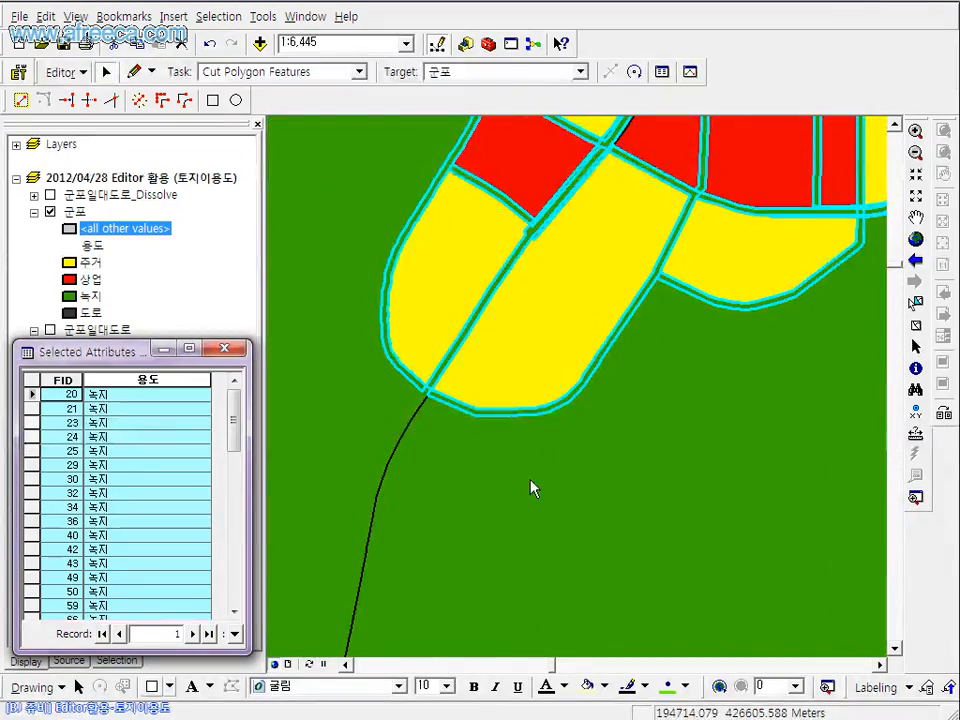
pyautogui.moveTo(619, 284); pyautogui.dragTo(576, 632)
pyautogui.moveTo(598, 282); pyautogui.dragTo(399, 542)
pyautogui.moveTo(616, 353); pyautogui.dragTo(491, 439)
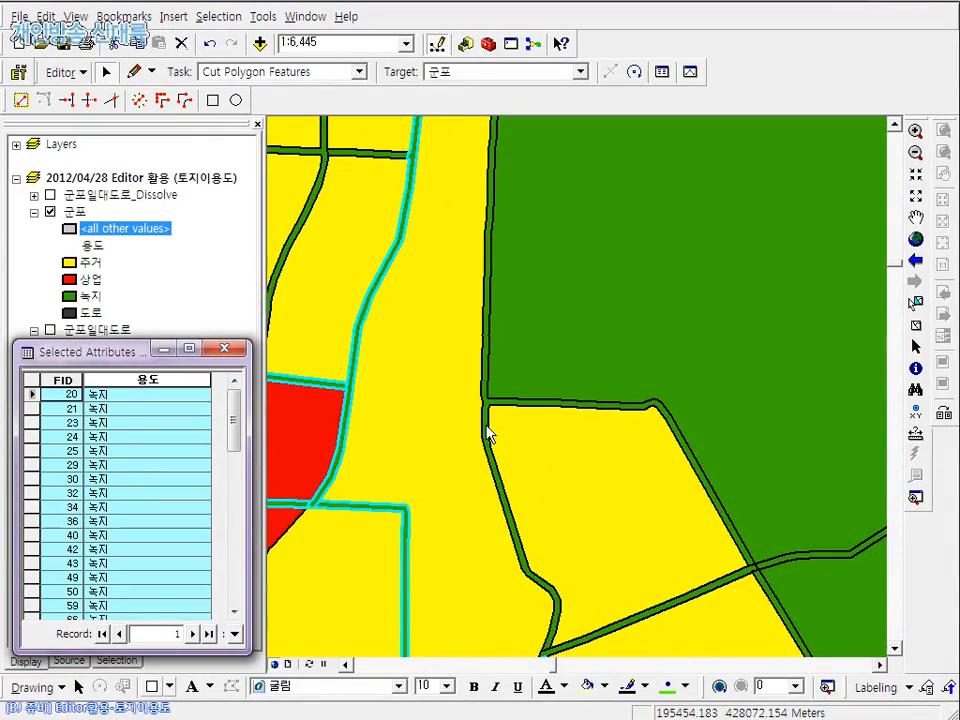
pyautogui.click(489, 432)
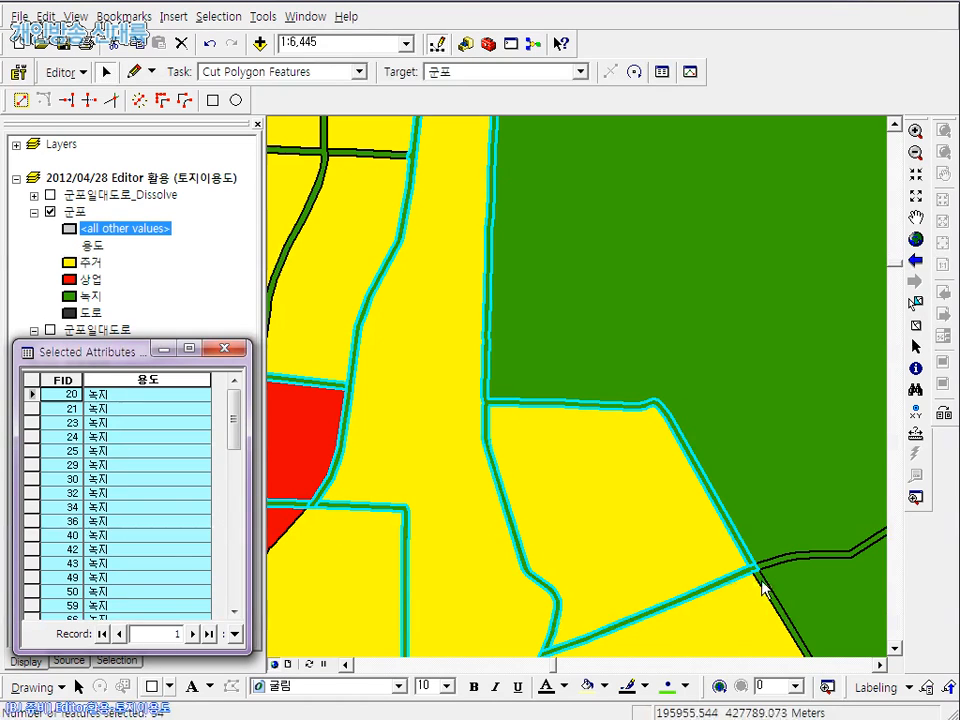
pyautogui.moveTo(776, 570); pyautogui.dragTo(340, 562)
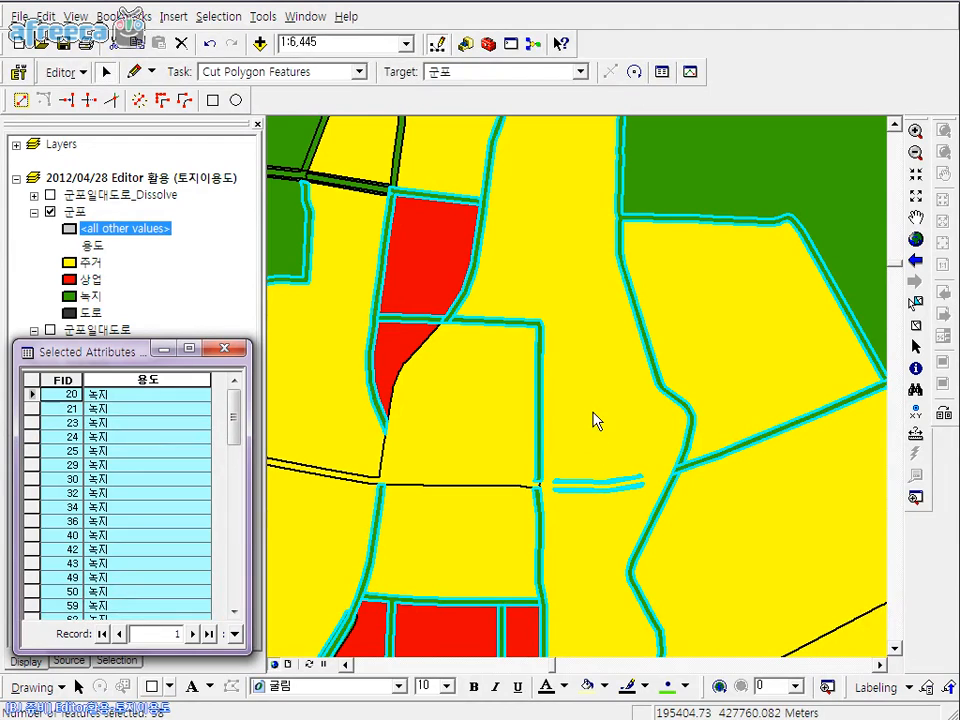
# Add the east-west road below the northern green area, its bordering slivers and the roads branching north from its junctions to the selection
pyautogui.moveTo(422, 378); pyautogui.dragTo(752, 457)
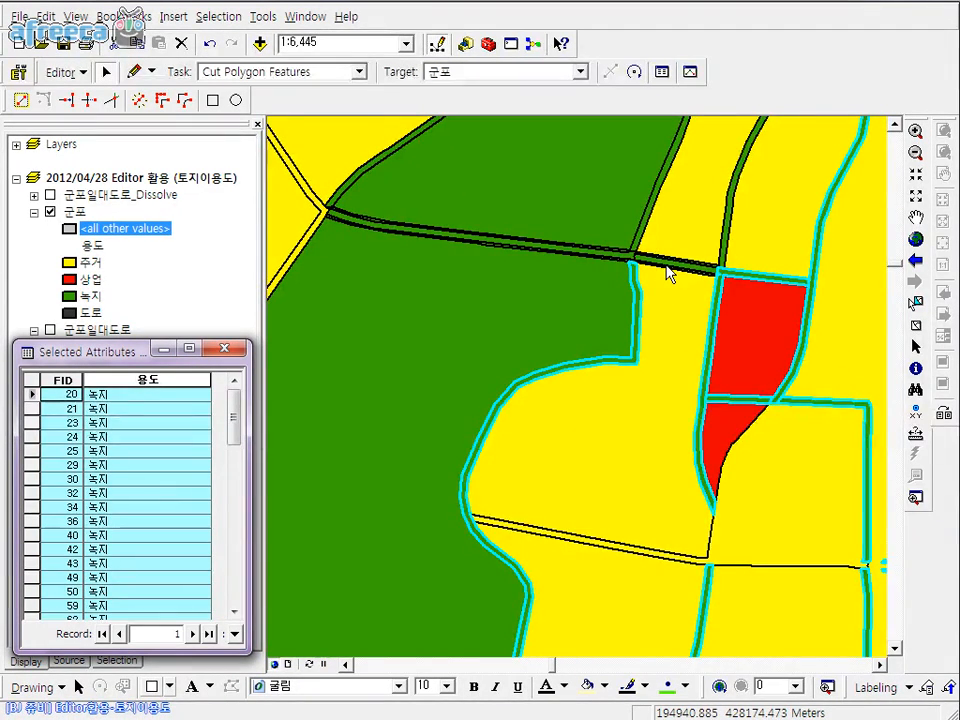
pyautogui.scroll(4, 668, 285)
pyautogui.scroll(4, 700, 296)
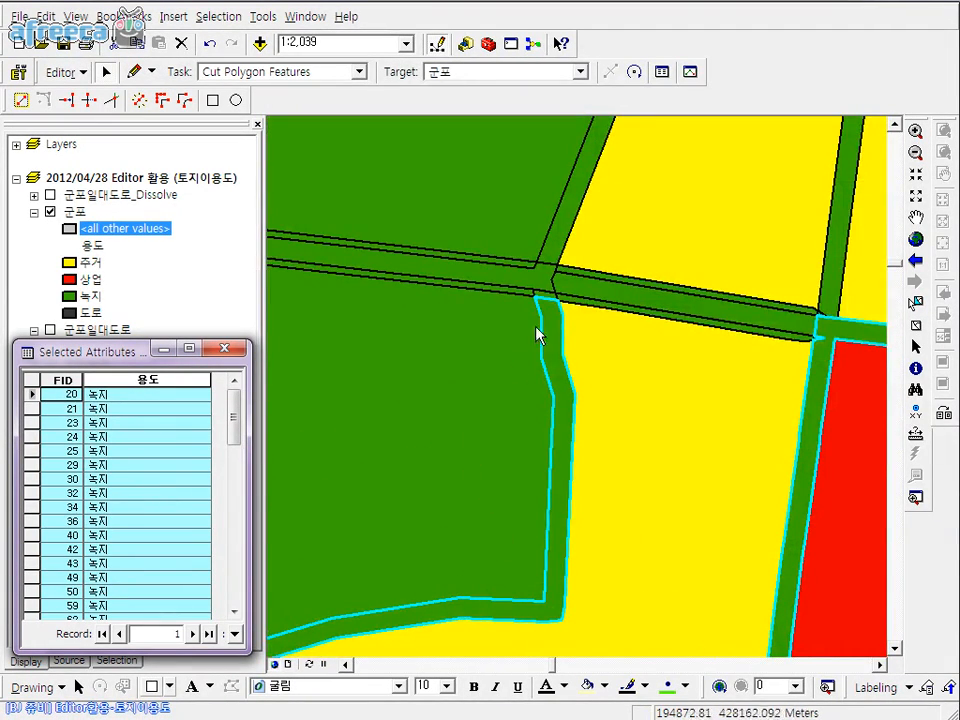
pyautogui.click(531, 267)
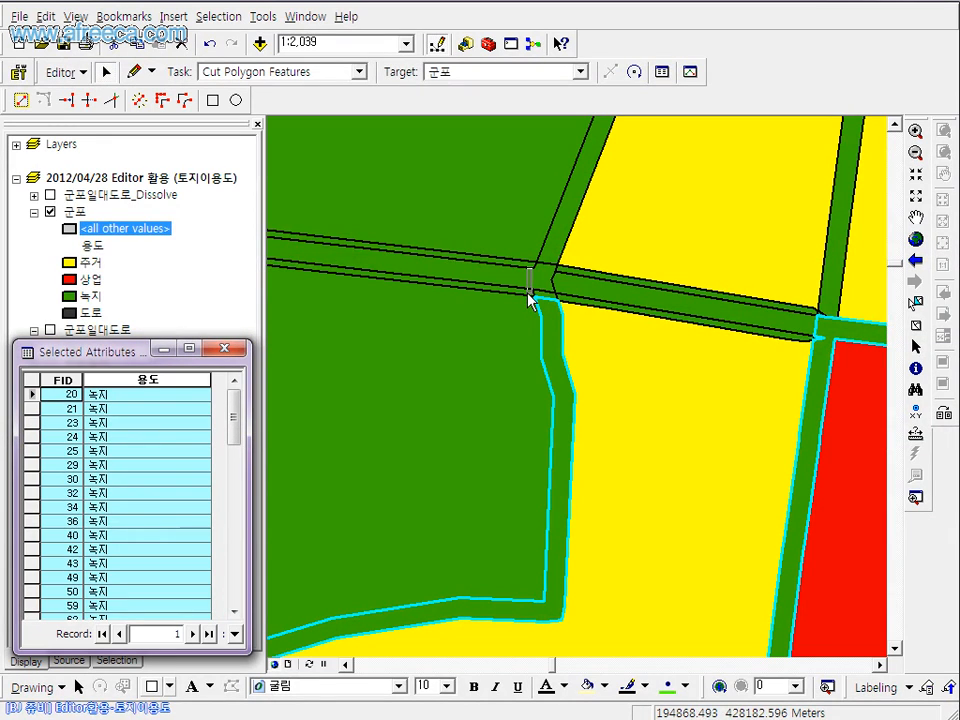
pyautogui.doubleClick(539, 300)
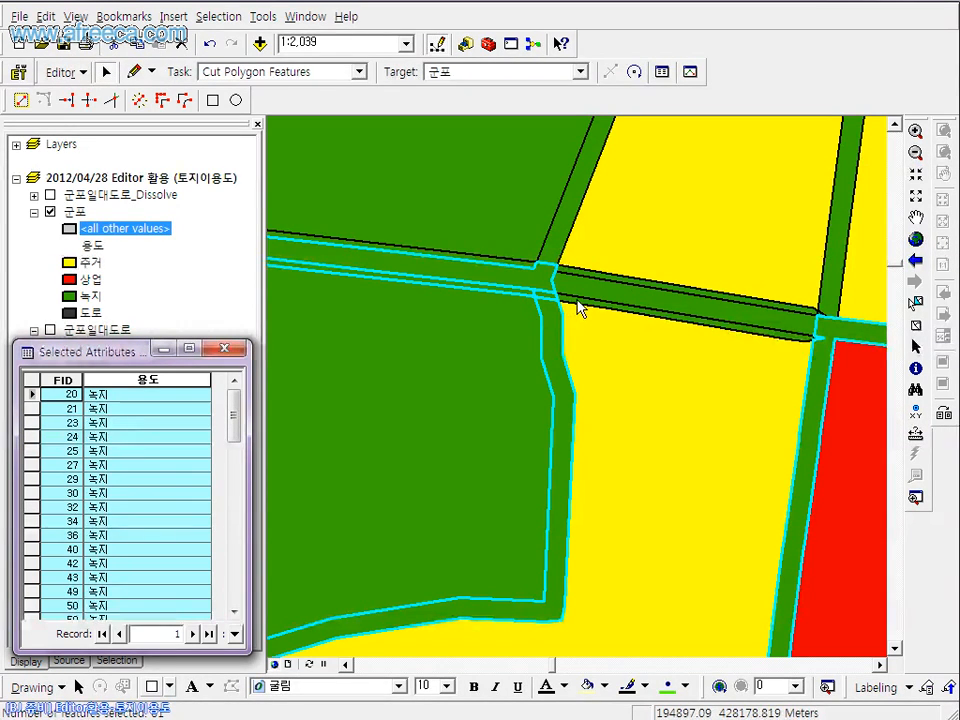
pyautogui.moveTo(596, 275); pyautogui.dragTo(593, 290)
pyautogui.keyDown('shift'); pyautogui.click(562, 246); pyautogui.keyUp('shift')
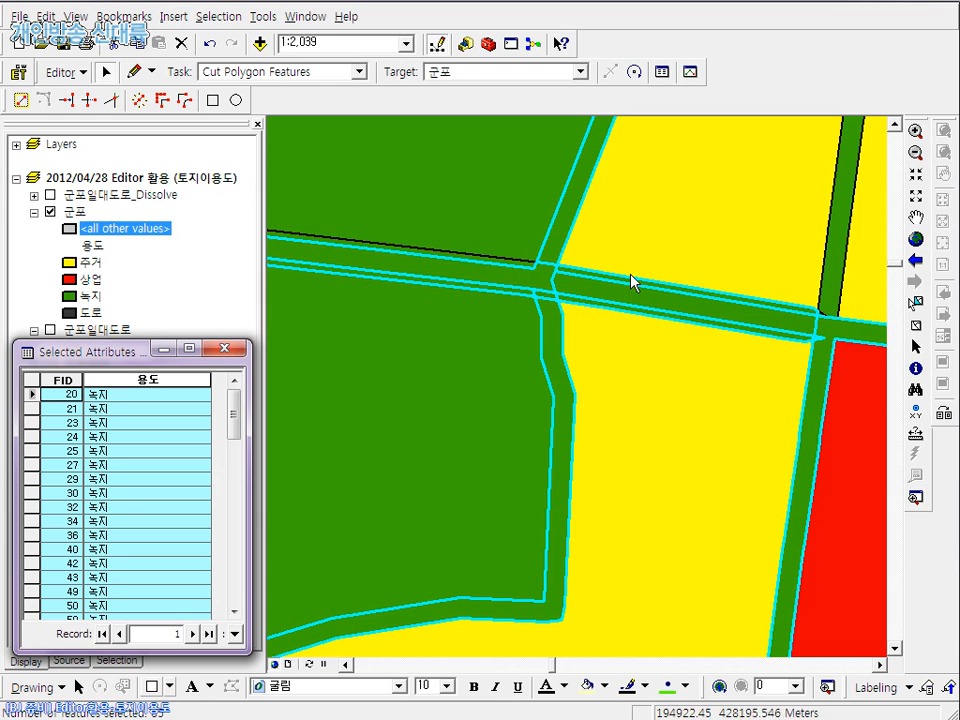
pyautogui.keyDown('shift'); pyautogui.click(515, 263); pyautogui.keyUp('shift')
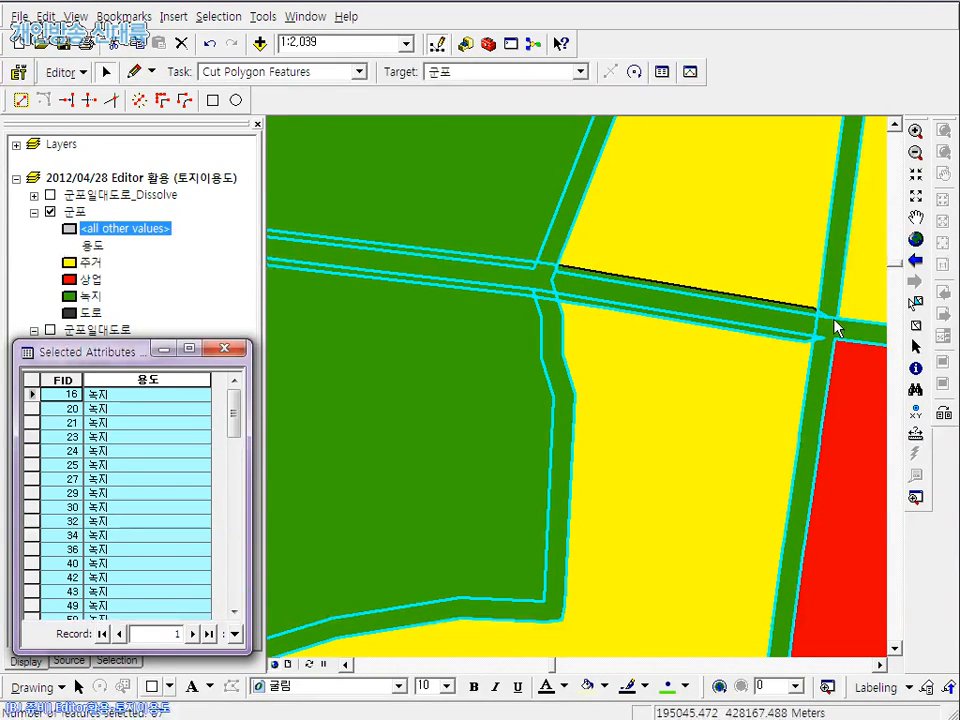
# Add the remaining sliver along that road and the short cross road linking the two parallel north-south roads to the selection
pyautogui.scroll(5, 779, 367)
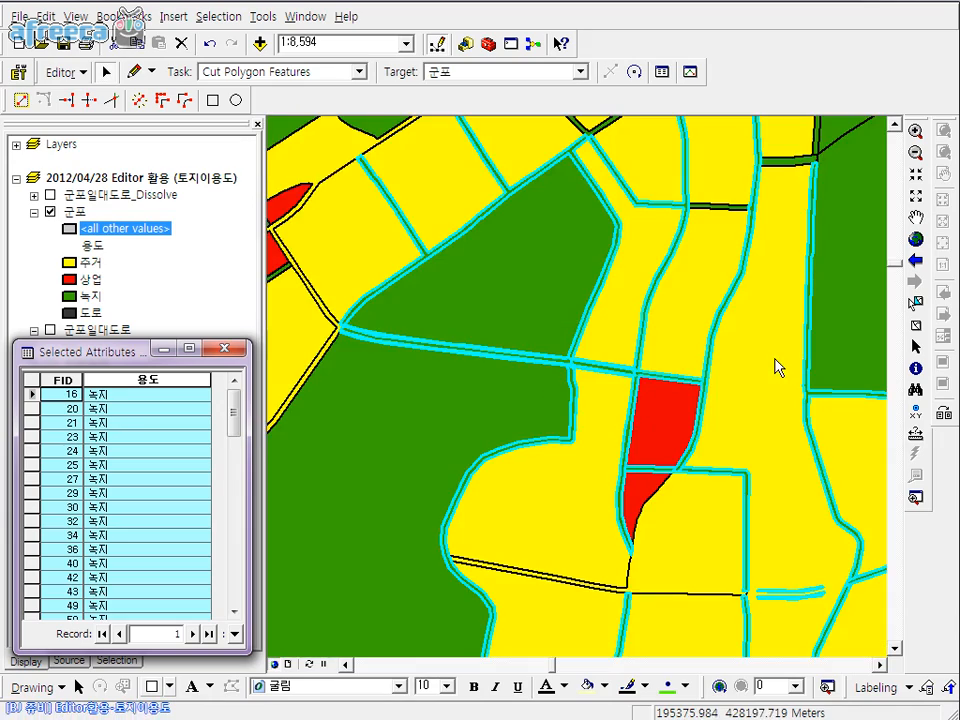
pyautogui.scroll(-5, 583, 396)
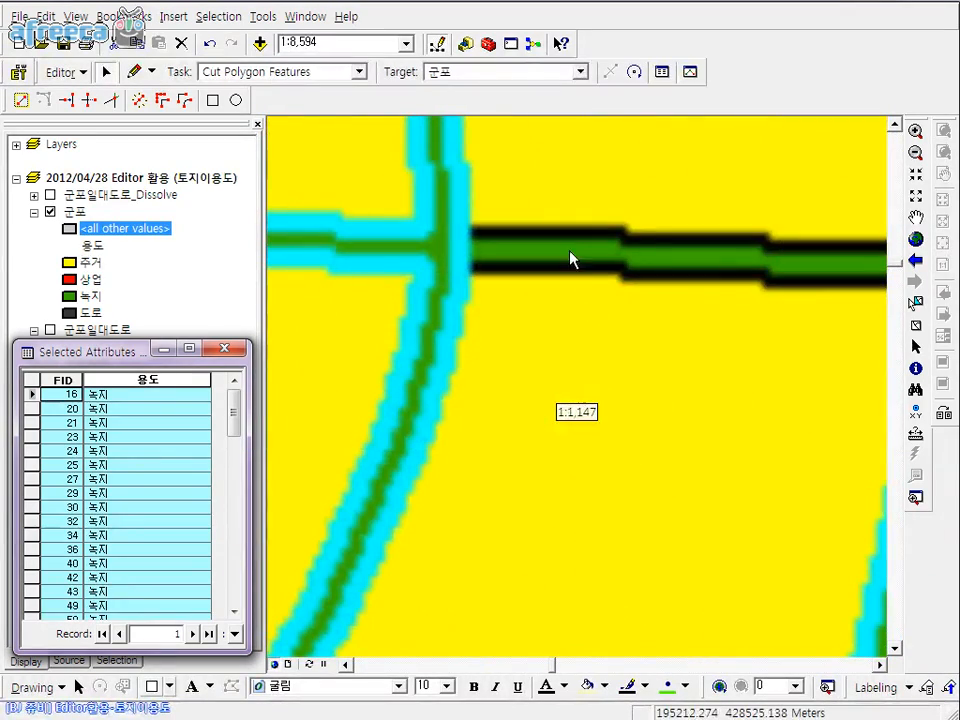
pyautogui.scroll(4, 556, 410)
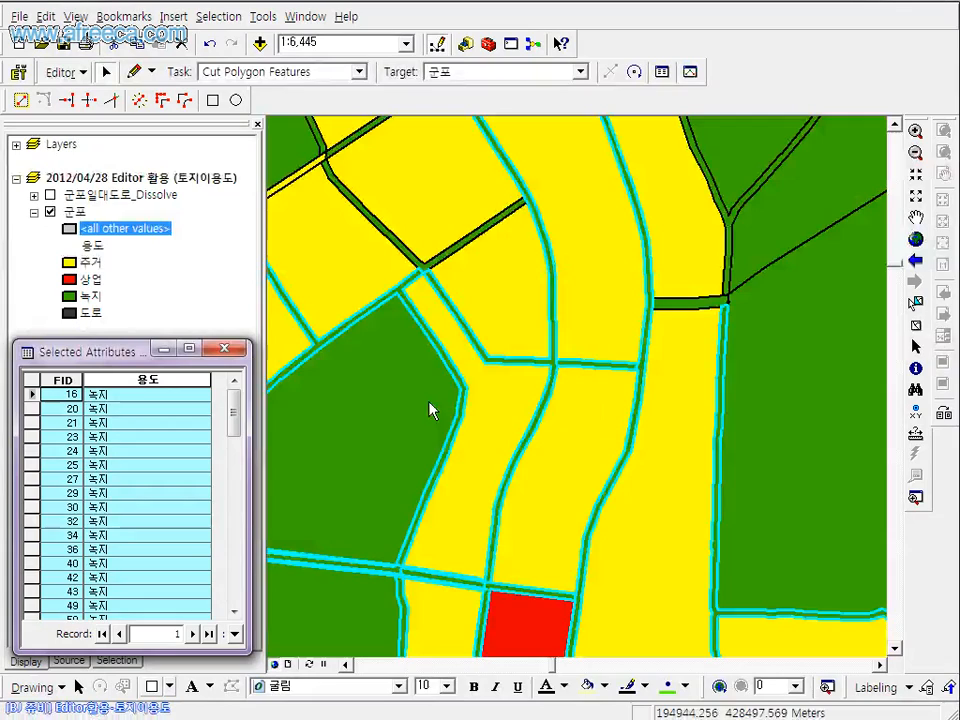
# Calculate the 용도 field of all selected road polygons as "도로"
pyautogui.rightClick(177, 390)
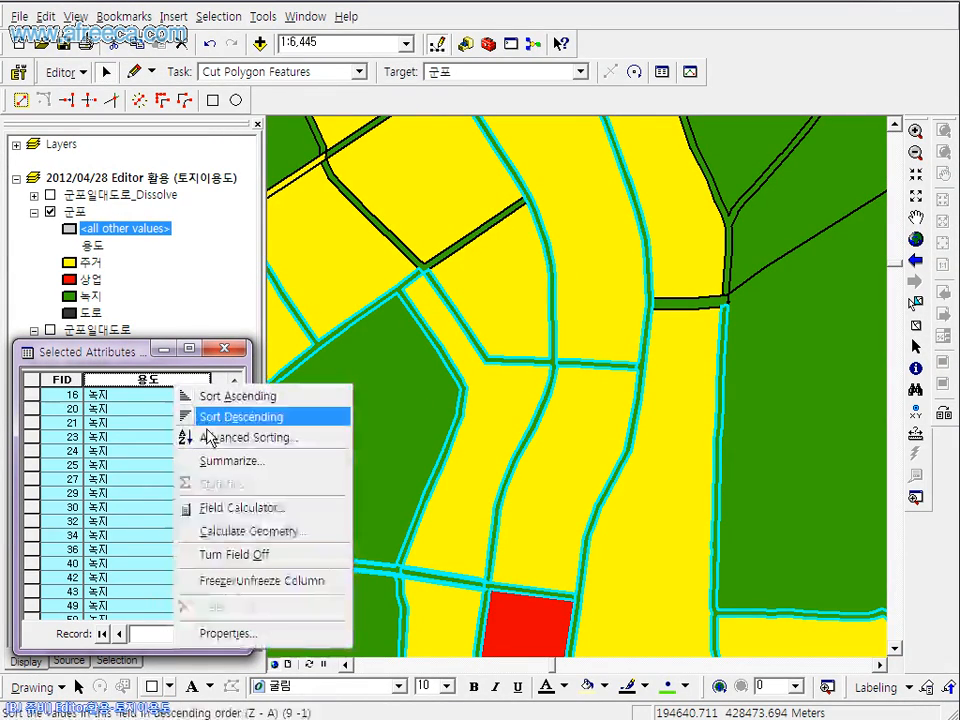
pyautogui.click(240, 508)
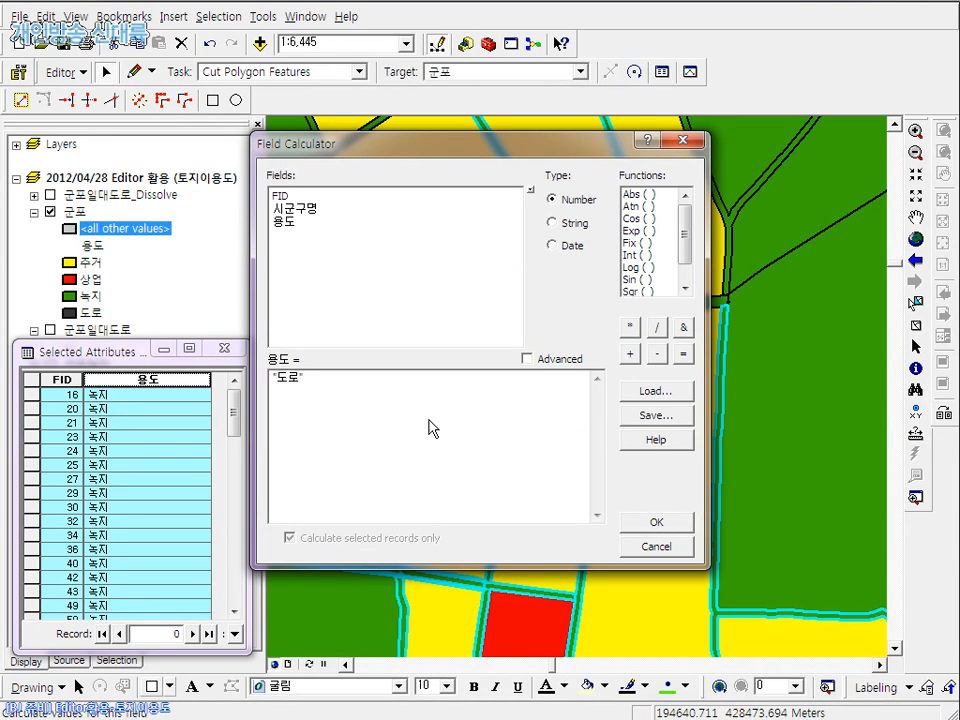
pyautogui.click(652, 524)
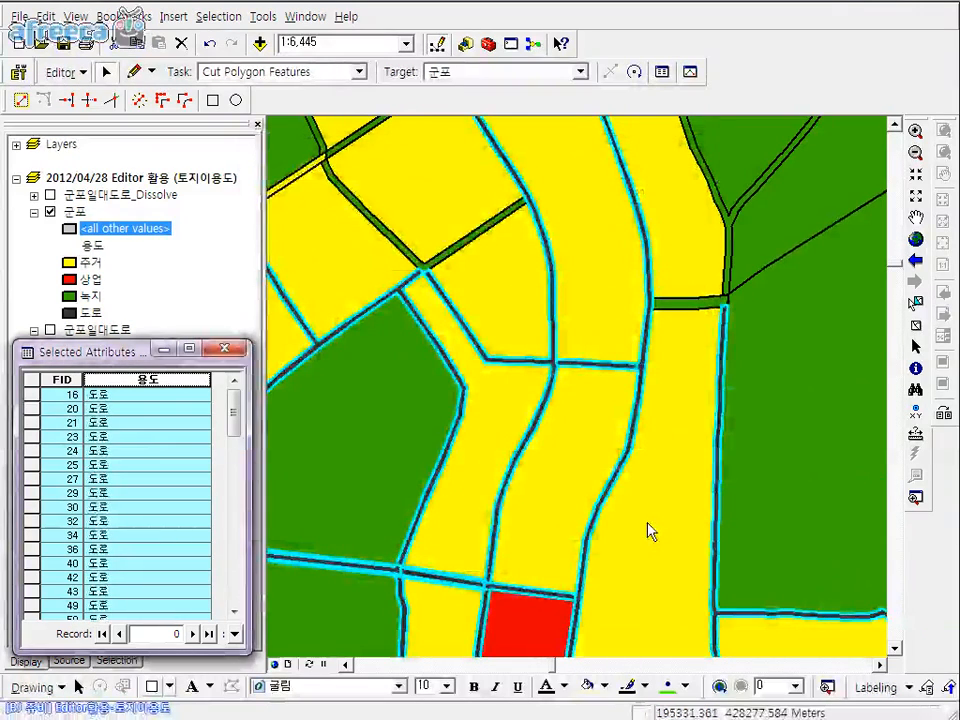
# Merge all selected road polygons into one feature, checking the candidates and choosing the first one listed as the target
pyautogui.moveTo(703, 348); pyautogui.dragTo(534, 477)
pyautogui.scroll(4, 534, 484)
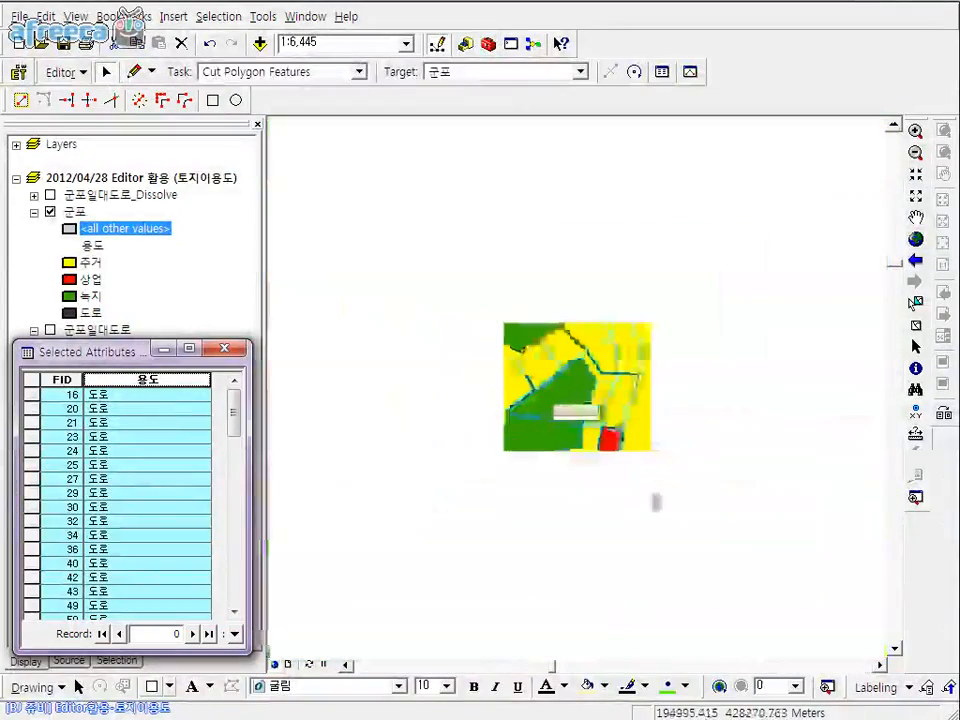
pyautogui.scroll(2, 645, 505)
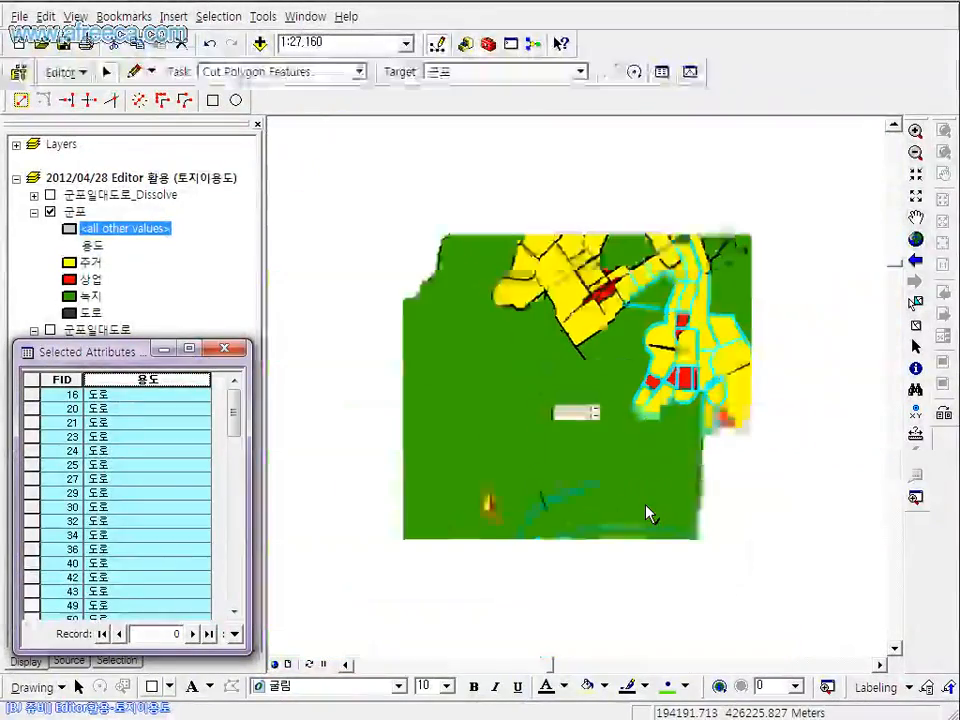
pyautogui.click(60, 72)
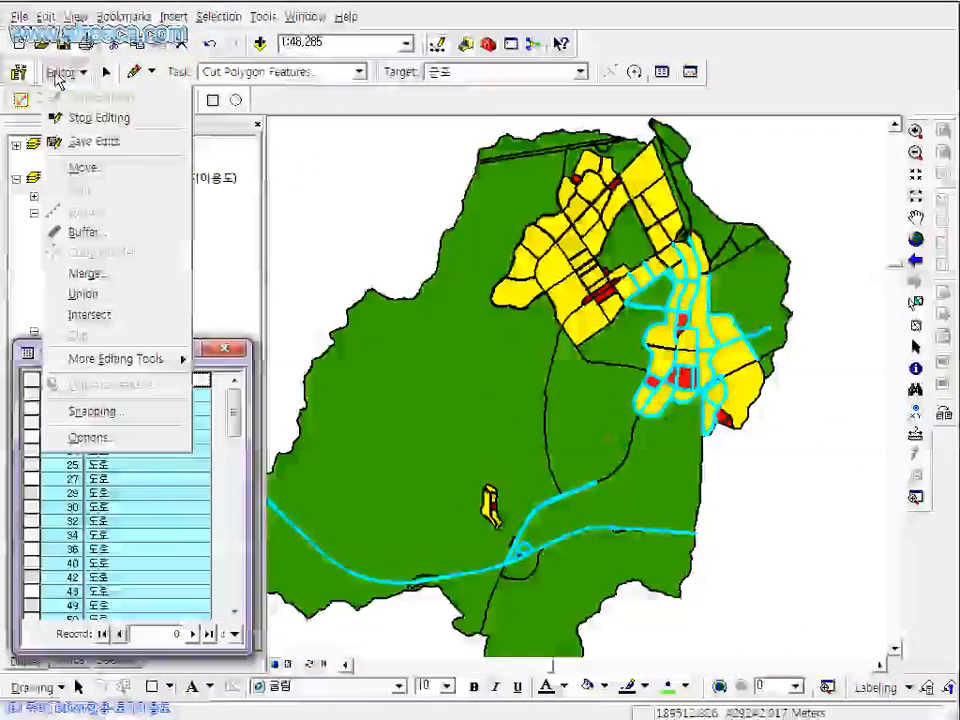
pyautogui.click(110, 283)
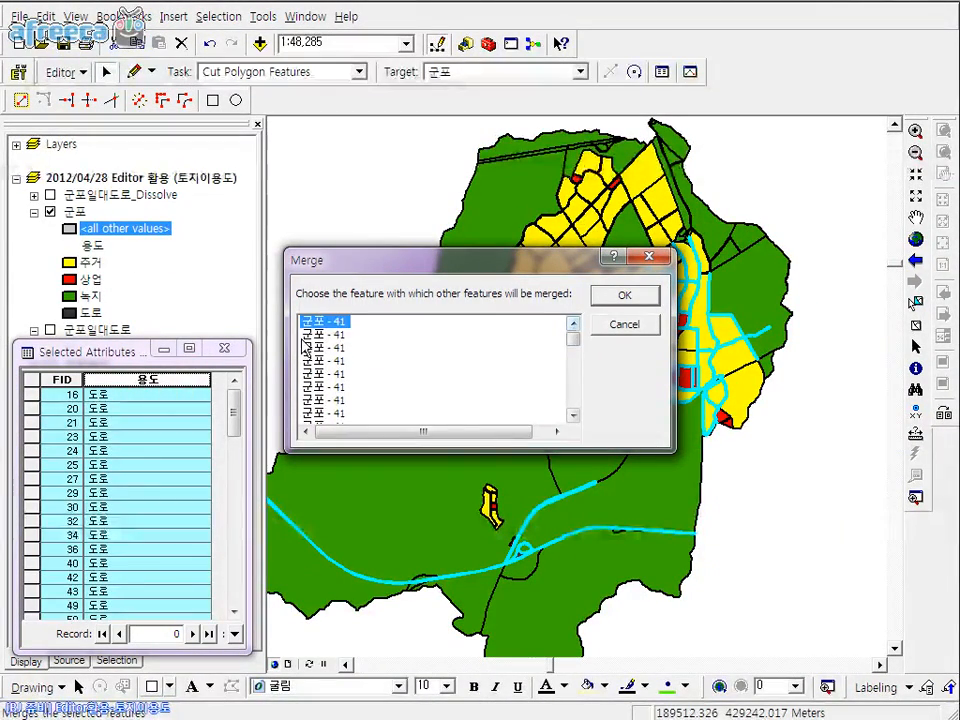
pyautogui.click(327, 337)
pyautogui.click(328, 348)
pyautogui.click(328, 374)
pyautogui.click(322, 388)
pyautogui.click(330, 347)
pyautogui.click(334, 322)
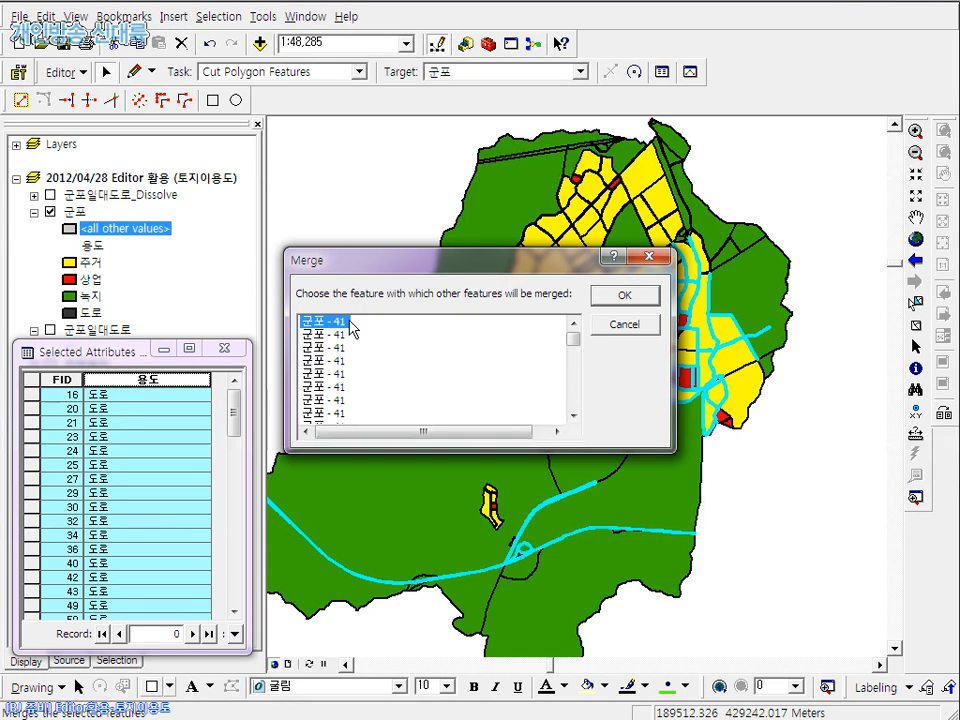
pyautogui.click(335, 334)
pyautogui.moveTo(435, 265); pyautogui.dragTo(90, 181)
pyautogui.moveTo(160, 180); pyautogui.dragTo(307, 116)
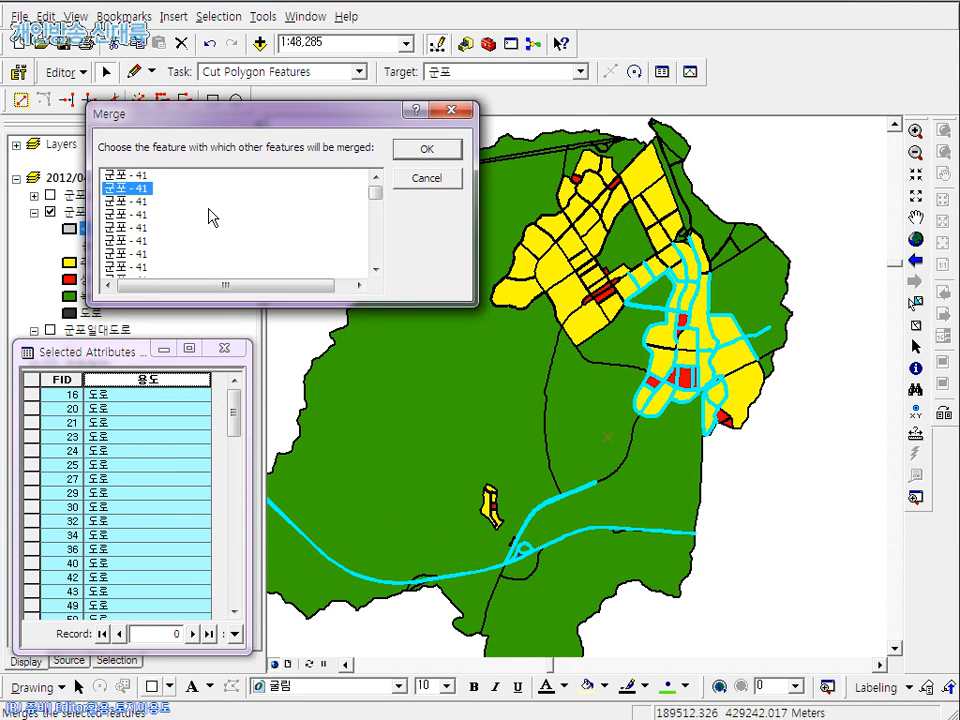
pyautogui.click(125, 214)
pyautogui.click(122, 254)
pyautogui.click(114, 242)
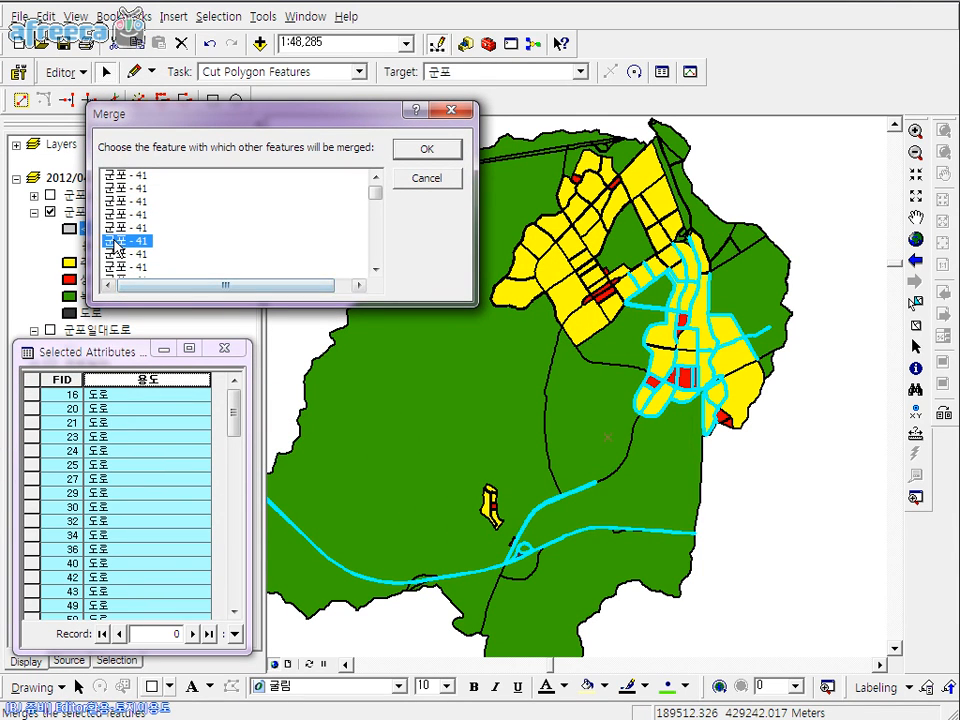
pyautogui.click(128, 215)
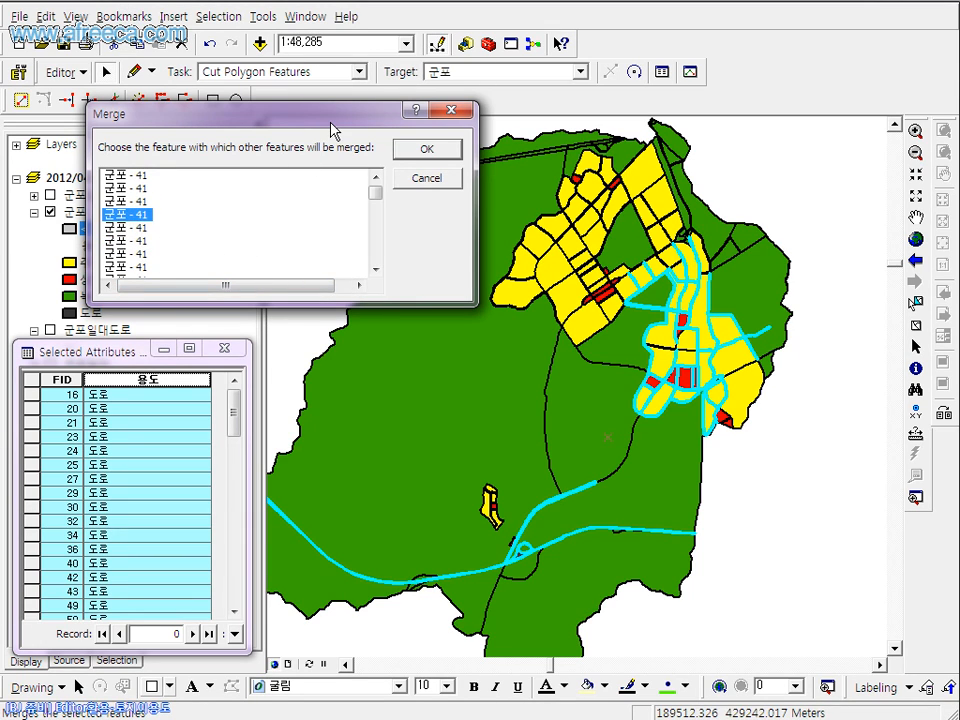
pyautogui.click(129, 176)
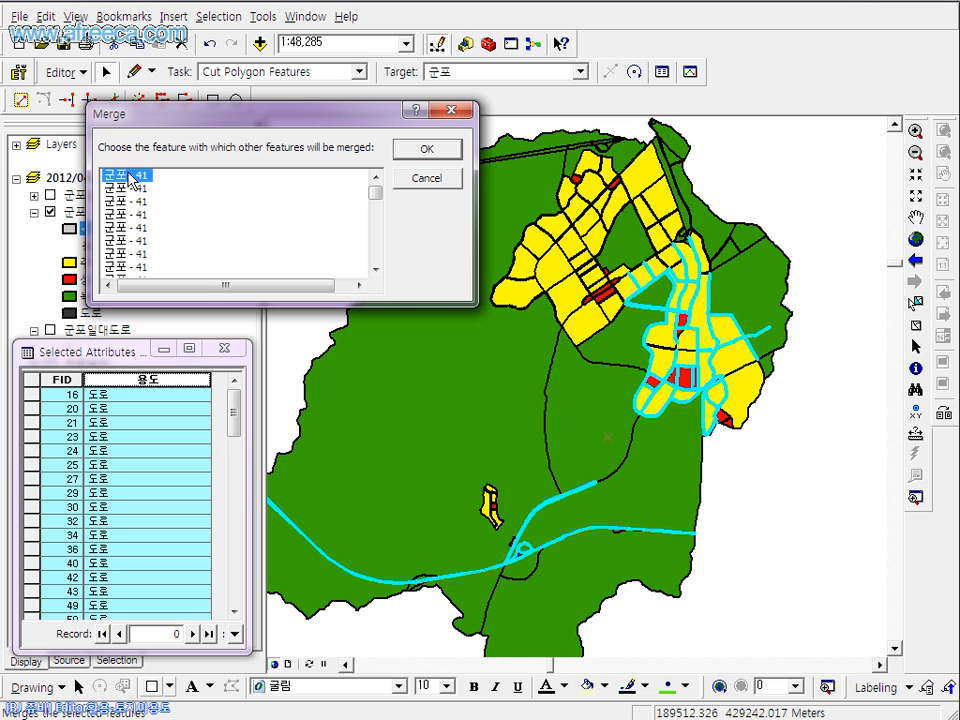
pyautogui.click(424, 152)
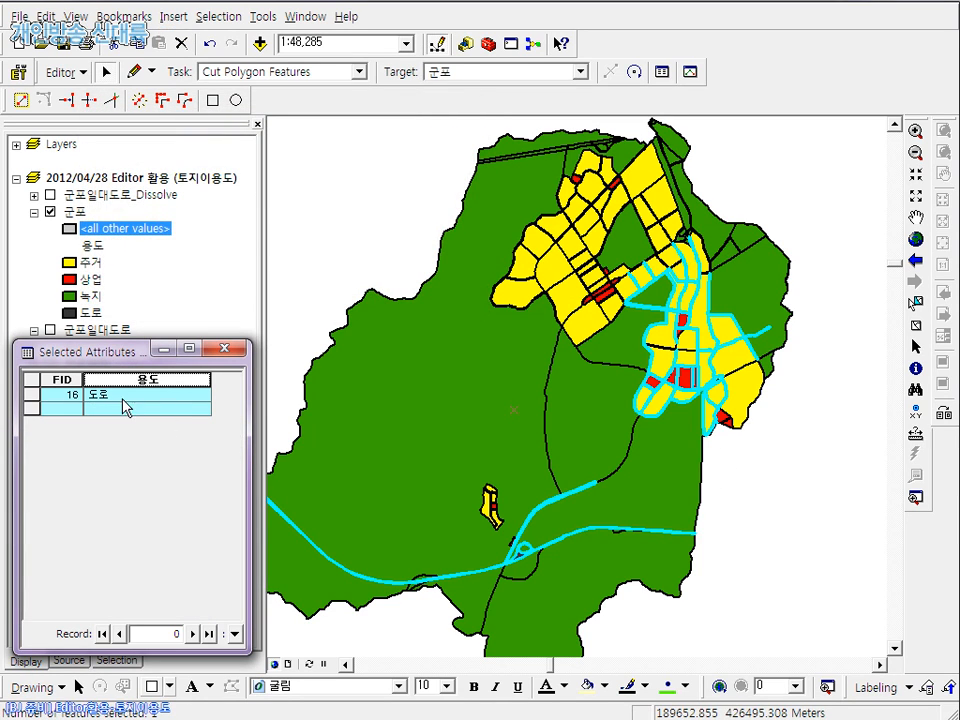
# Add the yellow road polygon and the small green sliver at the junction west of the northern green area to the selection
pyautogui.moveTo(660, 517); pyautogui.dragTo(672, 540)
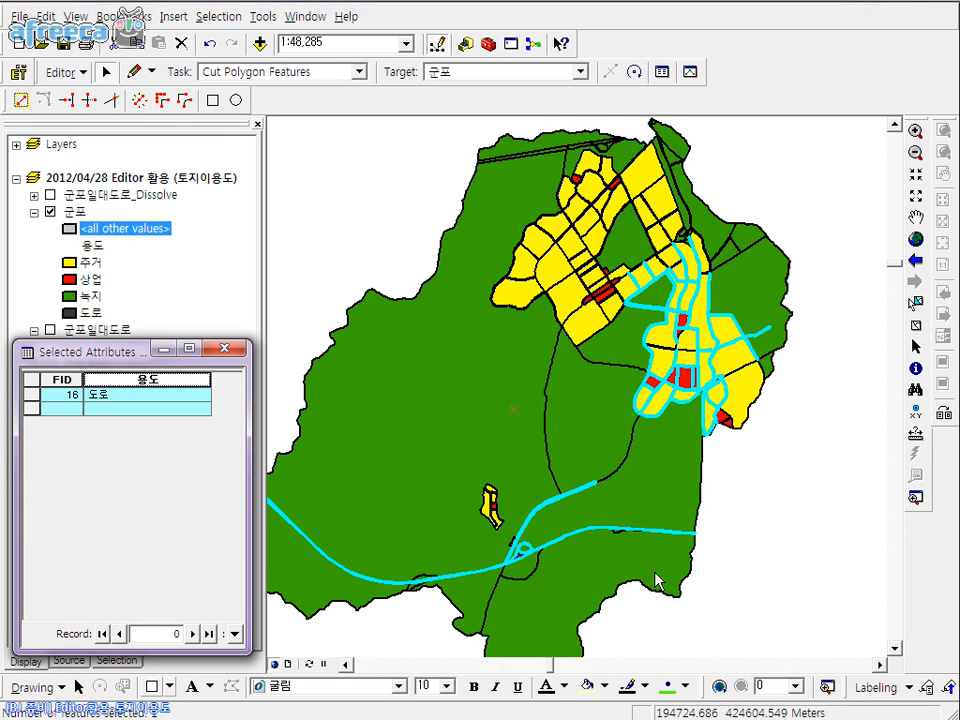
pyautogui.scroll(-6, 721, 438)
pyautogui.moveTo(659, 207); pyautogui.dragTo(520, 484)
pyautogui.moveTo(724, 176); pyautogui.dragTo(613, 404)
pyautogui.scroll(-5, 613, 407)
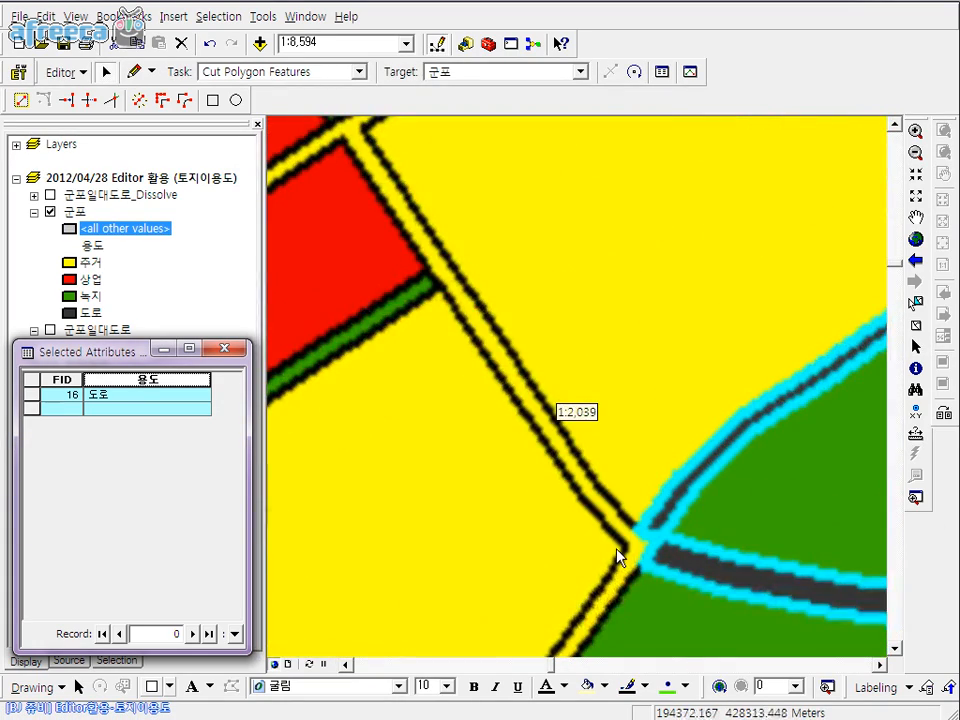
pyautogui.click(634, 557)
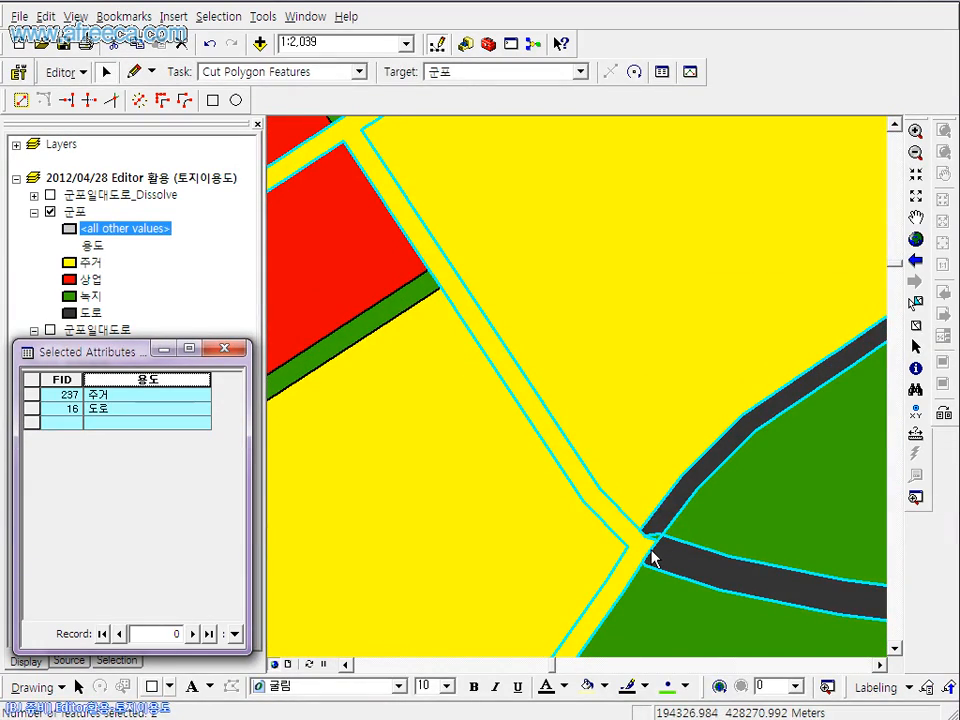
pyautogui.click(654, 545)
pyautogui.moveTo(653, 537); pyautogui.dragTo(660, 559)
pyautogui.keyDown('shift'); pyautogui.click(663, 560); pyautogui.keyUp('shift')
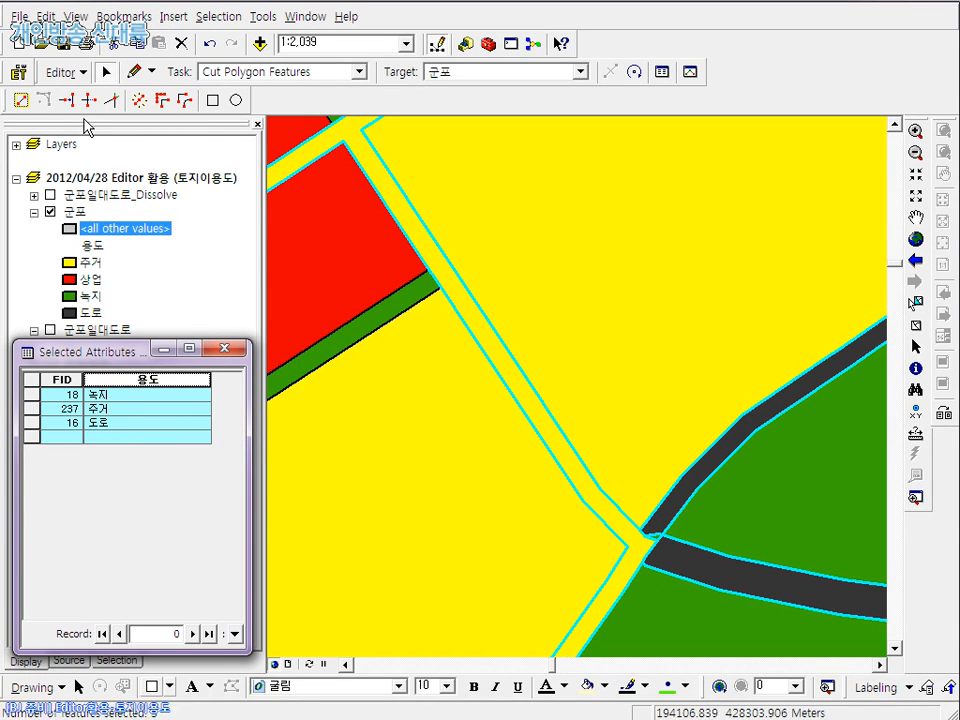
# Set the primary display field of the 군포 layer to 용도
pyautogui.rightClick(80, 213)
pyautogui.click(279, 582)
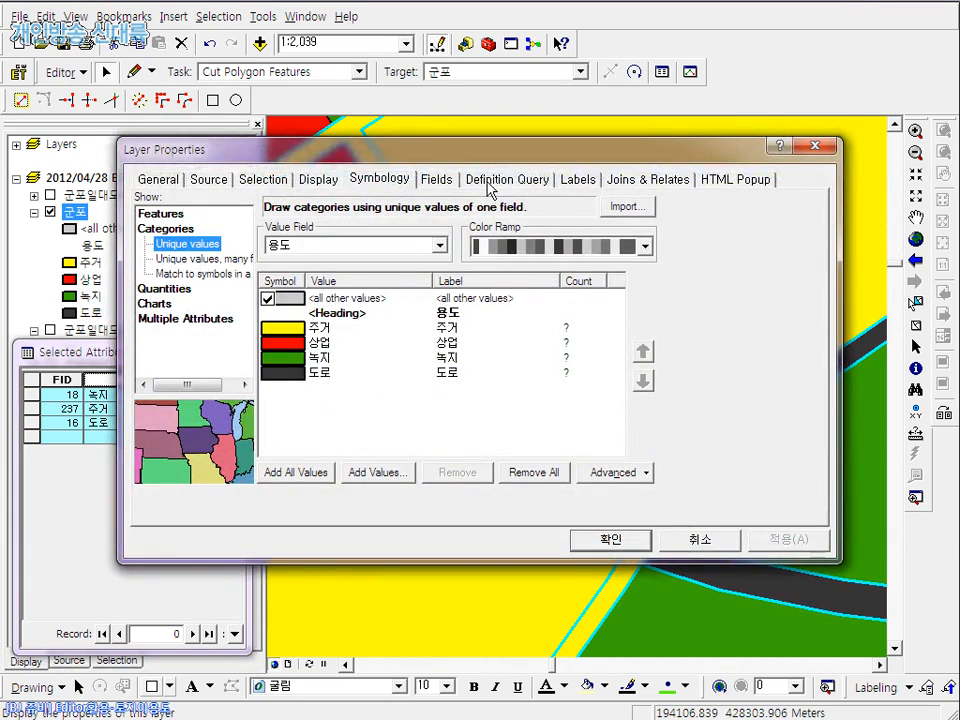
pyautogui.click(436, 181)
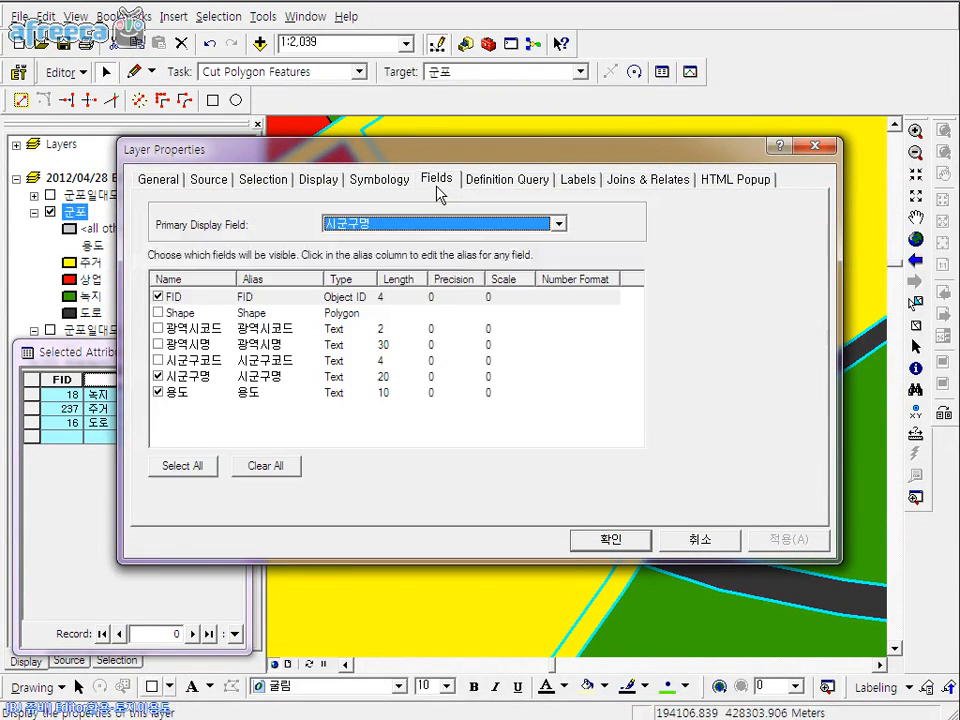
pyautogui.click(370, 230)
pyautogui.click(356, 264)
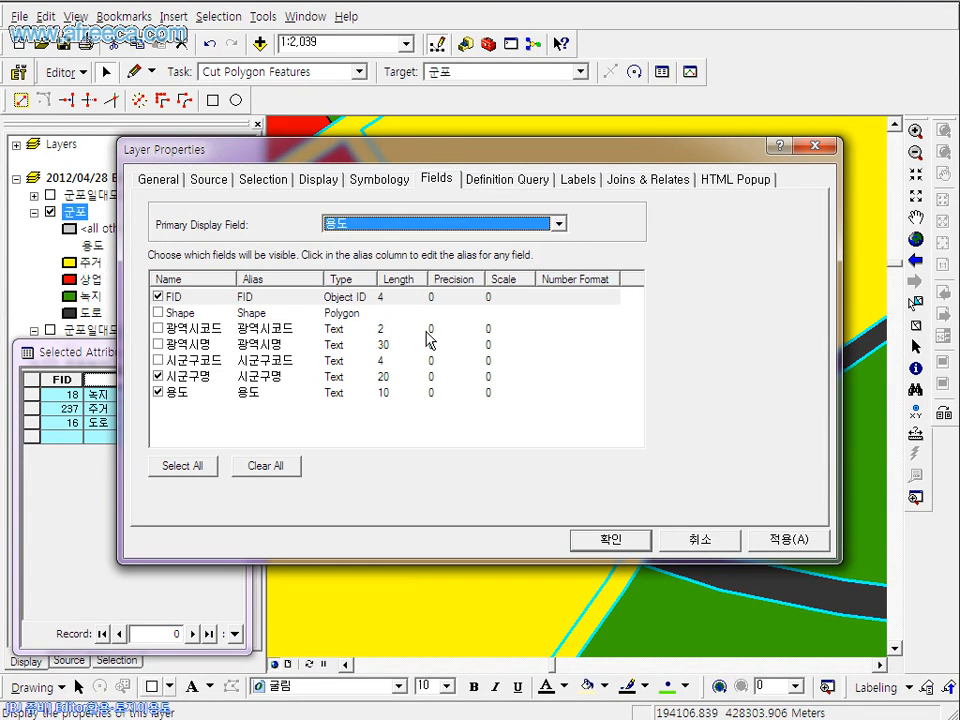
pyautogui.click(610, 540)
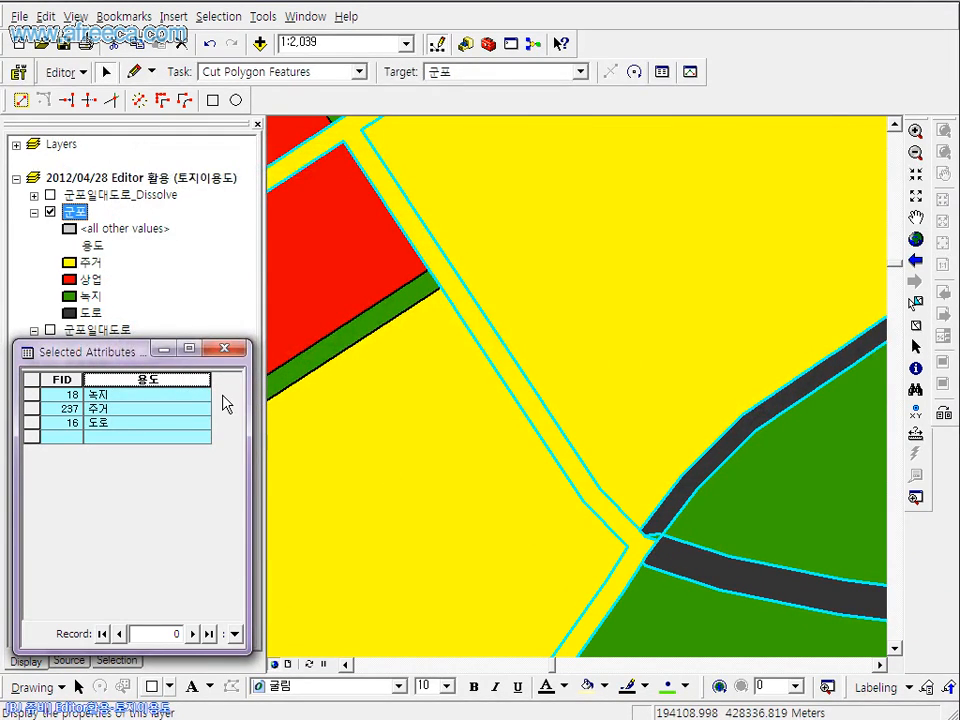
# Try merging the selected green, residential and road polygons, choosing 군포 - 도로 as the target feature
pyautogui.click(60, 72)
pyautogui.click(88, 272)
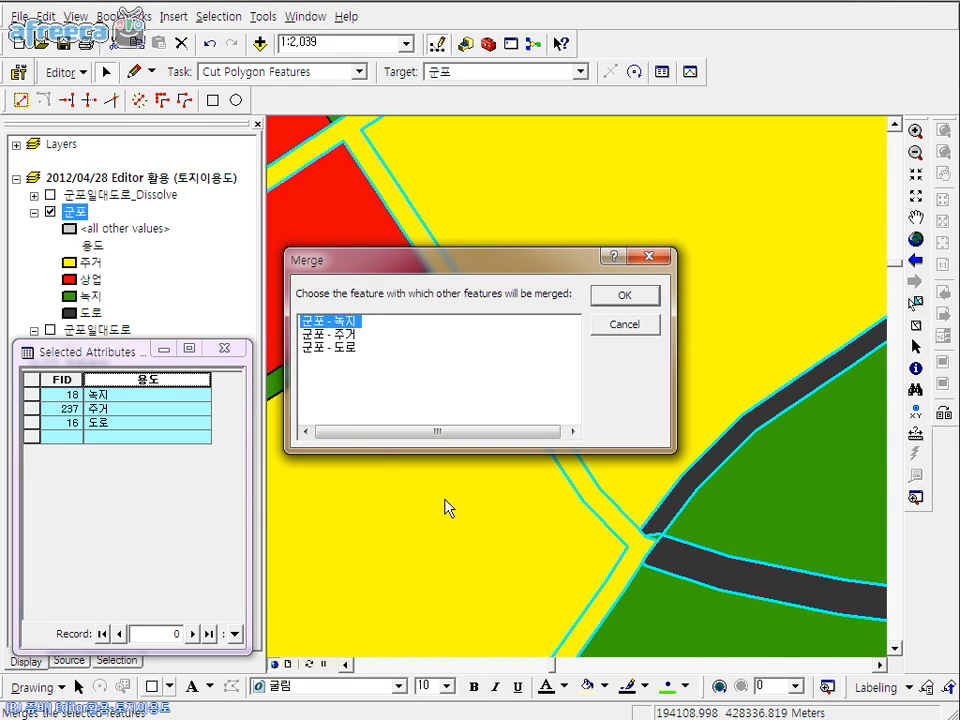
pyautogui.click(330, 335)
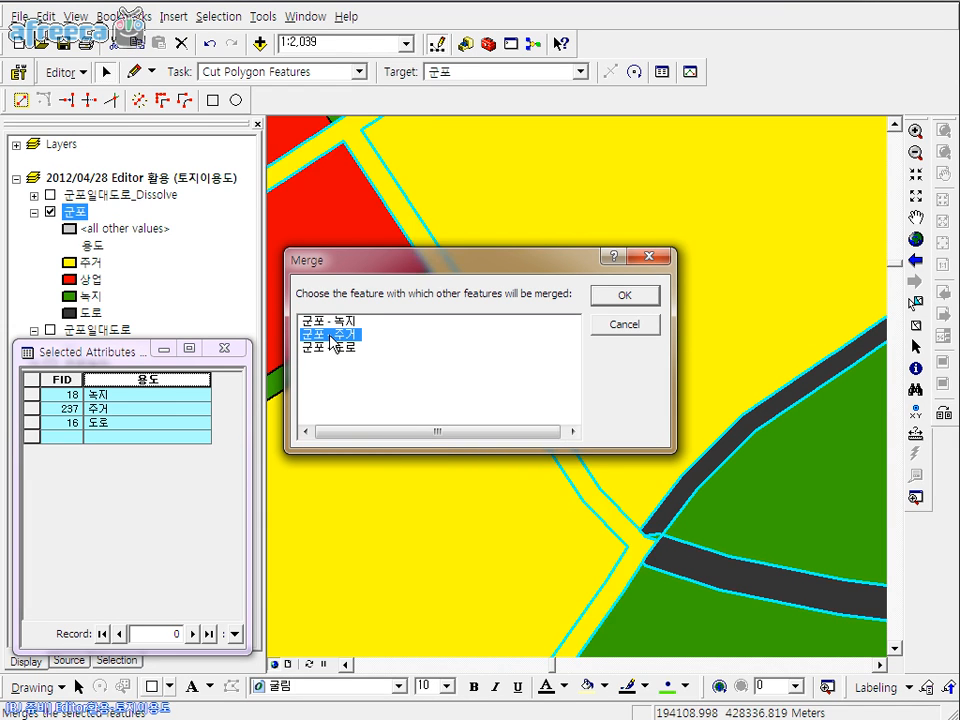
pyautogui.click(338, 348)
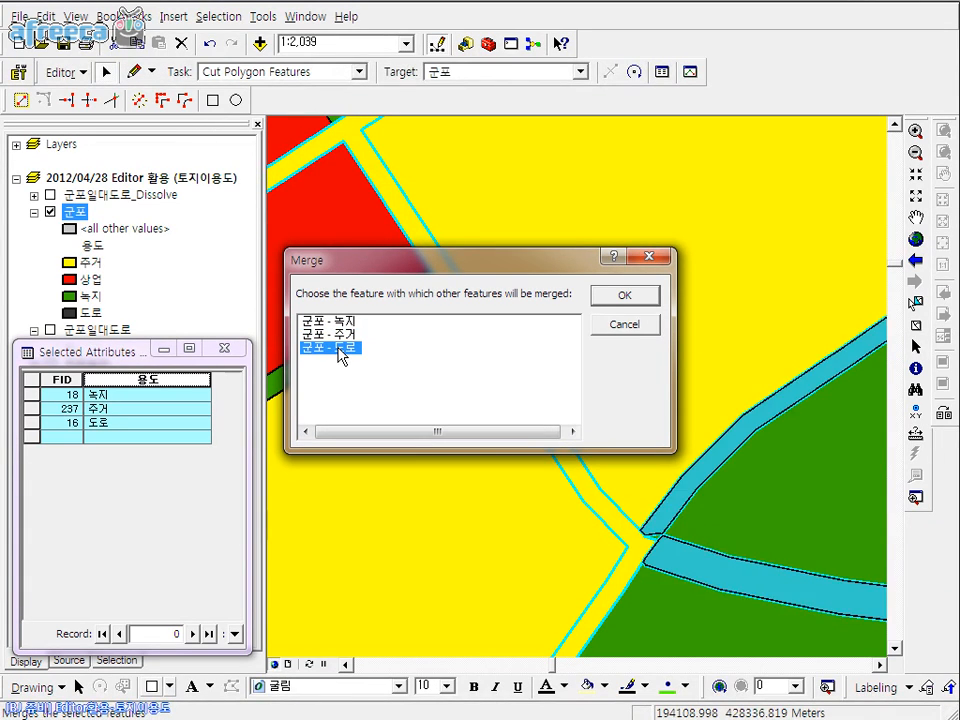
pyautogui.click(612, 300)
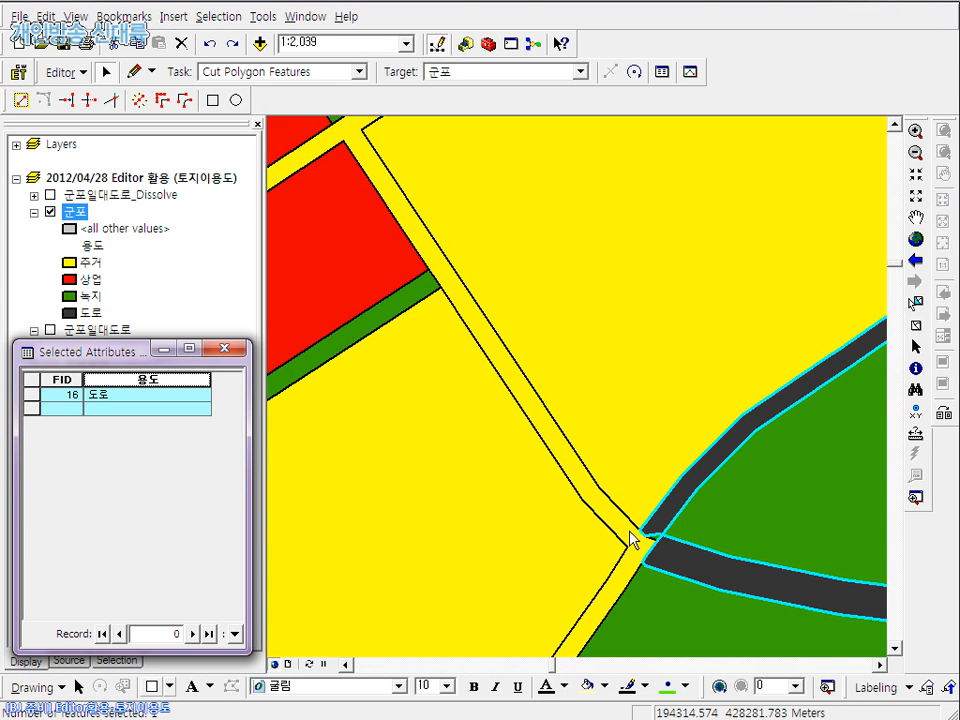
# Try merging the green slivers, residential road polygon and road polygon at the junction, choosing 군포 - 주거 as the target, and undo the merge
pyautogui.moveTo(651, 549); pyautogui.dragTo(653, 551)
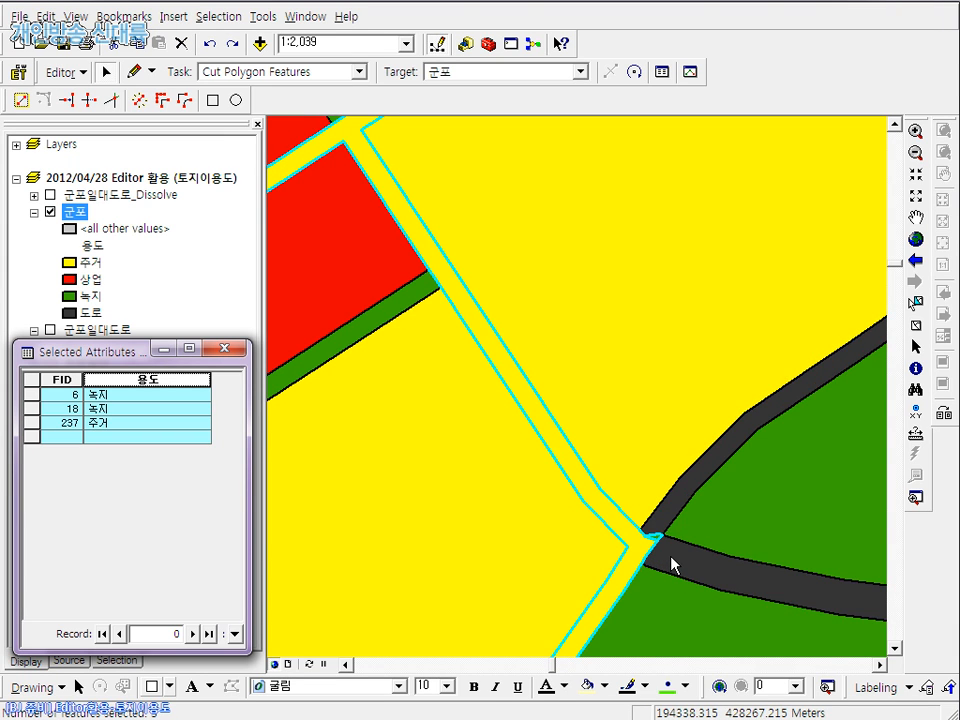
pyautogui.click(72, 72)
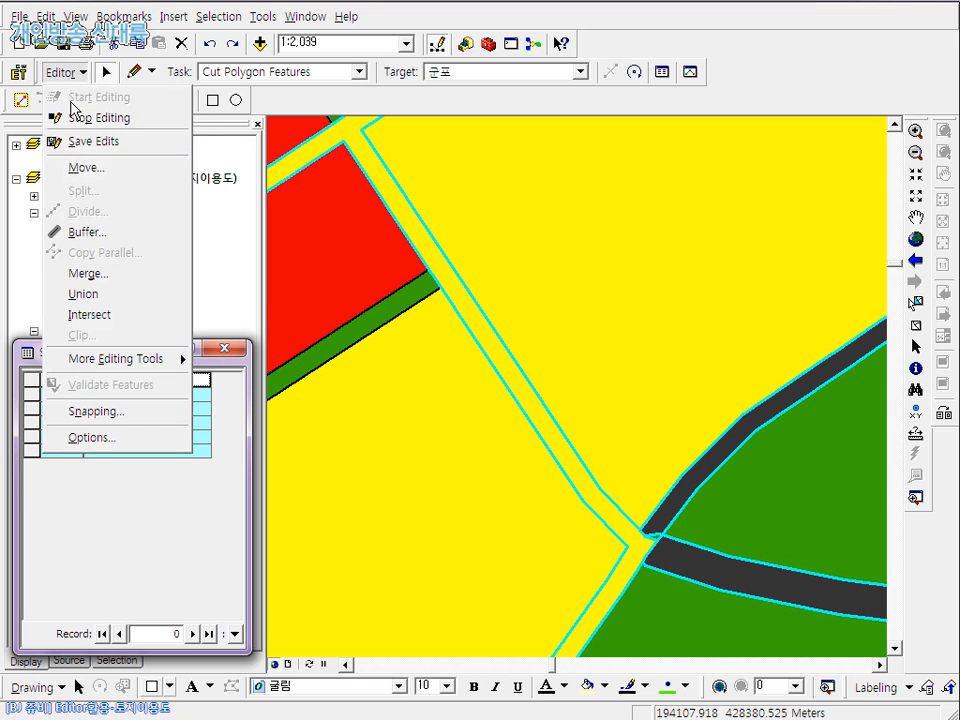
pyautogui.click(105, 273)
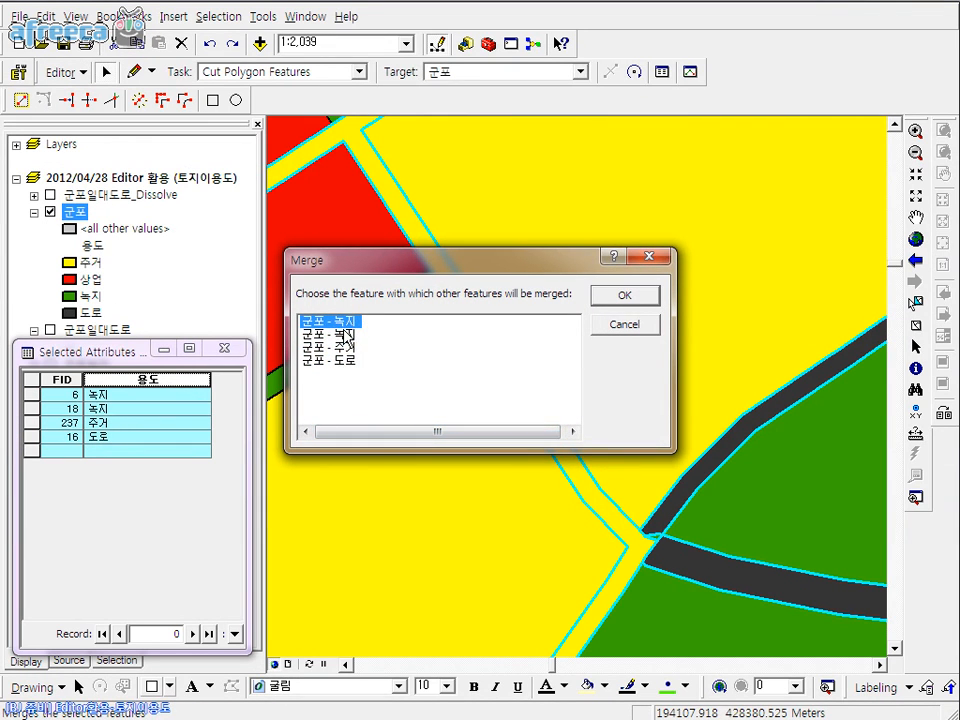
pyautogui.click(330, 347)
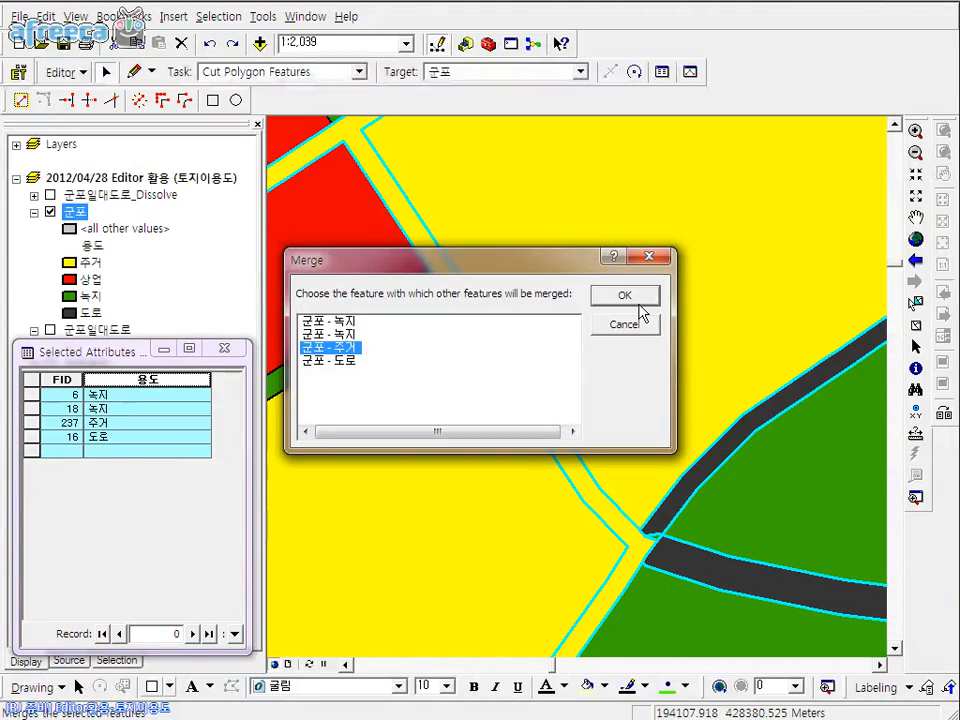
pyautogui.click(638, 313)
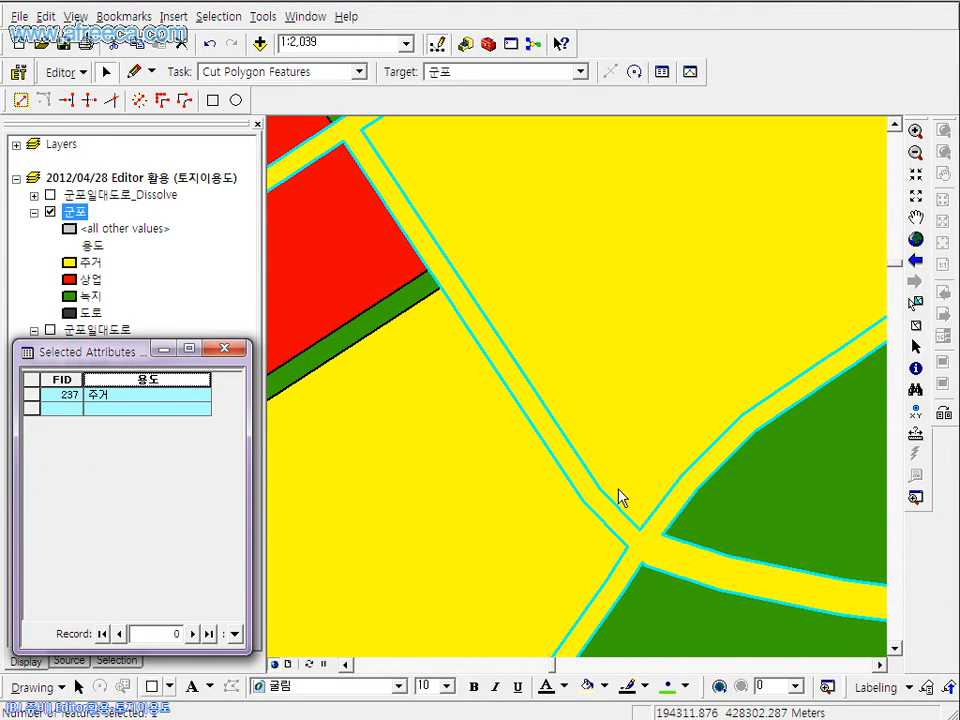
pyautogui.click(61, 74)
pyautogui.click(65, 135)
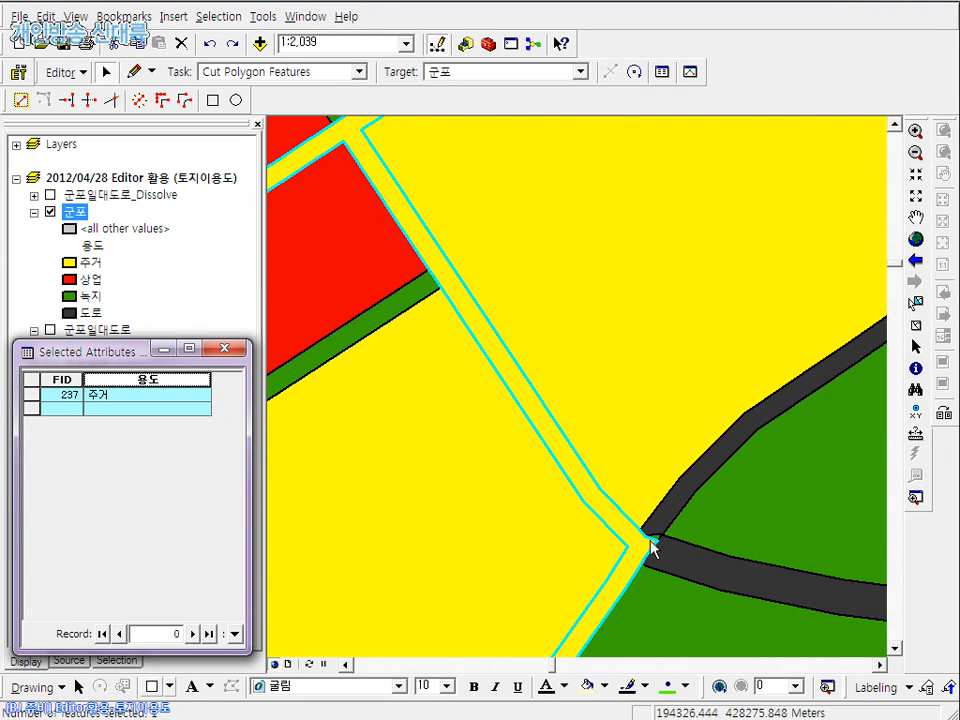
# Try merging the junction slivers and residential road polygon into 군포 - 도로, and inspect the adjoining blocks in the merged area
pyautogui.keyDown('shift'); pyautogui.click(658, 553); pyautogui.keyUp('shift')
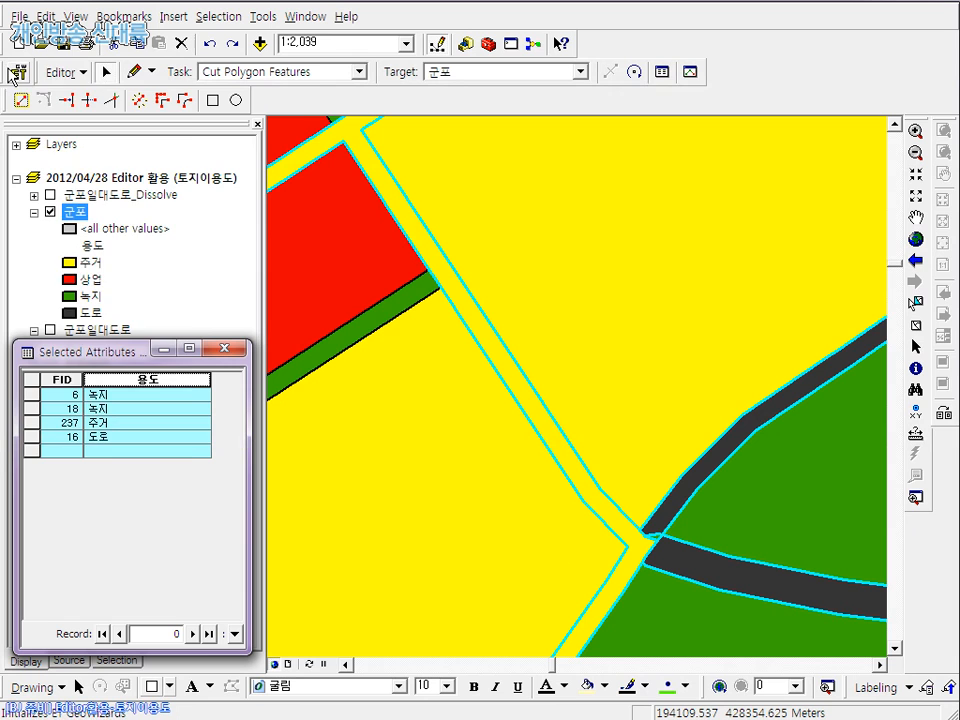
pyautogui.click(61, 72)
pyautogui.click(88, 272)
pyautogui.click(333, 359)
pyautogui.click(624, 295)
pyautogui.scroll(5, 575, 365)
pyautogui.scroll(1, 578, 366)
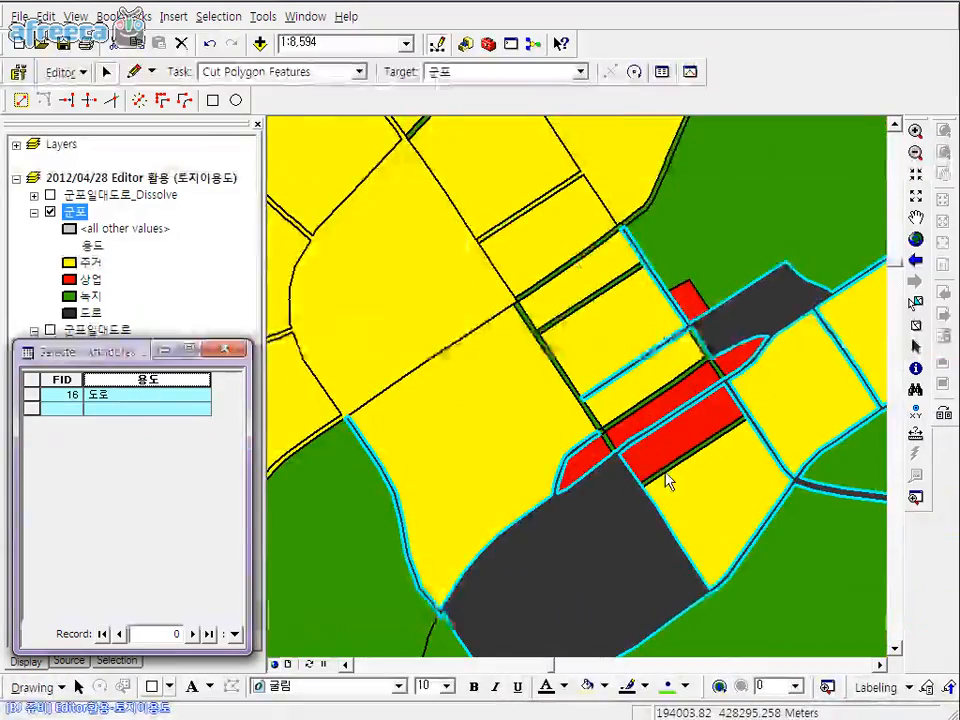
pyautogui.scroll(-5, 668, 481)
pyautogui.moveTo(679, 577); pyautogui.dragTo(381, 310)
pyautogui.scroll(4, 547, 498)
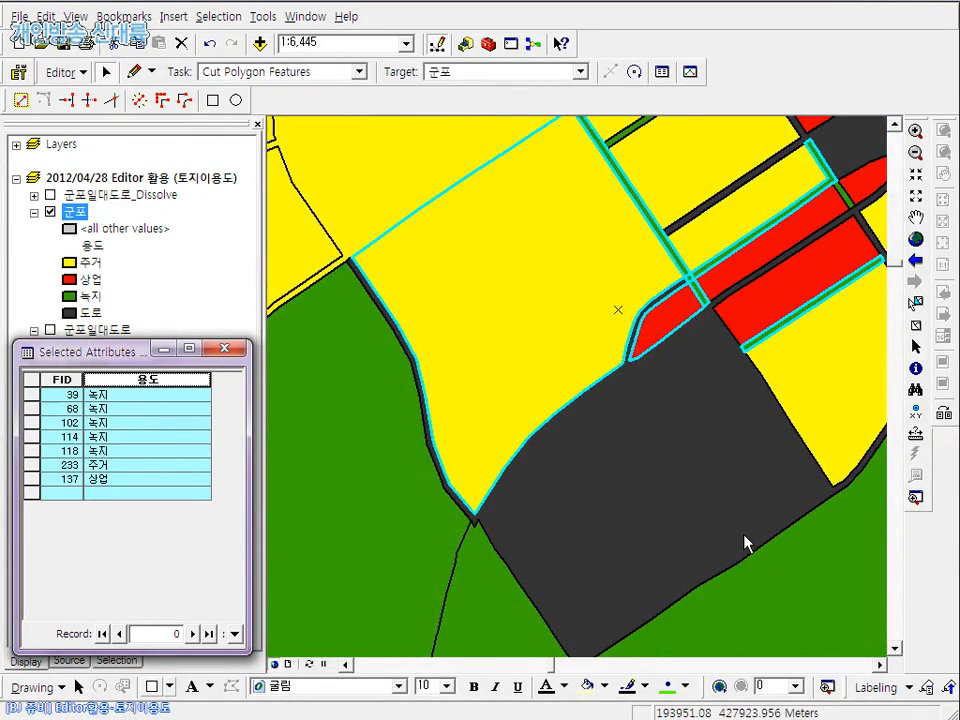
# Select the polygons meeting at the junction, and remove the two yellow 주거 polygons so only the green slivers and the 도로 polygon stay selected
pyautogui.moveTo(734, 535); pyautogui.dragTo(521, 525)
pyautogui.moveTo(750, 367); pyautogui.dragTo(656, 445)
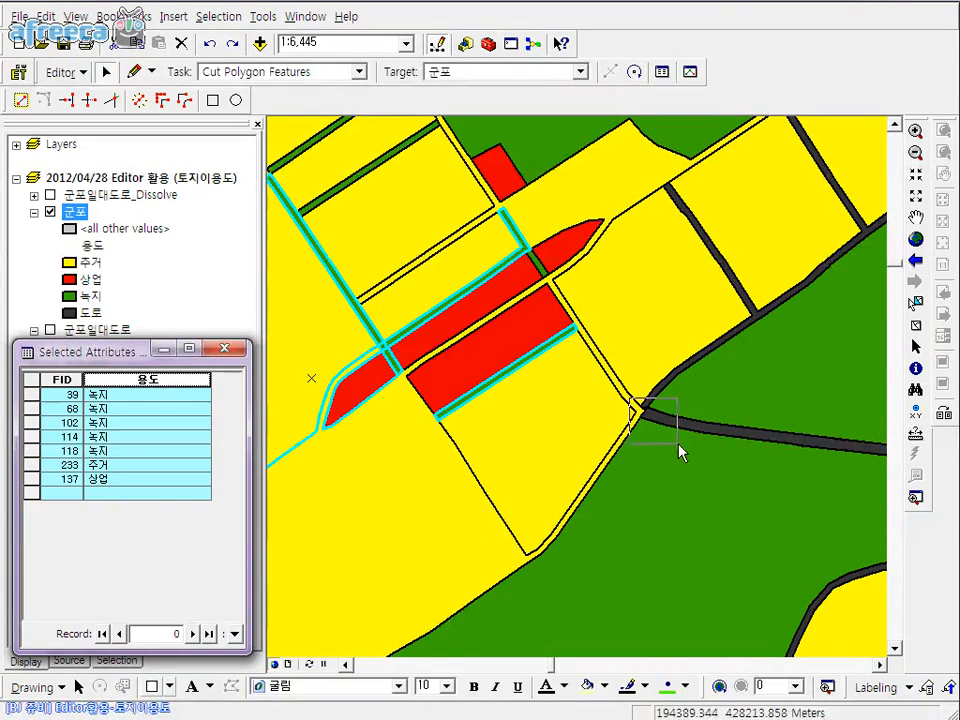
pyautogui.moveTo(679, 452); pyautogui.dragTo(670, 450)
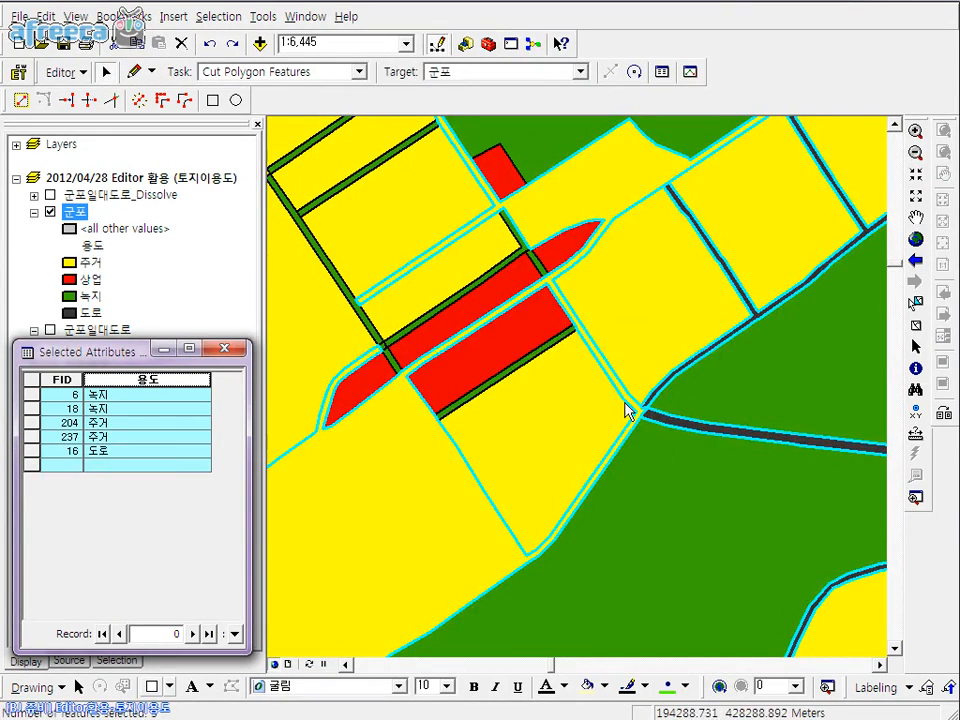
pyautogui.keyDown('shift'); pyautogui.click(652, 382); pyautogui.keyUp('shift')
pyautogui.keyDown('shift'); pyautogui.click(426, 484); pyautogui.keyUp('shift')
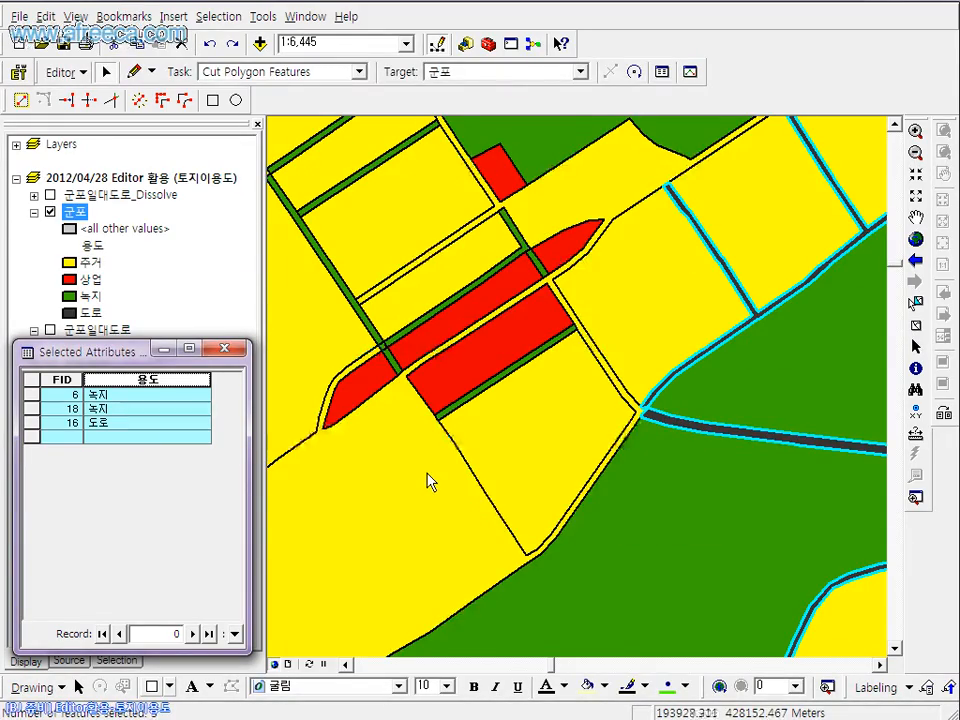
# Add the green road strips bordering the residential blocks northeast of the commercial area, including the piece linking their junctions, to the selection
pyautogui.moveTo(470, 445); pyautogui.dragTo(717, 434)
pyautogui.moveTo(599, 500); pyautogui.dragTo(620, 345)
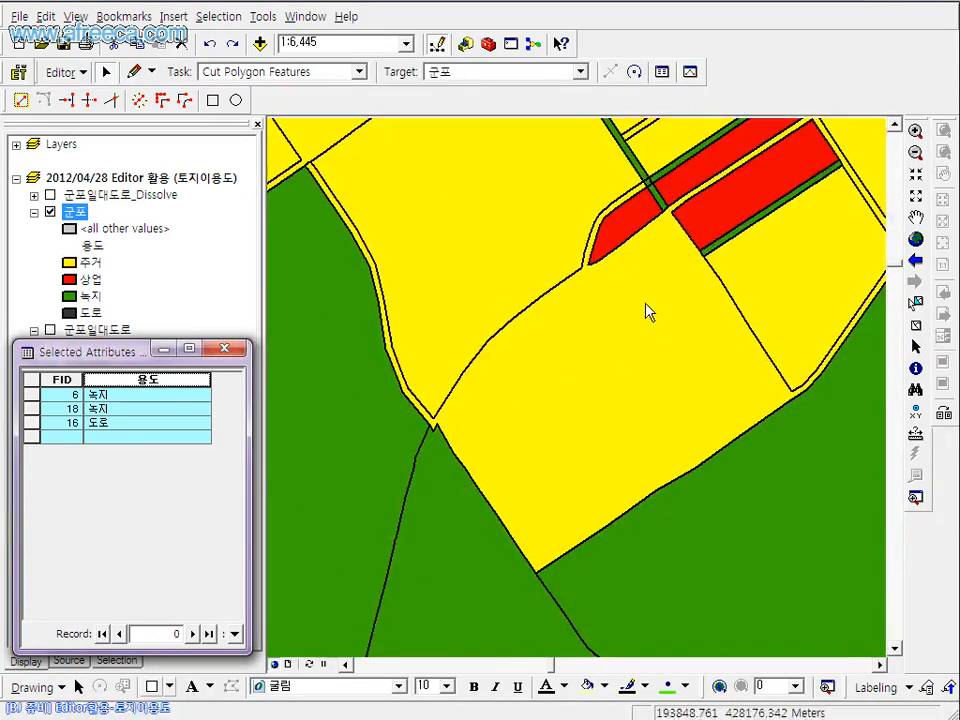
pyautogui.moveTo(674, 156); pyautogui.dragTo(553, 303)
pyautogui.moveTo(597, 221); pyautogui.dragTo(466, 370)
pyautogui.moveTo(729, 301); pyautogui.dragTo(451, 443)
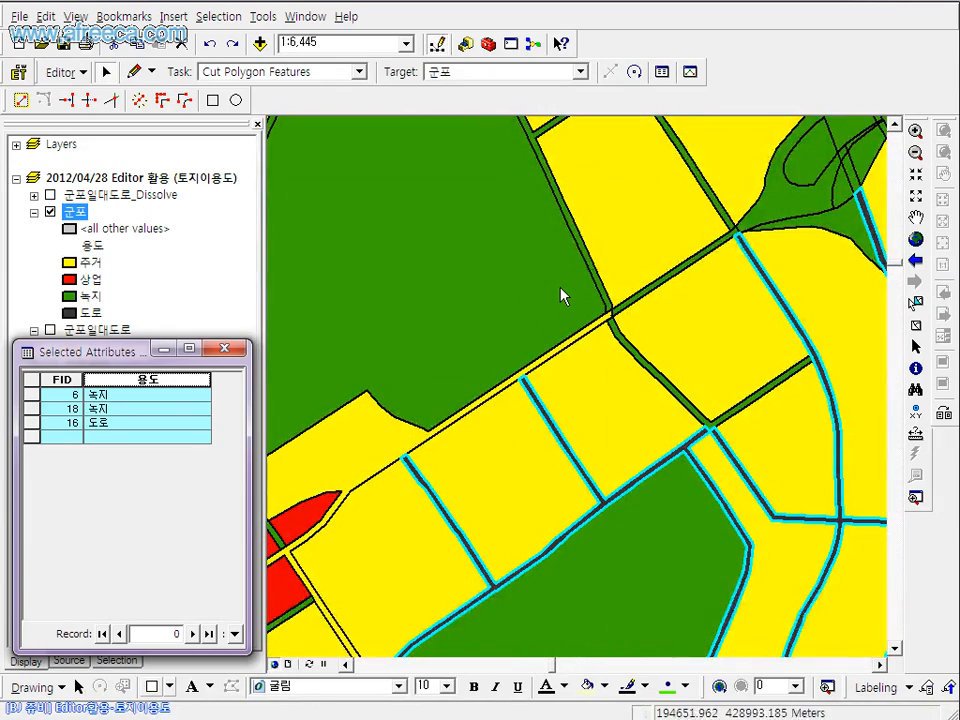
pyautogui.keyDown('shift'); pyautogui.click(643, 363); pyautogui.keyUp('shift')
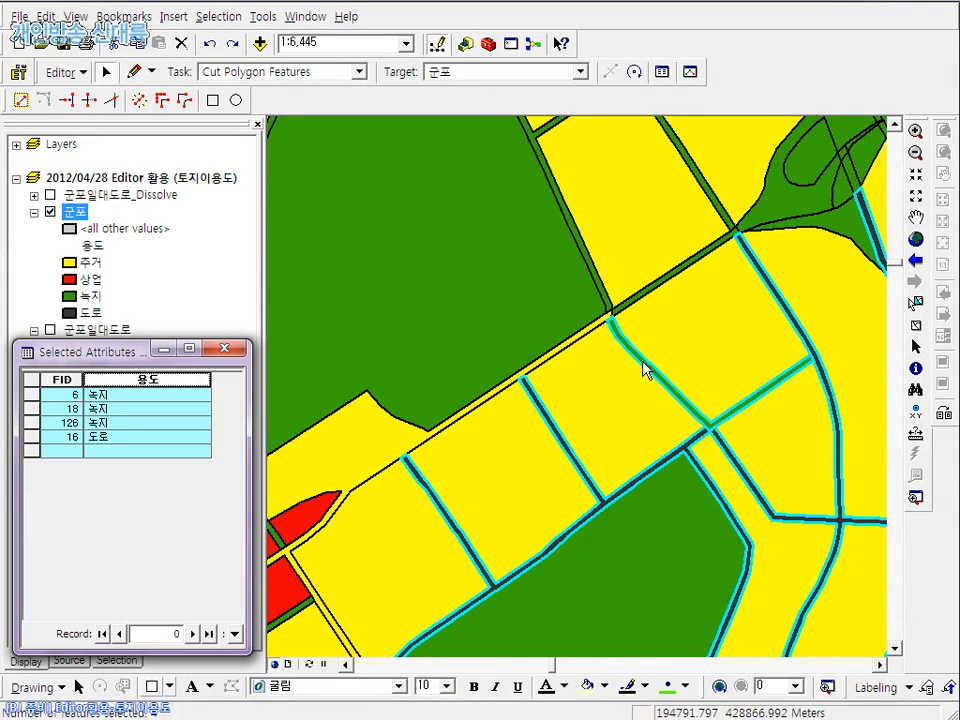
pyautogui.keyDown('shift'); pyautogui.click(734, 233); pyautogui.keyUp('shift')
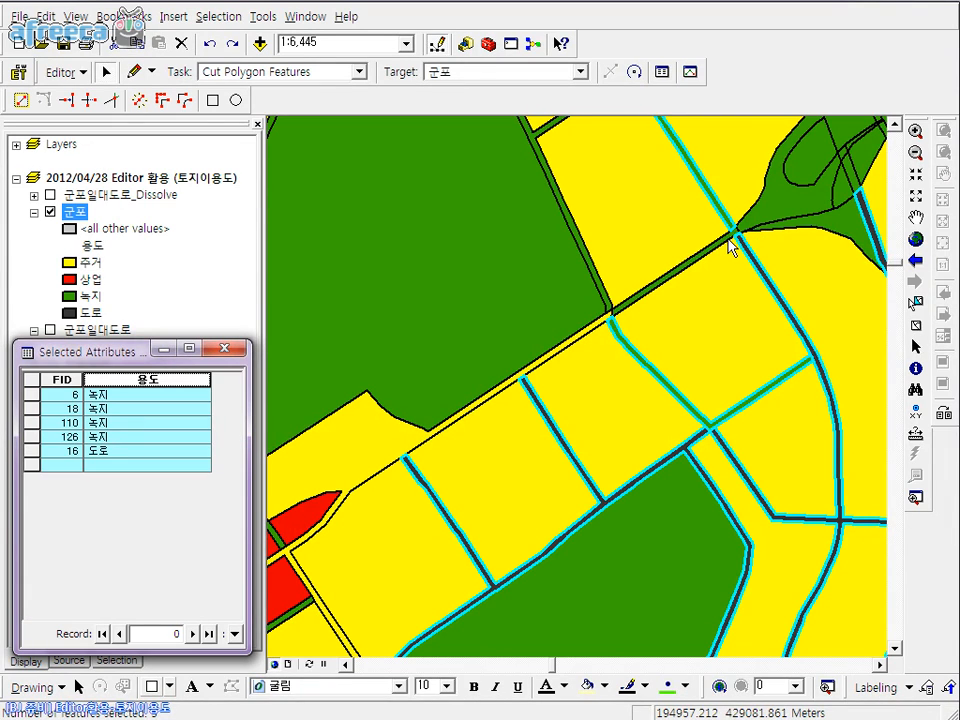
pyautogui.keyDown('shift'); pyautogui.click(728, 238); pyautogui.keyUp('shift')
# Add the small green ramp polygons of the looped interchange and the road running north from it to the selection, without the surrounding green area
pyautogui.keyDown('shift'); pyautogui.click(769, 209); pyautogui.keyUp('shift')
pyautogui.moveTo(769, 252); pyautogui.dragTo(560, 415)
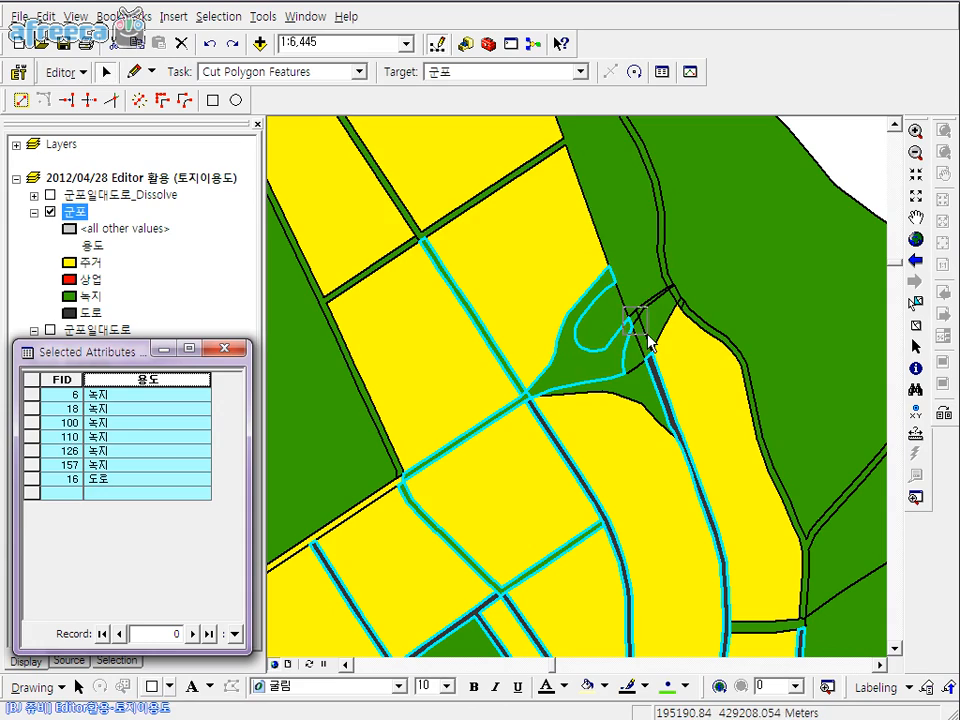
pyautogui.moveTo(648, 342); pyautogui.dragTo(649, 338)
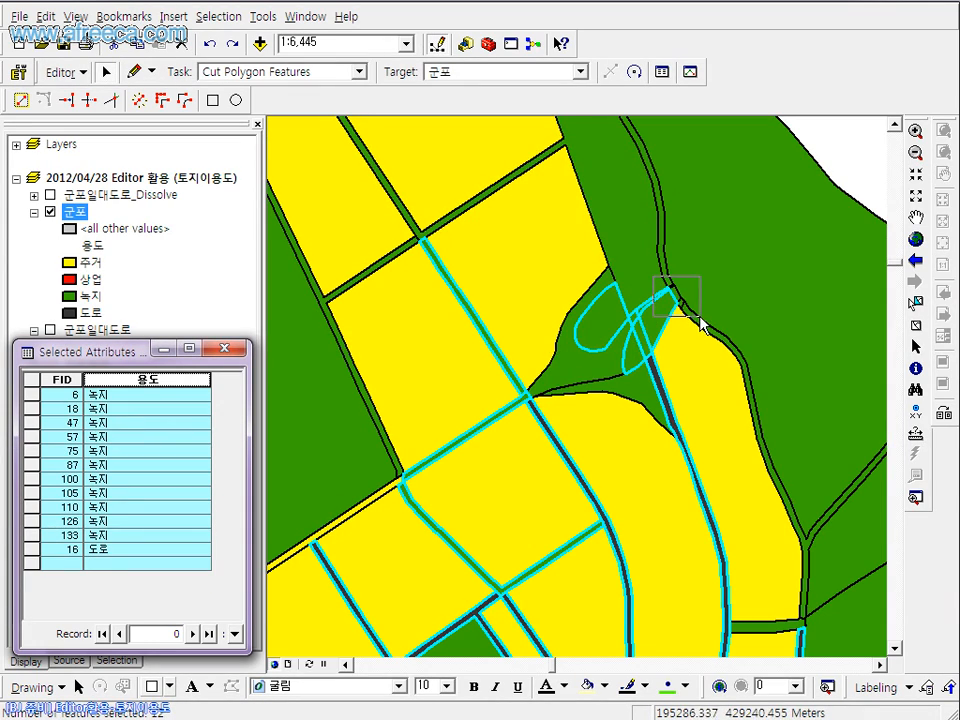
pyautogui.moveTo(677, 279); pyautogui.dragTo(692, 268)
# Add the green road curving southeast from the interchange and the small connecting pieces where it meets the northern road to the selection
pyautogui.scroll(-5, 639, 274)
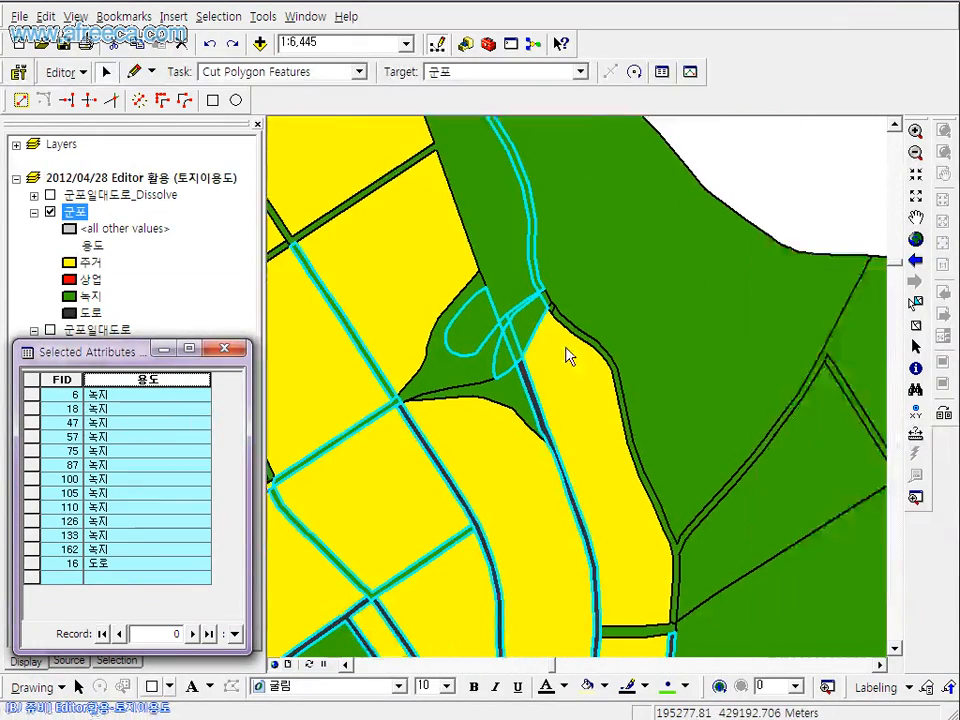
pyautogui.keyDown('shift'); pyautogui.click(612, 229); pyautogui.keyUp('shift')
pyautogui.moveTo(499, 158); pyautogui.dragTo(500, 284)
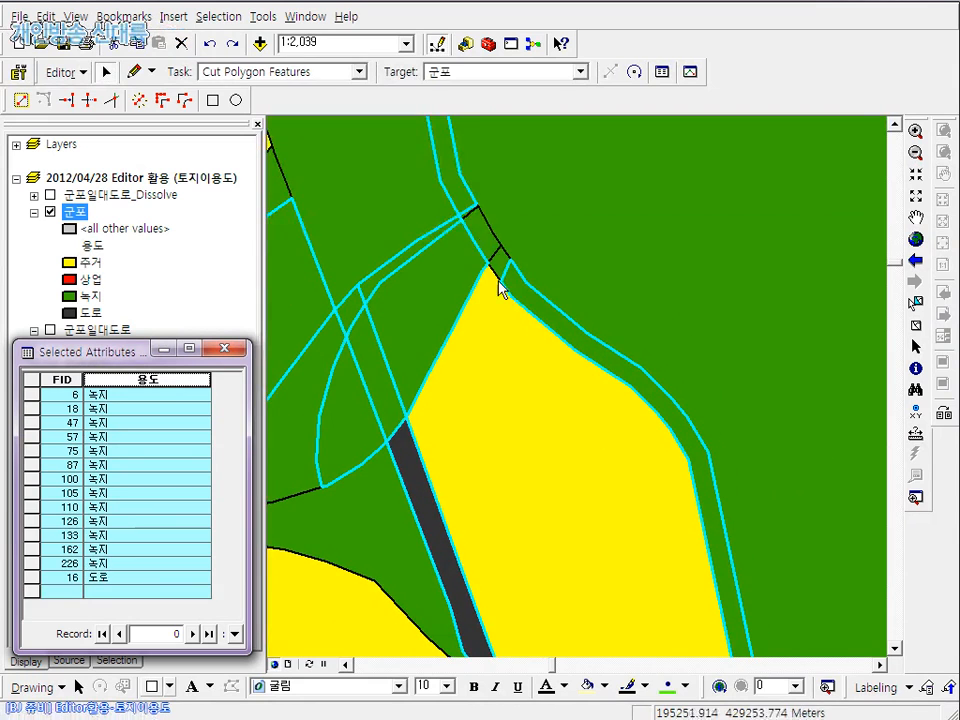
pyautogui.keyDown('shift'); pyautogui.click(471, 218); pyautogui.keyUp('shift')
pyautogui.keyDown('shift'); pyautogui.click(473, 223); pyautogui.keyUp('shift')
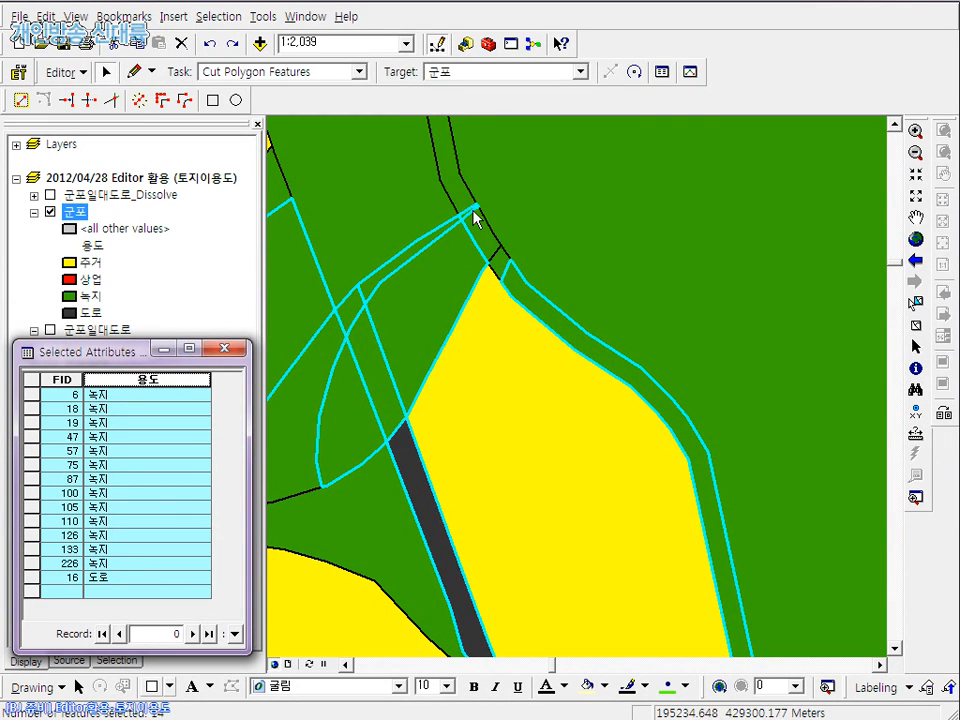
pyautogui.keyDown('shift'); pyautogui.click(477, 219); pyautogui.keyUp('shift')
pyautogui.keyDown('shift'); pyautogui.click(510, 263); pyautogui.keyUp('shift')
pyautogui.keyDown('shift'); pyautogui.click(504, 265); pyautogui.keyUp('shift')
# Add the green road around the large triangular green area and the connected green road network northwest of it to the selection
pyautogui.moveTo(692, 394); pyautogui.dragTo(328, 243)
pyautogui.scroll(3, 705, 458)
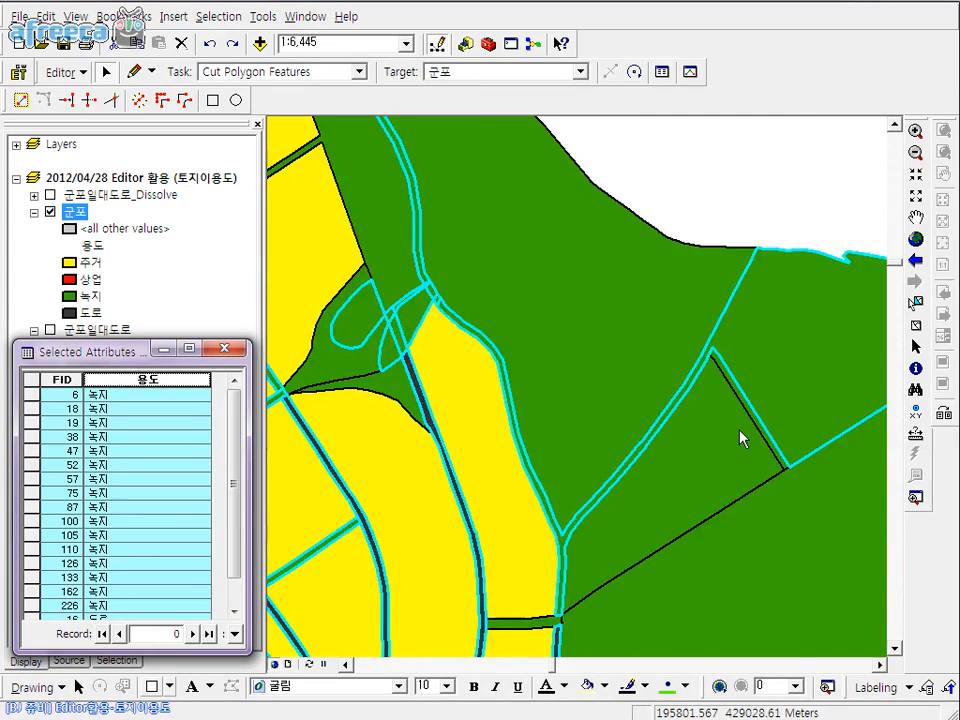
pyautogui.moveTo(741, 437); pyautogui.dragTo(940, 462)
pyautogui.moveTo(332, 339); pyautogui.dragTo(696, 354)
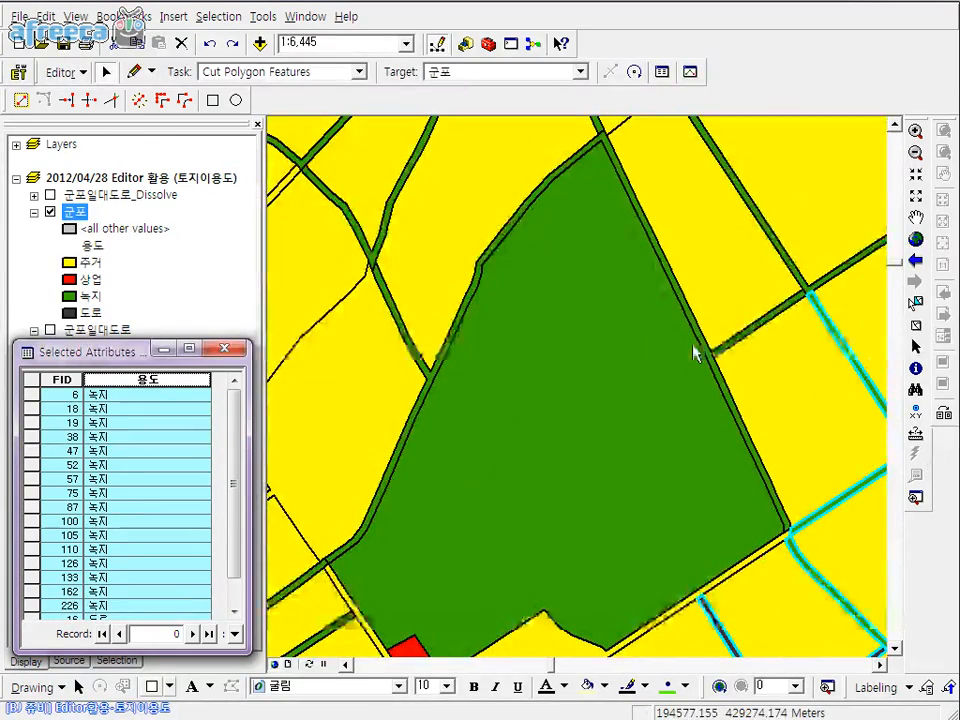
pyautogui.moveTo(598, 196); pyautogui.dragTo(612, 312)
pyautogui.keyDown('shift'); pyautogui.click(619, 256); pyautogui.keyUp('shift')
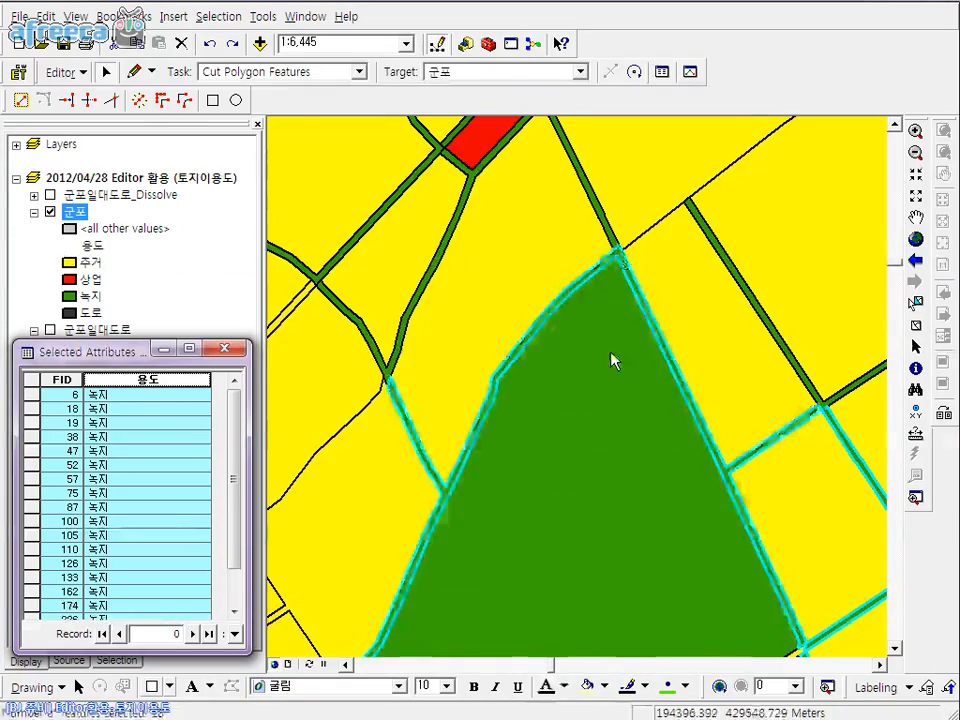
pyautogui.moveTo(560, 504); pyautogui.dragTo(676, 290)
pyautogui.moveTo(503, 178); pyautogui.dragTo(627, 366)
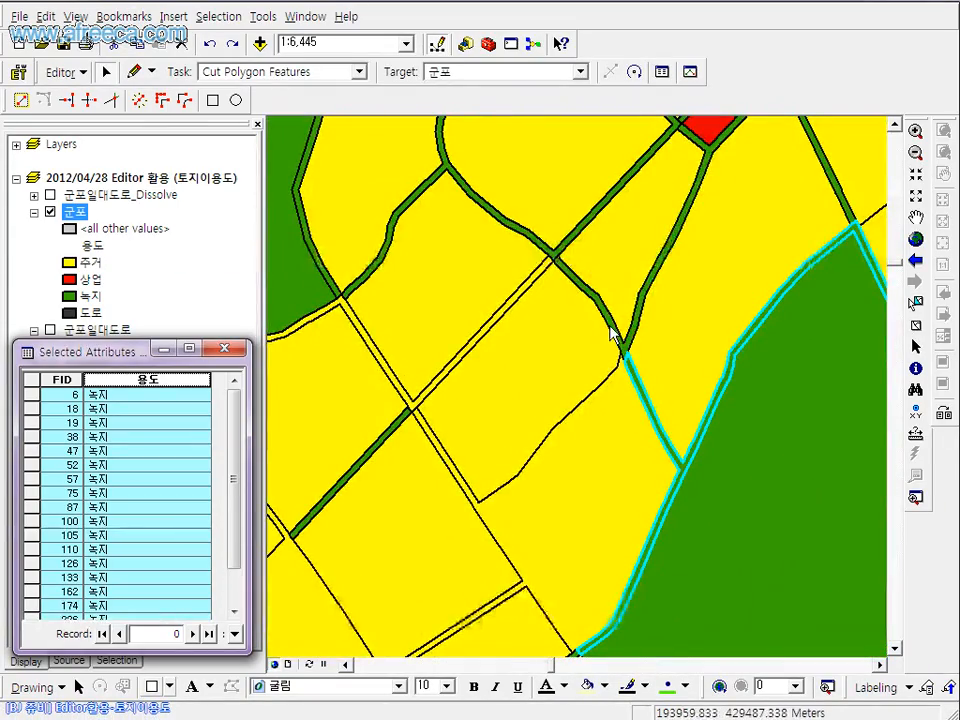
pyautogui.keyDown('shift'); pyautogui.click(615, 336); pyautogui.keyUp('shift')
pyautogui.keyDown('shift'); pyautogui.click(576, 238); pyautogui.keyUp('shift')
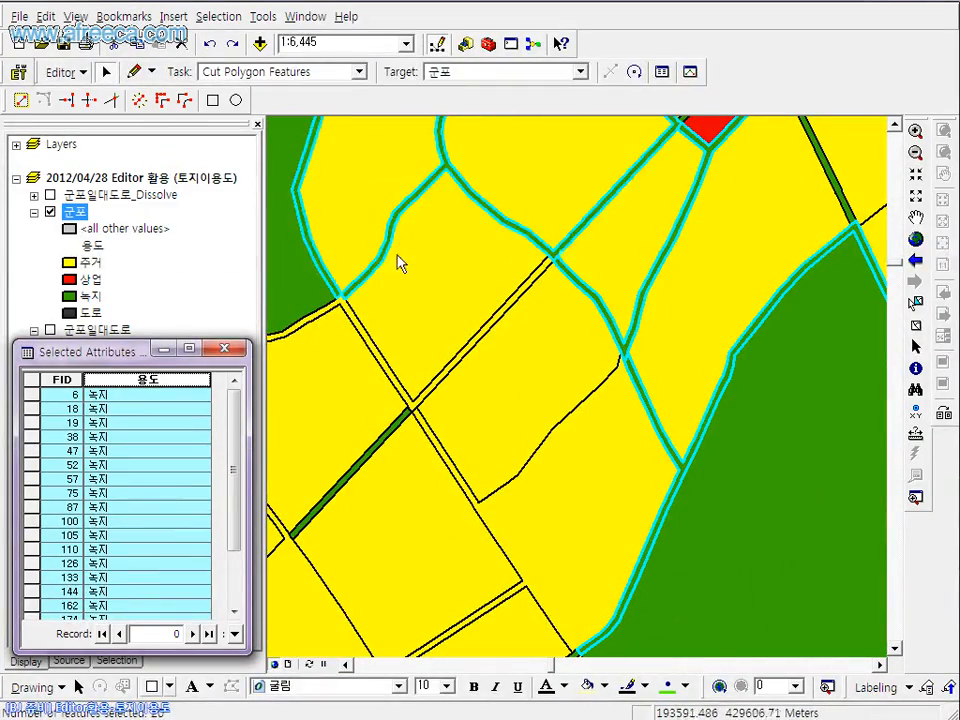
# Add the short north-south green road between the northern residential blocks and the road pieces around the corner of the small commercial block to the selection
pyautogui.moveTo(501, 146); pyautogui.dragTo(516, 311)
pyautogui.moveTo(584, 199); pyautogui.dragTo(654, 456)
pyautogui.moveTo(633, 372); pyautogui.dragTo(465, 395)
pyautogui.keyDown('shift'); pyautogui.click(458, 407); pyautogui.keyUp('shift')
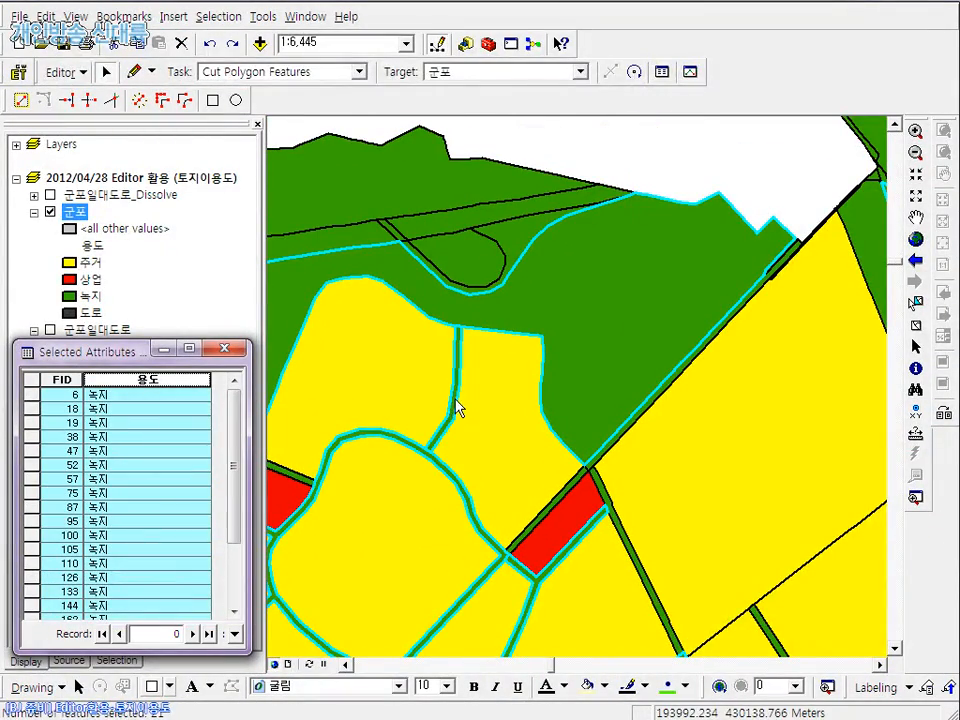
pyautogui.keyDown('shift'); pyautogui.click(590, 478); pyautogui.keyUp('shift')
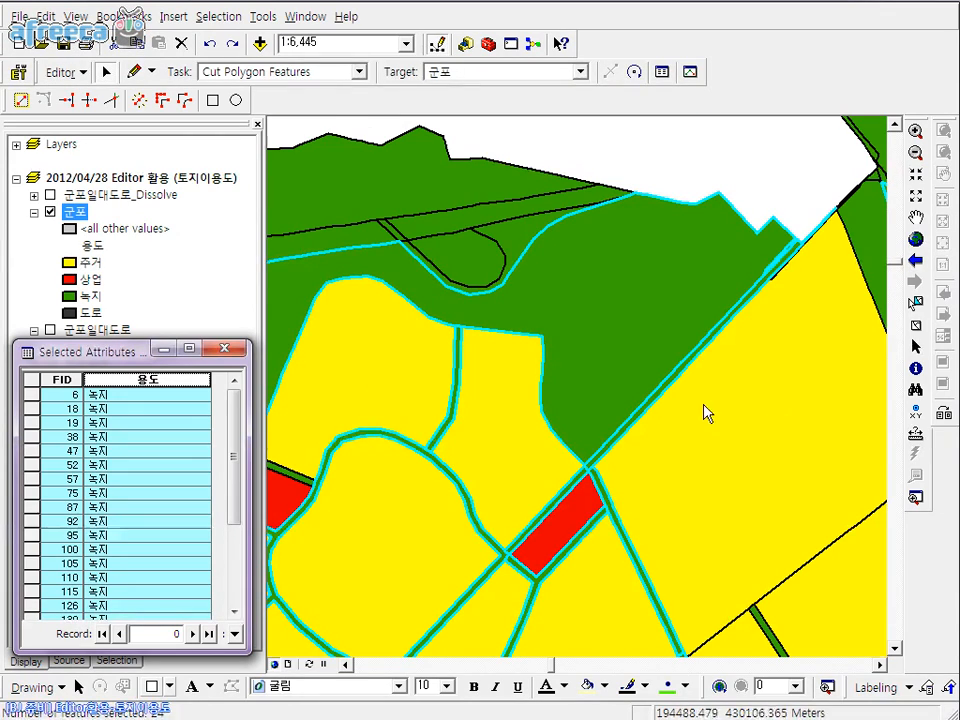
# Add the short green road branching east from the long road through the northeastern green area to the selection
pyautogui.moveTo(703, 405); pyautogui.dragTo(493, 356)
pyautogui.moveTo(577, 581); pyautogui.dragTo(573, 218)
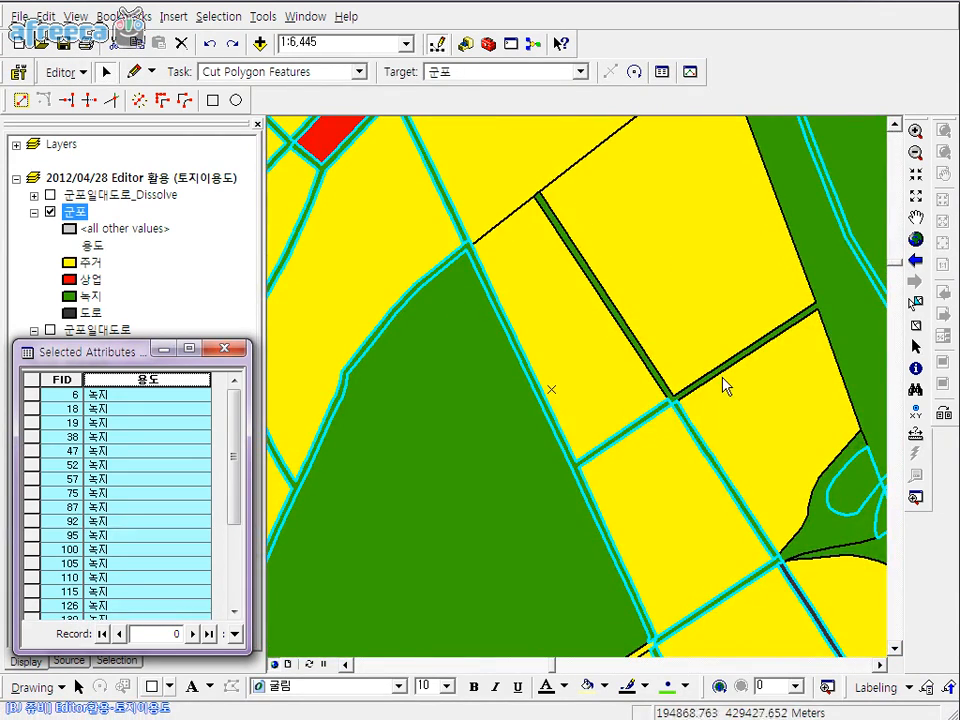
pyautogui.moveTo(662, 226); pyautogui.dragTo(651, 528)
pyautogui.moveTo(658, 262); pyautogui.dragTo(700, 452)
pyautogui.moveTo(762, 451); pyautogui.dragTo(603, 455)
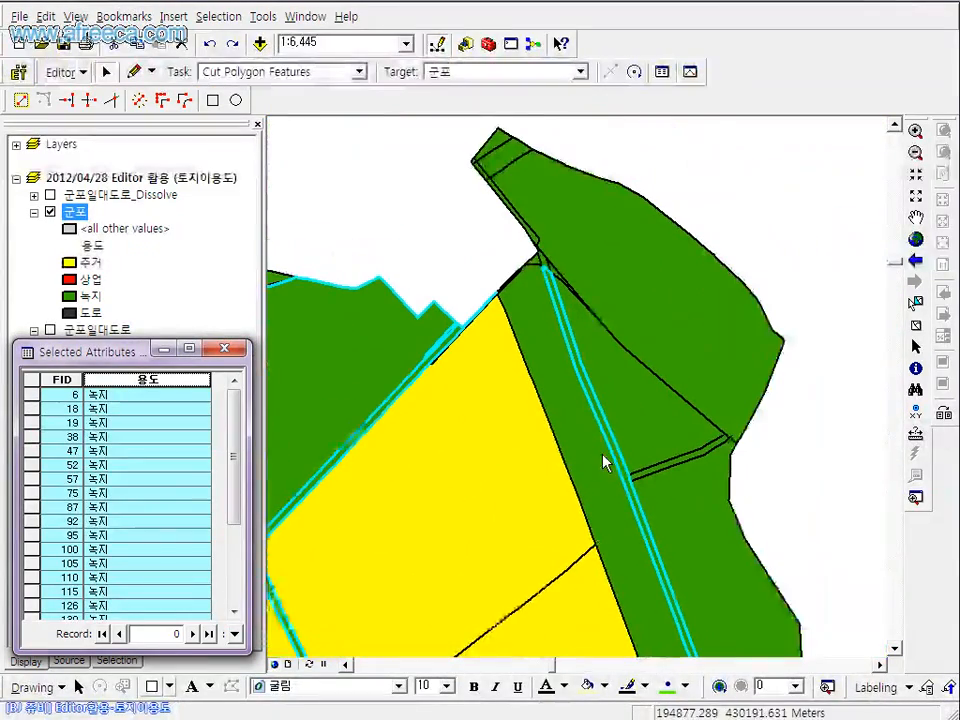
pyautogui.keyDown('shift'); pyautogui.click(706, 462); pyautogui.keyUp('shift')
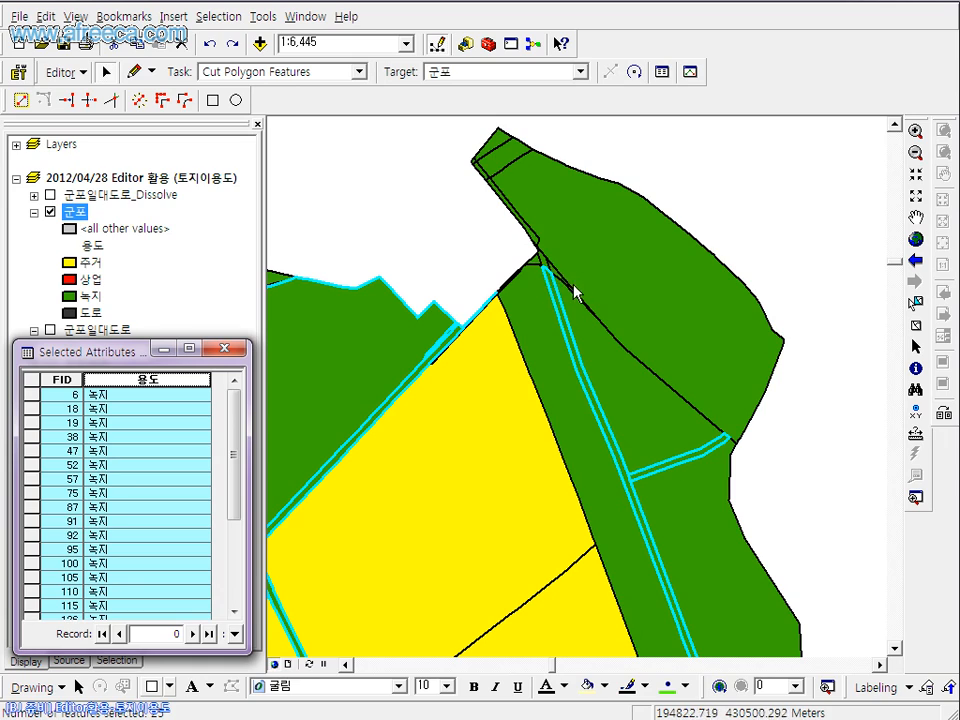
# Add the narrow road pieces and slivers at the northeastern tip to the selection, keeping the long road south of them selected
pyautogui.moveTo(574, 285); pyautogui.dragTo(530, 240)
pyautogui.keyDown('shift'); pyautogui.click(563, 335); pyautogui.keyUp('shift')
pyautogui.keyDown('shift'); pyautogui.click(581, 341); pyautogui.keyUp('shift')
pyautogui.keyDown('shift'); pyautogui.click(615, 281); pyautogui.keyUp('shift')
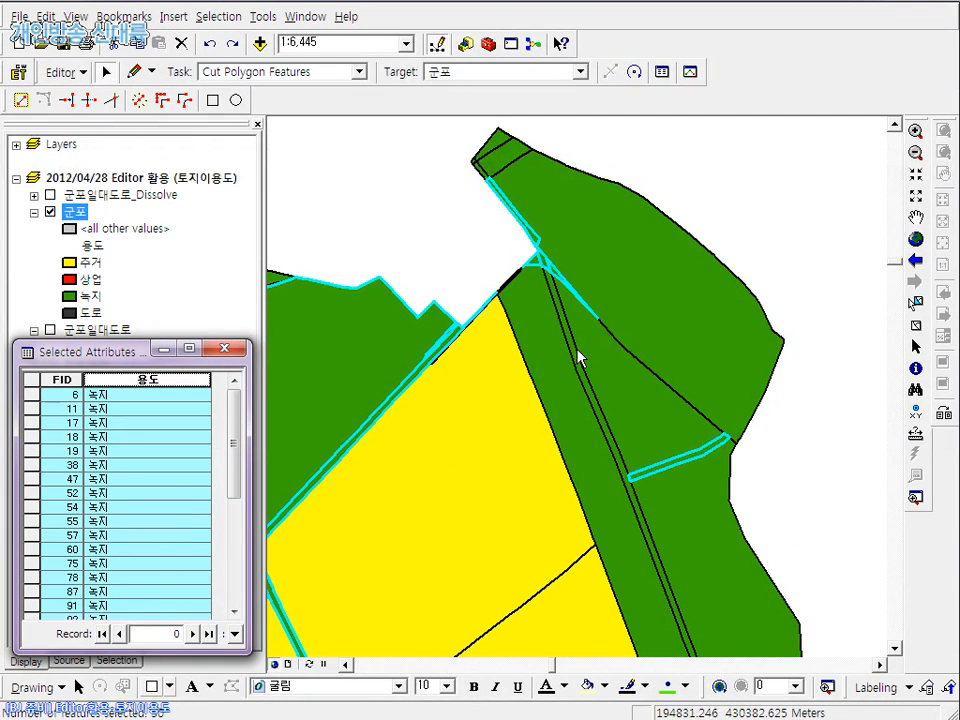
pyautogui.keyDown('shift'); pyautogui.click(572, 352); pyautogui.keyUp('shift')
# Add the long northeastern road, the east-west road across the northern green area, its short connectors and the looping ramp to the selection
pyautogui.moveTo(462, 200); pyautogui.dragTo(528, 201)
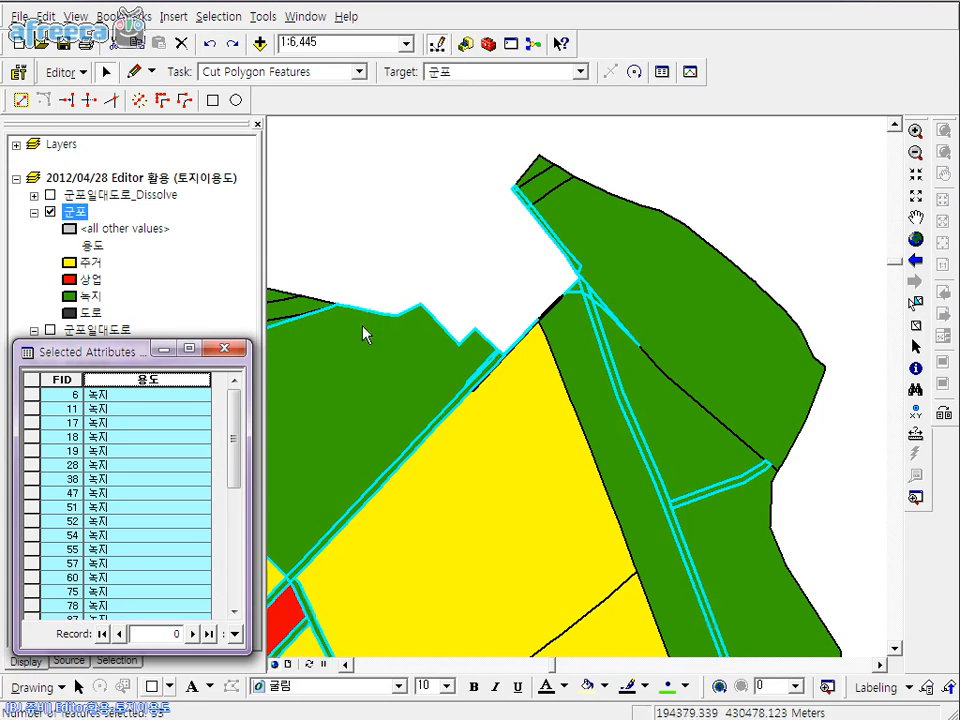
pyautogui.moveTo(363, 335); pyautogui.dragTo(823, 328)
pyautogui.moveTo(496, 357); pyautogui.dragTo(638, 345)
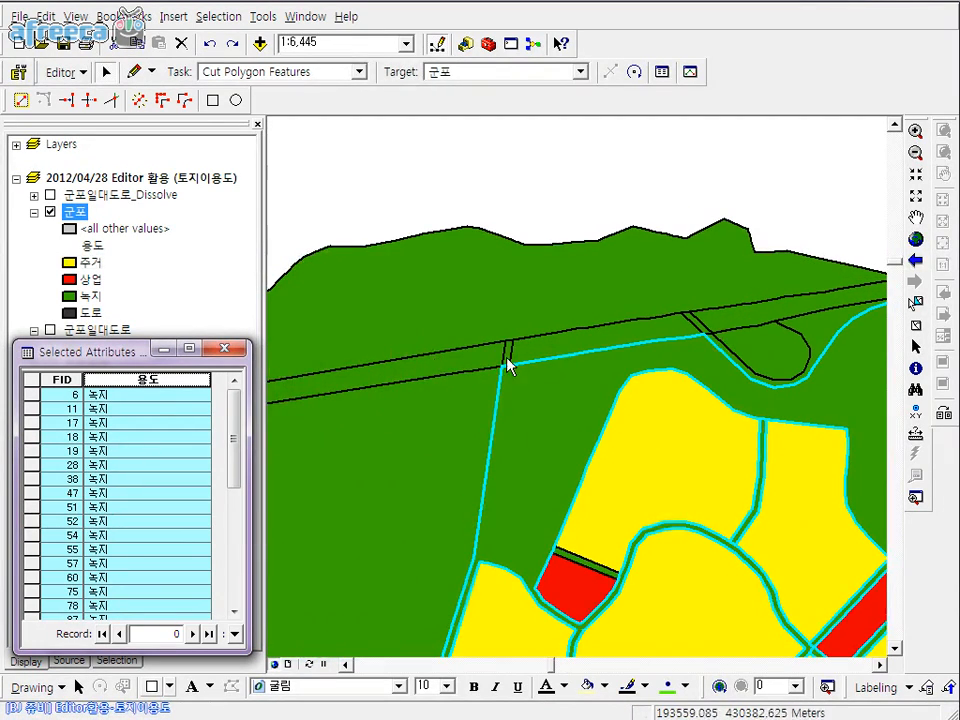
pyautogui.keyDown('shift'); pyautogui.click(503, 356); pyautogui.keyUp('shift')
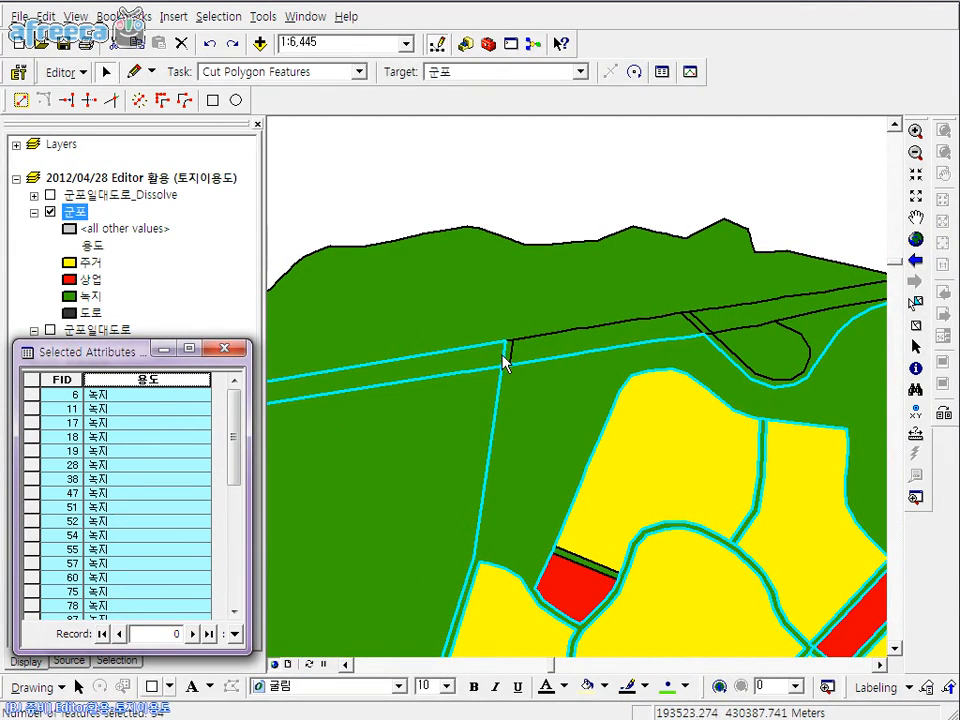
pyautogui.keyDown('shift'); pyautogui.click(712, 335); pyautogui.keyUp('shift')
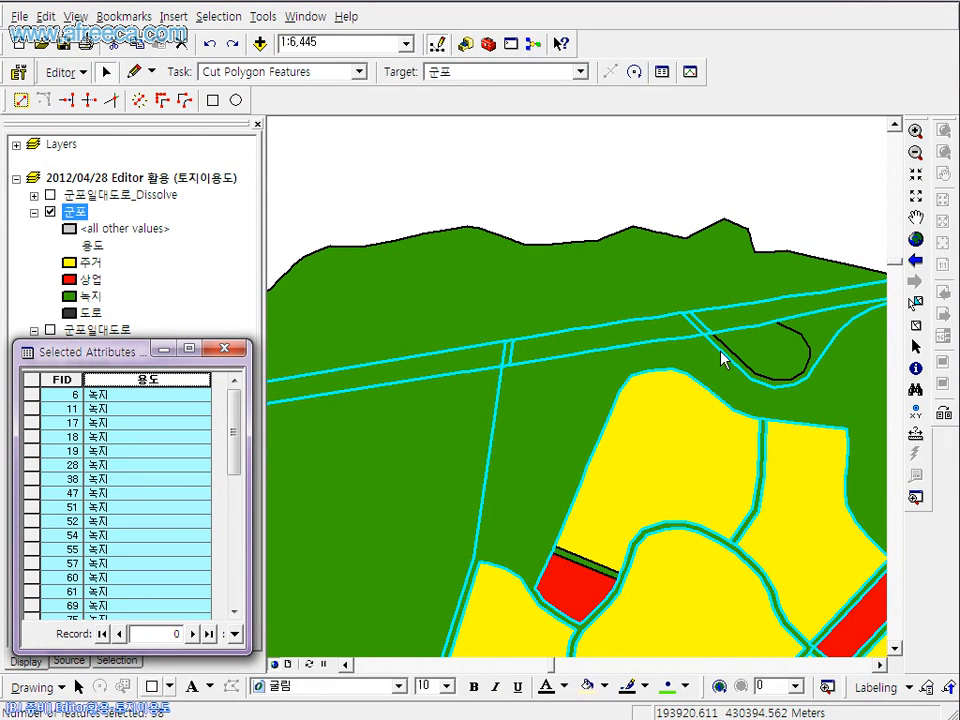
pyautogui.keyDown('shift'); pyautogui.click(754, 346); pyautogui.keyUp('shift')
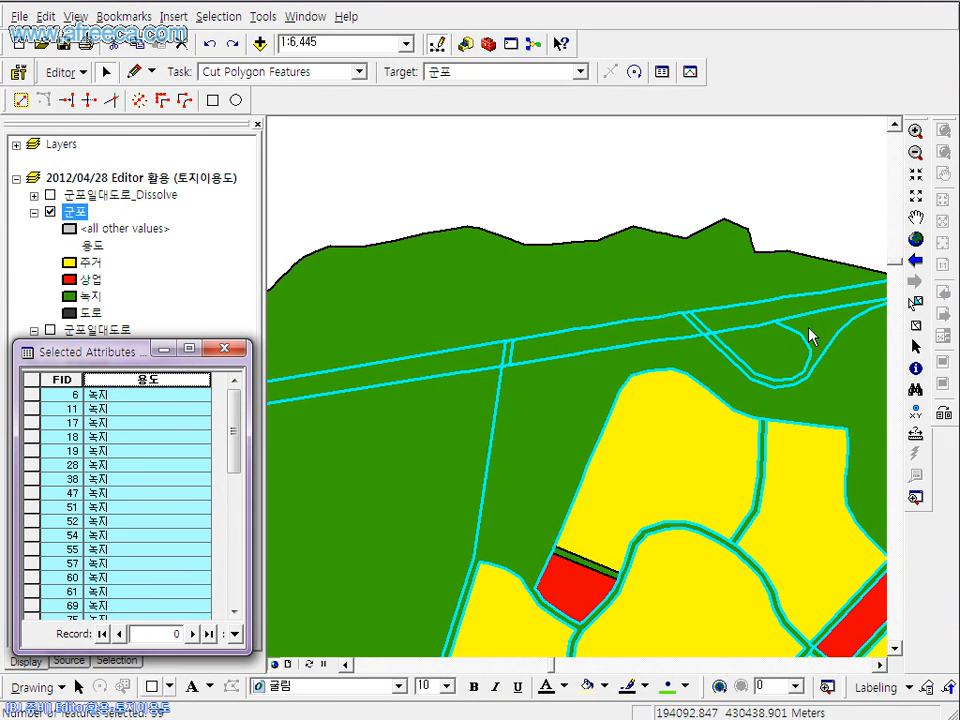
# Add the green roads inside the small isolated residential block in the southern green area to the selection
pyautogui.moveTo(285, 446); pyautogui.dragTo(782, 411)
pyautogui.moveTo(570, 435); pyautogui.dragTo(789, 225)
pyautogui.scroll(-5, 615, 421)
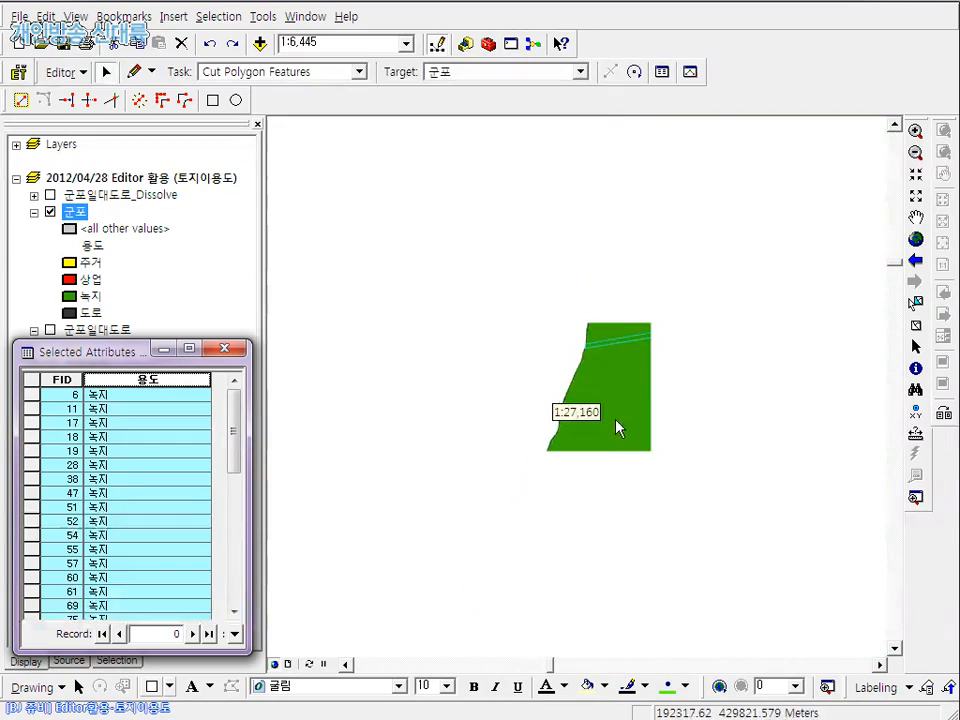
pyautogui.moveTo(730, 558); pyautogui.dragTo(641, 276)
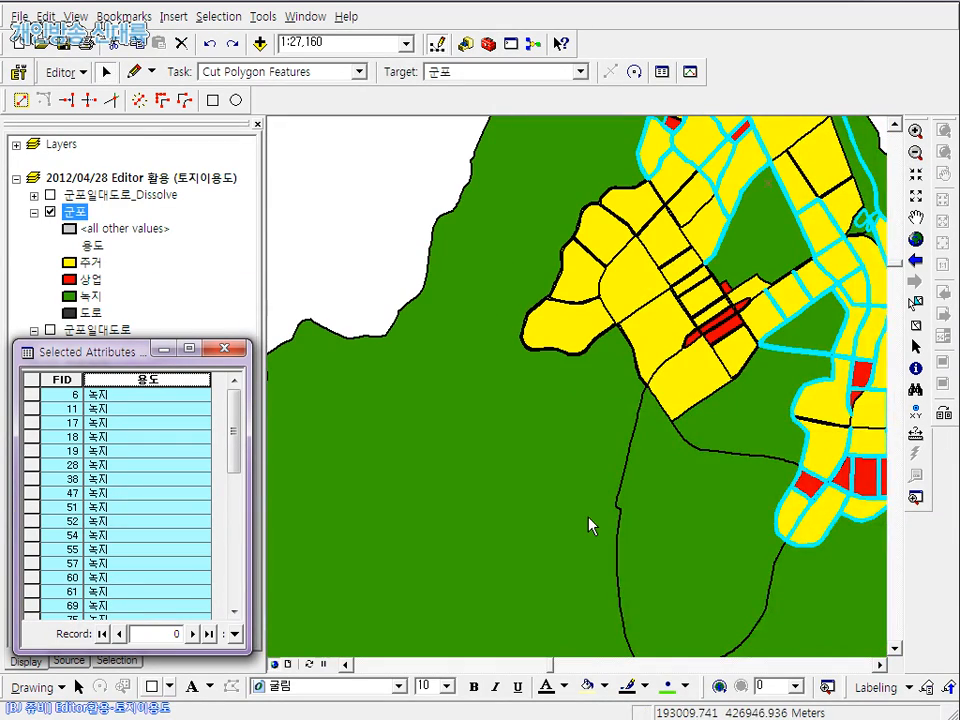
pyautogui.scroll(5, 628, 497)
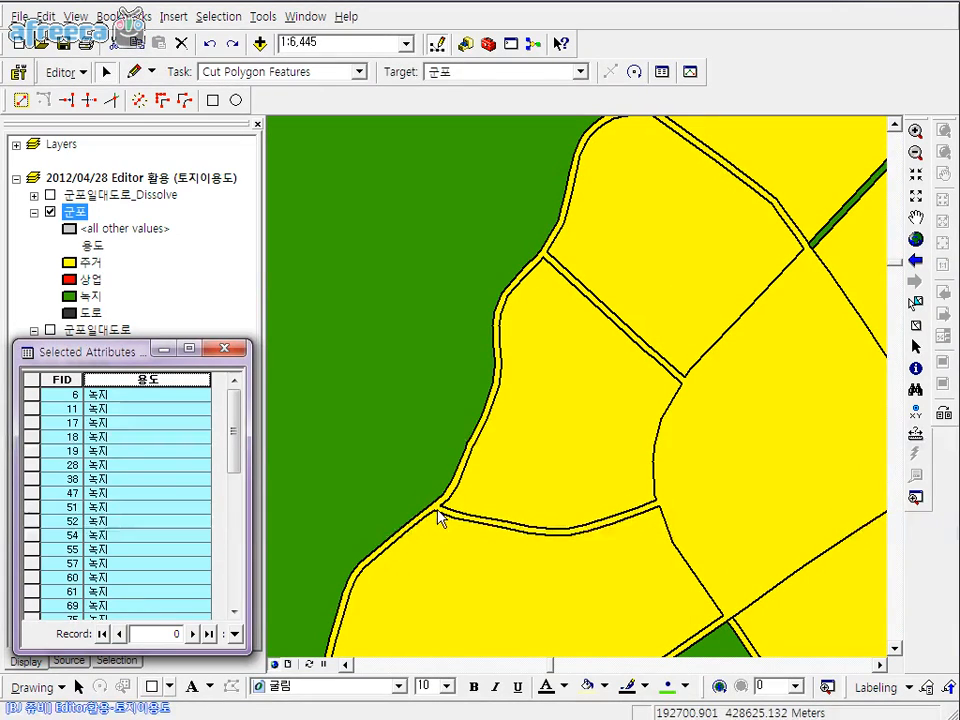
pyautogui.moveTo(595, 598); pyautogui.dragTo(488, 386)
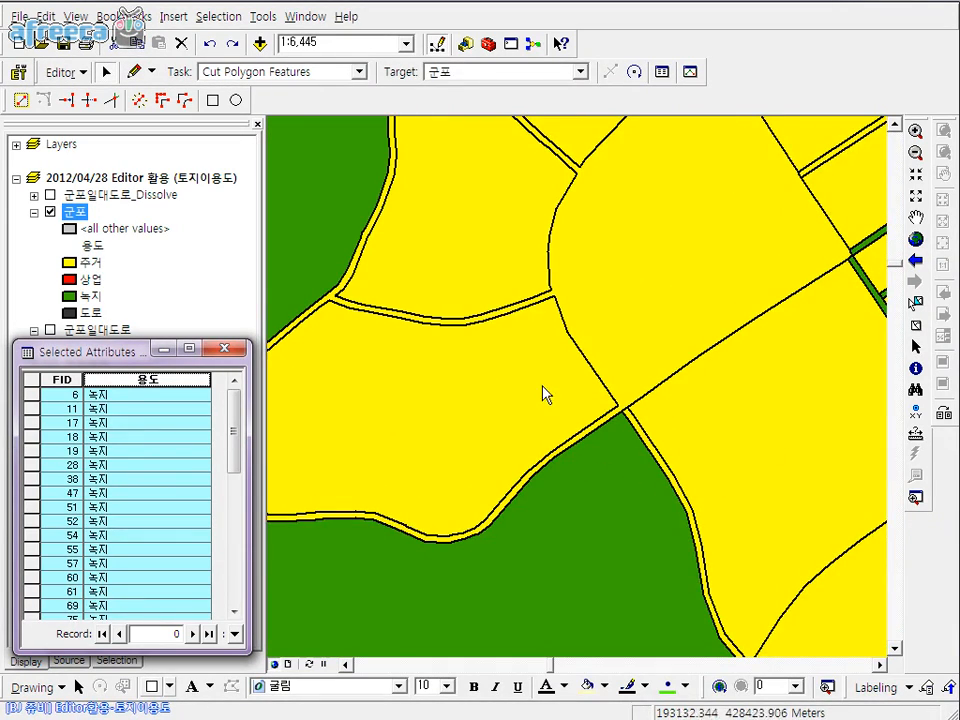
pyautogui.scroll(-4, 558, 460)
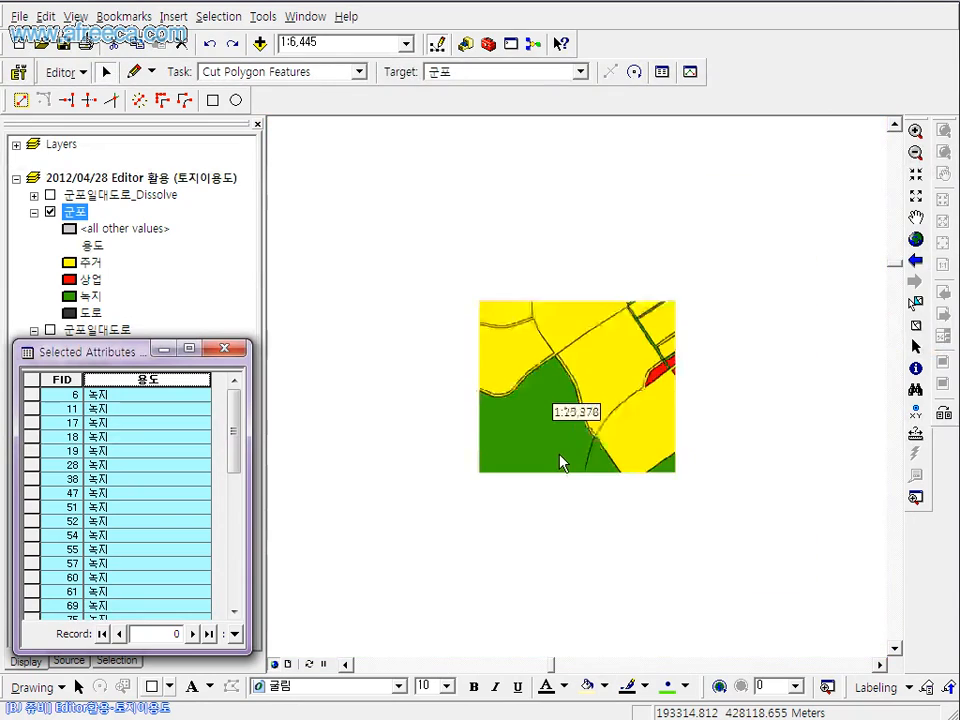
pyautogui.scroll(-3, 558, 462)
pyautogui.moveTo(544, 572); pyautogui.dragTo(686, 392)
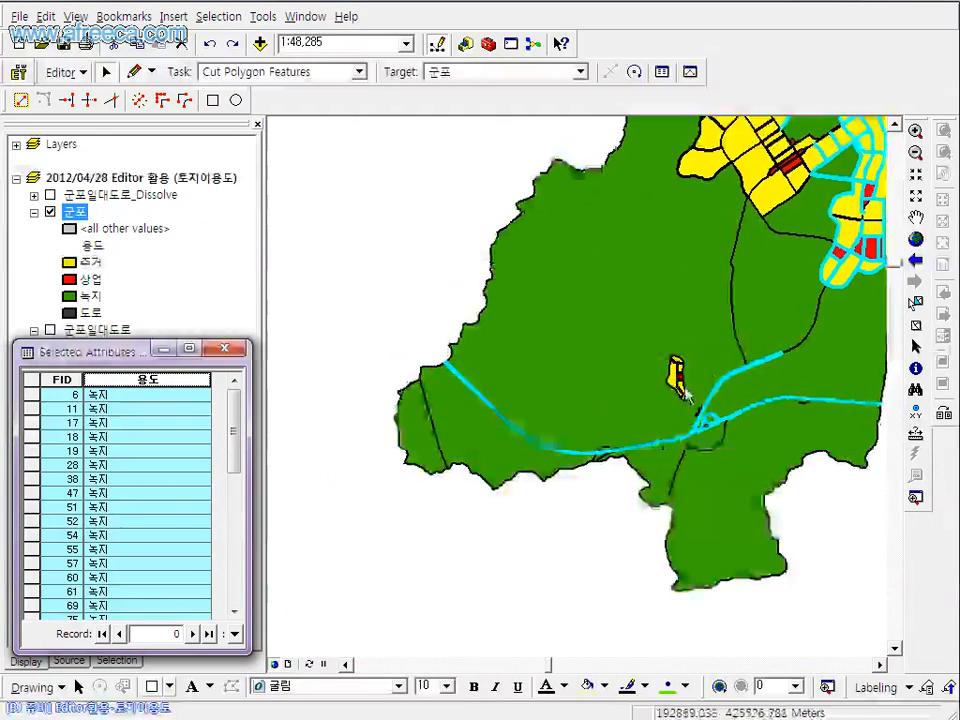
pyautogui.moveTo(621, 470); pyautogui.dragTo(537, 490)
pyautogui.moveTo(600, 400); pyautogui.dragTo(676, 363)
pyautogui.scroll(7, 757, 383)
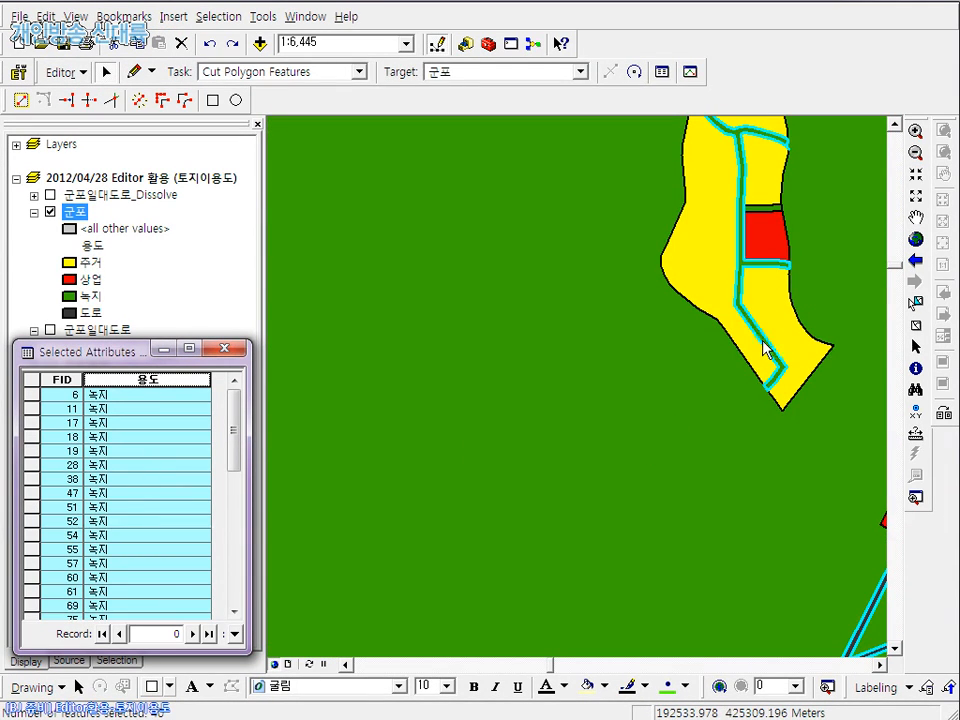
pyautogui.scroll(-5, 699, 450)
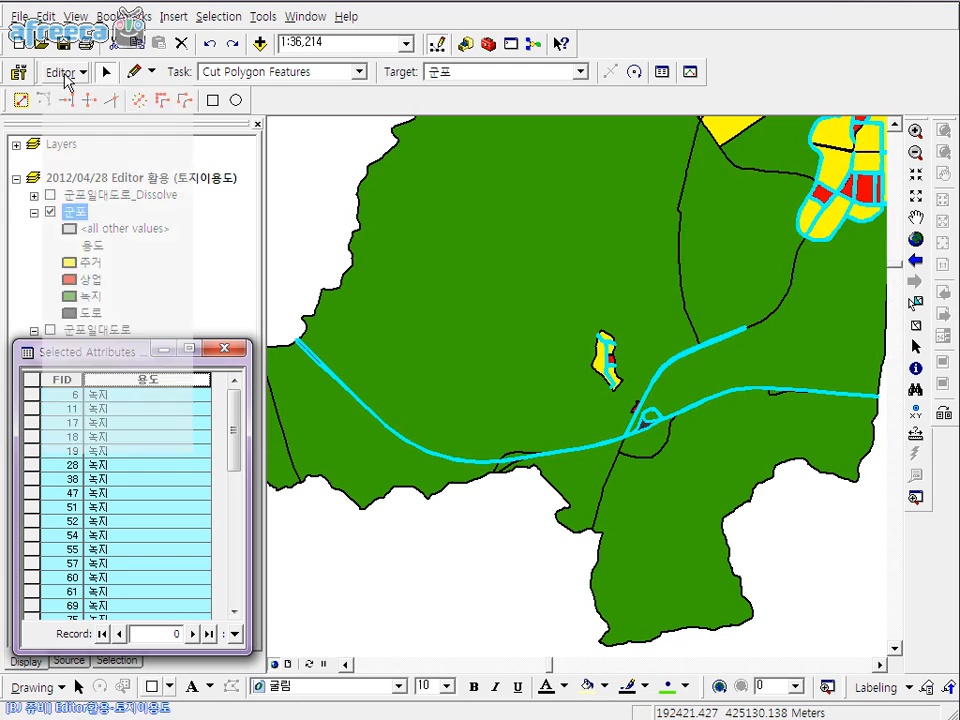
# Merge all selected road polygons into the 군포 - 도로 feature
pyautogui.click(62, 72)
pyautogui.click(143, 276)
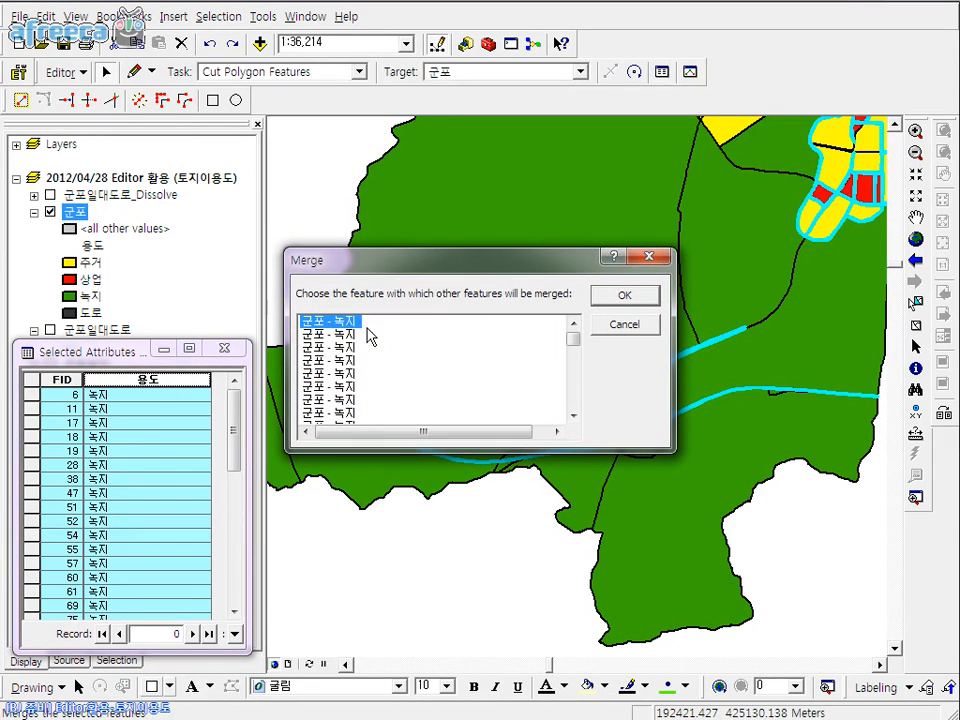
pyautogui.scroll(-2, 400, 355)
pyautogui.click(350, 418)
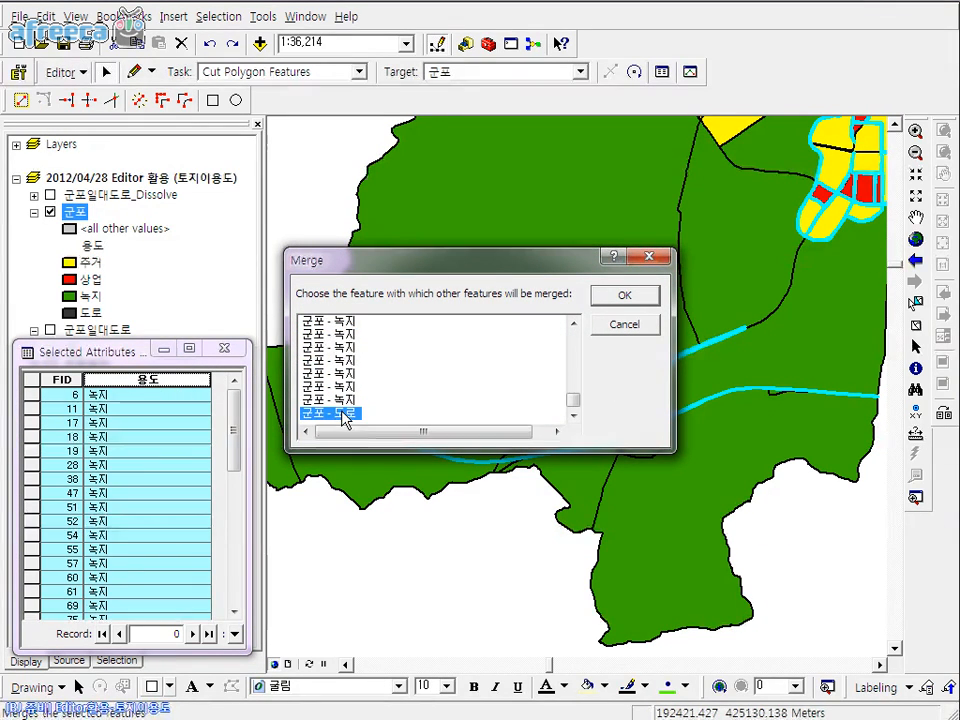
pyautogui.click(643, 303)
# Clear the selection, bring the whole 군포 area into view and close the selected attributes table
pyautogui.moveTo(645, 301); pyautogui.dragTo(520, 435)
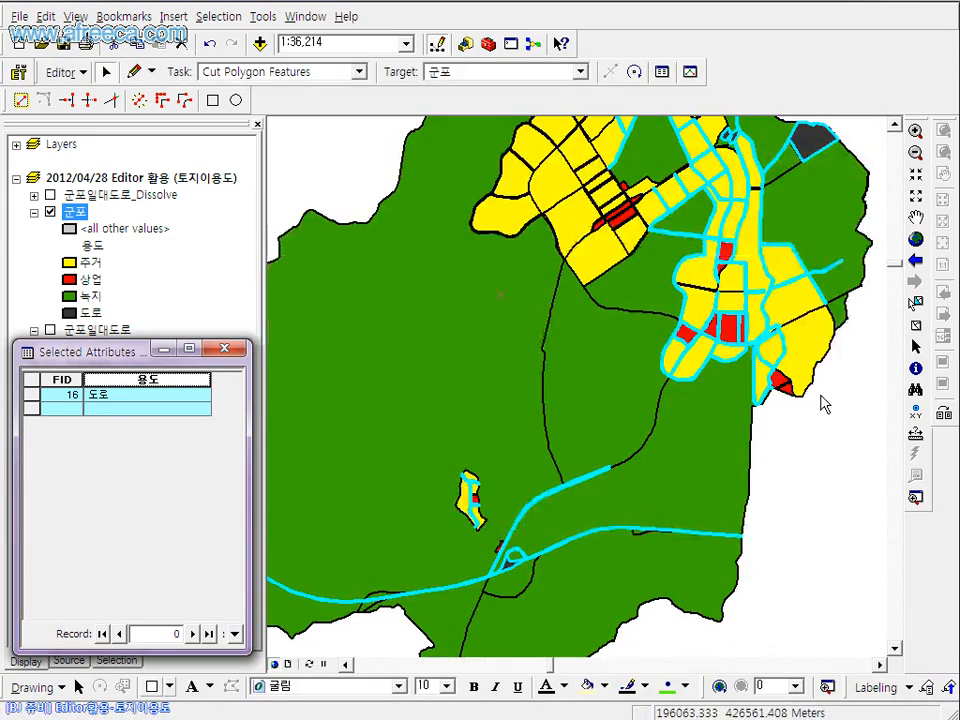
pyautogui.click(805, 474)
pyautogui.scroll(2, 799, 475)
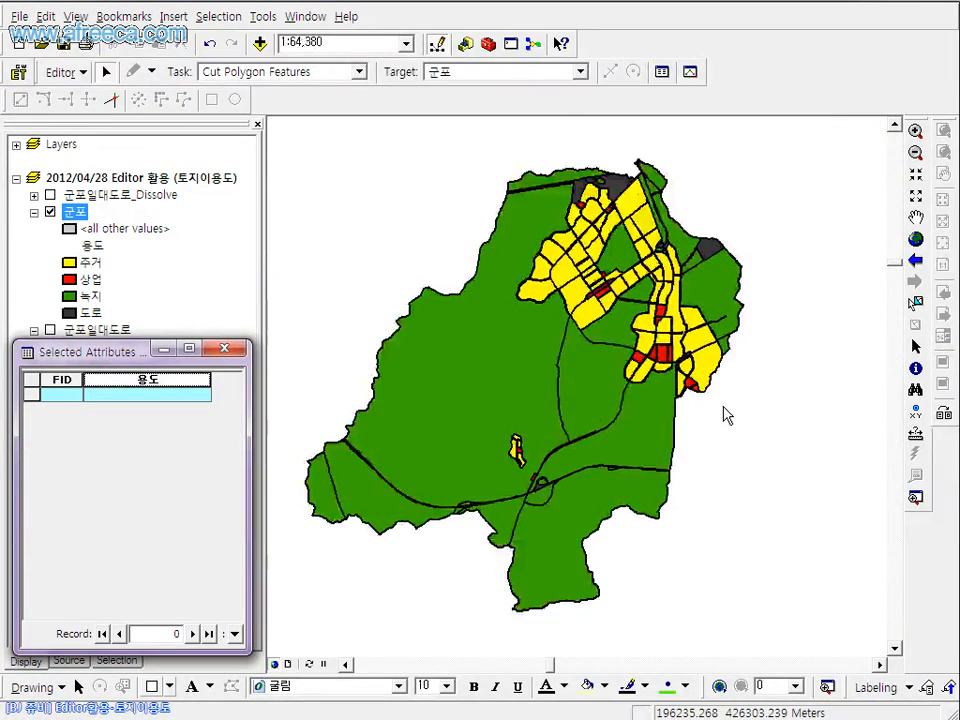
pyautogui.click(225, 348)
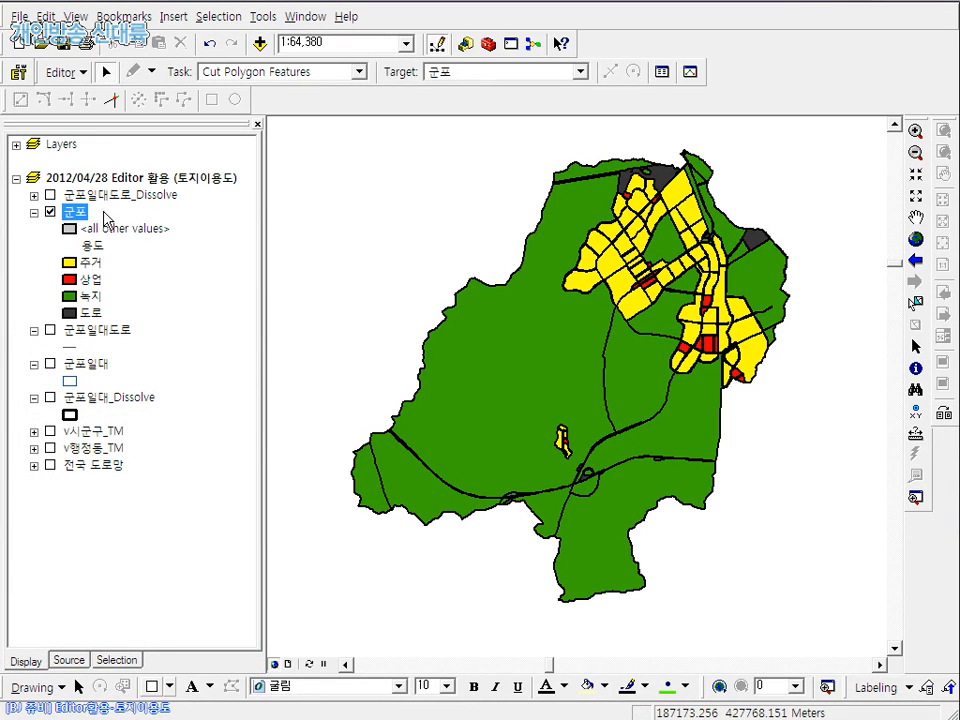
# Open the attribute table of the 군포 layer and place it clear of the layer list
pyautogui.rightClick(68, 211)
pyautogui.click(156, 266)
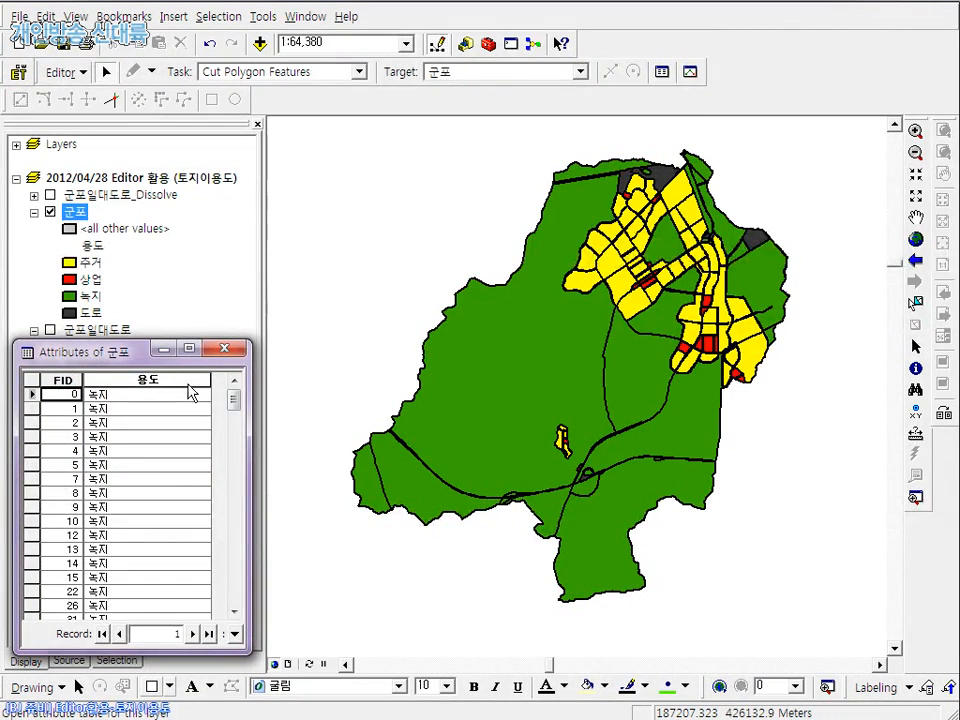
pyautogui.moveTo(145, 348); pyautogui.dragTo(329, 284)
# Save the edits to the 군포 layer and end the edit session
pyautogui.click(73, 75)
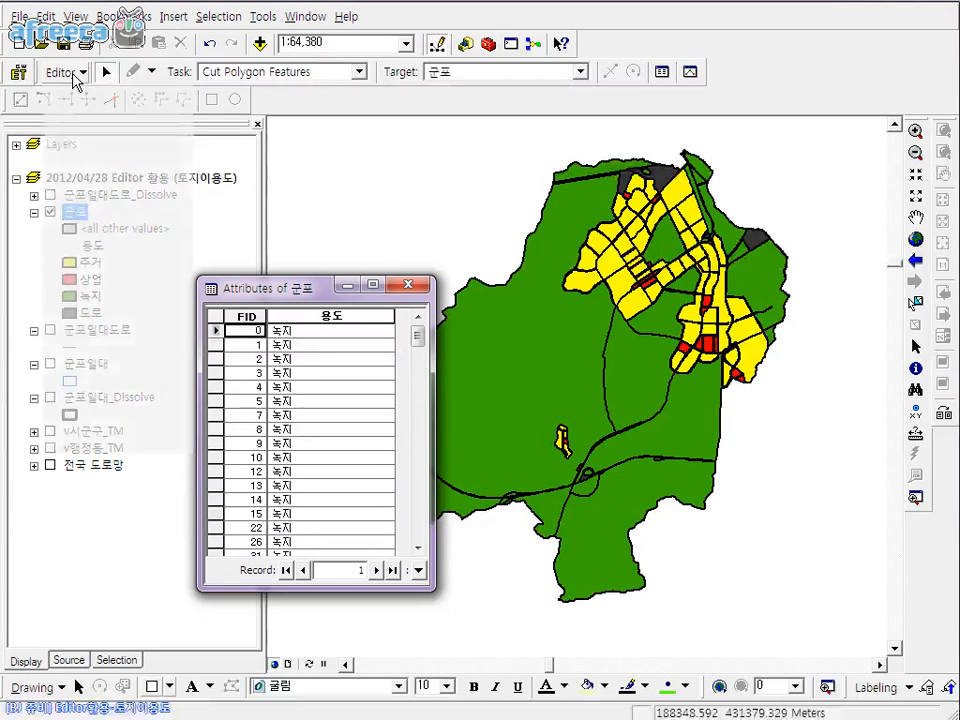
pyautogui.click(90, 146)
pyautogui.click(70, 75)
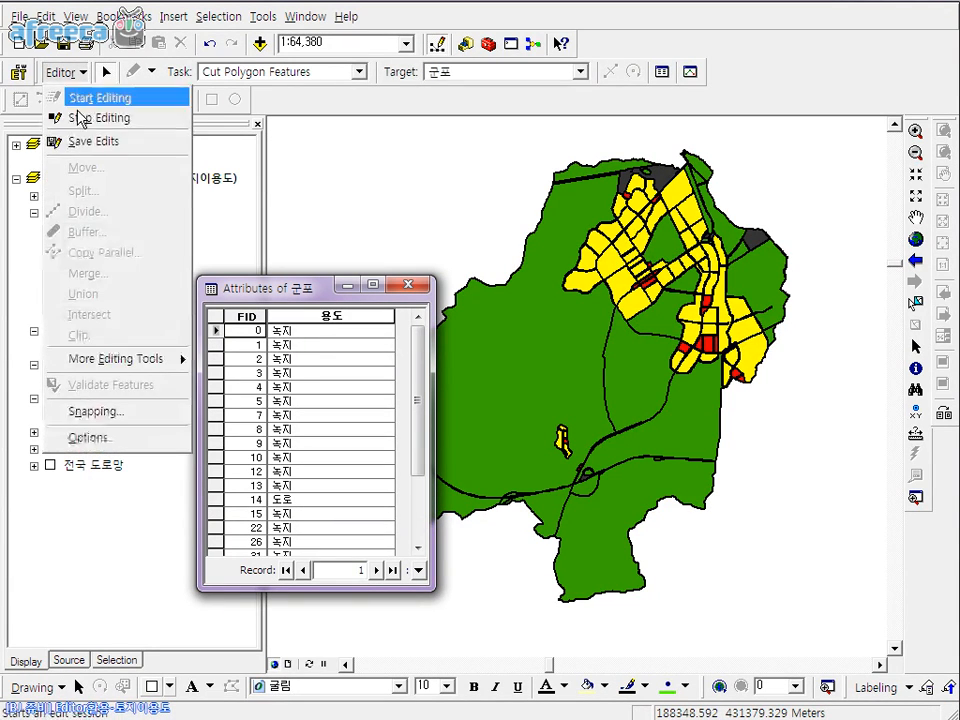
pyautogui.click(90, 119)
# Widen the 군포 attribute table and look through its records
pyautogui.moveTo(430, 345); pyautogui.dragTo(846, 364)
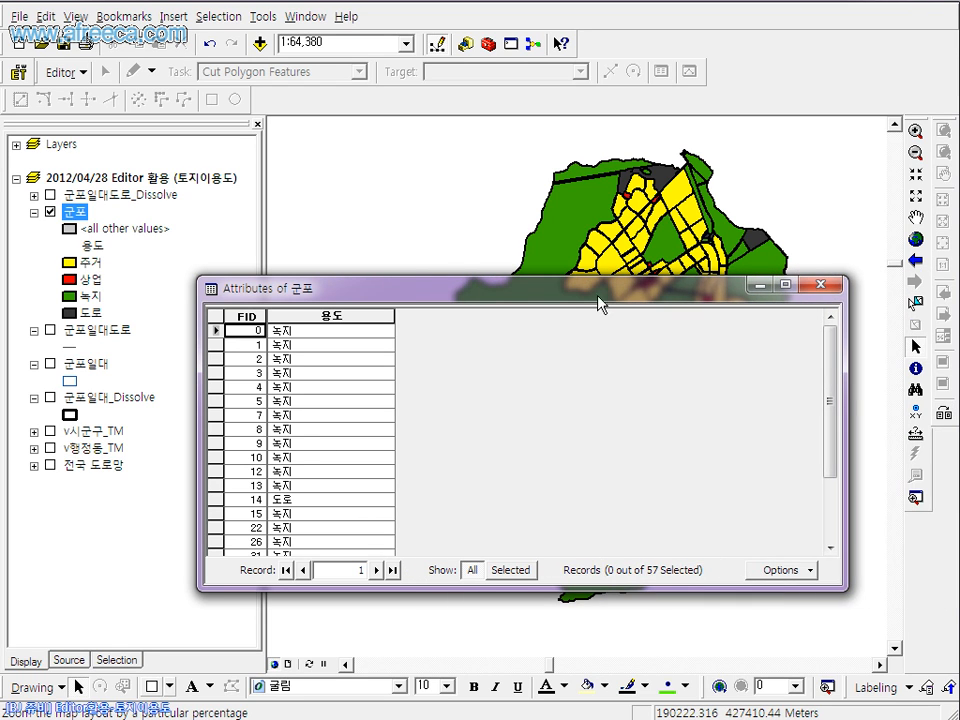
pyautogui.moveTo(600, 303); pyautogui.dragTo(582, 226)
pyautogui.scroll(-8, 345, 308)
pyautogui.scroll(-7, 351, 317)
pyautogui.scroll(15, 360, 334)
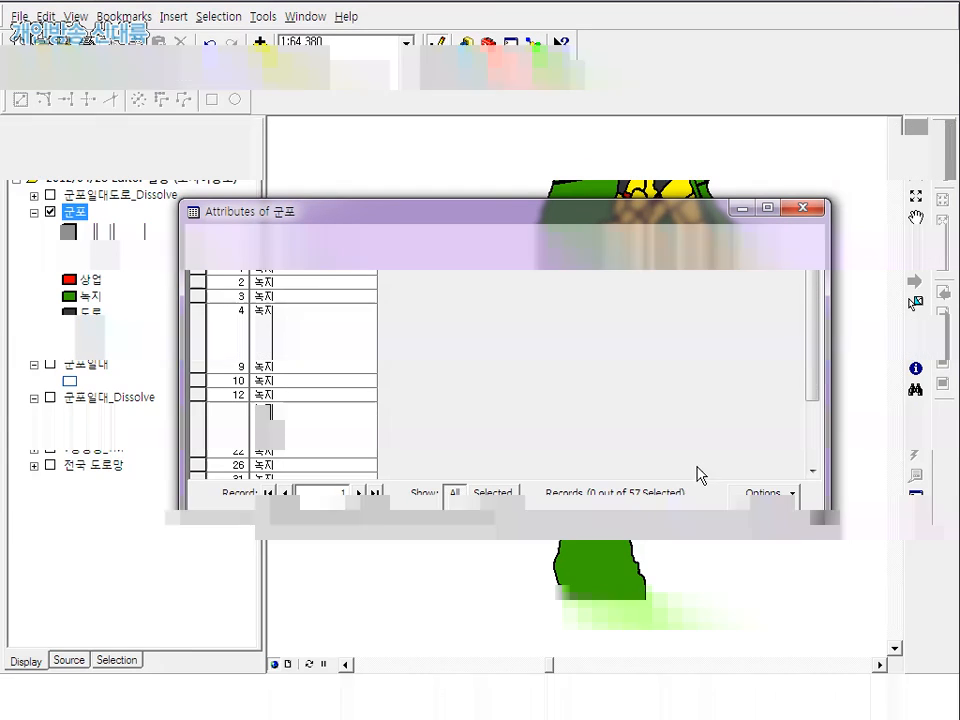
# Add a field named 면적 of type Double to the 군포 attribute table
pyautogui.click(745, 494)
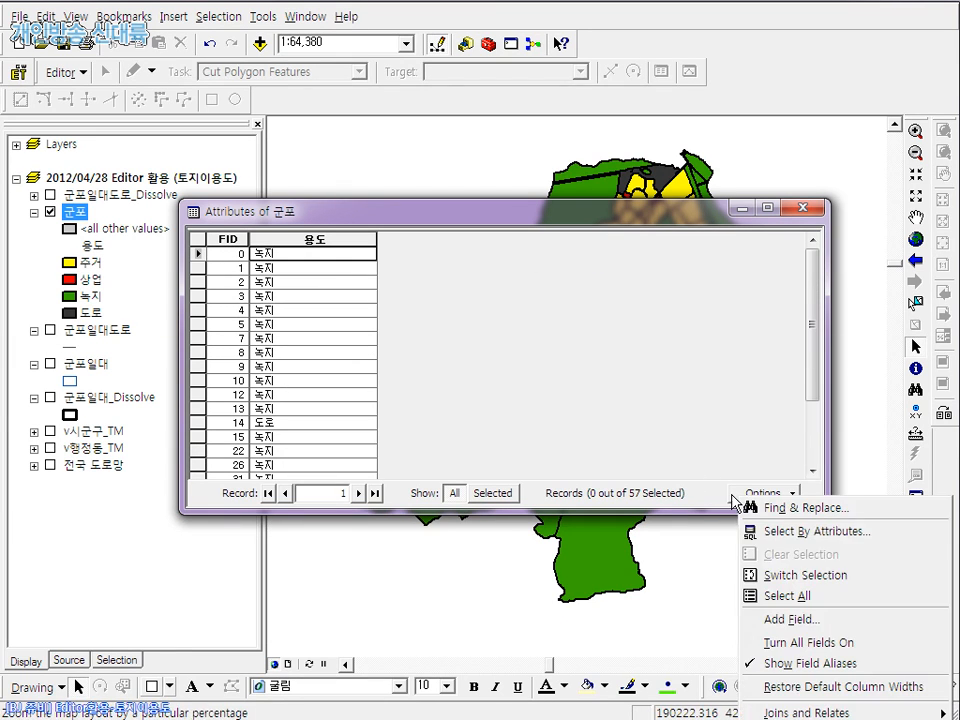
pyautogui.click(800, 621)
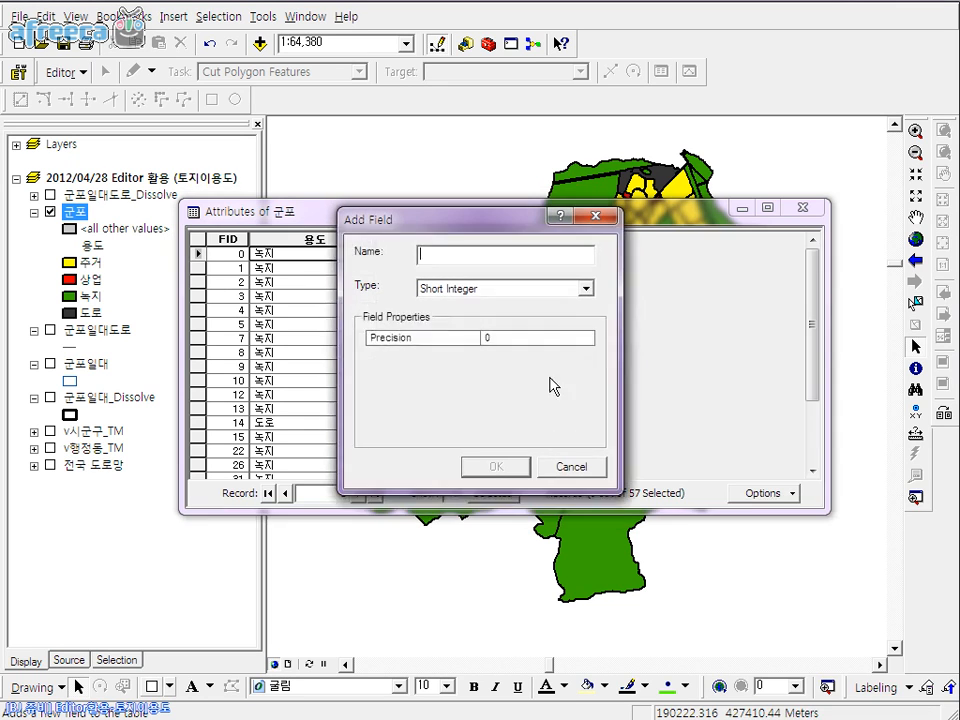
pyautogui.click(484, 290)
pyautogui.click(484, 343)
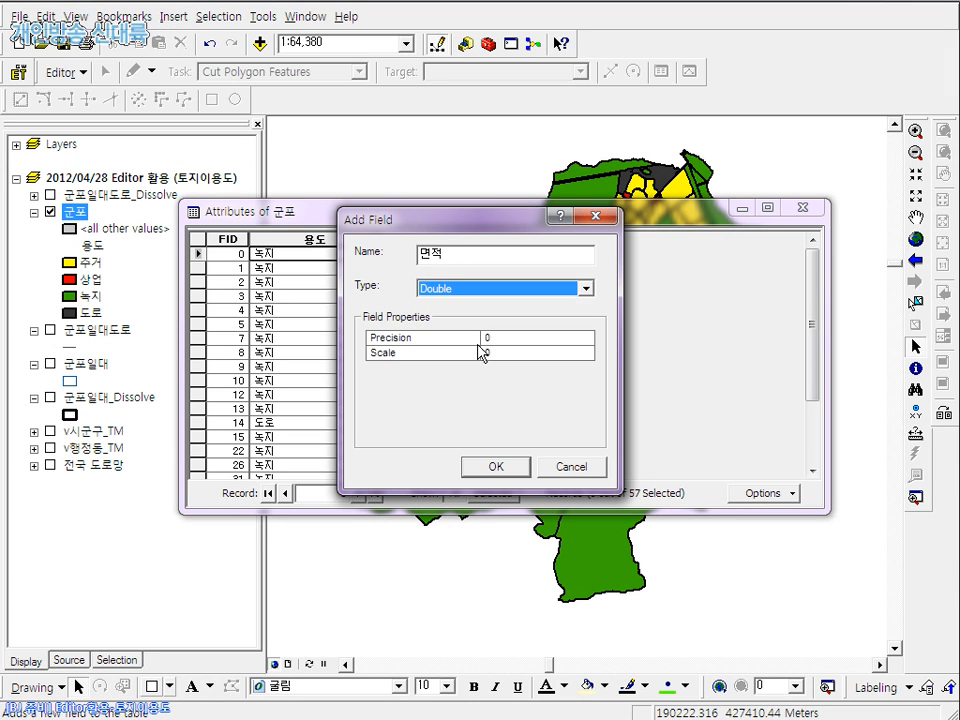
pyautogui.click(496, 467)
# Open the Field Calculator for the 면적 field and load the AREA.cal expression from the 999 ETC folder
pyautogui.click(529, 242)
pyautogui.rightClick(530, 243)
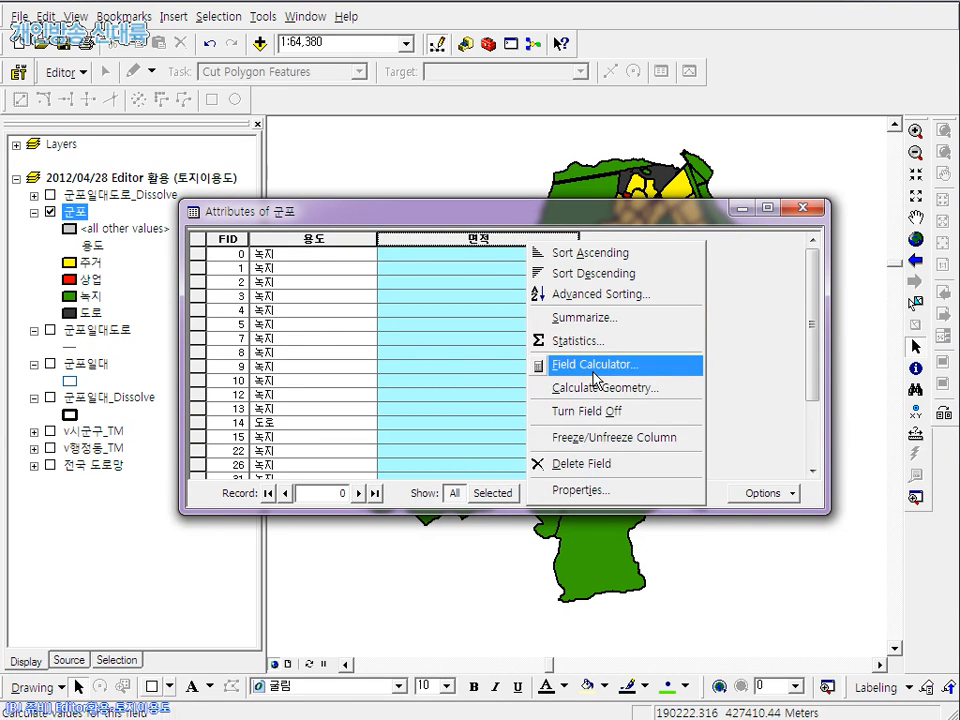
pyautogui.click(563, 366)
pyautogui.click(645, 389)
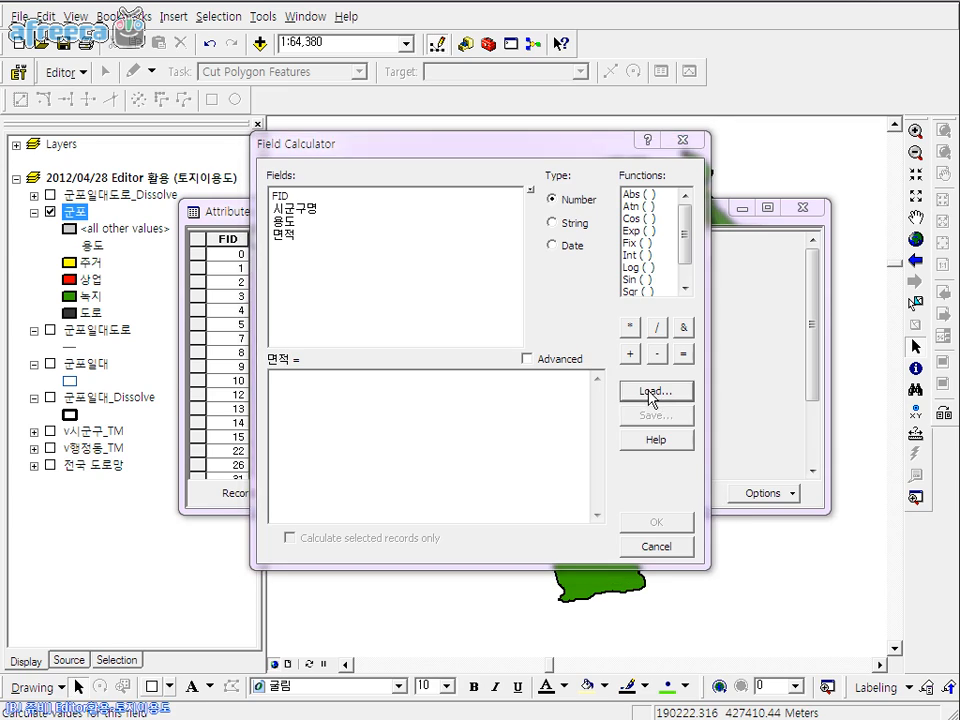
pyautogui.click(340, 258)
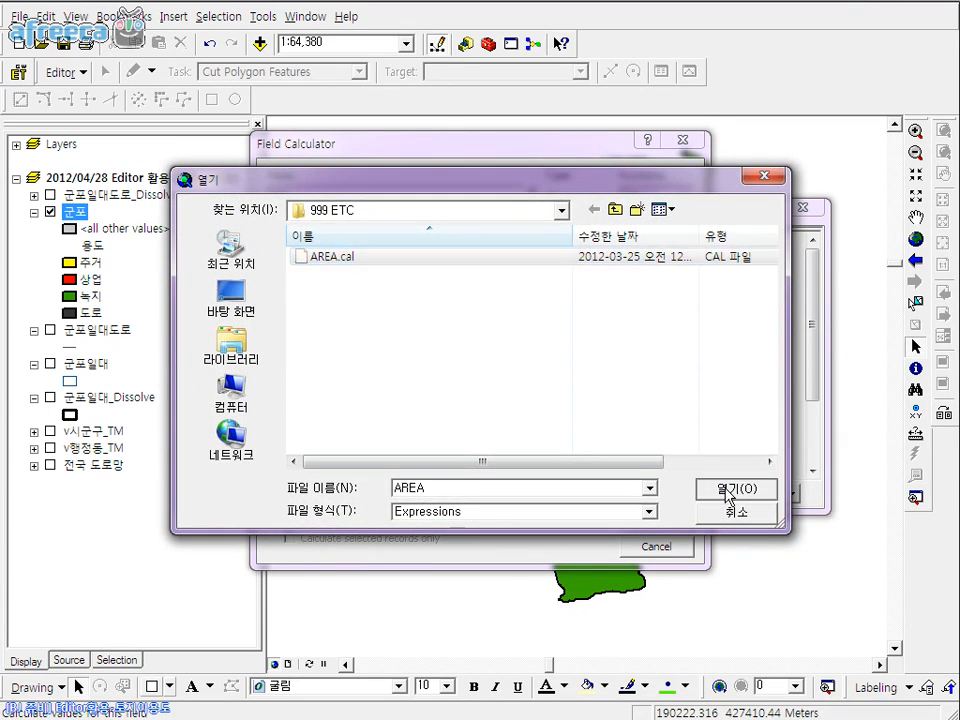
pyautogui.click(728, 488)
# Compare the loaded script with the area code example in the Field Calculator help, and calculate the 면적 values
pyautogui.moveTo(424, 430); pyautogui.dragTo(71, 289)
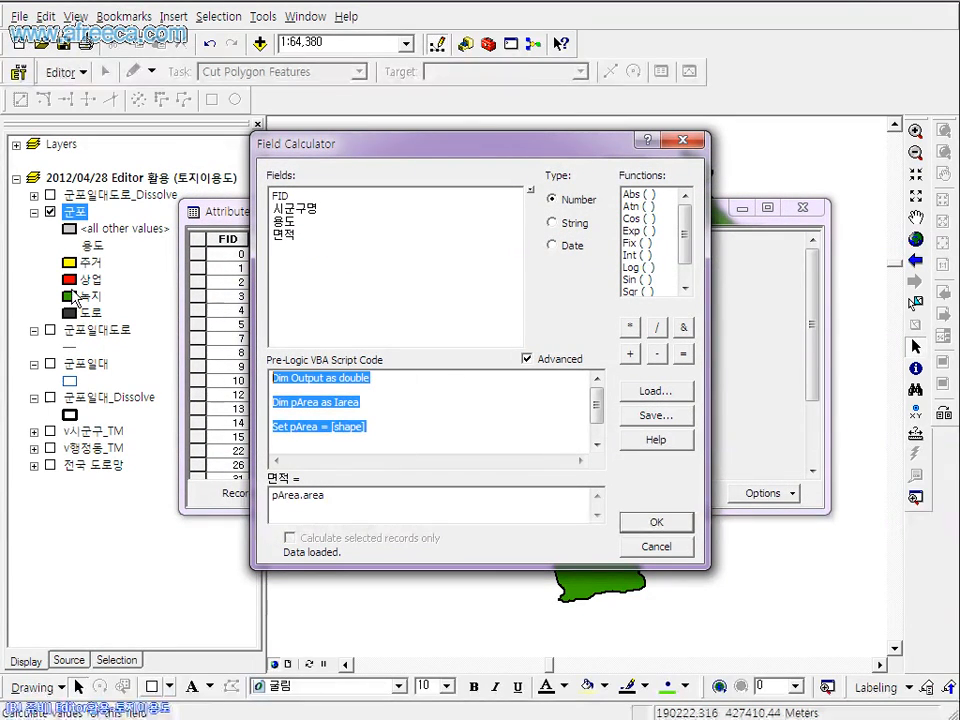
pyautogui.click(404, 412)
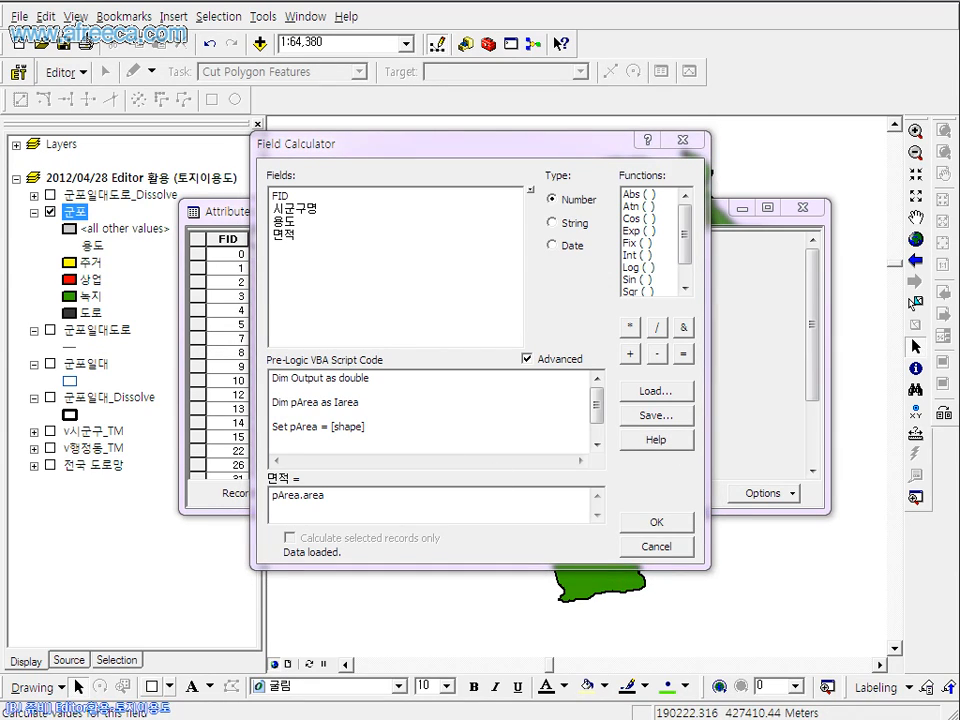
pyautogui.click(656, 439)
pyautogui.scroll(-10, 617, 246)
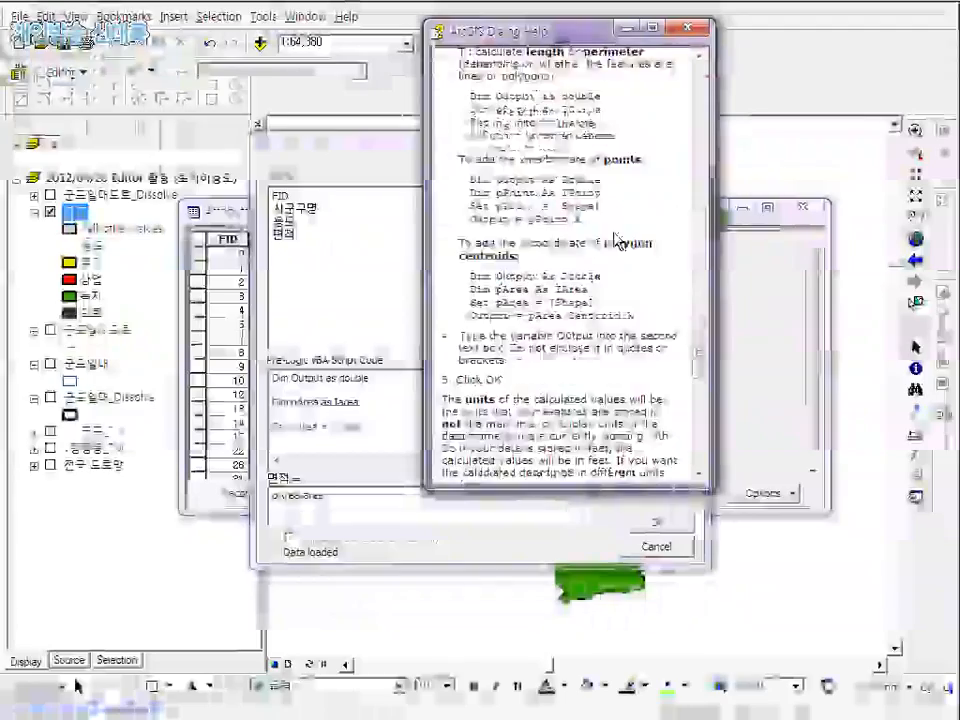
pyautogui.scroll(3, 617, 242)
pyautogui.moveTo(469, 283); pyautogui.dragTo(605, 326)
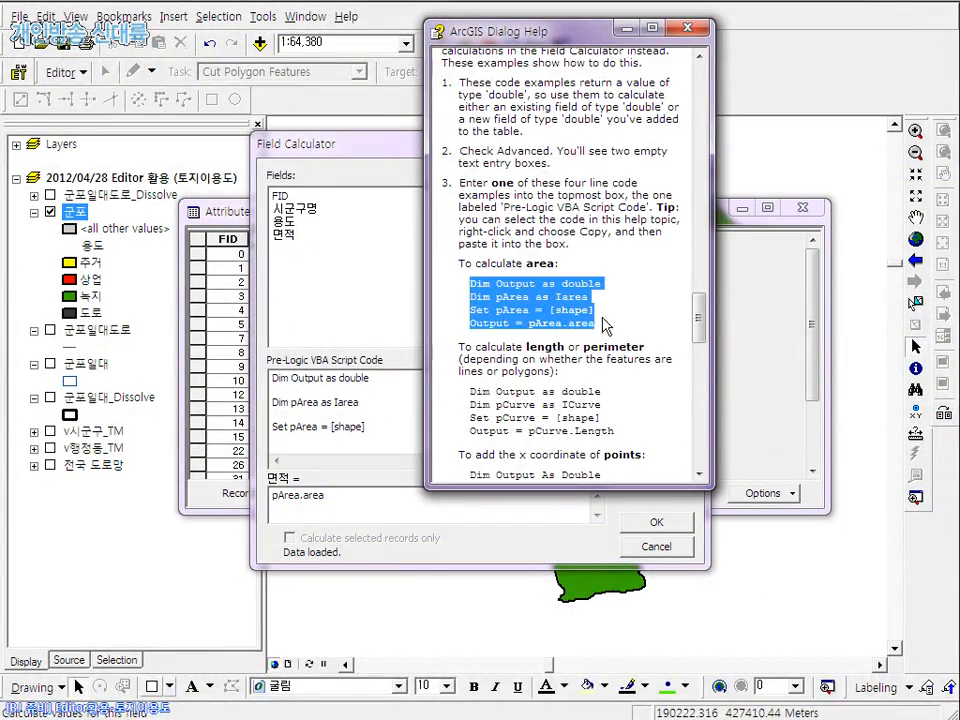
pyautogui.click(627, 298)
pyautogui.click(689, 28)
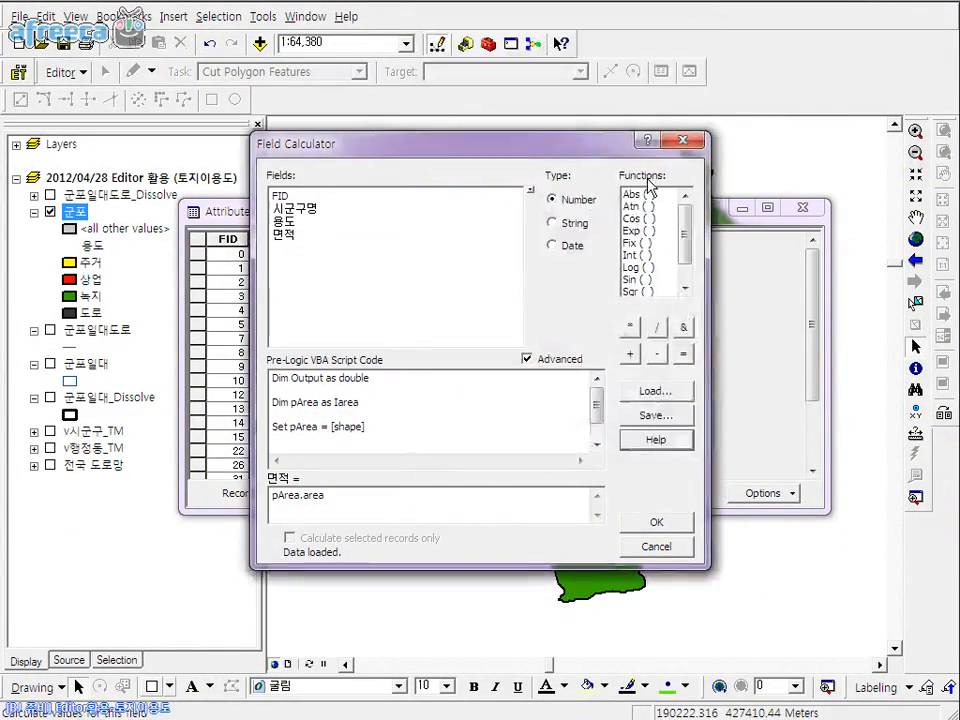
pyautogui.click(650, 519)
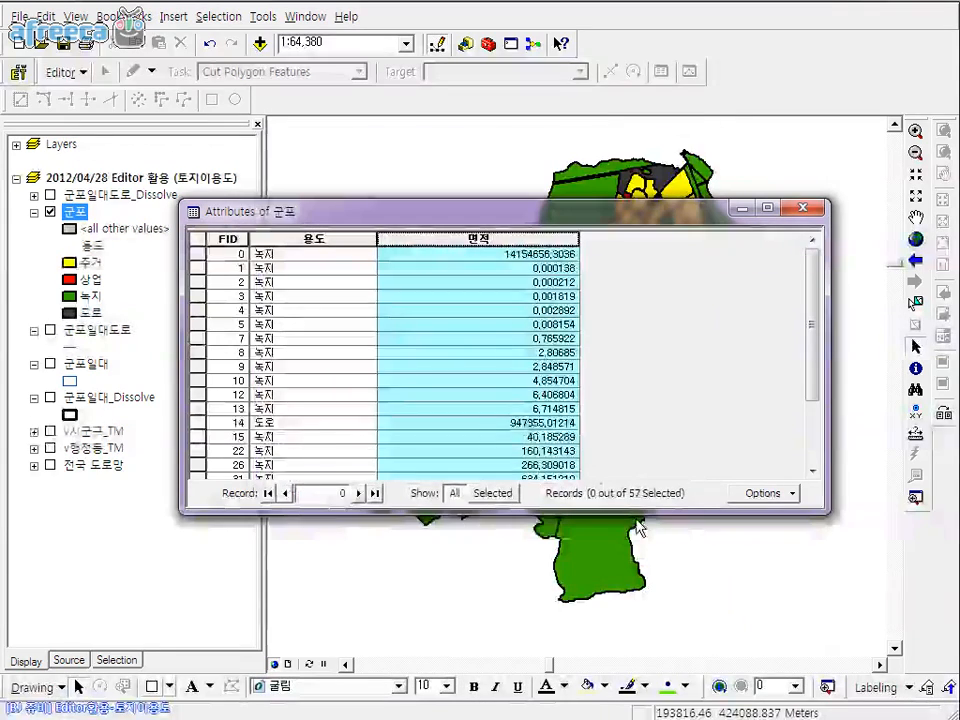
# Fit the 면적 column's width to its values and move the 군포 attribute table lower over the map
pyautogui.click(561, 285)
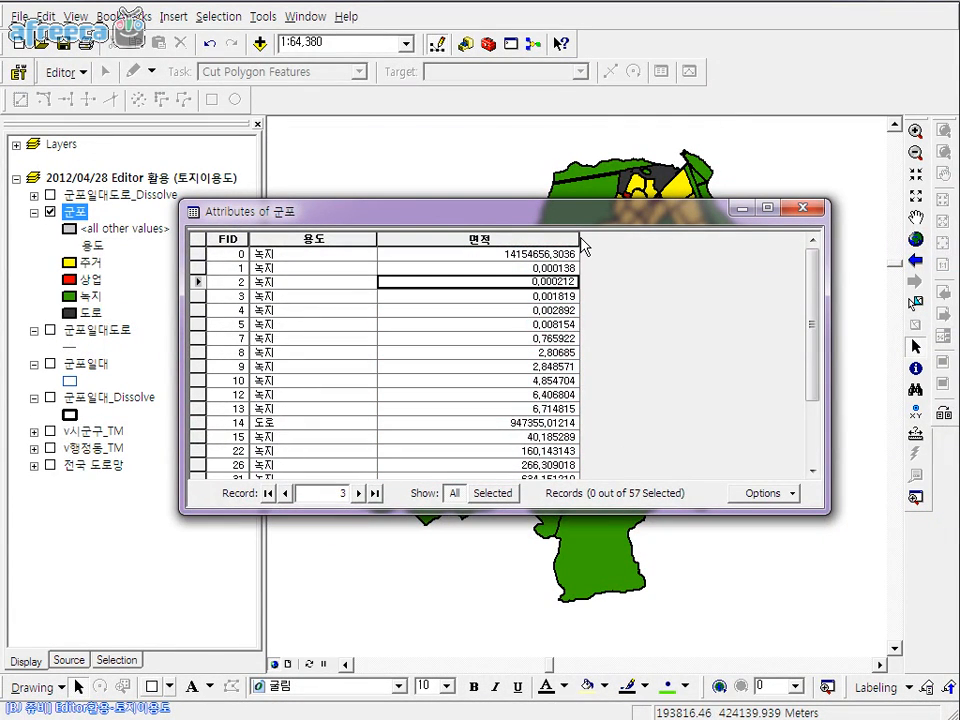
pyautogui.doubleClick(579, 238)
pyautogui.click(450, 241)
pyautogui.moveTo(598, 211); pyautogui.dragTo(580, 276)
pyautogui.click(403, 403)
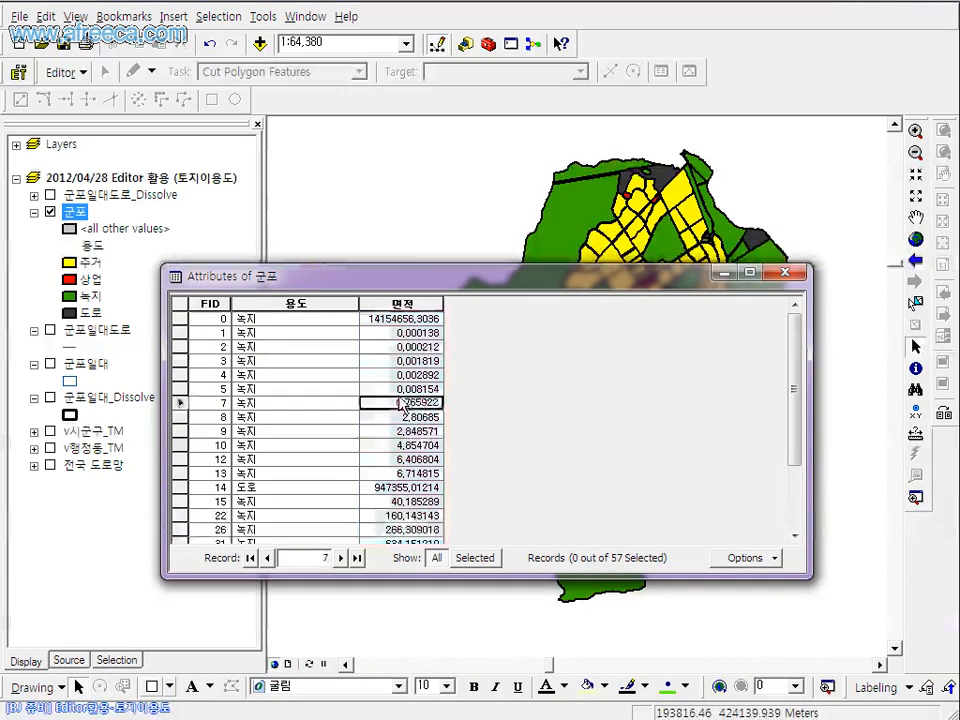
# Look through the 용도 and 면적 values of the 군포 records, and close the attribute table
pyautogui.click(305, 320)
pyautogui.click(303, 334)
pyautogui.click(300, 358)
pyautogui.click(292, 389)
pyautogui.click(290, 417)
pyautogui.click(291, 489)
pyautogui.click(291, 515)
pyautogui.scroll(-13, 345, 431)
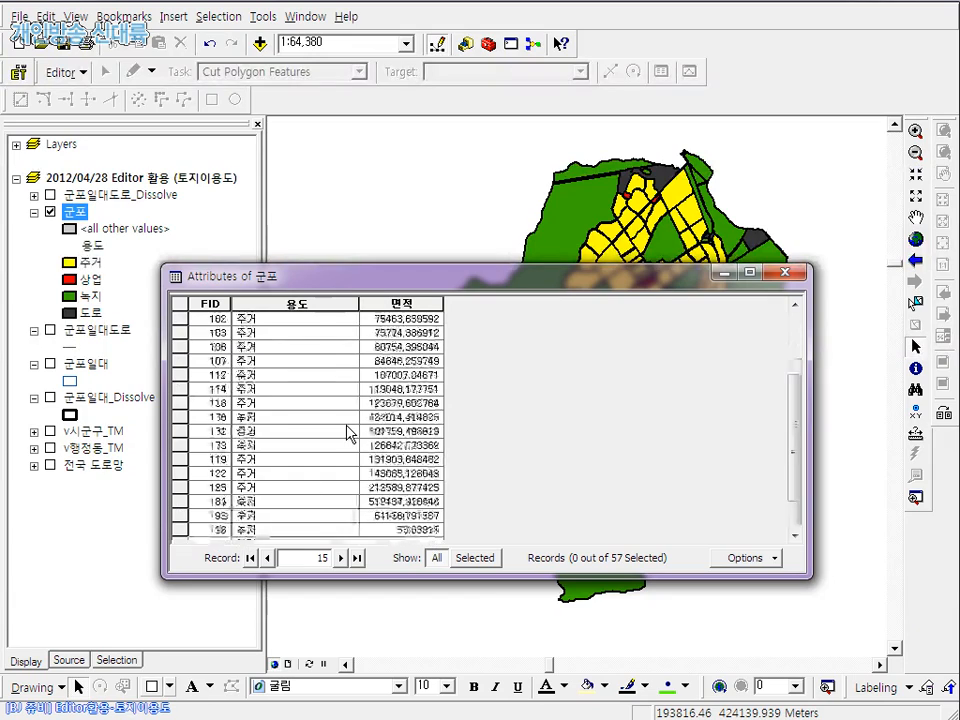
pyautogui.click(785, 272)
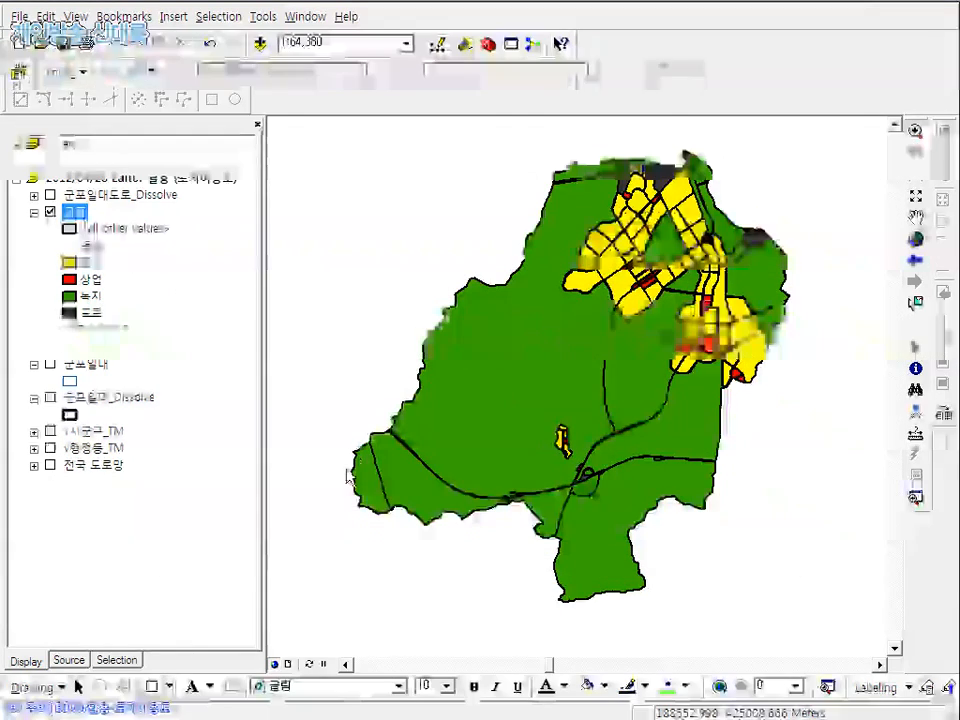
# Dock the toolbox beside the layer list and set up Dissolve with 군포 as input and 용도 as dissolve field
pyautogui.click(488, 46)
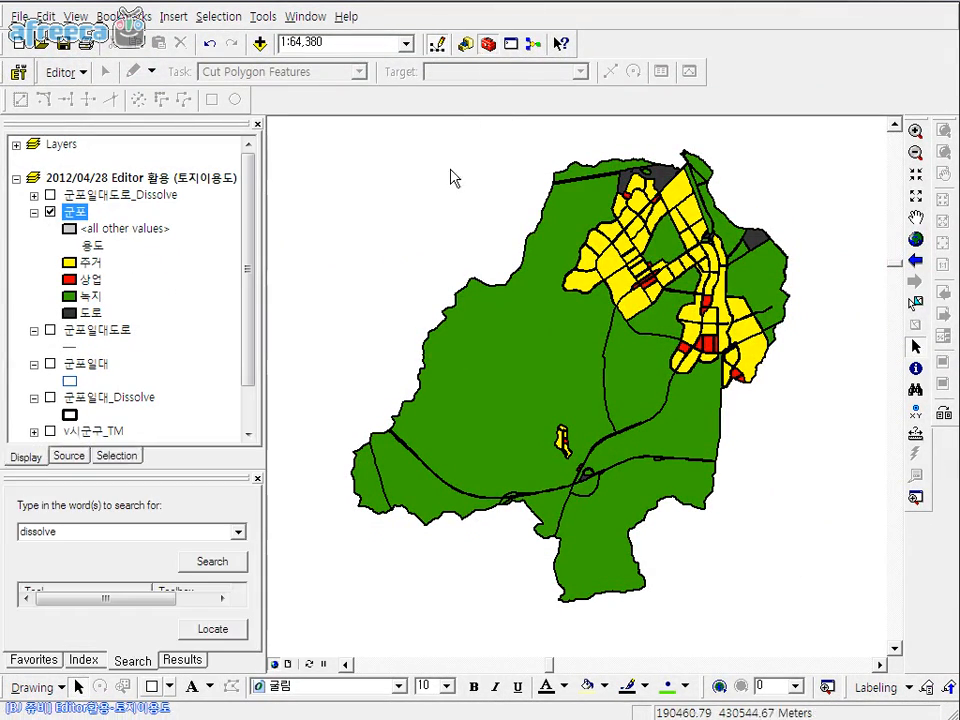
pyautogui.moveTo(156, 482); pyautogui.dragTo(311, 411)
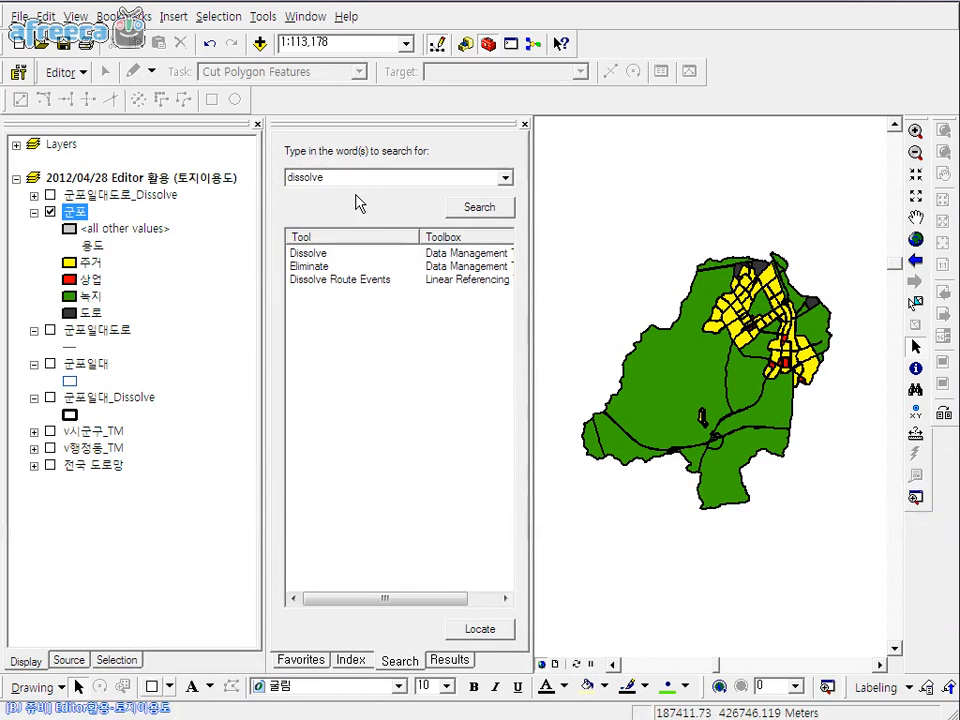
pyautogui.doubleClick(312, 255)
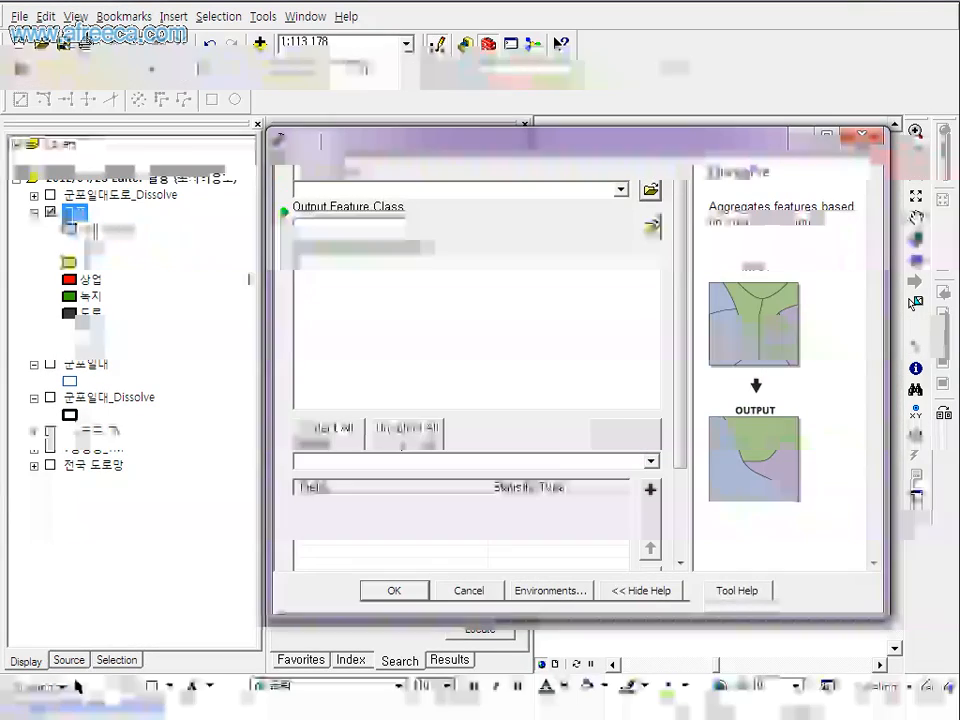
pyautogui.moveTo(75, 212); pyautogui.dragTo(381, 197)
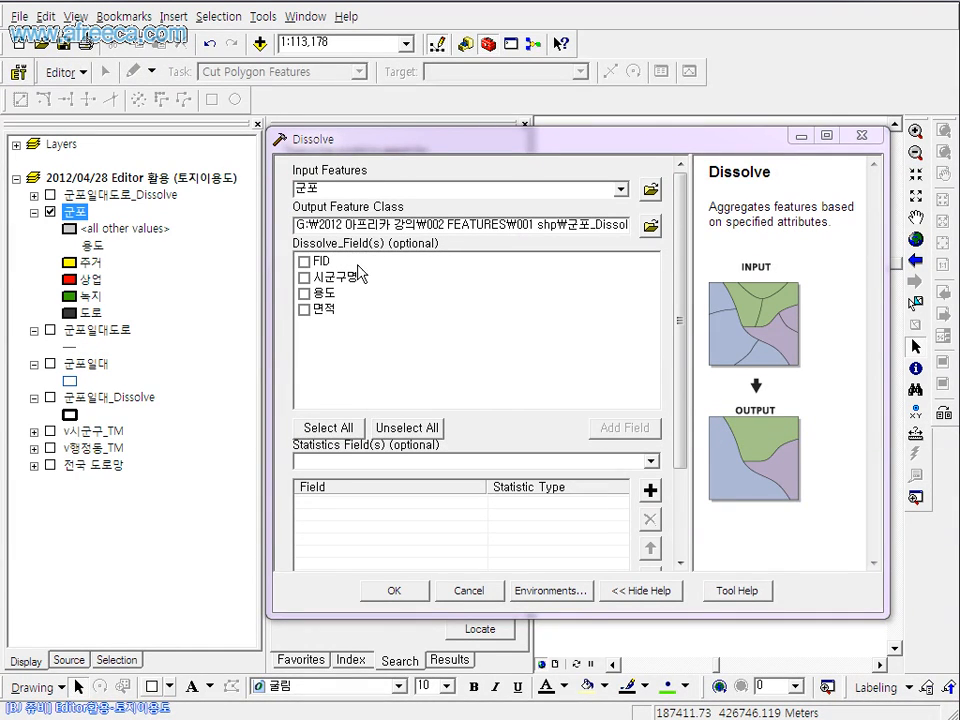
pyautogui.click(304, 293)
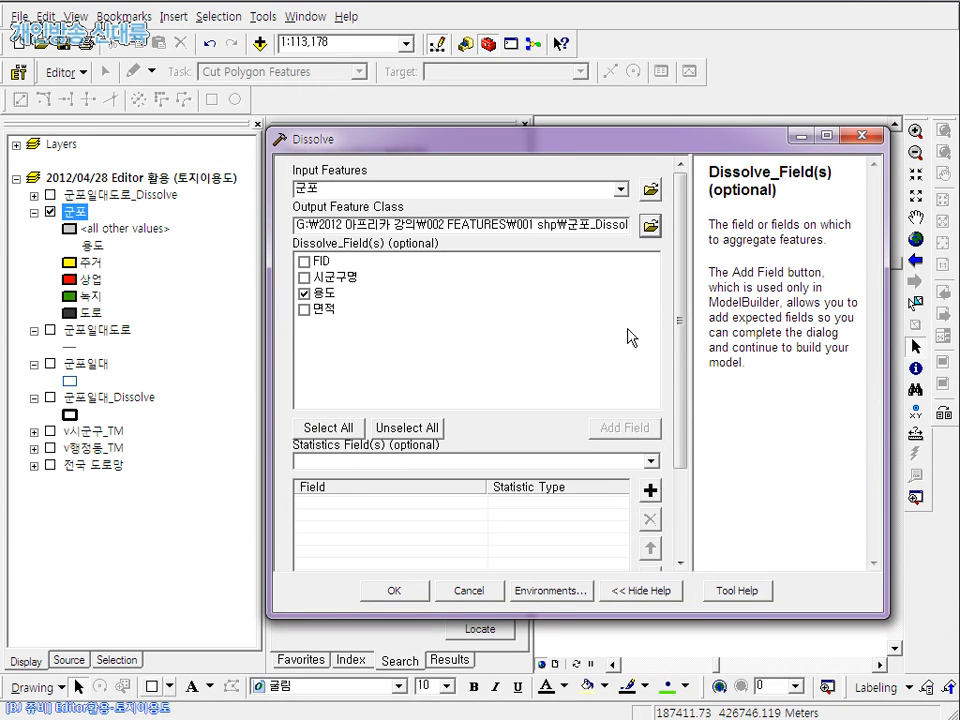
# Add 면적 as a statistics field of the Dissolve with statistic type SUM
pyautogui.scroll(-3, 482, 375)
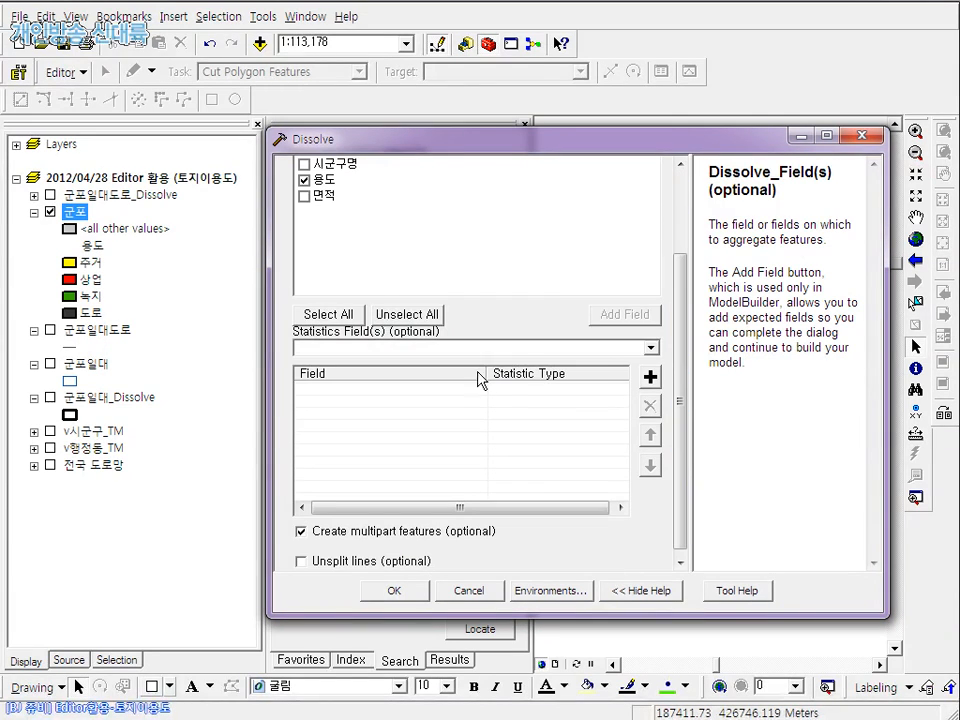
pyautogui.click(645, 350)
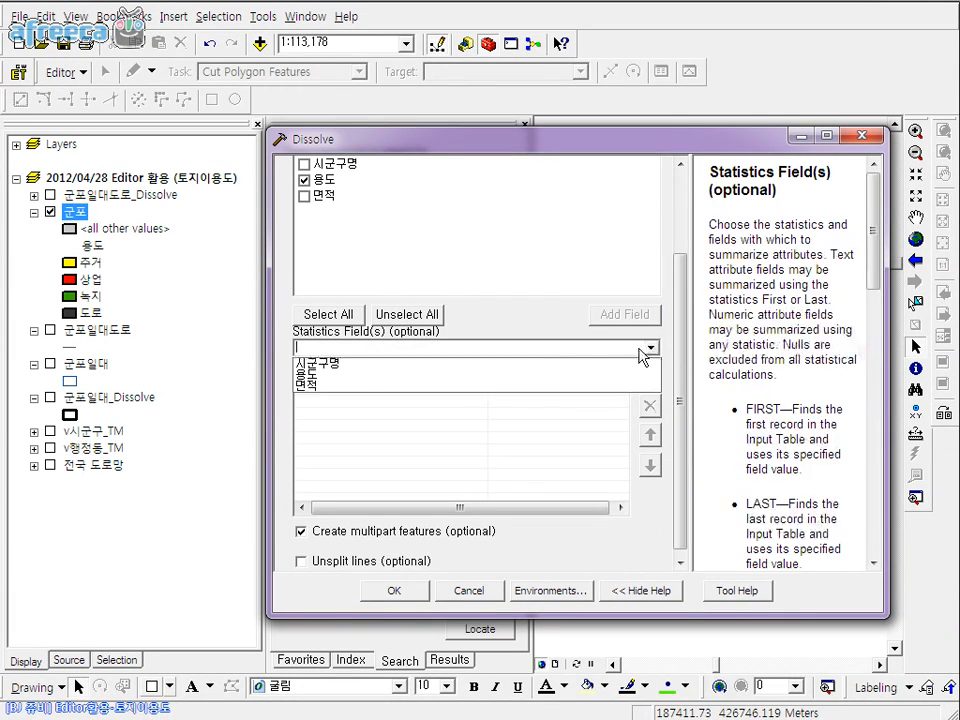
pyautogui.click(337, 386)
pyautogui.click(350, 410)
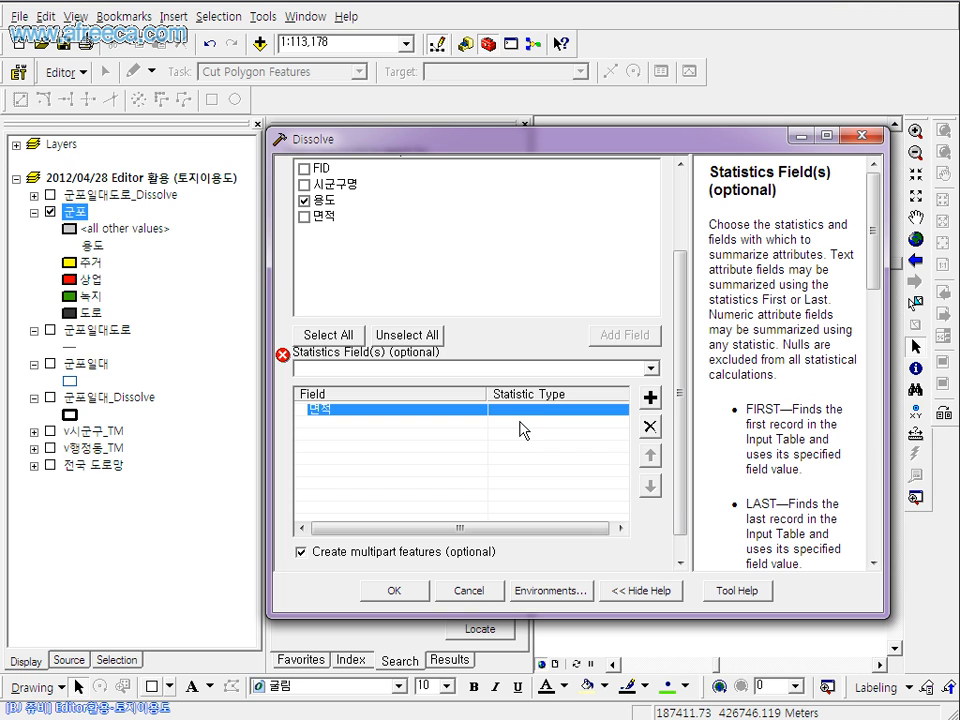
pyautogui.click(615, 413)
pyautogui.click(617, 413)
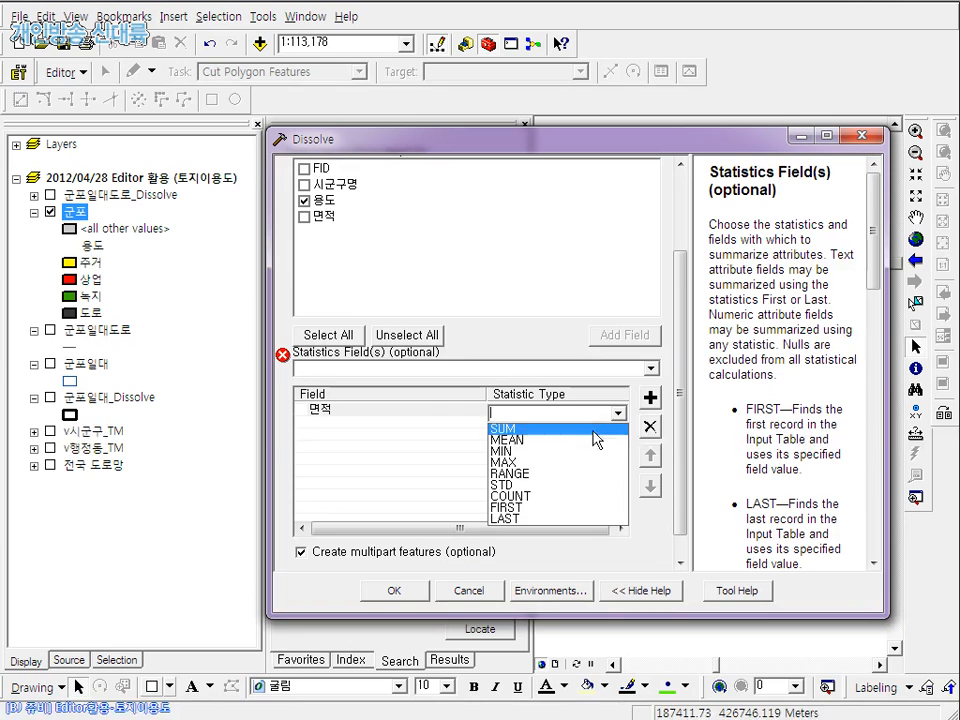
pyautogui.click(592, 436)
pyautogui.scroll(-2, 680, 420)
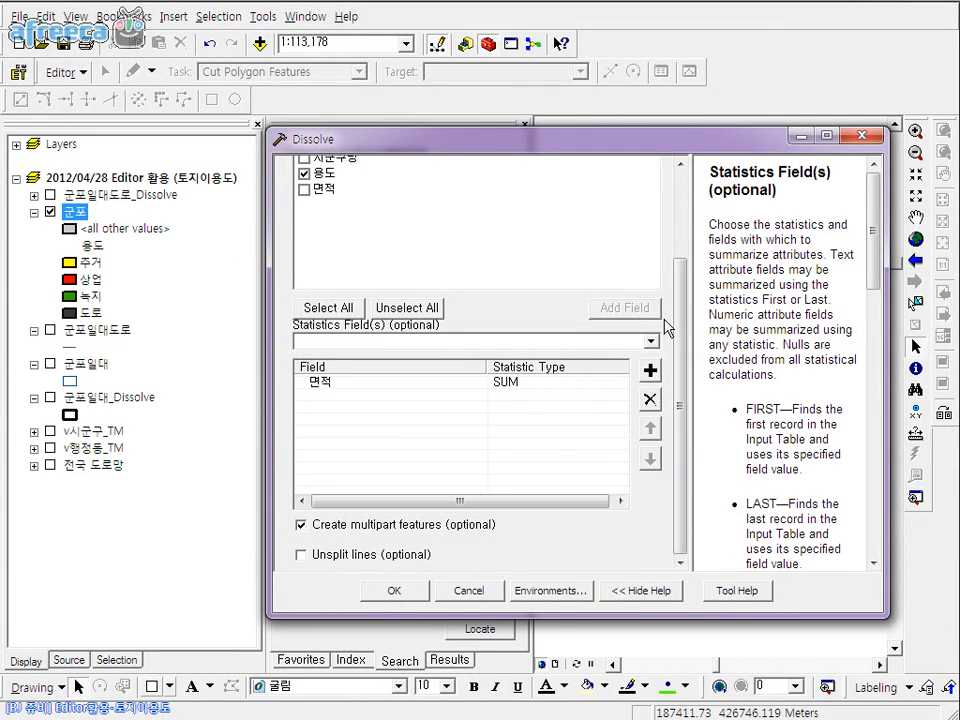
# Check the output feature class path of the Dissolve and run it
pyautogui.scroll(2, 680, 300)
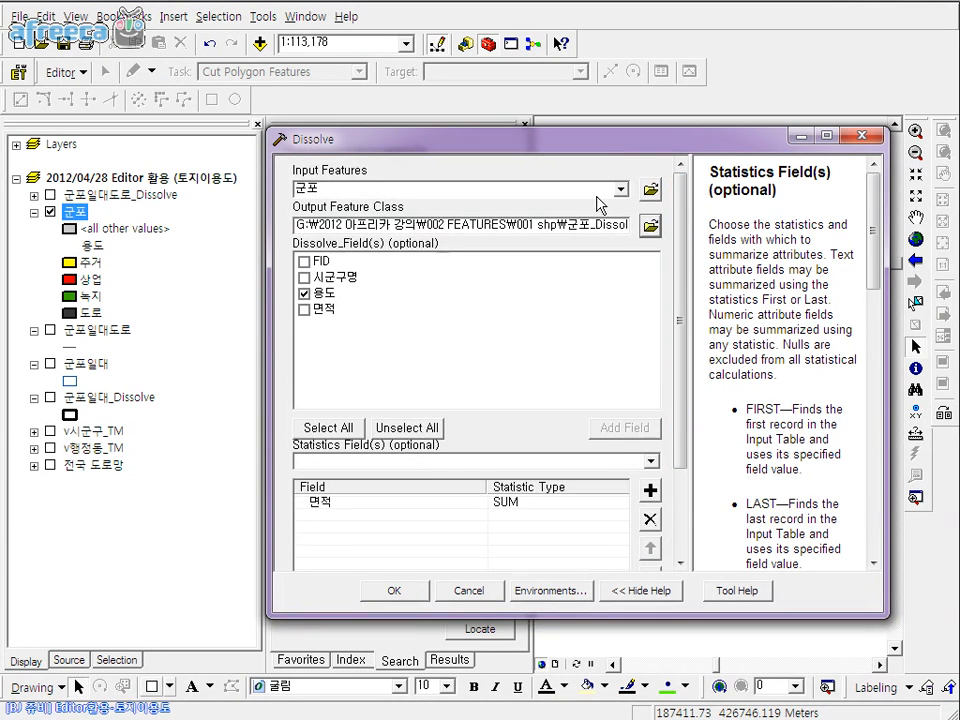
pyautogui.moveTo(589, 225); pyautogui.dragTo(685, 220)
pyautogui.click(597, 231)
pyautogui.click(398, 591)
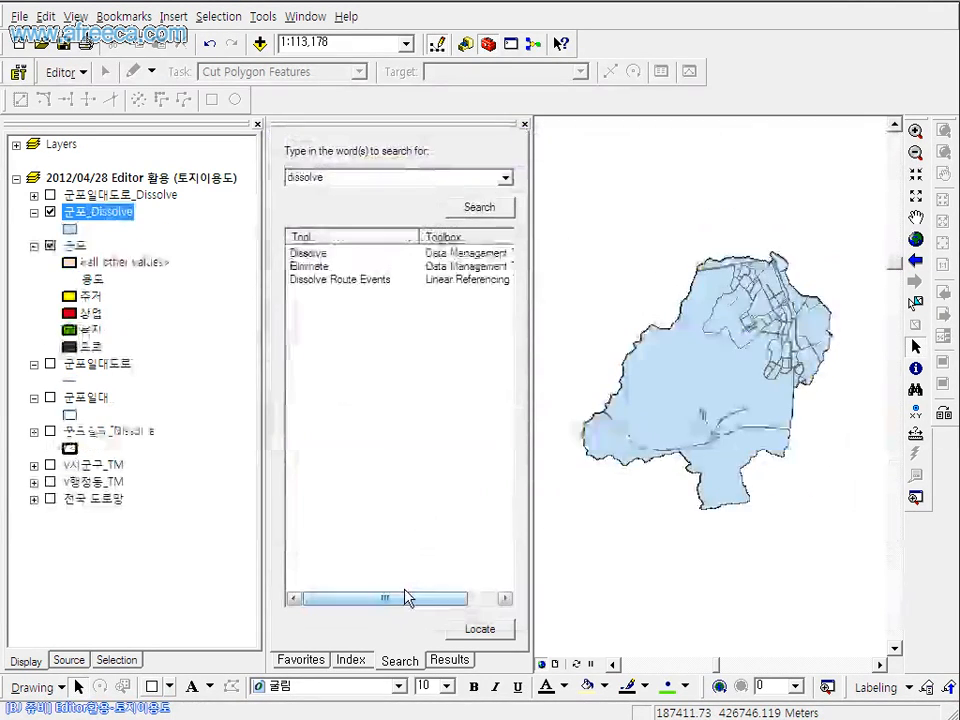
pyautogui.doubleClick(97, 213)
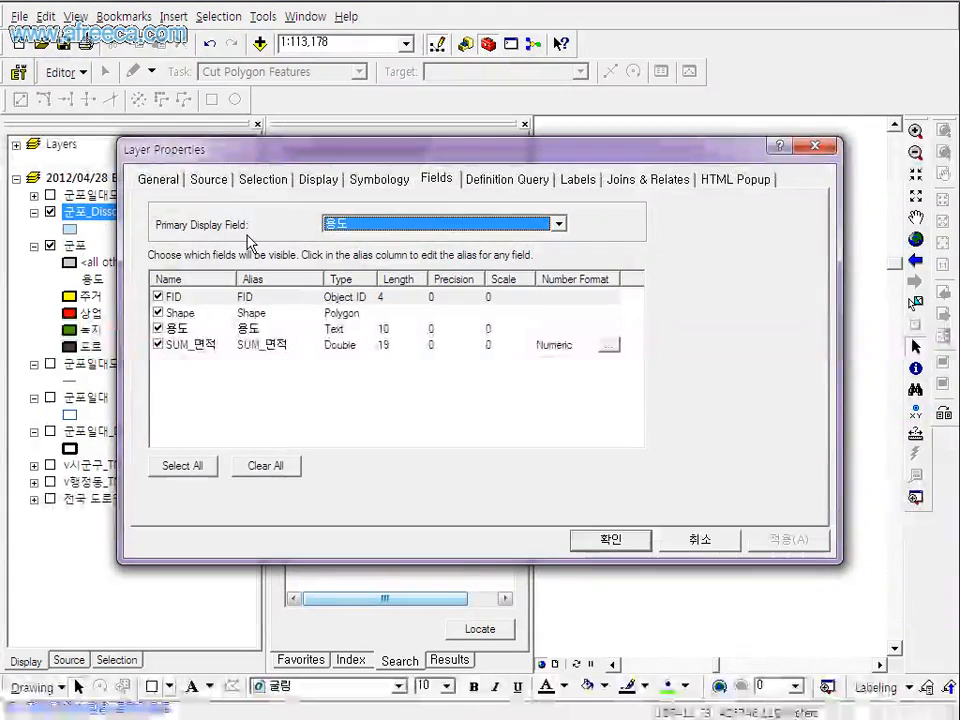
pyautogui.click(384, 180)
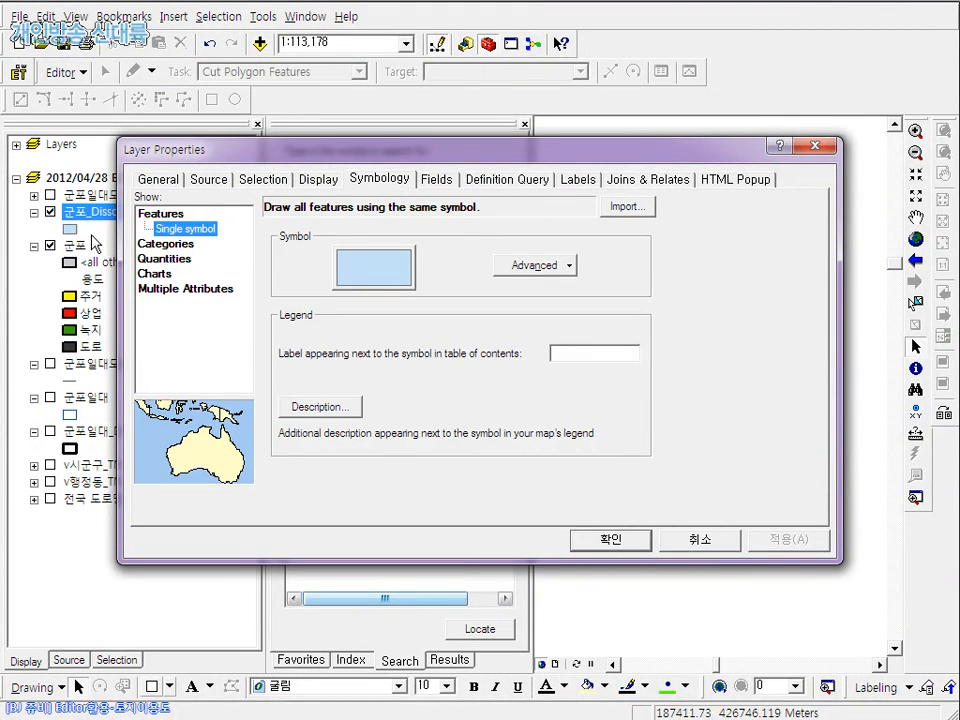
pyautogui.click(617, 212)
pyautogui.click(452, 334)
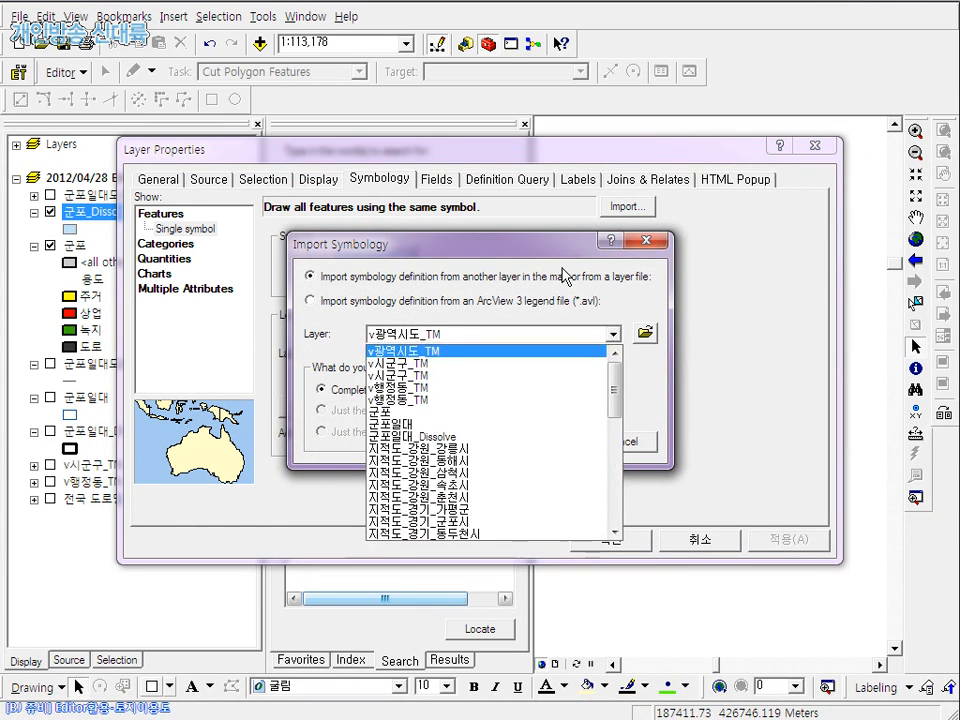
pyautogui.click(662, 249)
pyautogui.click(647, 240)
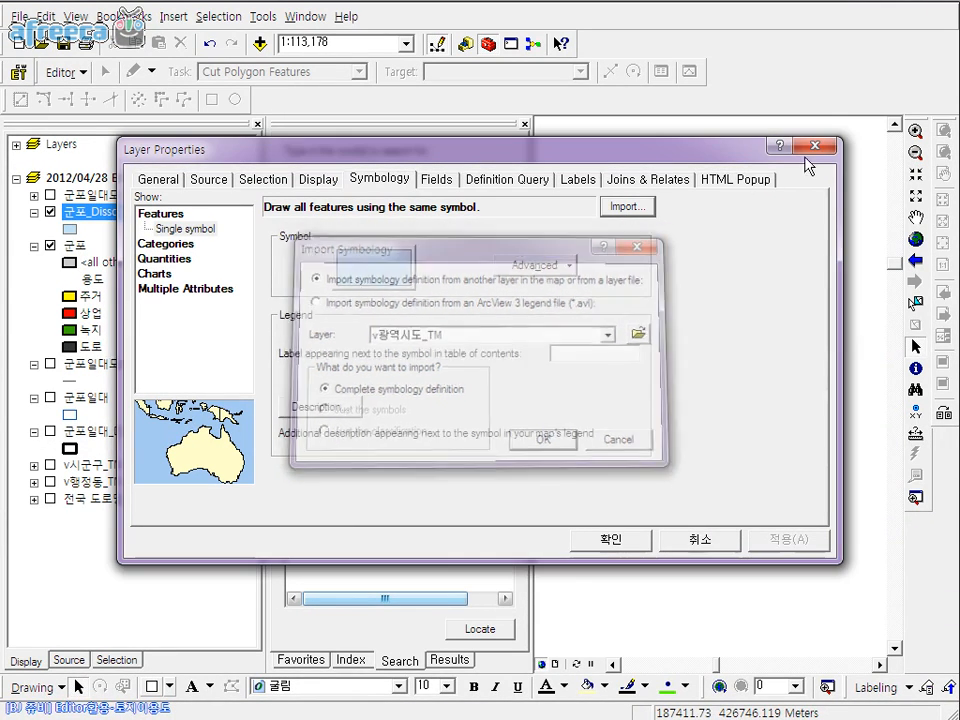
pyautogui.click(816, 146)
# Import the complete symbology definition of the 군포 layer into 군포_Dissolve, matching it on the 용도 field, and apply it
pyautogui.doubleClick(107, 213)
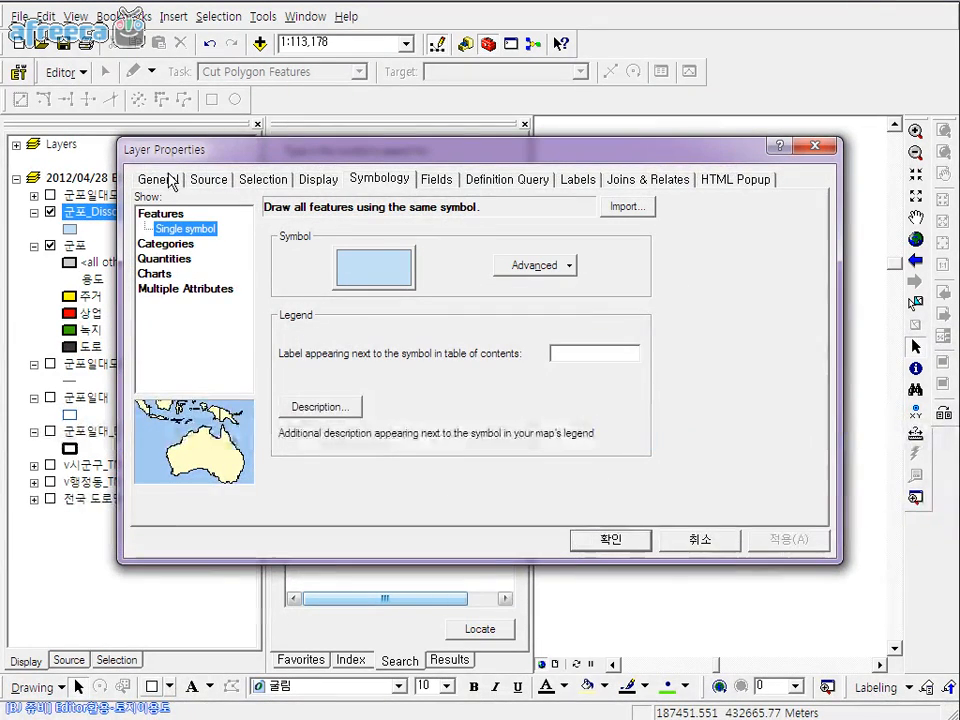
pyautogui.click(398, 181)
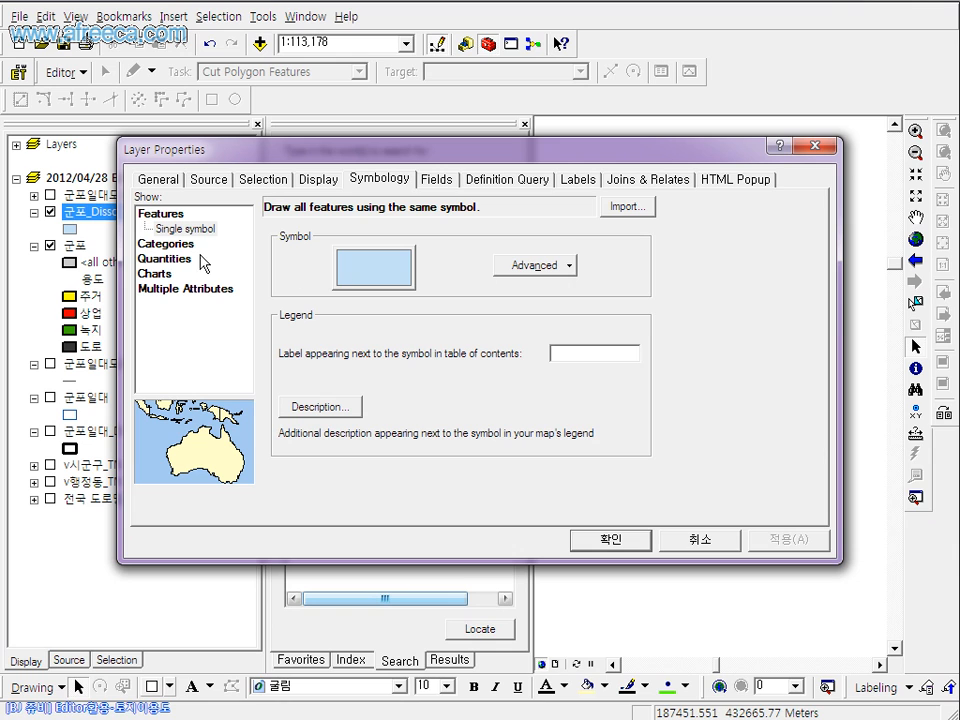
pyautogui.click(627, 207)
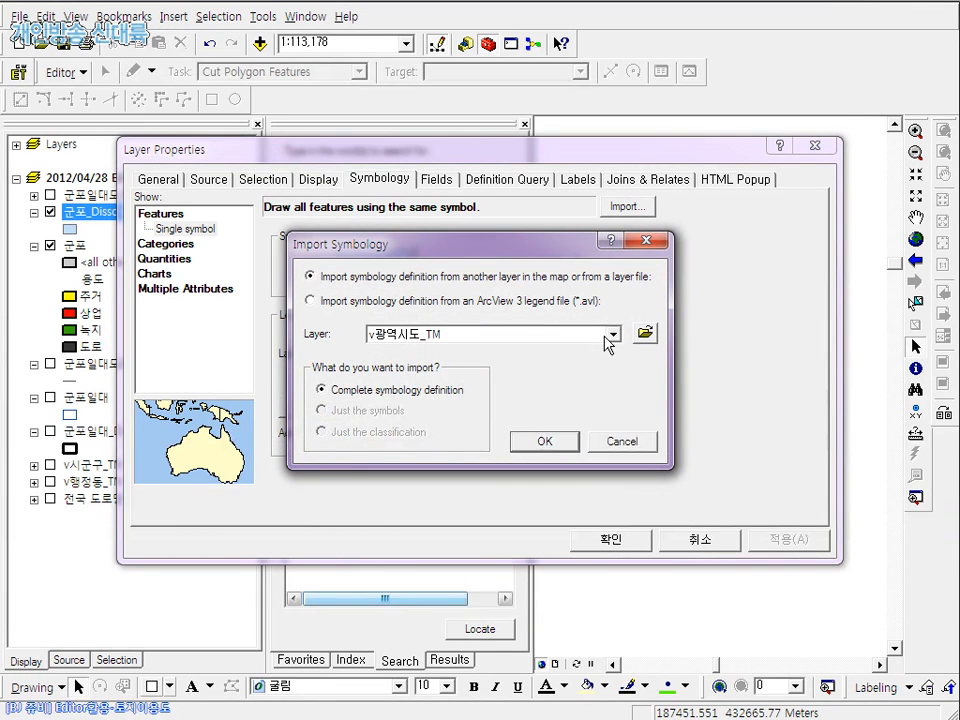
pyautogui.click(611, 334)
pyautogui.click(605, 336)
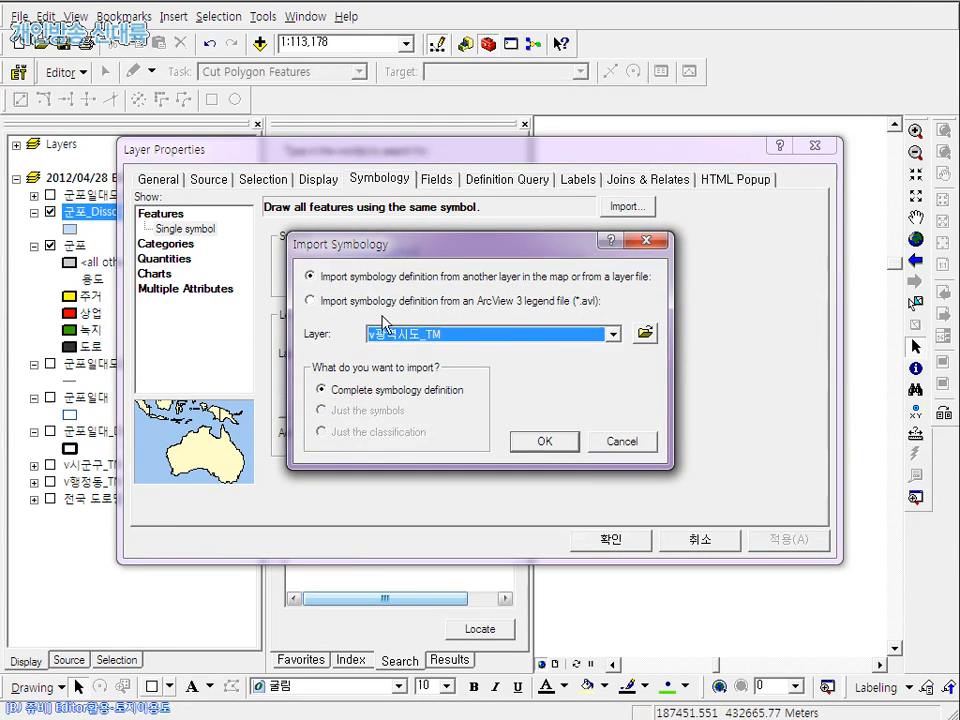
pyautogui.click(517, 341)
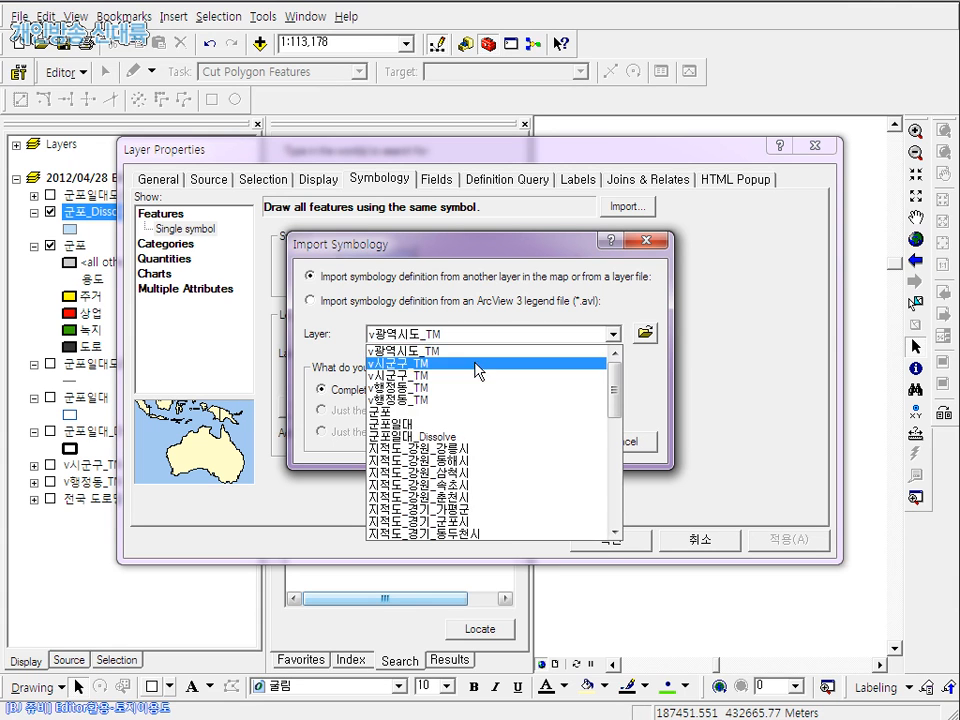
pyautogui.click(408, 412)
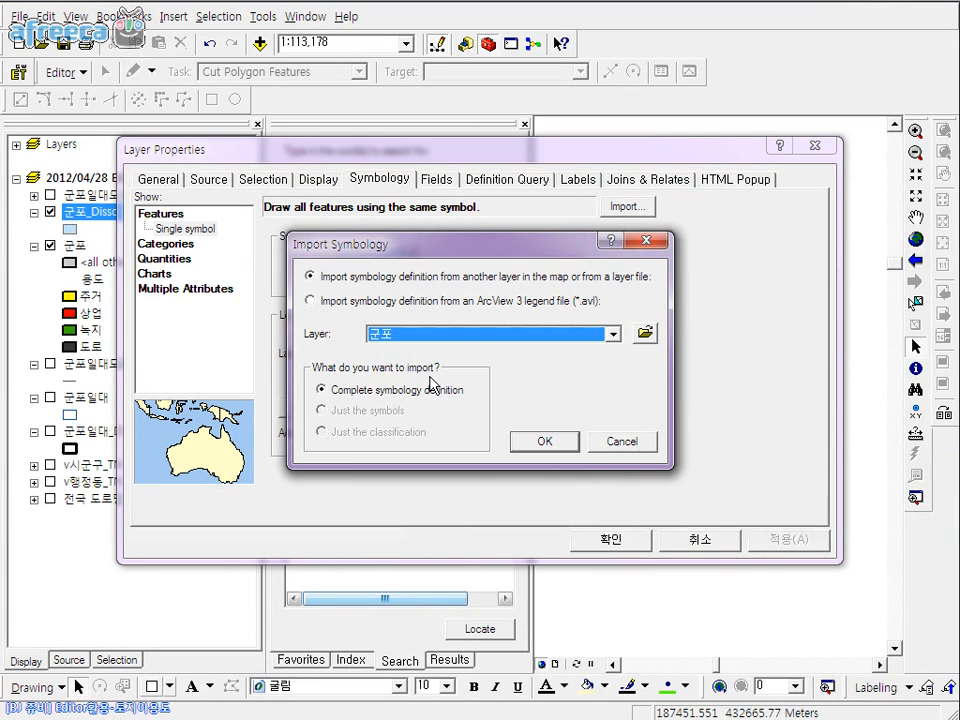
pyautogui.click(540, 443)
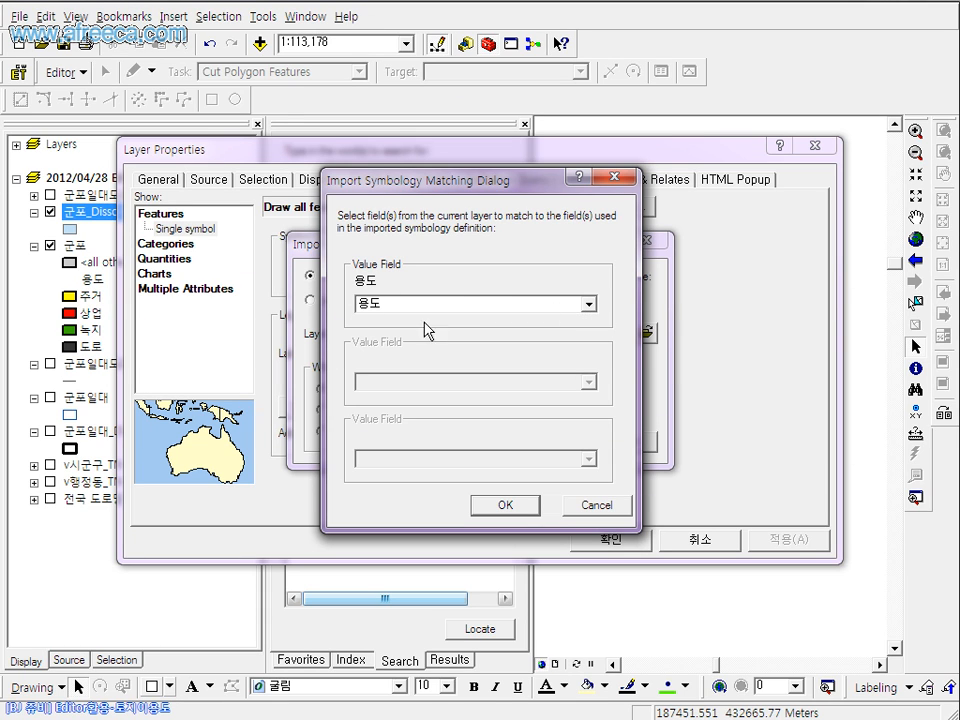
pyautogui.click(508, 503)
pyautogui.moveTo(510, 158); pyautogui.dragTo(440, 435)
pyautogui.moveTo(373, 415); pyautogui.dragTo(431, 99)
pyautogui.click(597, 497)
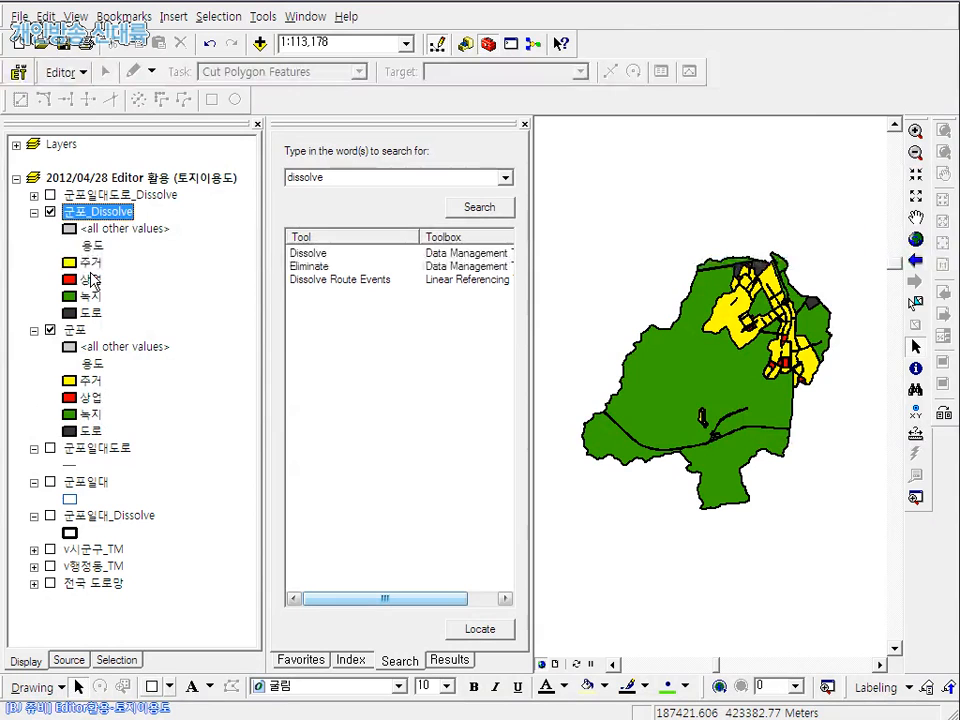
# Hide the 군포 layer, collapse its legend, and inspect the dissolved land-use areas on the map
pyautogui.click(76, 330)
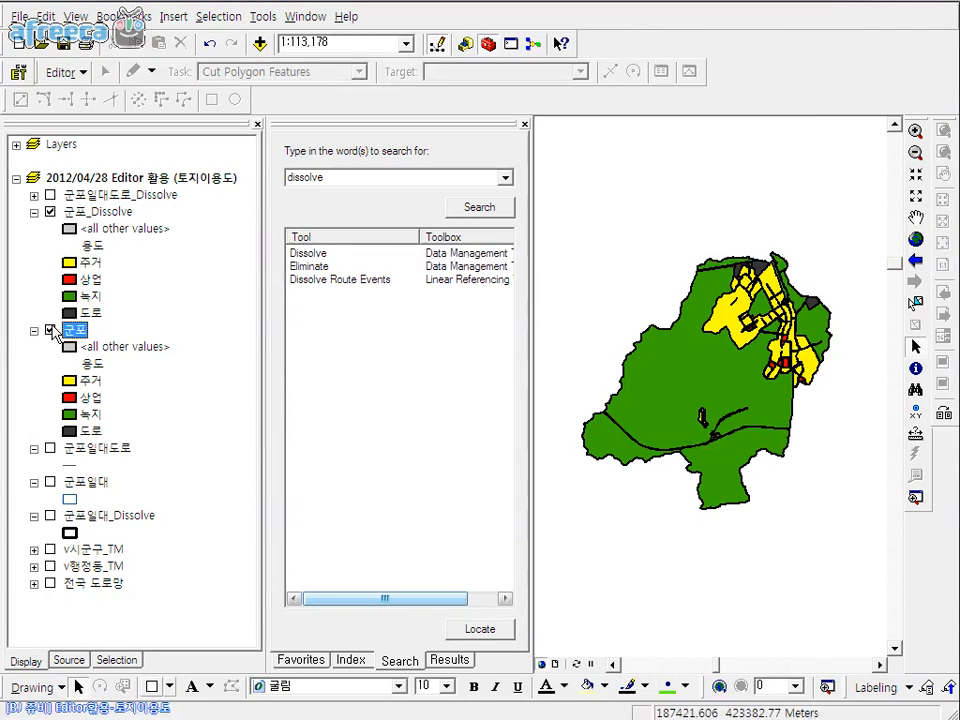
pyautogui.click(34, 330)
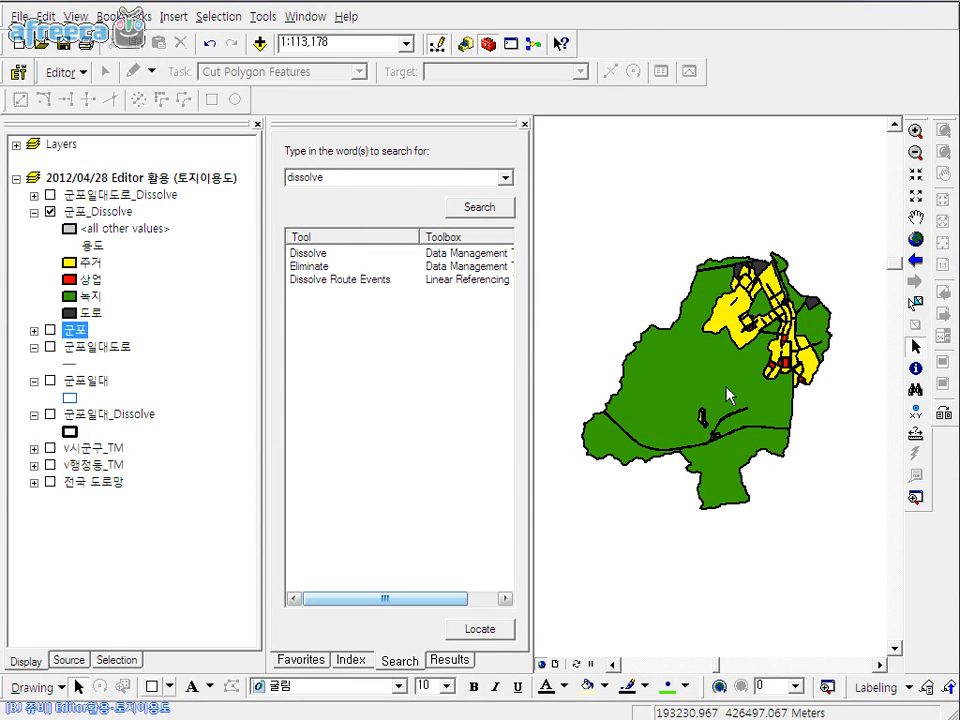
pyautogui.scroll(2, 632, 447)
pyautogui.scroll(1, 632, 447)
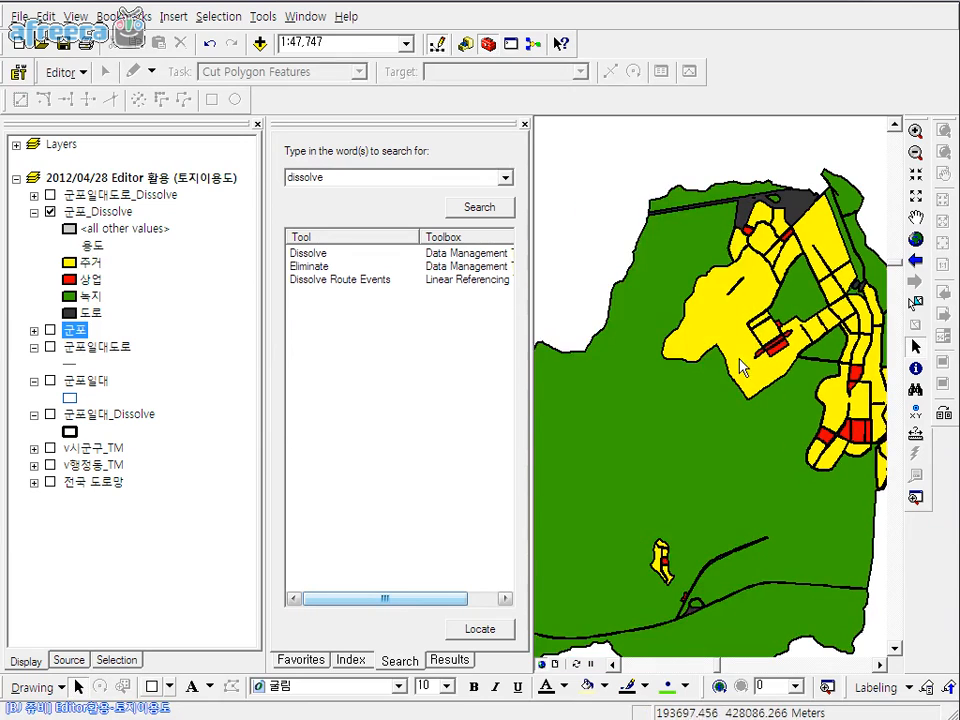
pyautogui.scroll(-2, 840, 439)
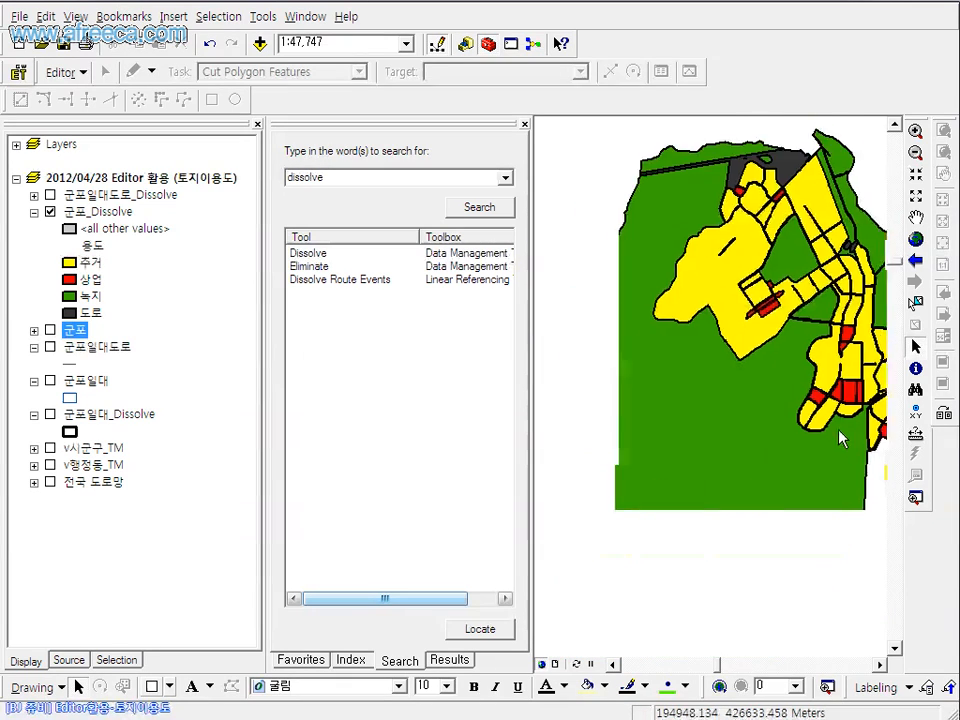
# Open the 군포_Dissolve attribute table and examine the summed area of each 용도 category
pyautogui.click(98, 212)
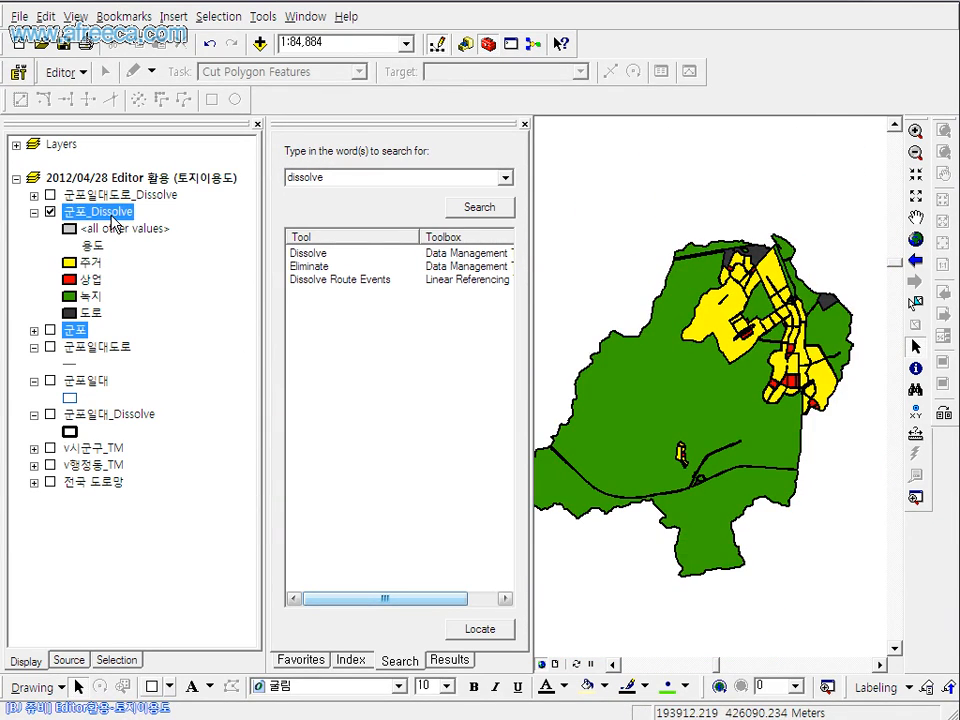
pyautogui.rightClick(111, 214)
pyautogui.click(200, 273)
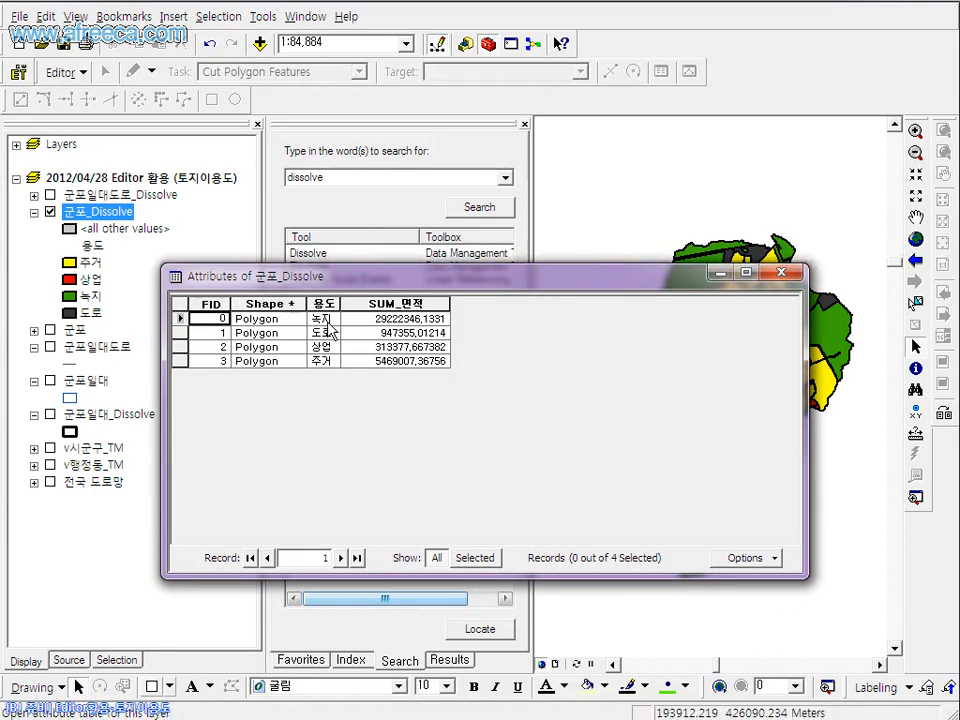
pyautogui.click(331, 318)
pyautogui.click(331, 333)
pyautogui.click(331, 361)
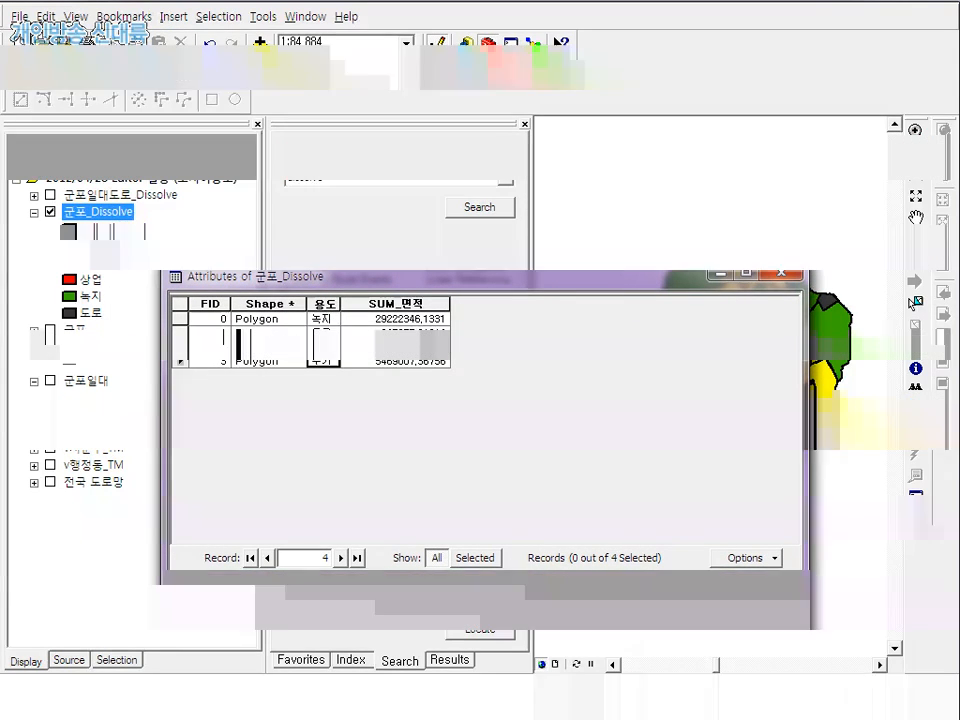
# Go through the 용도 categories and their SUM_면적 values row by row, then close the 군포_Dissolve attribute table
pyautogui.click(321, 320)
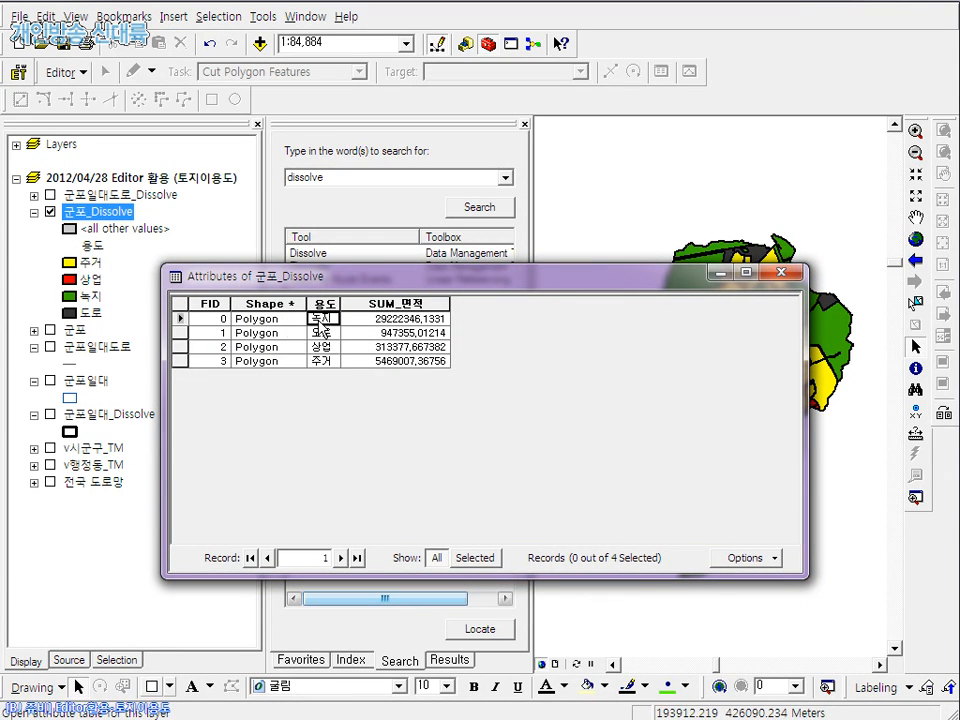
pyautogui.click(420, 347)
pyautogui.click(420, 361)
pyautogui.click(438, 319)
pyautogui.click(434, 333)
pyautogui.click(432, 347)
pyautogui.click(430, 361)
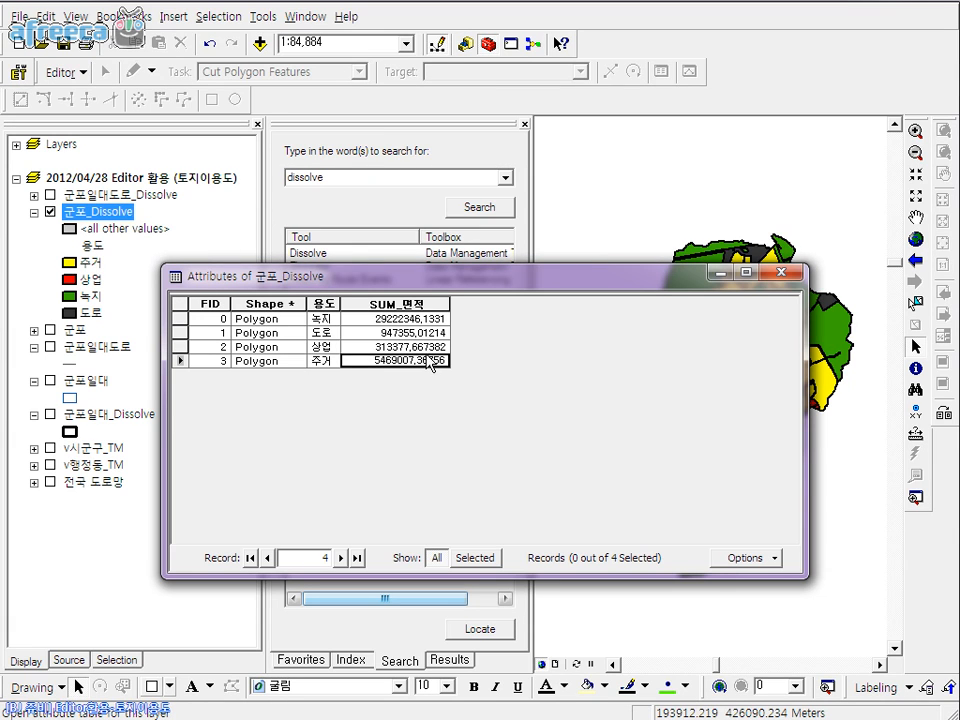
pyautogui.click(781, 273)
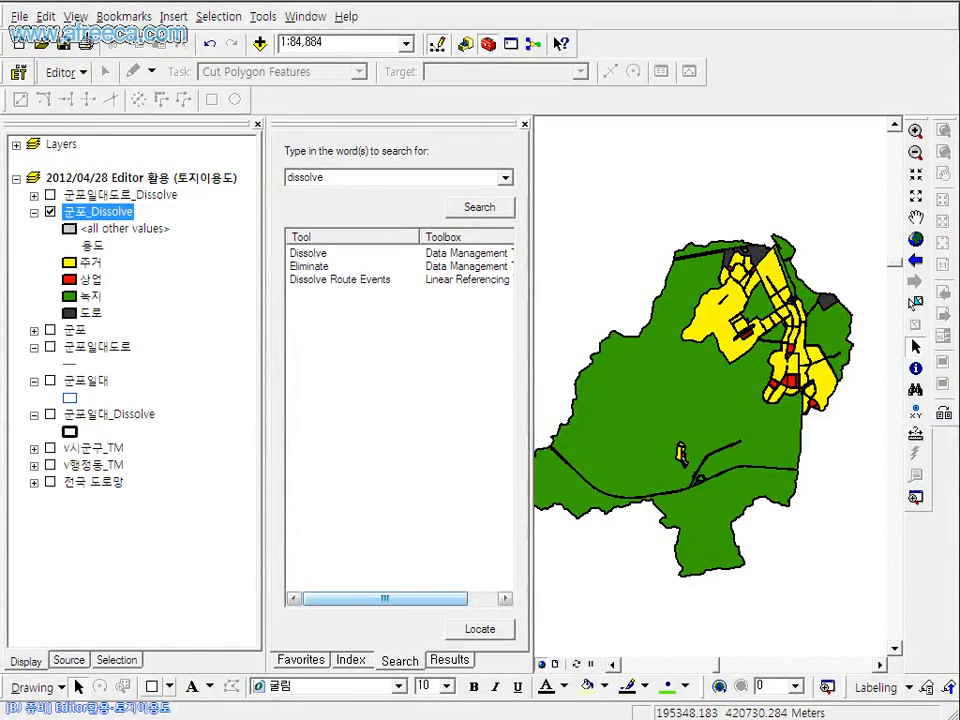
# Switch to an empty Excel workbook and arrange a File Explorer window showing drive GIS (G:) beside it
pyautogui.moveTo(958, 708); pyautogui.dragTo(398, 12)
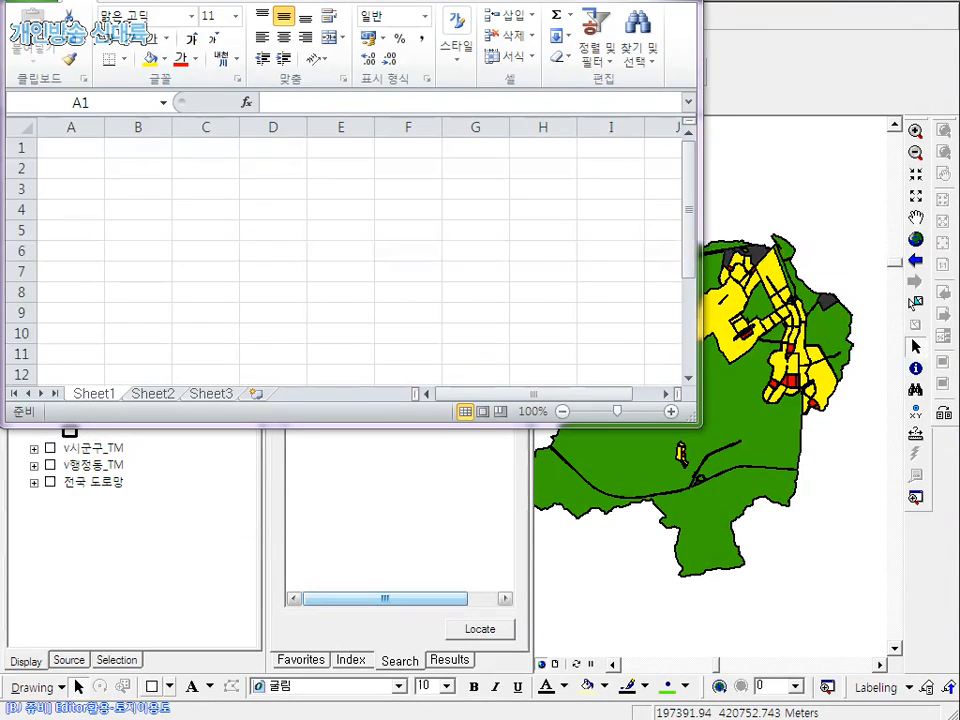
pyautogui.moveTo(957, 2); pyautogui.dragTo(503, 3)
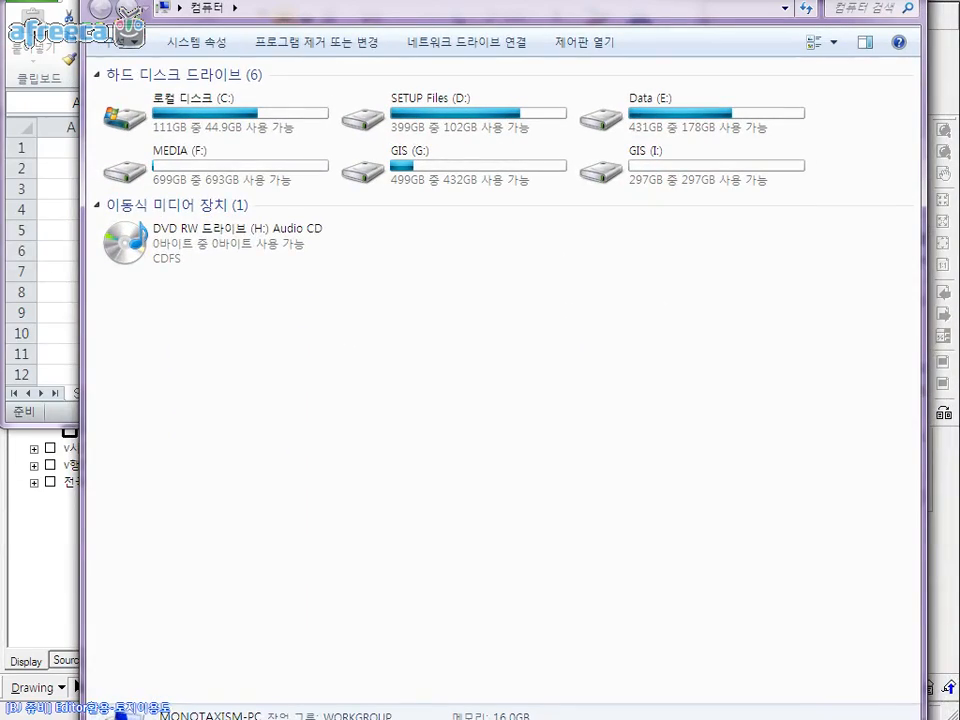
pyautogui.moveTo(83, 1); pyautogui.dragTo(661, 44)
pyautogui.doubleClick(815, 408)
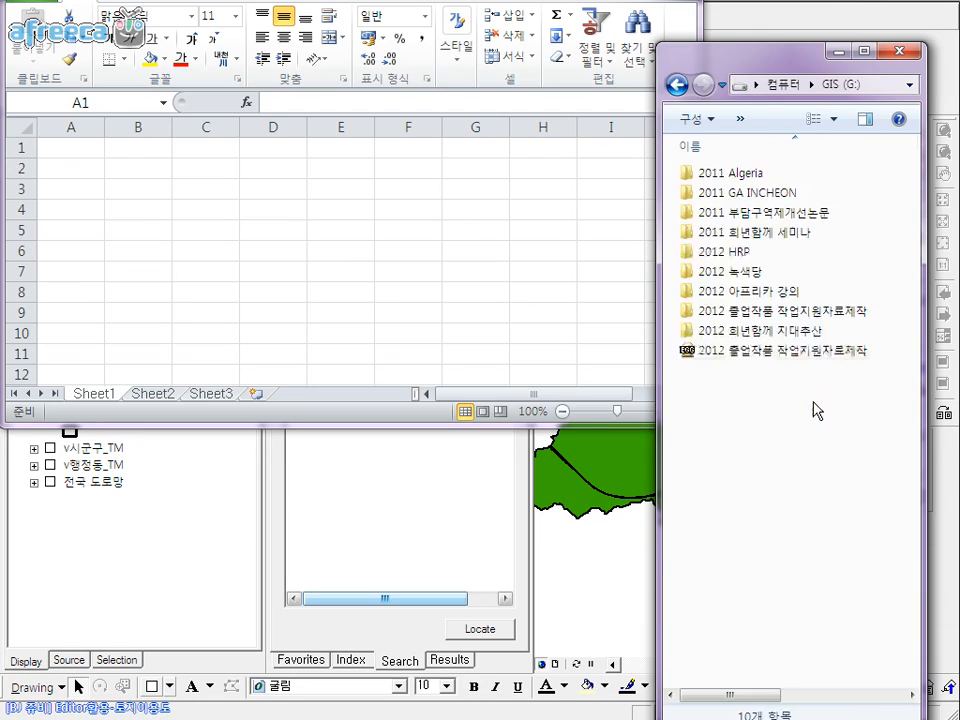
# Browse to 002 FEATURES > 001 shp inside the 2012 졸업작품 작업지원자료제작 folder and open 군포_Dissolve.dbf in Excel
pyautogui.doubleClick(765, 309)
pyautogui.doubleClick(726, 234)
pyautogui.press('BackSpace')
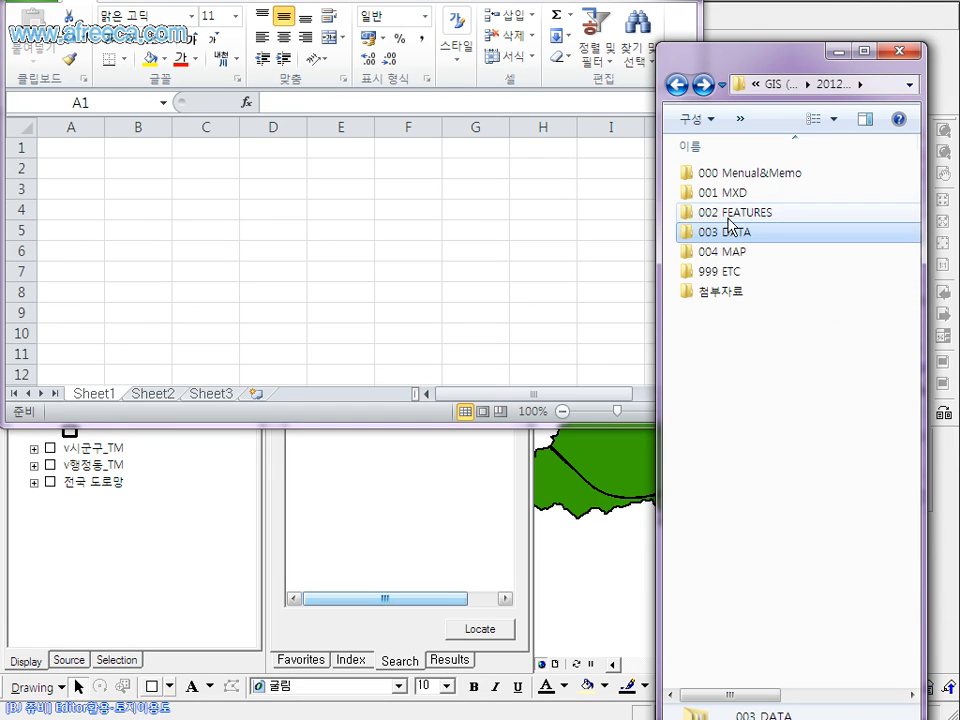
pyautogui.doubleClick(729, 214)
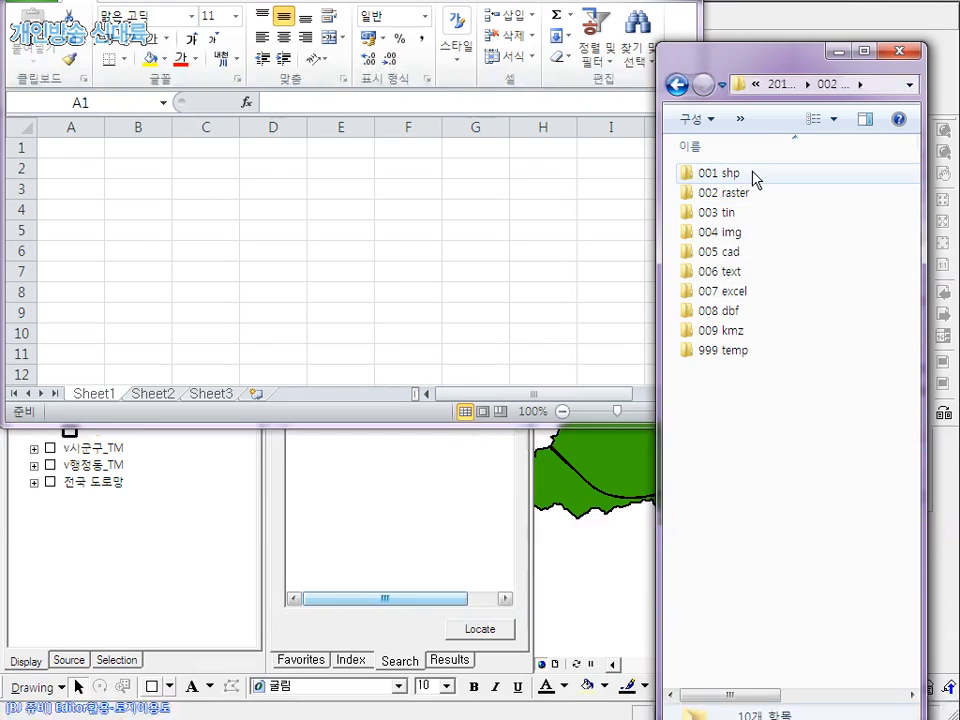
pyautogui.doubleClick(755, 178)
pyautogui.scroll(-15, 805, 444)
pyautogui.scroll(-20, 805, 444)
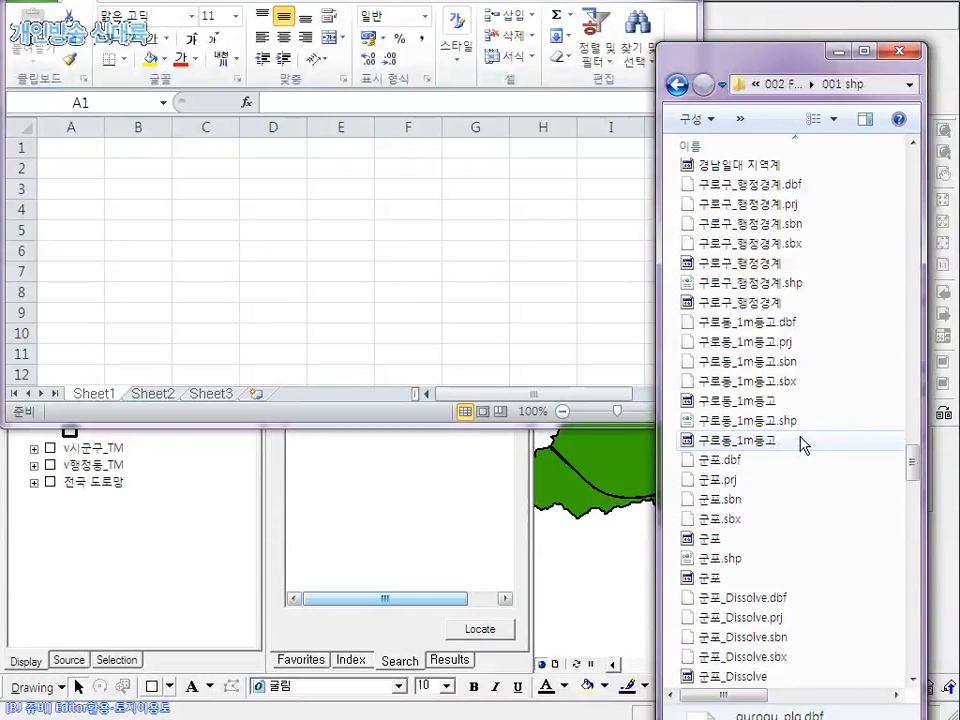
pyautogui.scroll(-4, 805, 444)
pyautogui.click(749, 424)
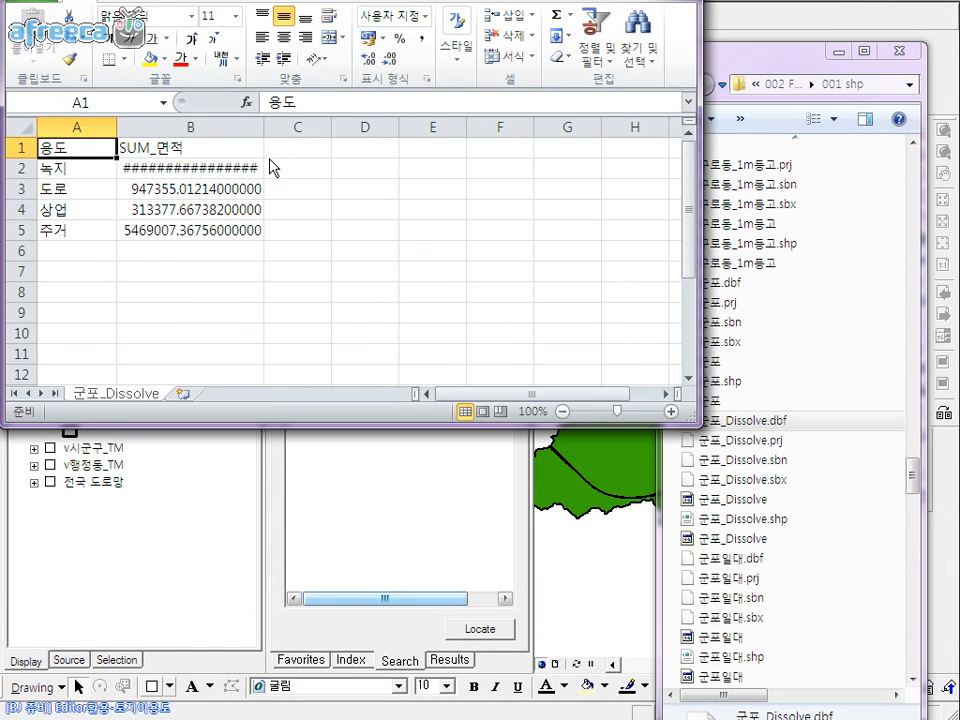
# Fit column B to its contents, review the land-use area table, and close the workbook without saving along with File Explorer
pyautogui.doubleClick(265, 128)
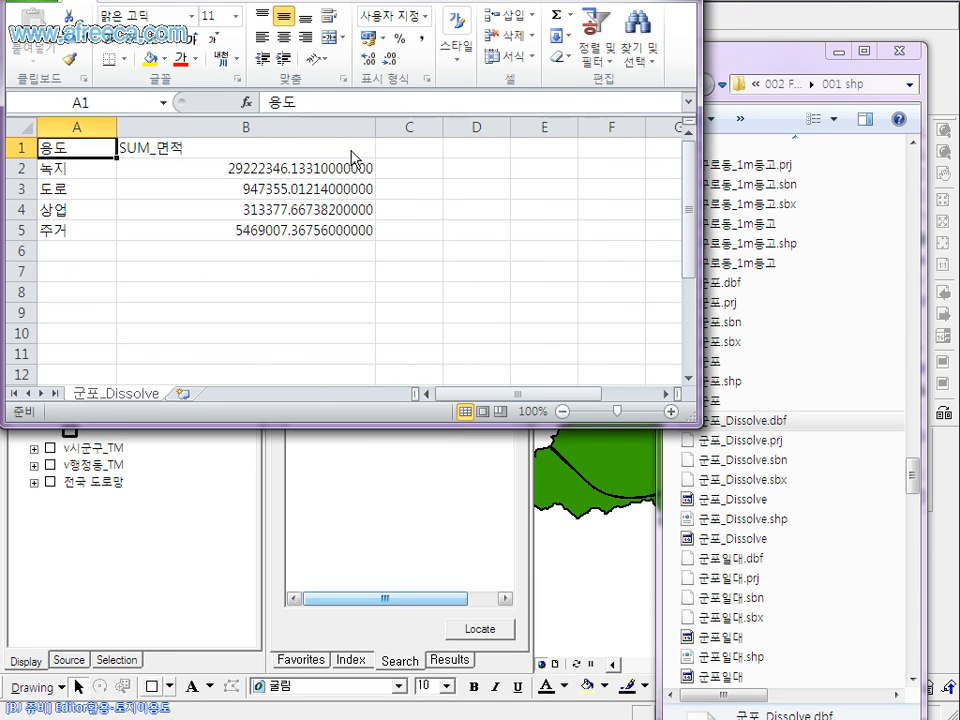
pyautogui.moveTo(300, 230); pyautogui.dragTo(60, 148)
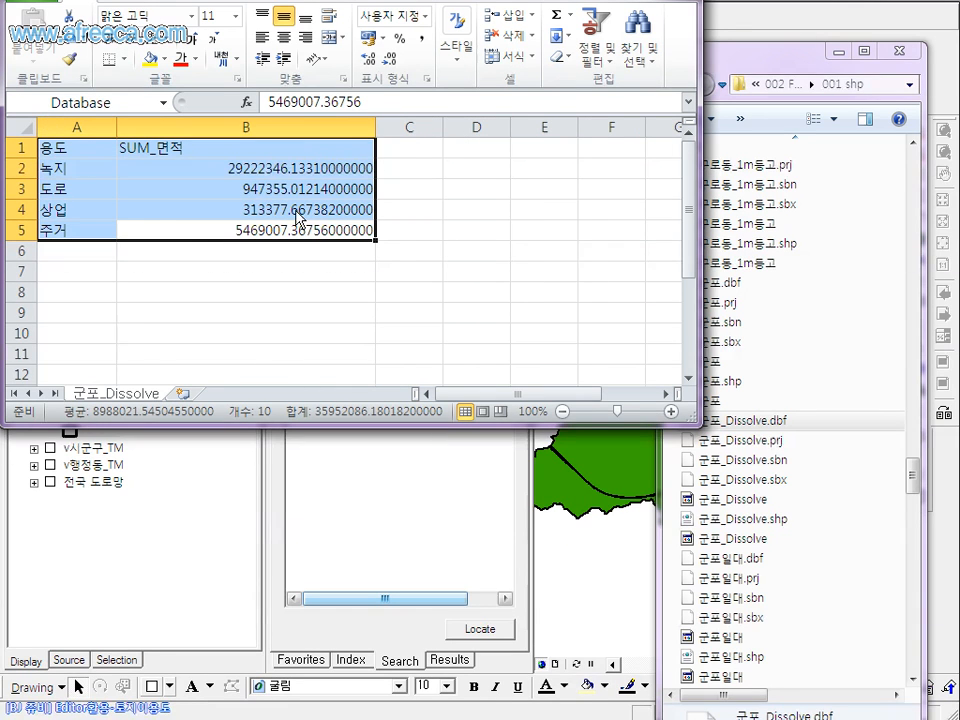
pyautogui.click(499, 198)
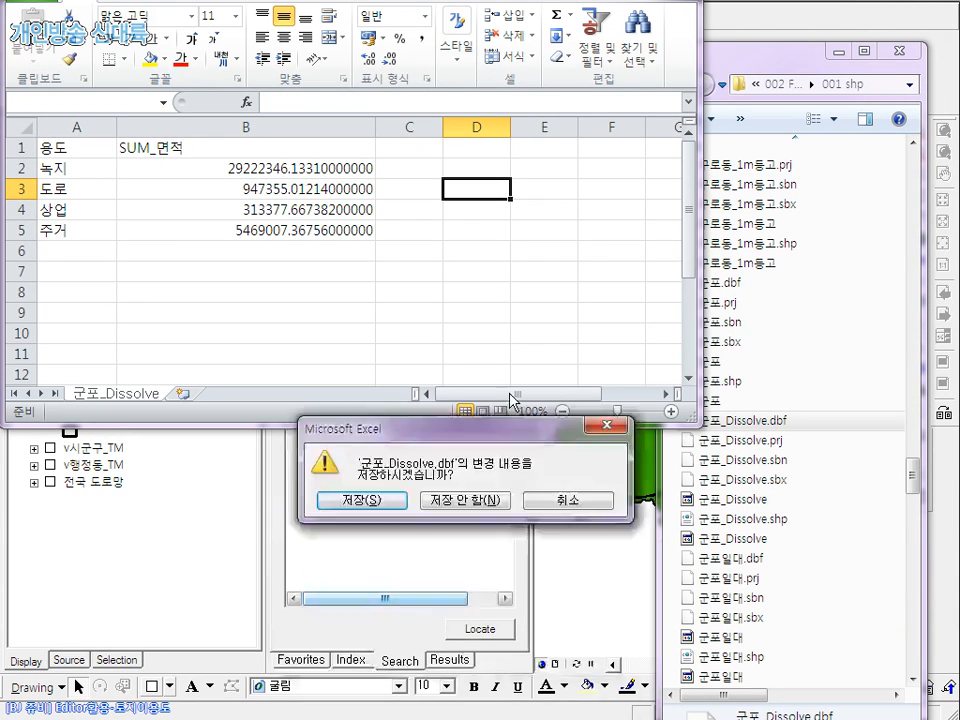
pyautogui.click(455, 378)
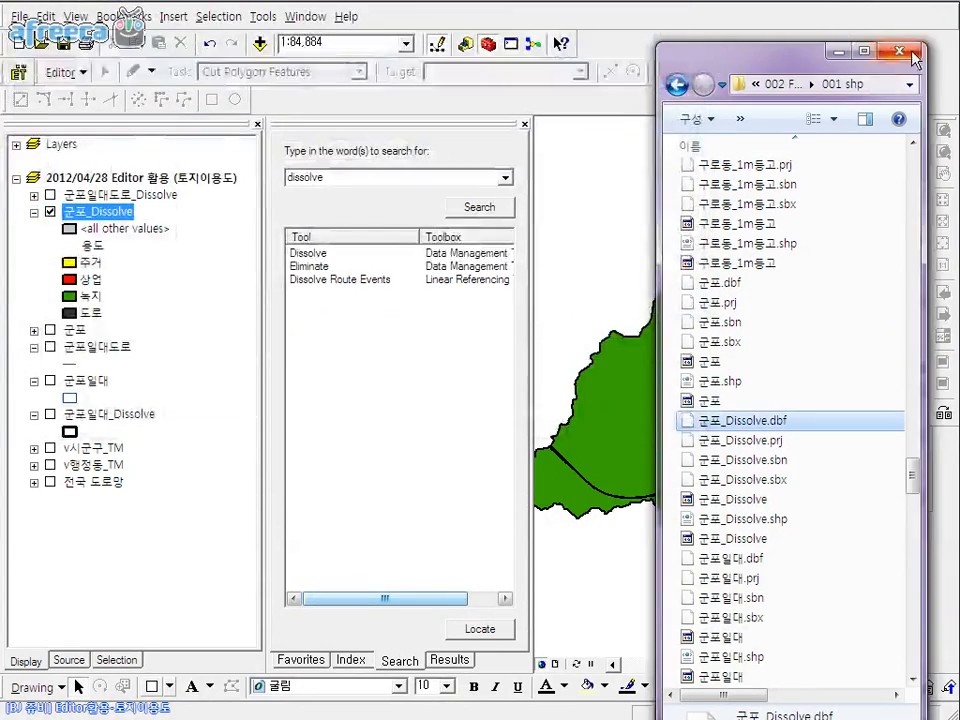
pyautogui.click(908, 52)
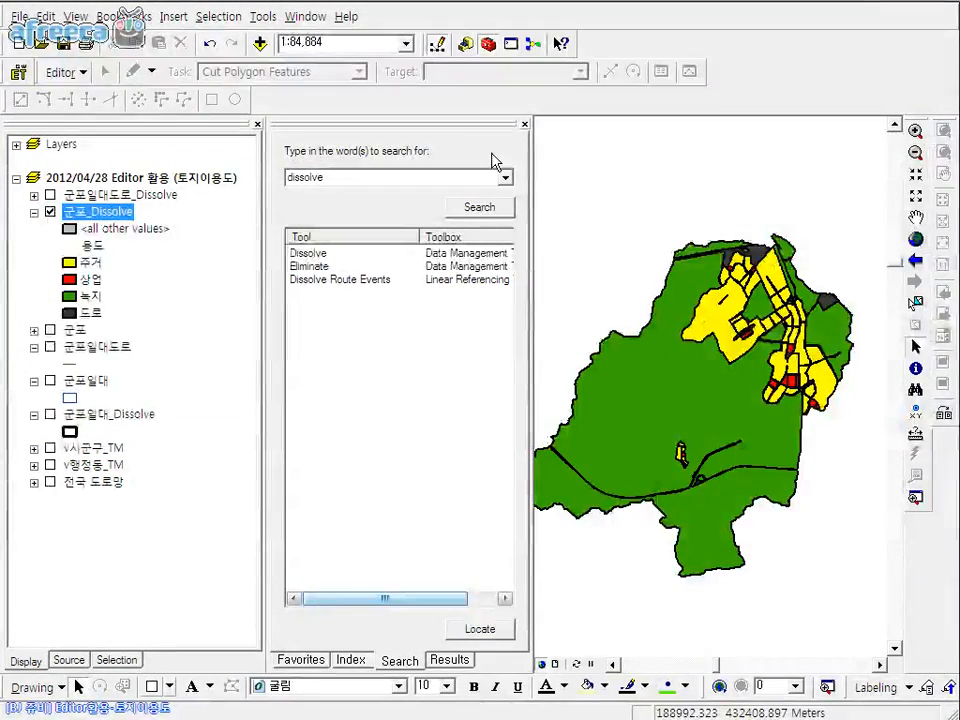
# Close the tool search pane in ArcMap, collapse the 군포_Dissolve legend, and display the 군포 layer instead of 군포_Dissolve
pyautogui.click(524, 126)
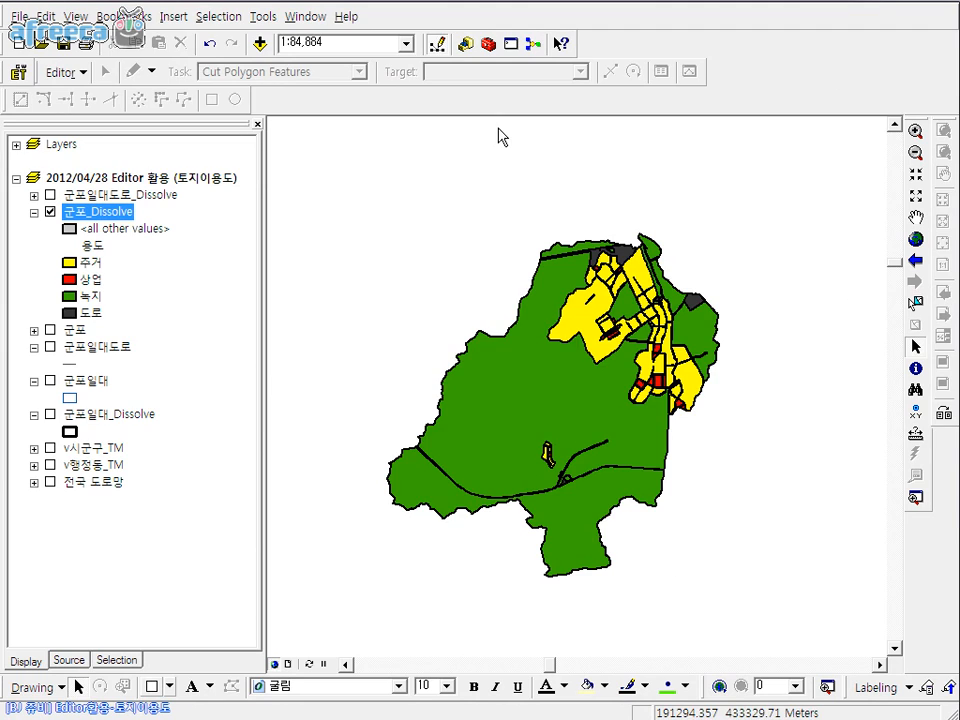
pyautogui.scroll(1, 576, 405)
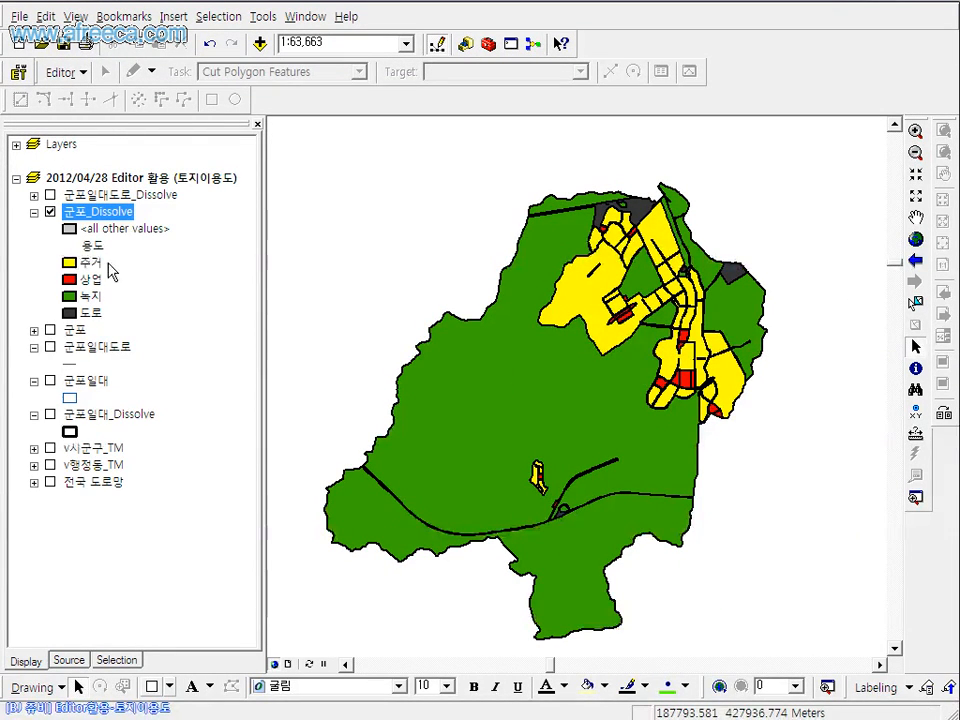
pyautogui.click(34, 212)
pyautogui.click(50, 229)
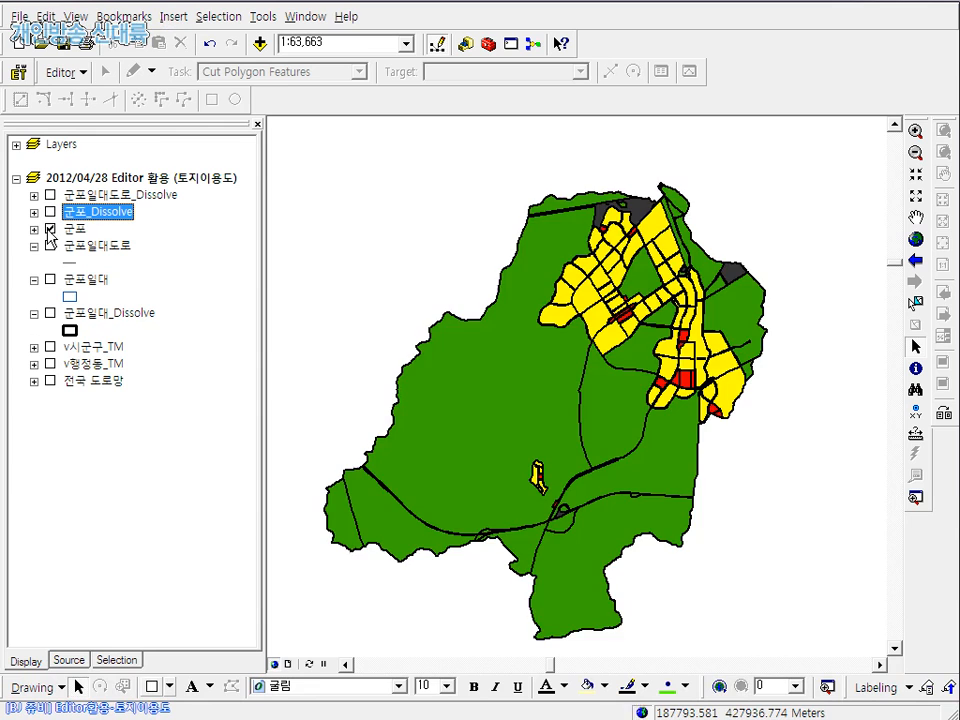